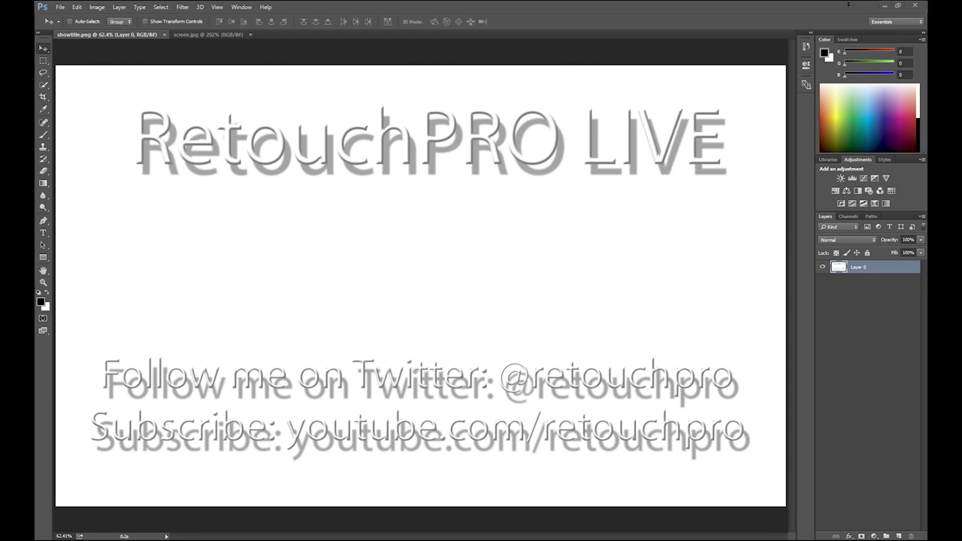
- View the screen.jpg webinar control panel screenshot, then return to the RetouchPRO LIVE title card
{"action": "left_click", "coordinate": [226, 33]}
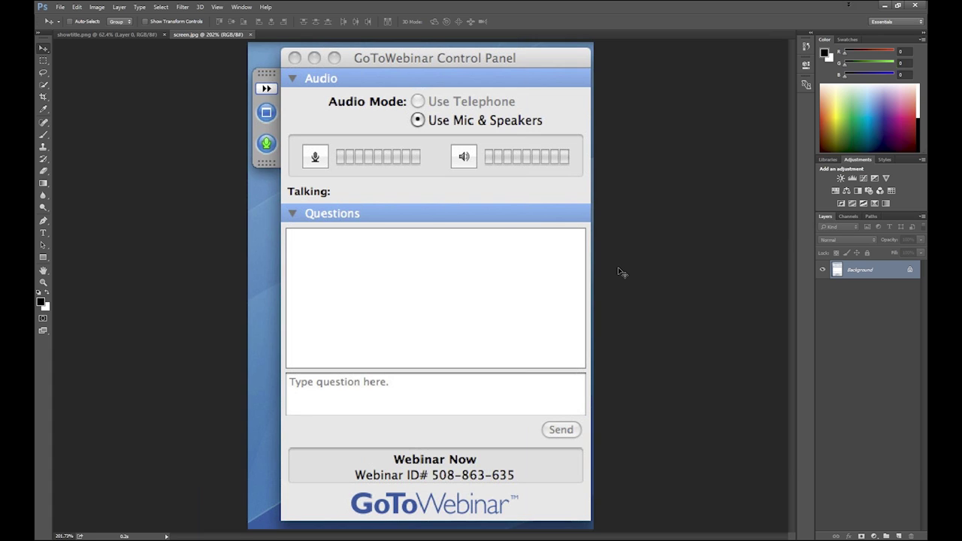
{"action": "left_click", "coordinate": [141, 36]}
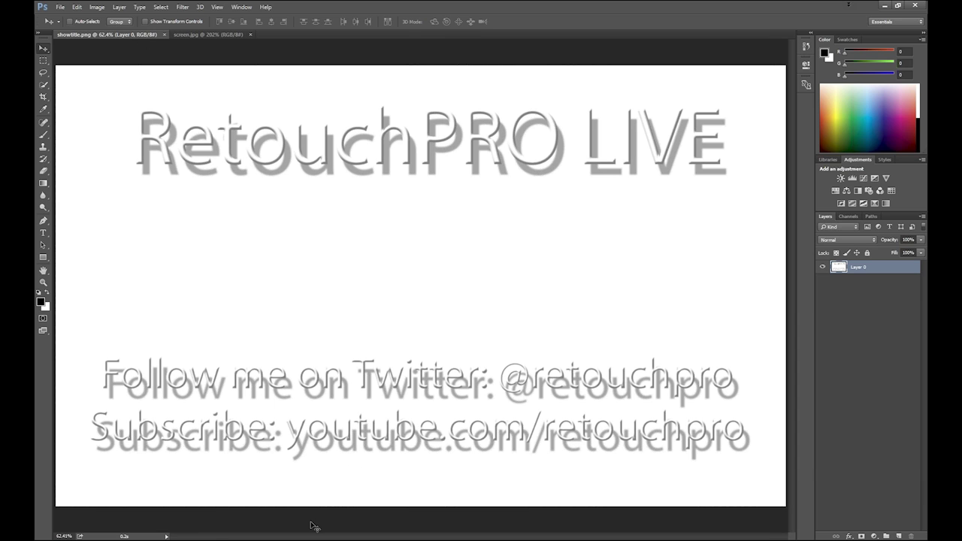
- Bring the RetouchPRO Paid Subscriptions browser window in front of Photoshop and make it active
{"action": "left_click", "coordinate": [297, 497]}
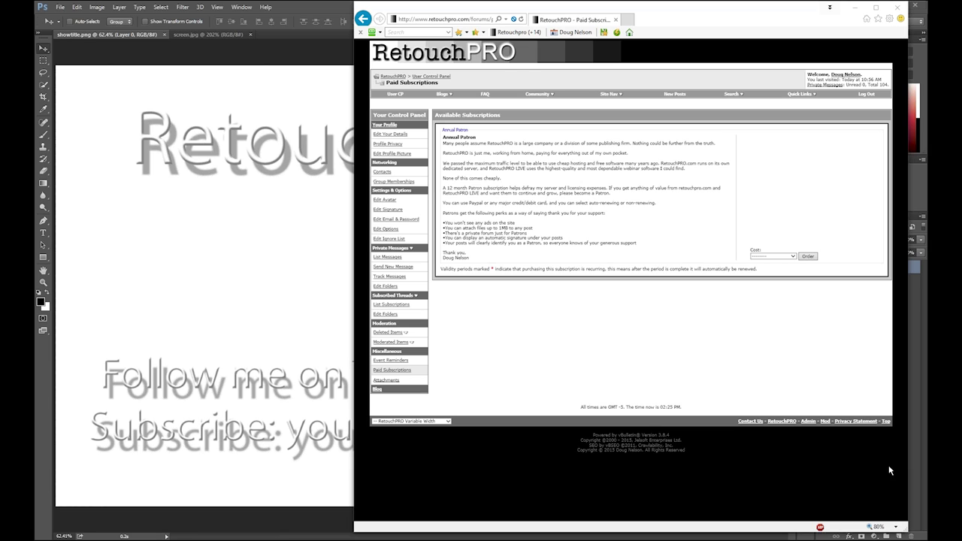
{"action": "left_click", "coordinate": [568, 314]}
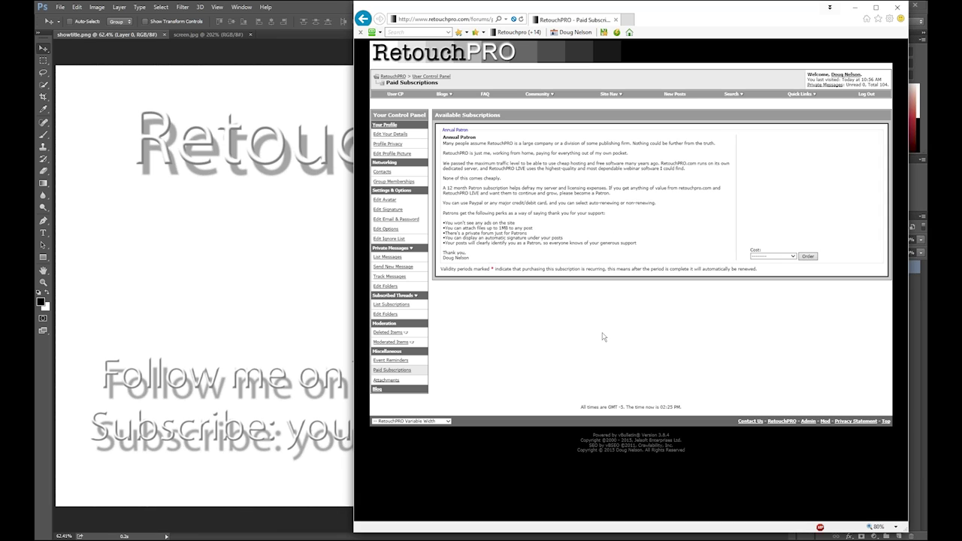
- Leave the browser and open the downloaded RP LIVE Project.zip in the Retouch Pro folder
{"action": "left_click", "coordinate": [299, 5]}
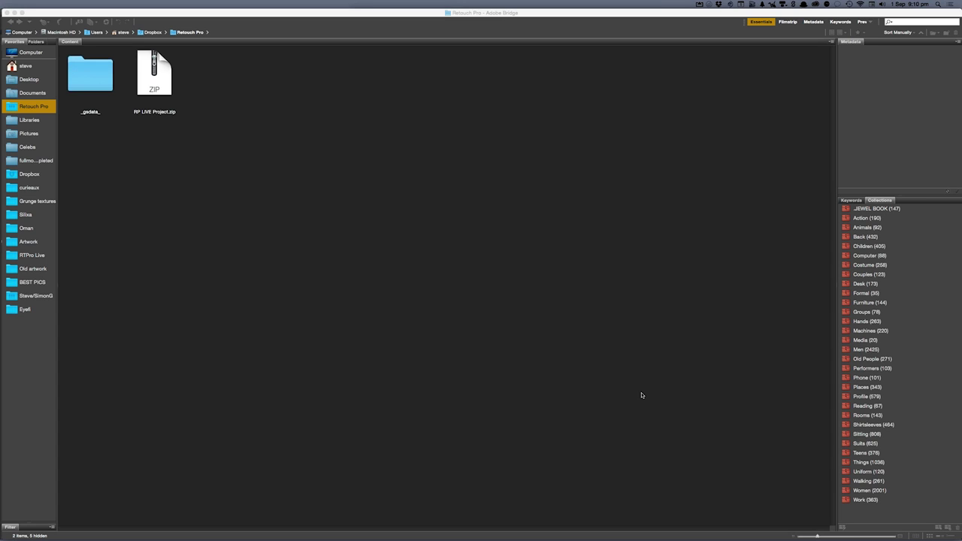
{"action": "double_click", "coordinate": [154, 76]}
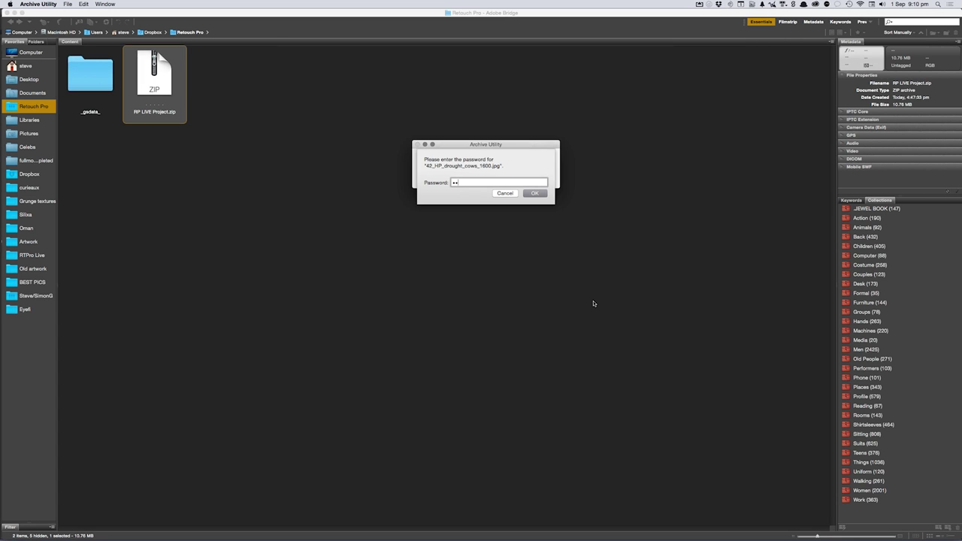
- Enter the archive password to extract it, then open the new RP LIVE Project folder in Bridge
{"action": "type", "text": "••"}
{"action": "left_click", "coordinate": [541, 193]}
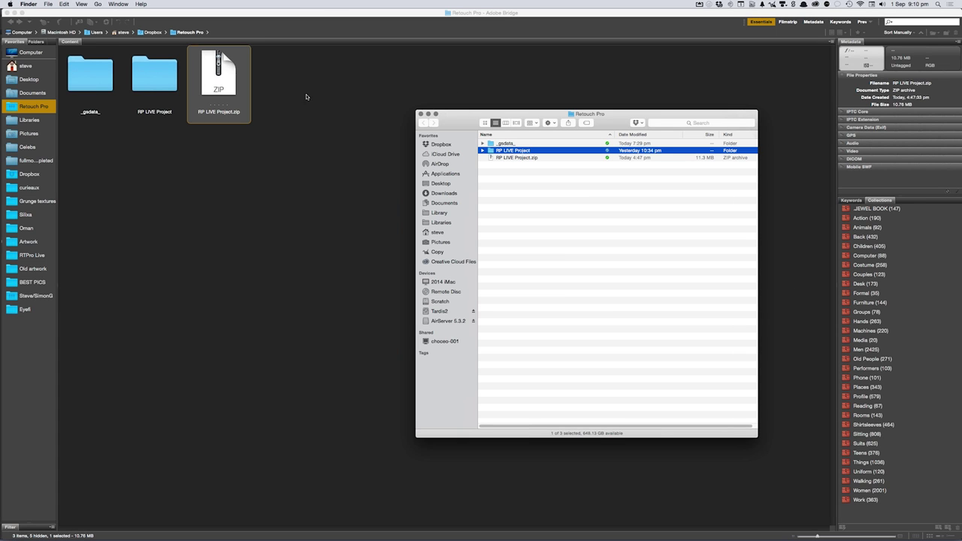
{"action": "left_click", "coordinate": [313, 100]}
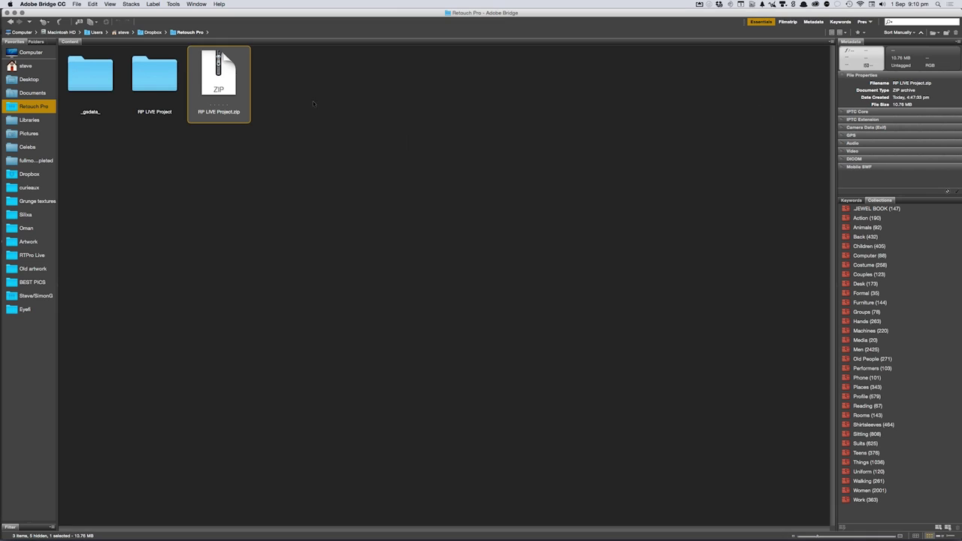
{"action": "double_click", "coordinate": [154, 84]}
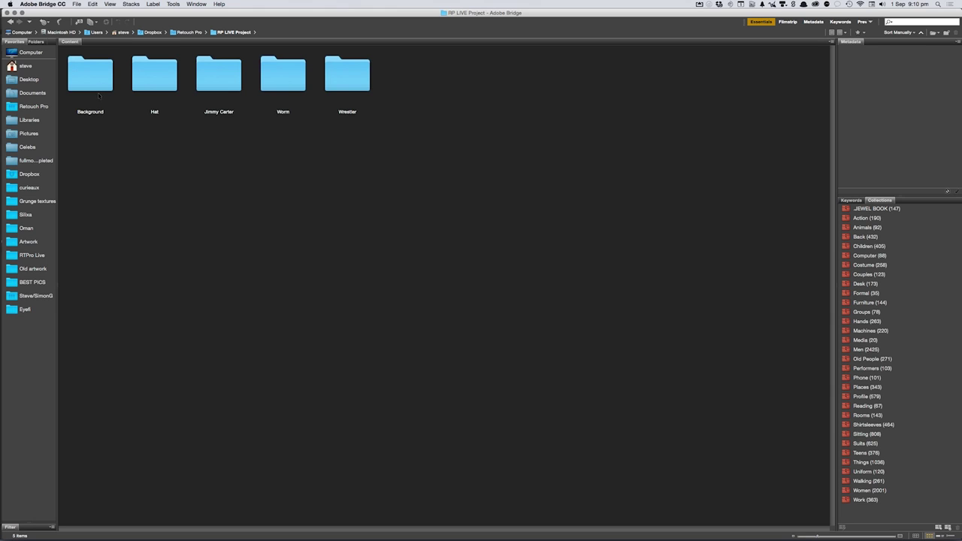
- Pin the RP LIVE Project folder to Bridge's Favorites and open it from there
{"action": "key", "text": "super+Up"}
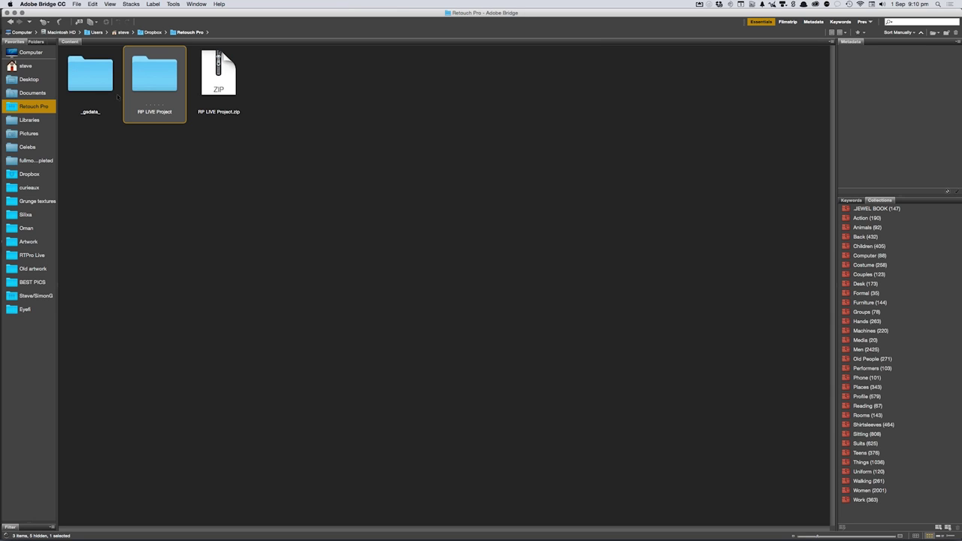
{"action": "left_click_drag", "start_coordinate": [147, 88], "coordinate": [33, 115]}
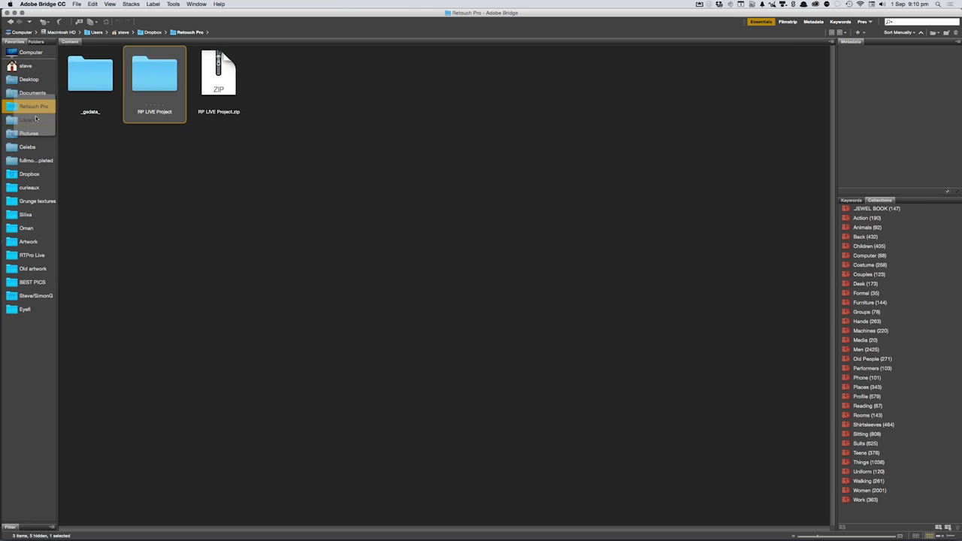
{"action": "left_click_drag", "start_coordinate": [33, 116], "coordinate": [34, 118]}
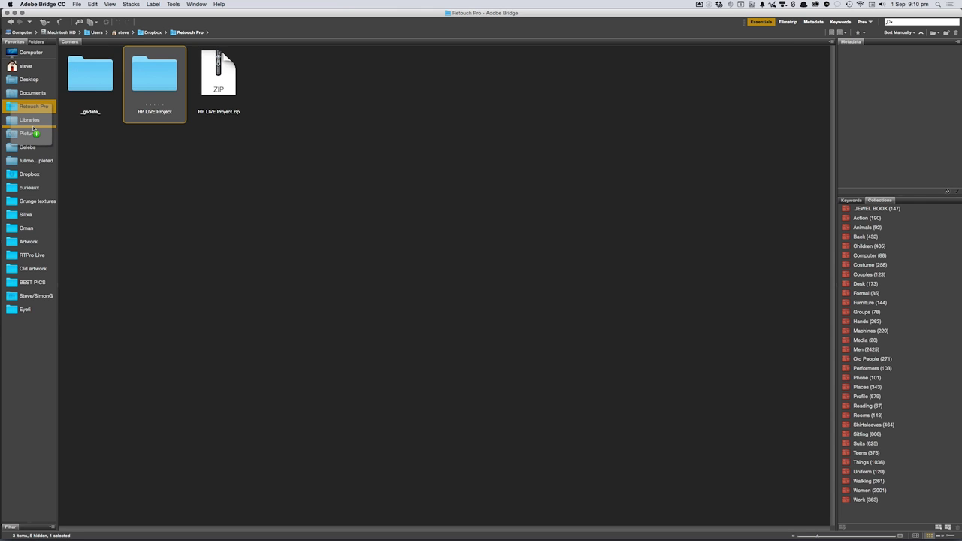
{"action": "left_click_drag", "start_coordinate": [33, 117], "coordinate": [33, 134]}
{"action": "left_click", "coordinate": [11, 138]}
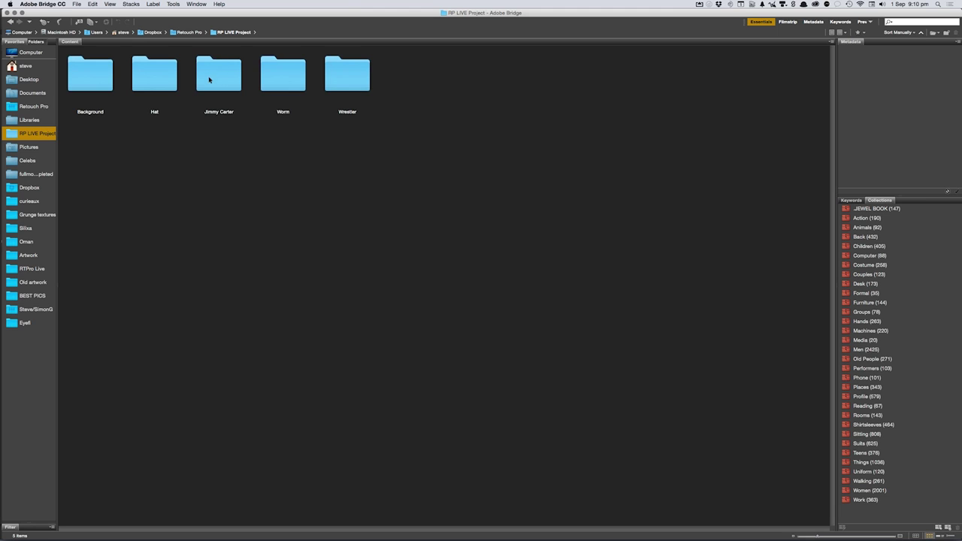
{"action": "double_click", "coordinate": [218, 79]}
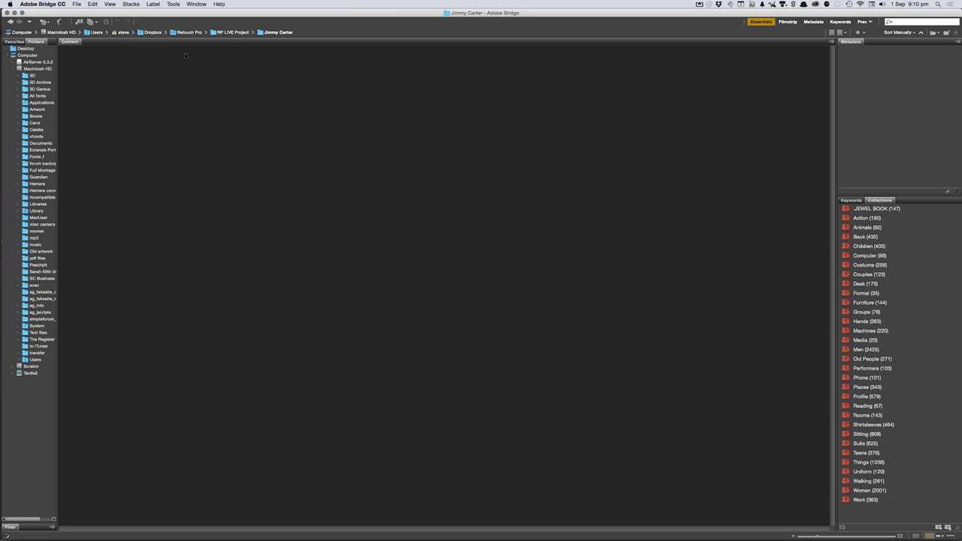
{"action": "left_click", "coordinate": [13, 41]}
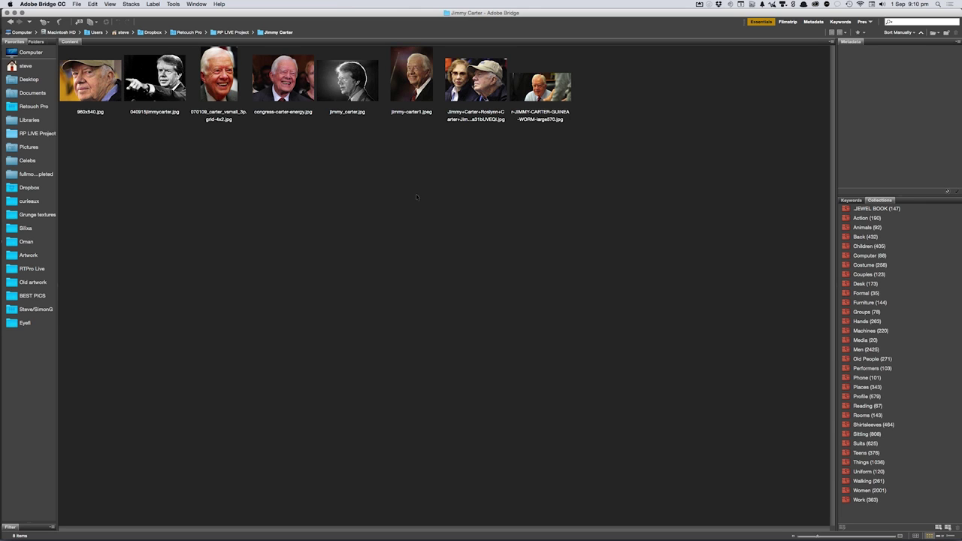
{"action": "left_click", "coordinate": [289, 114]}
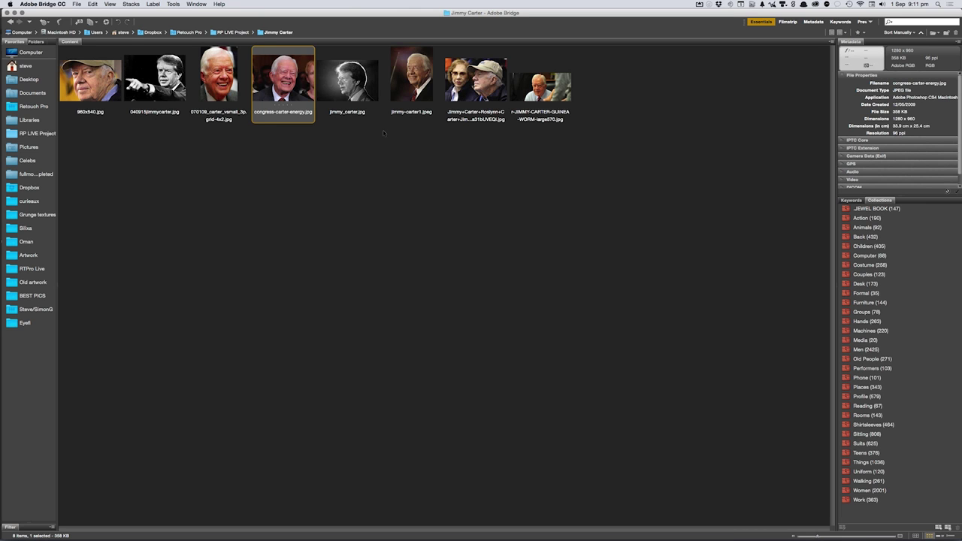
{"action": "left_click", "coordinate": [476, 82]}
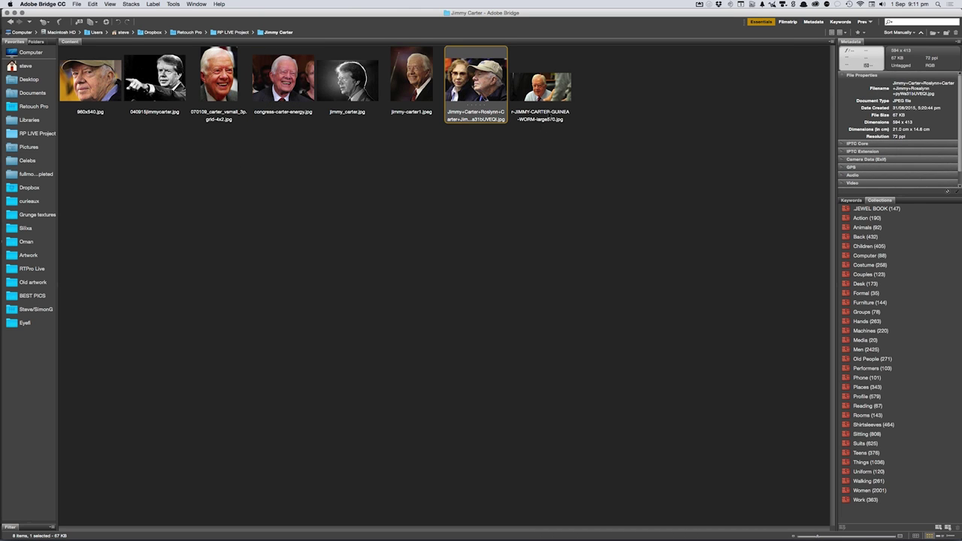
{"action": "key", "text": "space"}
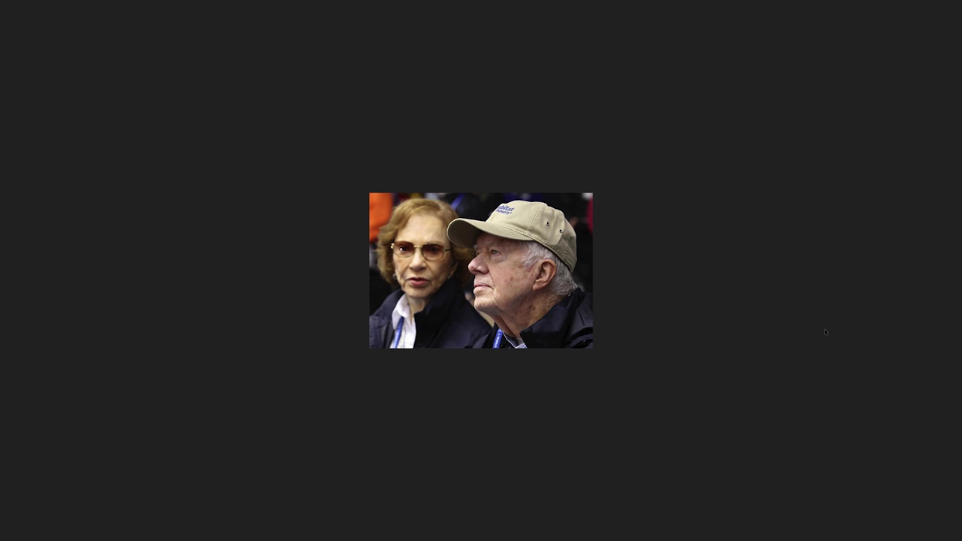
{"action": "key", "text": "space"}
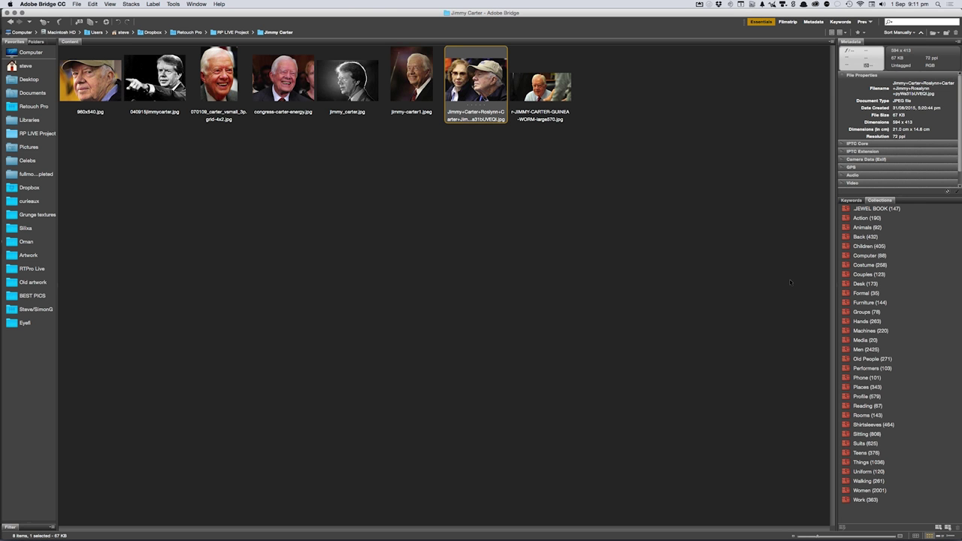
{"action": "key", "text": "super+Up"}
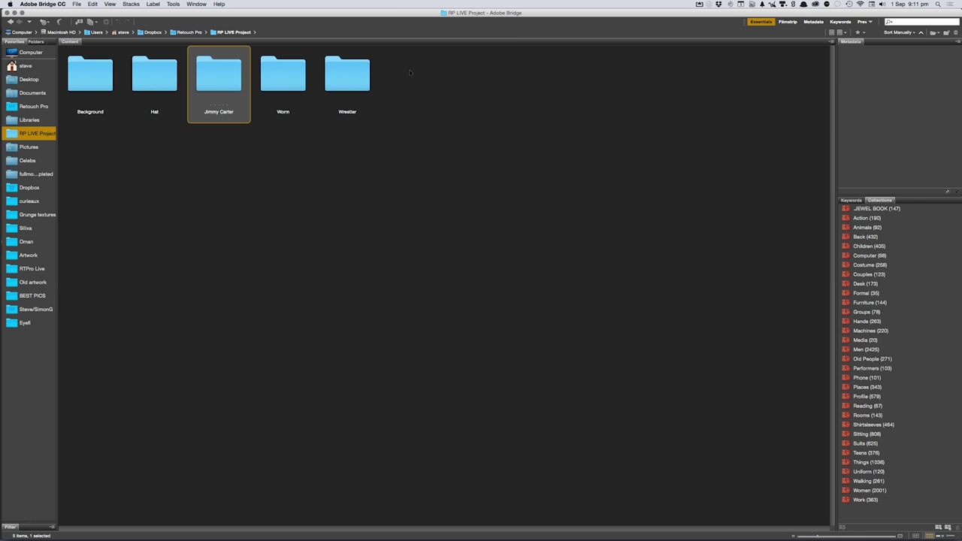
- Open the Wrestler folder and preview its photos full screen
{"action": "double_click", "coordinate": [346, 78]}
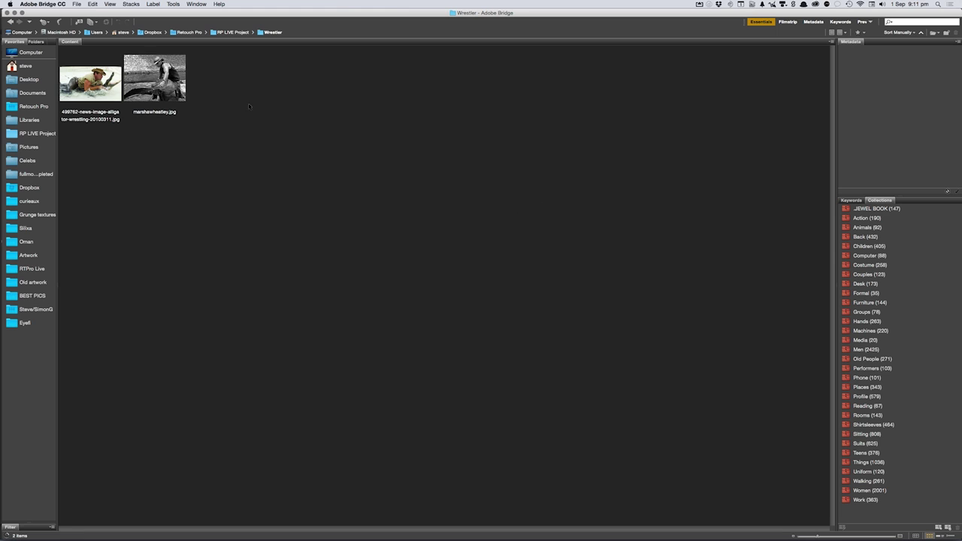
{"action": "left_click", "coordinate": [96, 91]}
{"action": "key", "text": "space"}
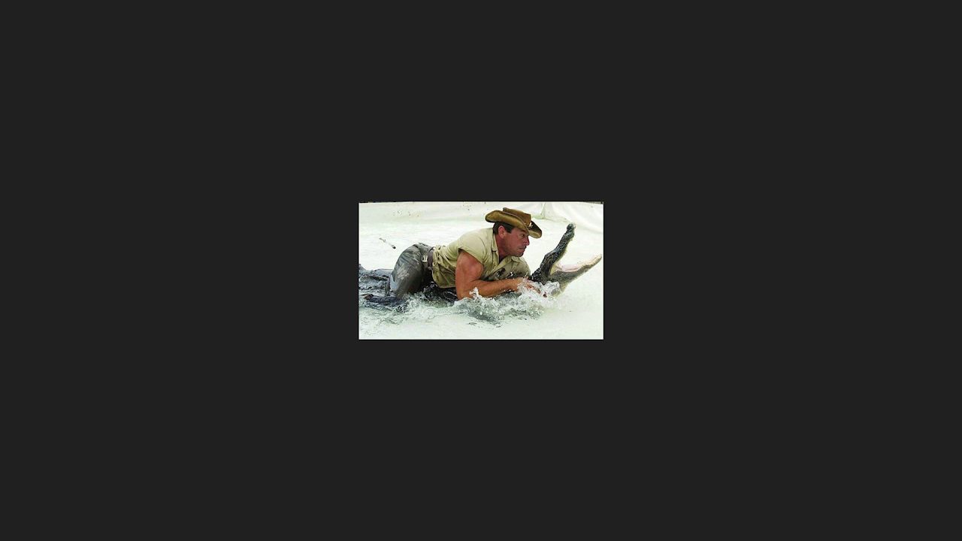
{"action": "key", "text": "Right"}
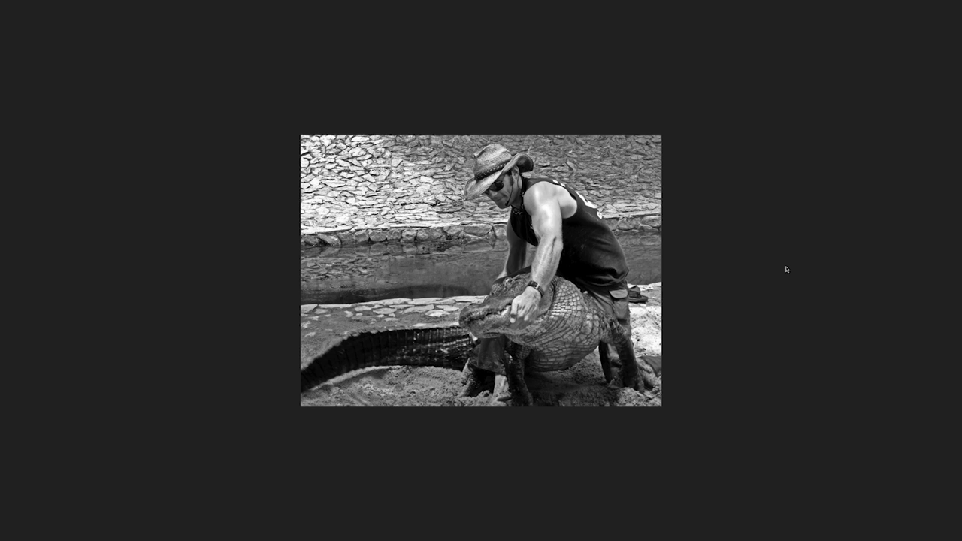
{"action": "key", "text": "space"}
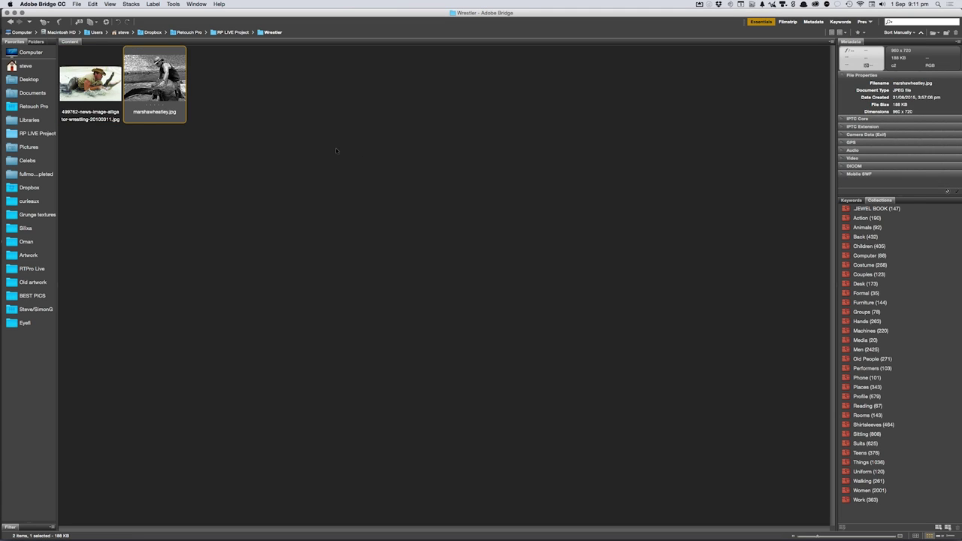
{"action": "key", "text": "Left"}
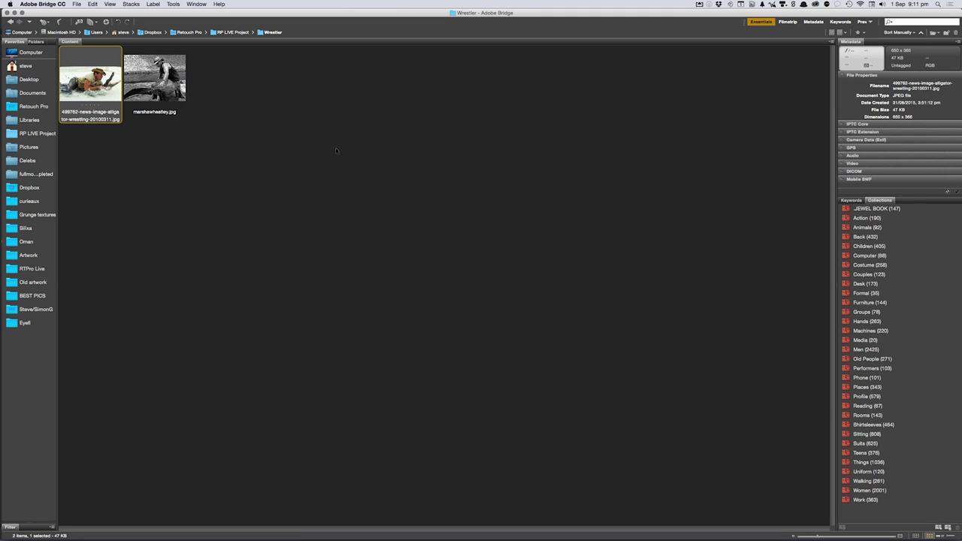
- Preview the alligator-wrestling photo full screen again, then go up and open the Worm folder
{"action": "key", "text": "Right"}
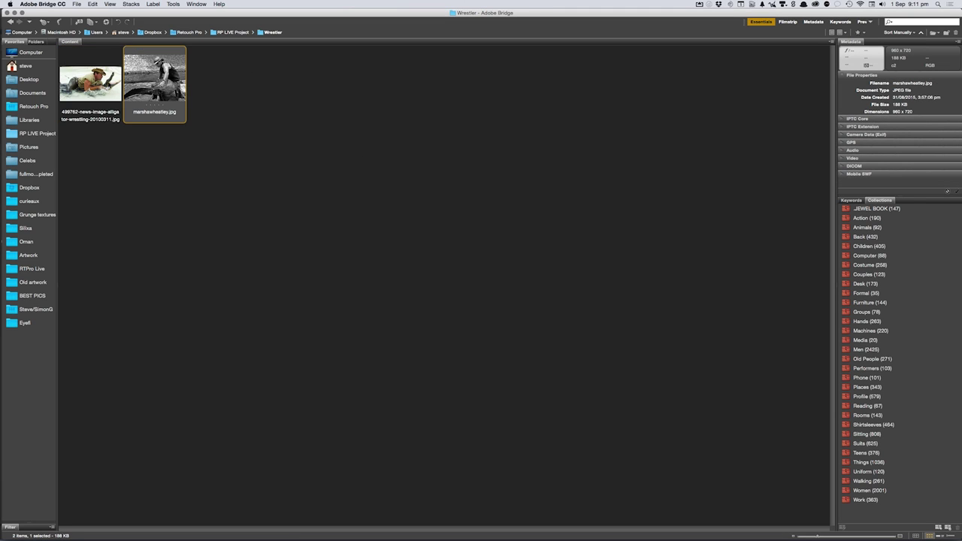
{"action": "left_click", "coordinate": [103, 83]}
{"action": "key", "text": "space"}
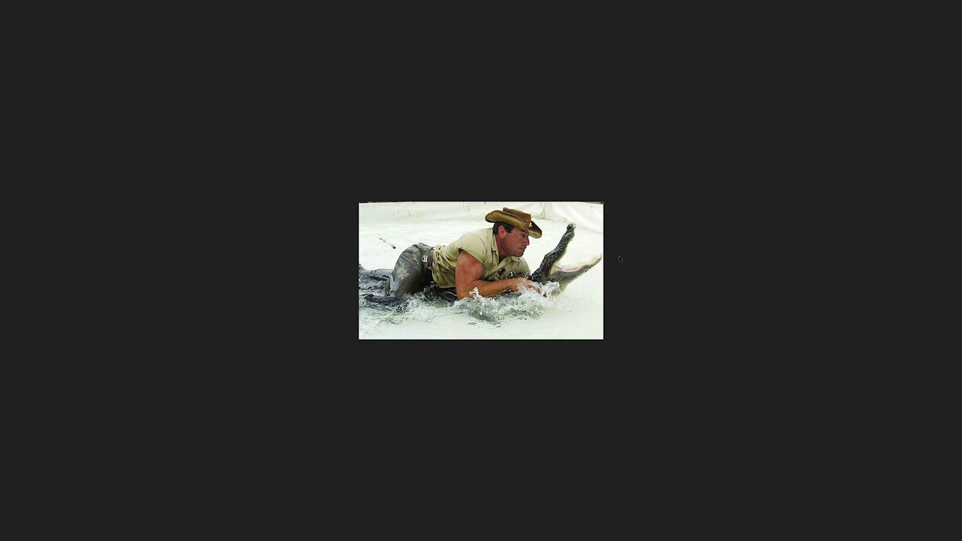
{"action": "key", "text": "space"}
{"action": "key", "text": "super+Up"}
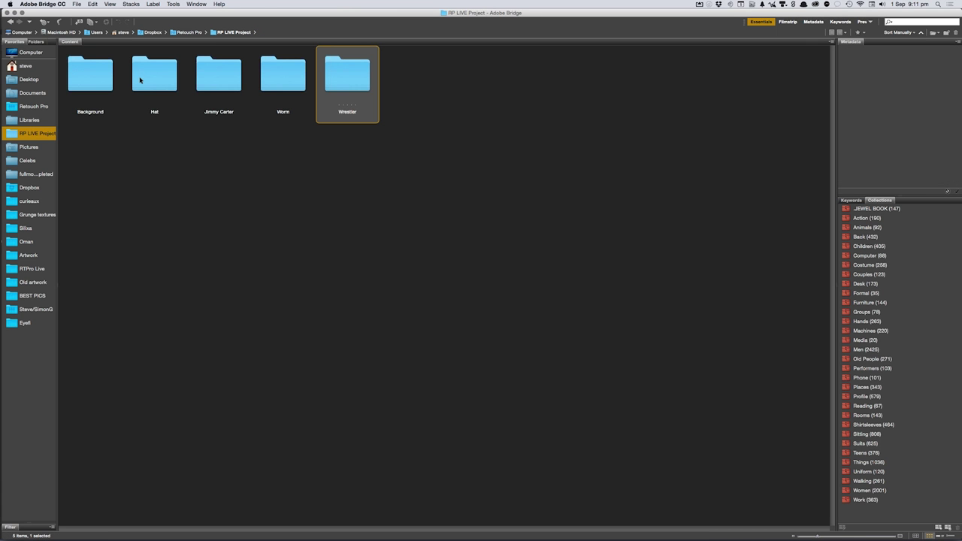
{"action": "double_click", "coordinate": [281, 80]}
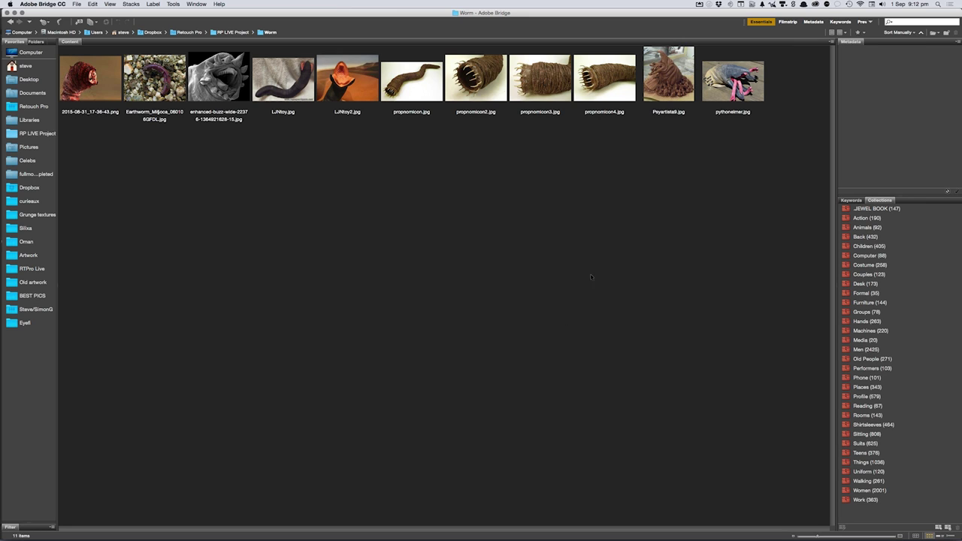
{"action": "left_click", "coordinate": [613, 78]}
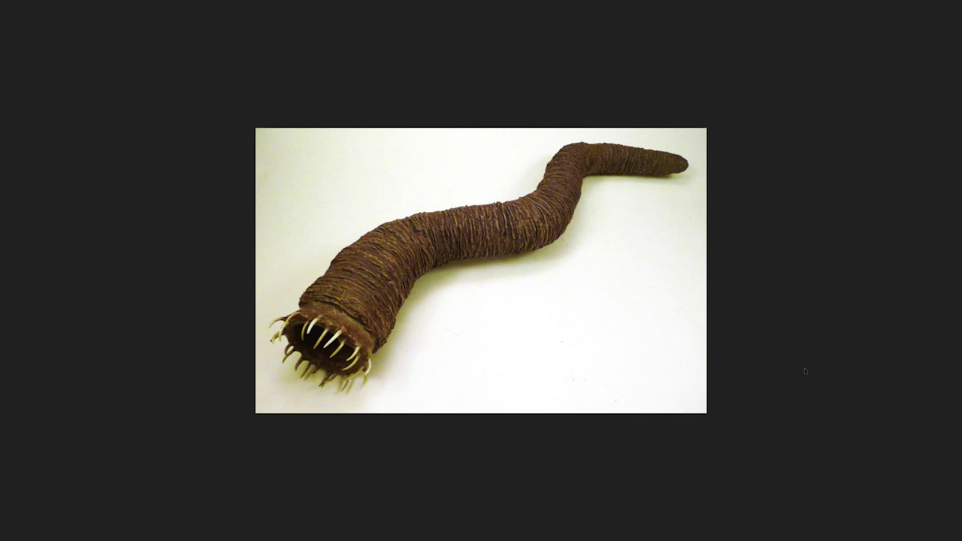
{"action": "key", "text": "space"}
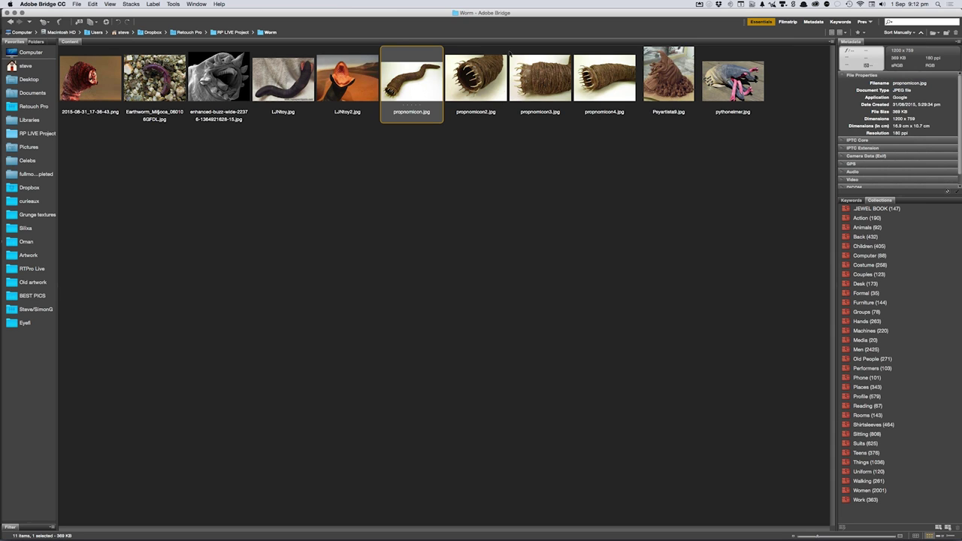
{"action": "key", "text": "space"}
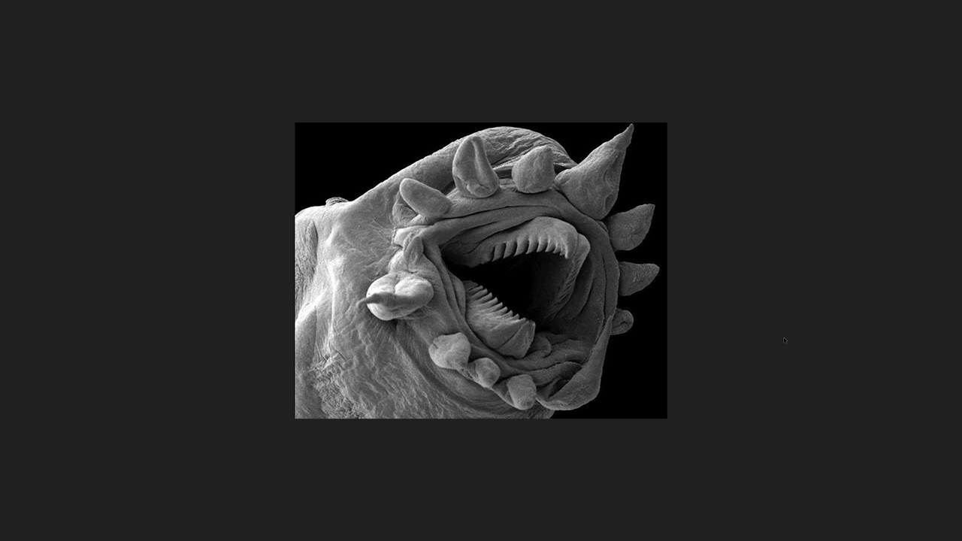
{"action": "key", "text": "space"}
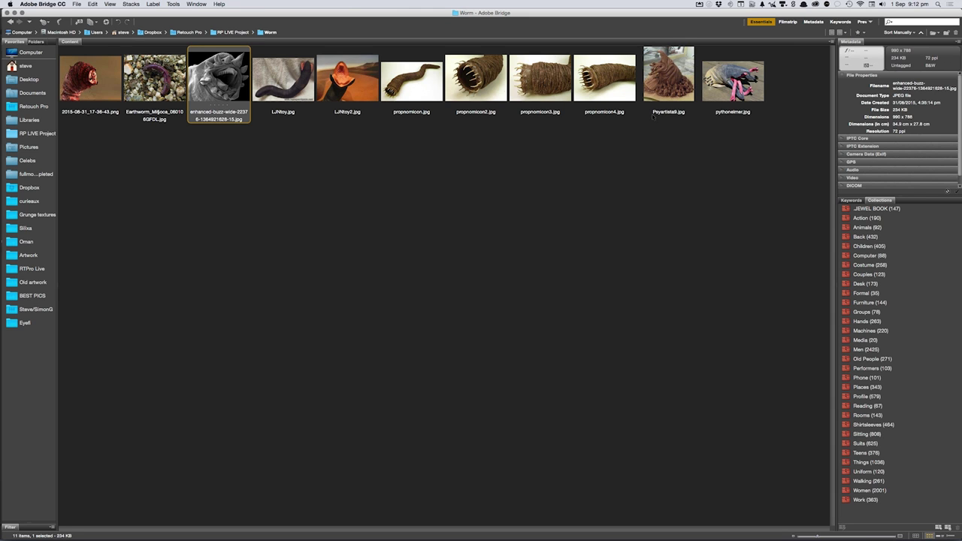
{"action": "left_click", "coordinate": [733, 79]}
{"action": "key", "text": "space"}
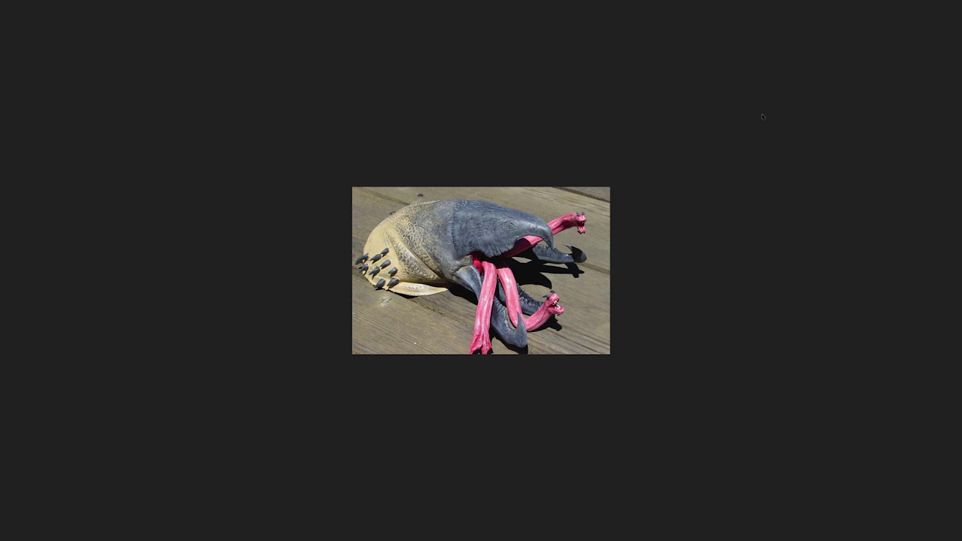
{"action": "key", "text": "space"}
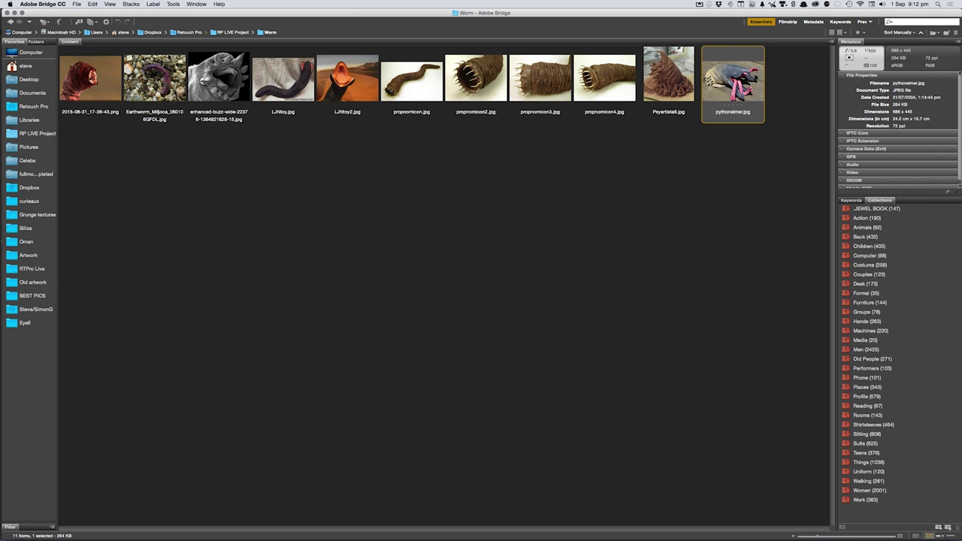
{"action": "key", "text": "super+Up"}
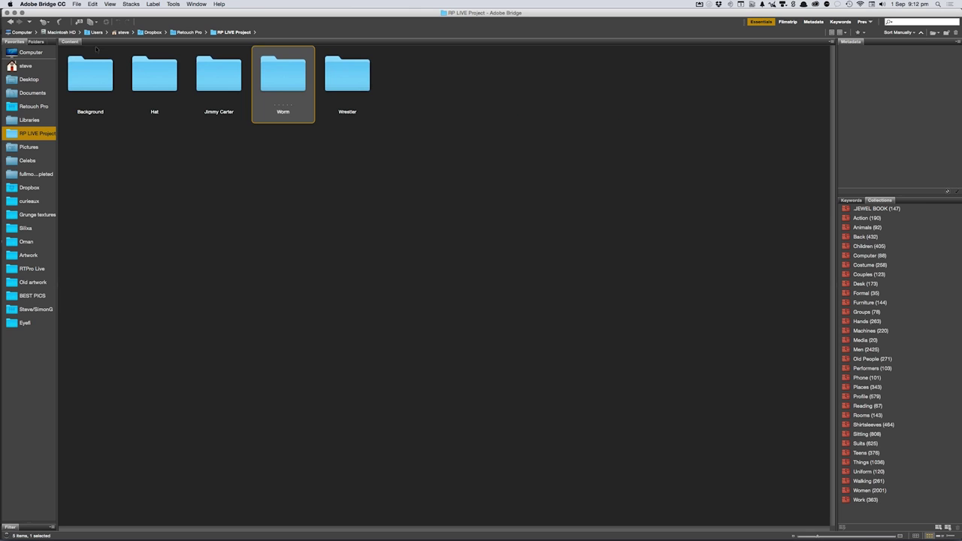
- Preview the Background folder's drought cows panorama and cracked-earth photo full screen
{"action": "double_click", "coordinate": [86, 79]}
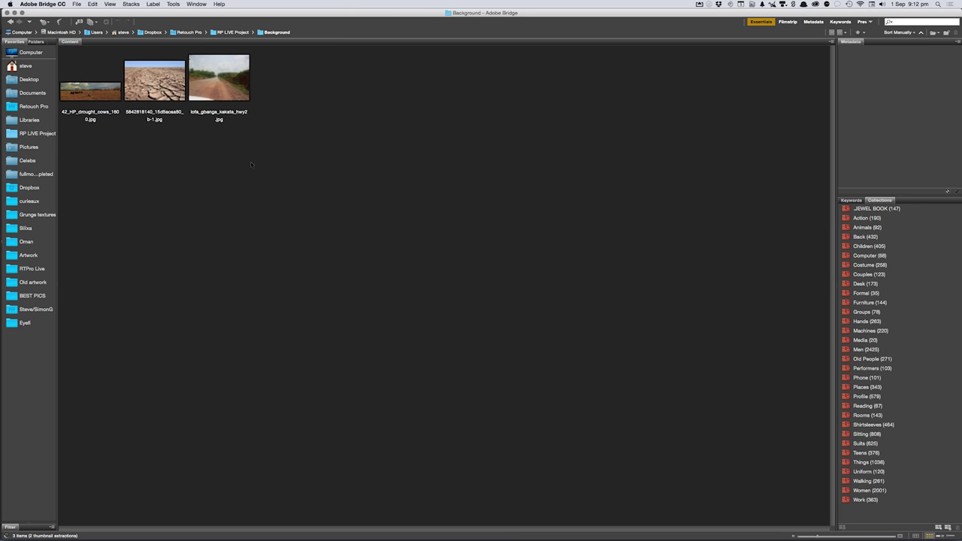
{"action": "left_click", "coordinate": [98, 90]}
{"action": "key", "text": "space"}
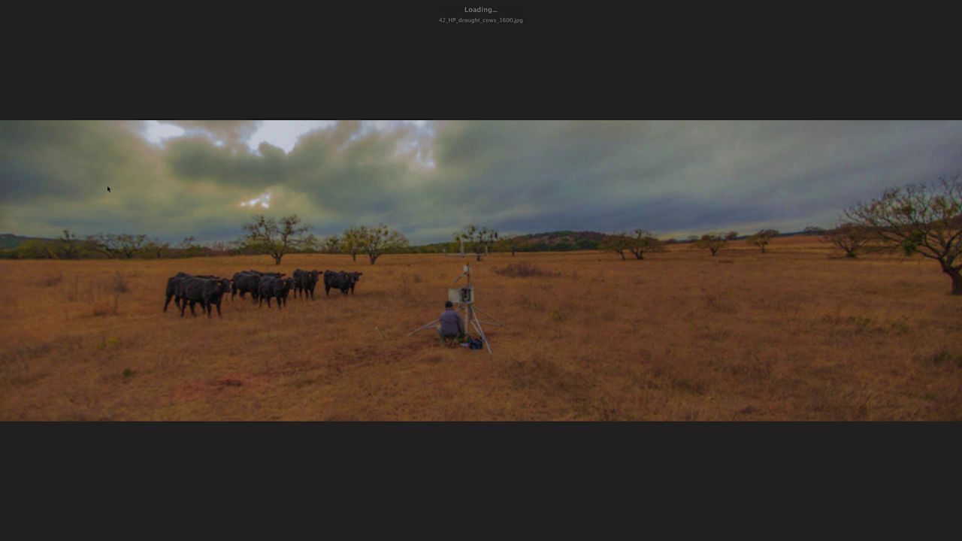
{"action": "key", "text": "Right"}
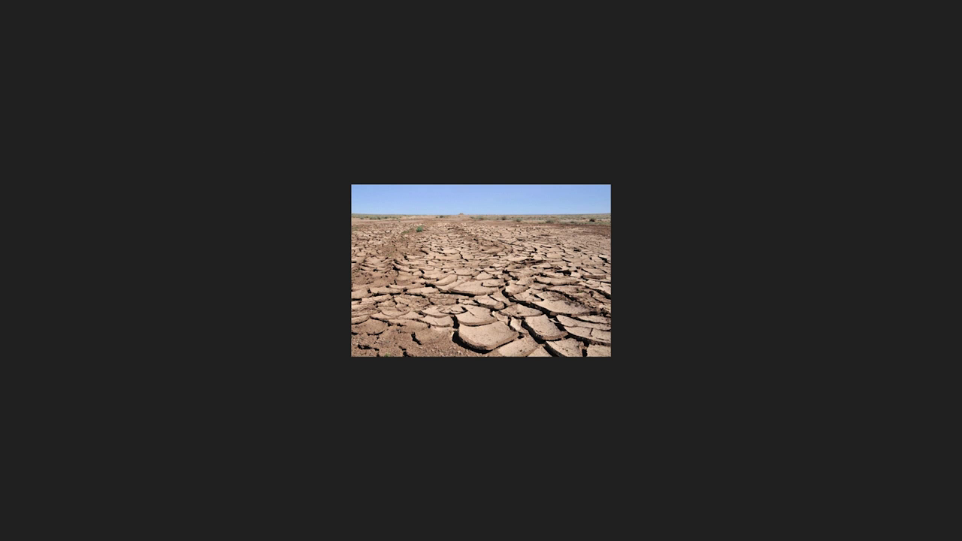
{"action": "key", "text": "space"}
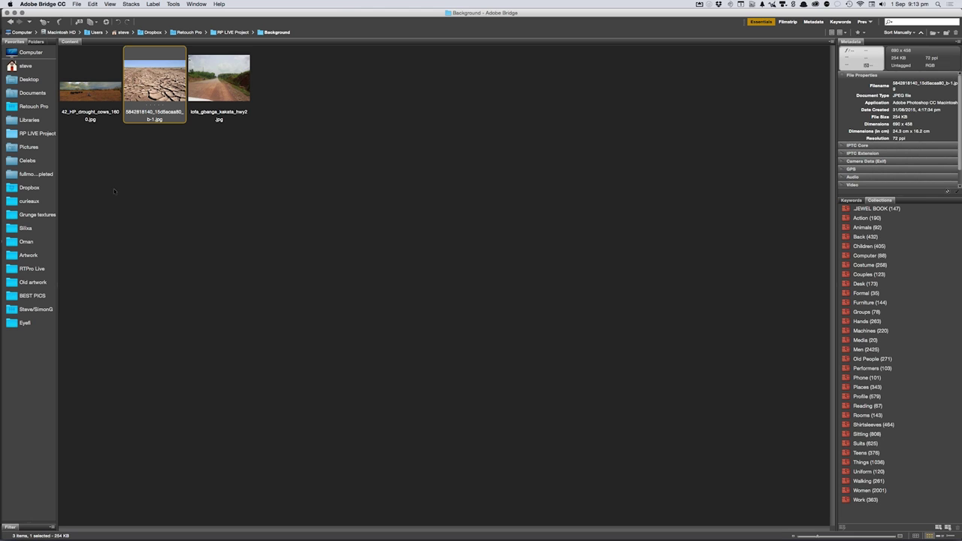
{"action": "key", "text": "super+Up"}
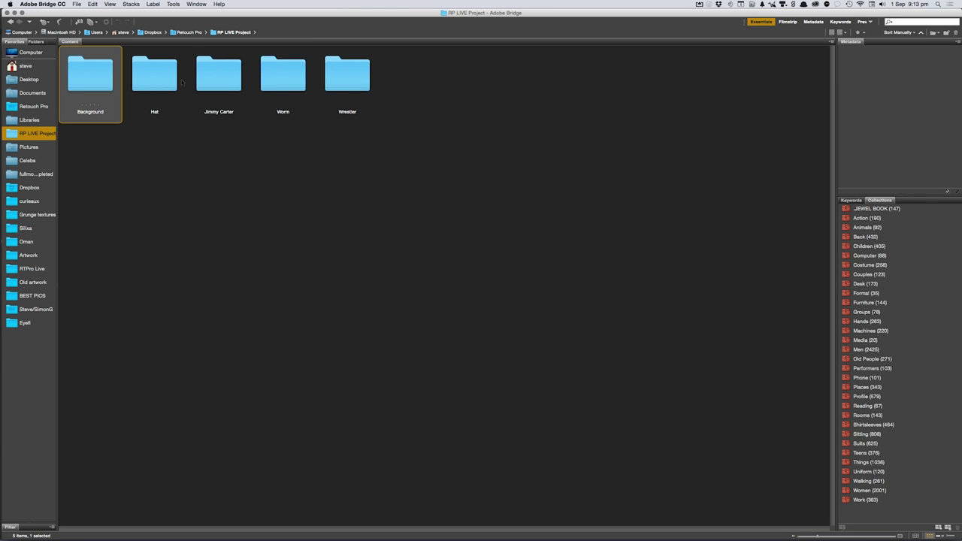
- Check the Hat folder, then open the Wrestler folder's alligator-wrestling photo in Photoshop
{"action": "double_click", "coordinate": [158, 75]}
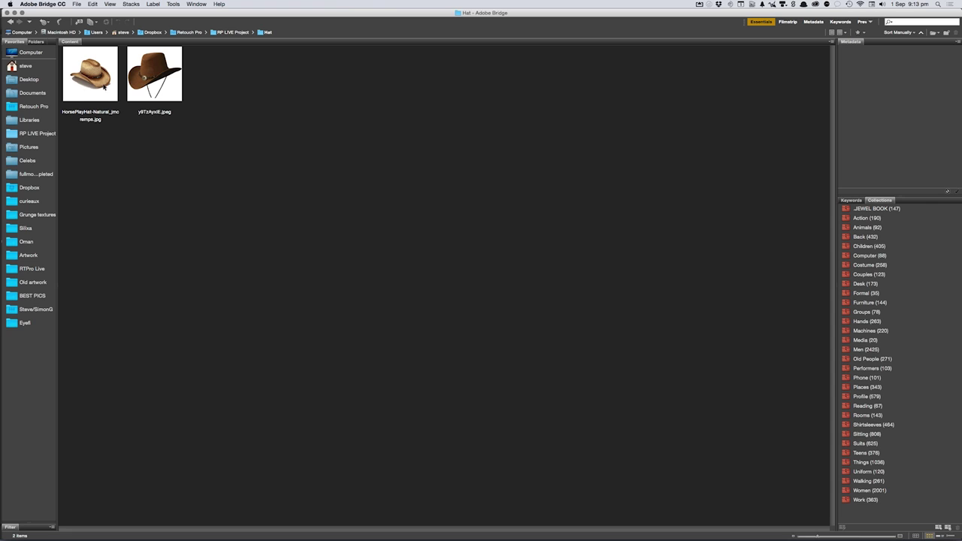
{"action": "key", "text": "space"}
{"action": "key", "text": "super+Up"}
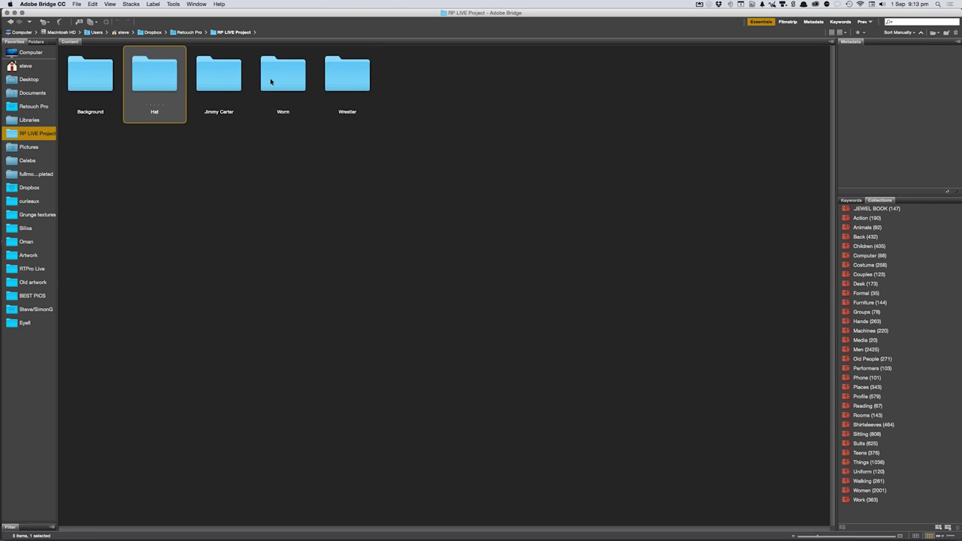
{"action": "double_click", "coordinate": [347, 88]}
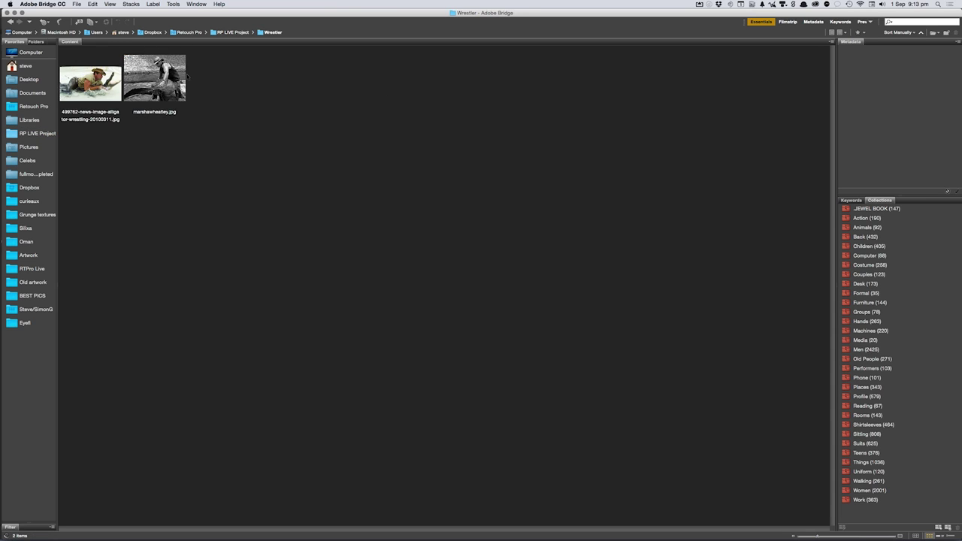
{"action": "key", "text": "Right"}
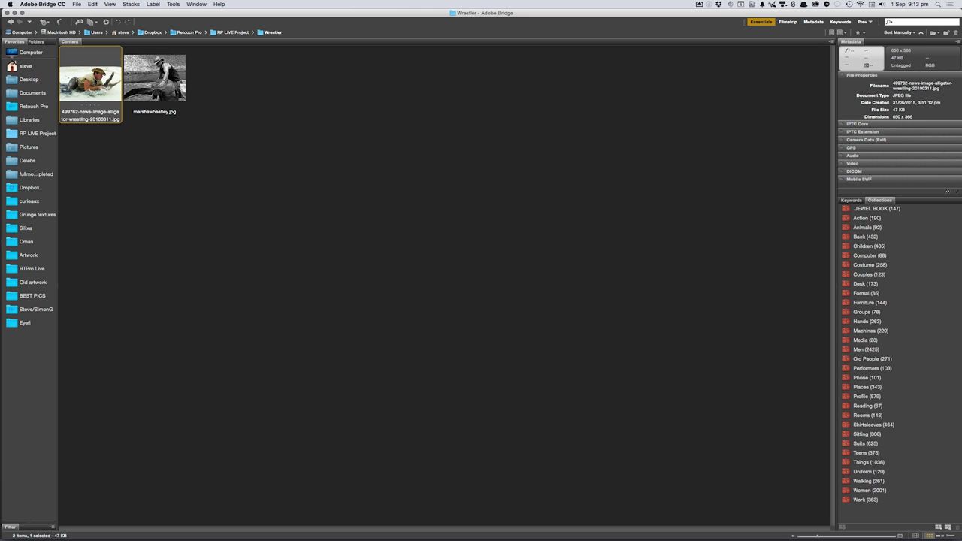
{"action": "double_click", "coordinate": [97, 87]}
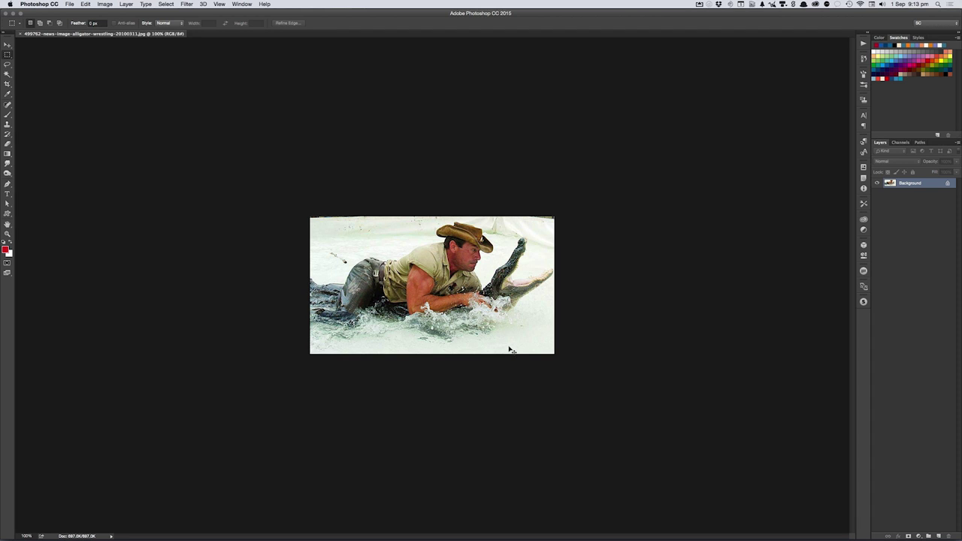
- Resize the alligator-wrestling image with resampling to 40 cm wide
{"action": "key", "text": "ctrl+alt+i"}
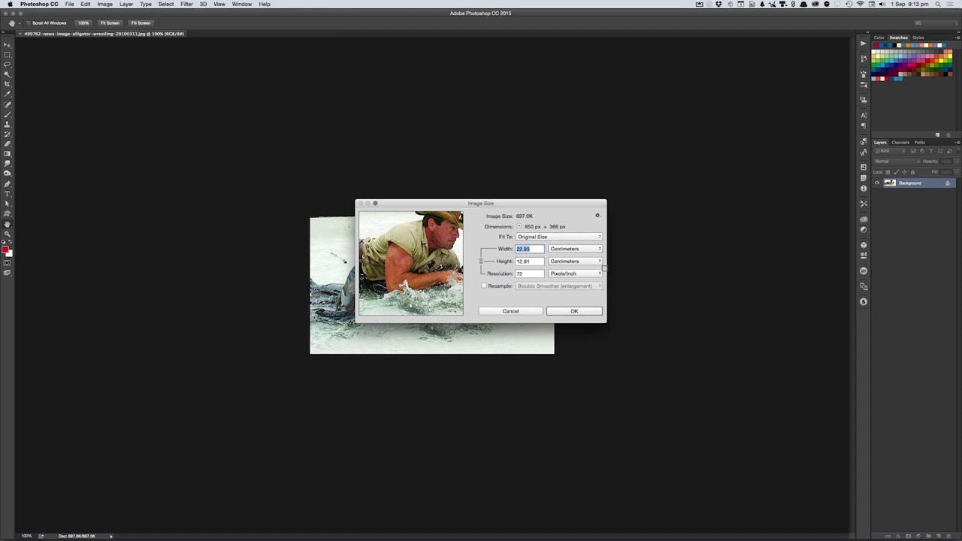
{"action": "left_click", "coordinate": [484, 286]}
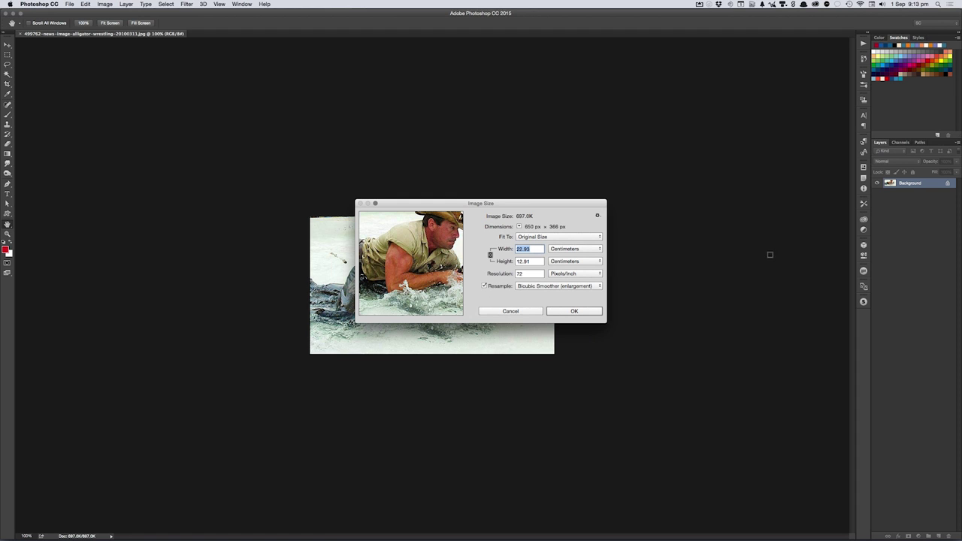
{"action": "type", "text": "40"}
{"action": "key", "text": "Return"}
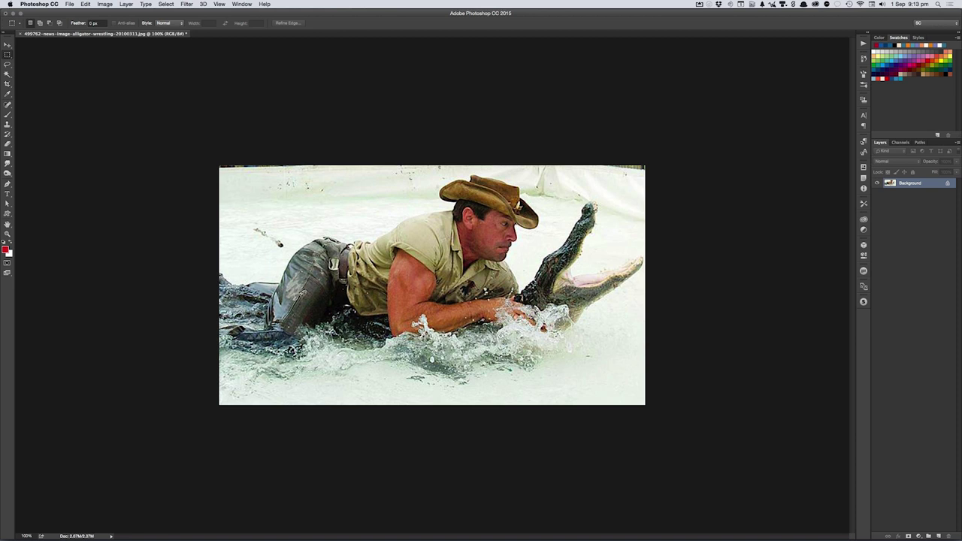
- Quick-select the wrestler's shirt, torso, trousers and arm
{"action": "key", "text": "w"}
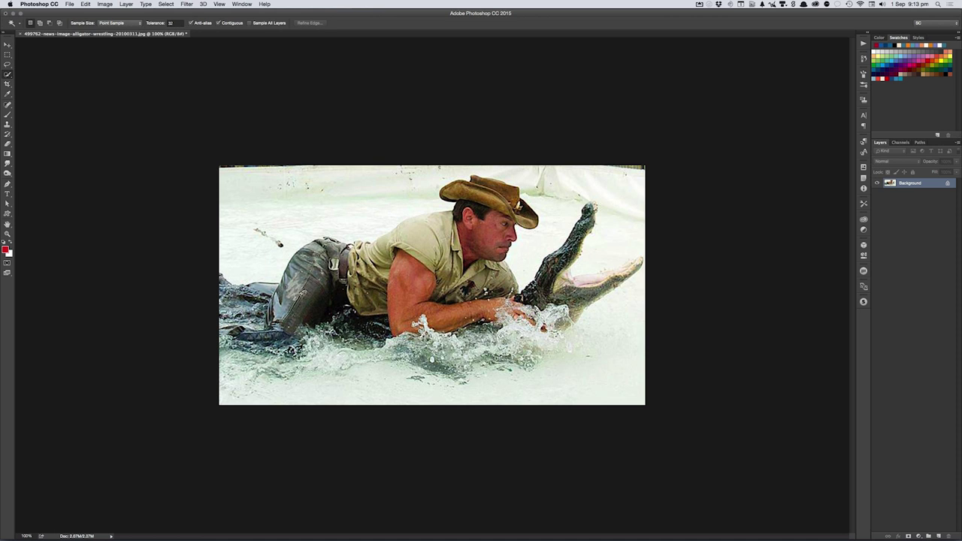
{"action": "key", "text": "shift+w"}
{"action": "mouse_move", "coordinate": [305, 260]}
{"action": "left_mouse_down"}
{"action": "mouse_move", "coordinate": [455, 222]}
{"action": "mouse_move", "coordinate": [471, 187]}
{"action": "mouse_move", "coordinate": [520, 213]}
{"action": "left_mouse_up"}
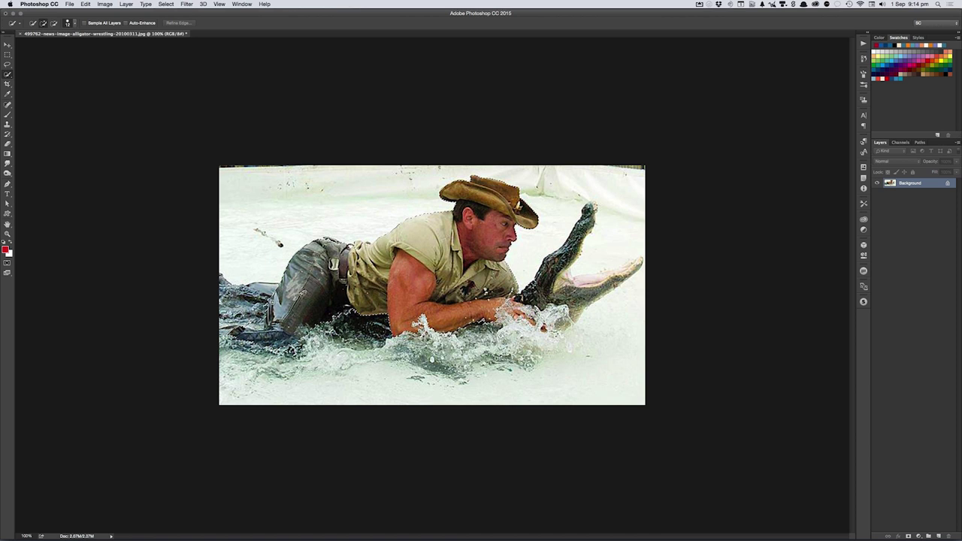
{"action": "left_click_drag", "start_coordinate": [390, 324], "coordinate": [259, 320]}
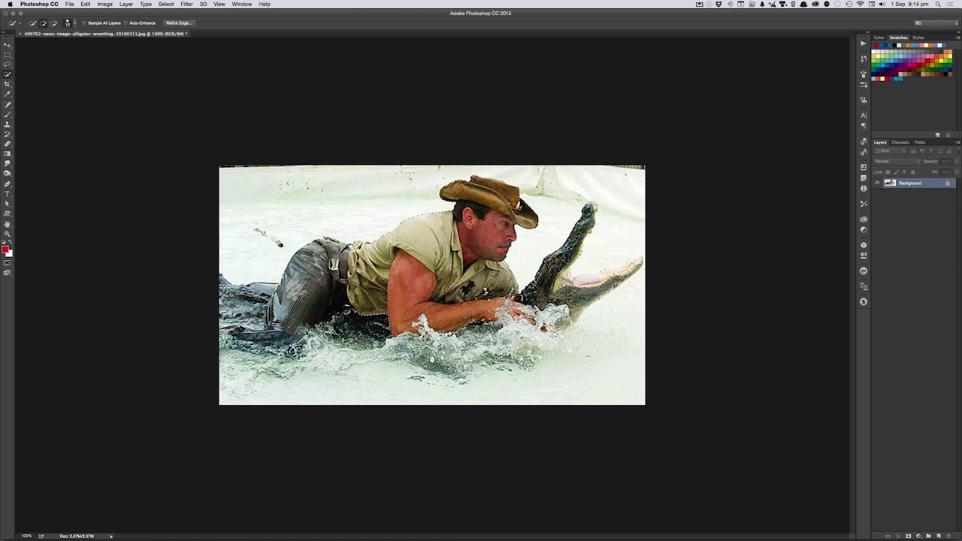
{"action": "left_click_drag", "start_coordinate": [499, 305], "coordinate": [470, 329]}
- Open Refine Edge with a Black & White mask preview and adjust the smoothing
{"action": "key", "text": "ctrl+alt+r"}
{"action": "key", "text": "k"}
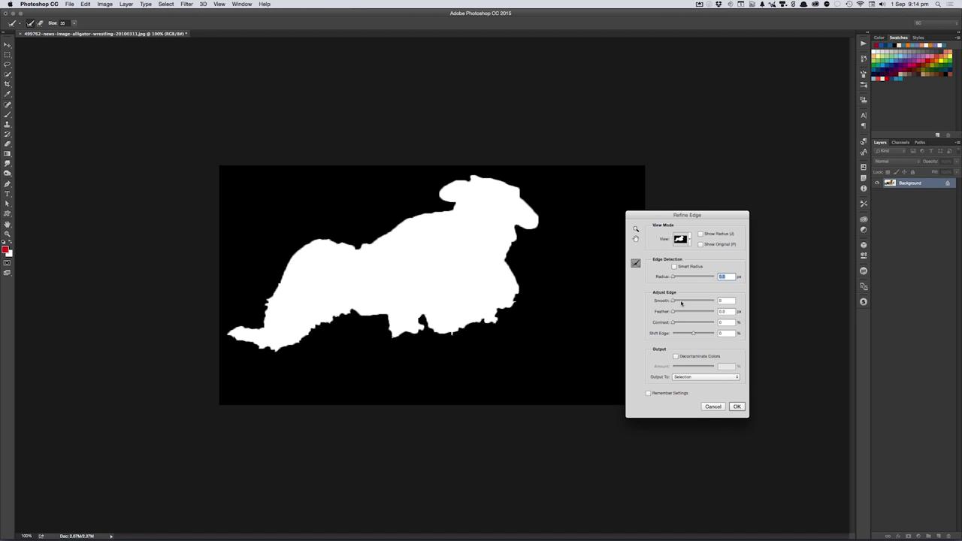
{"action": "mouse_move", "coordinate": [674, 301]}
{"action": "left_mouse_down"}
{"action": "mouse_move", "coordinate": [698, 303]}
{"action": "mouse_move", "coordinate": [685, 322]}
{"action": "left_mouse_up"}
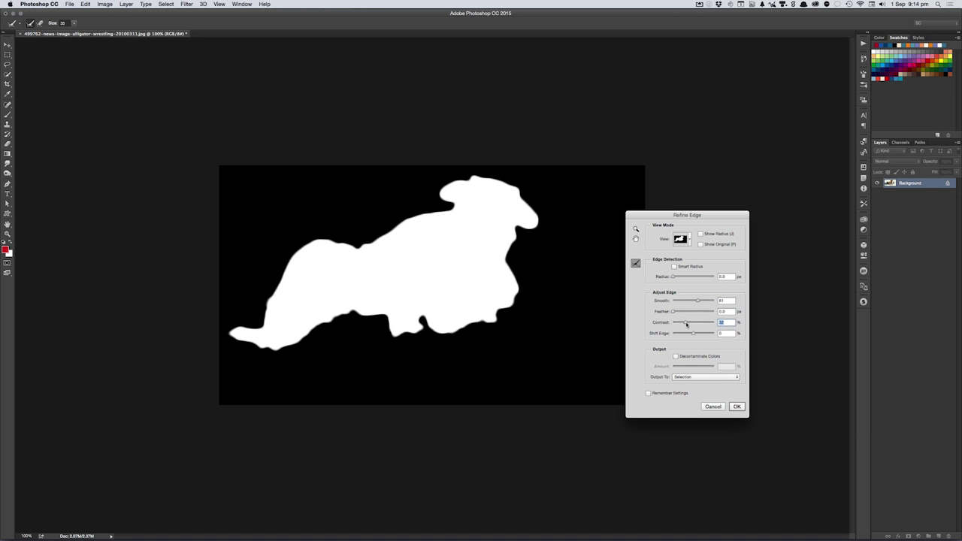
- Refine the edge with View On Black, Smooth 35, Shift Edge -25, output to Selection, and apply
{"action": "left_click", "coordinate": [687, 241]}
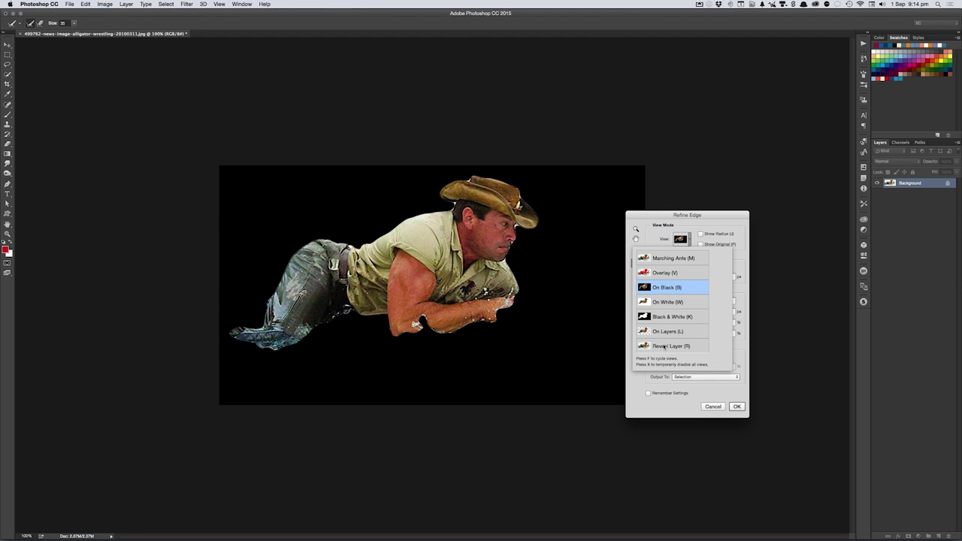
{"action": "left_click", "coordinate": [676, 402]}
{"action": "mouse_move", "coordinate": [696, 300]}
{"action": "left_mouse_down"}
{"action": "mouse_move", "coordinate": [686, 301]}
{"action": "mouse_move", "coordinate": [690, 326]}
{"action": "left_mouse_up"}
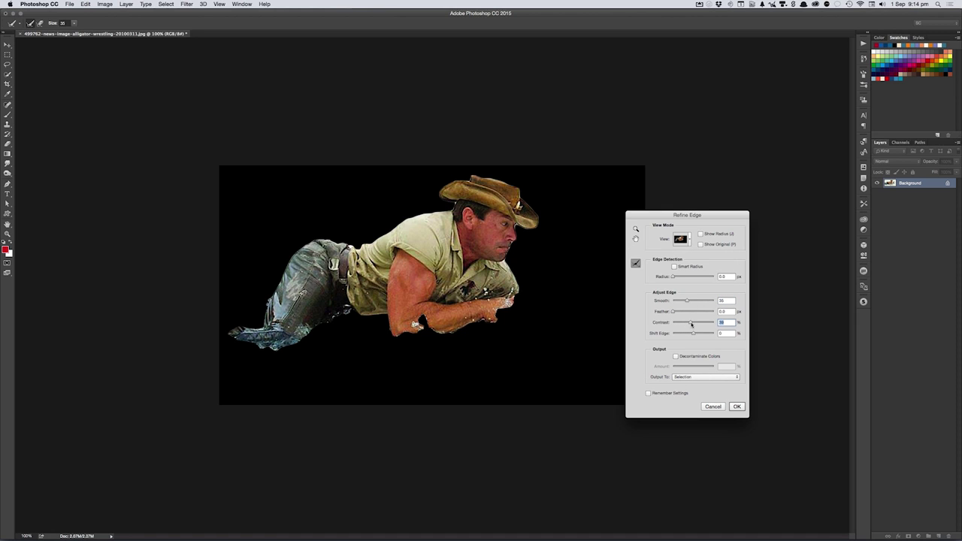
{"action": "left_click", "coordinate": [699, 377]}
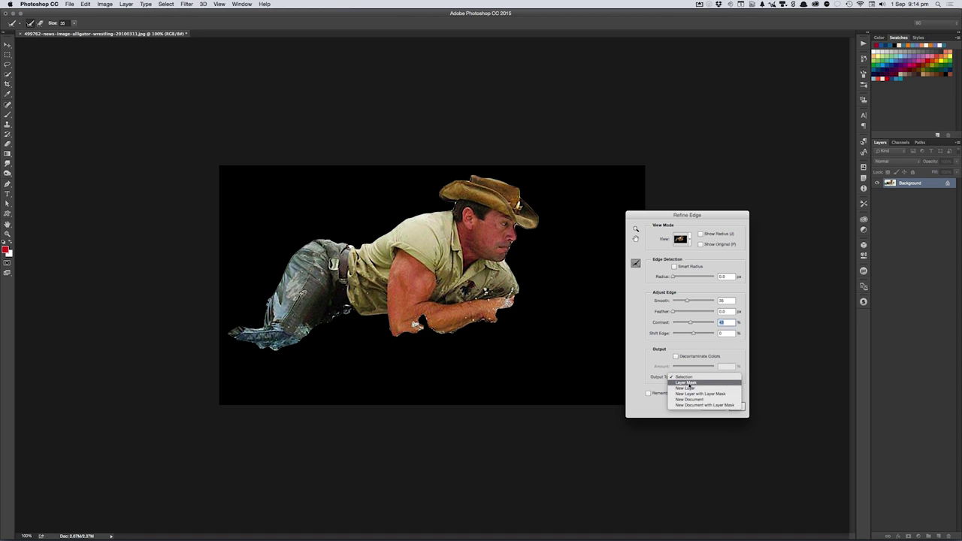
{"action": "left_click", "coordinate": [651, 406]}
{"action": "left_click_drag", "start_coordinate": [694, 334], "coordinate": [688, 335]}
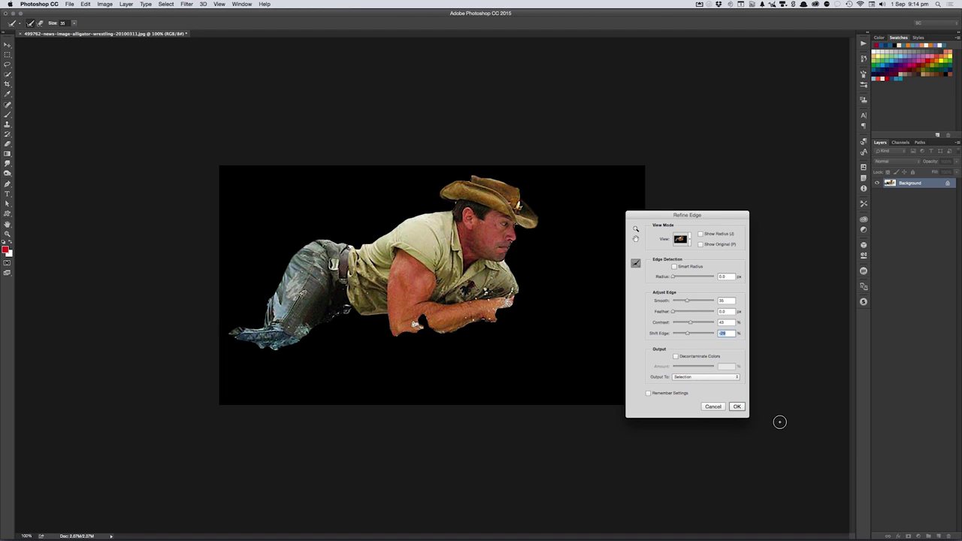
{"action": "left_click", "coordinate": [737, 408]}
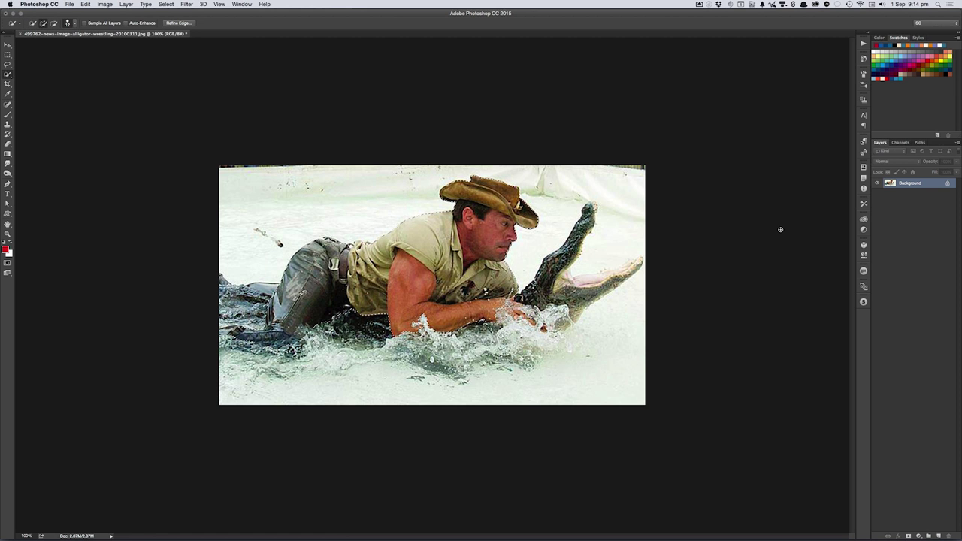
- Create an artboard document, then close it as unwanted
{"action": "key", "text": "super+s"}
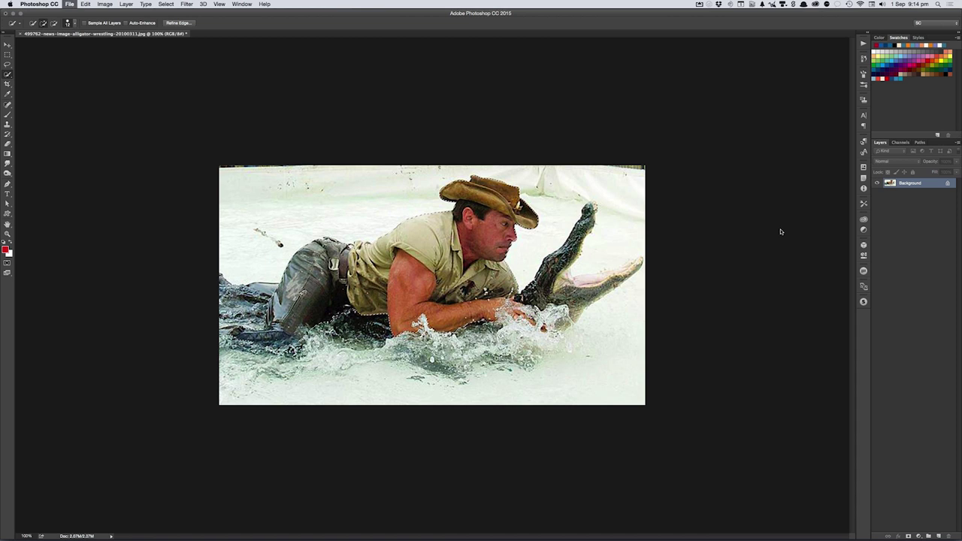
{"action": "left_click", "coordinate": [496, 212]}
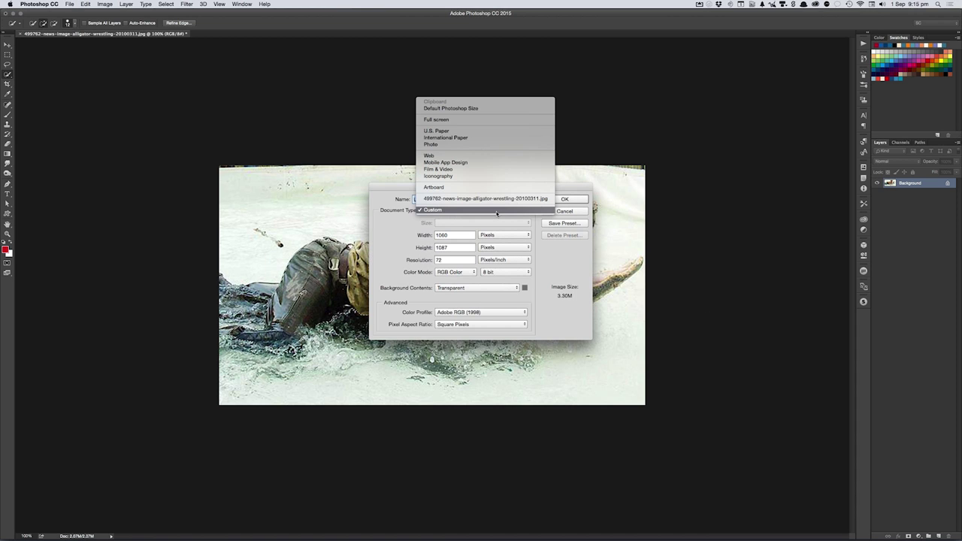
{"action": "left_click", "coordinate": [506, 185]}
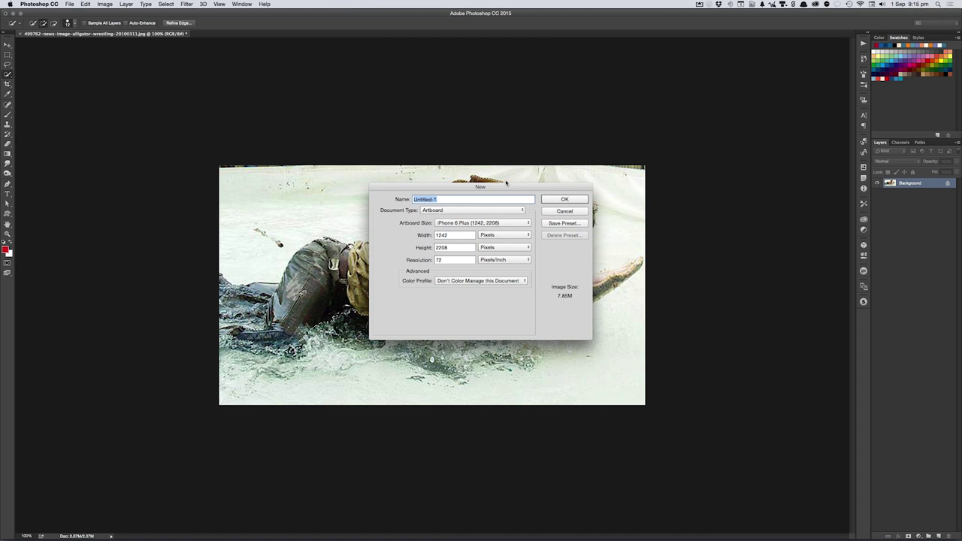
{"action": "key", "text": "Return"}
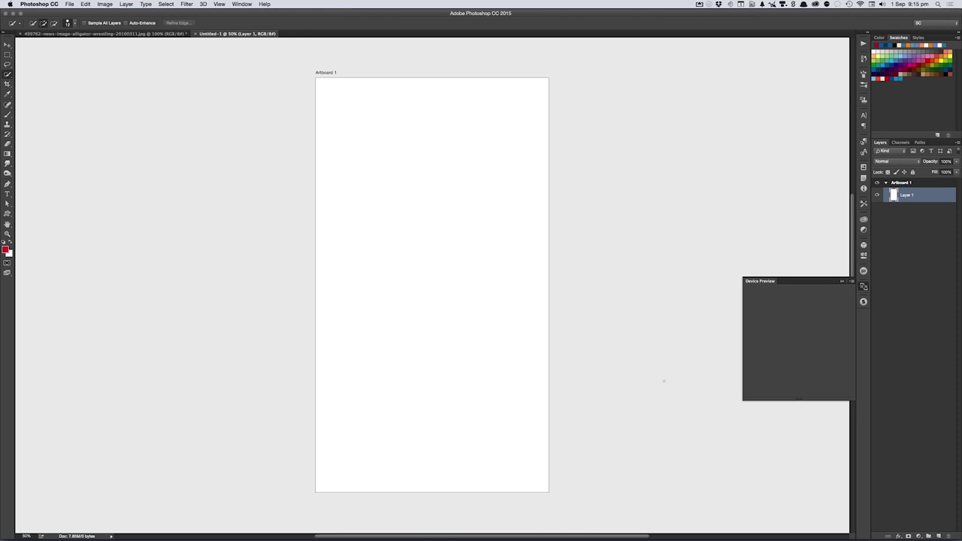
{"action": "key", "text": "super+w"}
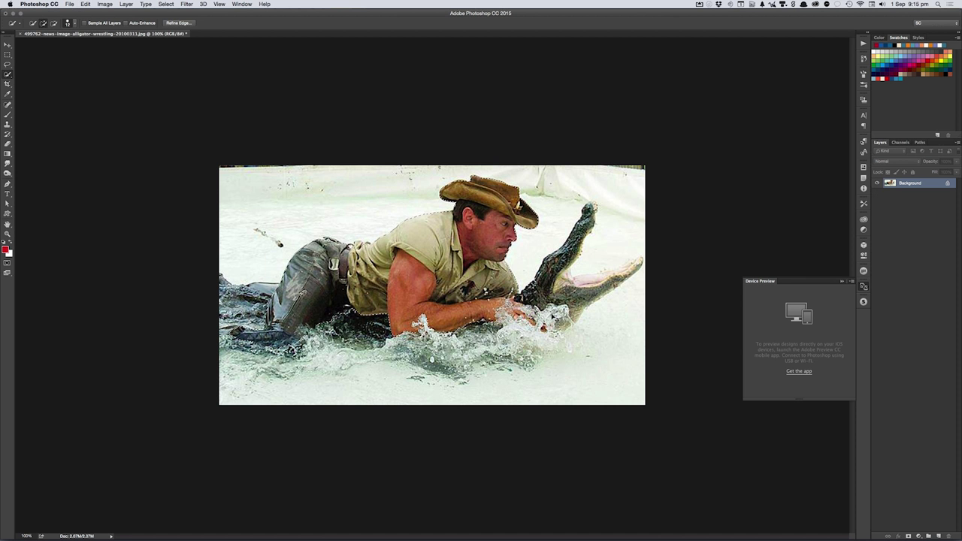
- Create a new Full Screen preset document and dismiss the Device Preview panel
{"action": "key", "text": "super+n"}
{"action": "left_click", "coordinate": [466, 214]}
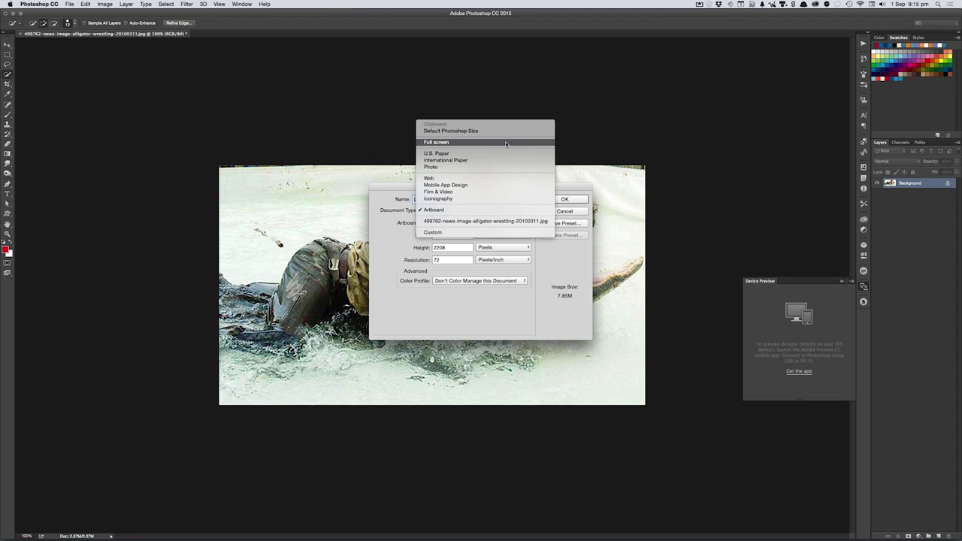
{"action": "left_click", "coordinate": [507, 143]}
{"action": "left_click", "coordinate": [564, 200]}
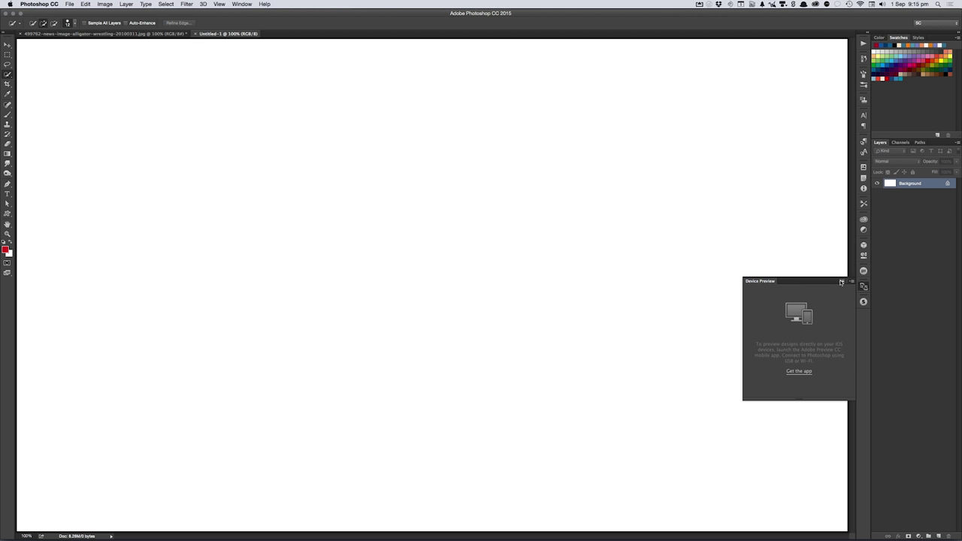
{"action": "left_click", "coordinate": [842, 282]}
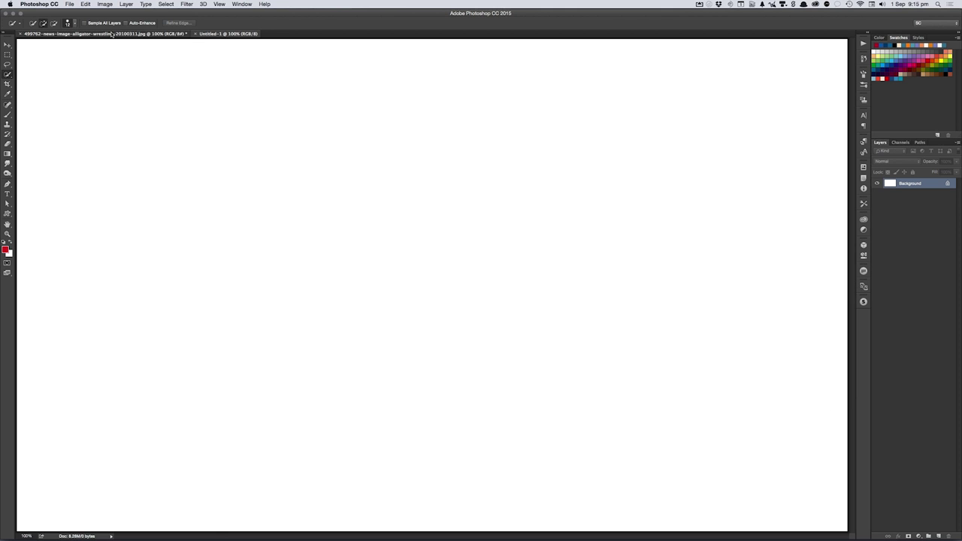
- Paste the cut-out wrestler from the alligator photo into Untitled-1
{"action": "left_click", "coordinate": [111, 34]}
{"action": "key", "text": "v"}
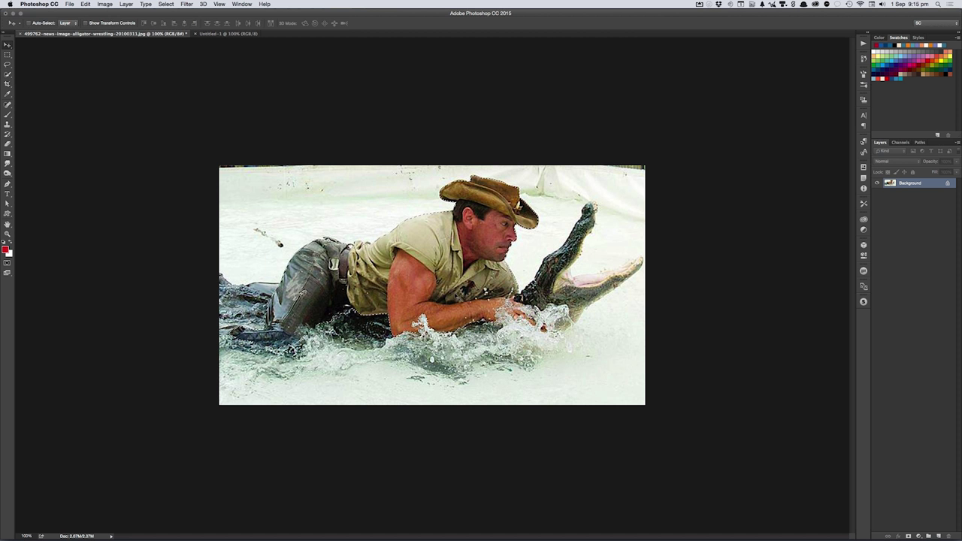
{"action": "left_click", "coordinate": [238, 35]}
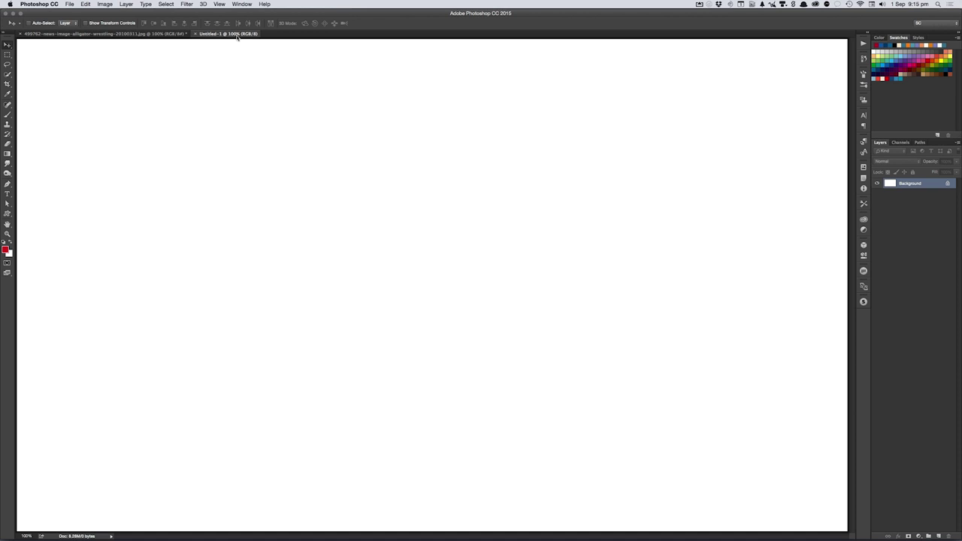
{"action": "key", "text": "ctrl+v"}
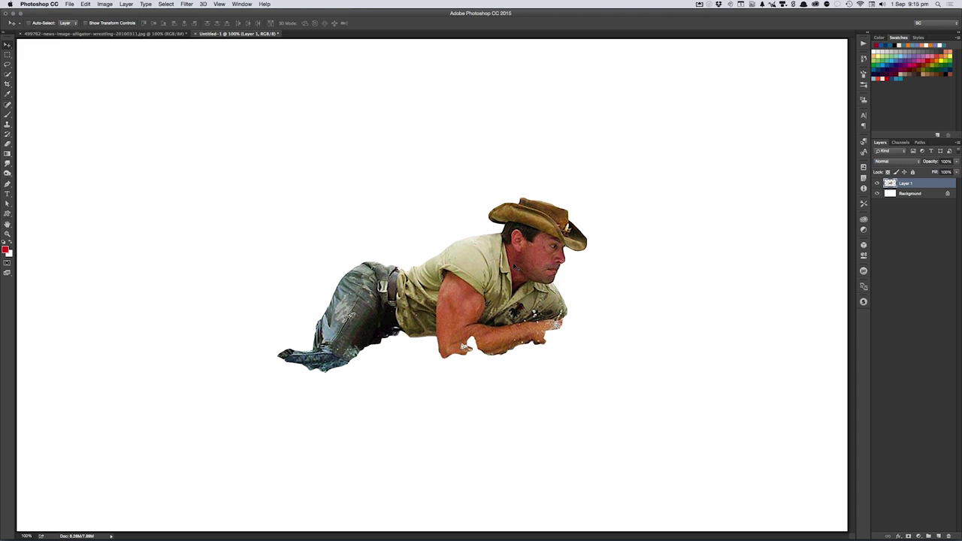
- Move the wrestler up-left and trace a pen path around the forearm, loading it as a selection
{"action": "left_click_drag", "start_coordinate": [527, 258], "coordinate": [496, 187]}
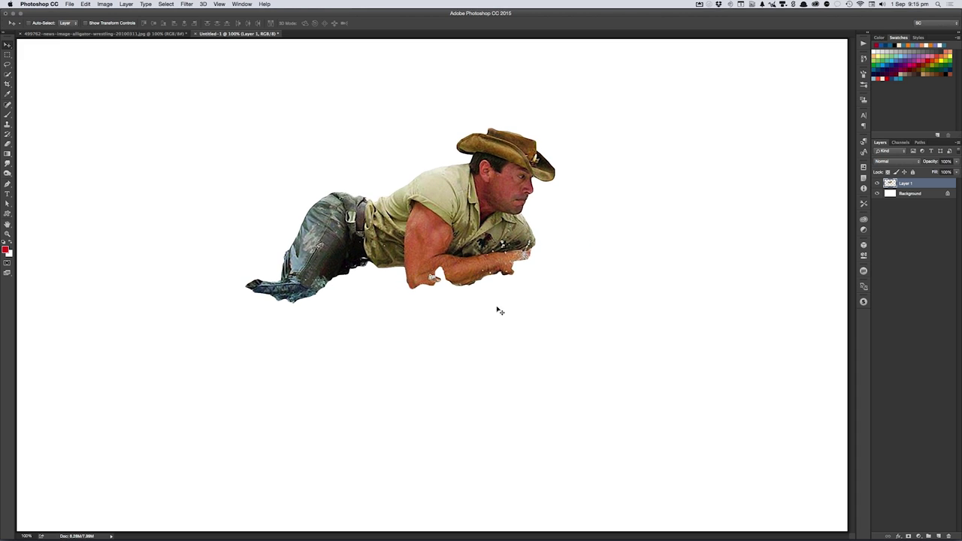
{"action": "key", "text": "p"}
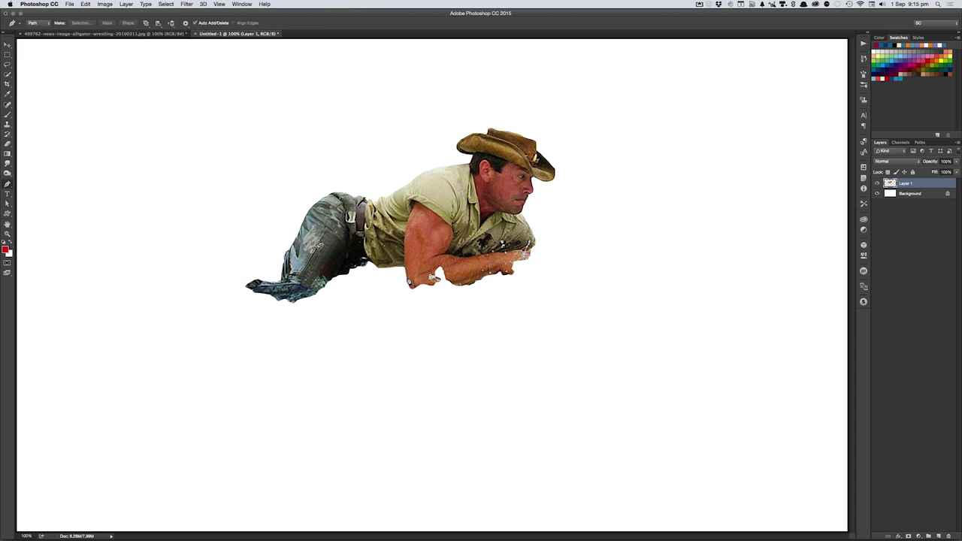
{"action": "key", "text": "ctrl+z"}
{"action": "left_click", "coordinate": [410, 293]}
{"action": "left_click", "coordinate": [432, 294]}
{"action": "left_click", "coordinate": [468, 289]}
{"action": "left_click", "coordinate": [519, 275]}
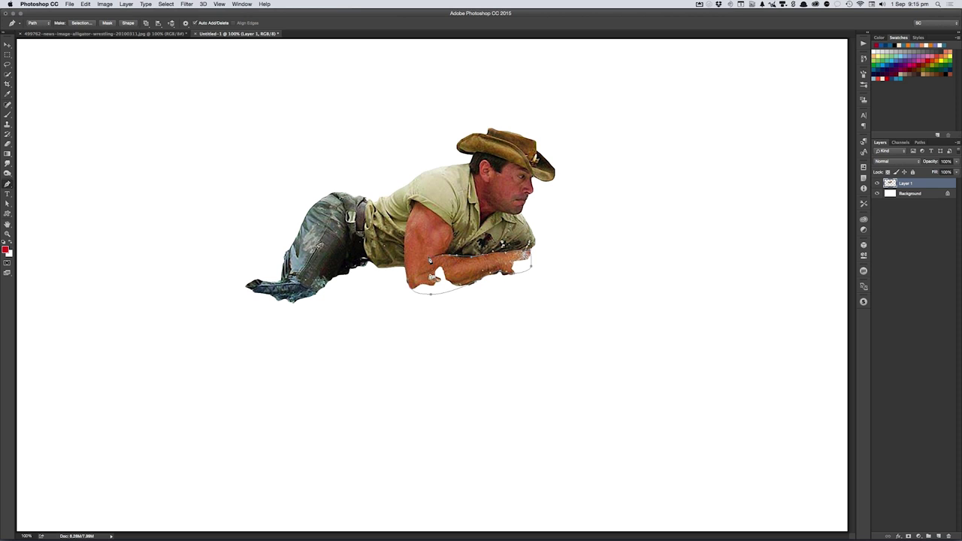
{"action": "left_click", "coordinate": [405, 297]}
{"action": "key", "text": "ctrl+z"}
{"action": "left_click", "coordinate": [410, 296]}
{"action": "key", "text": "ctrl+Return"}
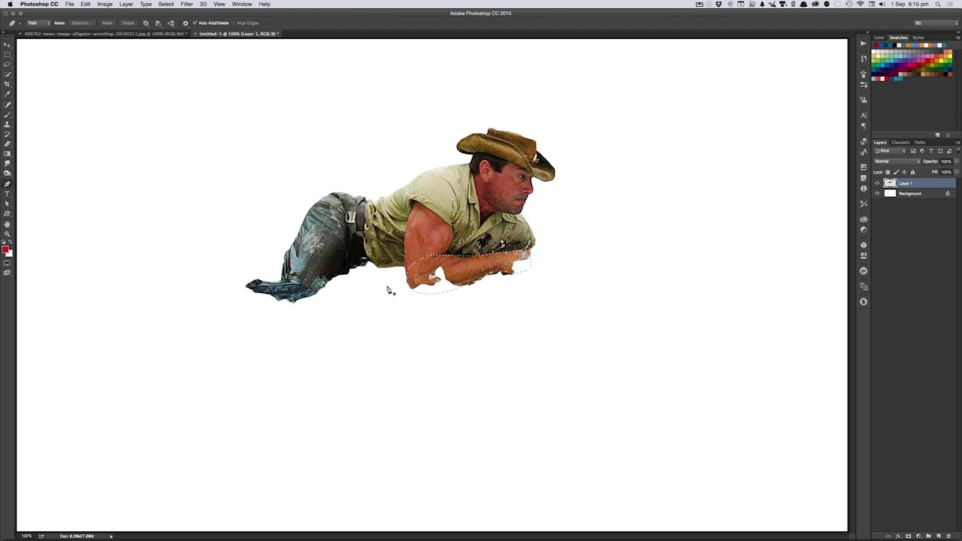
- Clone skin over the white gaps under the forearm and by the hand, then deselect
{"action": "key", "text": "s"}
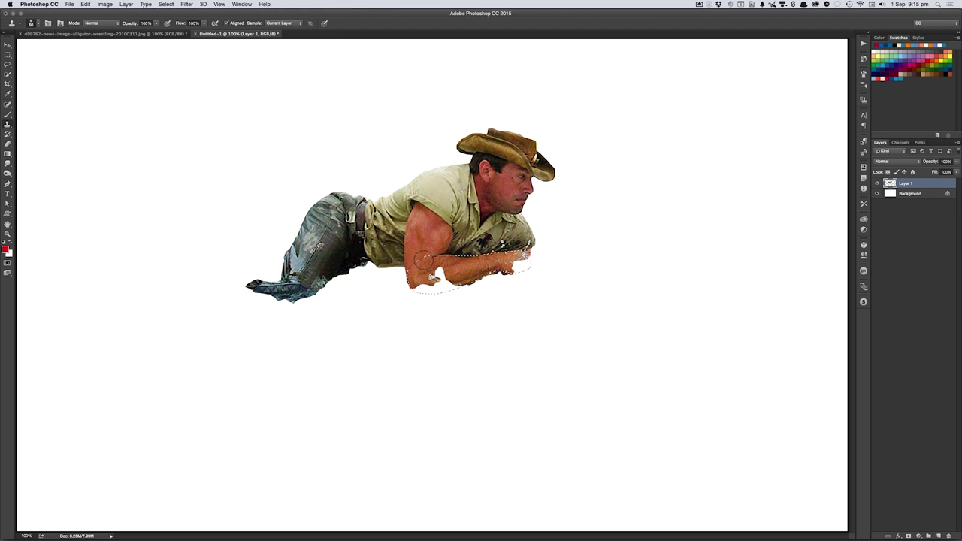
{"action": "mouse_move", "coordinate": [429, 288]}
{"action": "left_mouse_down"}
{"action": "mouse_move", "coordinate": [410, 290]}
{"action": "mouse_move", "coordinate": [473, 271]}
{"action": "mouse_move", "coordinate": [433, 293]}
{"action": "mouse_move", "coordinate": [463, 289]}
{"action": "left_mouse_up"}
{"action": "mouse_move", "coordinate": [518, 261]}
{"action": "left_mouse_down"}
{"action": "mouse_move", "coordinate": [529, 263]}
{"action": "mouse_move", "coordinate": [496, 277]}
{"action": "left_mouse_up"}
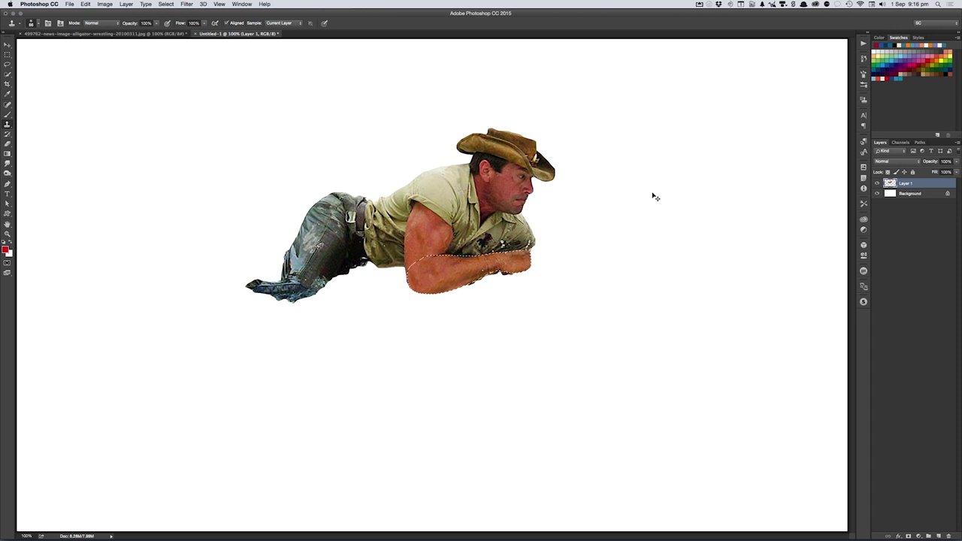
{"action": "key", "text": "super+d"}
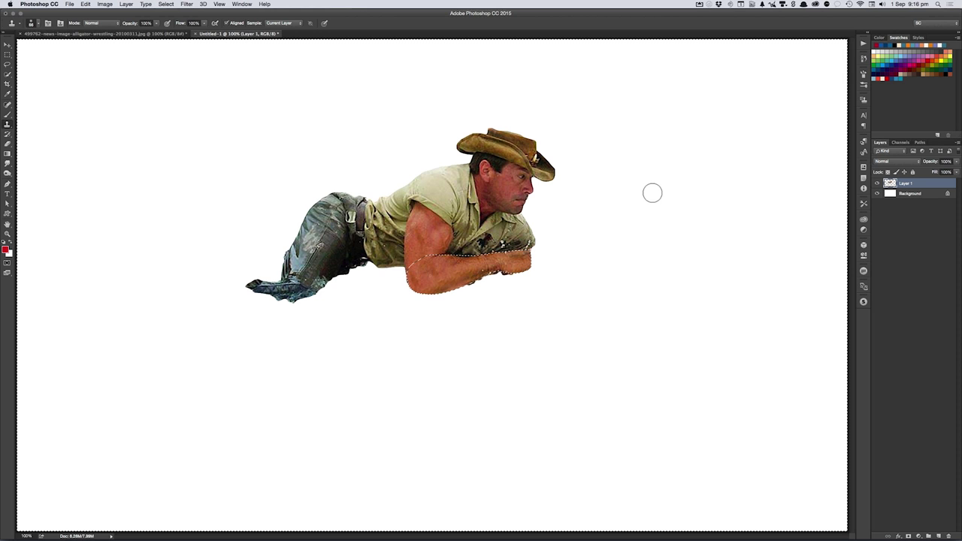
{"action": "key", "text": "e"}
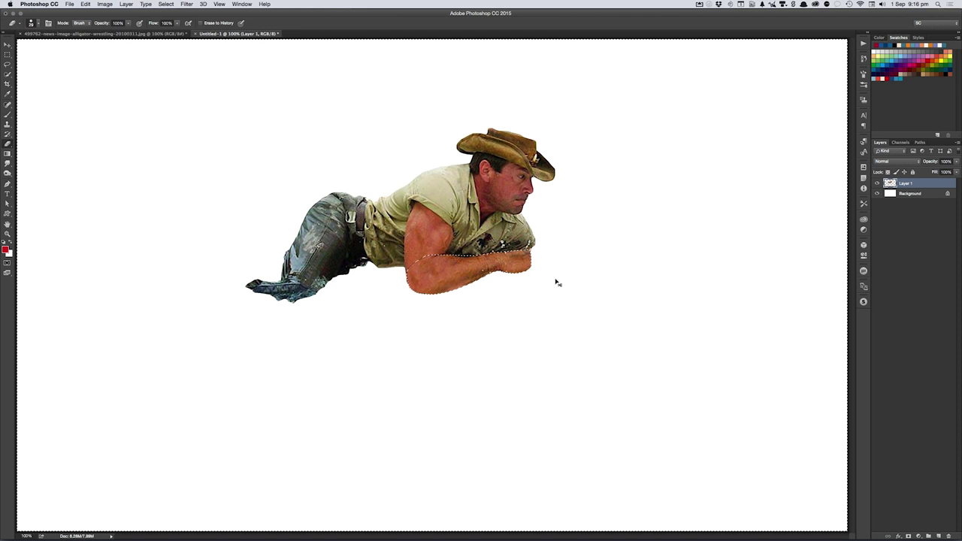
{"action": "key", "text": "super+d"}
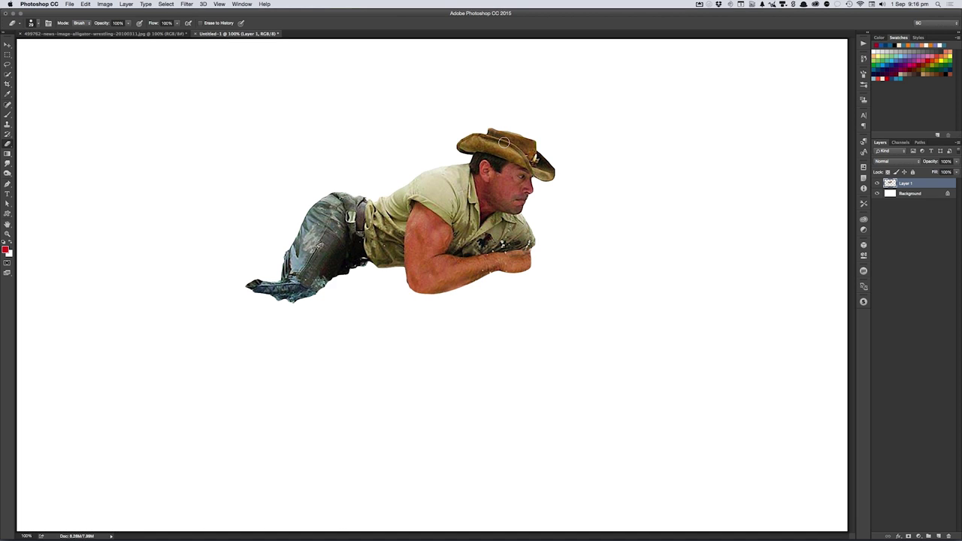
- Rename Layer 1 to 'body'
{"action": "key", "text": "l"}
{"action": "left_click_drag", "start_coordinate": [435, 142], "coordinate": [473, 155]}
{"action": "left_click", "coordinate": [499, 162]}
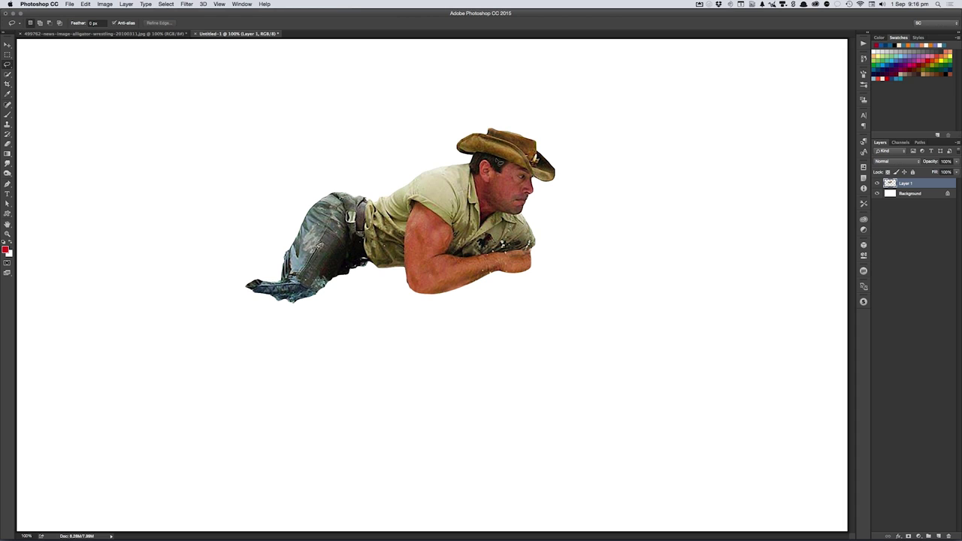
{"action": "double_click", "coordinate": [907, 184]}
{"action": "type", "text": "body"}
{"action": "key", "text": "Return"}
- Lasso the hat onto a new layer named 'hat' and lift it off the wrestler's head
{"action": "left_click_drag", "start_coordinate": [447, 151], "coordinate": [464, 160]}
{"action": "left_click_drag", "start_coordinate": [482, 158], "coordinate": [517, 167]}
{"action": "left_click_drag", "start_coordinate": [535, 179], "coordinate": [464, 89]}
{"action": "key", "text": "ctrl+shift+n"}
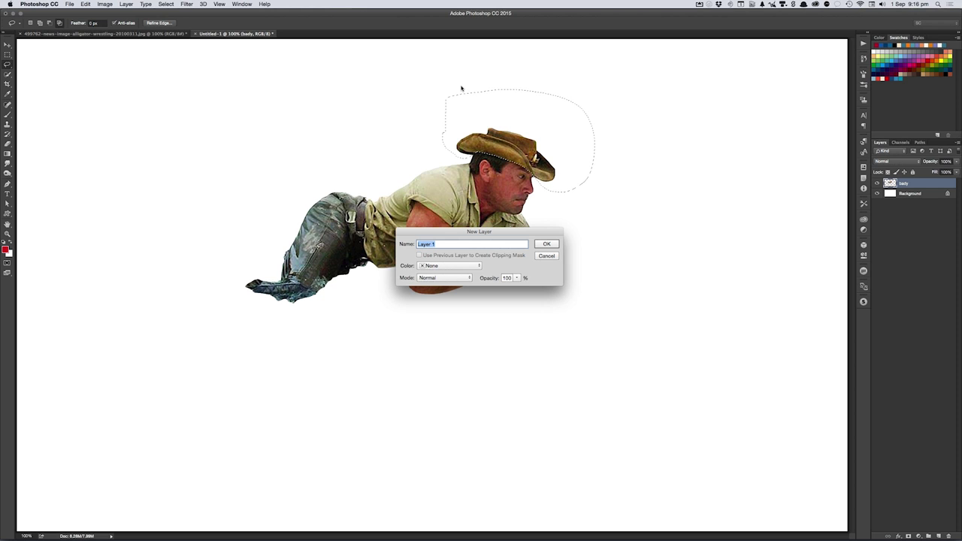
{"action": "type", "text": "hat"}
{"action": "key", "text": "Return"}
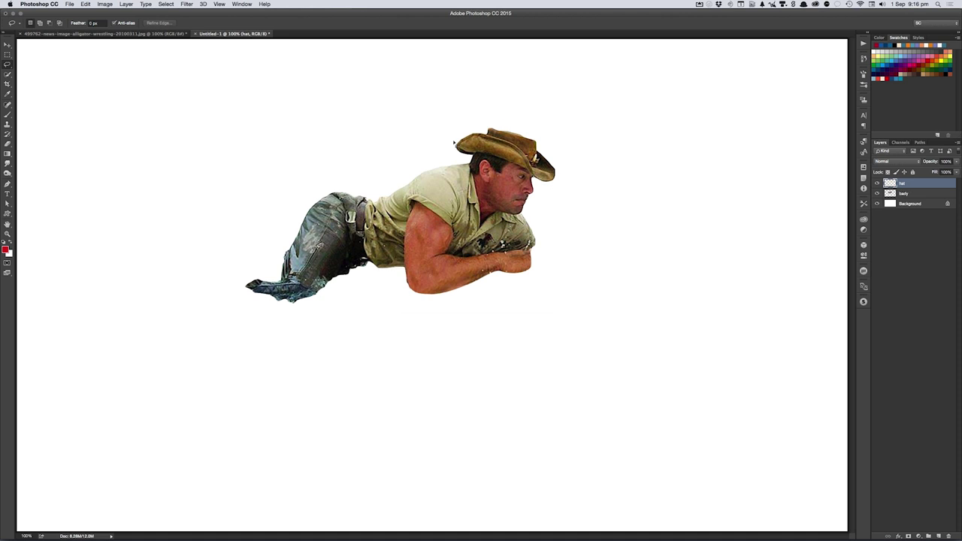
{"action": "key", "text": "v"}
{"action": "left_click_drag", "start_coordinate": [510, 148], "coordinate": [522, 97]}
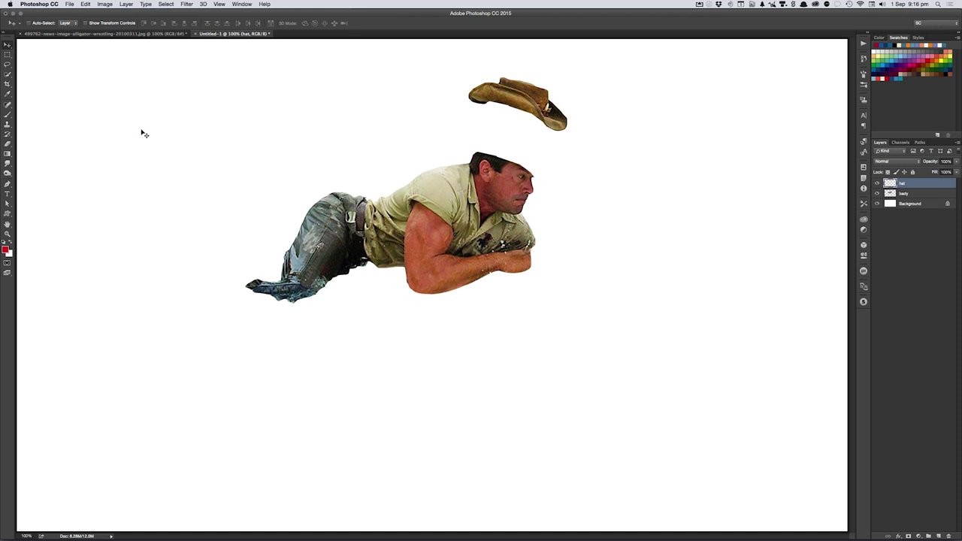
{"action": "key", "text": "super+Tab"}
- In Bridge, open the Jimmy Carter folder and open the Carter-with-woman photo in Photoshop
{"action": "left_click", "coordinate": [432, 259]}
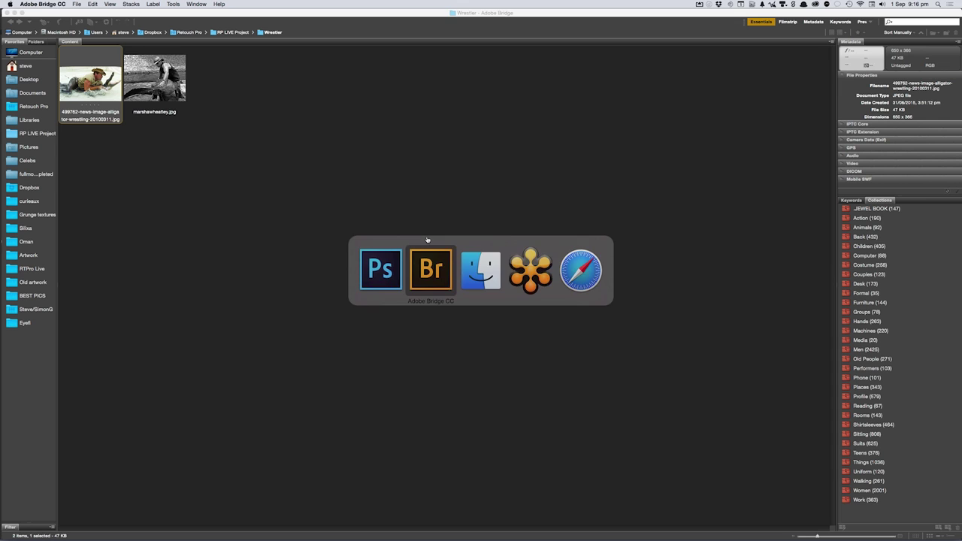
{"action": "key", "text": "super+Up"}
{"action": "key", "text": "Left"}
{"action": "key", "text": "Left"}
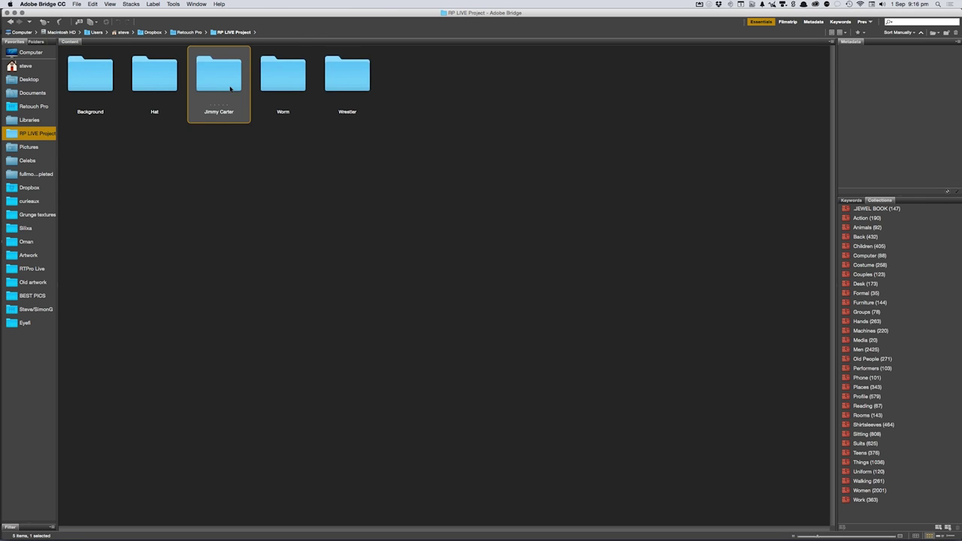
{"action": "key", "text": "super+Down"}
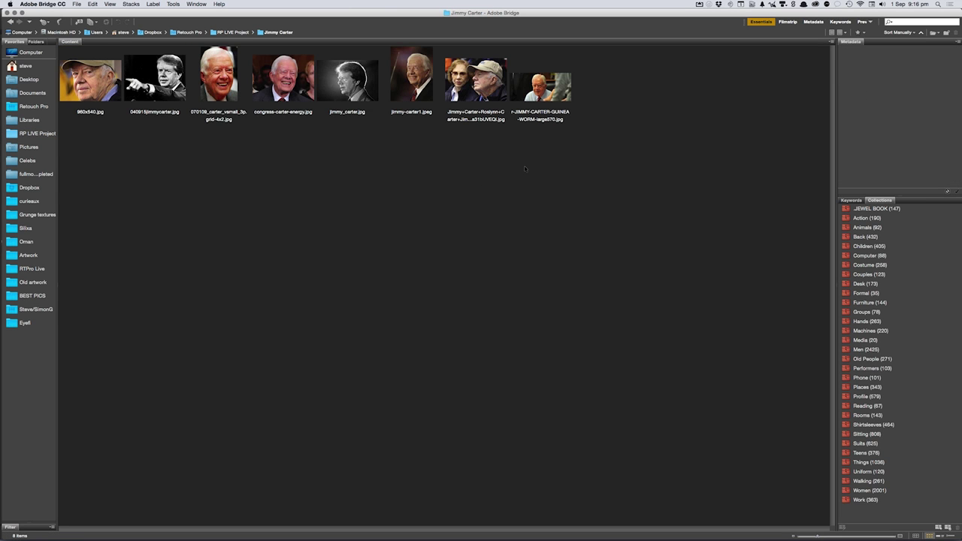
{"action": "left_click", "coordinate": [476, 79]}
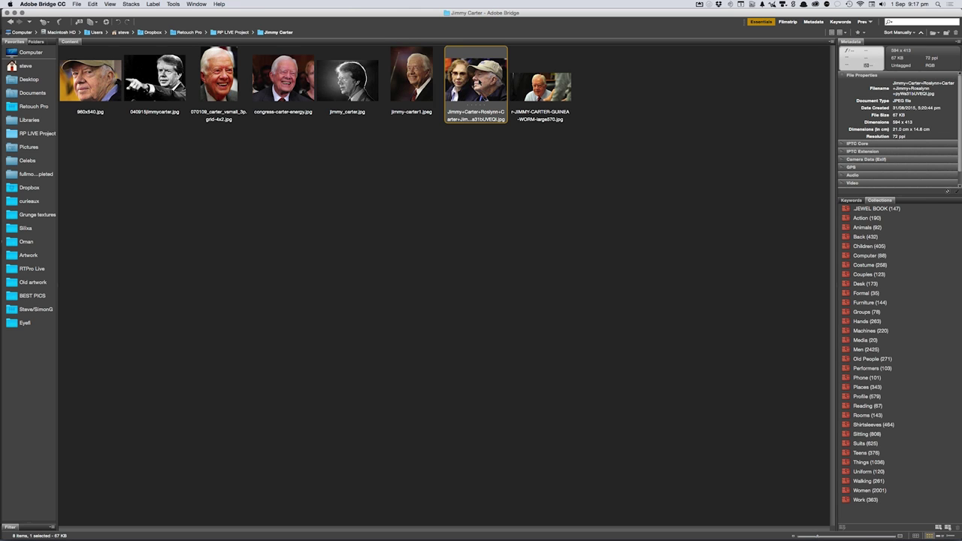
{"action": "double_click", "coordinate": [480, 81]}
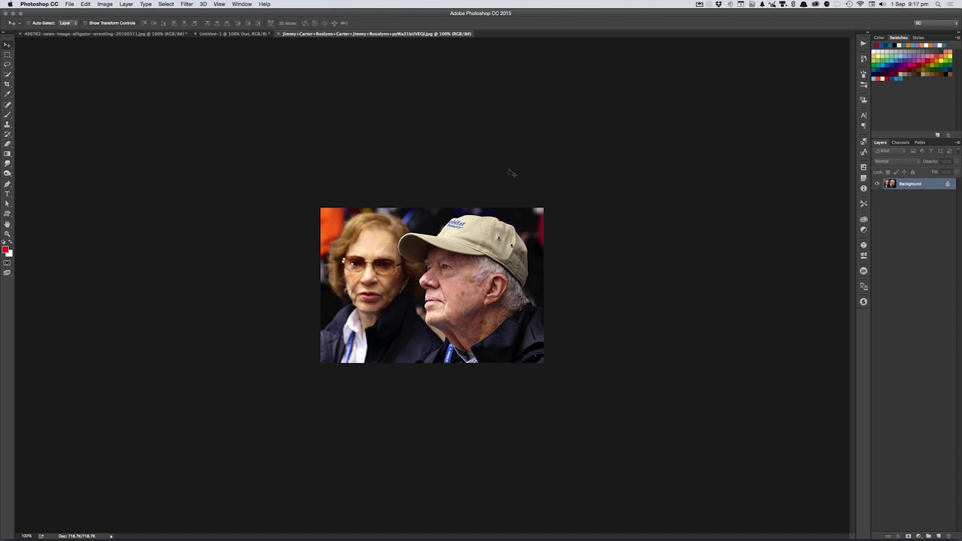
- Try the Quick Selection, Lasso and Brush tools on the Carter photo, dismissing a warning
{"action": "key", "text": "w"}
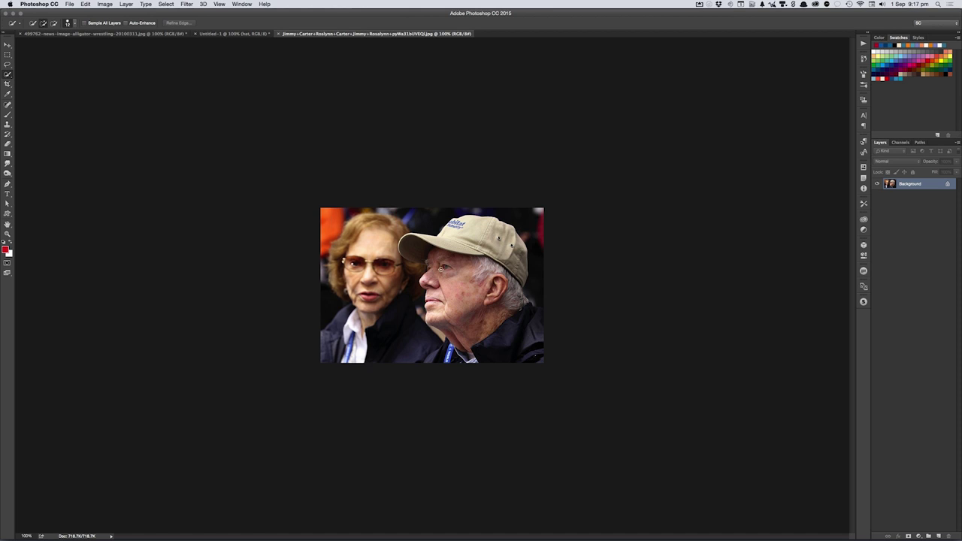
{"action": "key", "text": "l"}
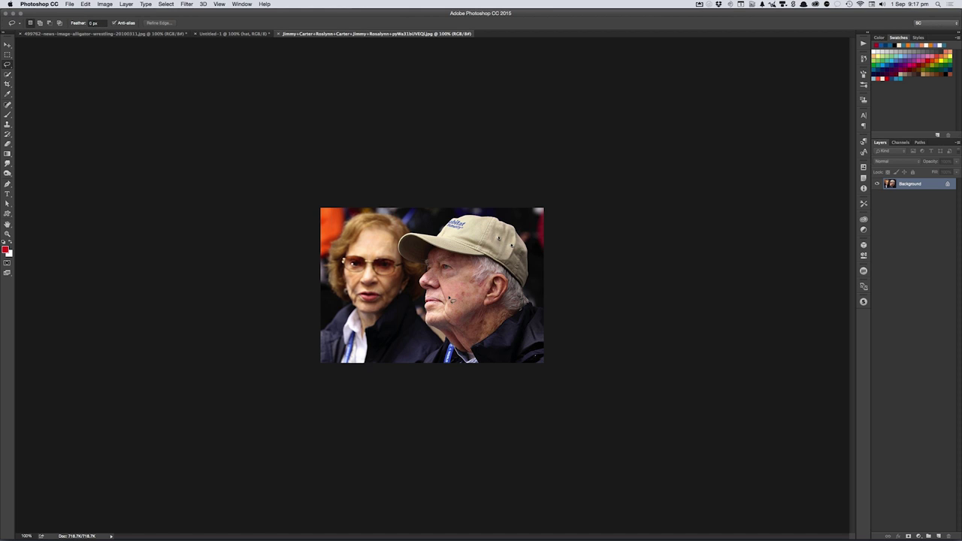
{"action": "key", "text": "w"}
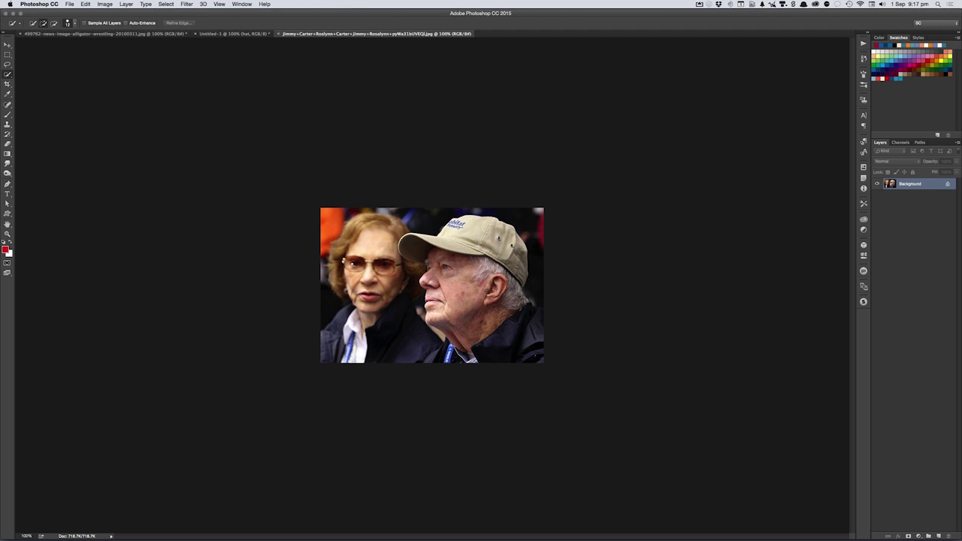
{"action": "left_click", "coordinate": [467, 274]}
{"action": "left_click", "coordinate": [535, 173]}
{"action": "key", "text": "b"}
{"action": "left_click", "coordinate": [455, 282]}
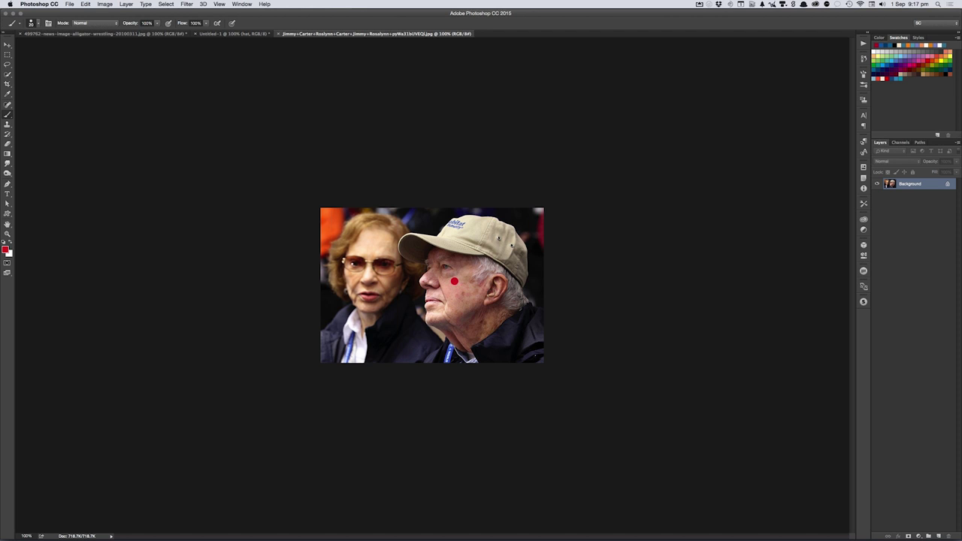
- Reorder the Carter thumbnails in Bridge, moving three photos to the row end
{"action": "key", "text": "super+Tab"}
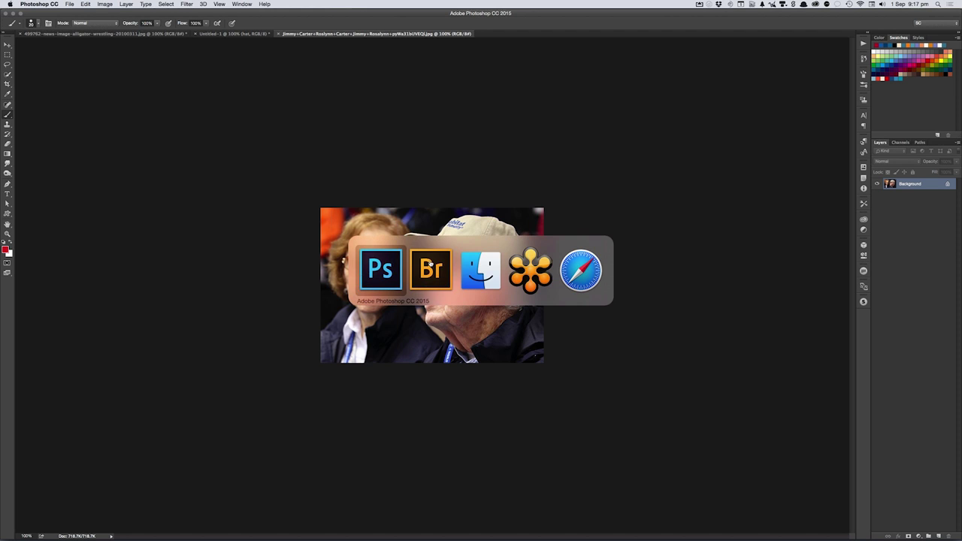
{"action": "left_click", "coordinate": [433, 267]}
{"action": "left_click_drag", "start_coordinate": [284, 75], "coordinate": [585, 120]}
{"action": "left_click_drag", "start_coordinate": [412, 83], "coordinate": [647, 80]}
{"action": "left_click_drag", "start_coordinate": [348, 75], "coordinate": [661, 86]}
{"action": "key", "text": "super+Tab"}
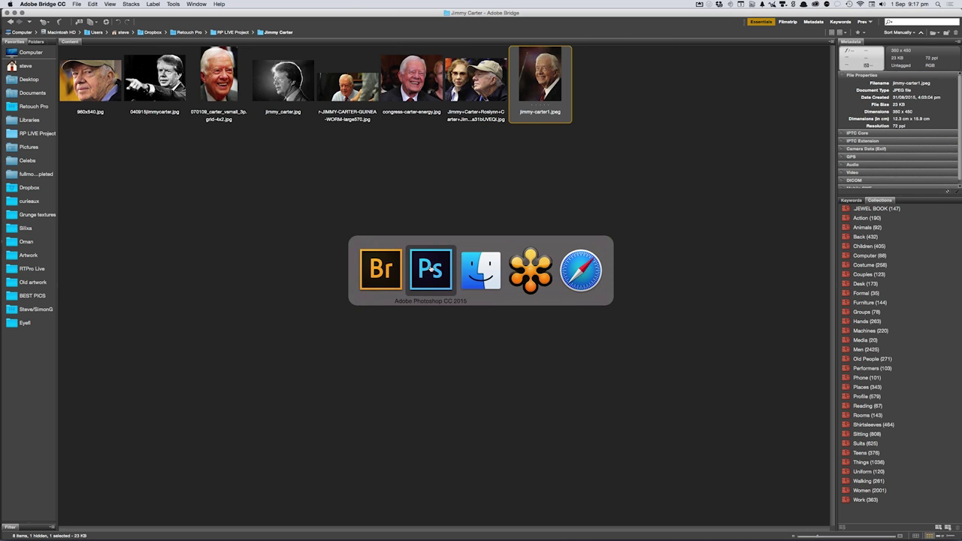
{"action": "left_click", "coordinate": [431, 269]}
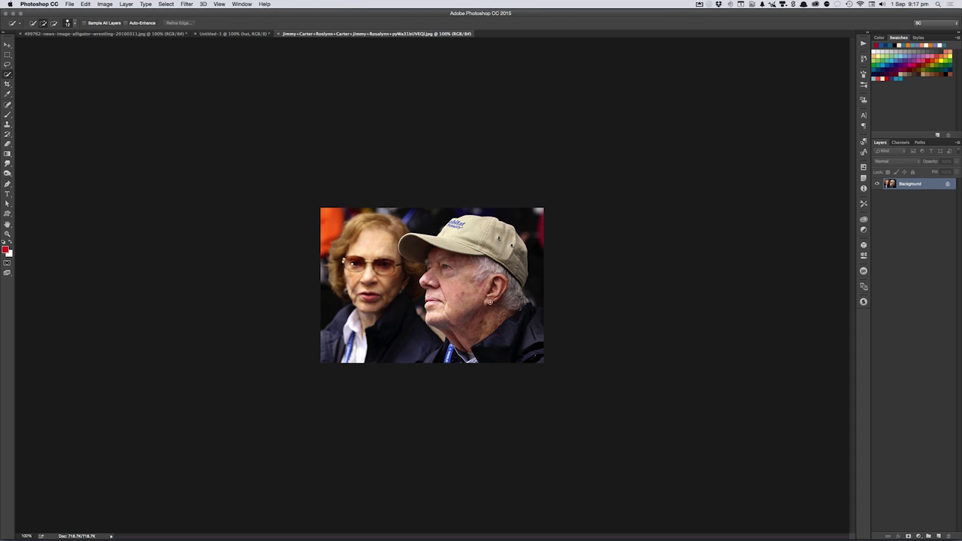
- Lasso and clear the cheek area, then bring the Retouch Pro Finder window forward
{"action": "key", "text": "l"}
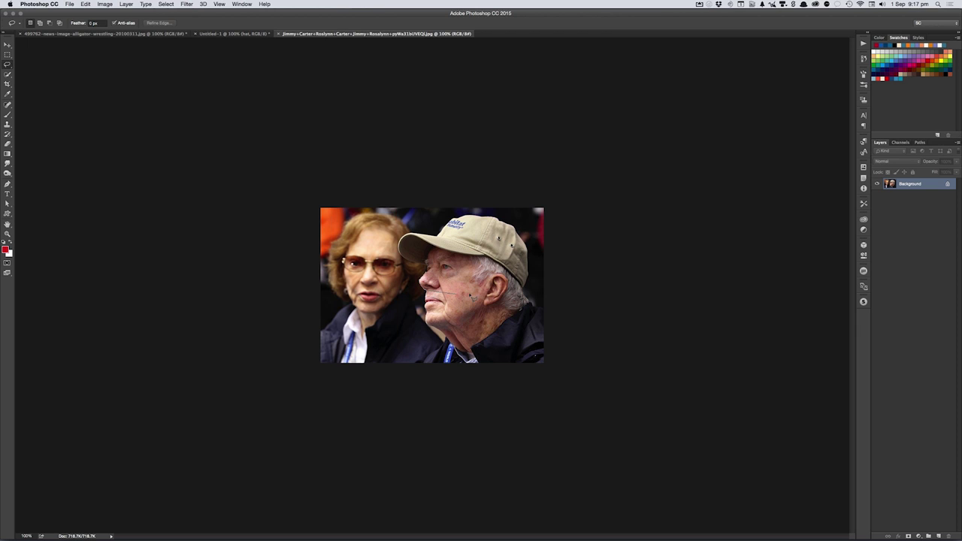
{"action": "left_click_drag", "start_coordinate": [429, 295], "coordinate": [497, 297]}
{"action": "key", "text": "ctrl+d"}
{"action": "key", "text": "w"}
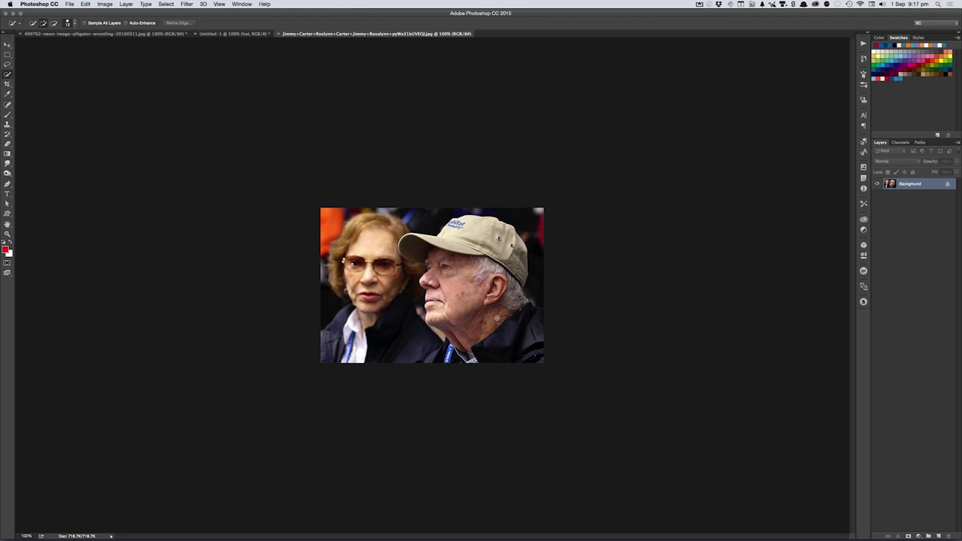
{"action": "key", "text": "super+Tab"}
{"action": "left_click", "coordinate": [473, 266]}
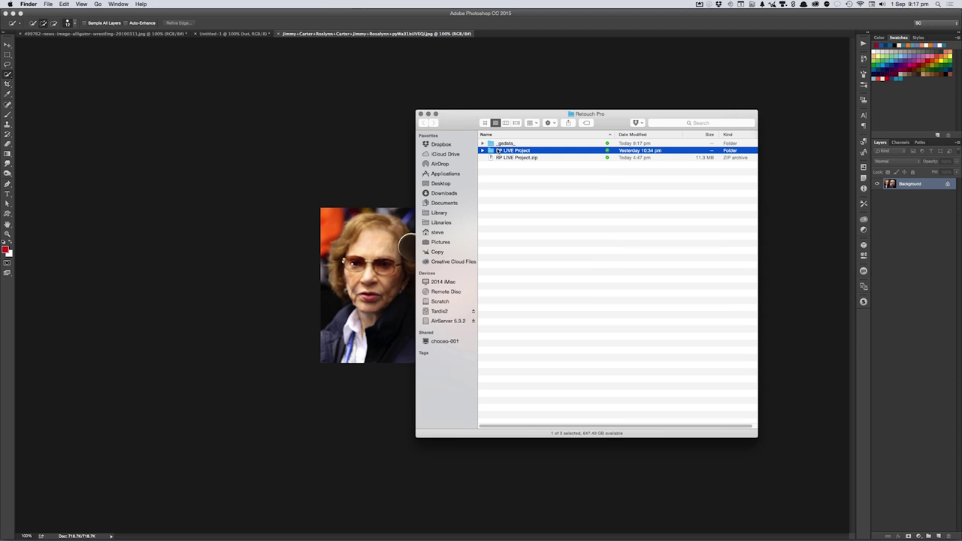
- Quick-select Carter's cheek, jaw, chin, neck, white hair and cap brim
{"action": "left_click_drag", "start_coordinate": [492, 144], "coordinate": [491, 156]}
{"action": "left_click_drag", "start_coordinate": [490, 158], "coordinate": [504, 168]}
{"action": "left_click", "coordinate": [402, 322]}
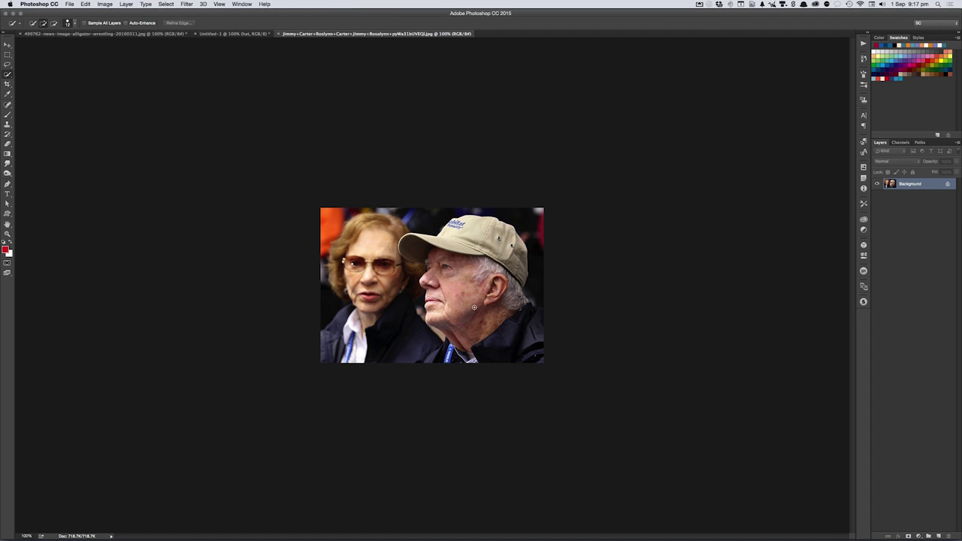
{"action": "mouse_move", "coordinate": [458, 296]}
{"action": "left_mouse_down"}
{"action": "mouse_move", "coordinate": [433, 269]}
{"action": "mouse_move", "coordinate": [485, 262]}
{"action": "left_mouse_up"}
{"action": "left_click_drag", "start_coordinate": [430, 301], "coordinate": [438, 328]}
{"action": "mouse_move", "coordinate": [500, 324]}
{"action": "left_mouse_down"}
{"action": "mouse_move", "coordinate": [514, 294]}
{"action": "mouse_move", "coordinate": [525, 301]}
{"action": "left_mouse_up"}
{"action": "left_click_drag", "start_coordinate": [430, 256], "coordinate": [401, 242]}
{"action": "key", "text": "alt"}
- Refine the head selection's edge with Smooth 11 and close the Carter photo
{"action": "key", "text": "super+alt+r"}
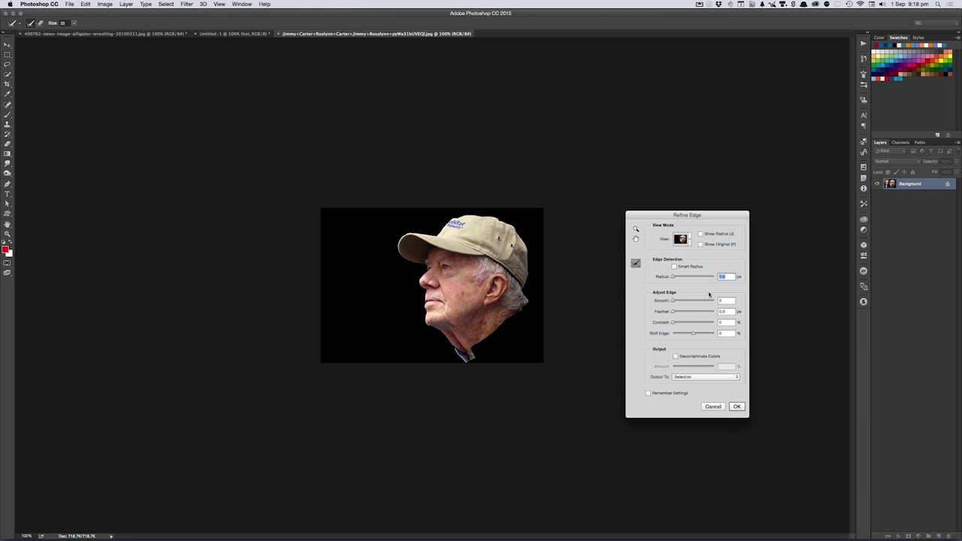
{"action": "left_click", "coordinate": [677, 301]}
{"action": "key", "text": "Return"}
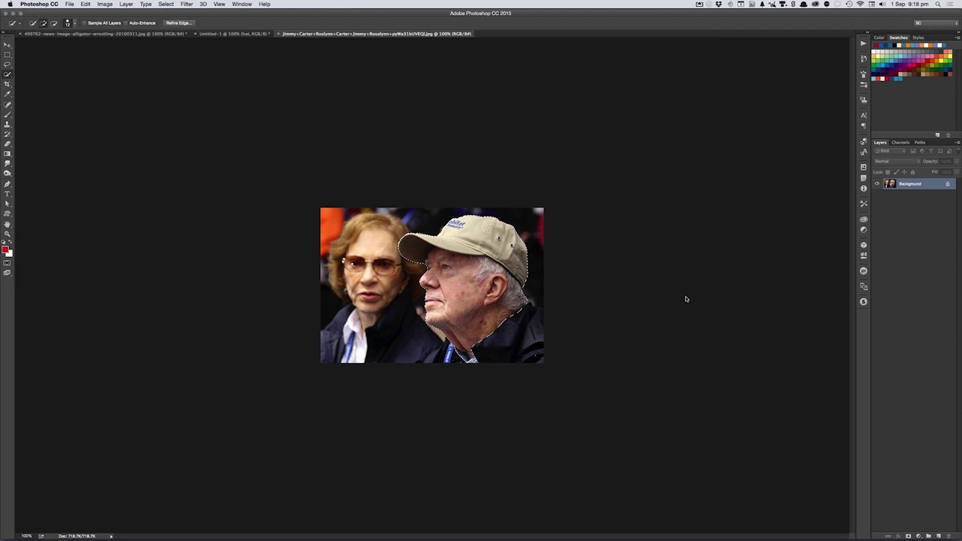
{"action": "key", "text": "super+w"}
- Paste Carter's head into the composite, flip it horizontally and set it on the shoulders
{"action": "key", "text": "super+v"}
{"action": "key", "text": "v"}
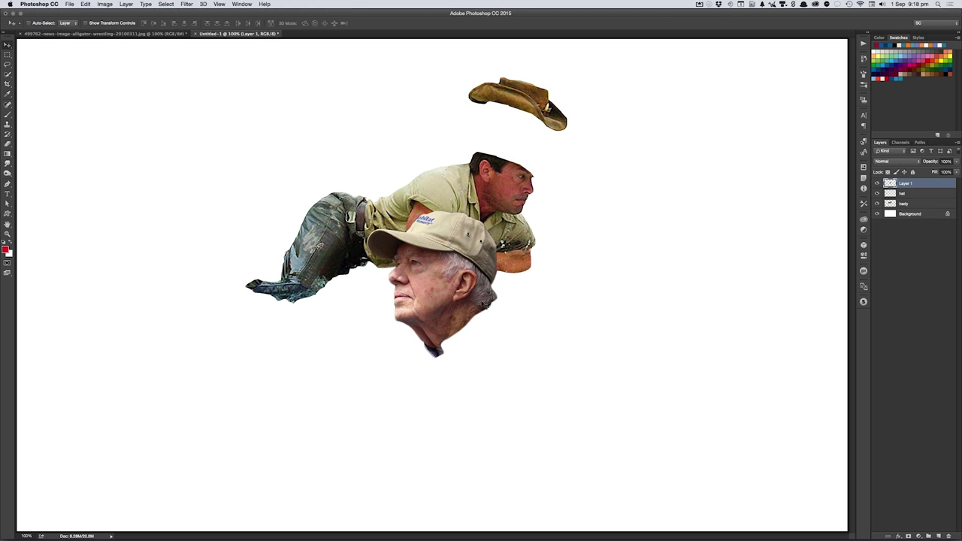
{"action": "key", "text": "super+shift+h"}
{"action": "left_click_drag", "start_coordinate": [434, 312], "coordinate": [576, 136]}
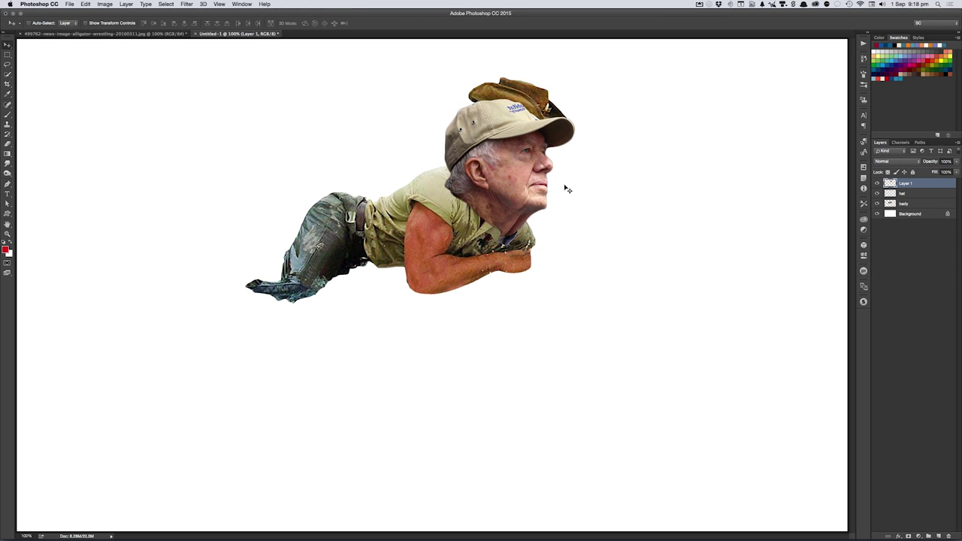
{"action": "left_click_drag", "start_coordinate": [513, 191], "coordinate": [524, 184]}
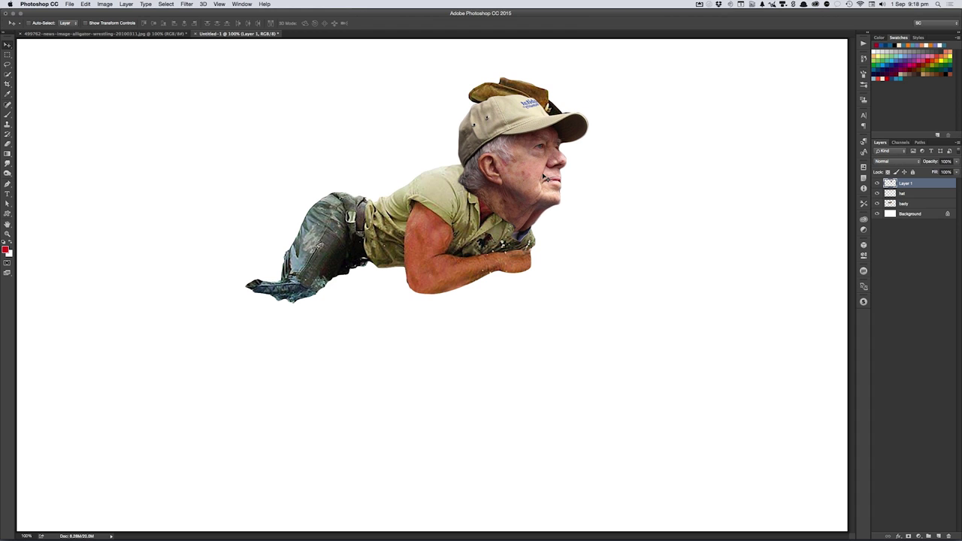
- Move the hat layer aside, hide it, and fine-tune the head's position
{"action": "left_click_drag", "start_coordinate": [538, 96], "coordinate": [714, 83]}
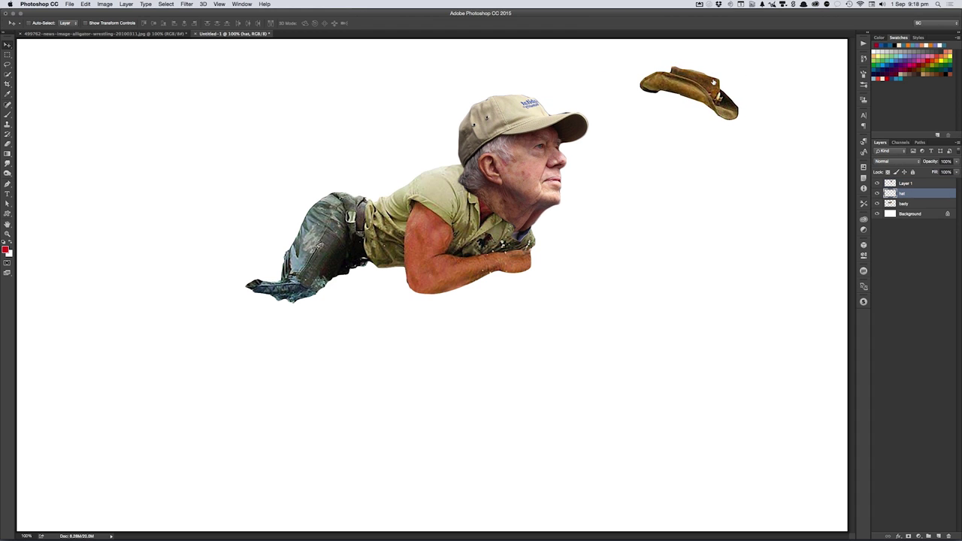
{"action": "left_click", "coordinate": [877, 194]}
{"action": "mouse_move", "coordinate": [521, 183]}
{"action": "left_mouse_down"}
{"action": "mouse_move", "coordinate": [549, 169]}
{"action": "mouse_move", "coordinate": [544, 175]}
{"action": "left_mouse_up"}
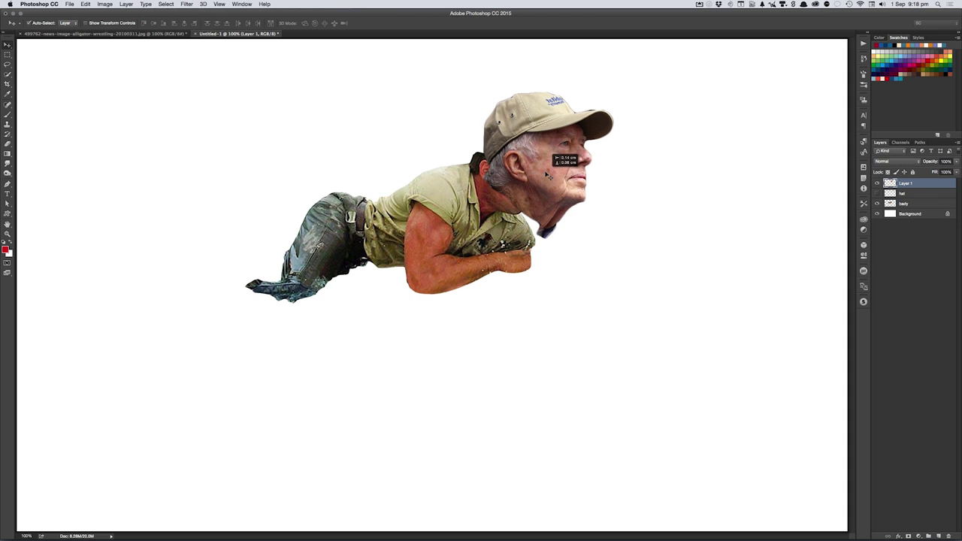
{"action": "left_click_drag", "start_coordinate": [547, 173], "coordinate": [541, 175]}
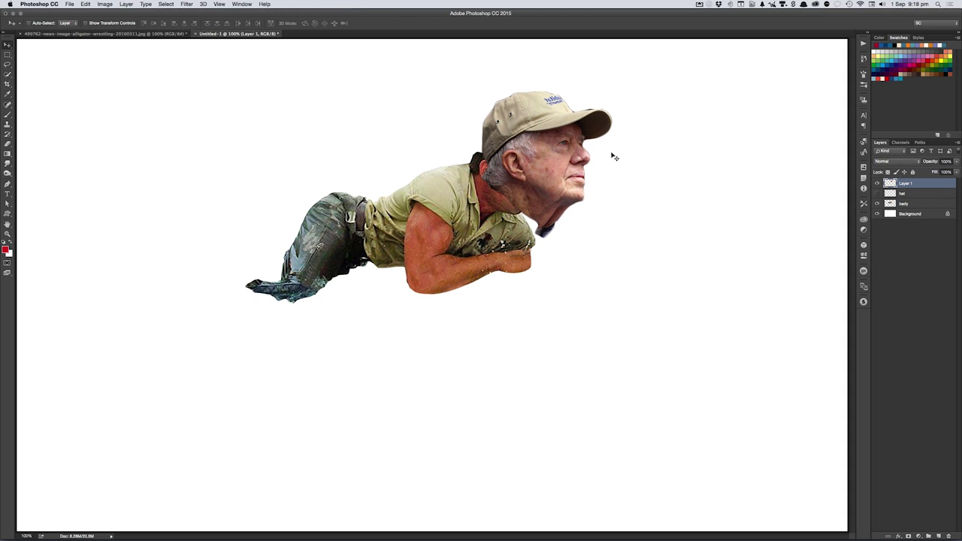
- Name the head layer 'carterhead', duplicate it, and hide the original
{"action": "key", "text": "ctrl+j"}
{"action": "key", "text": "Return"}
{"action": "left_click_drag", "start_coordinate": [544, 170], "coordinate": [523, 169]}
{"action": "key", "text": "ctrl+j"}
{"action": "left_click", "coordinate": [877, 193]}
- Open Liquify on the head copy, zoom in, and set the warp brush size to 60
{"action": "key", "text": "ctrl+shift+x"}
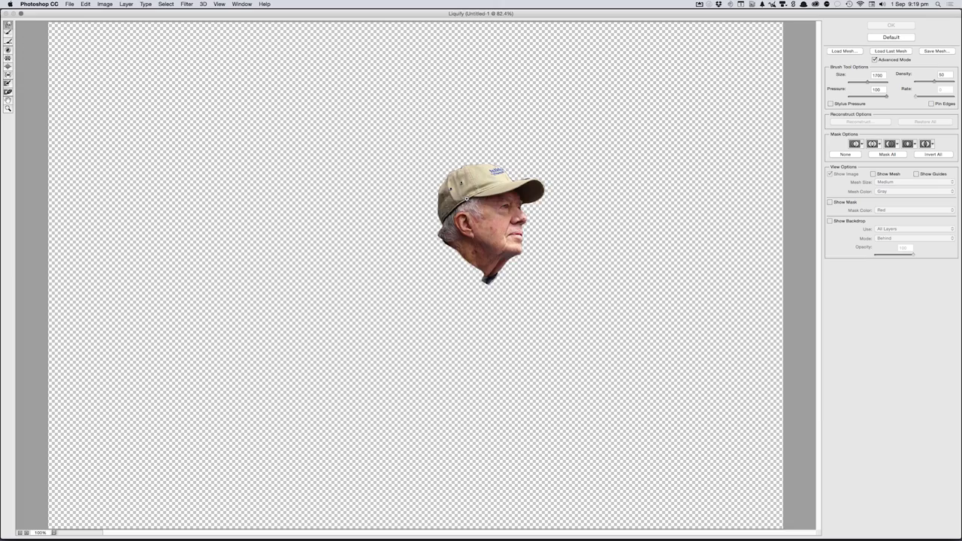
{"action": "scroll", "coordinate": [579, 135], "scroll_direction": "up", "scroll_amount": 1}
{"action": "scroll", "coordinate": [579, 135], "scroll_direction": "up", "scroll_amount": 2}
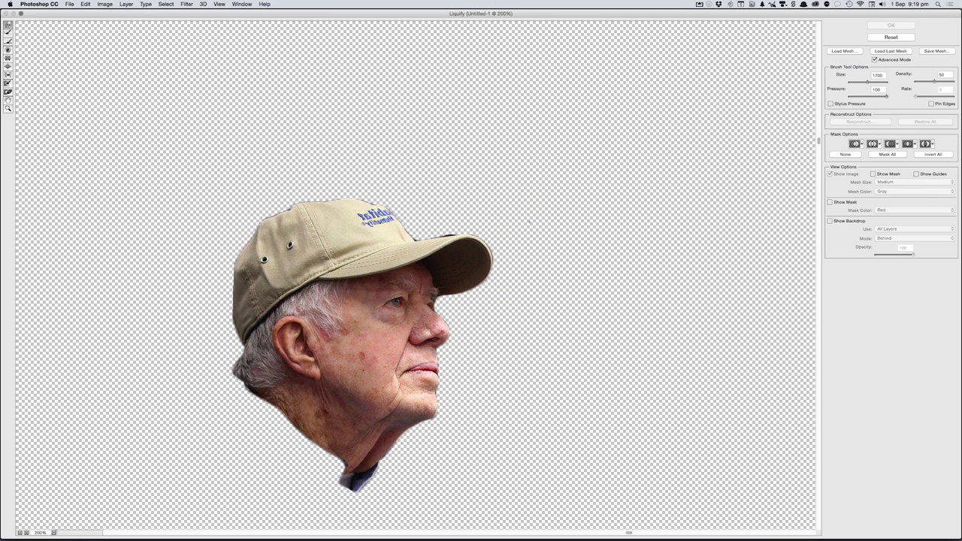
{"action": "left_click", "coordinate": [529, 224]}
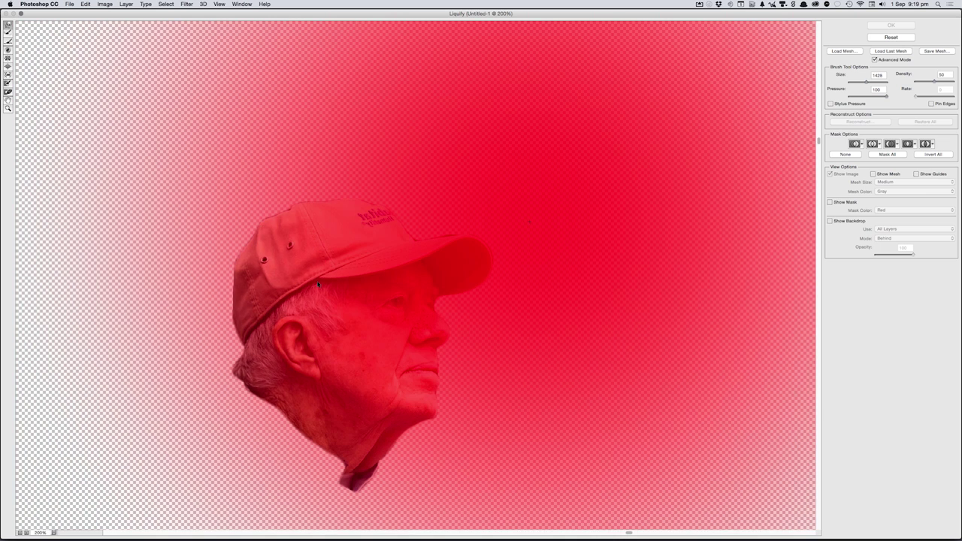
{"action": "left_click_drag", "start_coordinate": [529, 223], "coordinate": [473, 263]}
{"action": "left_click_drag", "start_coordinate": [416, 280], "coordinate": [409, 284]}
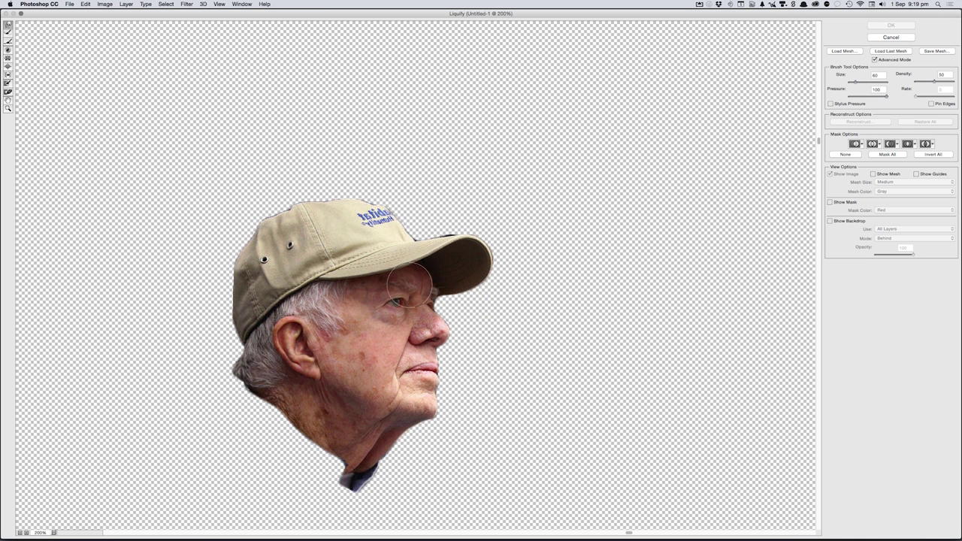
- Forward-warp the mouth, cheek, chin, eye and upper lip, then apply Liquify
{"action": "left_click_drag", "start_coordinate": [387, 346], "coordinate": [389, 367]}
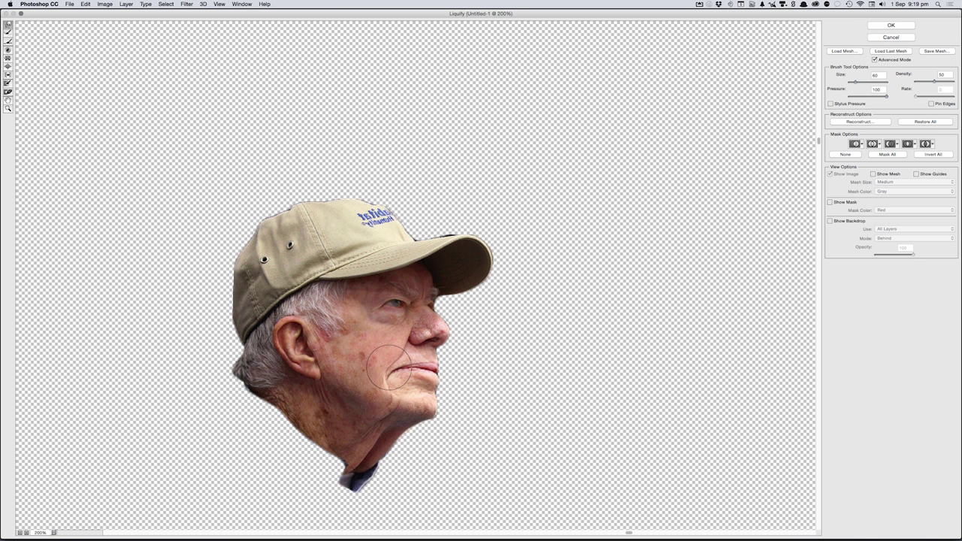
{"action": "mouse_move", "coordinate": [390, 367]}
{"action": "left_mouse_down"}
{"action": "mouse_move", "coordinate": [394, 350]}
{"action": "mouse_move", "coordinate": [432, 381]}
{"action": "left_mouse_up"}
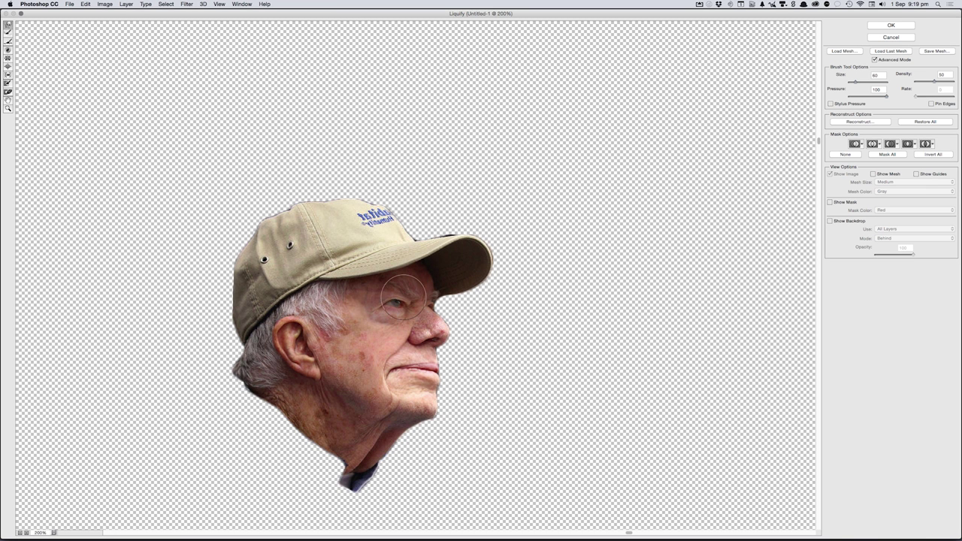
{"action": "left_click_drag", "start_coordinate": [404, 298], "coordinate": [418, 292]}
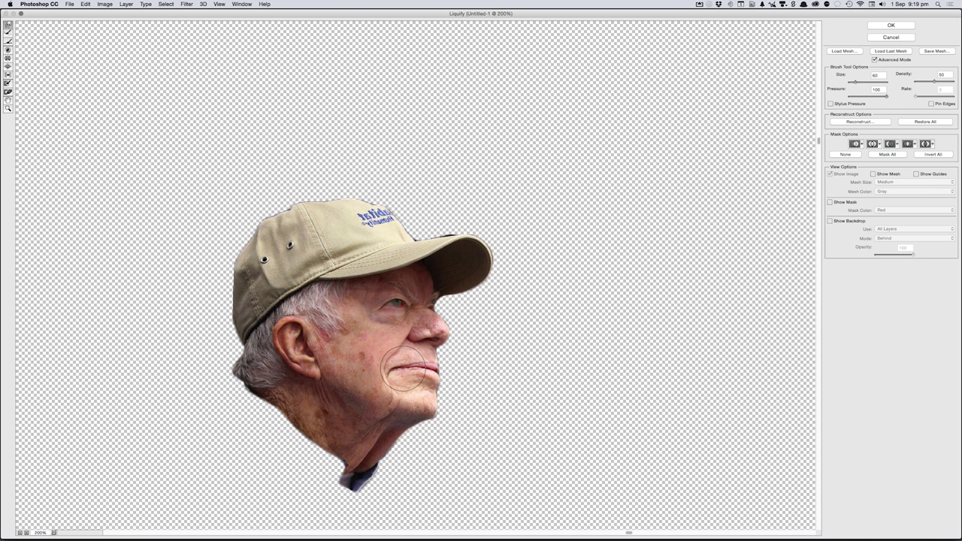
{"action": "left_click_drag", "start_coordinate": [417, 376], "coordinate": [428, 380]}
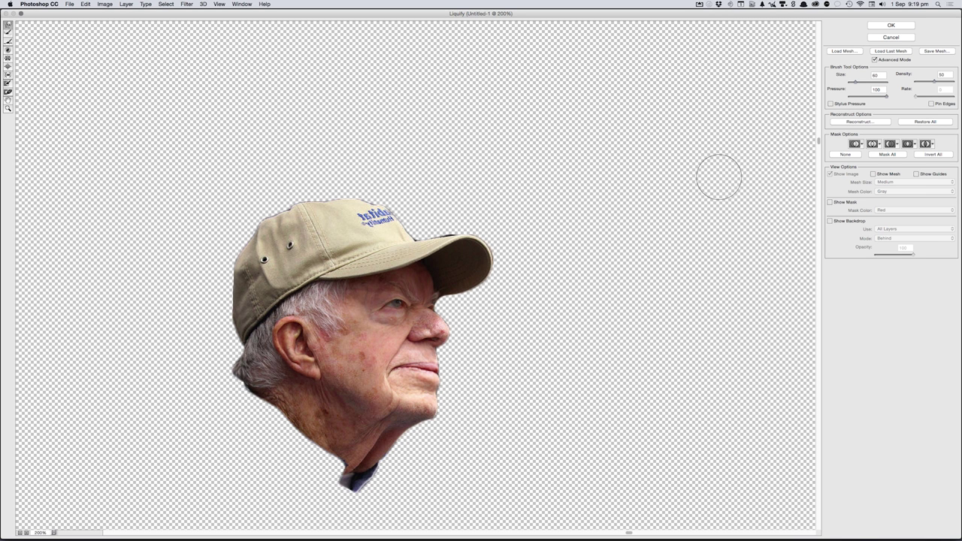
{"action": "key", "text": "Return"}
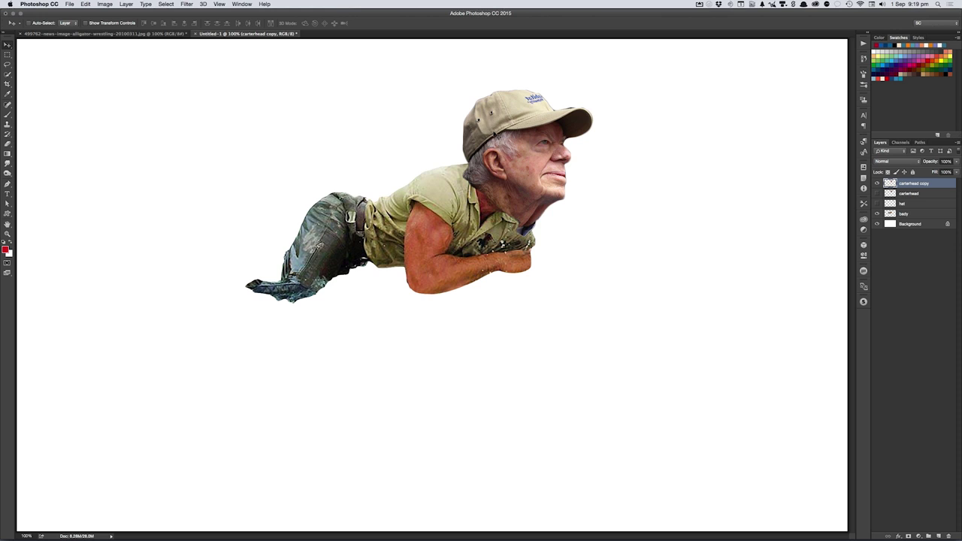
- Move the head aside and open Hue/Saturation on the body layer
{"action": "left_click_drag", "start_coordinate": [525, 167], "coordinate": [589, 147]}
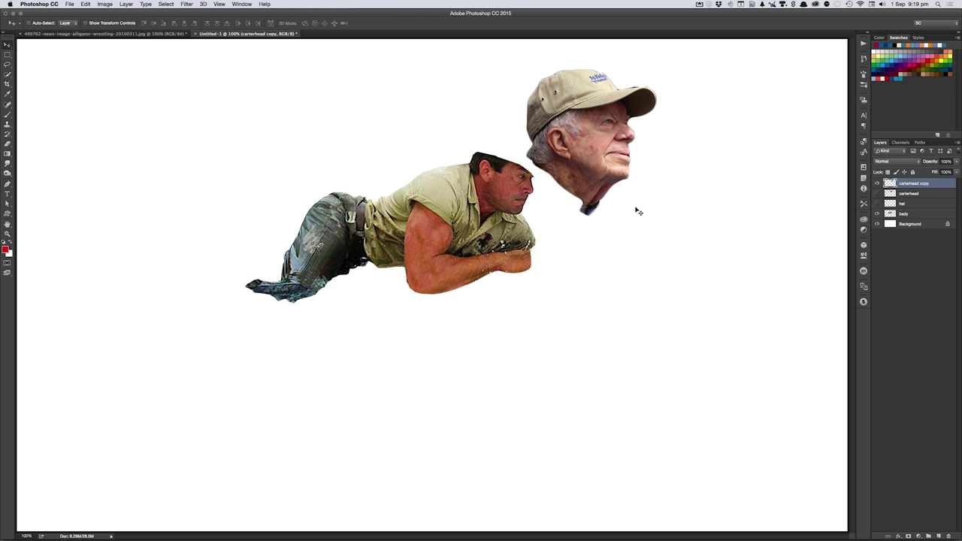
{"action": "left_click", "coordinate": [455, 274]}
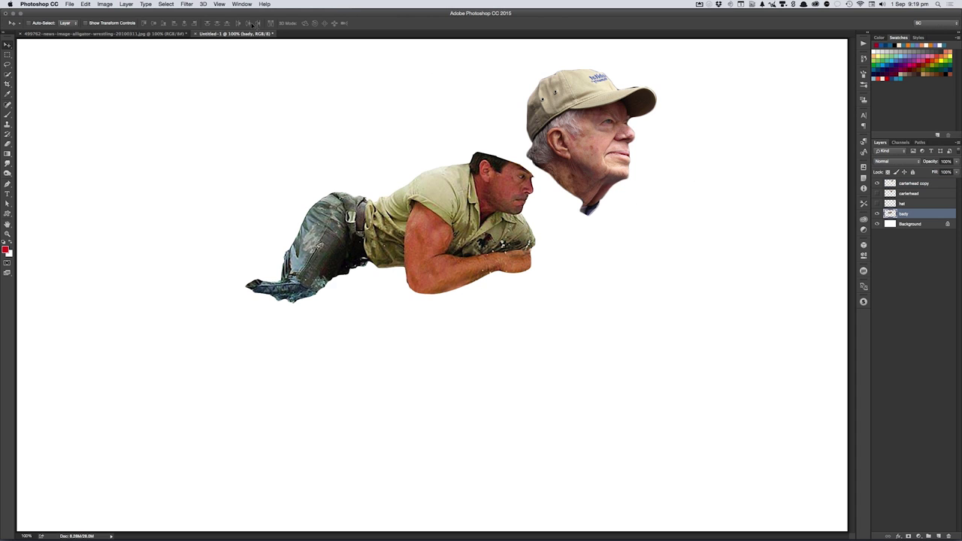
{"action": "key", "text": "ctrl+u"}
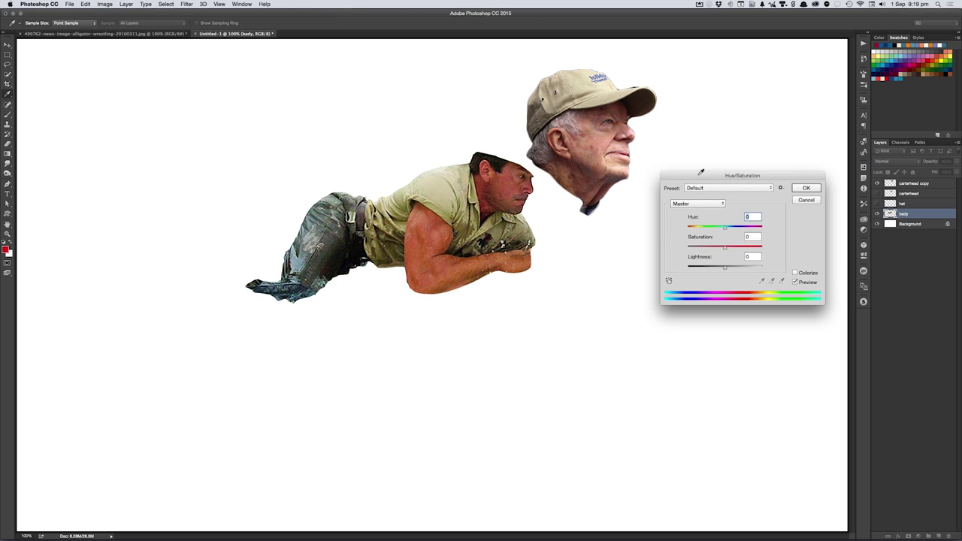
{"action": "mouse_move", "coordinate": [698, 175]}
{"action": "left_mouse_down"}
{"action": "mouse_move", "coordinate": [632, 211]}
{"action": "mouse_move", "coordinate": [605, 212]}
{"action": "left_mouse_up"}
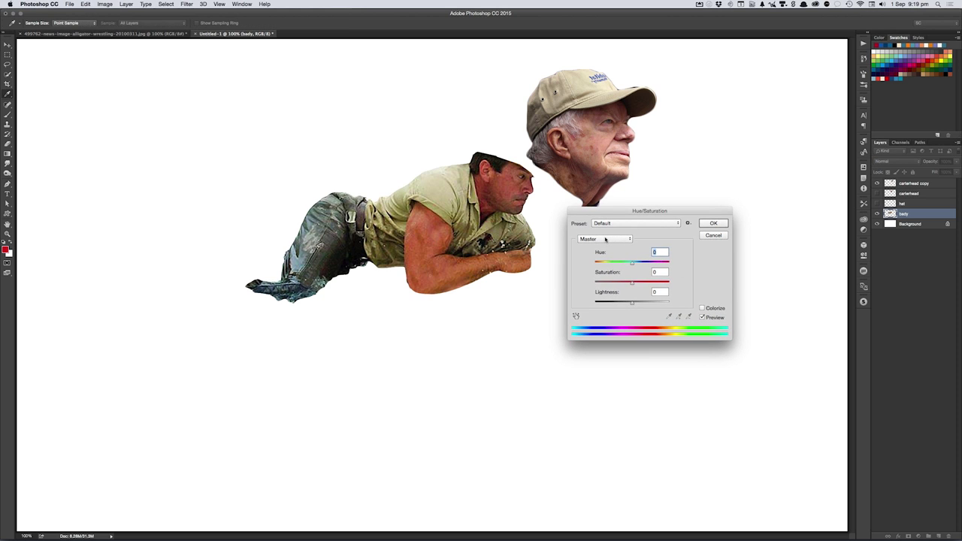
- Sample the arm's reds, setting Reds saturation to -33 and lightness to +29
{"action": "left_click", "coordinate": [576, 317]}
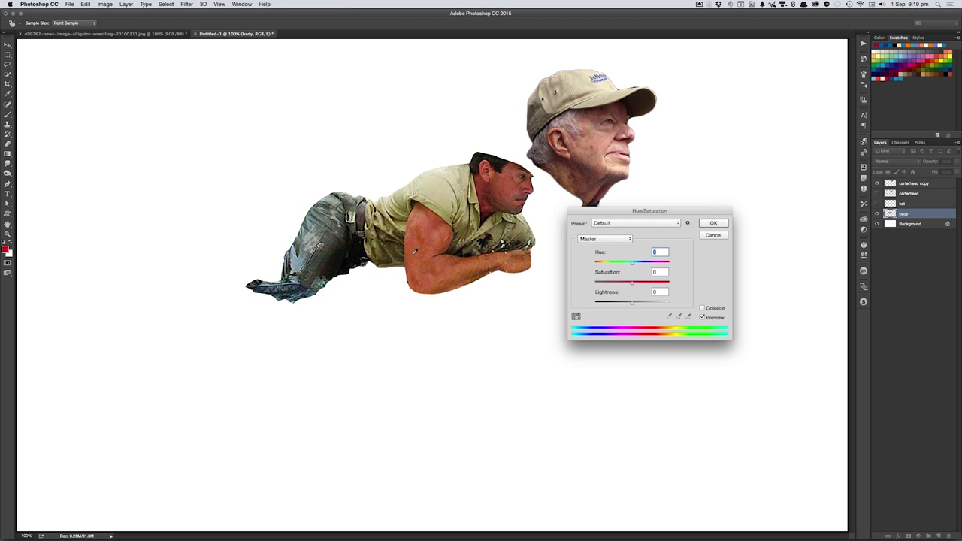
{"action": "left_click_drag", "start_coordinate": [440, 235], "coordinate": [422, 243]}
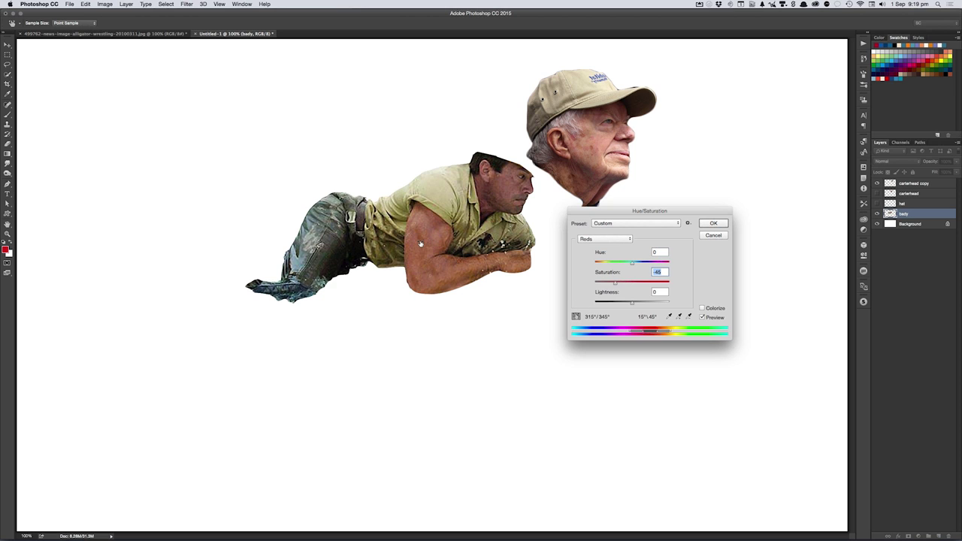
{"action": "left_click_drag", "start_coordinate": [421, 244], "coordinate": [454, 233]}
{"action": "left_click_drag", "start_coordinate": [637, 305], "coordinate": [633, 303]}
{"action": "left_click_drag", "start_coordinate": [616, 284], "coordinate": [643, 306]}
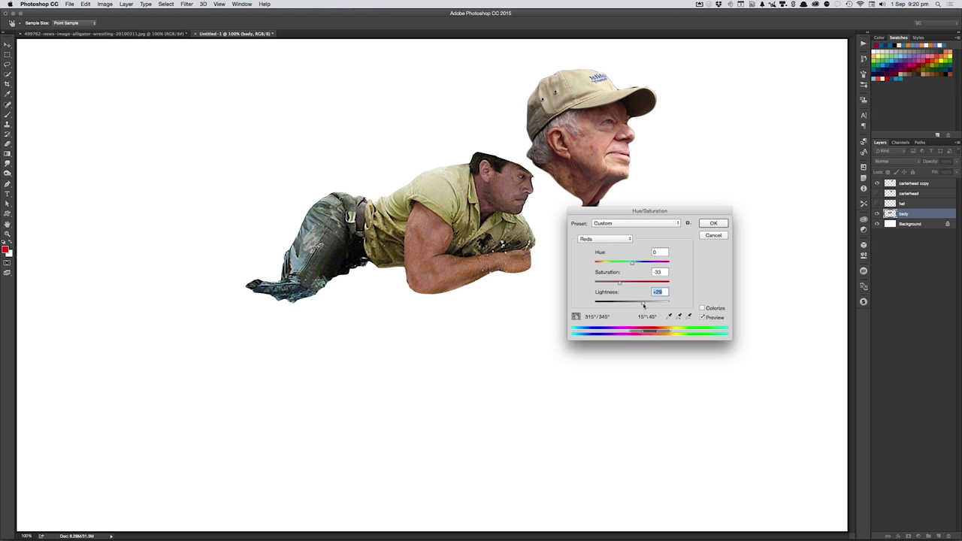
{"action": "left_click", "coordinate": [707, 224]}
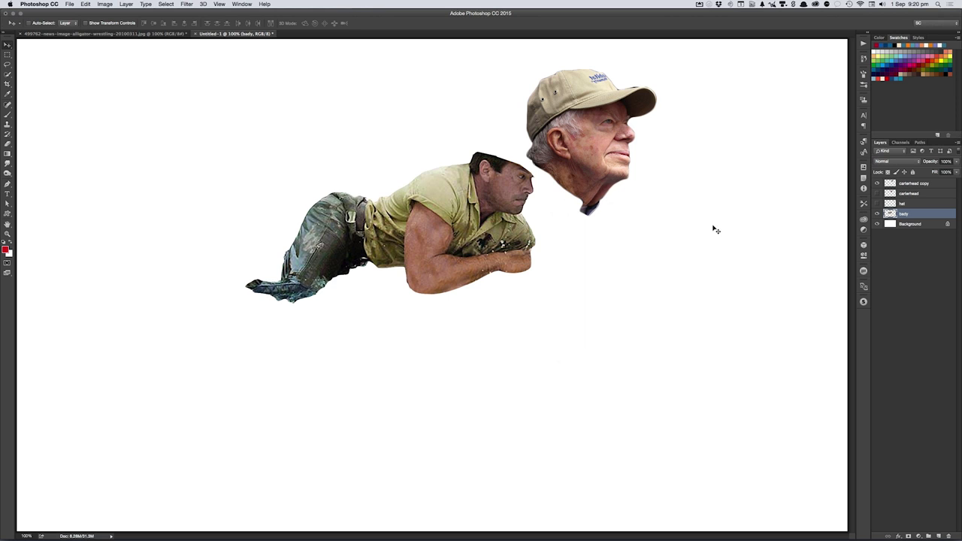
- Move the head back onto the body and convert the copy to a smart object
{"action": "left_click_drag", "start_coordinate": [579, 135], "coordinate": [562, 151]}
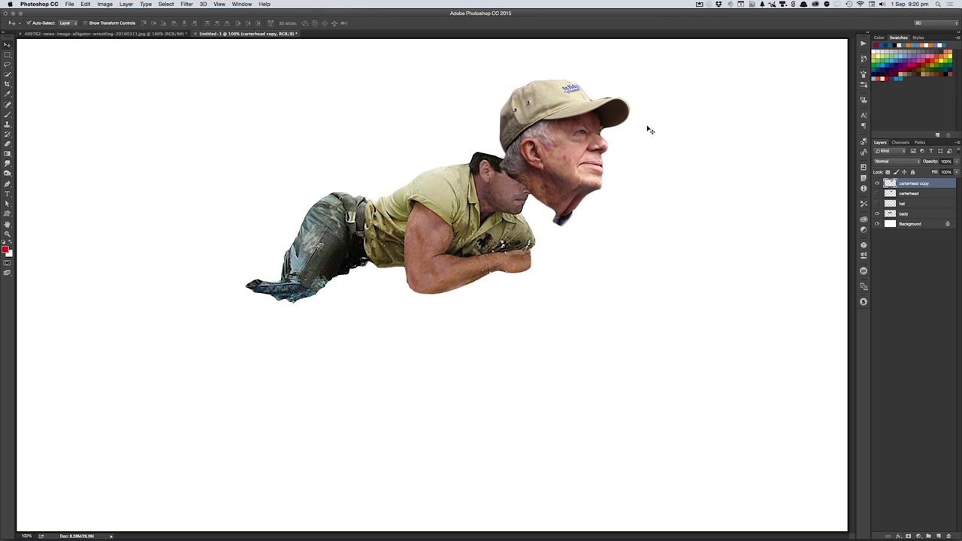
{"action": "left_click", "coordinate": [958, 142]}
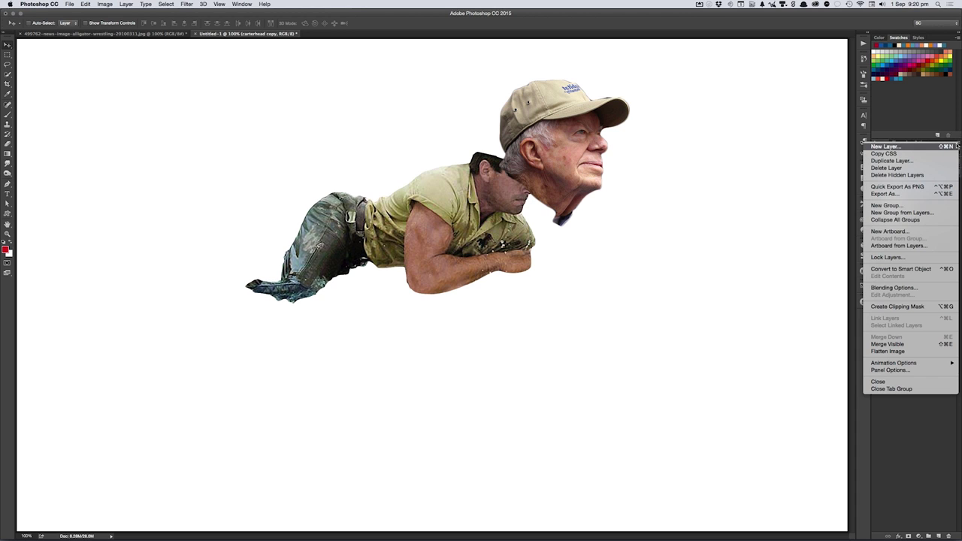
{"action": "left_click", "coordinate": [901, 270]}
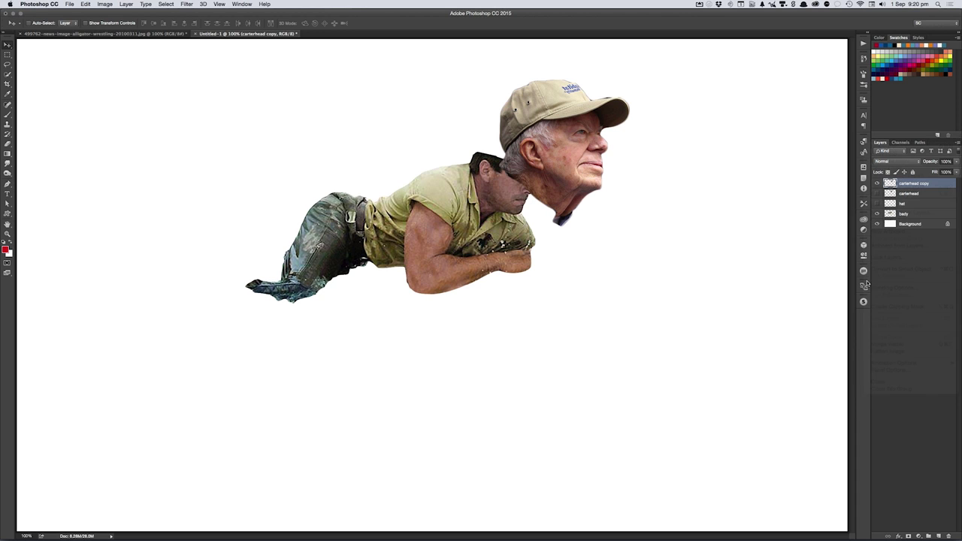
- Free Transform the head to about 74% size, rotated about 27°, to fit the shoulders
{"action": "key", "text": "ctrl+t"}
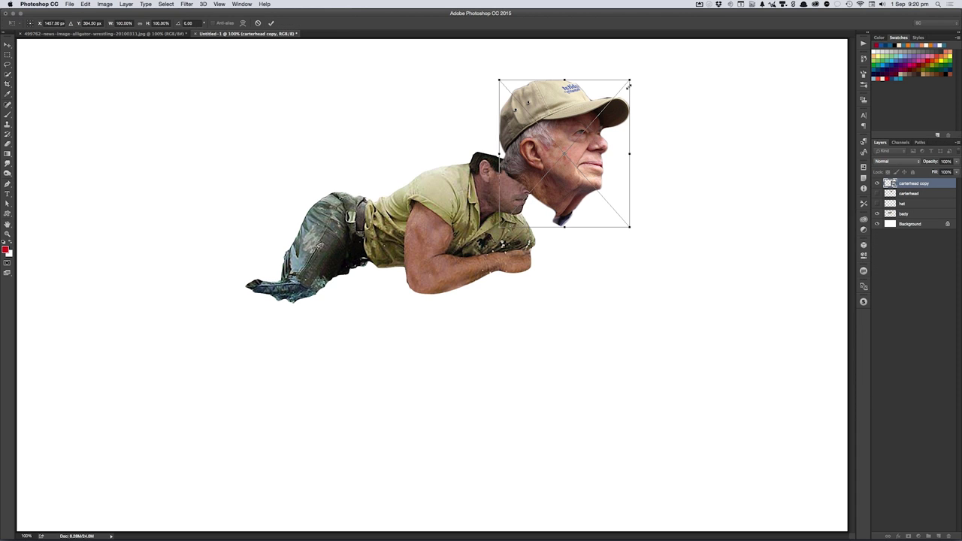
{"action": "left_click_drag", "start_coordinate": [629, 78], "coordinate": [596, 113]}
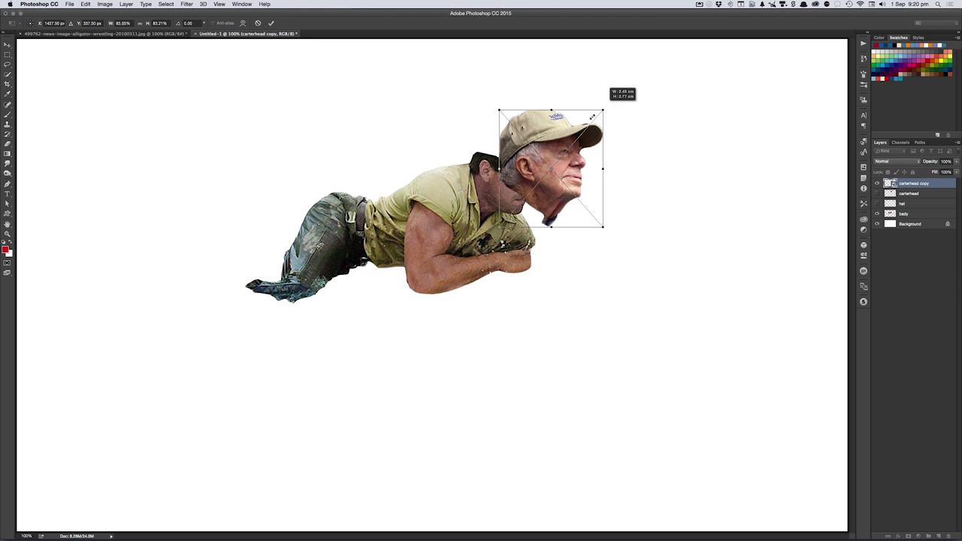
{"action": "mouse_move", "coordinate": [596, 154]}
{"action": "left_mouse_down"}
{"action": "mouse_move", "coordinate": [588, 180]}
{"action": "mouse_move", "coordinate": [521, 197]}
{"action": "left_mouse_up"}
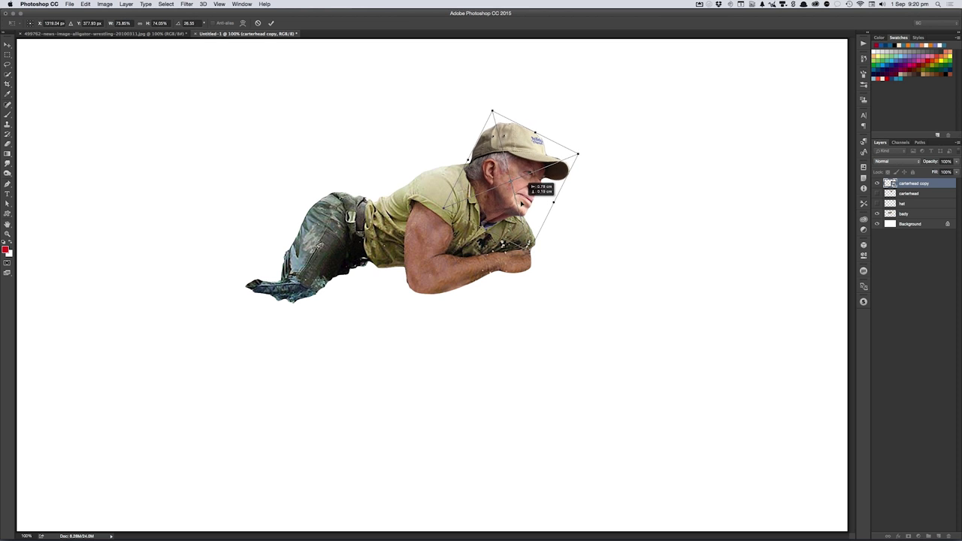
{"action": "mouse_move", "coordinate": [572, 152]}
{"action": "left_mouse_down"}
{"action": "mouse_move", "coordinate": [551, 175]}
{"action": "mouse_move", "coordinate": [552, 167]}
{"action": "left_mouse_up"}
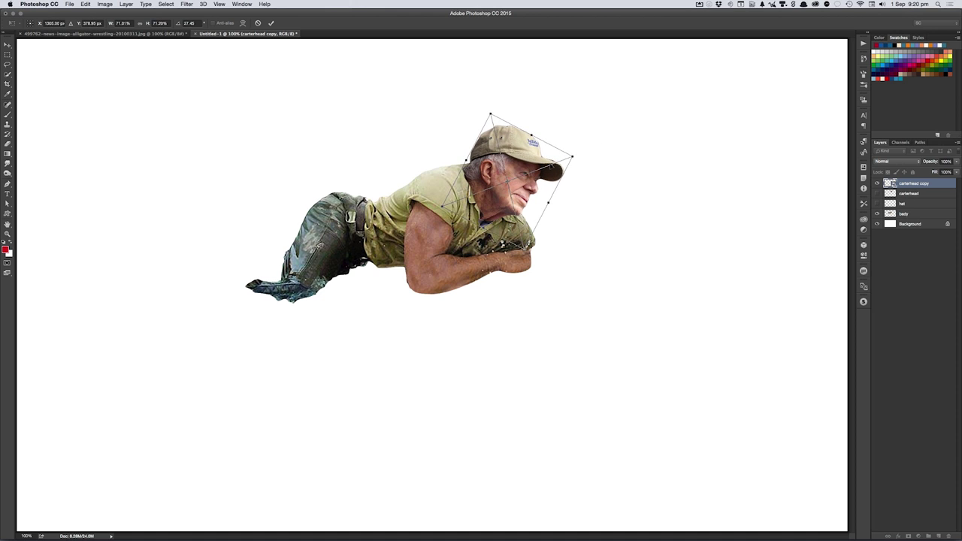
{"action": "key", "text": "Return"}
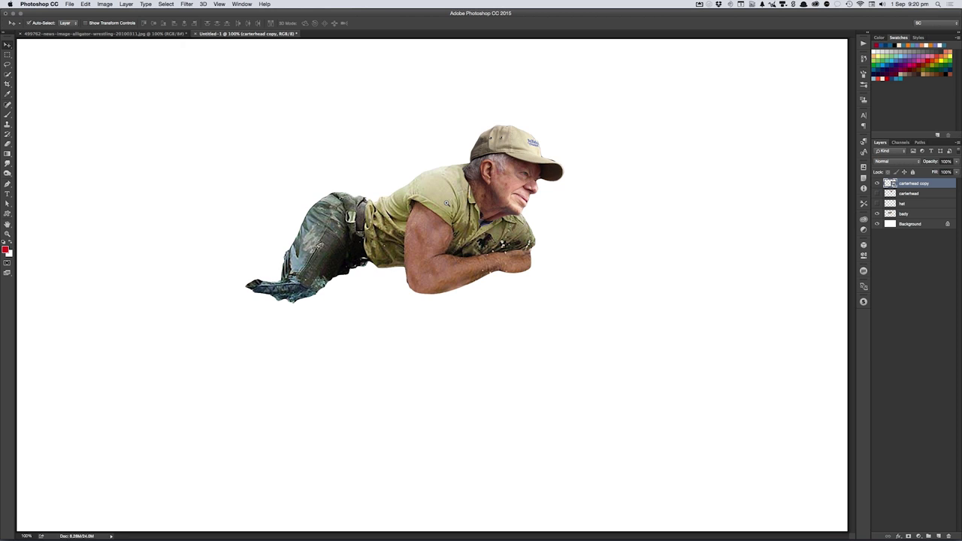
{"action": "scroll", "coordinate": [447, 203], "scroll_direction": "up", "scroll_amount": 1}
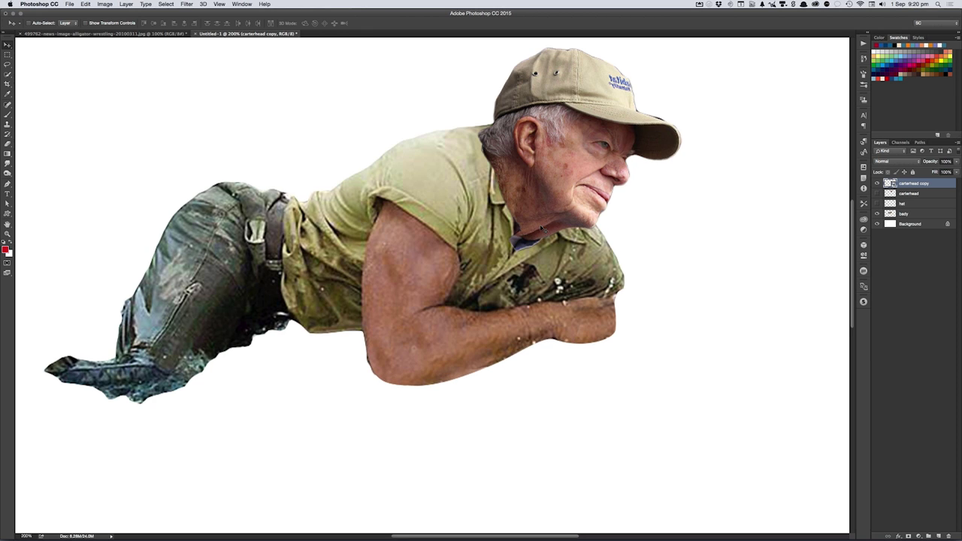
- Undo an accidental head move and rasterize the carterhead copy smart object to plain pixels
{"action": "left_click_drag", "start_coordinate": [544, 227], "coordinate": [585, 205]}
{"action": "key", "text": "ctrl+z"}
{"action": "left_click", "coordinate": [127, 4]}
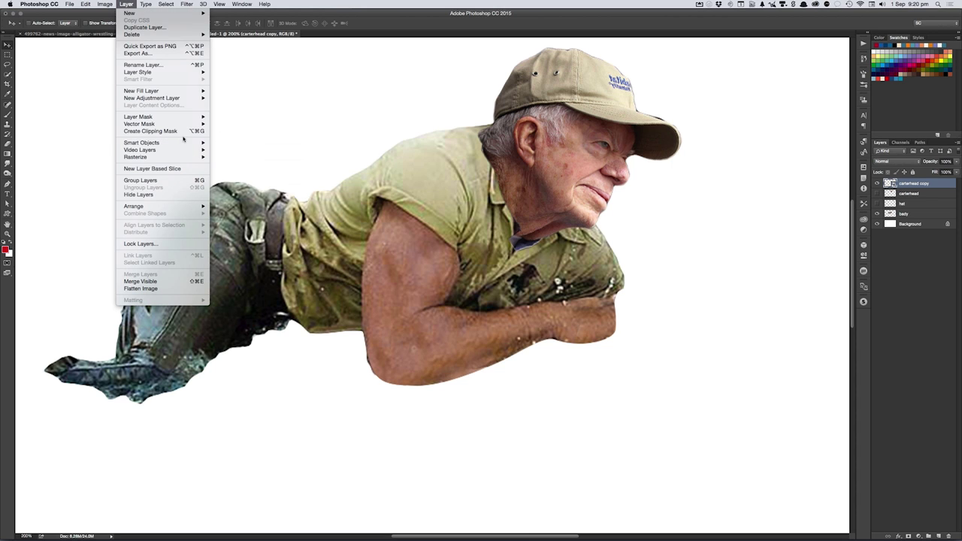
{"action": "mouse_move", "coordinate": [136, 158]}
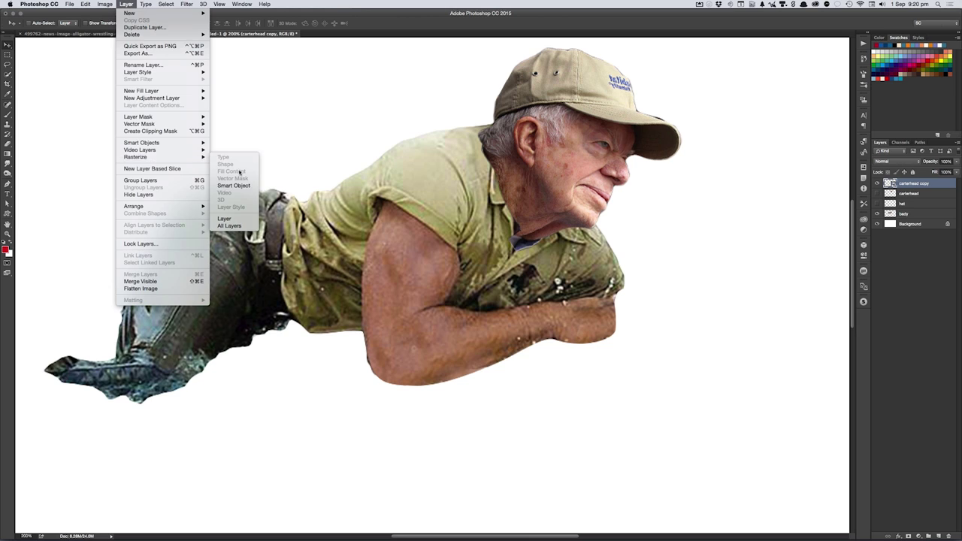
{"action": "left_click", "coordinate": [229, 185]}
{"action": "key", "text": "r"}
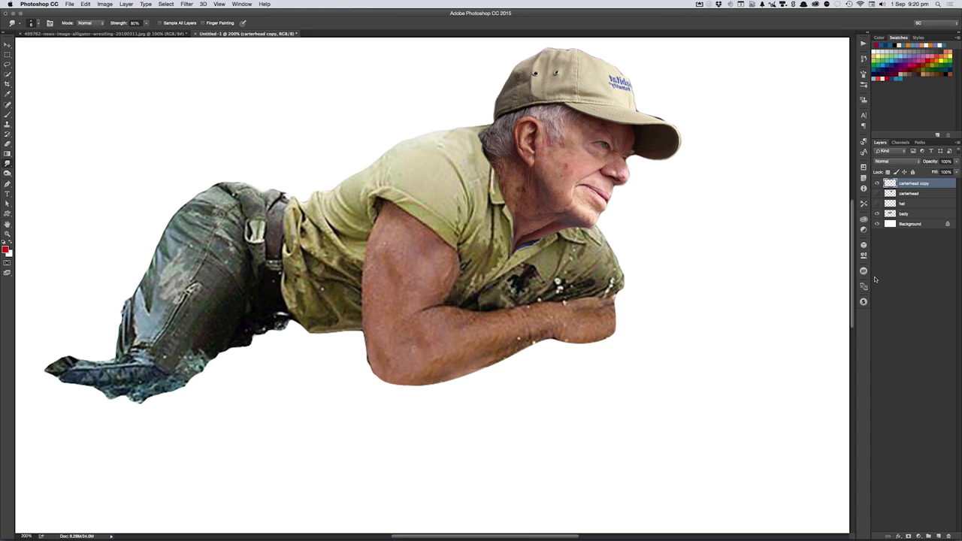
- Add a layer mask to carterhead copy and brush it to reveal the collar along the neck
{"action": "key", "text": "ctrl+shift+m"}
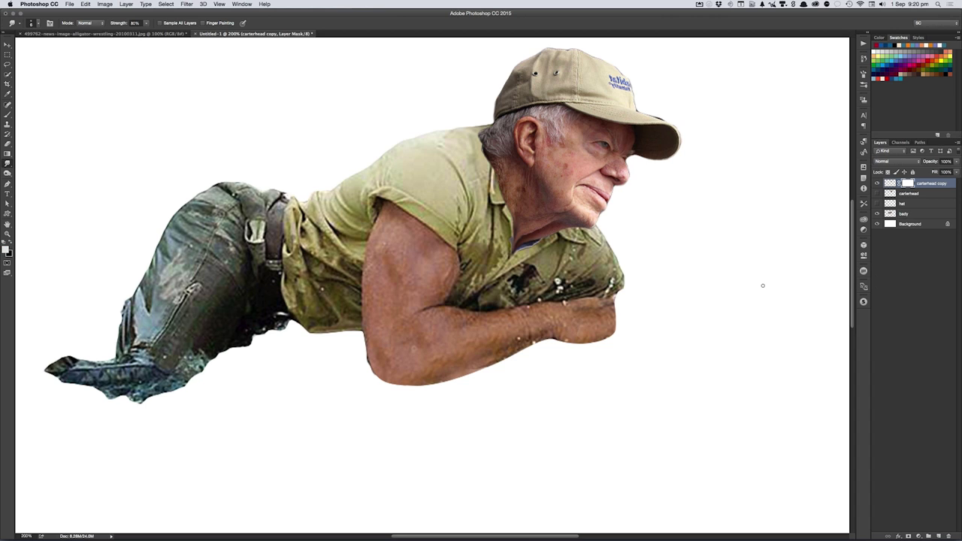
{"action": "key", "text": "b"}
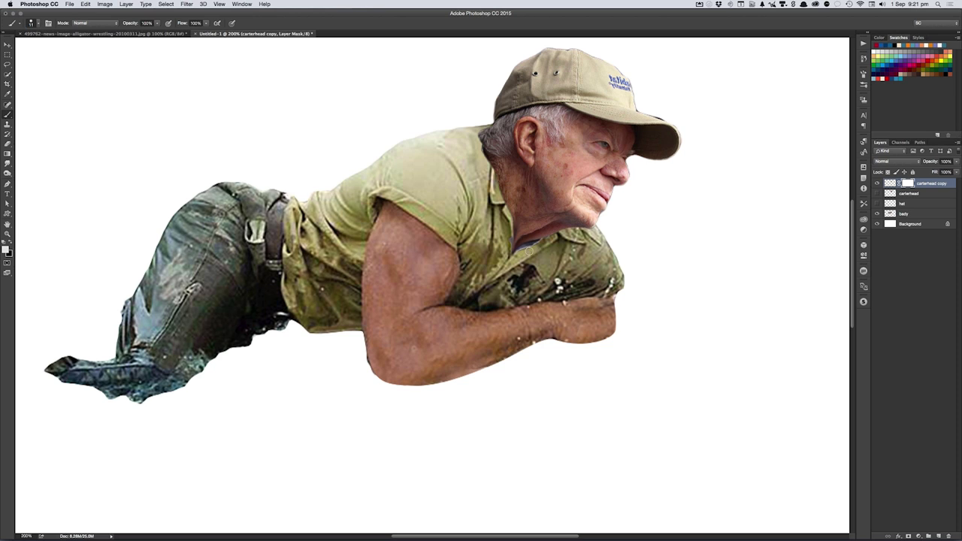
{"action": "key", "text": "x"}
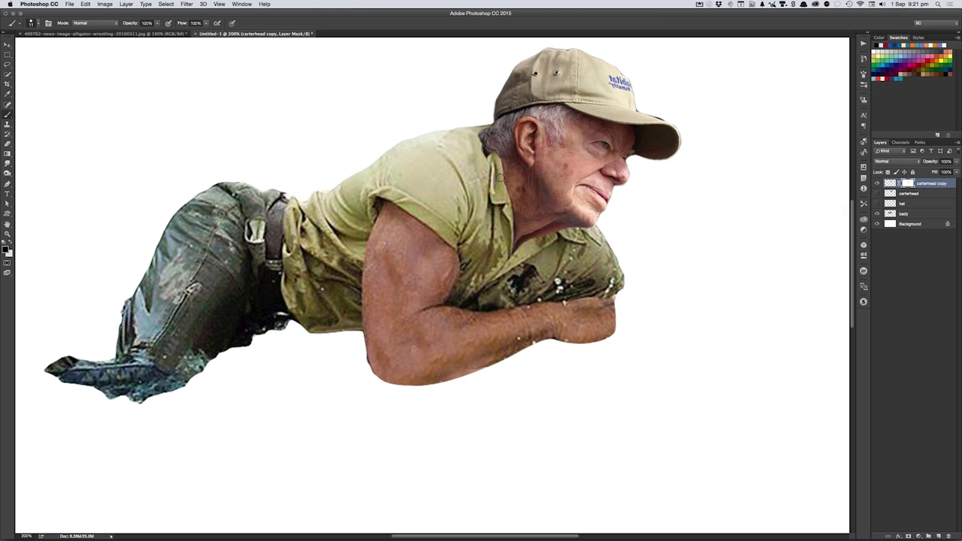
{"action": "key", "text": "x"}
{"action": "key", "text": "x"}
{"action": "mouse_move", "coordinate": [494, 148]}
{"action": "left_mouse_down"}
{"action": "mouse_move", "coordinate": [486, 129]}
{"action": "mouse_move", "coordinate": [489, 158]}
{"action": "left_mouse_up"}
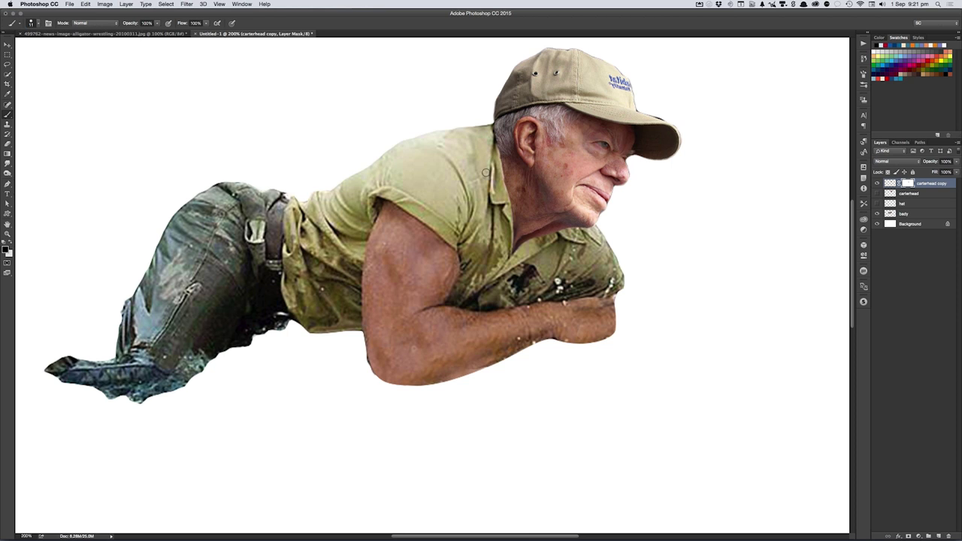
{"action": "left_click", "coordinate": [7, 163]}
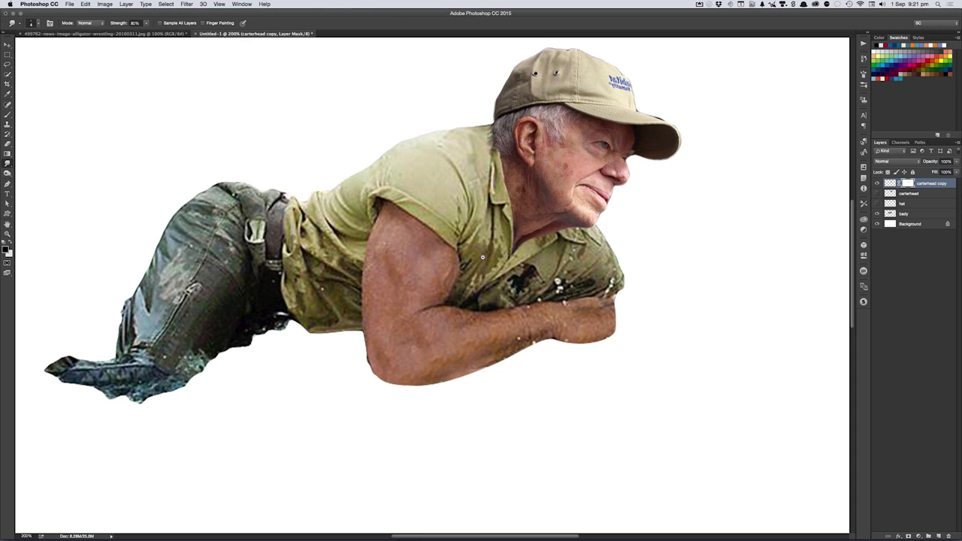
{"action": "key", "text": "ctrl+minus"}
- Save the composite as Untitled-1.psd and zoom in on the head
{"action": "key", "text": "ctrl+s"}
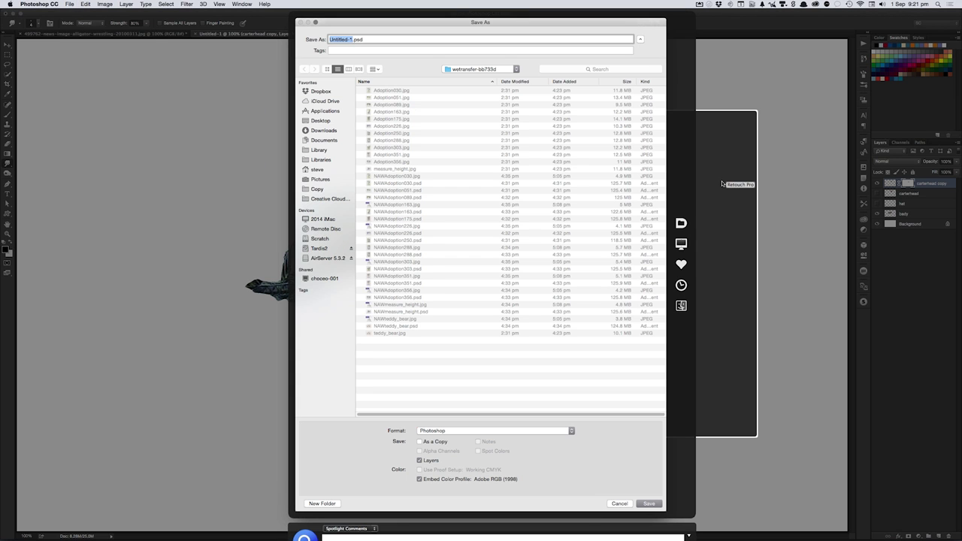
{"action": "key", "text": "Return"}
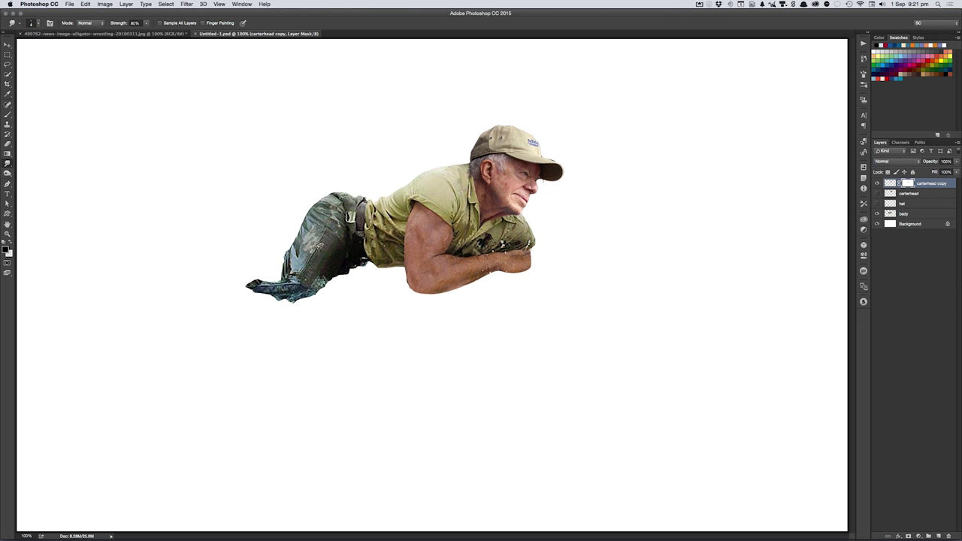
{"action": "scroll", "coordinate": [538, 174], "scroll_direction": "up", "scroll_amount": 3}
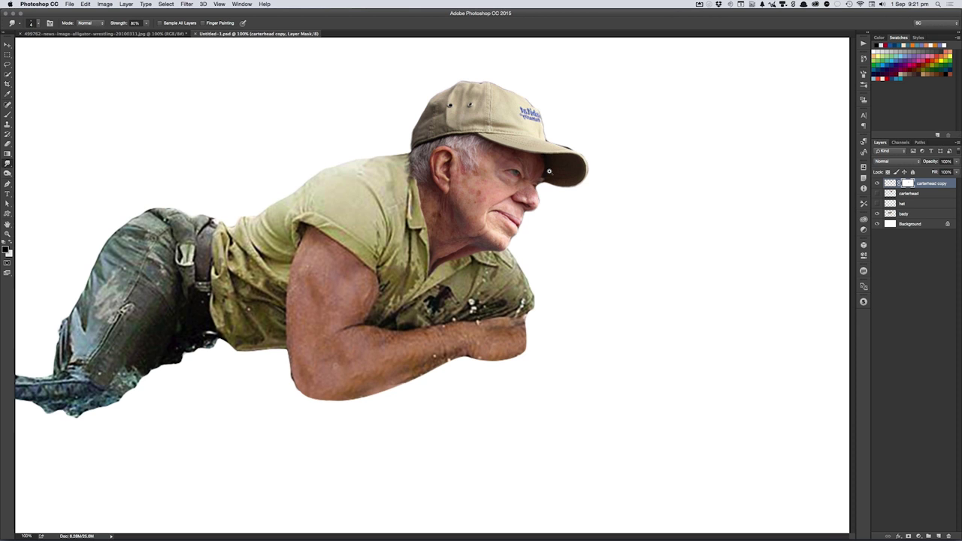
{"action": "scroll", "coordinate": [549, 171], "scroll_direction": "up", "scroll_amount": 1}
- Adjust the brush, paint the mask in white around the cap brim, then target the head pixels
{"action": "key", "text": "b"}
{"action": "right_click", "coordinate": [561, 135]}
{"action": "left_click", "coordinate": [551, 195]}
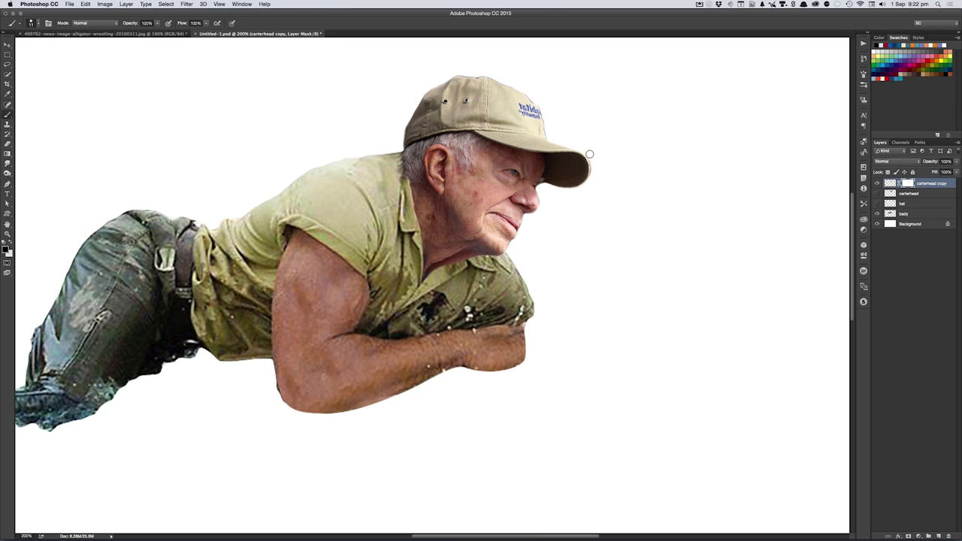
{"action": "key", "text": "super+z"}
{"action": "key", "text": "x"}
{"action": "key", "text": "x"}
{"action": "key", "text": "x"}
{"action": "key", "text": "x"}
{"action": "key", "text": "x"}
{"action": "left_click", "coordinate": [890, 184]}
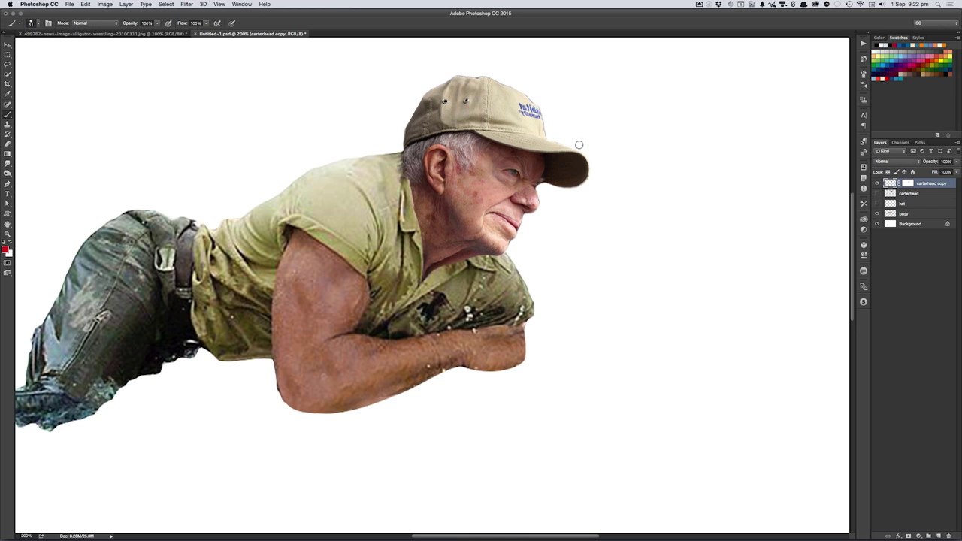
- Spot-heal the blue logo lettering and the small edge blemish off the cap
{"action": "key", "text": "j"}
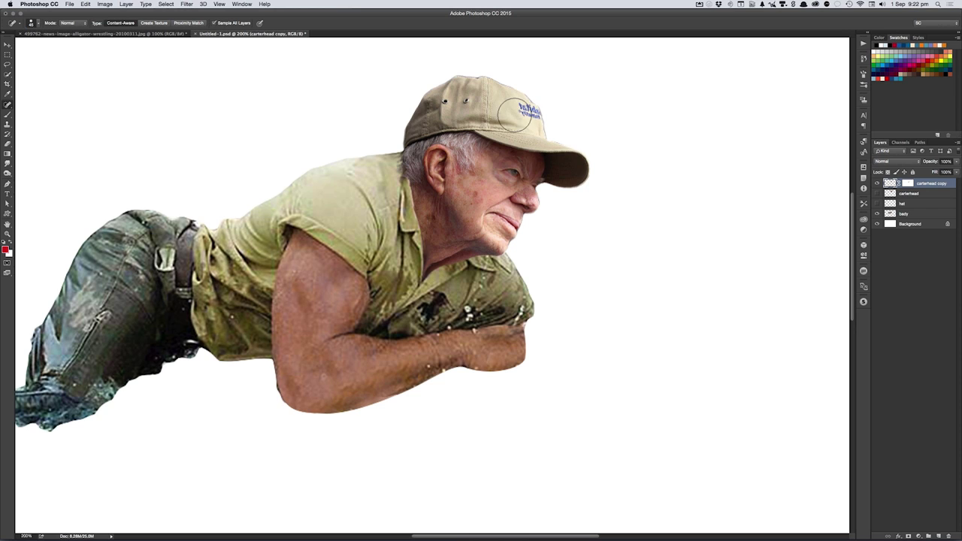
{"action": "left_click", "coordinate": [519, 110]}
{"action": "left_click_drag", "start_coordinate": [517, 106], "coordinate": [539, 113]}
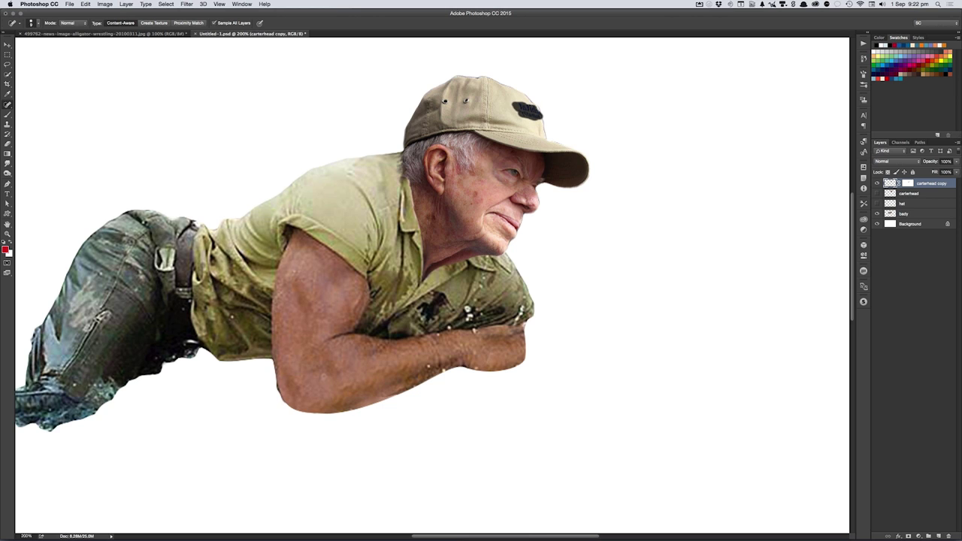
{"action": "left_click", "coordinate": [541, 112]}
{"action": "key", "text": "ctrl+z"}
{"action": "left_click_drag", "start_coordinate": [519, 107], "coordinate": [538, 111]}
{"action": "left_click_drag", "start_coordinate": [546, 131], "coordinate": [542, 122]}
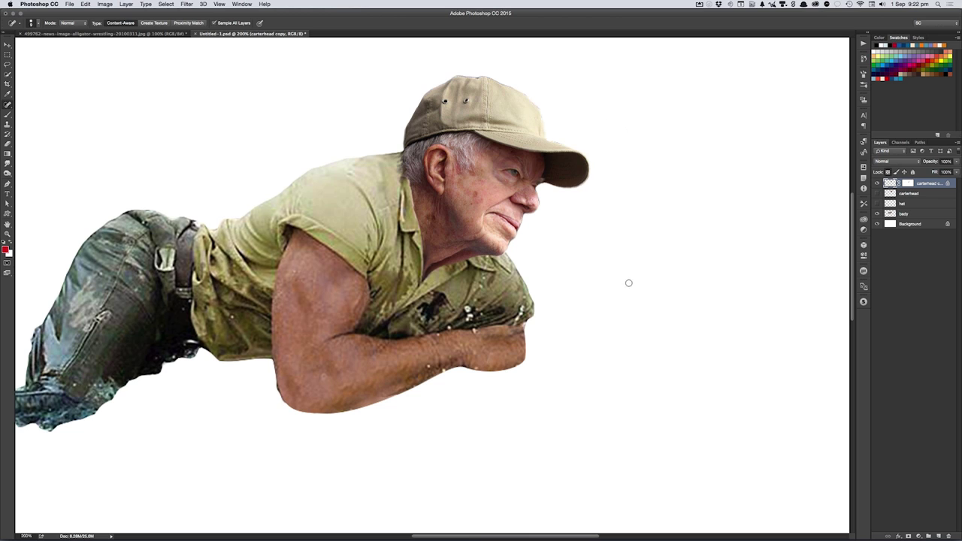
{"action": "key", "text": "super+minus"}
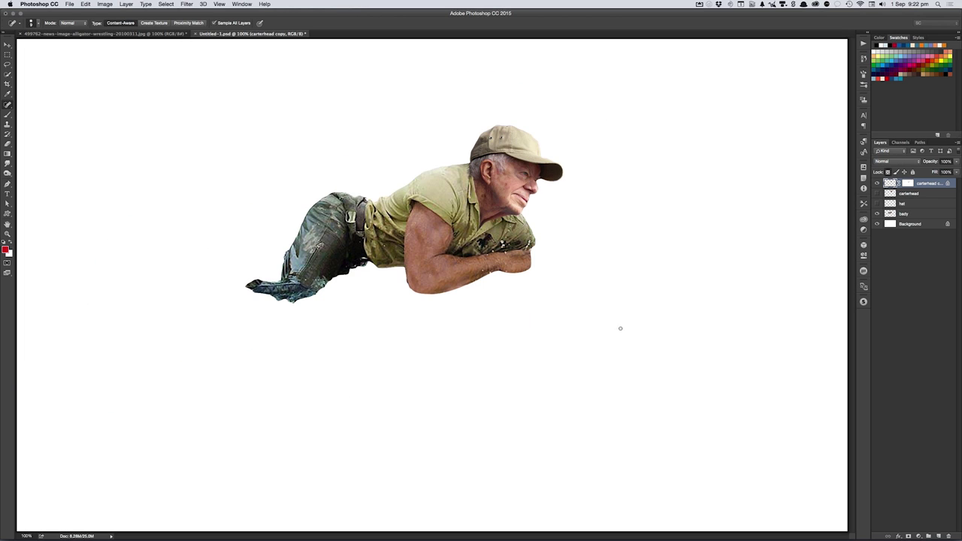
- Move the body layer with its new head slightly up and left, then switch to Adobe Bridge
{"action": "key", "text": "v"}
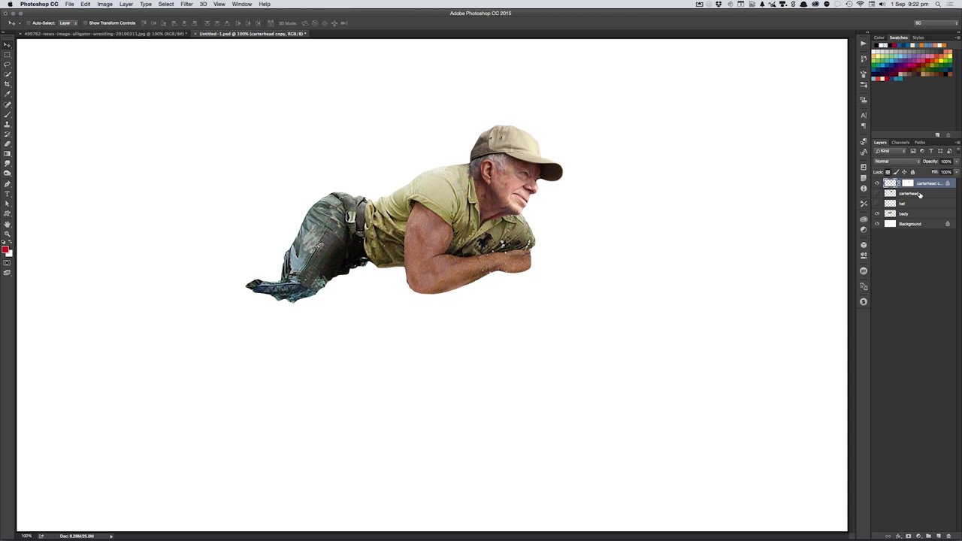
{"action": "left_click", "coordinate": [922, 216]}
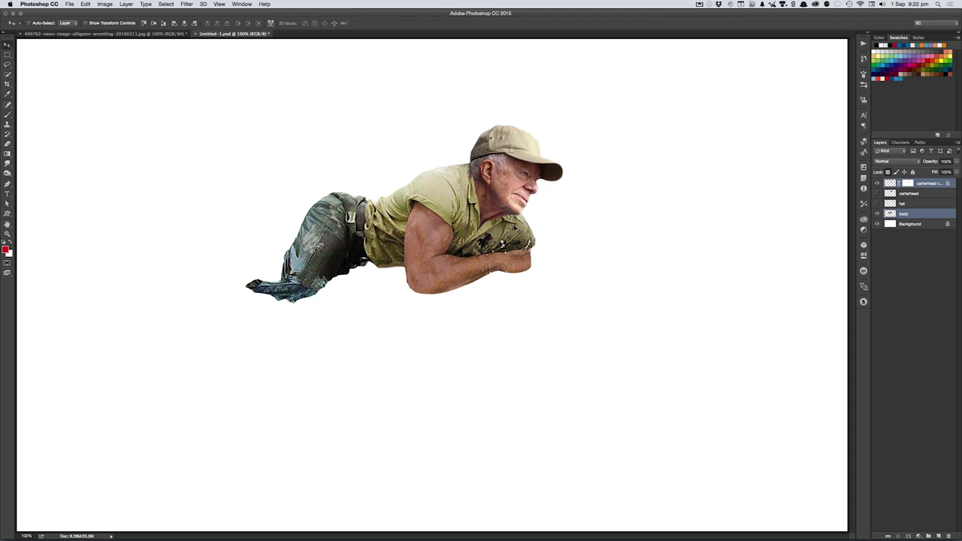
{"action": "left_click_drag", "start_coordinate": [531, 217], "coordinate": [502, 222]}
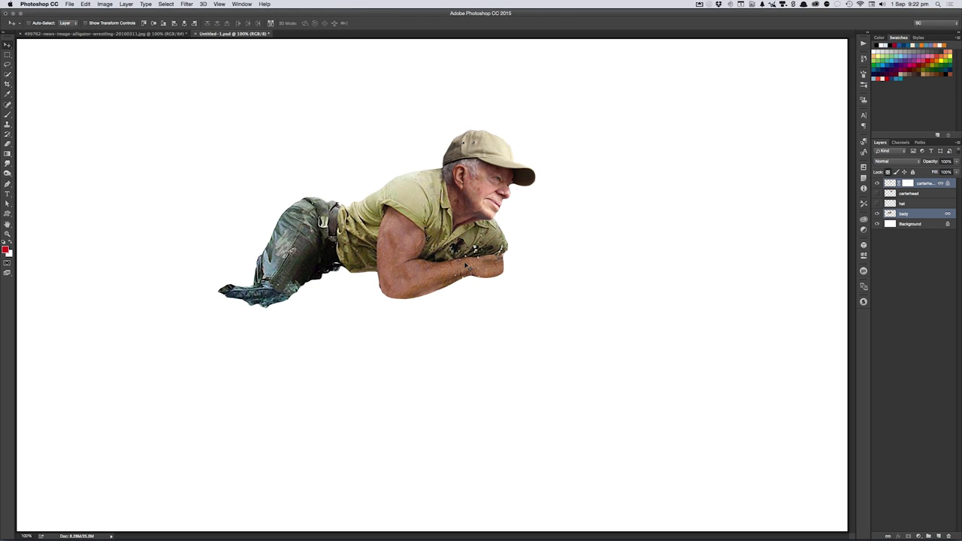
{"action": "left_click_drag", "start_coordinate": [420, 280], "coordinate": [397, 270]}
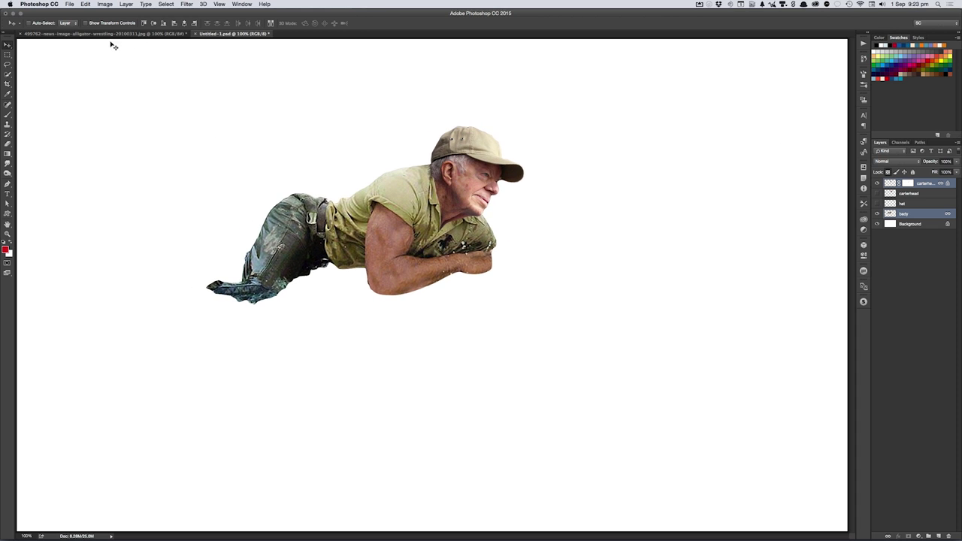
{"action": "key", "text": "super+Tab"}
{"action": "left_click", "coordinate": [482, 269]}
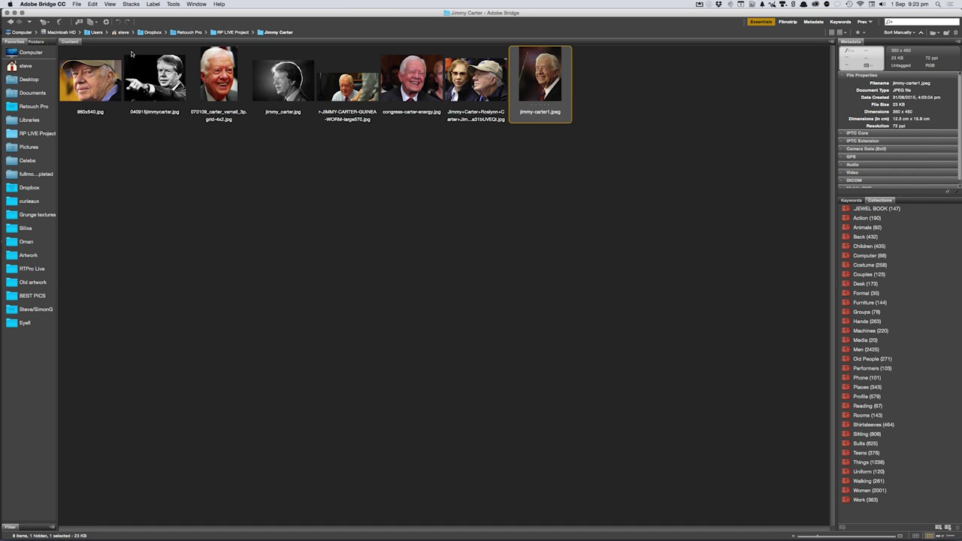
- Go up to RP LIVE Project, open the Worm folder and select propnomicon.jpg
{"action": "left_click", "coordinate": [37, 133]}
{"action": "left_click", "coordinate": [344, 75]}
{"action": "double_click", "coordinate": [344, 76]}
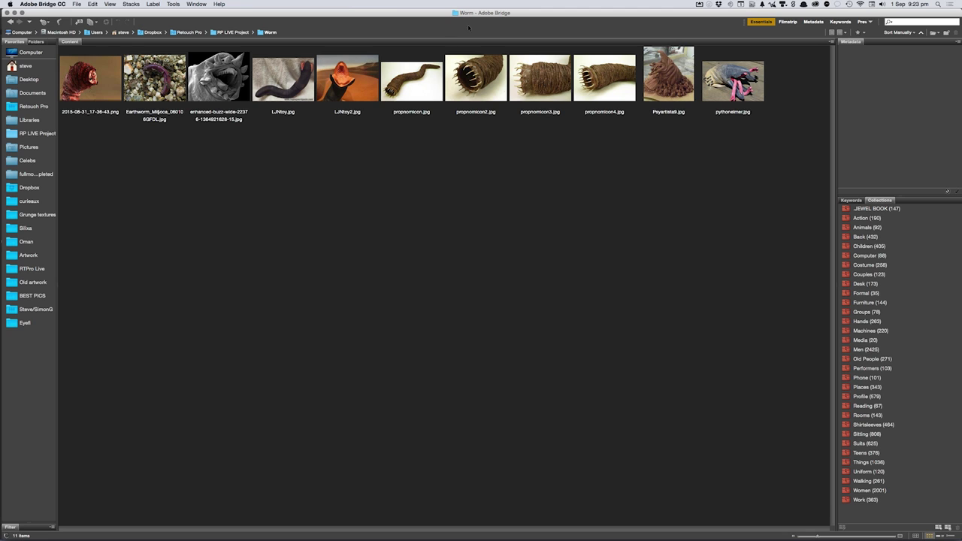
{"action": "left_click", "coordinate": [414, 89]}
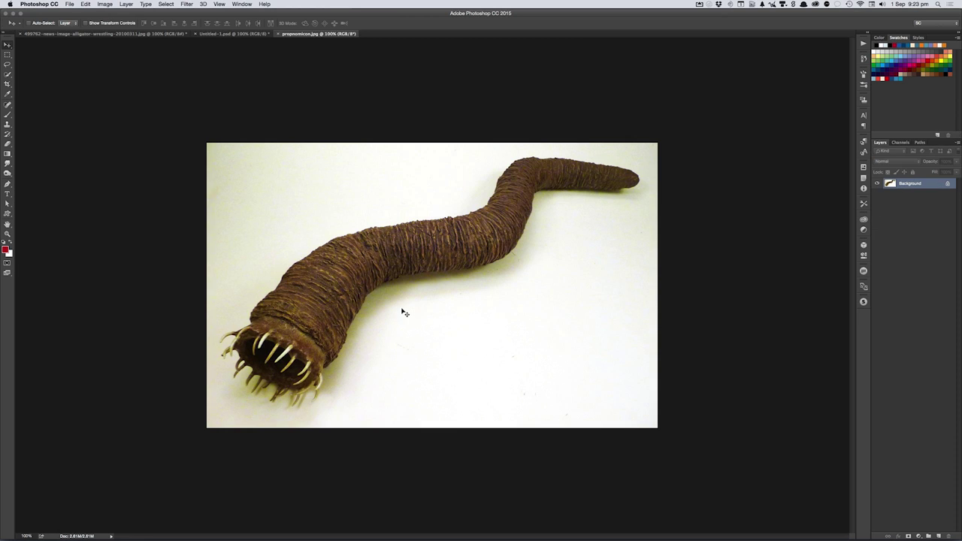
- Quick-select the white background, invert to isolate the worm, and subtract stray areas at 200%
{"action": "key", "text": "w"}
{"action": "left_click_drag", "start_coordinate": [336, 374], "coordinate": [467, 274]}
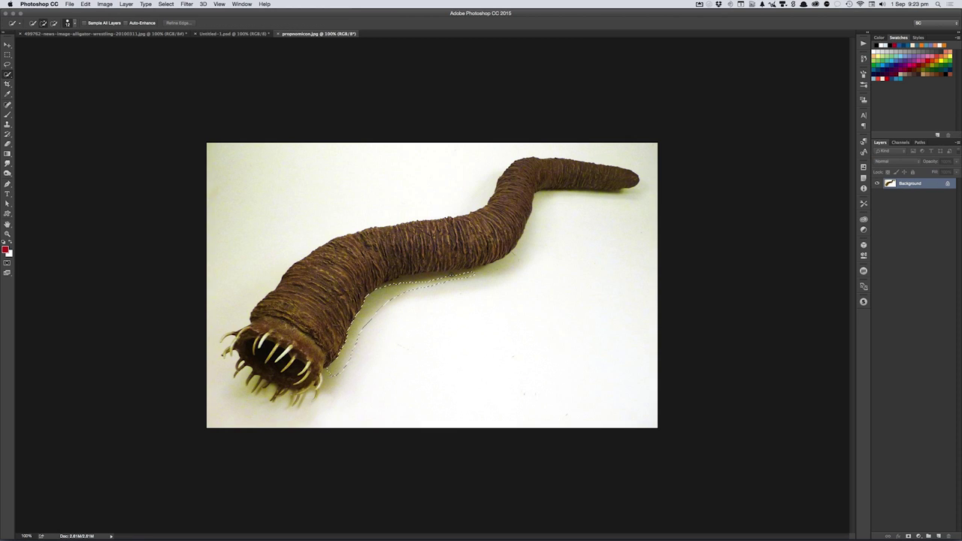
{"action": "mouse_move", "coordinate": [467, 274]}
{"action": "left_mouse_down"}
{"action": "mouse_move", "coordinate": [630, 195]}
{"action": "mouse_move", "coordinate": [652, 174]}
{"action": "mouse_move", "coordinate": [627, 144]}
{"action": "left_mouse_up"}
{"action": "left_click_drag", "start_coordinate": [479, 146], "coordinate": [228, 291]}
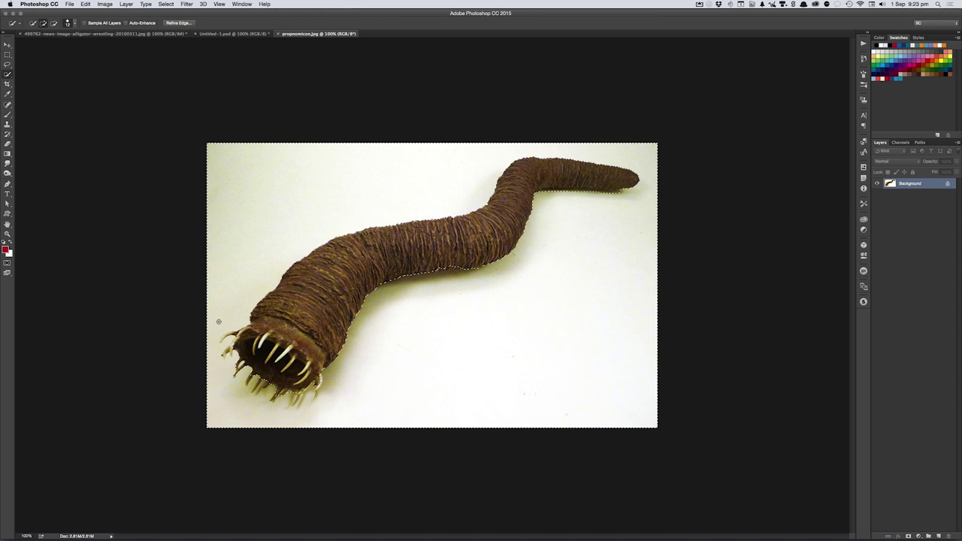
{"action": "key", "text": "super+shift+i"}
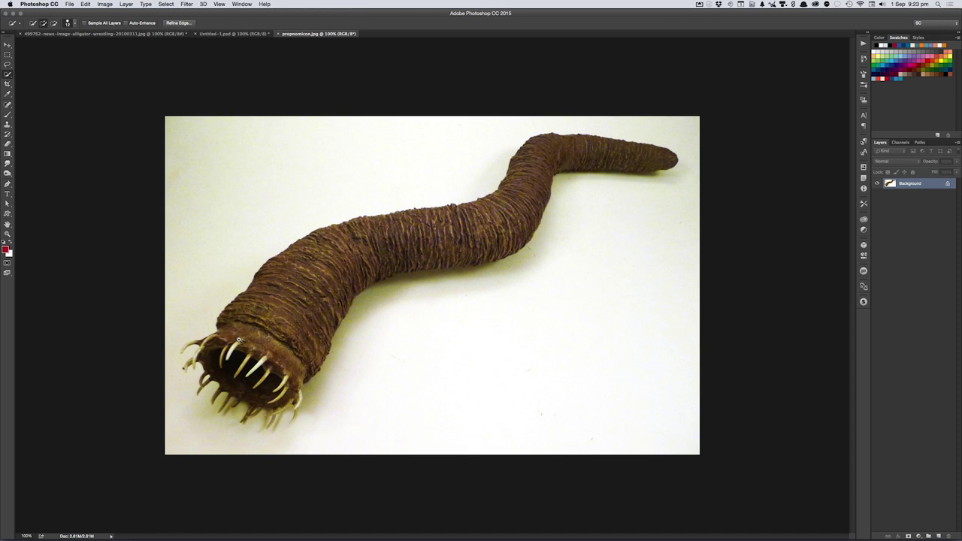
{"action": "key", "text": "super+plus"}
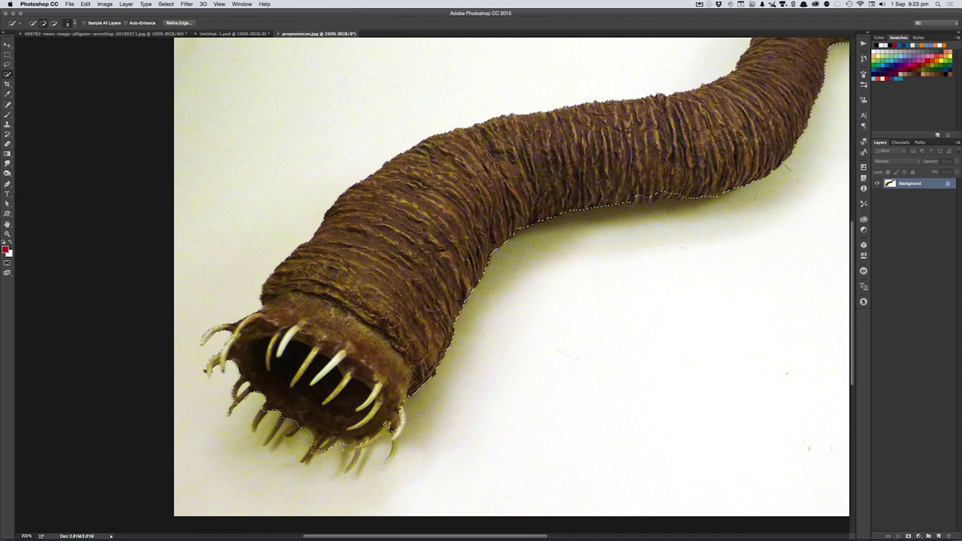
{"action": "key", "text": "alt"}
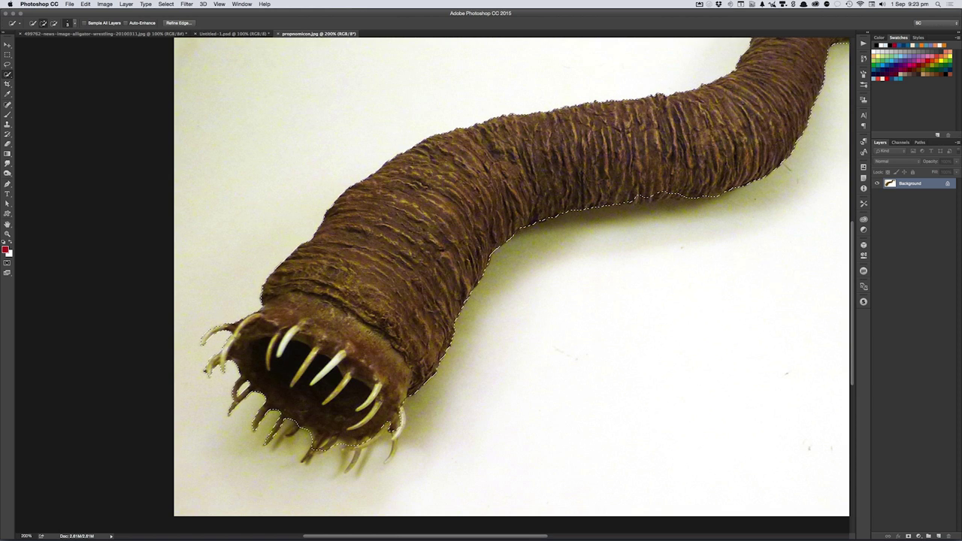
{"action": "key", "text": "alt"}
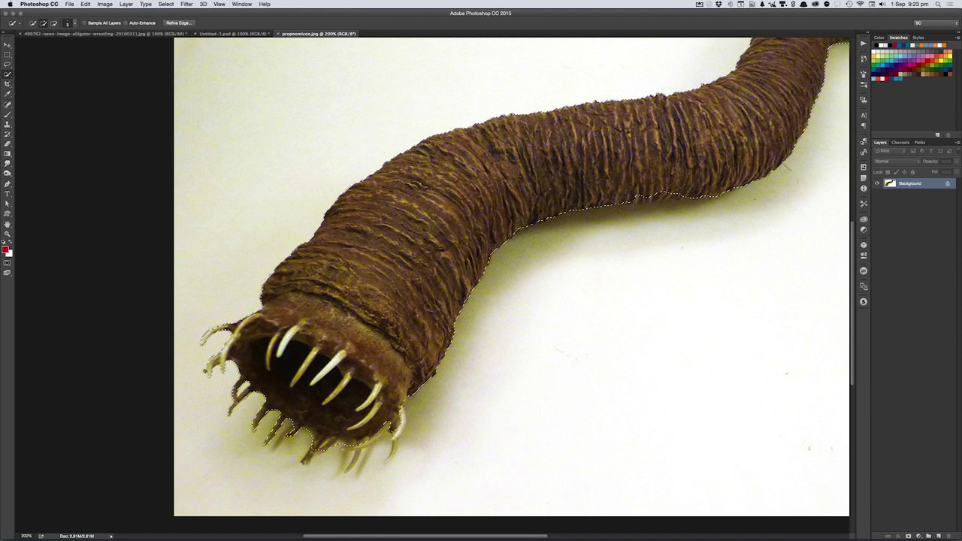
{"action": "key", "text": "alt"}
- Refine the worm edge with Smooth 22, Shift Edge -20, Decontaminate 100%, Contrast 25, output to a new layer
{"action": "key", "text": "super+alt+r"}
{"action": "left_click", "coordinate": [682, 301]}
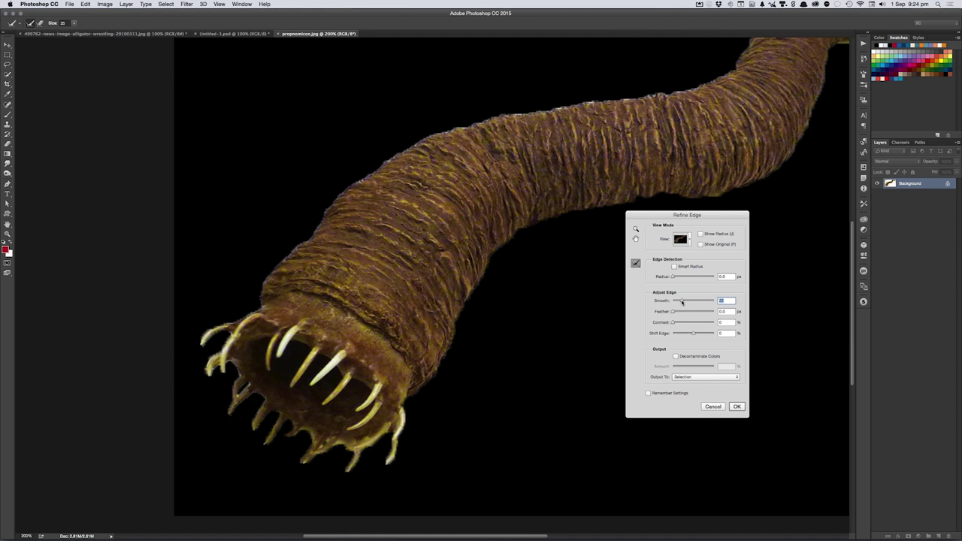
{"action": "left_click", "coordinate": [684, 336]}
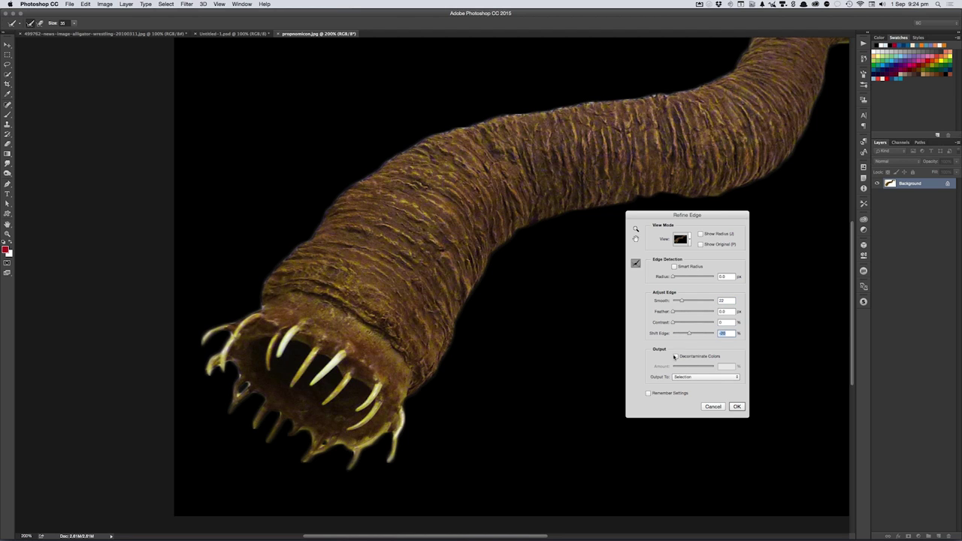
{"action": "left_click", "coordinate": [676, 358]}
{"action": "left_click_drag", "start_coordinate": [694, 367], "coordinate": [730, 366]}
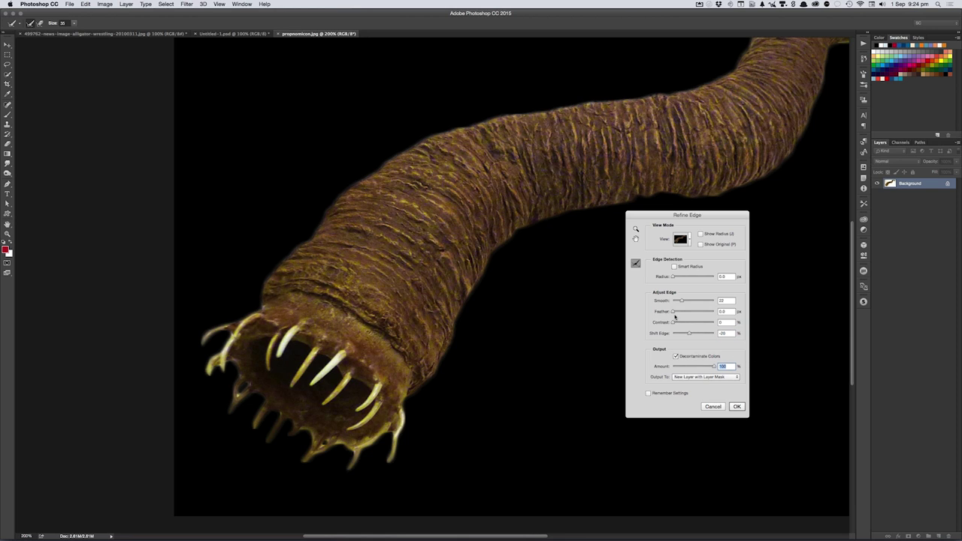
{"action": "left_click_drag", "start_coordinate": [673, 323], "coordinate": [683, 324]}
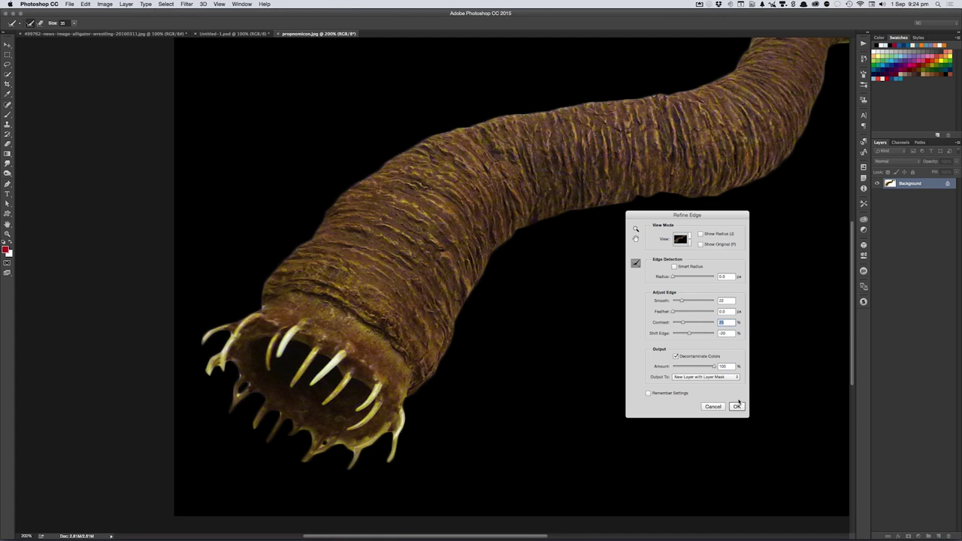
{"action": "left_click", "coordinate": [713, 377]}
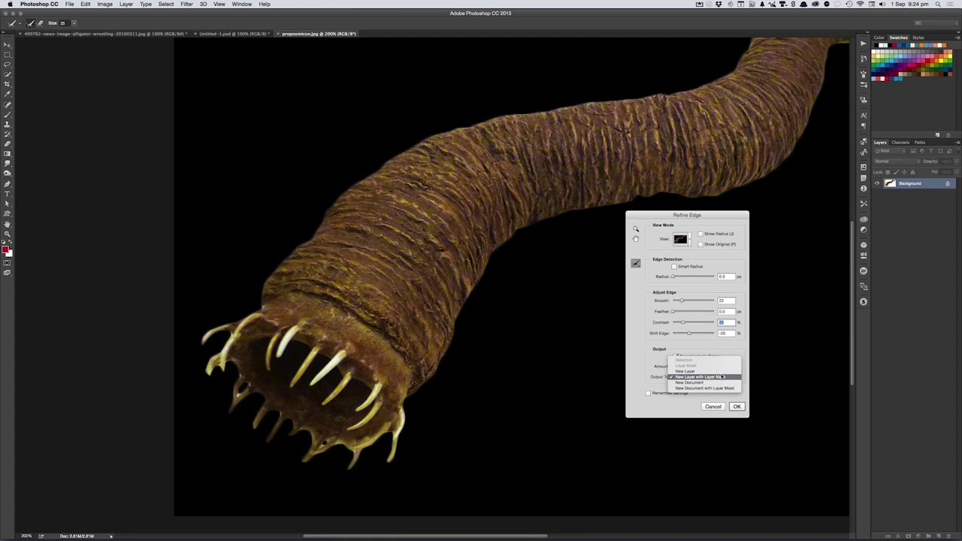
{"action": "left_click", "coordinate": [721, 371]}
{"action": "left_click", "coordinate": [736, 406]}
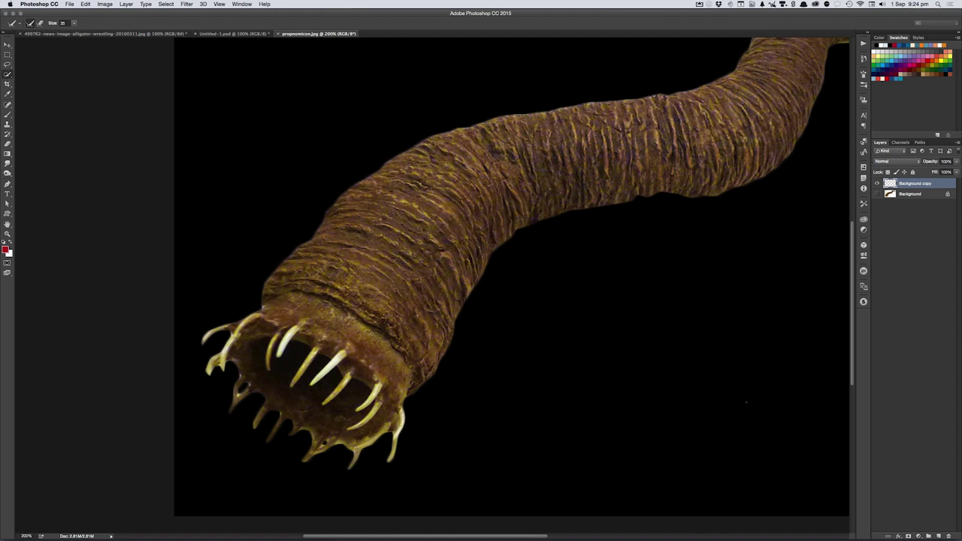
{"action": "key", "text": "v"}
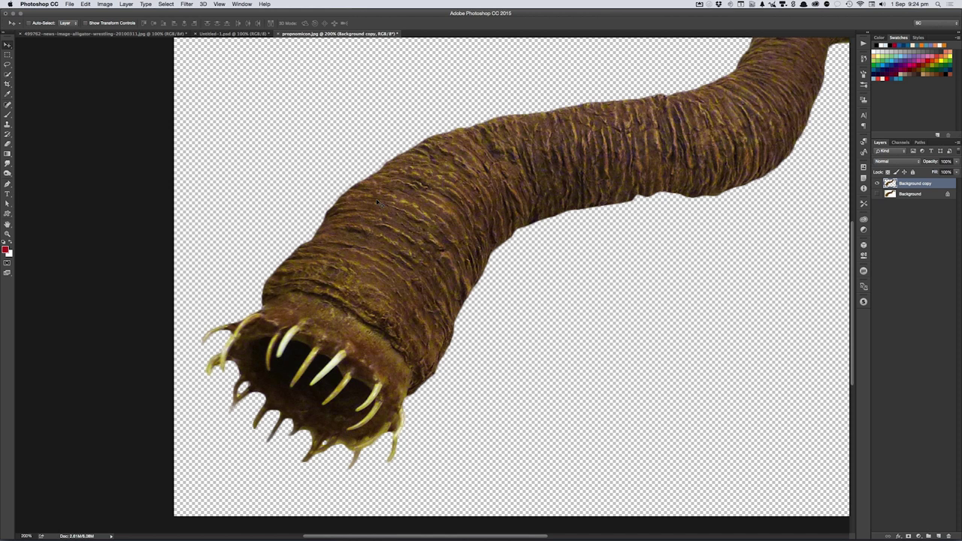
- Drag the worm into Untitled-1, flip it horizontally and vertically, and move it up around the man
{"action": "left_click_drag", "start_coordinate": [376, 201], "coordinate": [223, 38]}
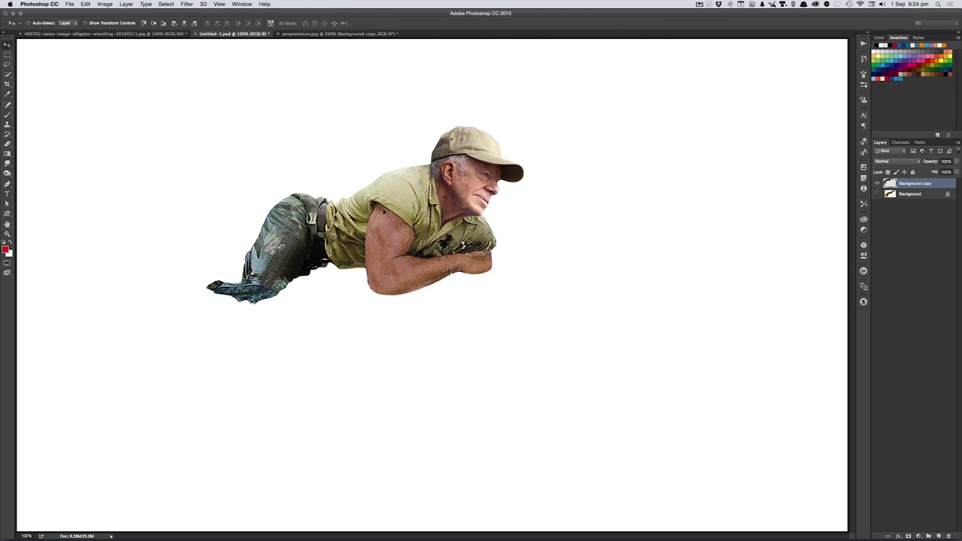
{"action": "left_click_drag", "start_coordinate": [222, 37], "coordinate": [371, 298]}
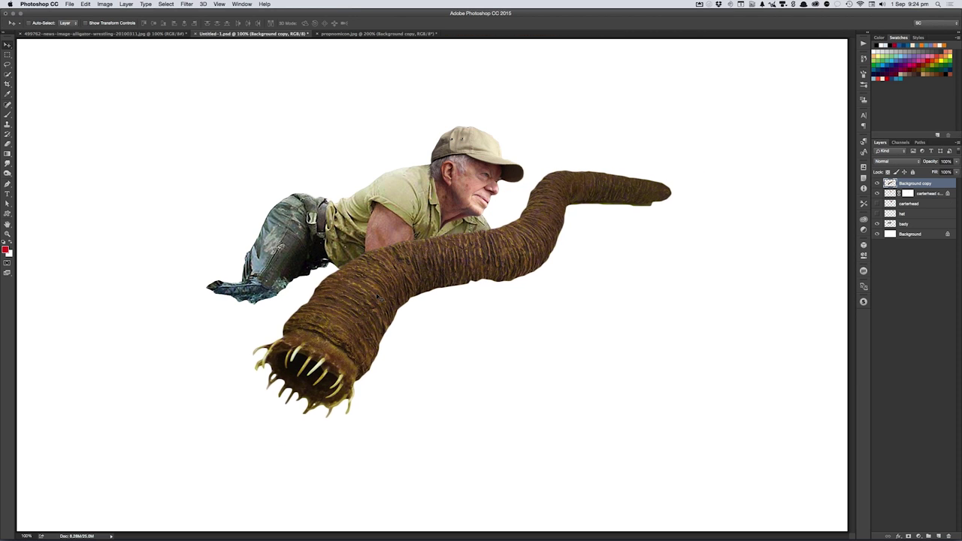
{"action": "key", "text": "ctrl+shift+h"}
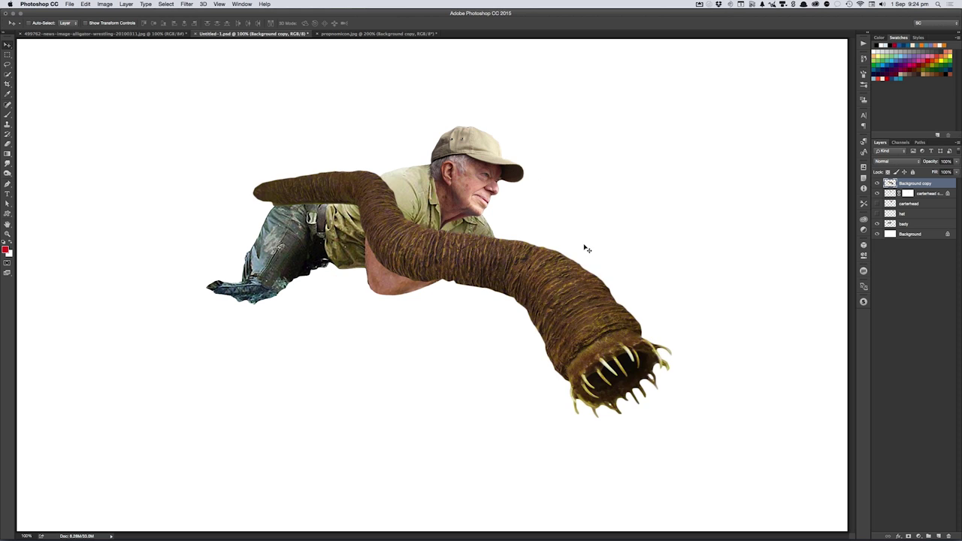
{"action": "key", "text": "ctrl+shift+v"}
{"action": "left_click_drag", "start_coordinate": [585, 306], "coordinate": [519, 270]}
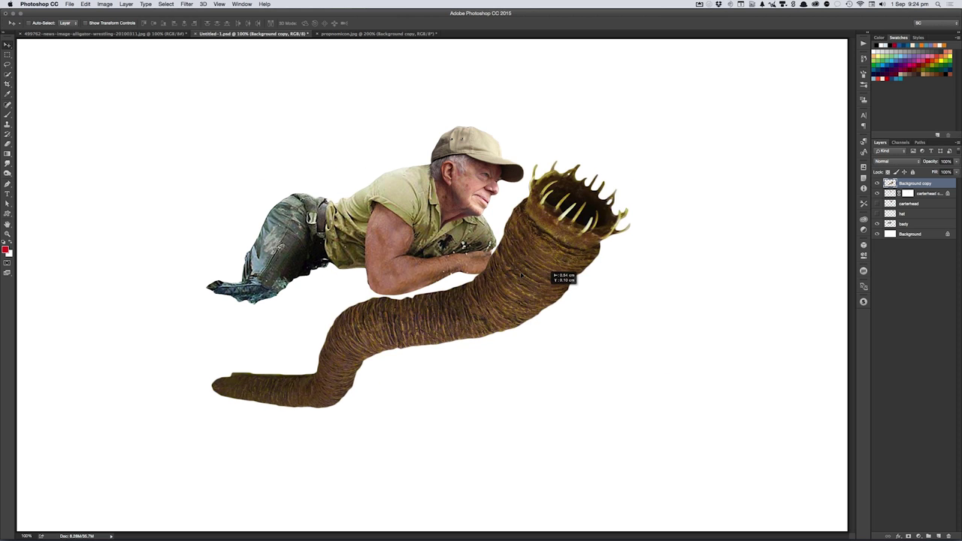
- Transform the worm to about 127% scale and 18° rotation, positioned across the man's body
{"action": "key", "text": "ctrl+t"}
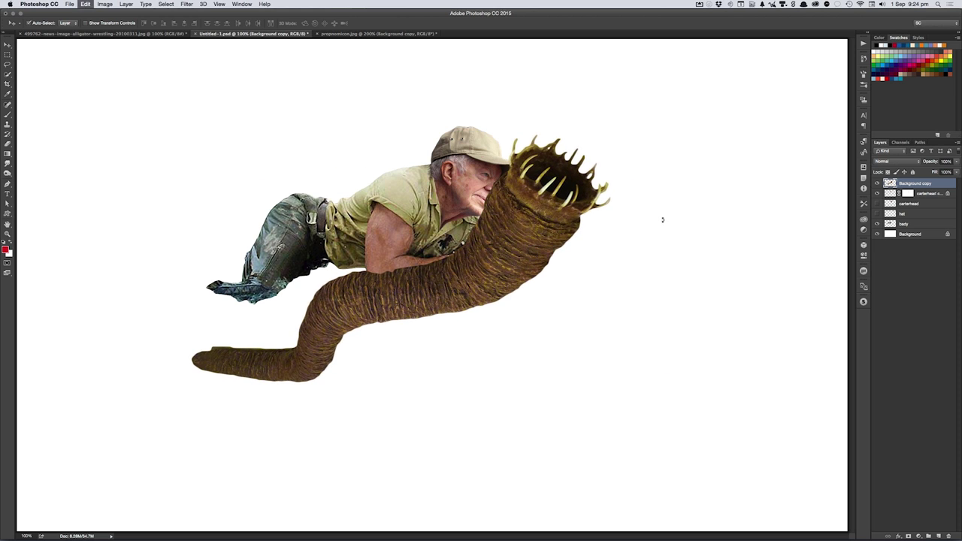
{"action": "mouse_move", "coordinate": [683, 236]}
{"action": "left_mouse_down"}
{"action": "mouse_move", "coordinate": [685, 256]}
{"action": "mouse_move", "coordinate": [624, 162]}
{"action": "mouse_move", "coordinate": [741, 107]}
{"action": "left_mouse_up"}
{"action": "left_click_drag", "start_coordinate": [592, 209], "coordinate": [598, 213]}
{"action": "left_click_drag", "start_coordinate": [745, 188], "coordinate": [733, 271]}
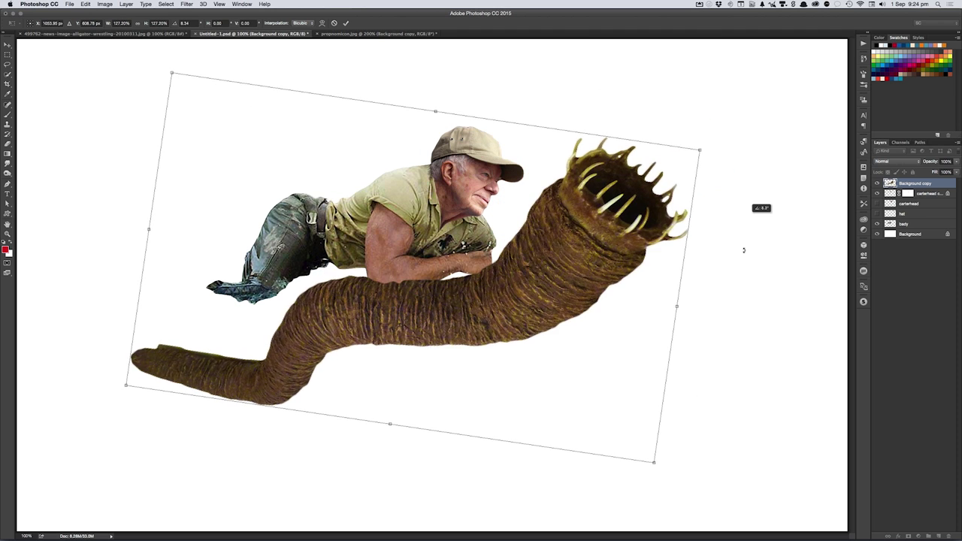
{"action": "mouse_move", "coordinate": [560, 246]}
{"action": "left_mouse_down"}
{"action": "mouse_move", "coordinate": [565, 252]}
{"action": "mouse_move", "coordinate": [580, 234]}
{"action": "mouse_move", "coordinate": [579, 266]}
{"action": "left_mouse_up"}
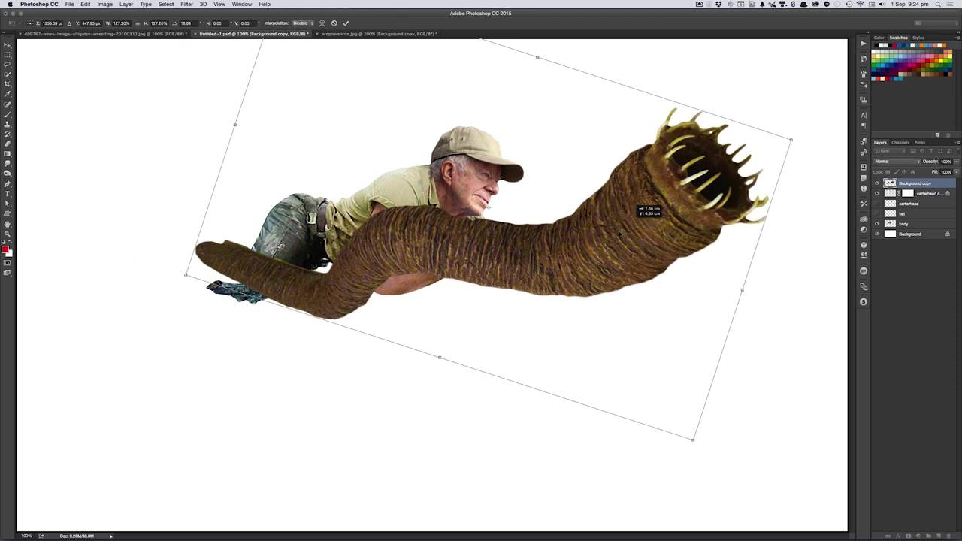
{"action": "mouse_move", "coordinate": [610, 230]}
{"action": "left_mouse_down"}
{"action": "mouse_move", "coordinate": [560, 261]}
{"action": "mouse_move", "coordinate": [560, 284]}
{"action": "mouse_move", "coordinate": [569, 267]}
{"action": "left_mouse_up"}
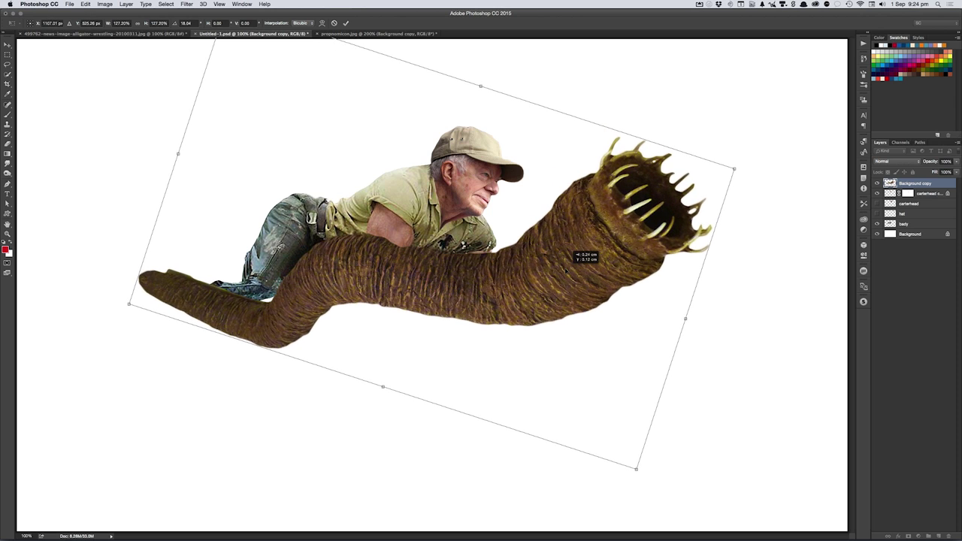
{"action": "key", "text": "Return"}
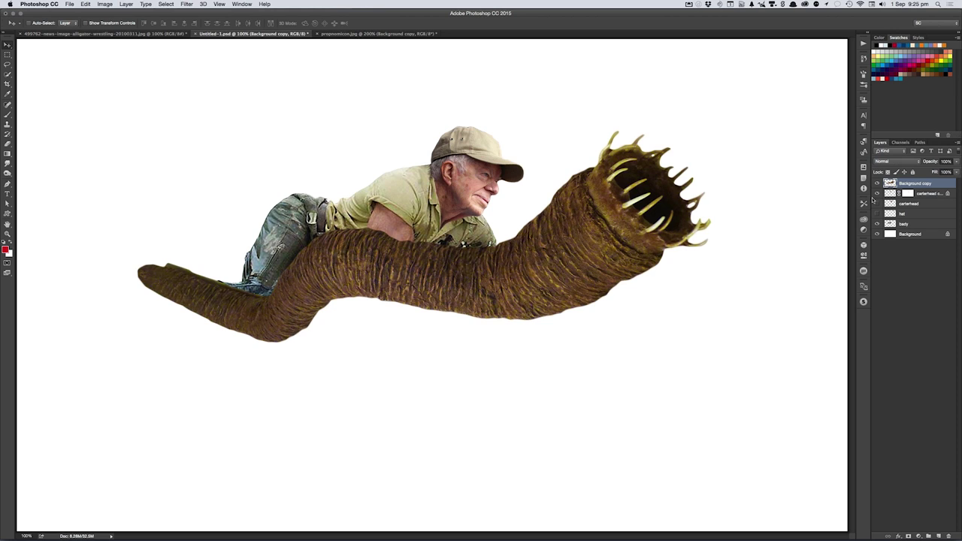
- Rename the layer to worm, duplicate it, and hide the duplicate
{"action": "type", "text": "mi"}
{"action": "key", "text": "Return"}
{"action": "key", "text": "ctrl+j"}
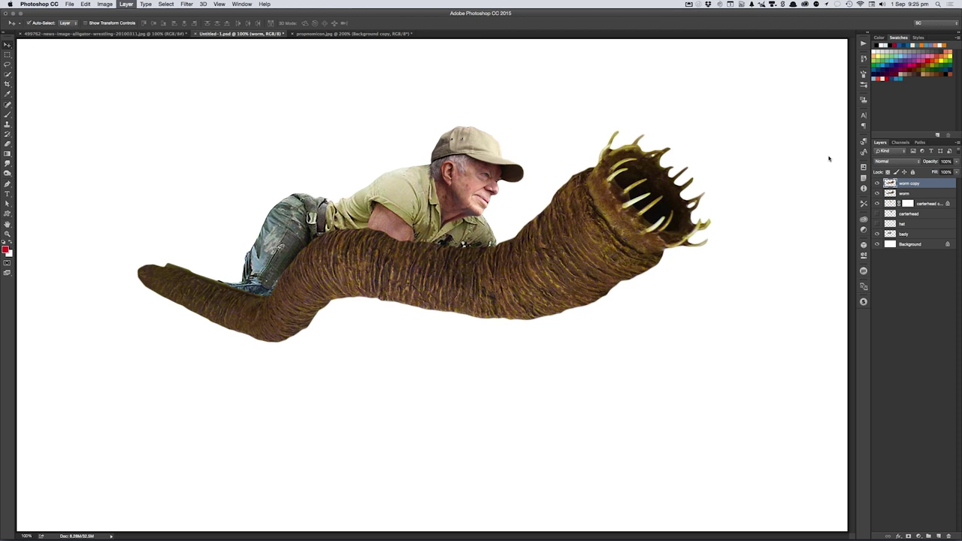
{"action": "left_click", "coordinate": [877, 193]}
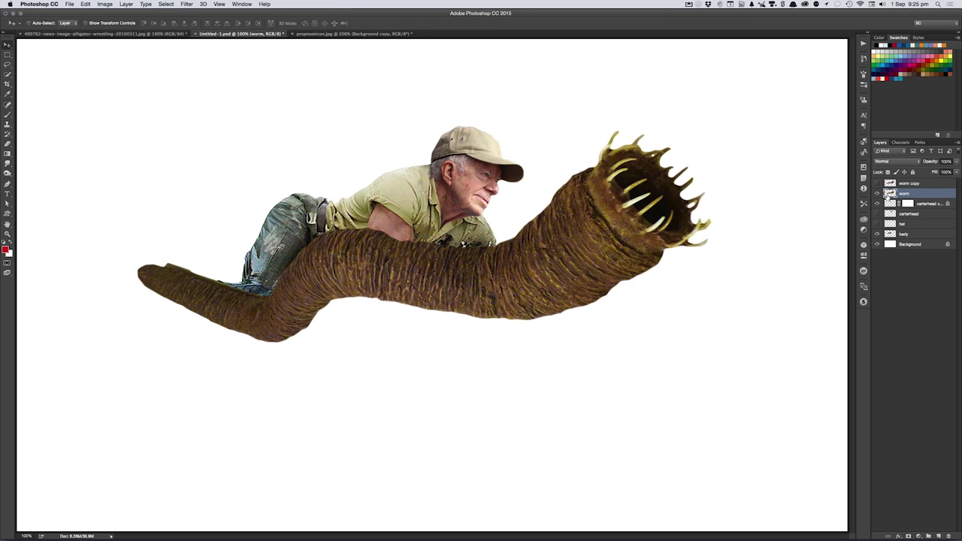
- Start Puppet Warp on the worm and place four pins along its body
{"action": "left_click", "coordinate": [85, 4]}
{"action": "left_click", "coordinate": [150, 142]}
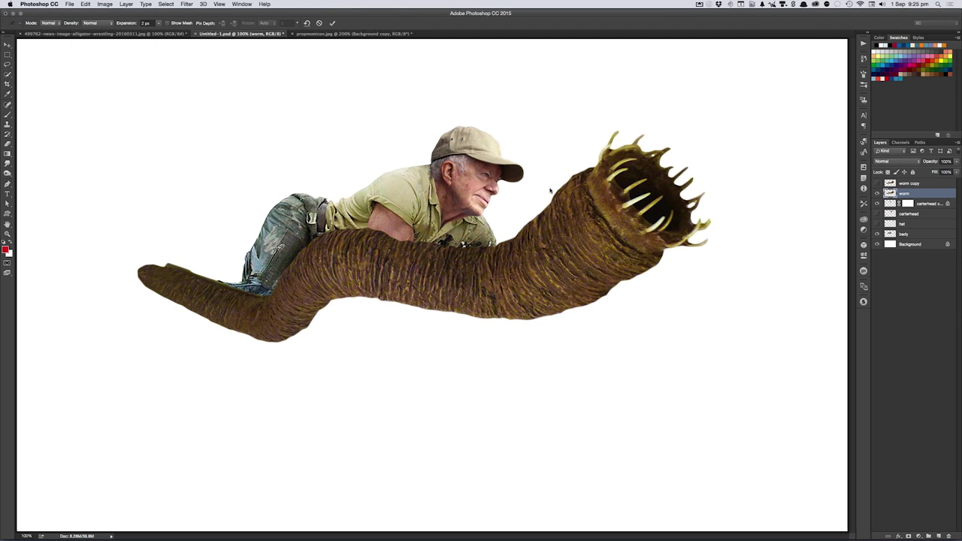
{"action": "left_click", "coordinate": [481, 274]}
{"action": "left_click", "coordinate": [343, 265]}
{"action": "left_click", "coordinate": [280, 324]}
{"action": "left_click", "coordinate": [171, 285]}
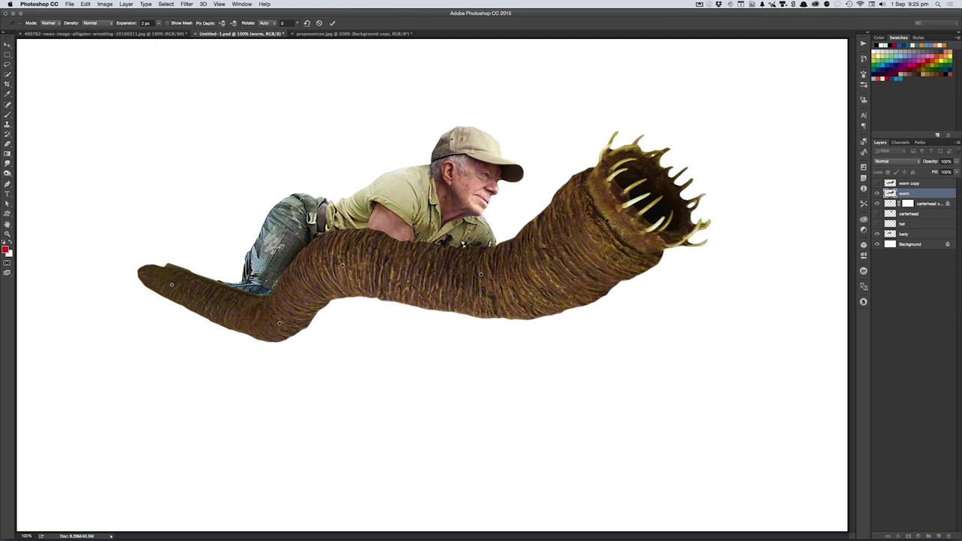
- Drag the pins to lower the worm's head and body, rotate the head end, and finish
{"action": "mouse_move", "coordinate": [603, 228]}
{"action": "left_mouse_down"}
{"action": "mouse_move", "coordinate": [624, 248]}
{"action": "mouse_move", "coordinate": [622, 280]}
{"action": "left_mouse_up"}
{"action": "left_click_drag", "start_coordinate": [625, 285], "coordinate": [633, 349]}
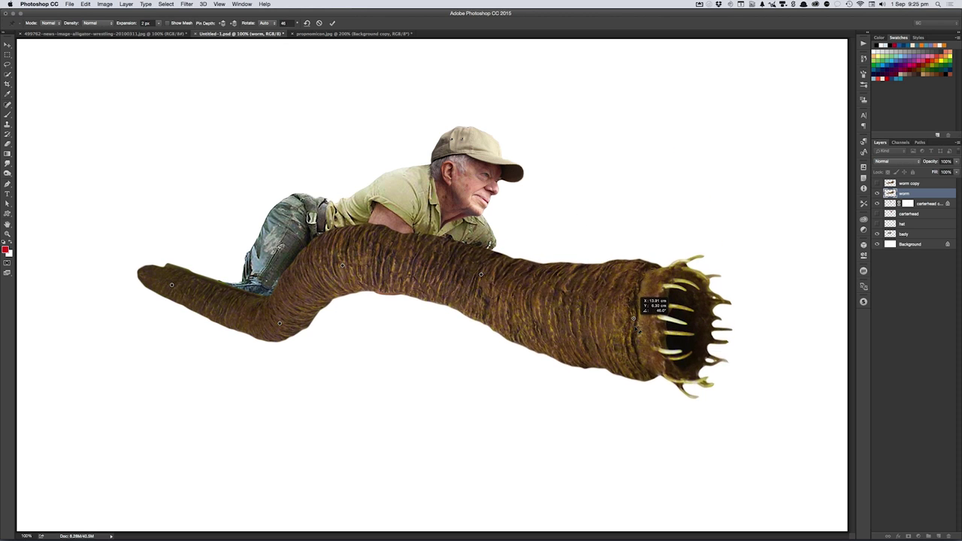
{"action": "left_click_drag", "start_coordinate": [482, 276], "coordinate": [479, 292]}
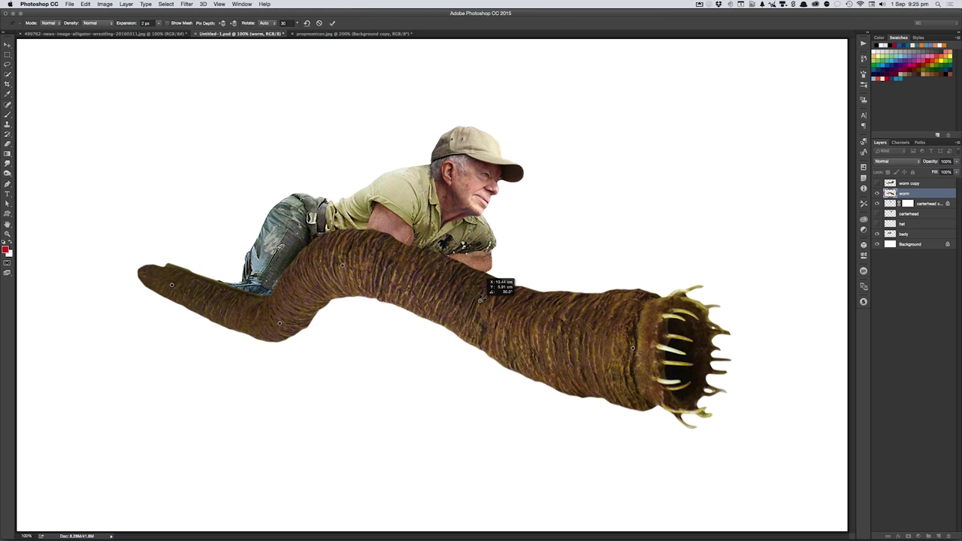
{"action": "left_click_drag", "start_coordinate": [343, 266], "coordinate": [344, 275]}
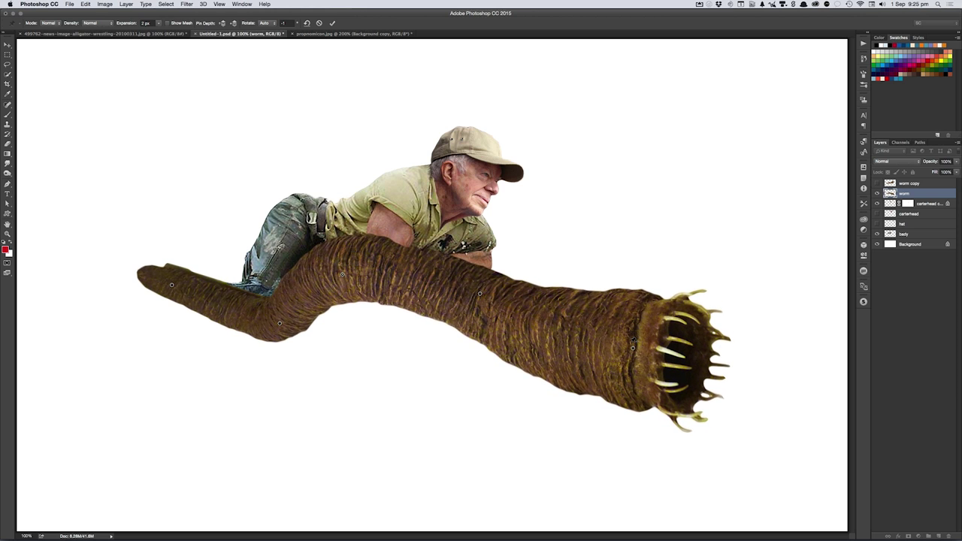
{"action": "left_click_drag", "start_coordinate": [635, 357], "coordinate": [636, 366]}
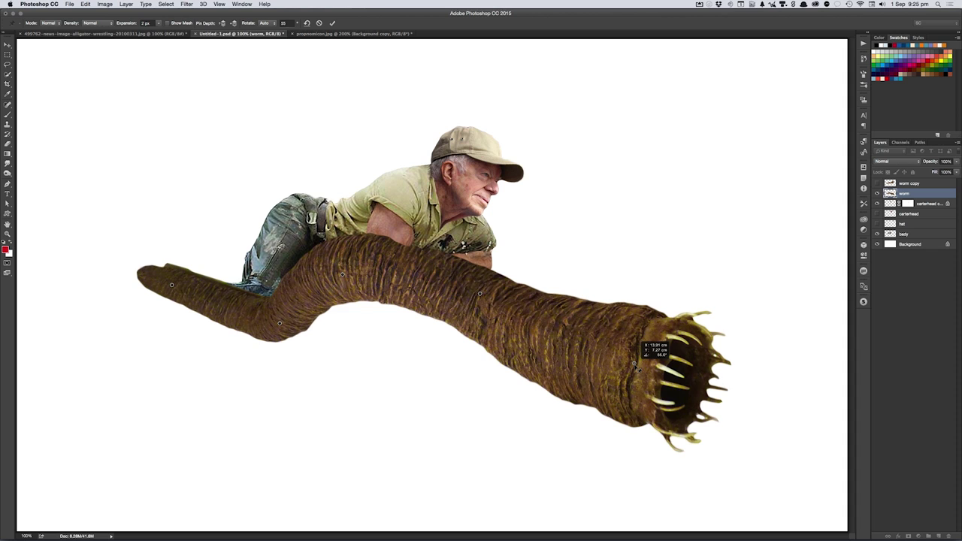
{"action": "key", "text": "Escape"}
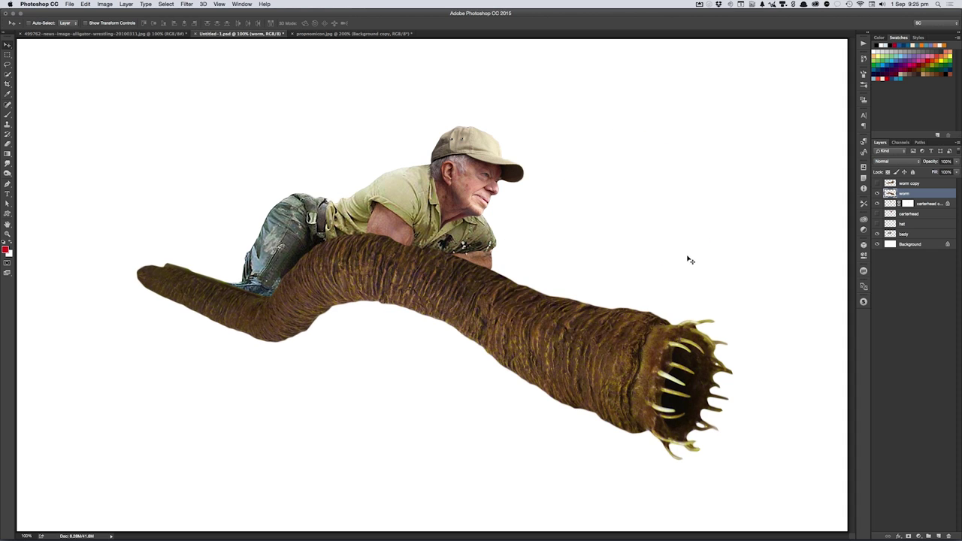
- Paint black on the worm mask to hide its front end, and show the worm copy layer
{"action": "key", "text": "b"}
{"action": "mouse_move", "coordinate": [608, 316]}
{"action": "left_mouse_down"}
{"action": "mouse_move", "coordinate": [640, 318]}
{"action": "mouse_move", "coordinate": [599, 384]}
{"action": "mouse_move", "coordinate": [591, 335]}
{"action": "mouse_move", "coordinate": [711, 288]}
{"action": "left_mouse_up"}
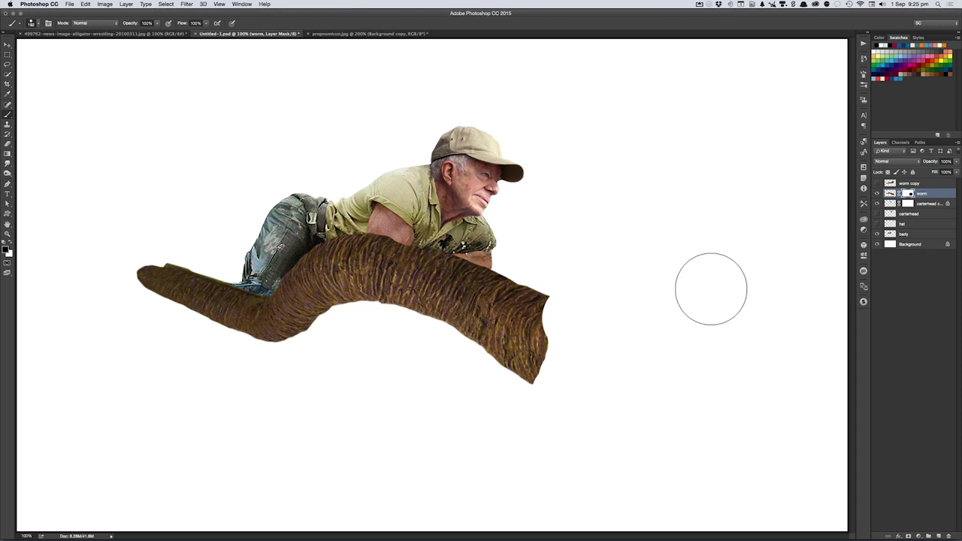
{"action": "left_click", "coordinate": [891, 185]}
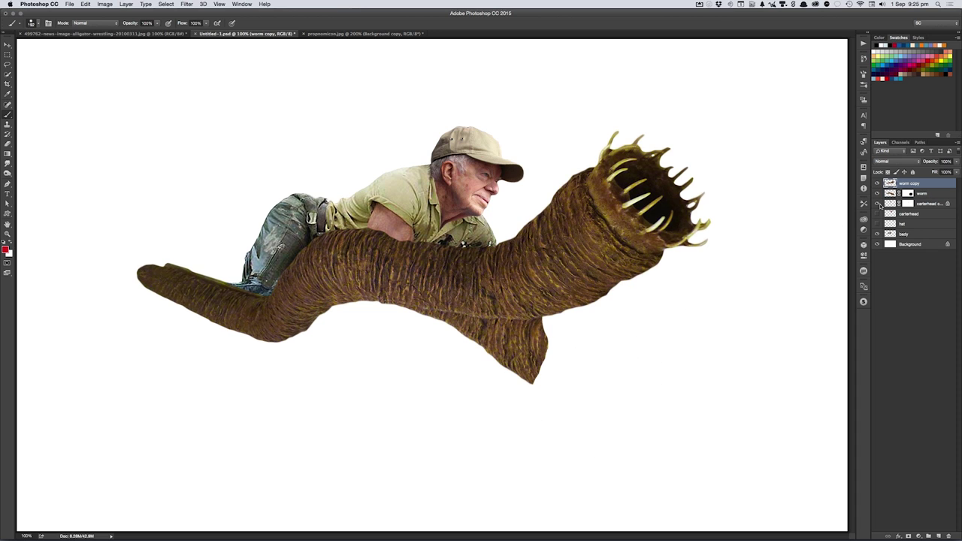
- Move the worm copy up and to the right, then start a Puppet Warp on it
{"action": "key", "text": "v"}
{"action": "mouse_move", "coordinate": [619, 271]}
{"action": "left_mouse_down"}
{"action": "mouse_move", "coordinate": [680, 270]}
{"action": "mouse_move", "coordinate": [739, 320]}
{"action": "left_mouse_up"}
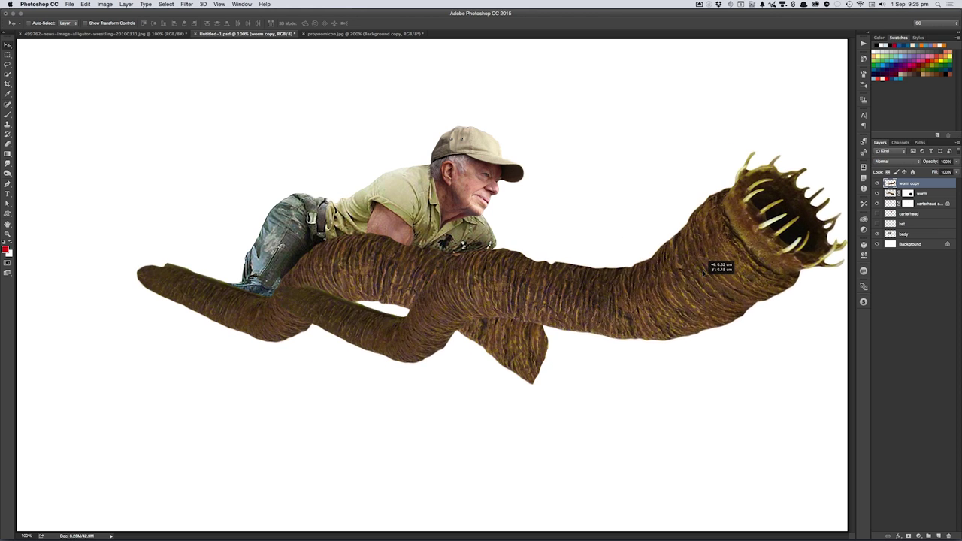
{"action": "left_click_drag", "start_coordinate": [687, 313], "coordinate": [703, 280]}
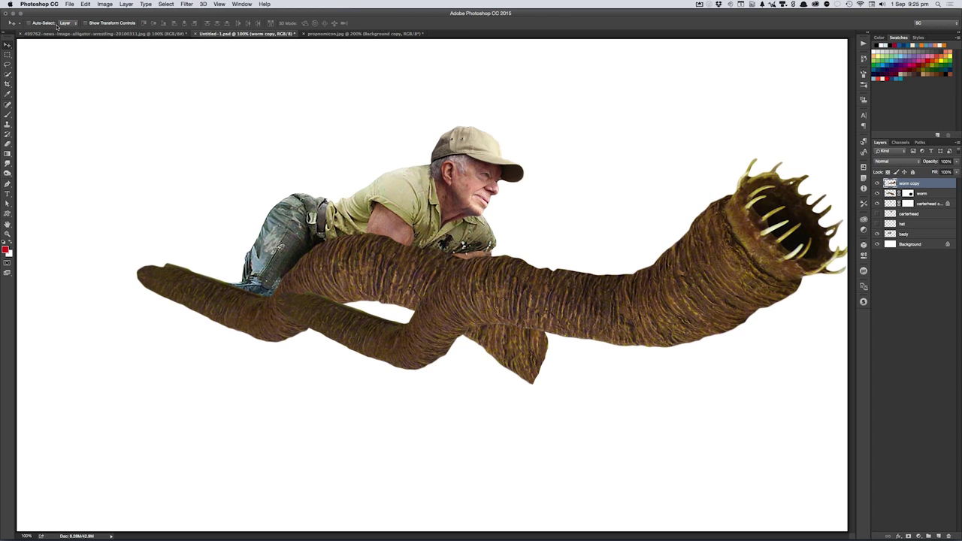
{"action": "left_click", "coordinate": [85, 5]}
{"action": "left_click", "coordinate": [131, 143]}
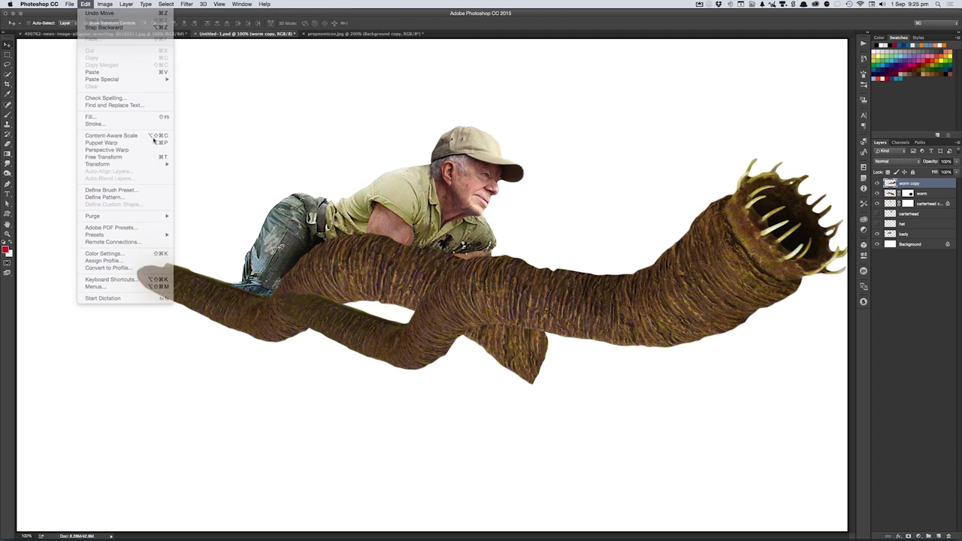
- Pin the worm copy, raise its head upright and bend the lower body and tail left
{"action": "left_click", "coordinate": [648, 308]}
{"action": "left_click", "coordinate": [739, 252]}
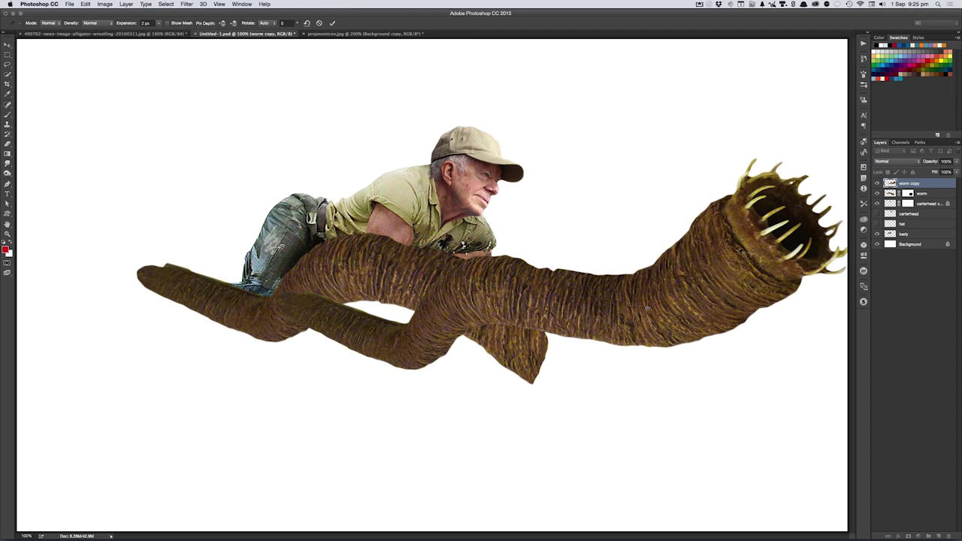
{"action": "mouse_move", "coordinate": [738, 252]}
{"action": "left_mouse_down"}
{"action": "mouse_move", "coordinate": [655, 192]}
{"action": "mouse_move", "coordinate": [632, 193]}
{"action": "left_mouse_up"}
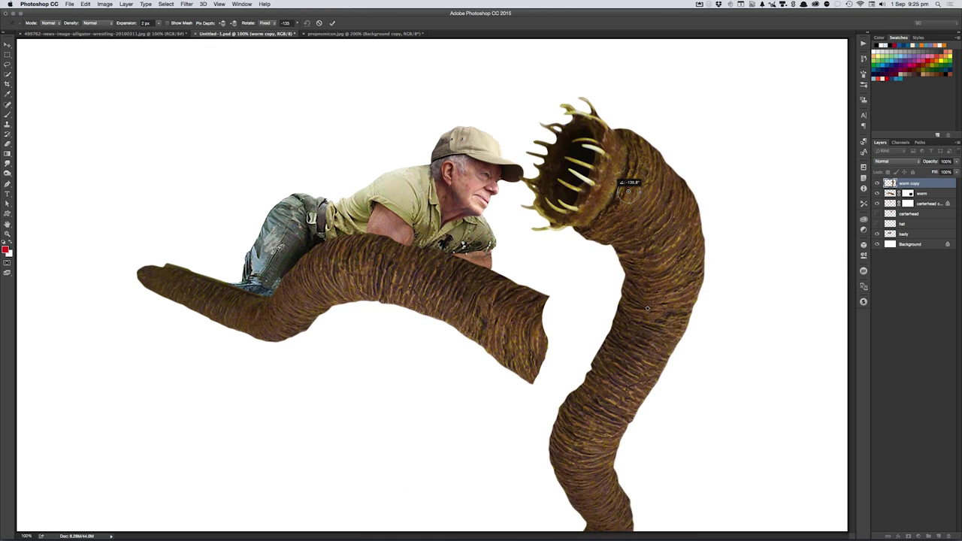
{"action": "left_click_drag", "start_coordinate": [647, 308], "coordinate": [668, 305]}
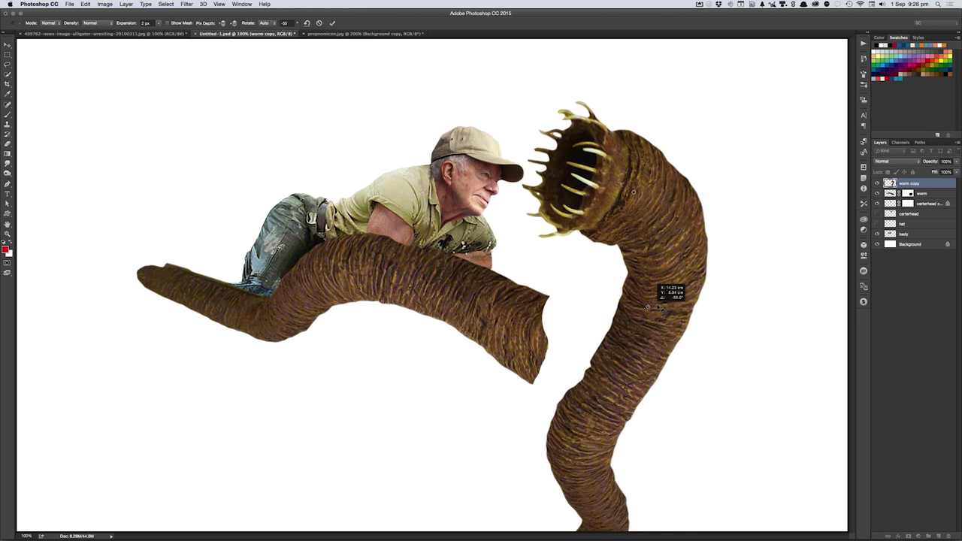
{"action": "mouse_move", "coordinate": [630, 455]}
{"action": "left_mouse_down"}
{"action": "mouse_move", "coordinate": [586, 414]}
{"action": "mouse_move", "coordinate": [541, 319]}
{"action": "left_mouse_up"}
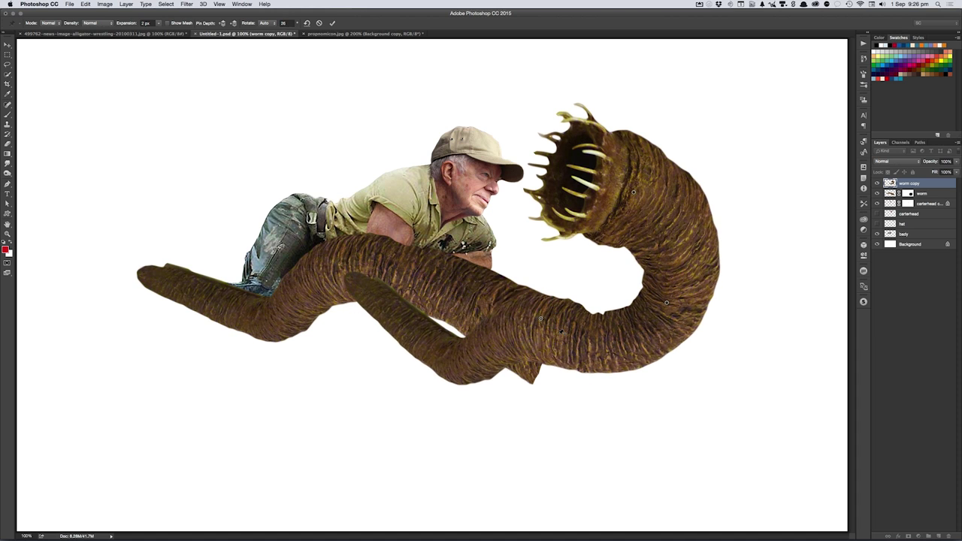
{"action": "left_click_drag", "start_coordinate": [555, 363], "coordinate": [532, 384]}
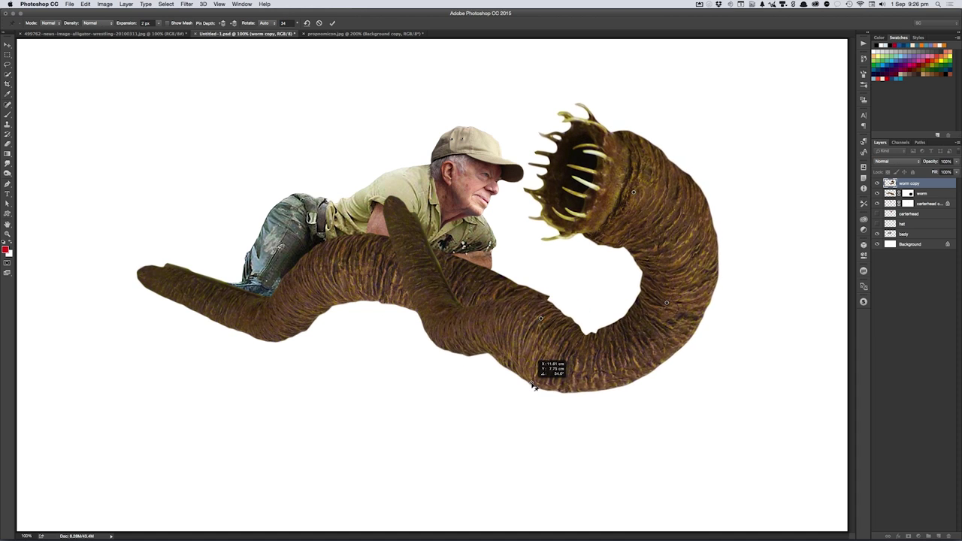
{"action": "left_click", "coordinate": [601, 336]}
{"action": "mouse_move", "coordinate": [602, 335]}
{"action": "left_mouse_down"}
{"action": "mouse_move", "coordinate": [609, 319]}
{"action": "mouse_move", "coordinate": [585, 326]}
{"action": "mouse_move", "coordinate": [582, 316]}
{"action": "mouse_move", "coordinate": [541, 310]}
{"action": "left_mouse_up"}
- Refine the coil, turn the head toward the man, apply the warp and add a mask
{"action": "left_click", "coordinate": [609, 318]}
{"action": "left_click_drag", "start_coordinate": [531, 383], "coordinate": [524, 382]}
{"action": "mouse_move", "coordinate": [667, 354]}
{"action": "left_mouse_down"}
{"action": "mouse_move", "coordinate": [661, 349]}
{"action": "mouse_move", "coordinate": [682, 358]}
{"action": "mouse_move", "coordinate": [712, 298]}
{"action": "mouse_move", "coordinate": [668, 358]}
{"action": "left_mouse_up"}
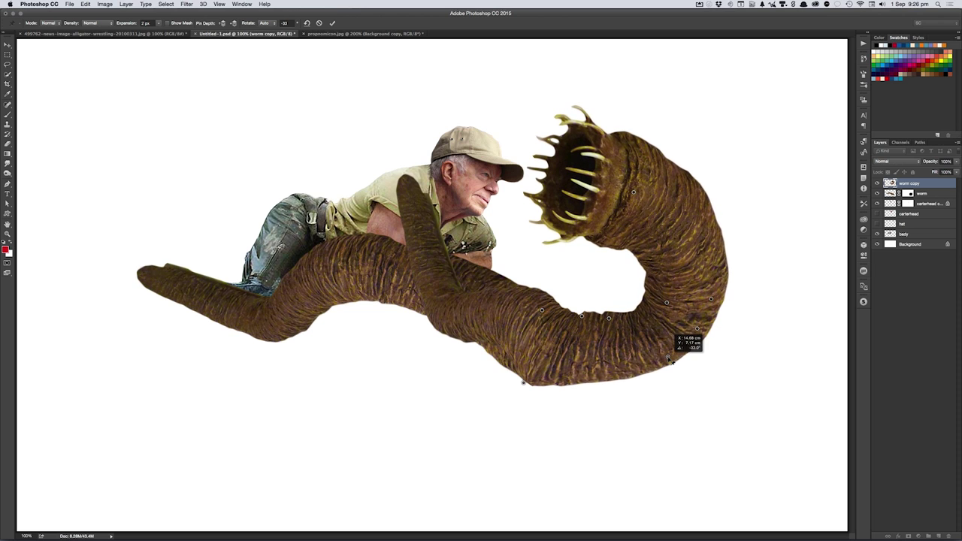
{"action": "left_click_drag", "start_coordinate": [610, 318], "coordinate": [607, 324]}
{"action": "left_click", "coordinate": [607, 370]}
{"action": "key", "text": "Return"}
{"action": "mouse_move", "coordinate": [606, 370]}
{"action": "left_mouse_down"}
{"action": "mouse_move", "coordinate": [671, 361]}
{"action": "mouse_move", "coordinate": [704, 329]}
{"action": "left_mouse_up"}
{"action": "left_click_drag", "start_coordinate": [639, 197], "coordinate": [658, 218]}
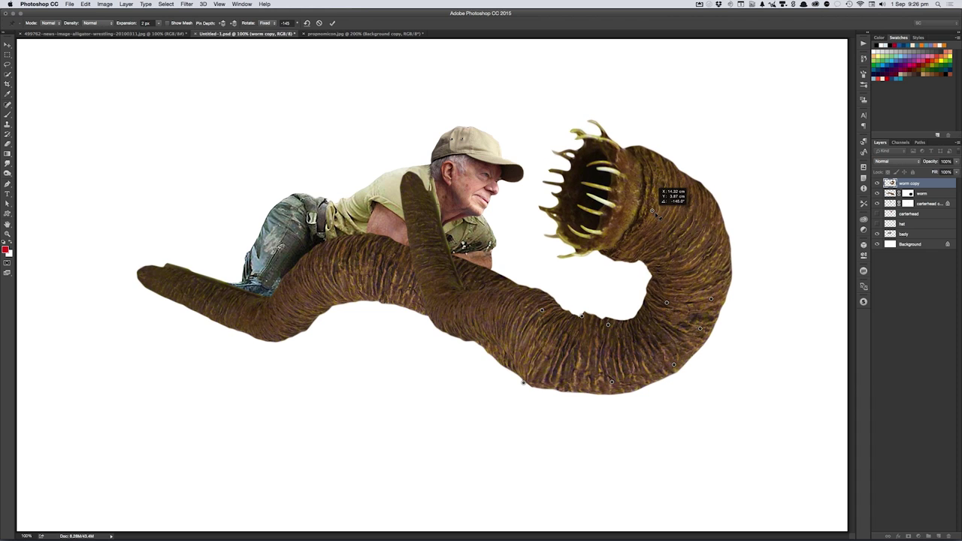
{"action": "key", "text": "Return"}
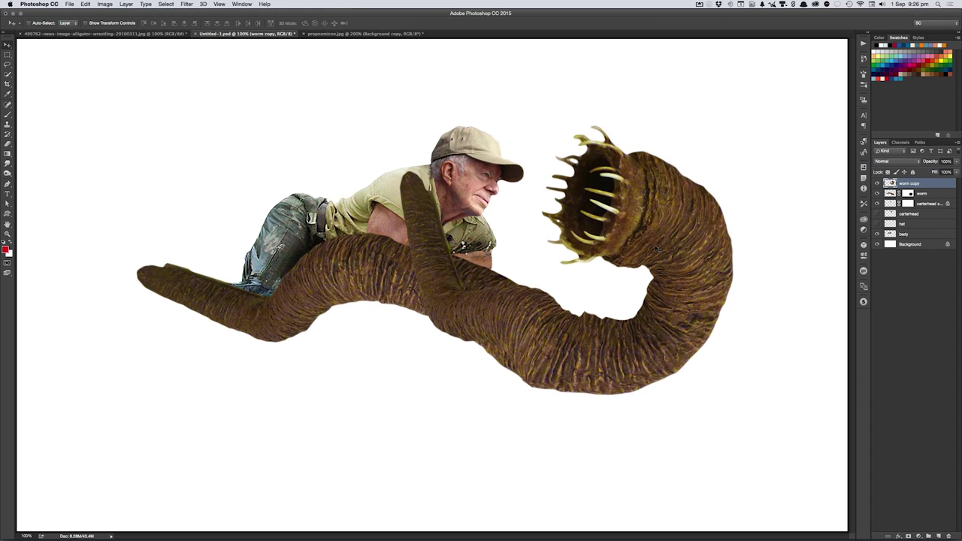
{"action": "key", "text": "ctrl+shift+m"}
- Brush away the worm copy's stray piece over the man's chest, then save the document
{"action": "key", "text": "b"}
{"action": "left_click_drag", "start_coordinate": [418, 181], "coordinate": [417, 304]}
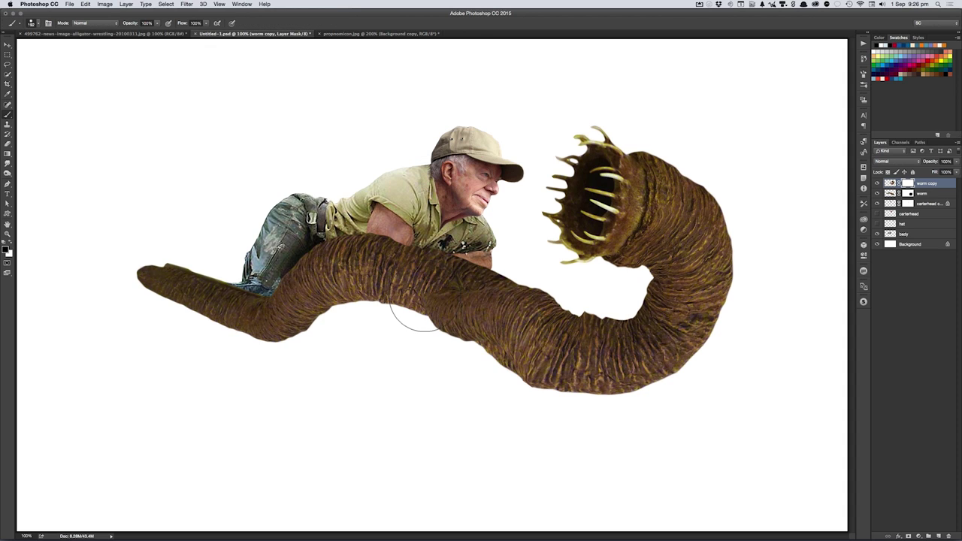
{"action": "right_click", "coordinate": [455, 381]}
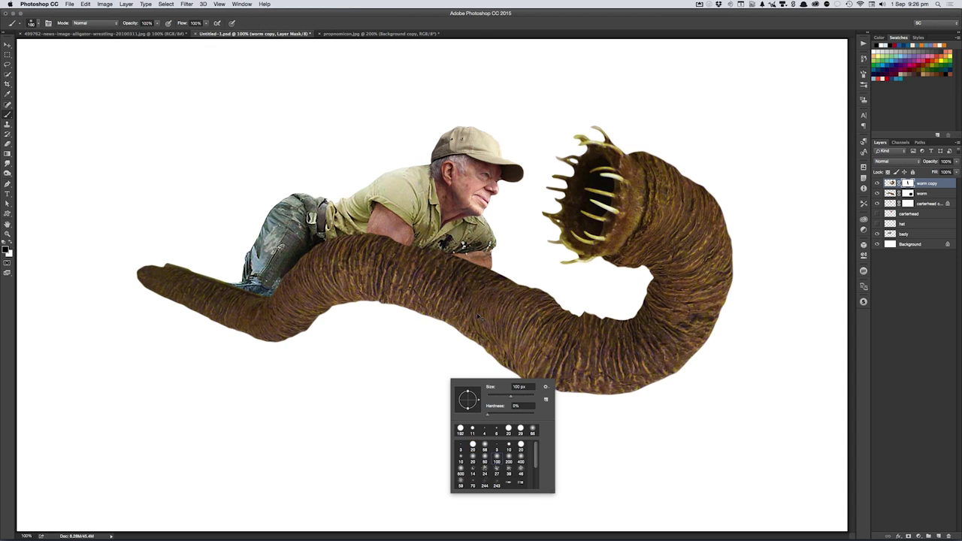
{"action": "key", "text": "Return"}
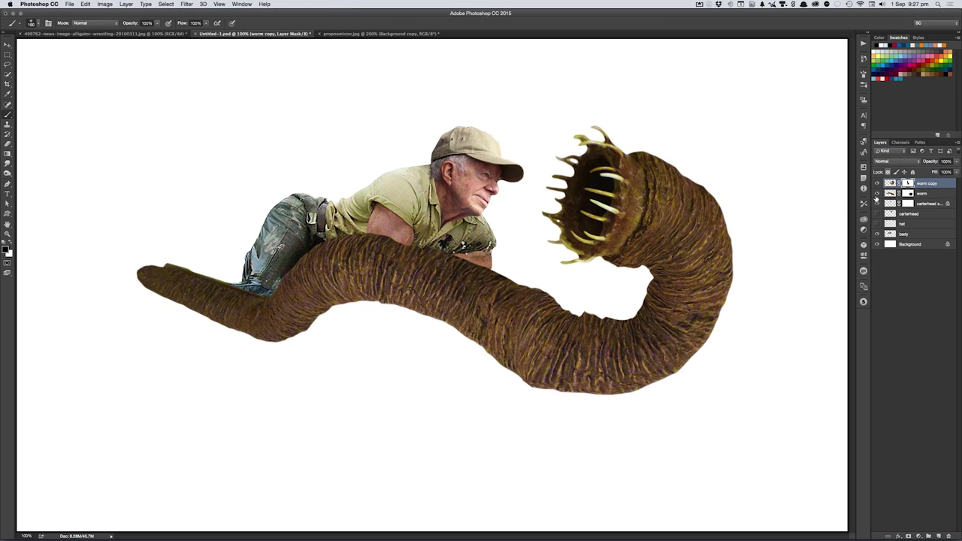
{"action": "key", "text": "super+s"}
- Hide both worm layers, pick the Lasso tool, and make the body layer active
{"action": "left_click", "coordinate": [877, 182]}
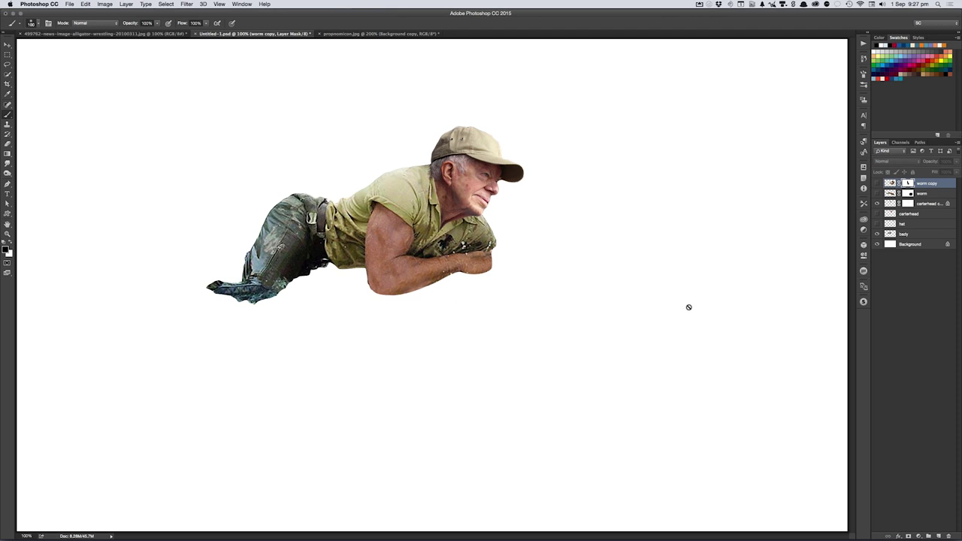
{"action": "key", "text": "w"}
{"action": "key", "text": "l"}
{"action": "right_click", "coordinate": [387, 250]}
{"action": "left_click", "coordinate": [399, 256]}
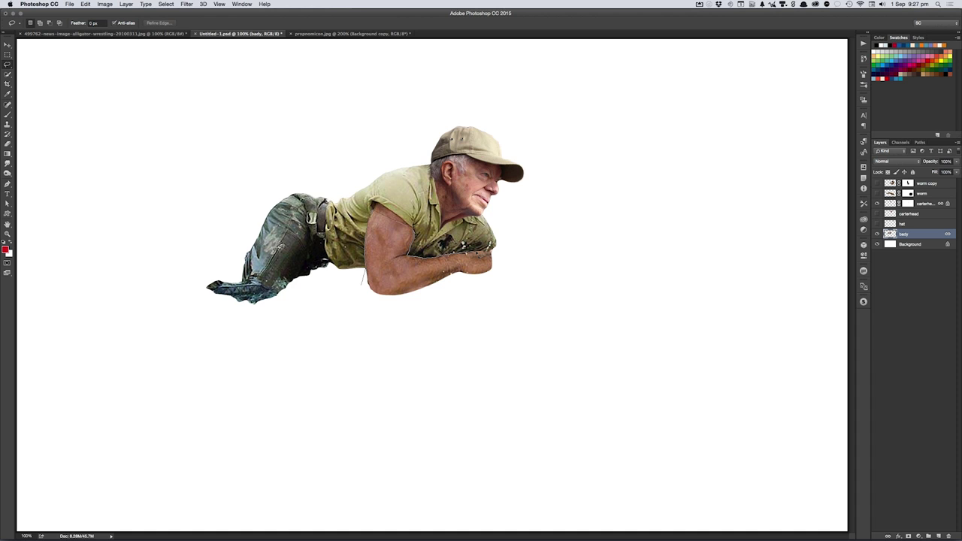
- Copy the man's forearm to a top layer named arm and reveal the worm layers beneath
{"action": "mouse_move", "coordinate": [496, 254]}
{"action": "left_mouse_down"}
{"action": "mouse_move", "coordinate": [516, 303]}
{"action": "mouse_move", "coordinate": [339, 369]}
{"action": "mouse_move", "coordinate": [362, 278]}
{"action": "left_mouse_up"}
{"action": "key", "text": "ctrl+shift+n"}
{"action": "type", "text": "arm"}
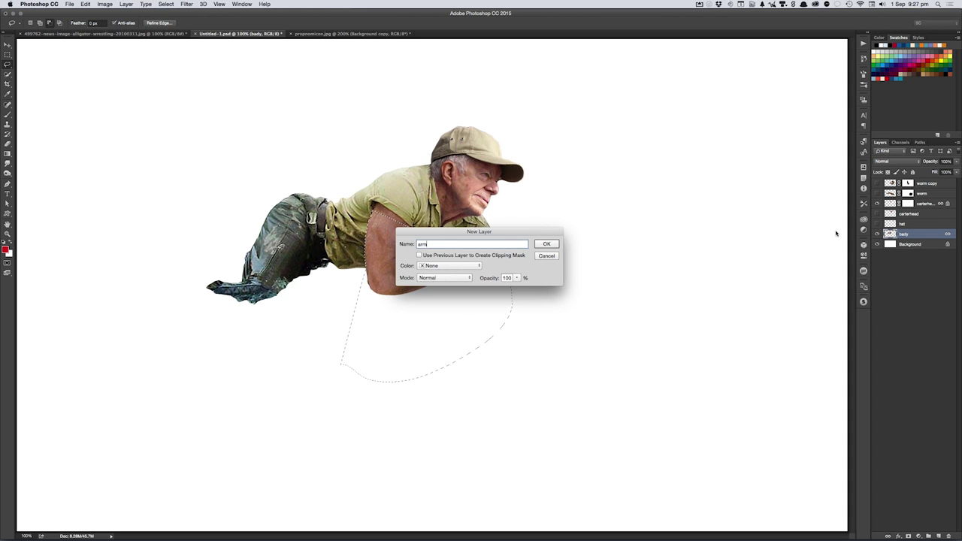
{"action": "key", "text": "Return"}
{"action": "key", "text": "ctrl+shift+bracketright"}
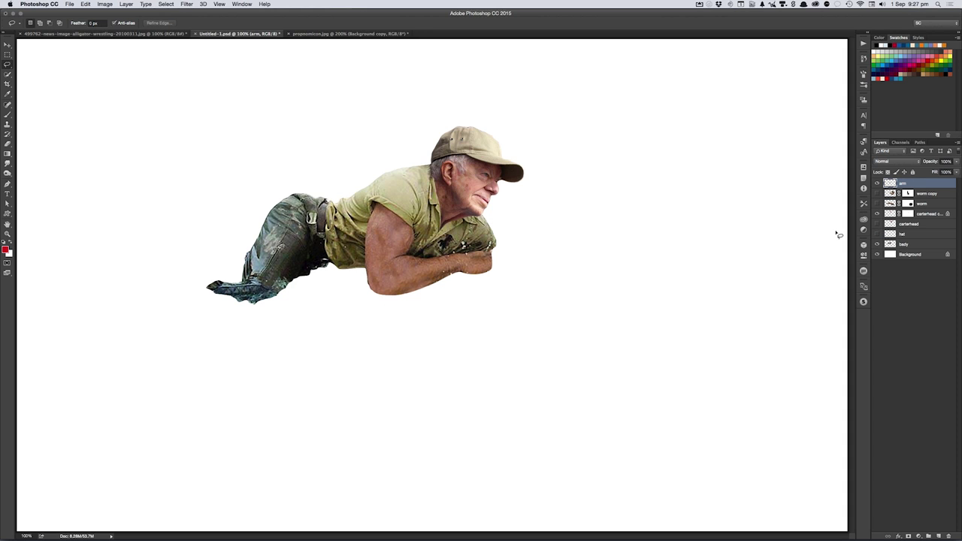
{"action": "key", "text": "v"}
{"action": "left_click", "coordinate": [877, 193]}
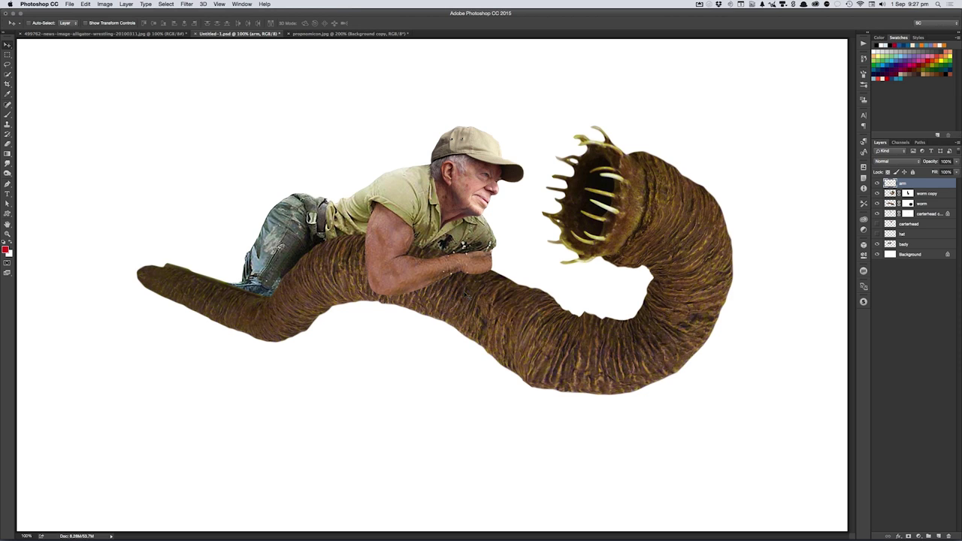
{"action": "key", "text": "super+Tab"}
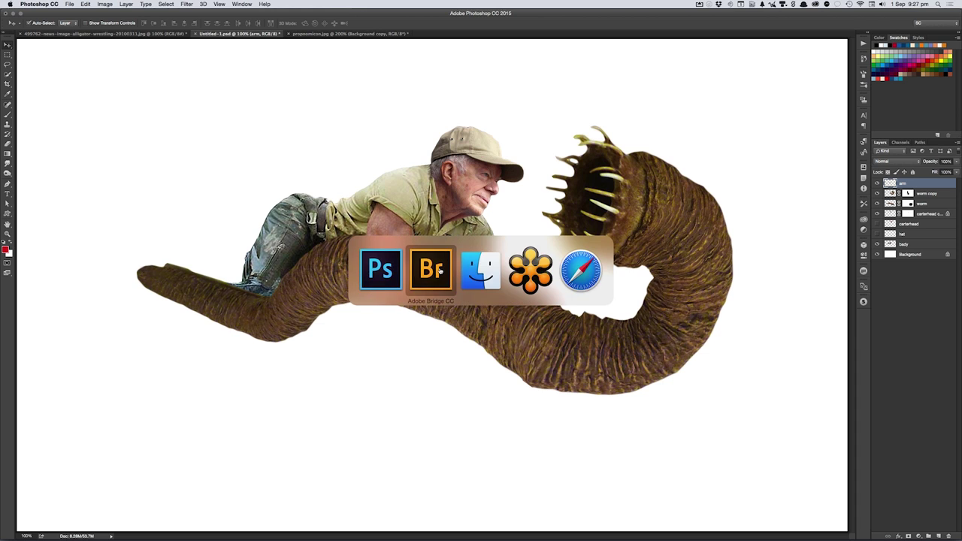
- In Adobe Bridge, show the Hands collection of photos
{"action": "left_click", "coordinate": [443, 269]}
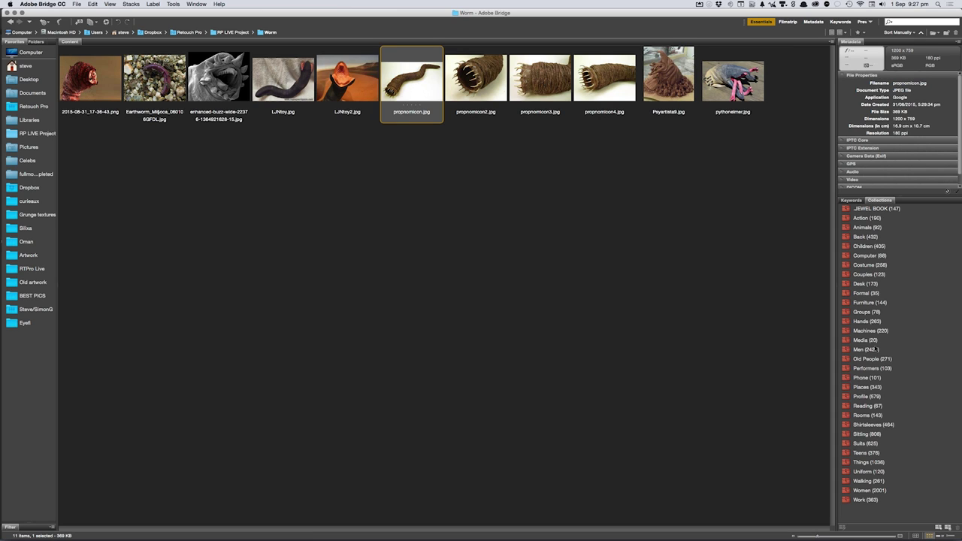
{"action": "left_click", "coordinate": [863, 322]}
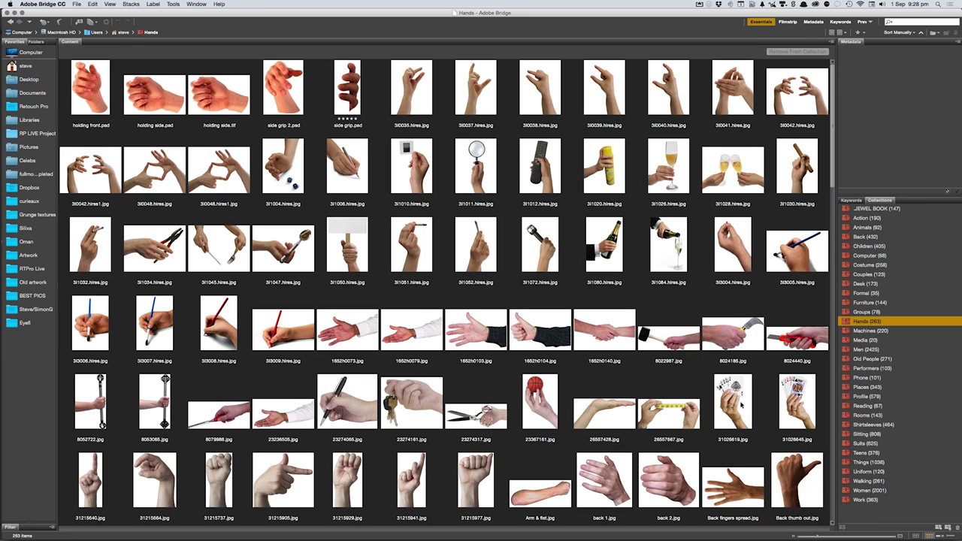
{"action": "key", "text": "super+Tab"}
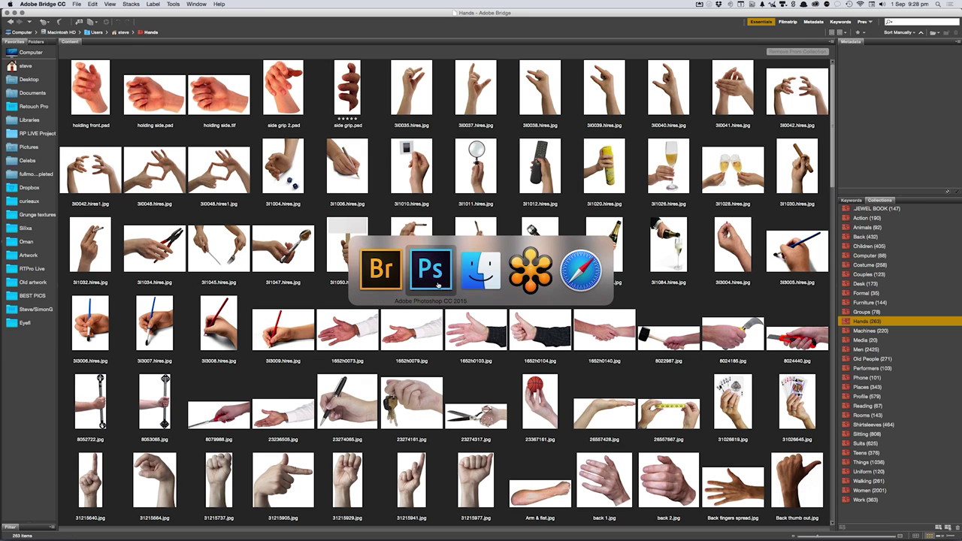
{"action": "left_click", "coordinate": [440, 281]}
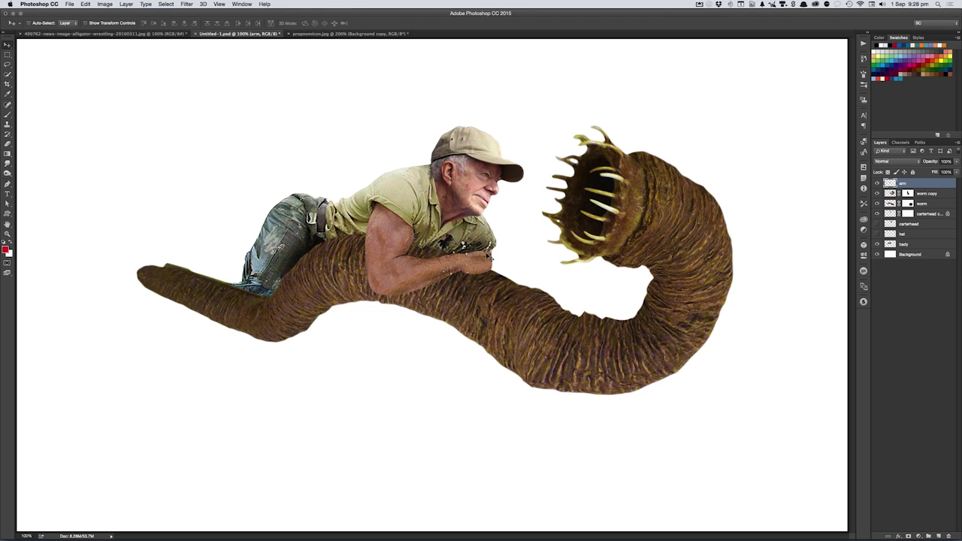
{"action": "key", "text": "super+Tab"}
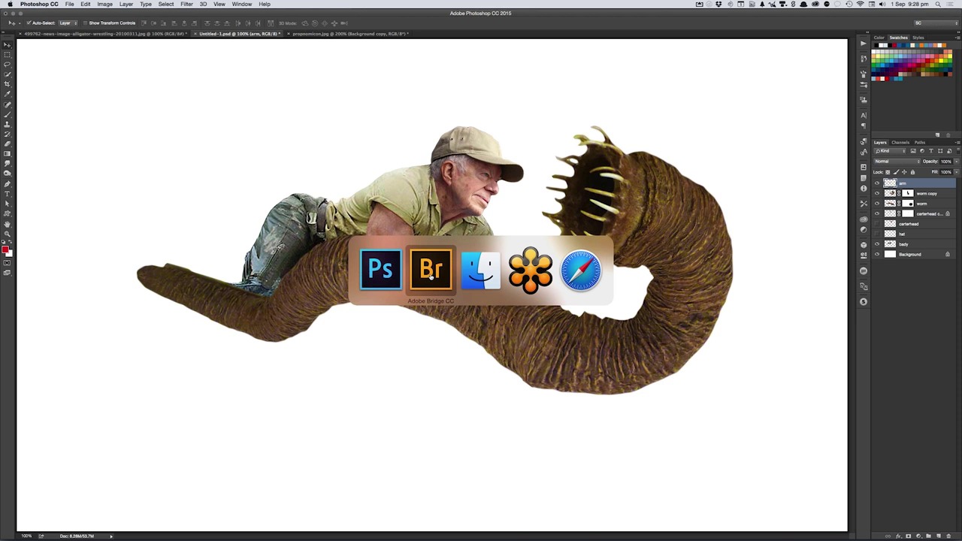
{"action": "left_click", "coordinate": [433, 277]}
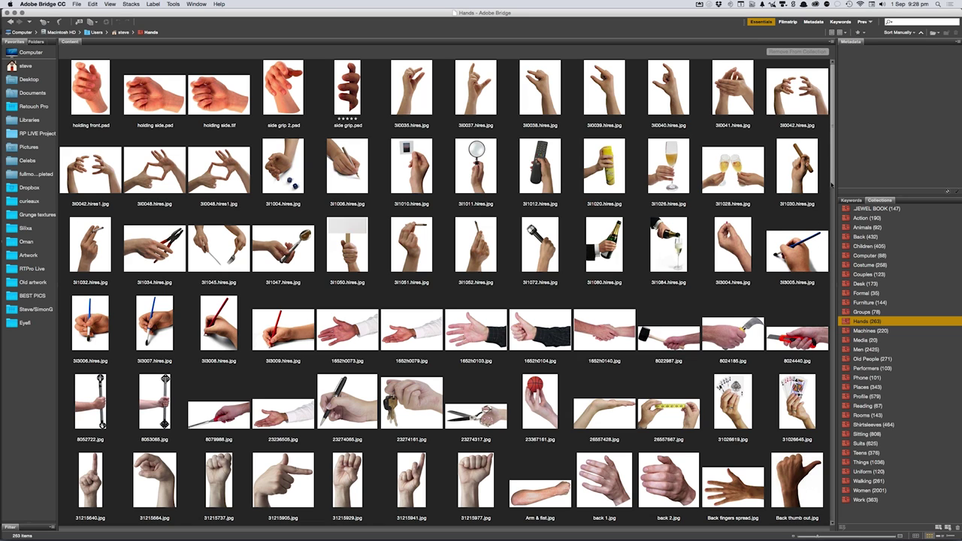
- Open the hand-with-knife photo 8024185.jpg in Photoshop
{"action": "mouse_move", "coordinate": [833, 186]}
{"action": "left_mouse_down"}
{"action": "mouse_move", "coordinate": [828, 289]}
{"action": "mouse_move", "coordinate": [831, 170]}
{"action": "left_mouse_up"}
{"action": "left_click", "coordinate": [797, 330]}
{"action": "key", "text": "Left"}
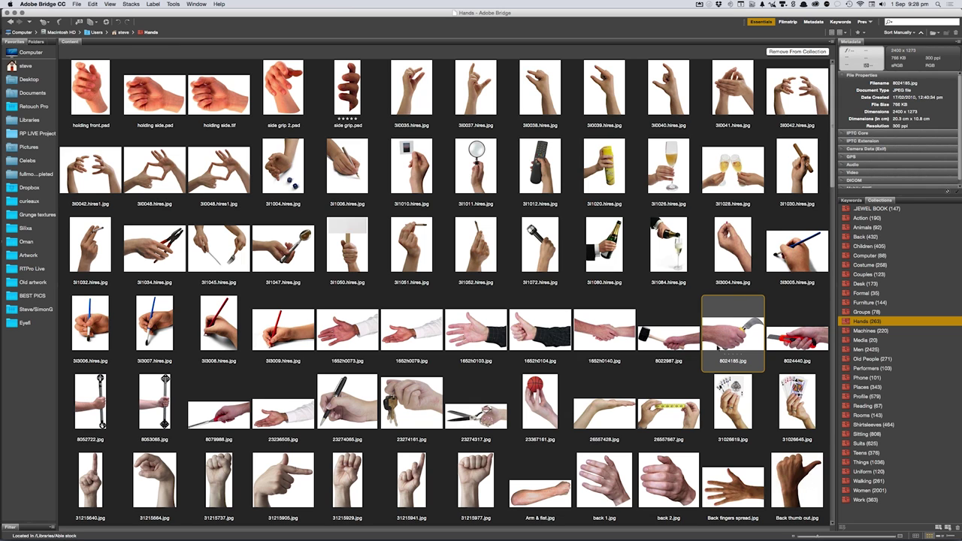
{"action": "double_click", "coordinate": [720, 341]}
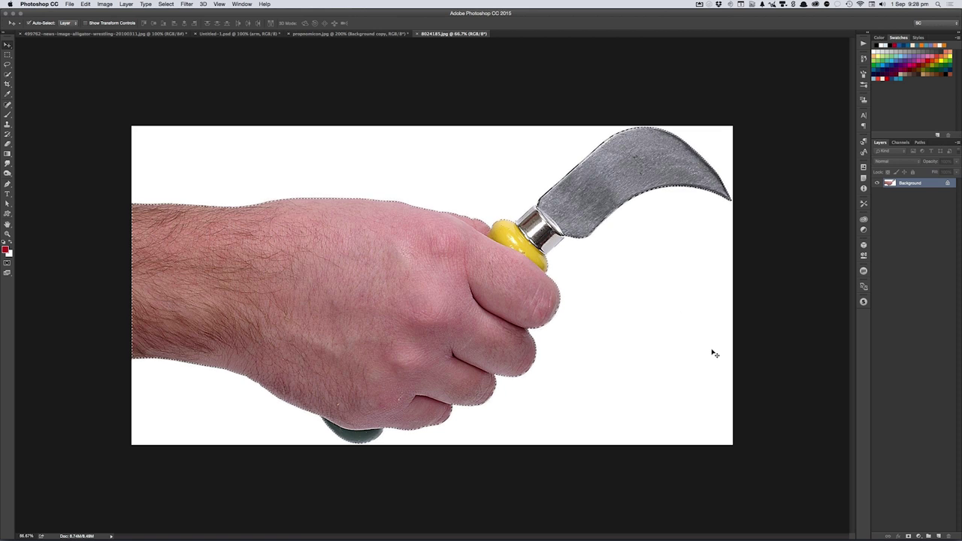
- Close the hand photo and paste the hand and sickle into the composite
{"action": "key", "text": "super+w"}
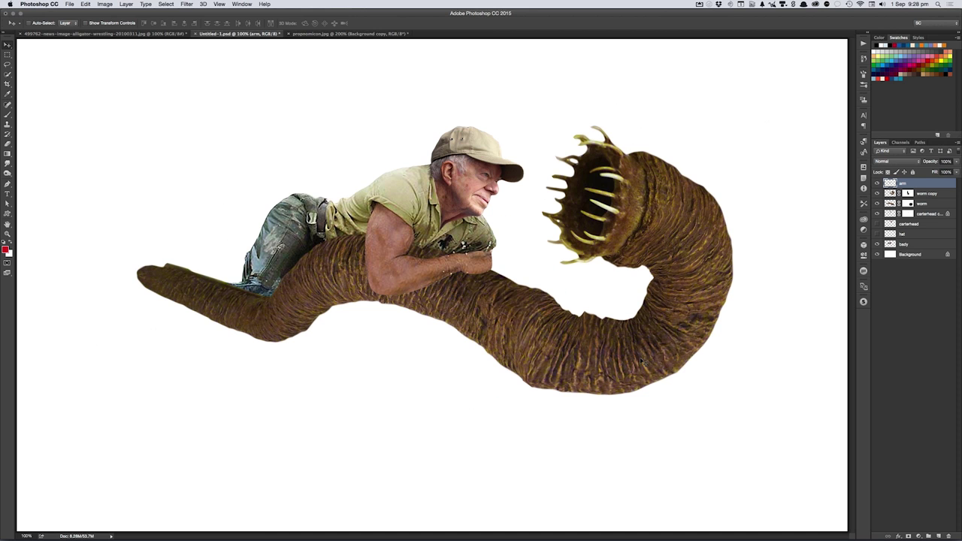
{"action": "key", "text": "super+v"}
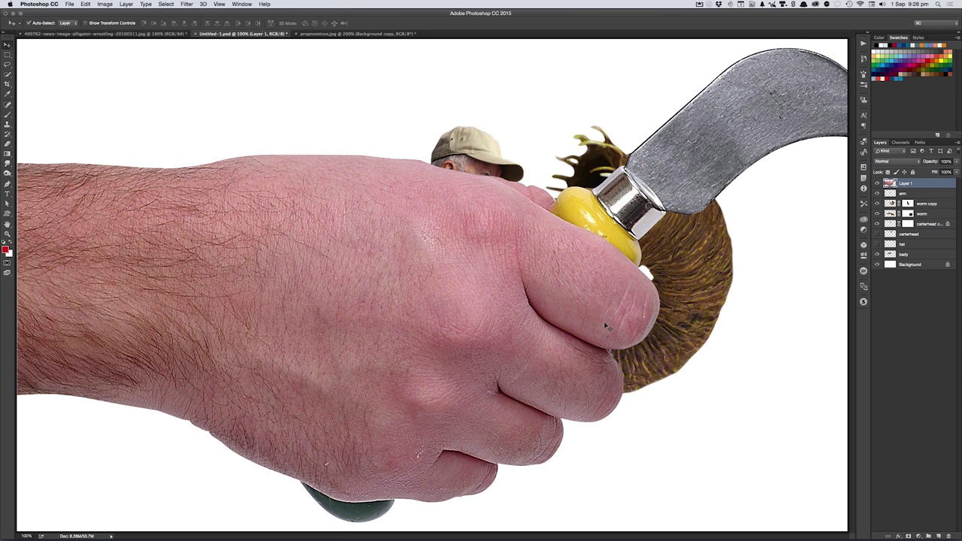
{"action": "left_click_drag", "start_coordinate": [607, 326], "coordinate": [549, 327]}
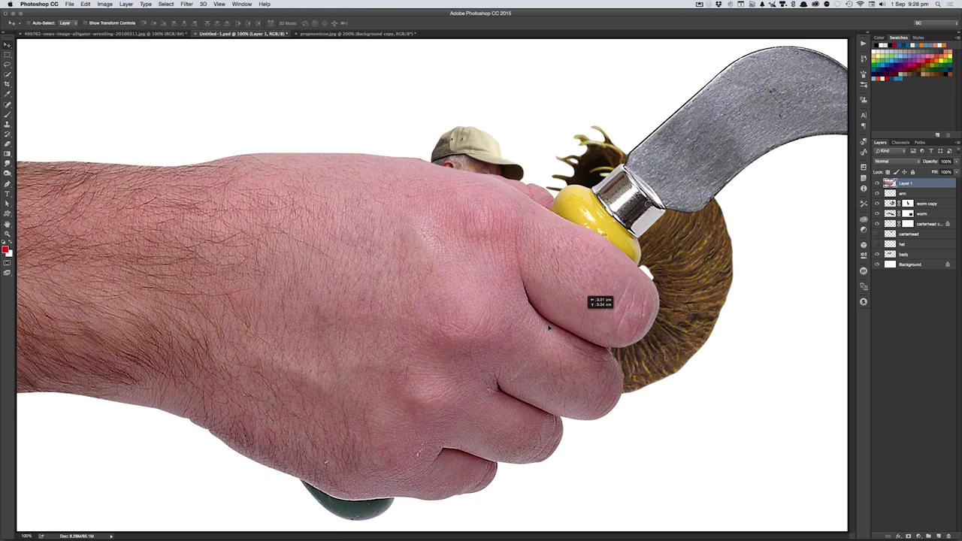
- Scale the pasted hand to about 9% and rotate it about -18° onto the man's hand
{"action": "key", "text": "super+t"}
{"action": "left_click_drag", "start_coordinate": [301, 342], "coordinate": [519, 267]}
{"action": "mouse_move", "coordinate": [572, 297]}
{"action": "left_mouse_down"}
{"action": "mouse_move", "coordinate": [618, 222]}
{"action": "mouse_move", "coordinate": [613, 209]}
{"action": "left_mouse_up"}
{"action": "left_click_drag", "start_coordinate": [505, 266], "coordinate": [490, 258]}
{"action": "left_click_drag", "start_coordinate": [543, 272], "coordinate": [527, 256]}
{"action": "left_click_drag", "start_coordinate": [461, 266], "coordinate": [464, 269]}
{"action": "left_click_drag", "start_coordinate": [530, 258], "coordinate": [563, 246]}
{"action": "key", "text": "Return"}
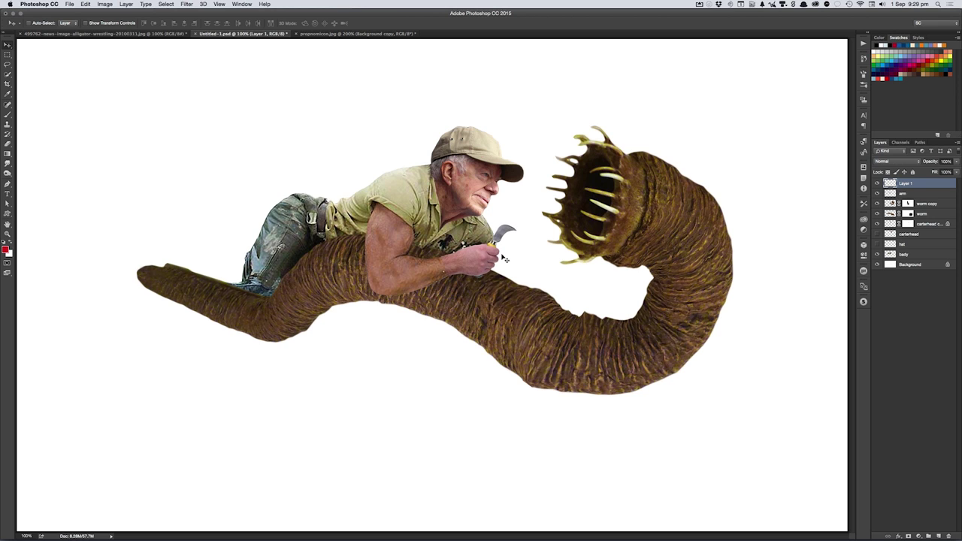
- Shift the hand's colour balance toward red
{"action": "key", "text": "ctrl+b"}
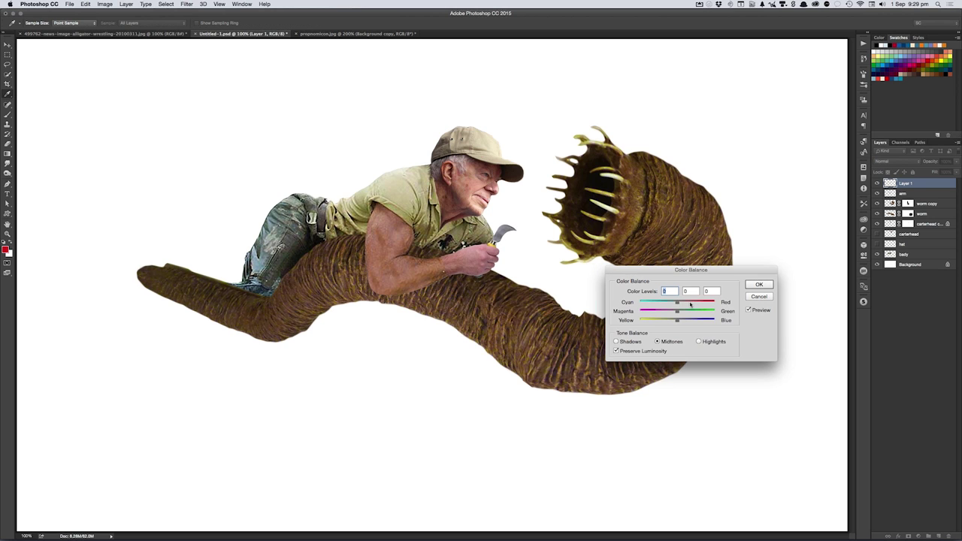
{"action": "left_click", "coordinate": [691, 304]}
{"action": "left_click", "coordinate": [671, 321]}
{"action": "left_click", "coordinate": [759, 285]}
- Darken the hand slightly with Curves, lowering the RGB and blue channel curves
{"action": "key", "text": "ctrl+m"}
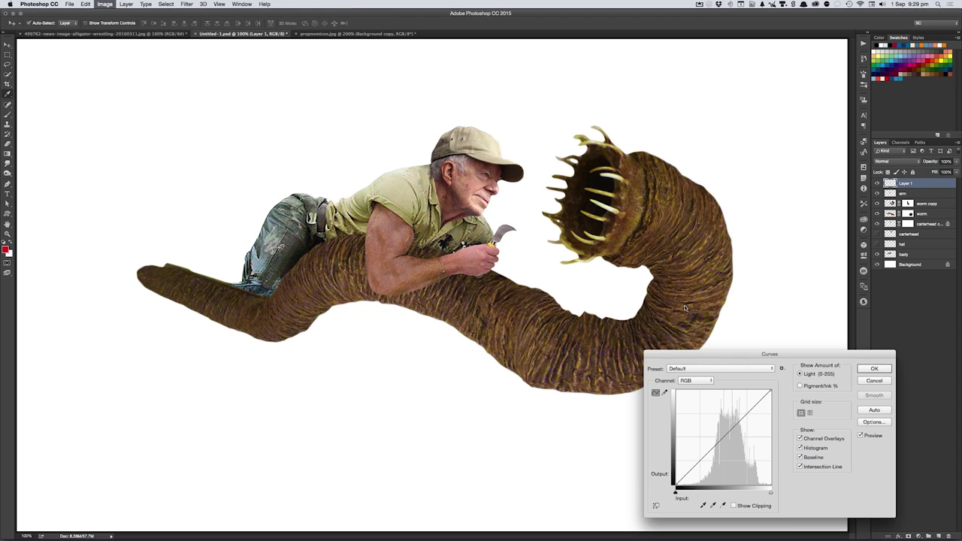
{"action": "left_click_drag", "start_coordinate": [722, 438], "coordinate": [725, 442]}
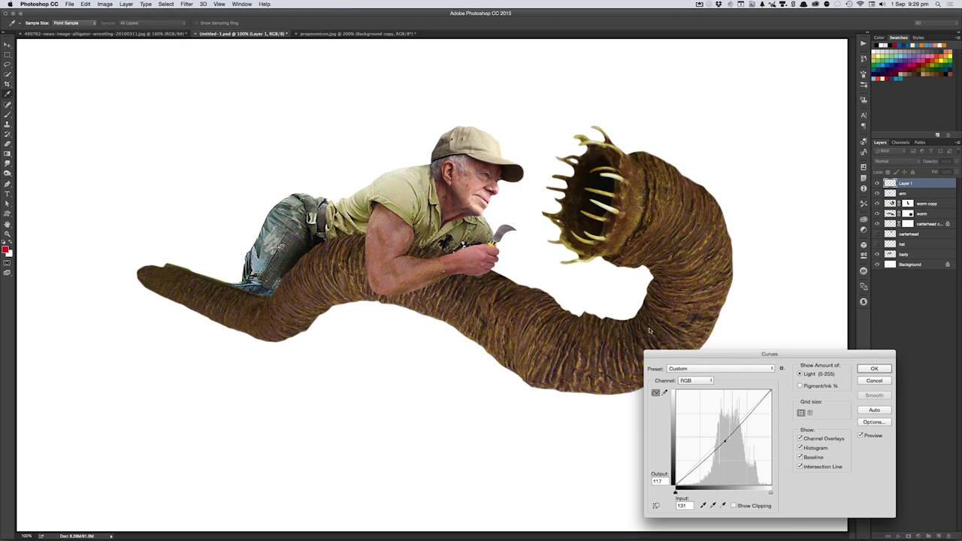
{"action": "key", "text": "alt+4"}
{"action": "key", "text": "alt+5"}
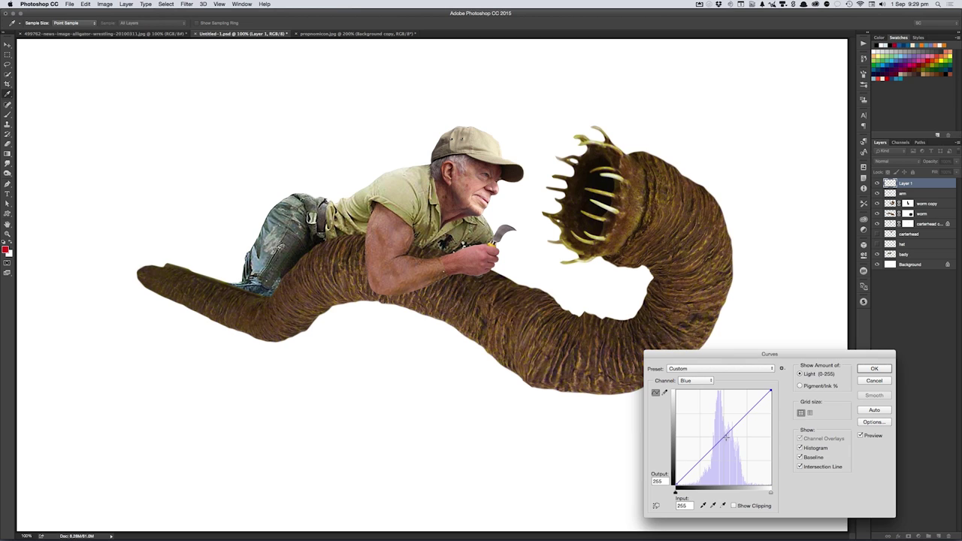
{"action": "left_click_drag", "start_coordinate": [723, 438], "coordinate": [724, 444]}
{"action": "key", "text": "alt+3"}
{"action": "key", "text": "alt+4"}
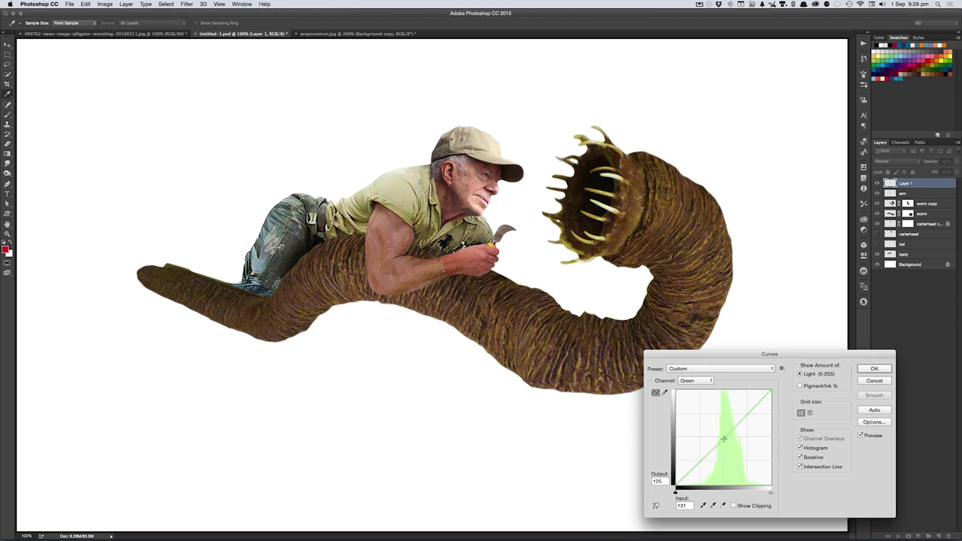
{"action": "key", "text": "alt+3"}
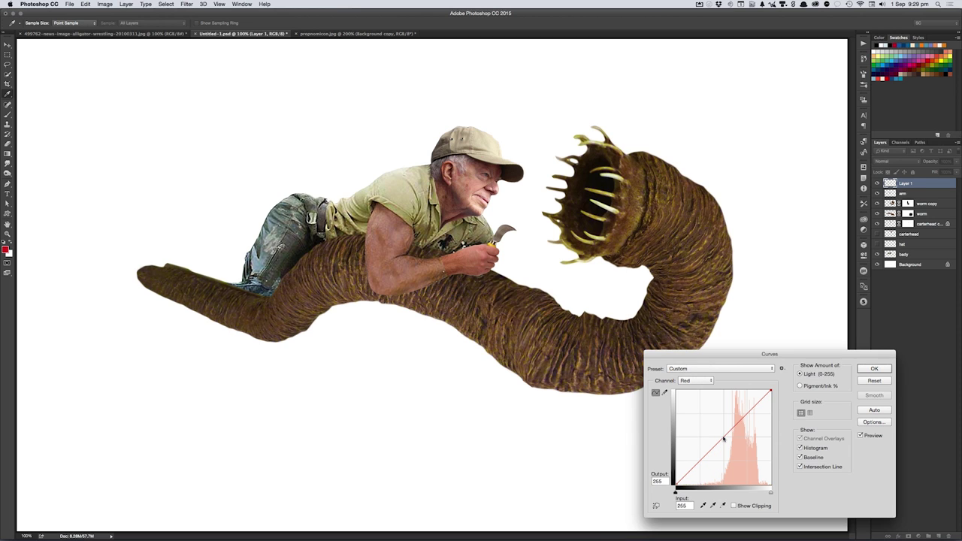
{"action": "key", "text": "alt+2"}
{"action": "key", "text": "Up"}
{"action": "key", "text": "Up"}
{"action": "key", "text": "Up"}
{"action": "left_click", "coordinate": [859, 368]}
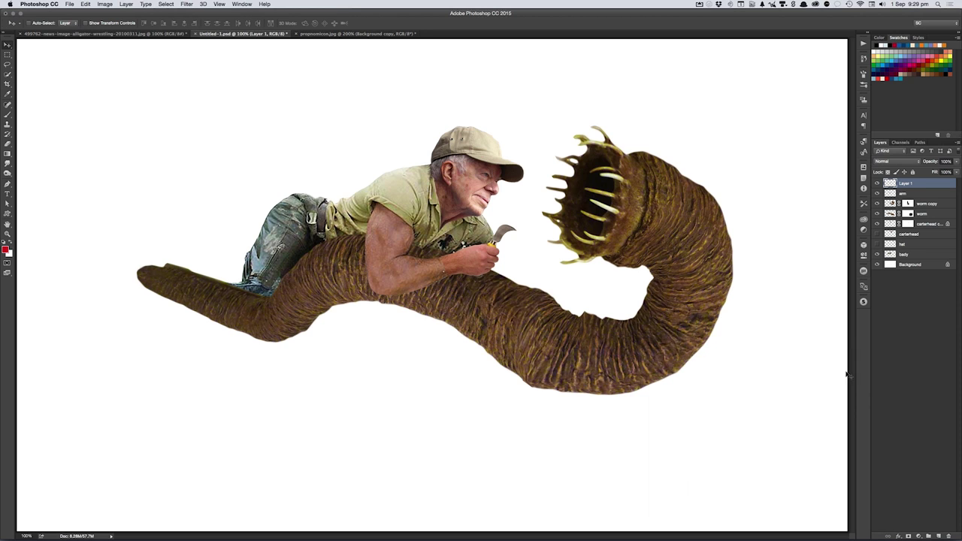
- Add a white layer mask to Layer 1 and paste a full-size hand copy as Layer 2
{"action": "key", "text": "ctrl+shift+m"}
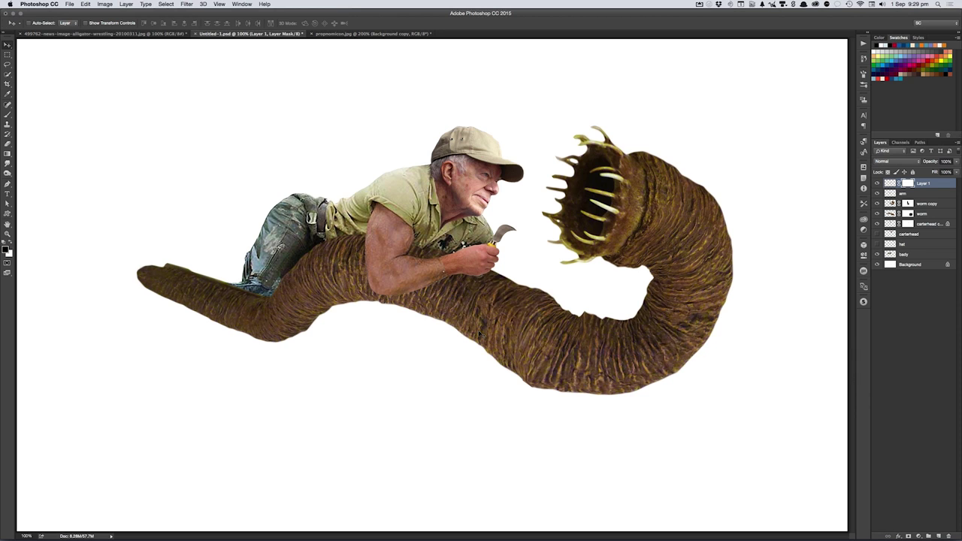
{"action": "key", "text": "b"}
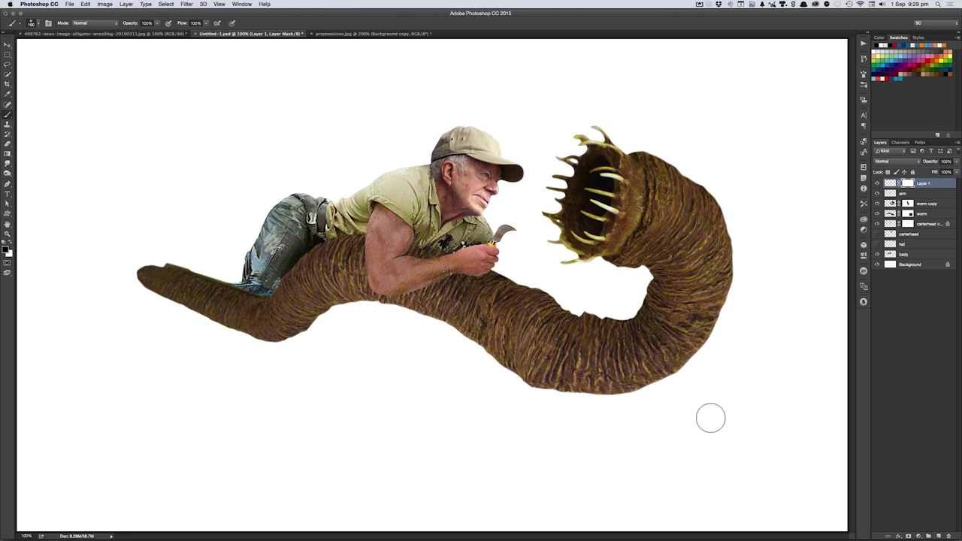
{"action": "key", "text": "v"}
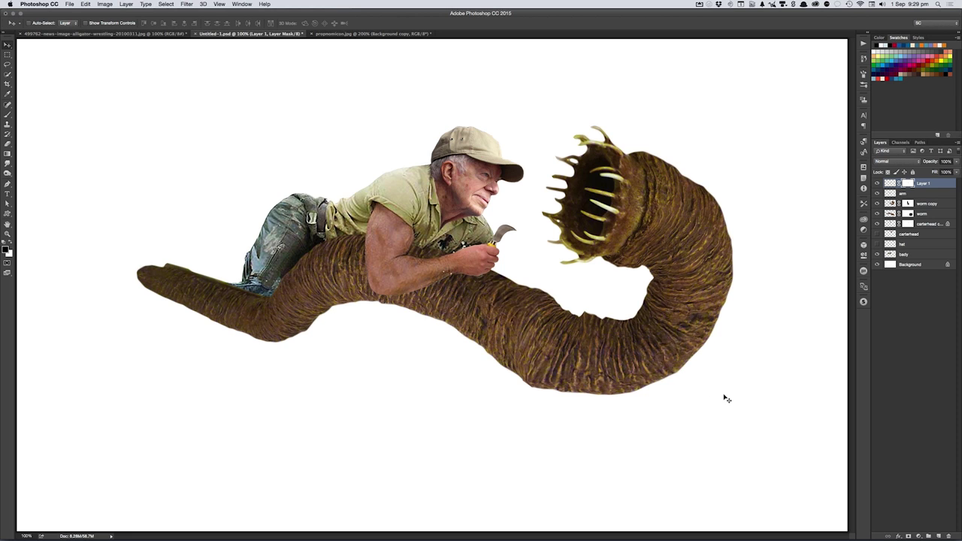
{"action": "key", "text": "b"}
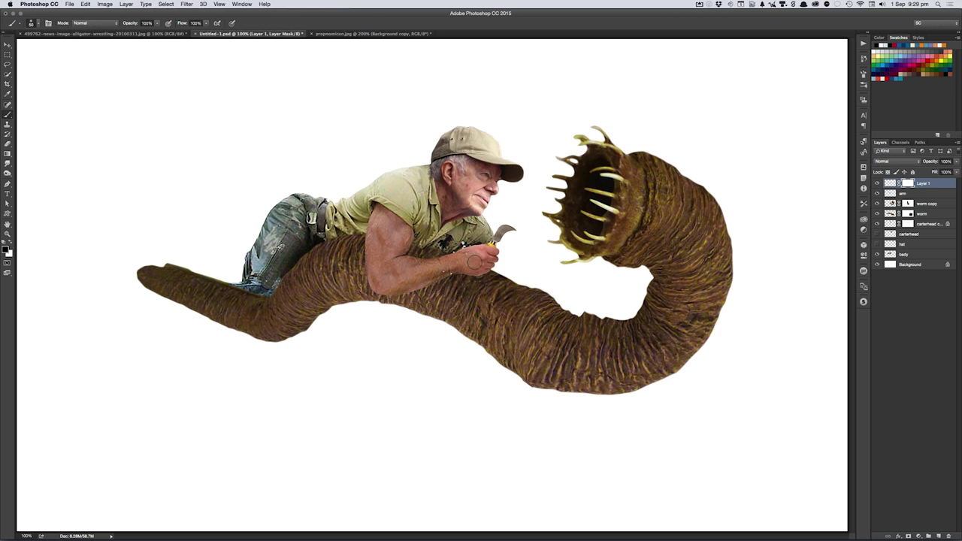
{"action": "key", "text": "x"}
{"action": "key", "text": "v"}
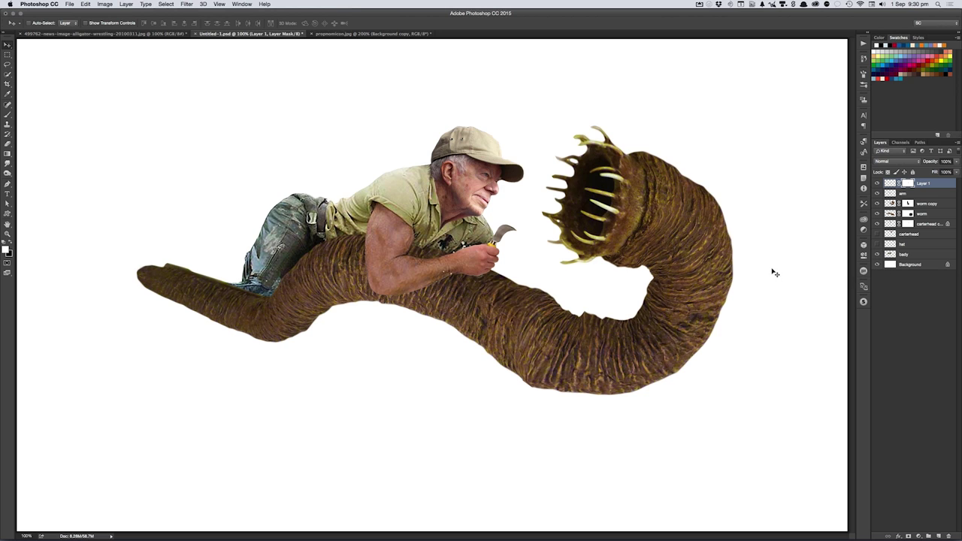
{"action": "key", "text": "ctrl+v"}
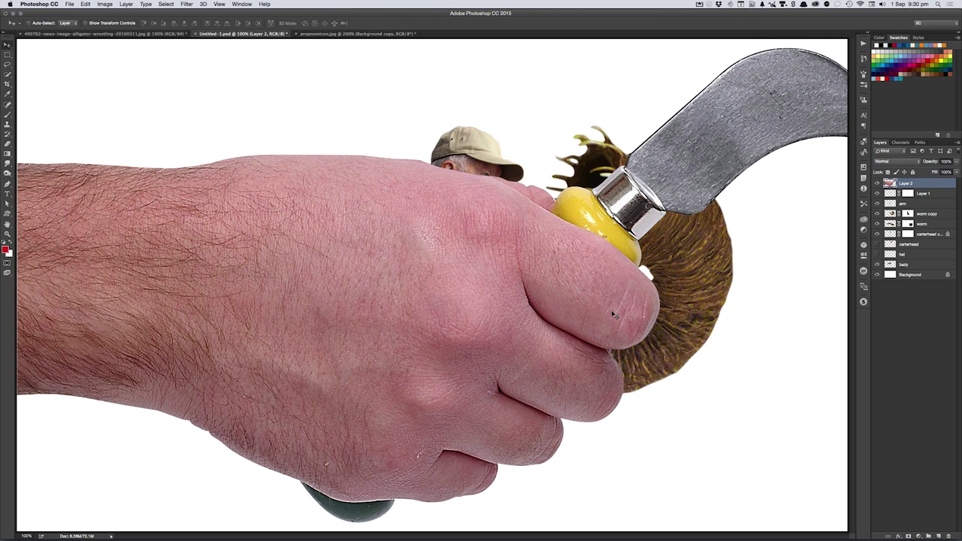
- Lasso the knife and move it onto its own layer named knife
{"action": "key", "text": "Down"}
{"action": "key", "text": "Down"}
{"action": "key", "text": "Down"}
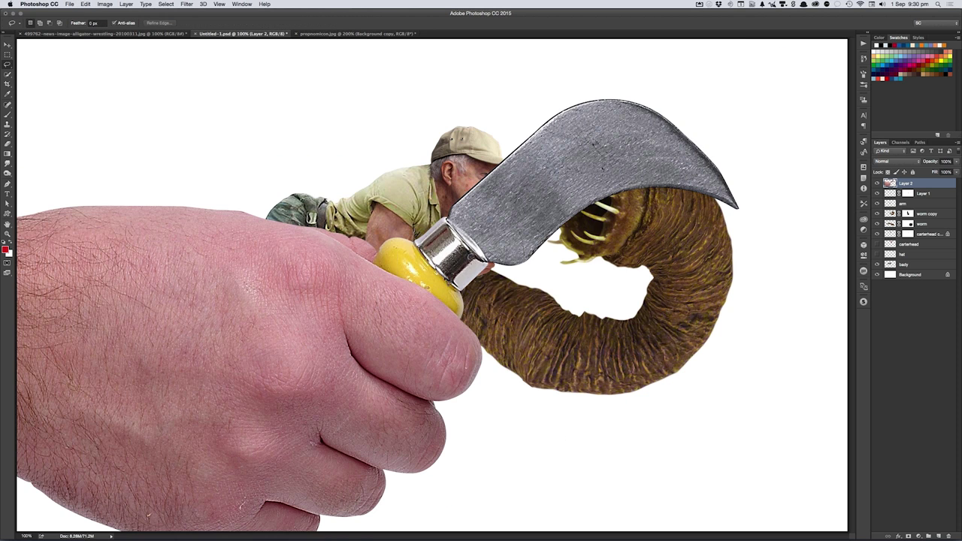
{"action": "left_click_drag", "start_coordinate": [461, 291], "coordinate": [508, 69]}
{"action": "key", "text": "ctrl+shift+n"}
{"action": "type", "text": "knife"}
{"action": "key", "text": "Return"}
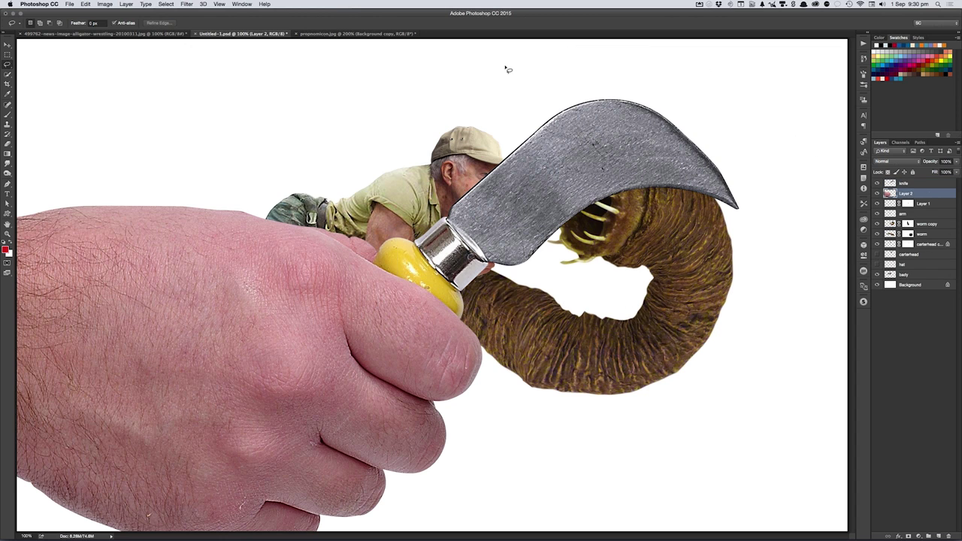
- Shrink the knife to under half its size and place it in the man's hand
{"action": "key", "text": "v"}
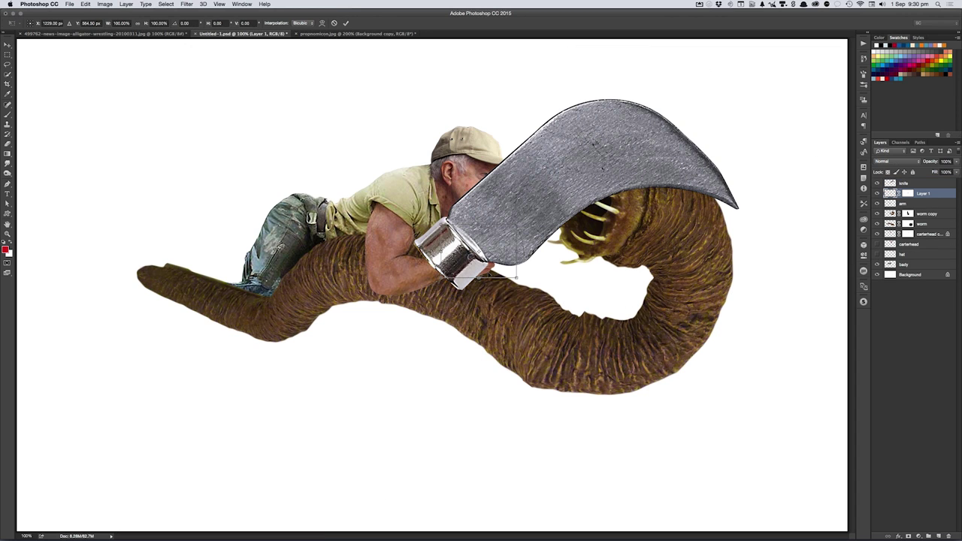
{"action": "left_click", "coordinate": [598, 178]}
{"action": "key", "text": "ctrl+t"}
{"action": "left_click_drag", "start_coordinate": [612, 157], "coordinate": [626, 150]}
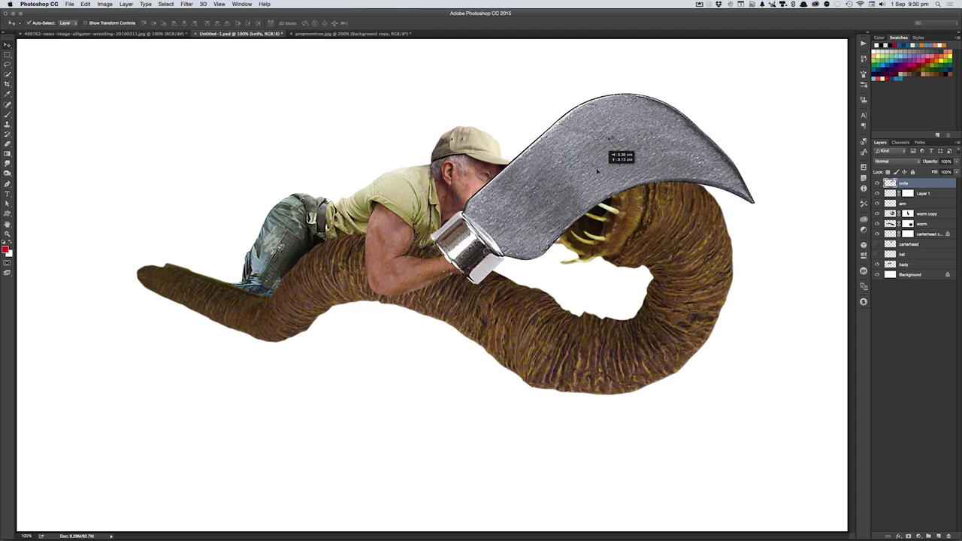
{"action": "left_click_drag", "start_coordinate": [753, 93], "coordinate": [655, 151]}
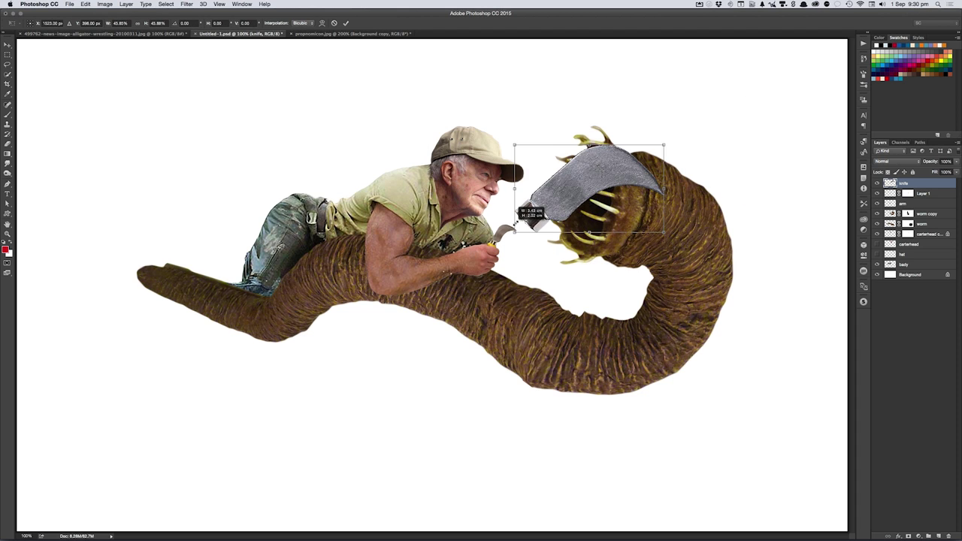
{"action": "mouse_move", "coordinate": [591, 189]}
{"action": "left_mouse_down"}
{"action": "mouse_move", "coordinate": [540, 216]}
{"action": "mouse_move", "coordinate": [589, 201]}
{"action": "mouse_move", "coordinate": [578, 242]}
{"action": "mouse_move", "coordinate": [548, 197]}
{"action": "mouse_move", "coordinate": [556, 218]}
{"action": "mouse_move", "coordinate": [524, 226]}
{"action": "left_mouse_up"}
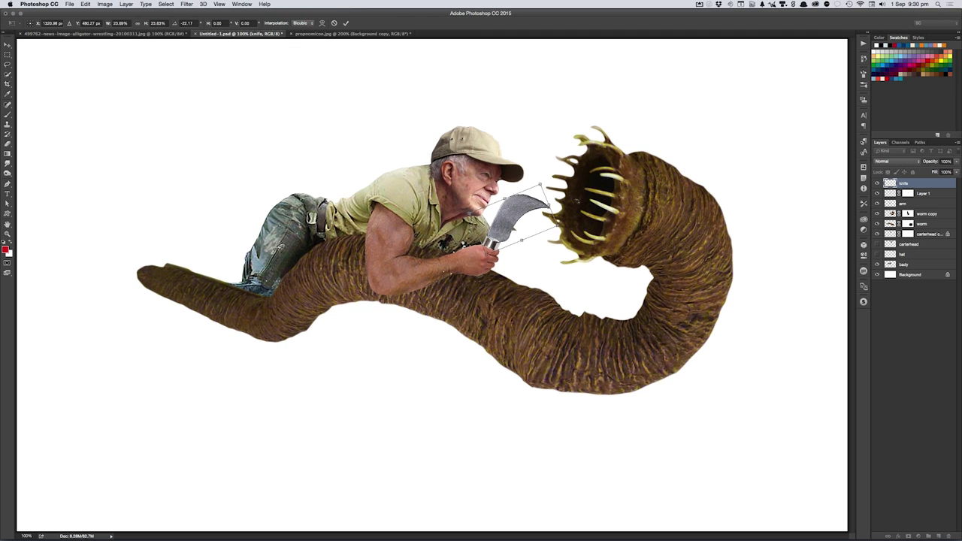
{"action": "key", "text": "Return"}
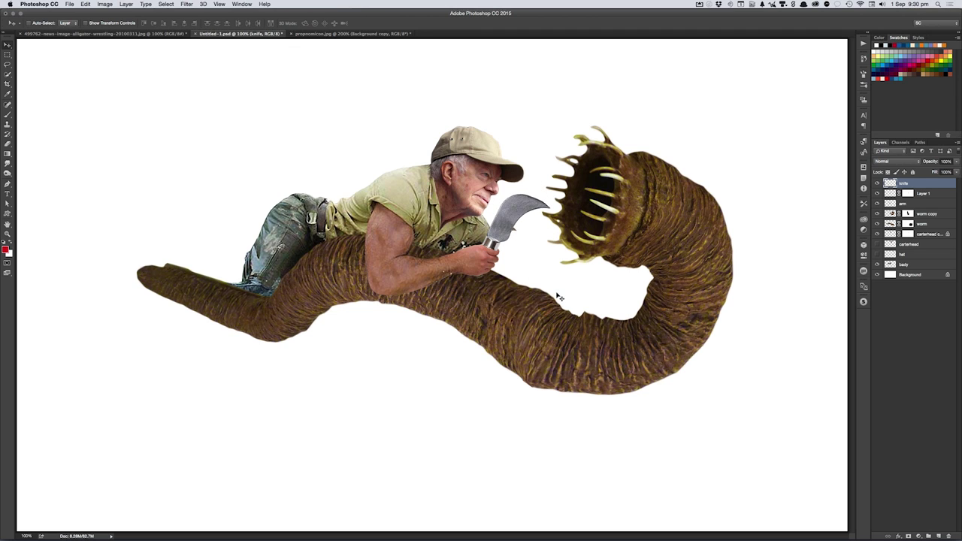
- Paint black on the knife's mask to hide the handle where it meets the hand
{"action": "key", "text": "b"}
{"action": "right_click", "coordinate": [482, 285]}
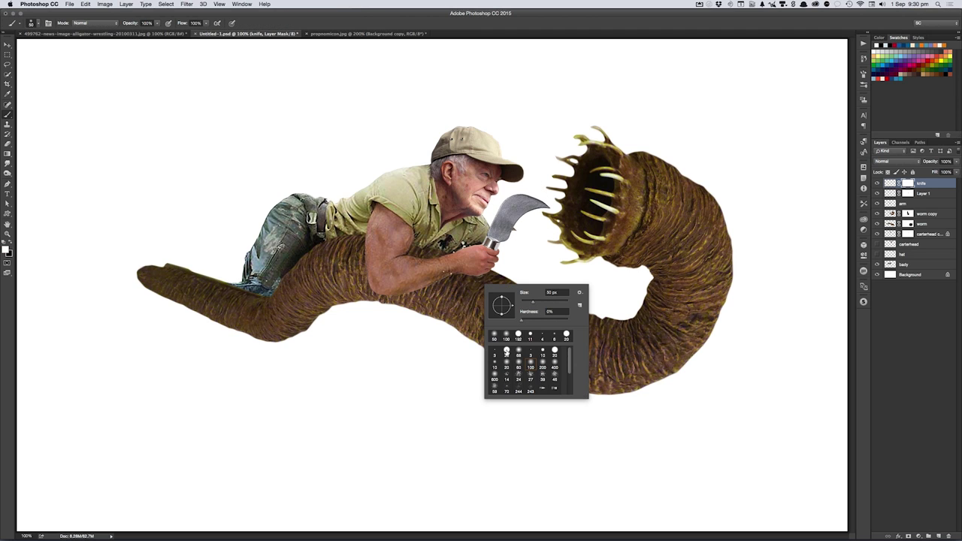
{"action": "left_click", "coordinate": [477, 250]}
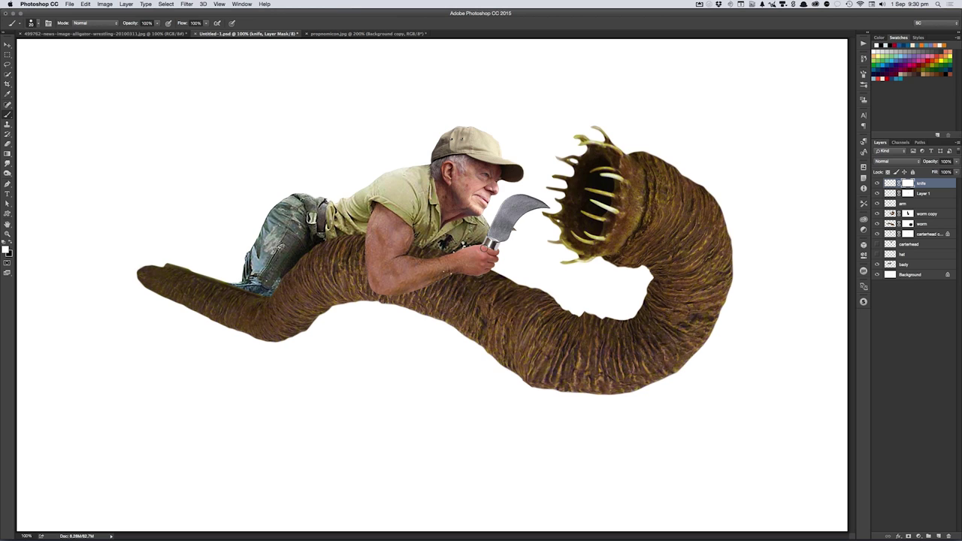
{"action": "key", "text": "x"}
{"action": "left_click_drag", "start_coordinate": [496, 256], "coordinate": [483, 244]}
{"action": "key", "text": "x"}
- Rename Layer 1 to hand and target its mask
{"action": "double_click", "coordinate": [891, 197]}
{"action": "key", "text": "Escape"}
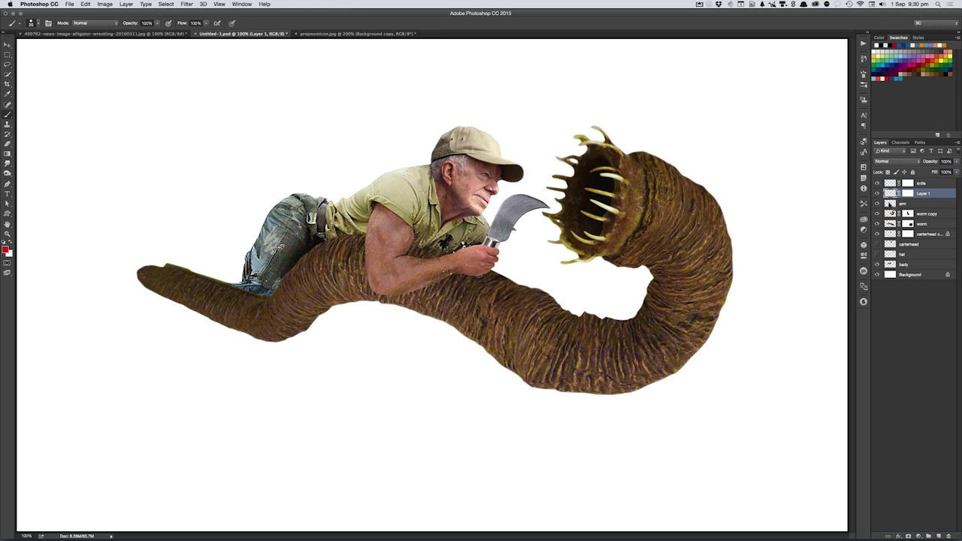
{"action": "double_click", "coordinate": [923, 193]}
{"action": "type", "text": "hand"}
{"action": "key", "text": "Return"}
{"action": "left_click", "coordinate": [908, 194]}
{"action": "key", "text": "x"}
{"action": "key", "text": "v"}
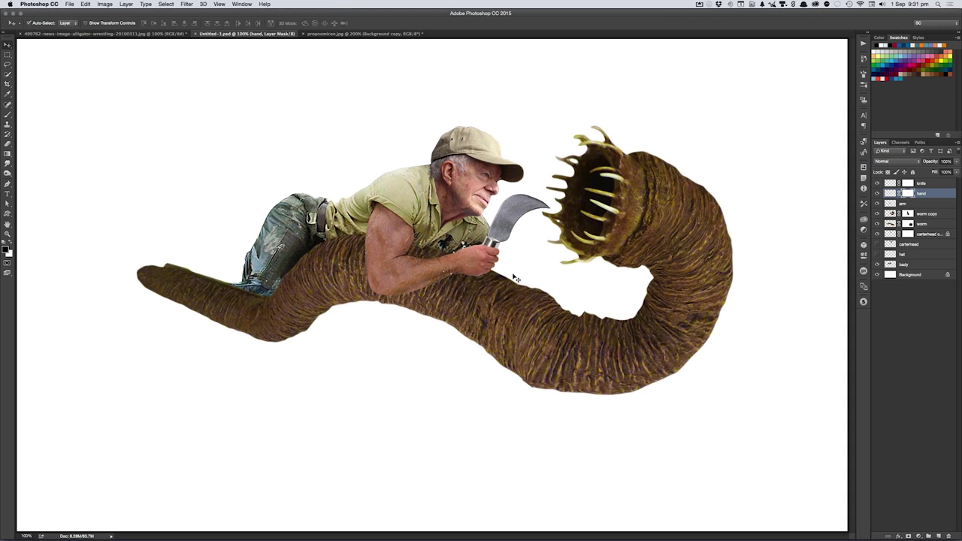
{"action": "key", "text": "super+Tab"}
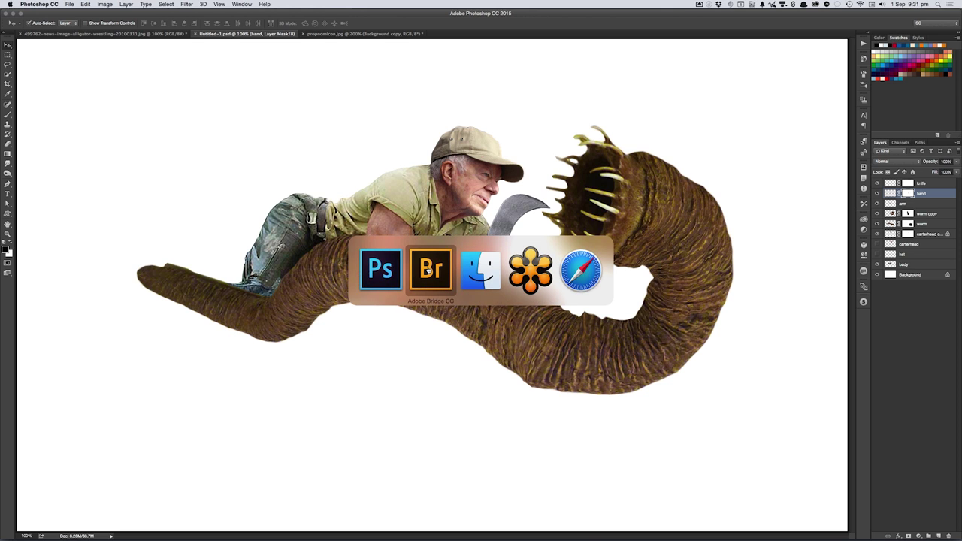
- Open 2015-08-31_17-36-43.png from Bridge's Worm folder as a Photoshop document
{"action": "left_click", "coordinate": [428, 269]}
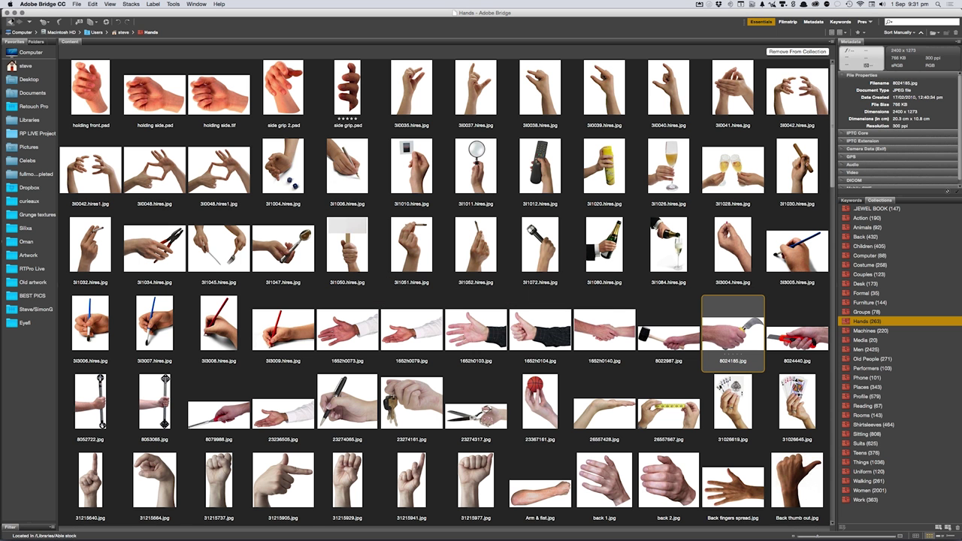
{"action": "left_click", "coordinate": [11, 21]}
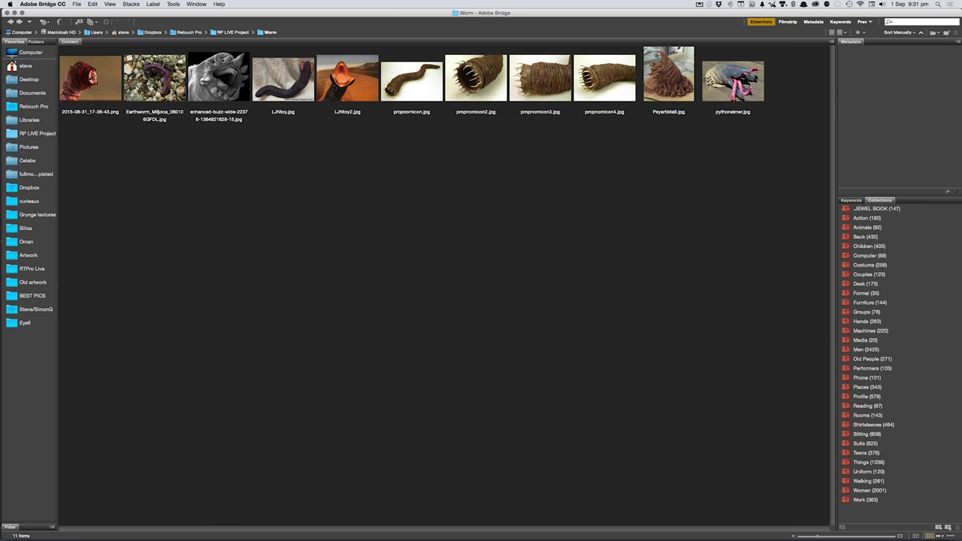
{"action": "left_click", "coordinate": [352, 90]}
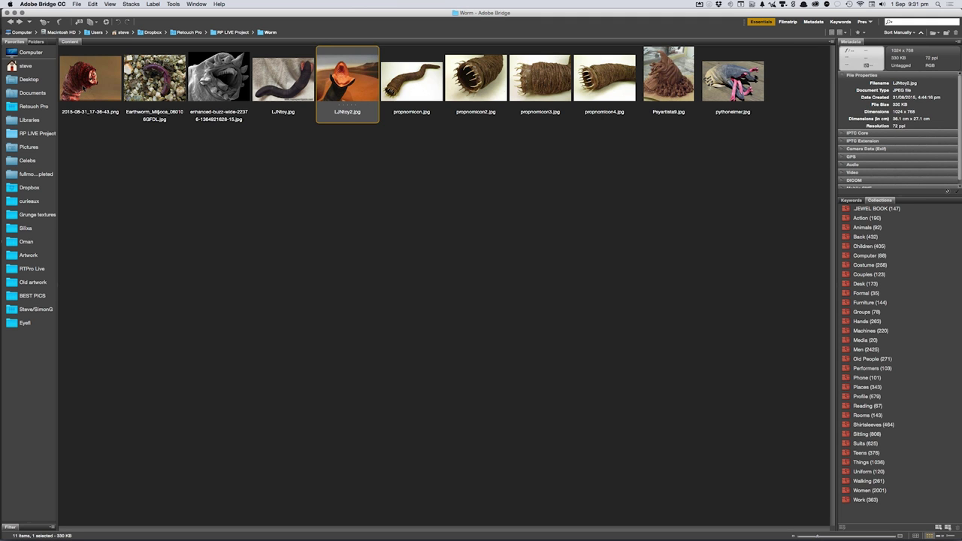
{"action": "key", "text": "Home"}
{"action": "double_click", "coordinate": [81, 87]}
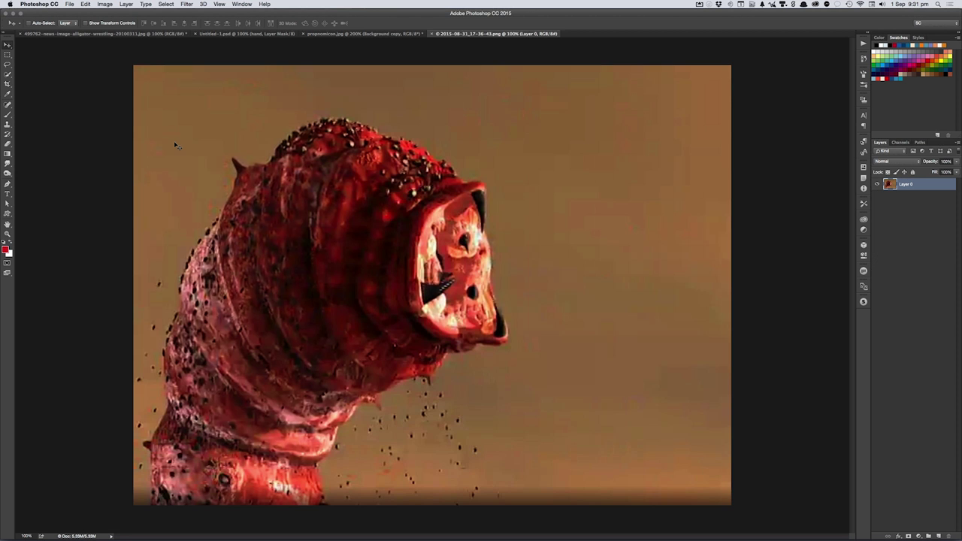
- Quick-select the brown background and invert the selection to the worm
{"action": "key", "text": "w"}
{"action": "left_click_drag", "start_coordinate": [315, 100], "coordinate": [569, 295]}
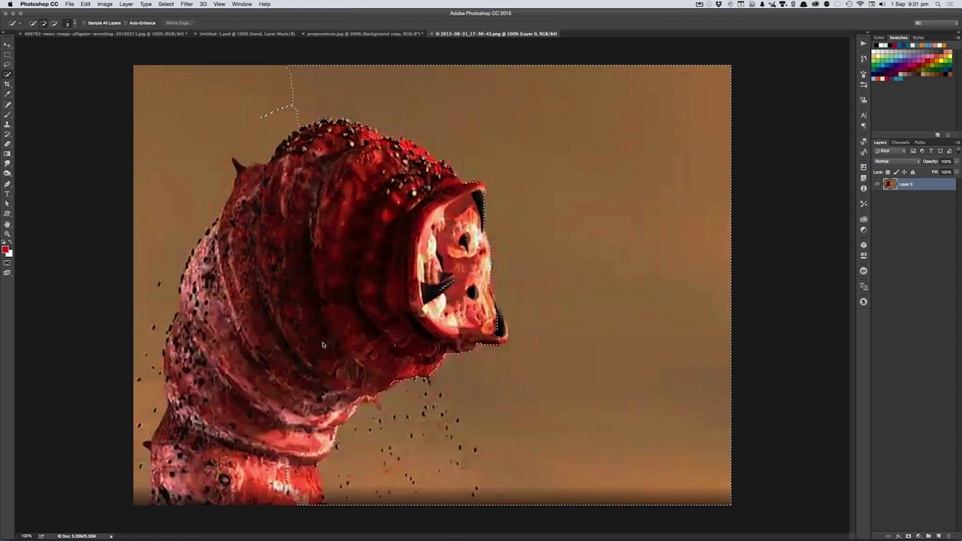
{"action": "left_click", "coordinate": [182, 164]}
{"action": "key", "text": "ctrl+shift+i"}
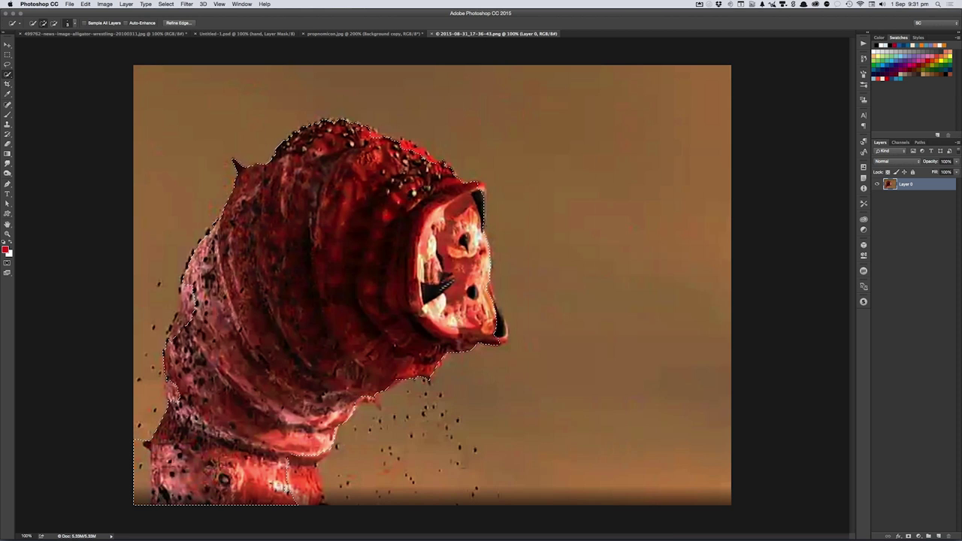
- Refine the selection edge with Smooth 18 and Shift Edge -22, output as Selection
{"action": "key", "text": "ctrl+alt+r"}
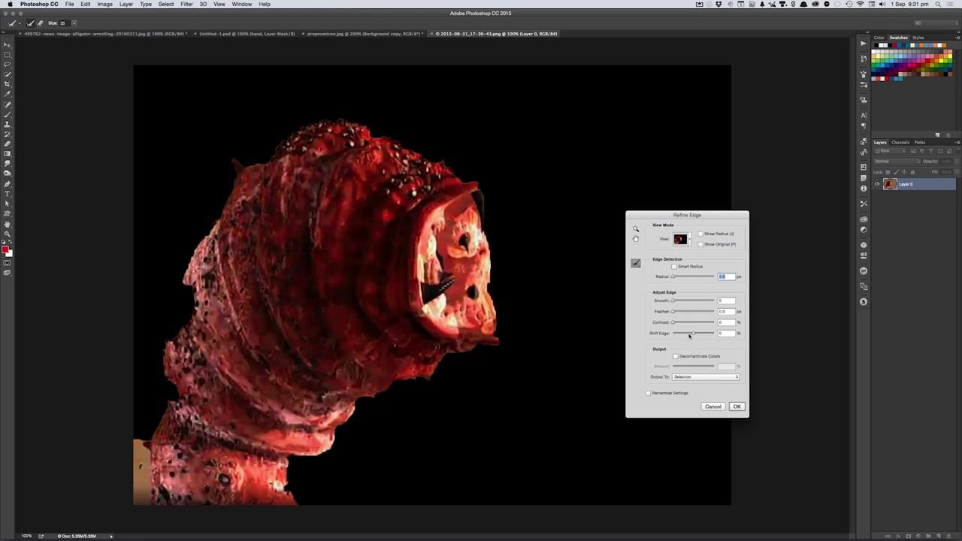
{"action": "left_click_drag", "start_coordinate": [691, 335], "coordinate": [687, 336]}
{"action": "left_click", "coordinate": [680, 302]}
{"action": "left_click", "coordinate": [702, 378]}
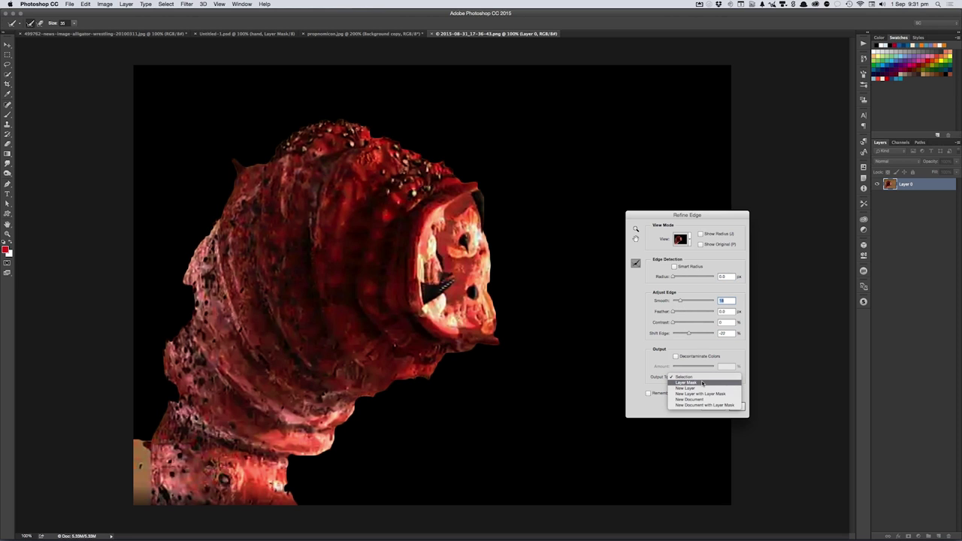
{"action": "left_click", "coordinate": [761, 380]}
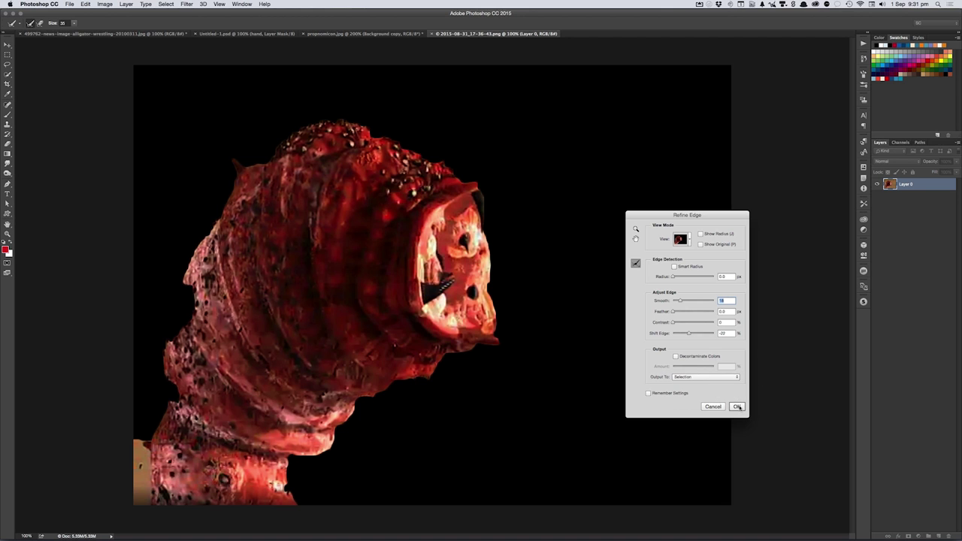
{"action": "left_click", "coordinate": [737, 406]}
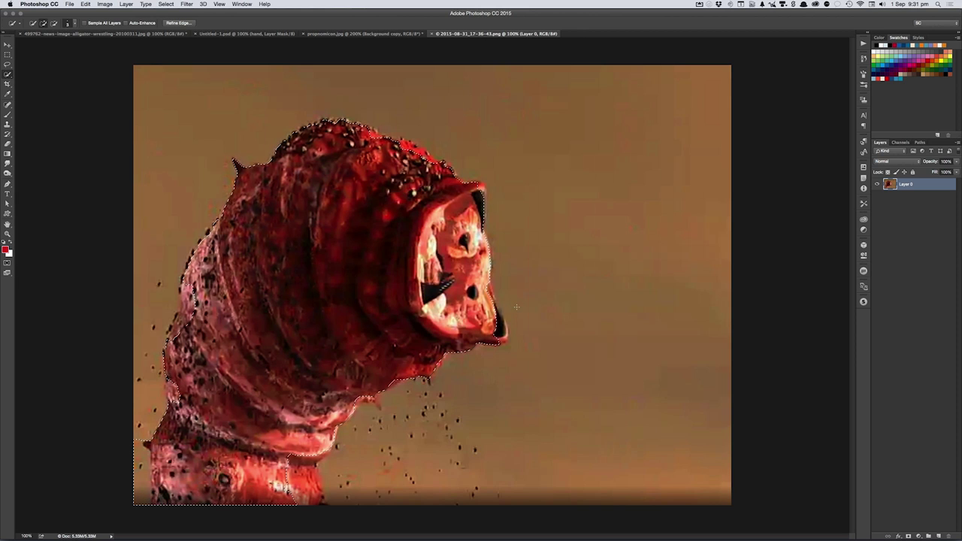
- Touch up the worm selection in Quick Mask along the mouth, head and neck edges
{"action": "key", "text": "q"}
{"action": "key", "text": "b"}
{"action": "right_click", "coordinate": [397, 222]}
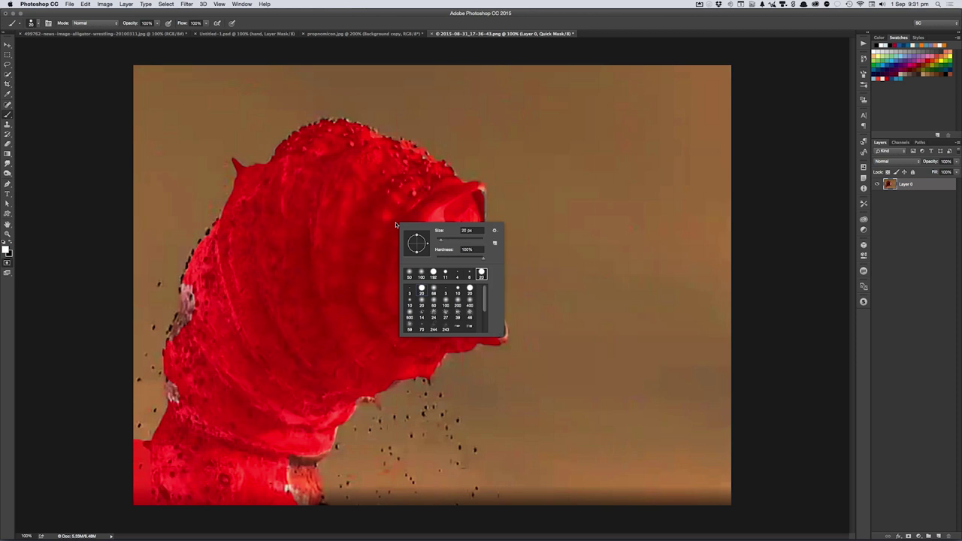
{"action": "key", "text": "Escape"}
{"action": "key", "text": "x"}
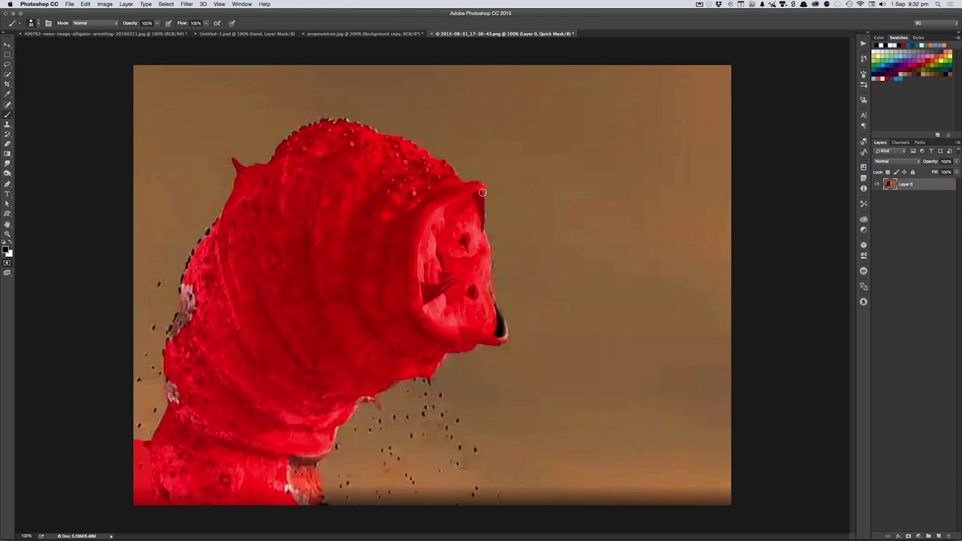
{"action": "mouse_move", "coordinate": [478, 206]}
{"action": "left_mouse_down"}
{"action": "mouse_move", "coordinate": [481, 278]}
{"action": "mouse_move", "coordinate": [496, 310]}
{"action": "mouse_move", "coordinate": [489, 336]}
{"action": "mouse_move", "coordinate": [501, 341]}
{"action": "mouse_move", "coordinate": [481, 268]}
{"action": "left_mouse_up"}
{"action": "mouse_move", "coordinate": [224, 221]}
{"action": "left_mouse_down"}
{"action": "mouse_move", "coordinate": [186, 280]}
{"action": "mouse_move", "coordinate": [176, 327]}
{"action": "mouse_move", "coordinate": [190, 291]}
{"action": "left_mouse_up"}
{"action": "left_click_drag", "start_coordinate": [347, 410], "coordinate": [376, 395]}
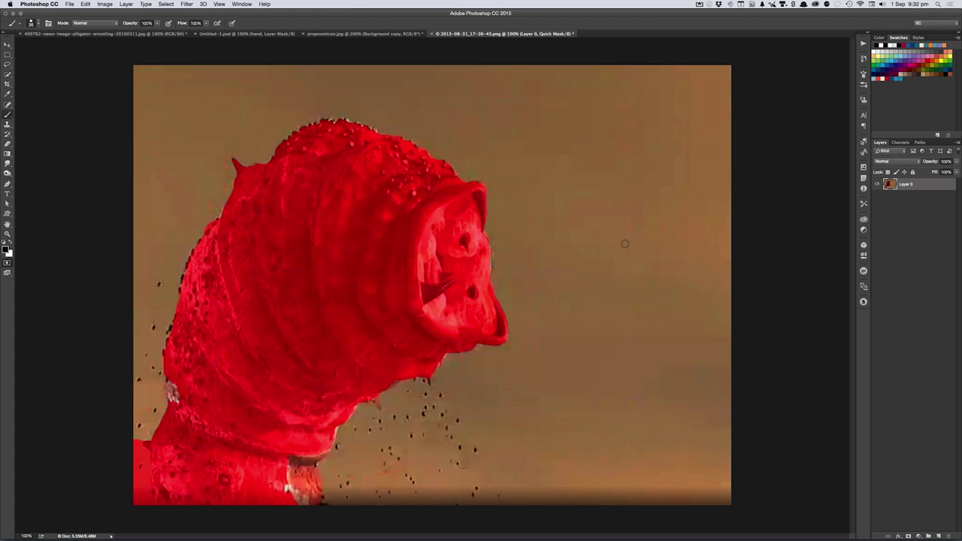
{"action": "key", "text": "q"}
- Lasso around the worm's neck and head, then close the screenshot without saving
{"action": "key", "text": "l"}
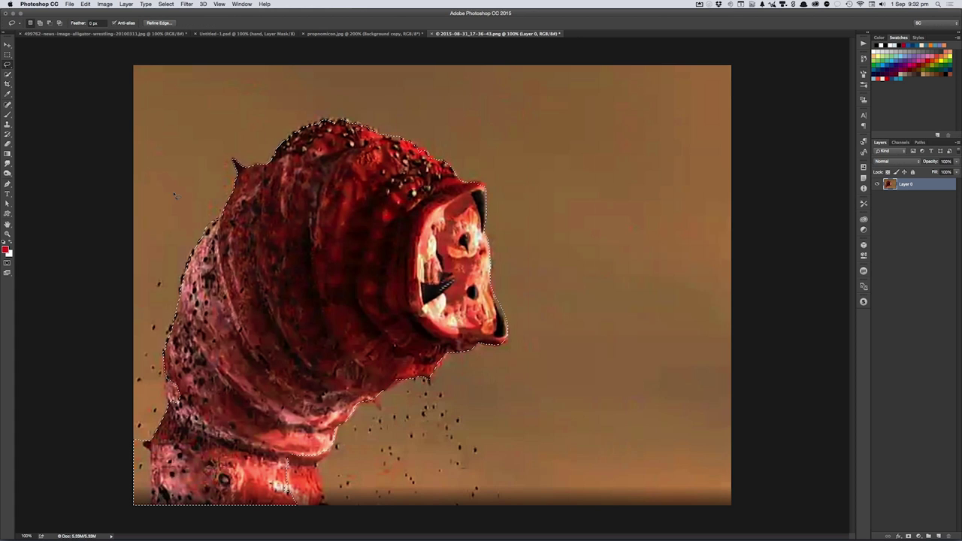
{"action": "left_click_drag", "start_coordinate": [179, 395], "coordinate": [282, 448]}
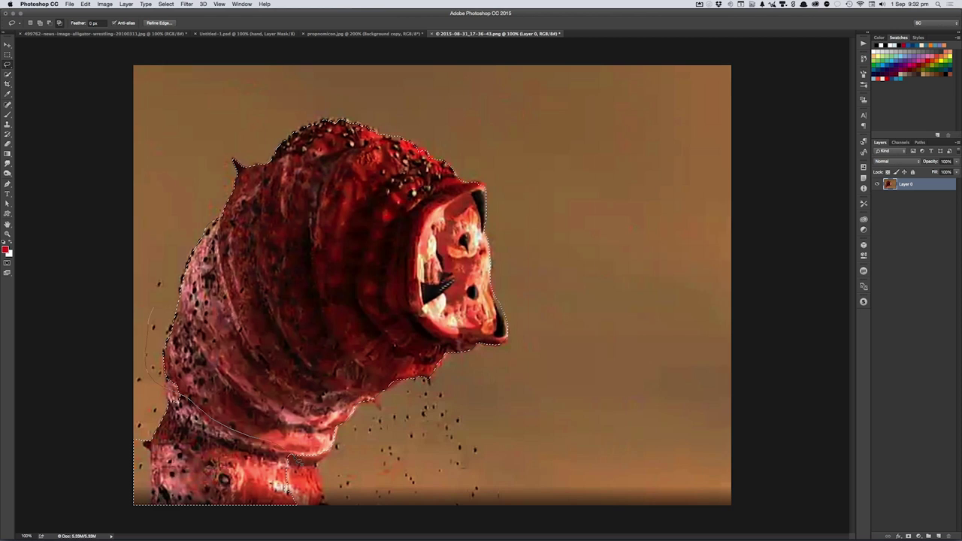
{"action": "mouse_move", "coordinate": [541, 408]}
{"action": "left_mouse_down"}
{"action": "mouse_move", "coordinate": [590, 256]}
{"action": "mouse_move", "coordinate": [485, 112]}
{"action": "mouse_move", "coordinate": [296, 77]}
{"action": "mouse_move", "coordinate": [163, 178]}
{"action": "mouse_move", "coordinate": [170, 383]}
{"action": "left_mouse_up"}
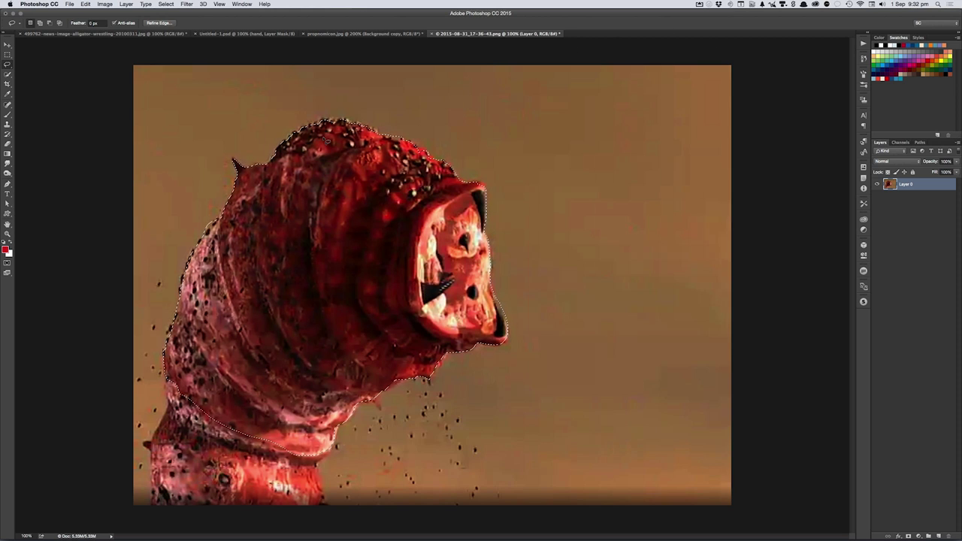
{"action": "key", "text": "super+w"}
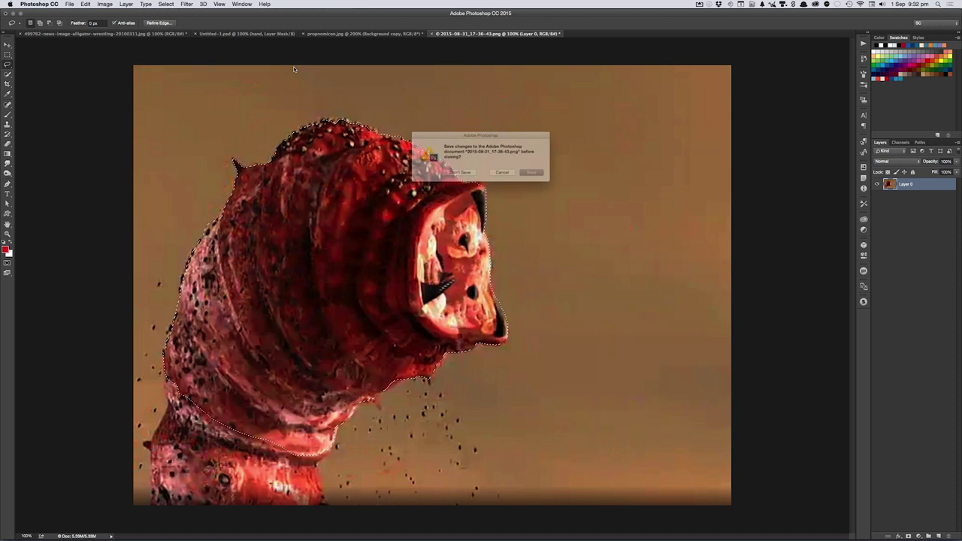
{"action": "key", "text": "super+d"}
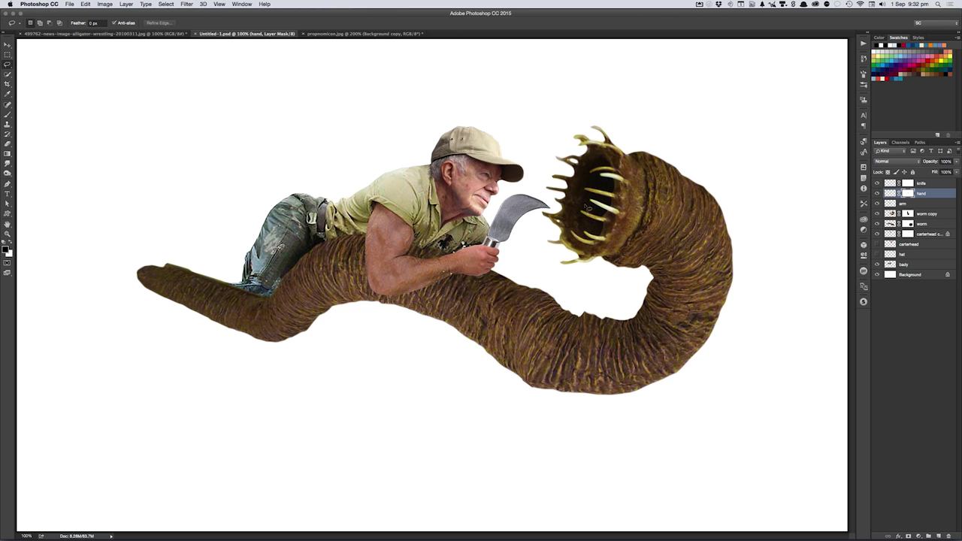
- On the worm copy layer, select everything except the dark mouth interior
{"action": "key", "text": "w"}
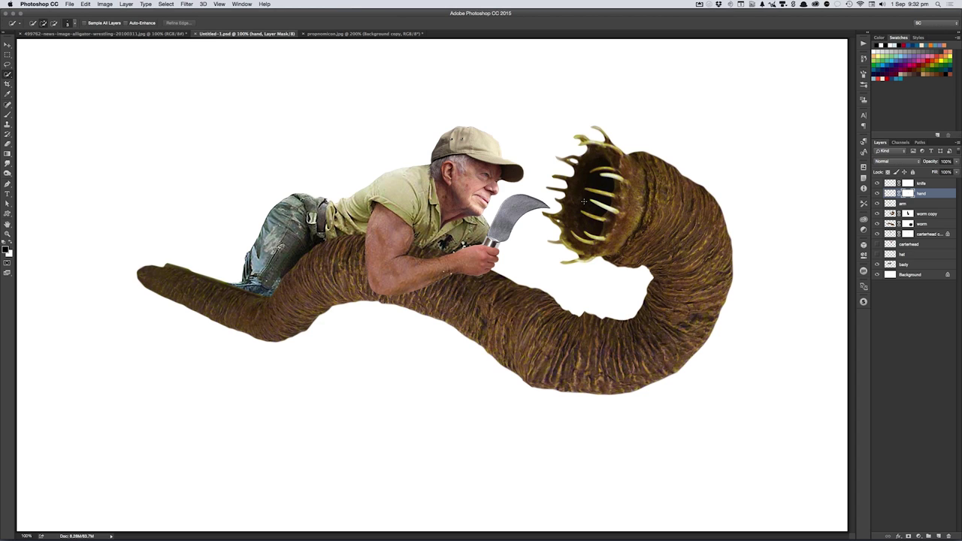
{"action": "right_click", "coordinate": [601, 209], "text": "super"}
{"action": "left_click", "coordinate": [605, 210]}
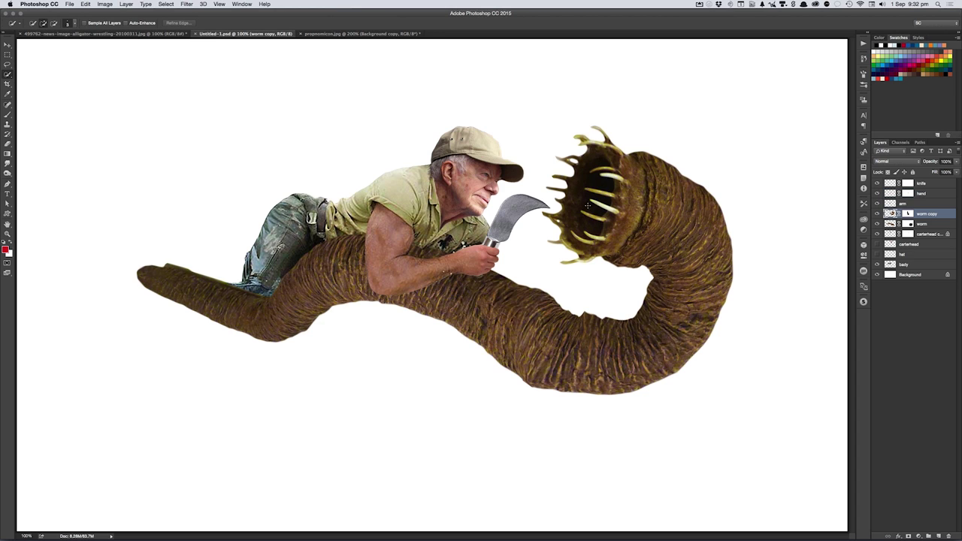
{"action": "key", "text": "shift+w"}
{"action": "left_click", "coordinate": [580, 205]}
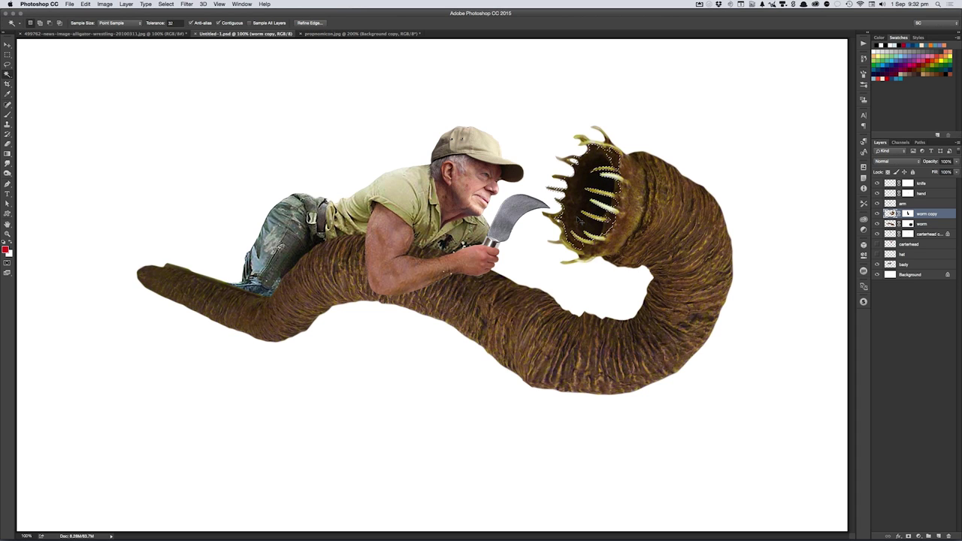
{"action": "key", "text": "ctrl+shift+i"}
- Lasso around the worm's head and teeth and copy it to a new layer named teeth
{"action": "key", "text": "l"}
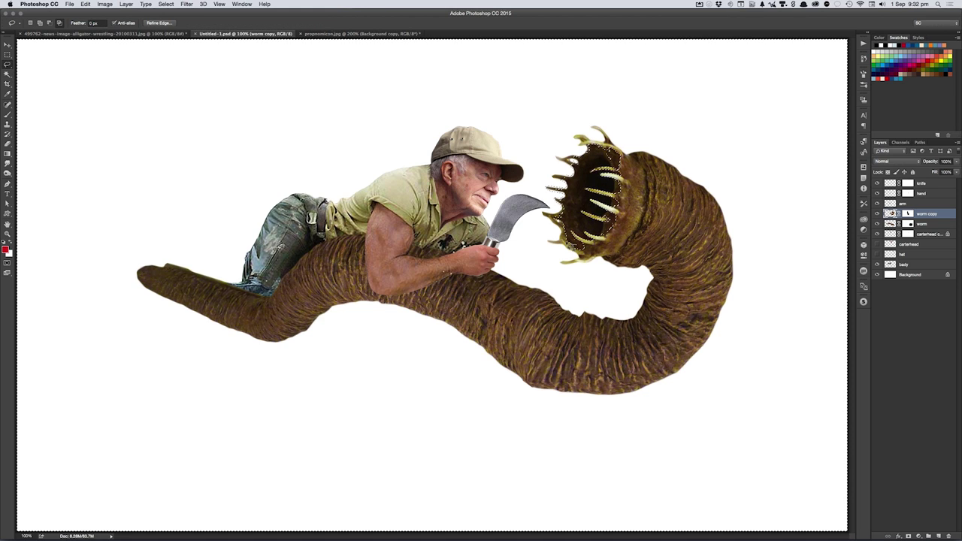
{"action": "mouse_move", "coordinate": [557, 242]}
{"action": "left_mouse_down"}
{"action": "mouse_move", "coordinate": [563, 281]}
{"action": "mouse_move", "coordinate": [635, 308]}
{"action": "mouse_move", "coordinate": [684, 311]}
{"action": "mouse_move", "coordinate": [777, 217]}
{"action": "mouse_move", "coordinate": [660, 102]}
{"action": "mouse_move", "coordinate": [585, 104]}
{"action": "mouse_move", "coordinate": [594, 140]}
{"action": "left_mouse_up"}
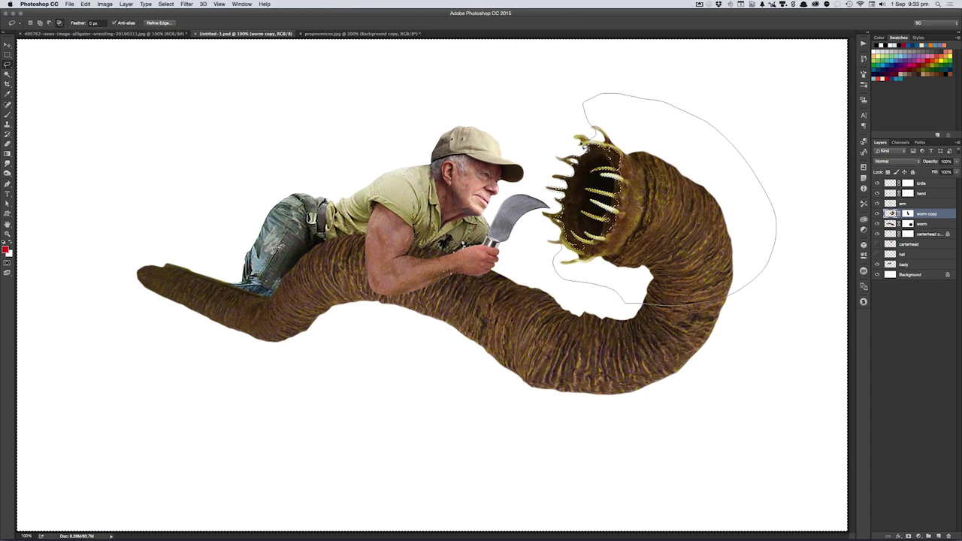
{"action": "mouse_move", "coordinate": [594, 140]}
{"action": "left_mouse_down"}
{"action": "mouse_move", "coordinate": [614, 165]}
{"action": "mouse_move", "coordinate": [587, 189]}
{"action": "mouse_move", "coordinate": [570, 230]}
{"action": "mouse_move", "coordinate": [576, 245]}
{"action": "left_mouse_up"}
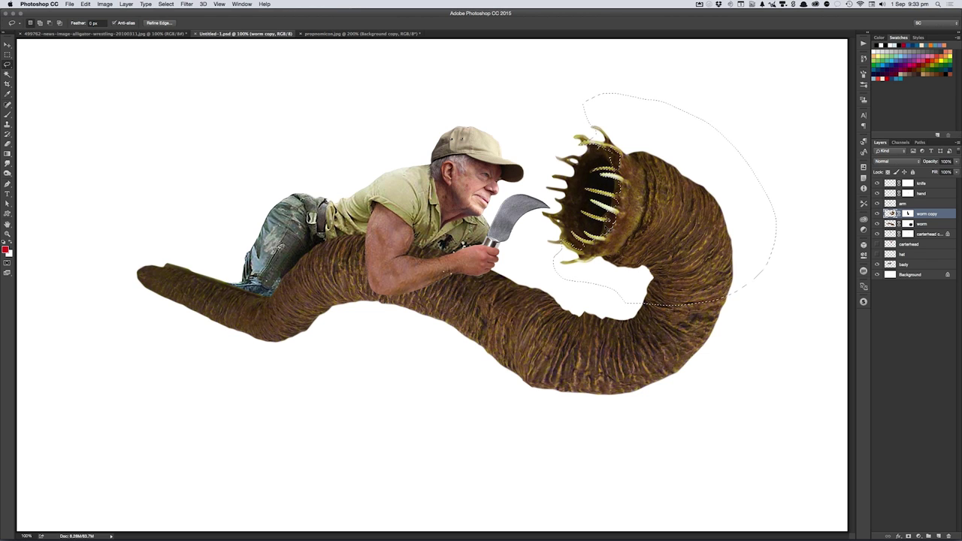
{"action": "key", "text": "shift"}
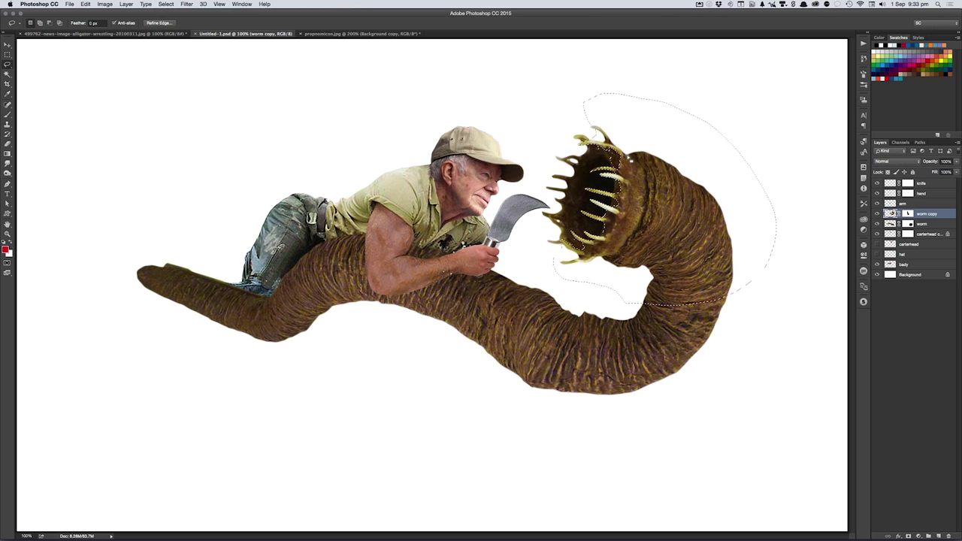
{"action": "key", "text": "shift"}
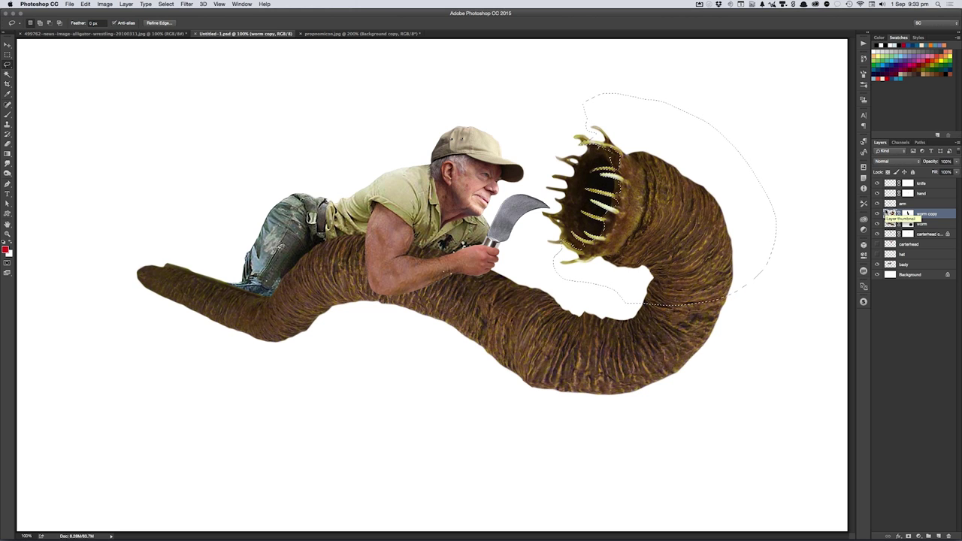
{"action": "key", "text": "ctrl+shift+n"}
{"action": "type", "text": "teeth"}
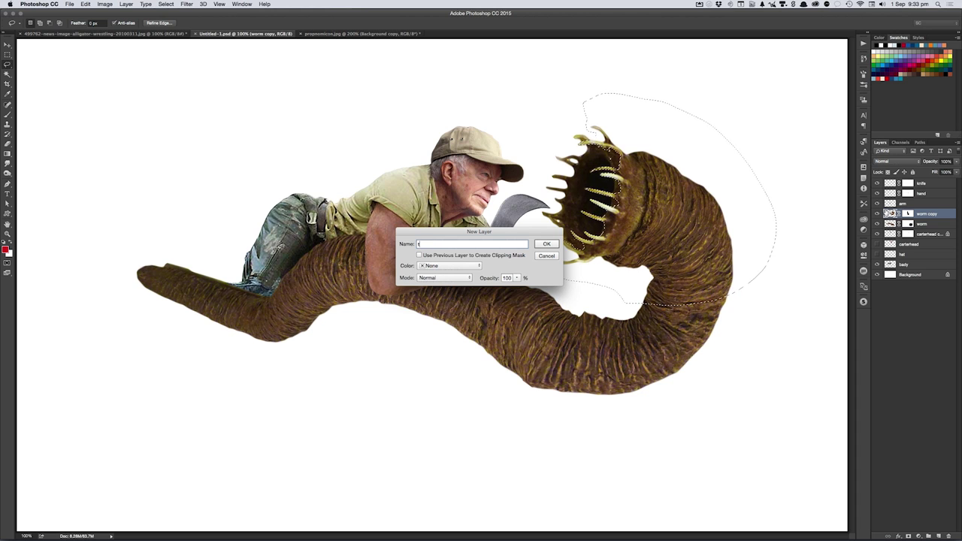
{"action": "key", "text": "Return"}
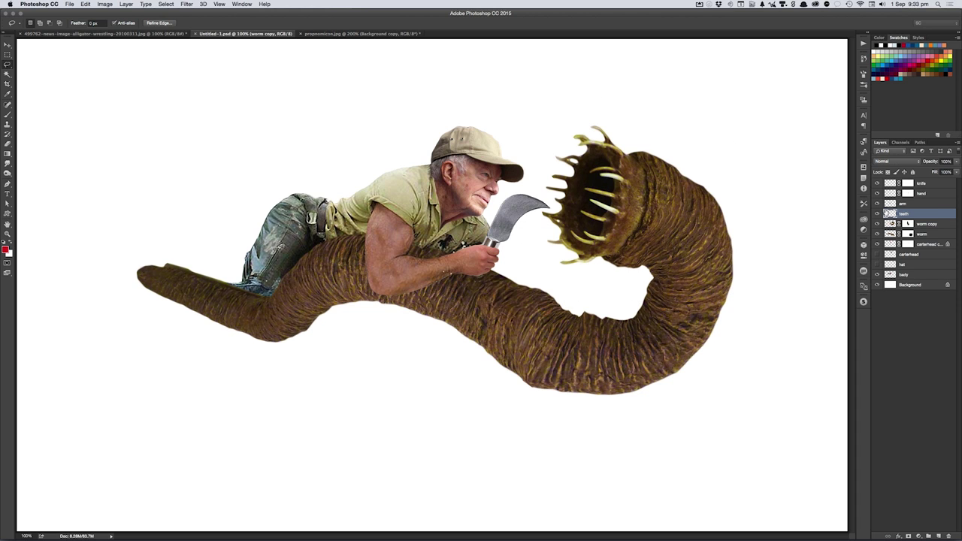
- Paste the red creature, flip it horizontally, and place it beneath the teeth layer
{"action": "key", "text": "ctrl+v"}
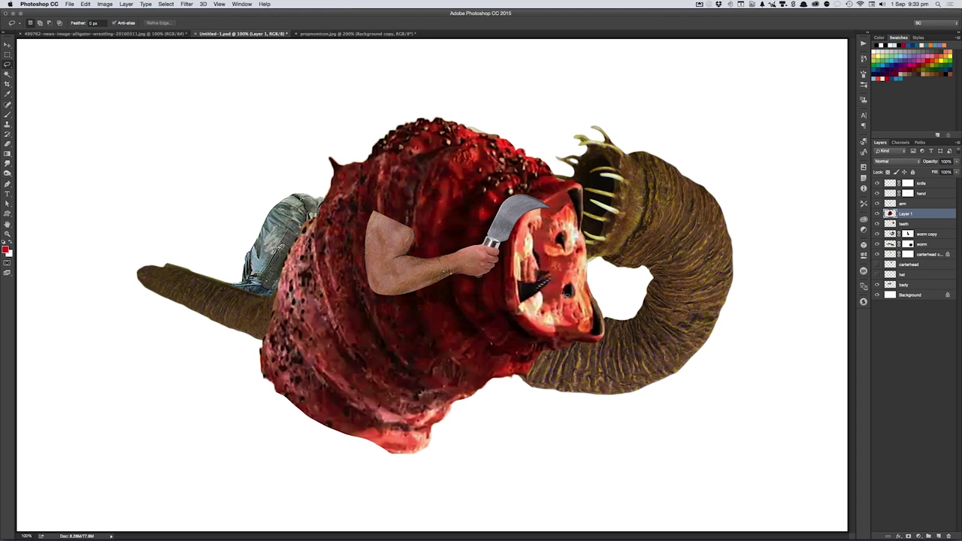
{"action": "key", "text": "ctrl+shift+h"}
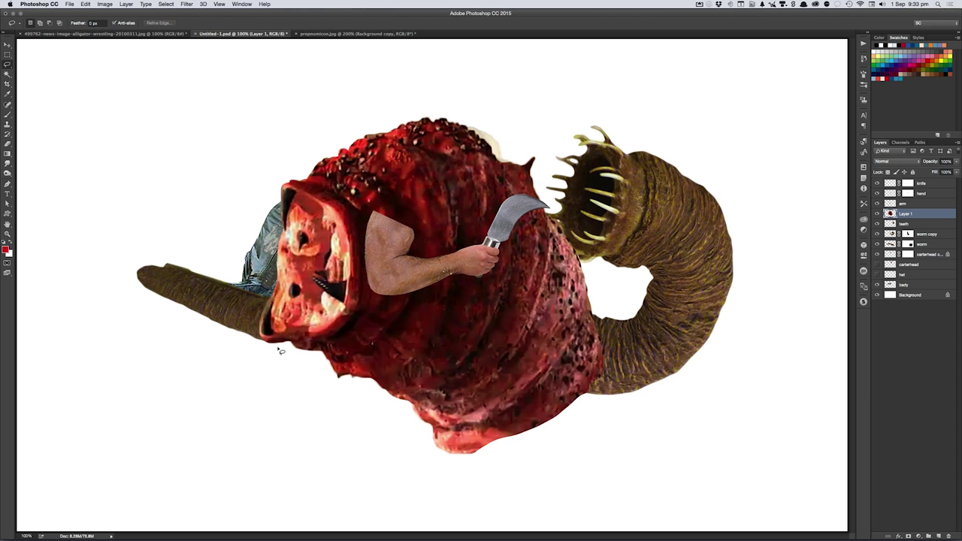
{"action": "key", "text": "ctrl+bracketleft"}
- Shrink the creature to about 32.67%, tilt it roughly -9 degrees, and fit it inside the mouth
{"action": "key", "text": "ctrl+t"}
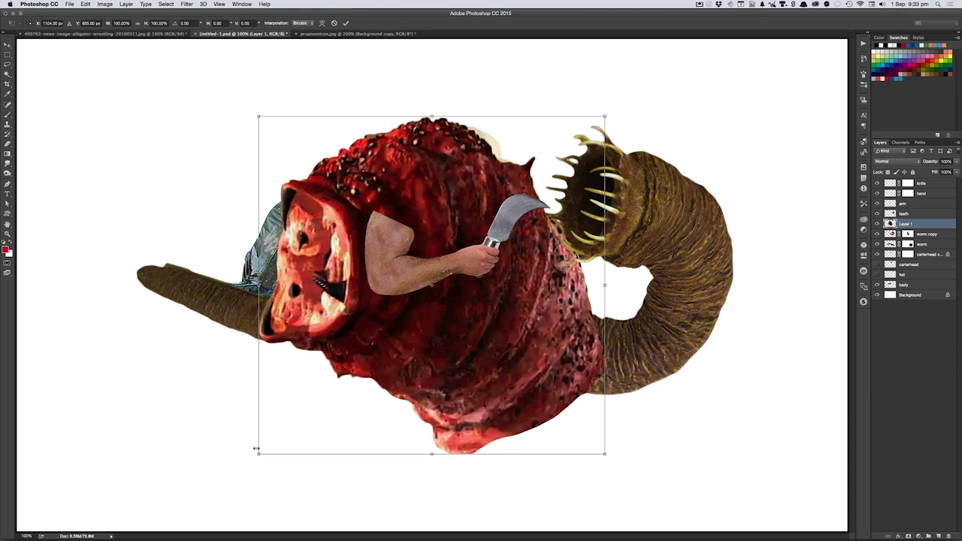
{"action": "left_click_drag", "start_coordinate": [296, 424], "coordinate": [527, 245]}
{"action": "left_click_drag", "start_coordinate": [551, 168], "coordinate": [604, 198]}
{"action": "left_click_drag", "start_coordinate": [763, 226], "coordinate": [762, 215]}
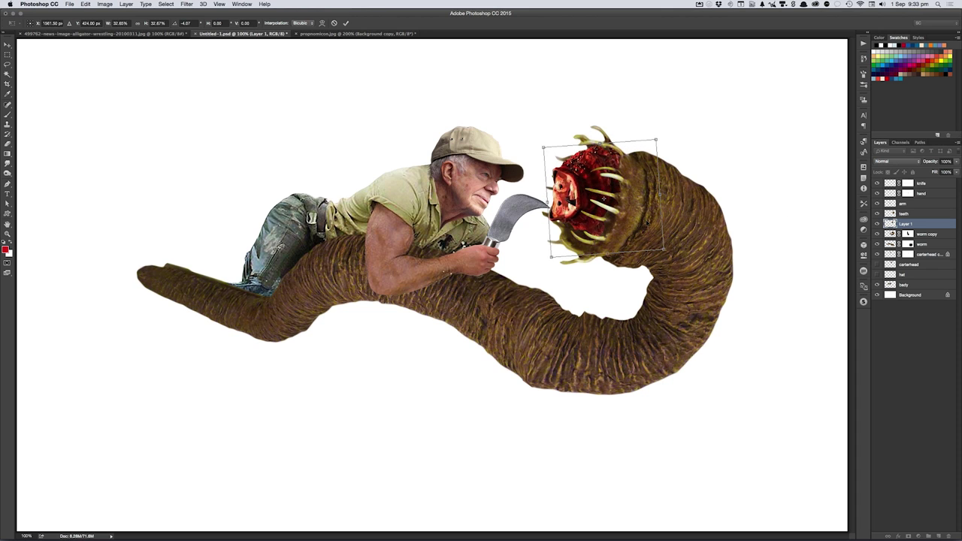
{"action": "left_click_drag", "start_coordinate": [649, 217], "coordinate": [655, 228]}
{"action": "left_click_drag", "start_coordinate": [744, 218], "coordinate": [742, 205]}
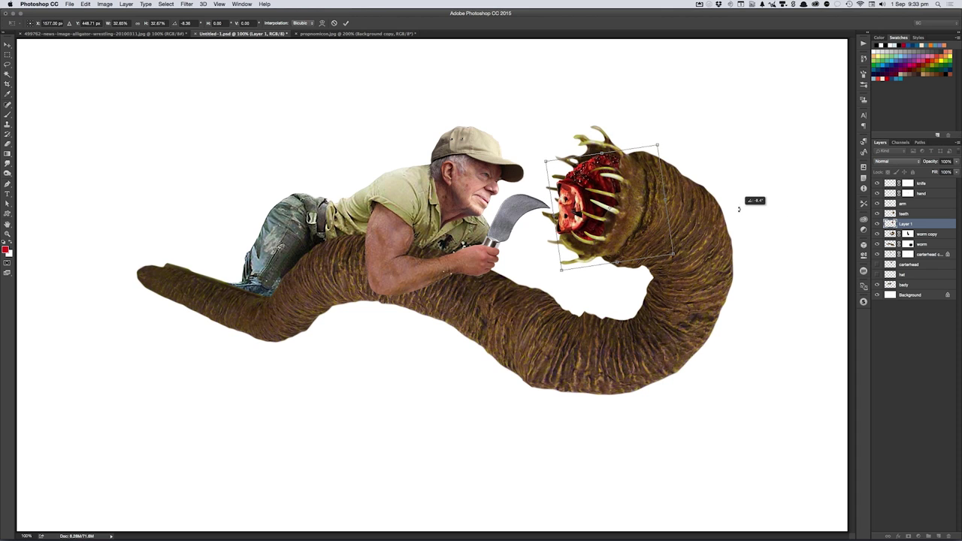
{"action": "left_click_drag", "start_coordinate": [661, 226], "coordinate": [664, 229]}
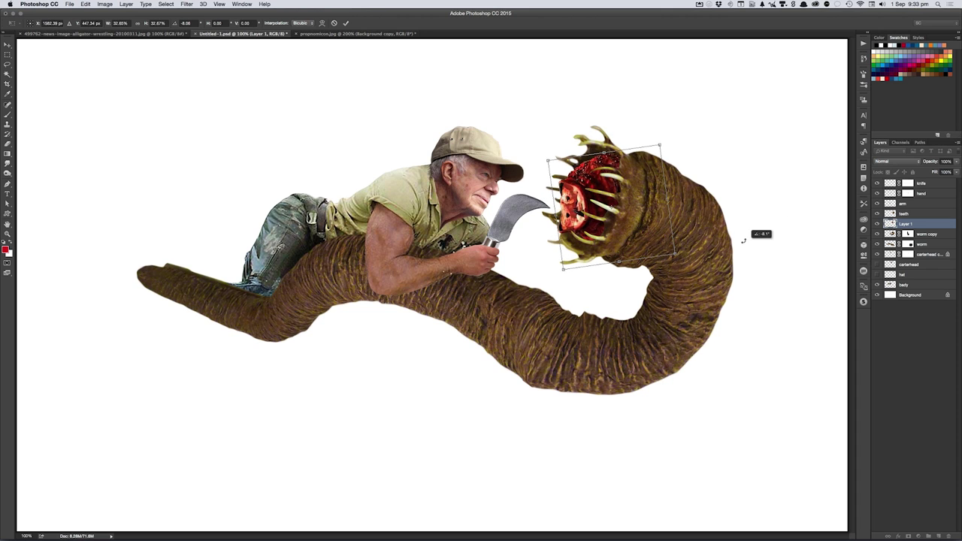
{"action": "key", "text": "Return"}
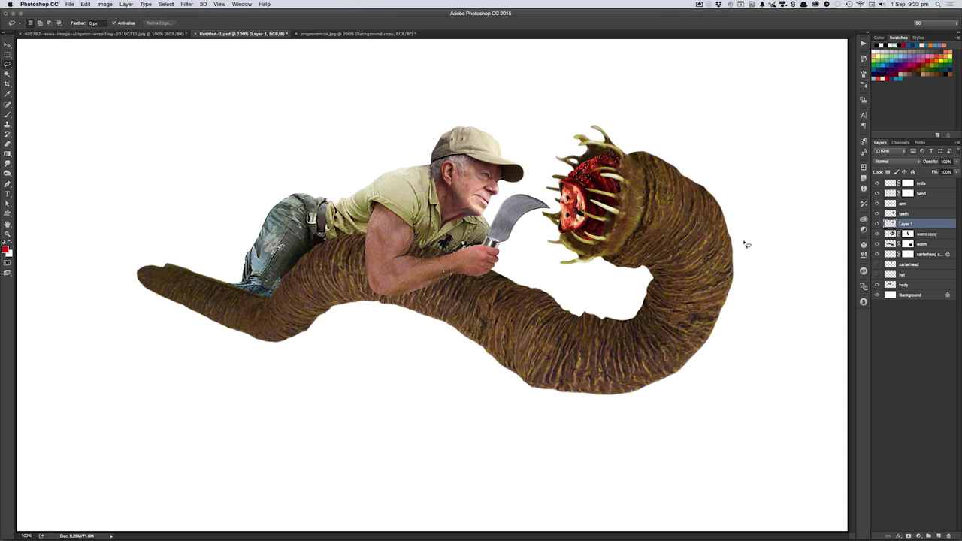
{"action": "key", "text": "ctrl+m"}
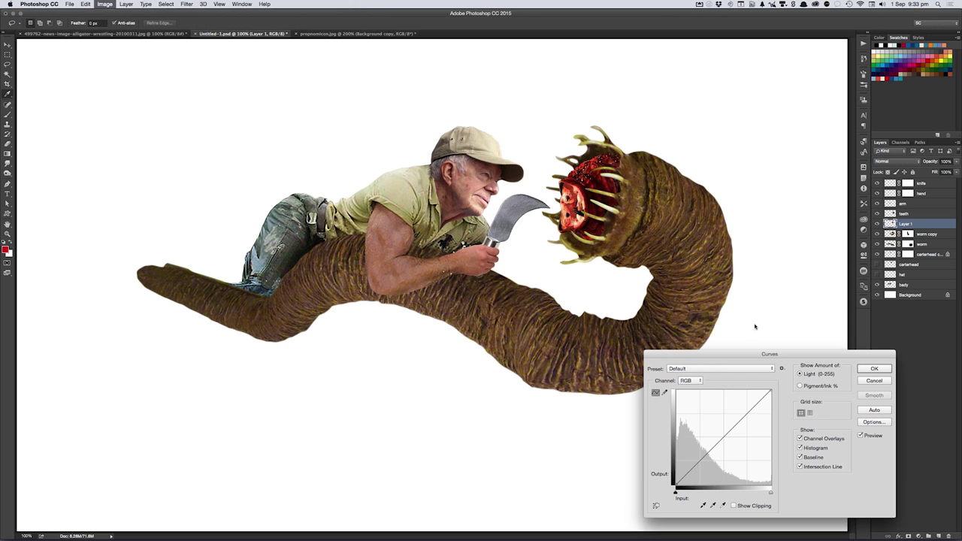
- Tone down the creature's red with Curves, then Hue/Saturation at hue +9, saturation -23
{"action": "left_click_drag", "start_coordinate": [722, 444], "coordinate": [723, 450]}
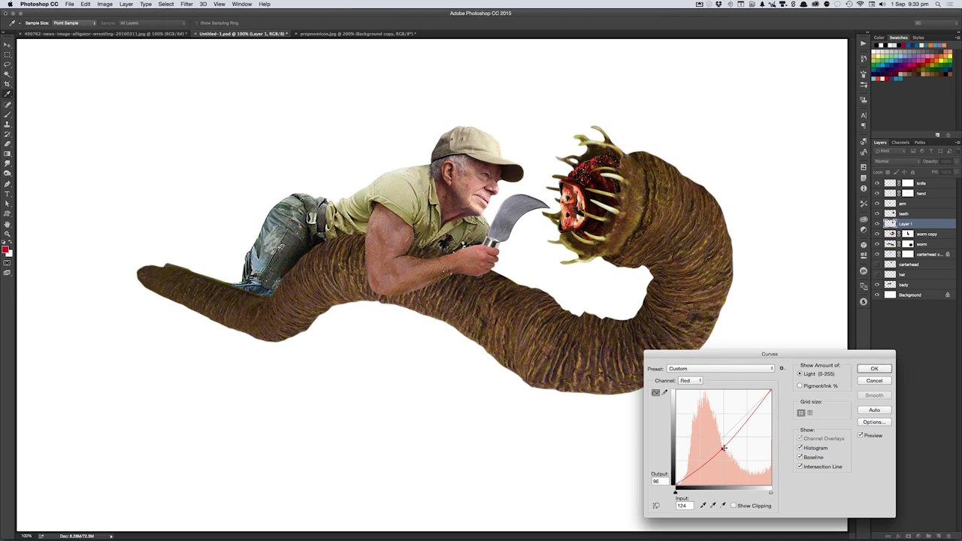
{"action": "key", "text": "Return"}
{"action": "key", "text": "ctrl+u"}
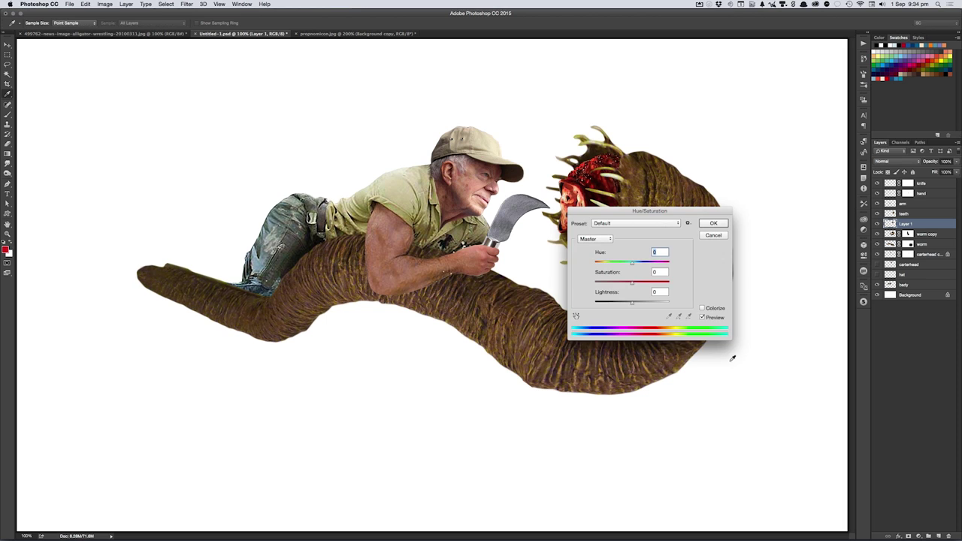
{"action": "left_click_drag", "start_coordinate": [649, 216], "coordinate": [721, 281]}
{"action": "left_click_drag", "start_coordinate": [705, 327], "coordinate": [711, 331]}
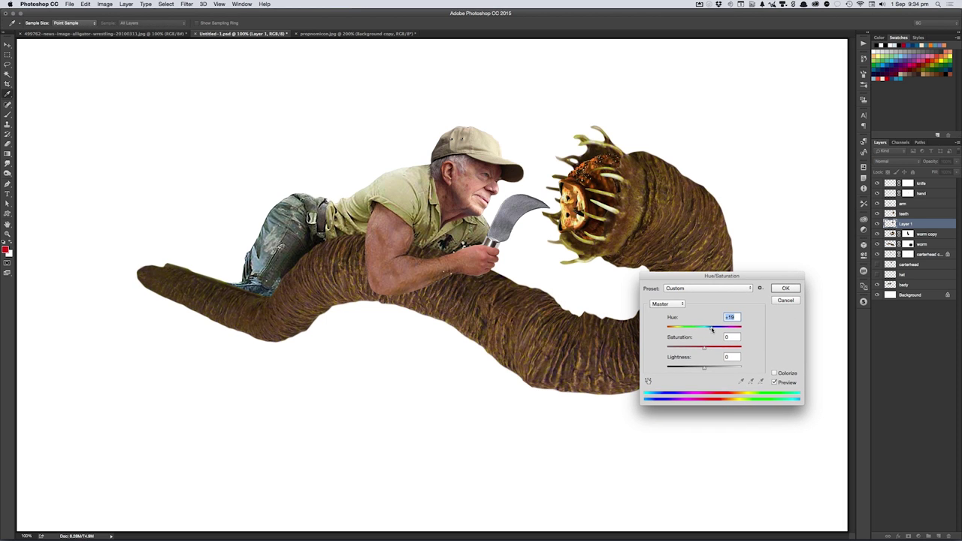
{"action": "left_click", "coordinate": [697, 351]}
{"action": "left_click_drag", "start_coordinate": [712, 331], "coordinate": [709, 331]}
{"action": "left_click", "coordinate": [785, 289]}
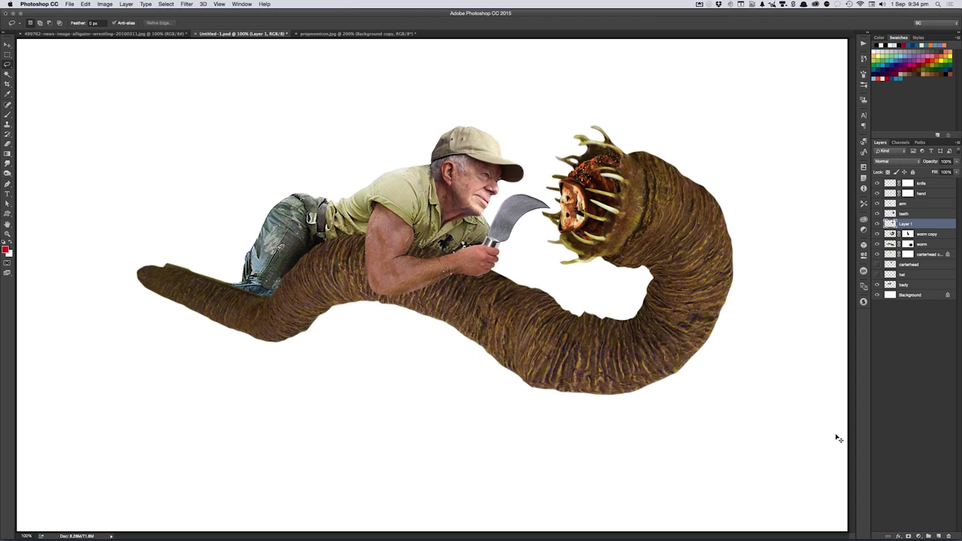
{"action": "key", "text": "ctrl+z"}
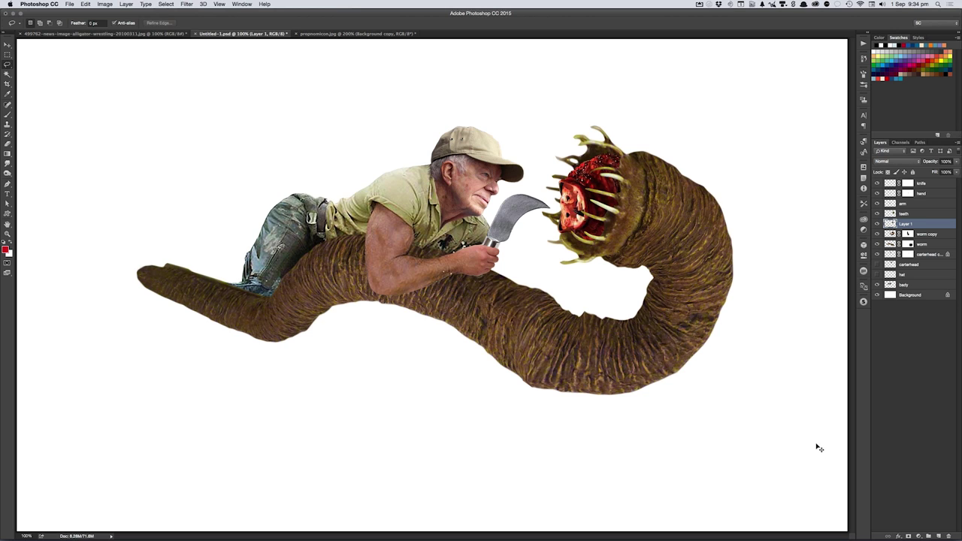
{"action": "key", "text": "ctrl+z"}
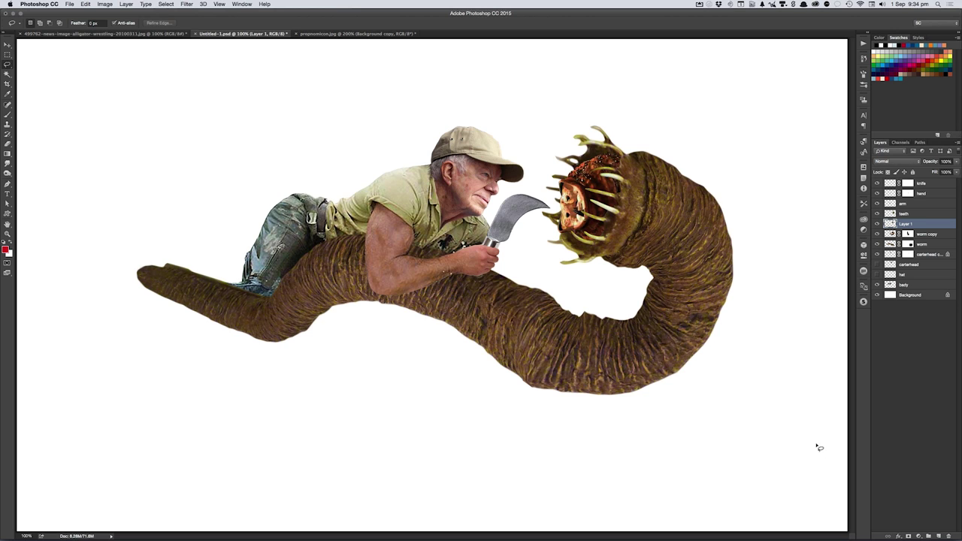
- Rotate the mouth flesh about 5 degrees, shift it up-left, lasso part of it, then switch to Bridge
{"action": "key", "text": "ctrl+t"}
{"action": "left_click_drag", "start_coordinate": [762, 300], "coordinate": [782, 317]}
{"action": "left_click_drag", "start_coordinate": [684, 242], "coordinate": [645, 215]}
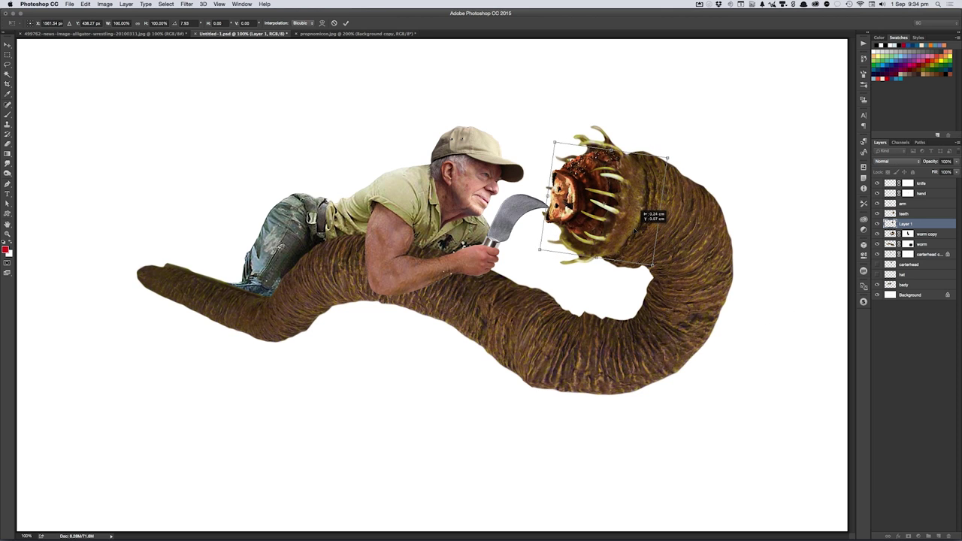
{"action": "key", "text": "Return"}
{"action": "key", "text": "l"}
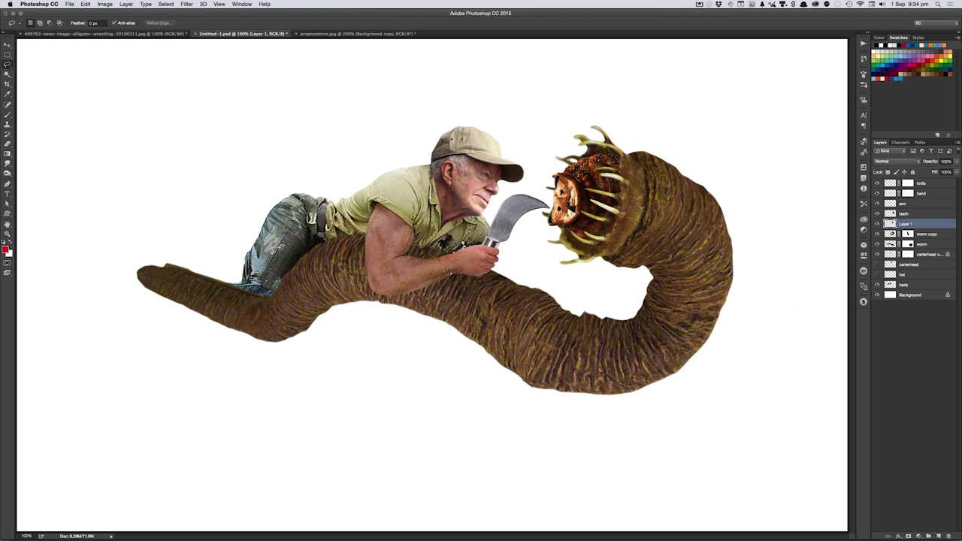
{"action": "left_click_drag", "start_coordinate": [601, 210], "coordinate": [604, 211]}
{"action": "key", "text": "v"}
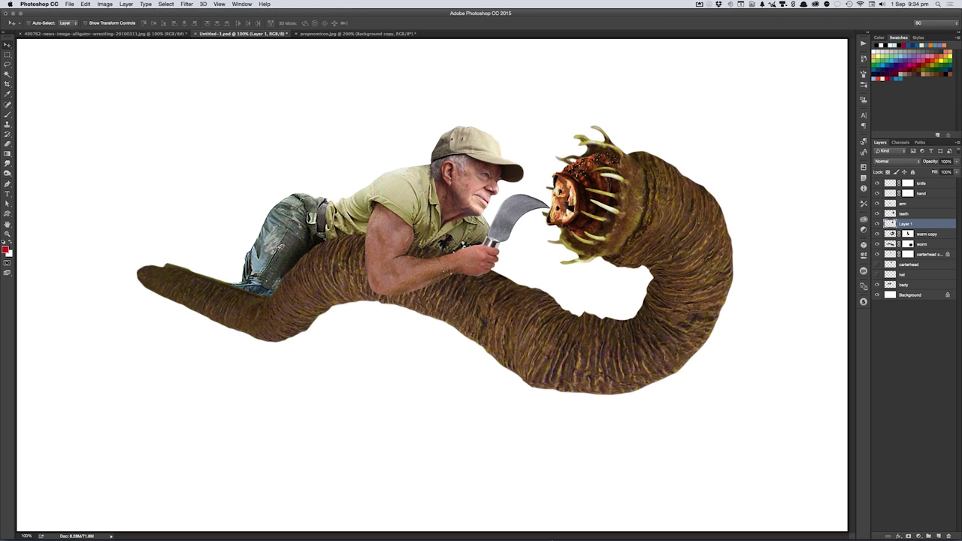
{"action": "key", "text": "super+Tab"}
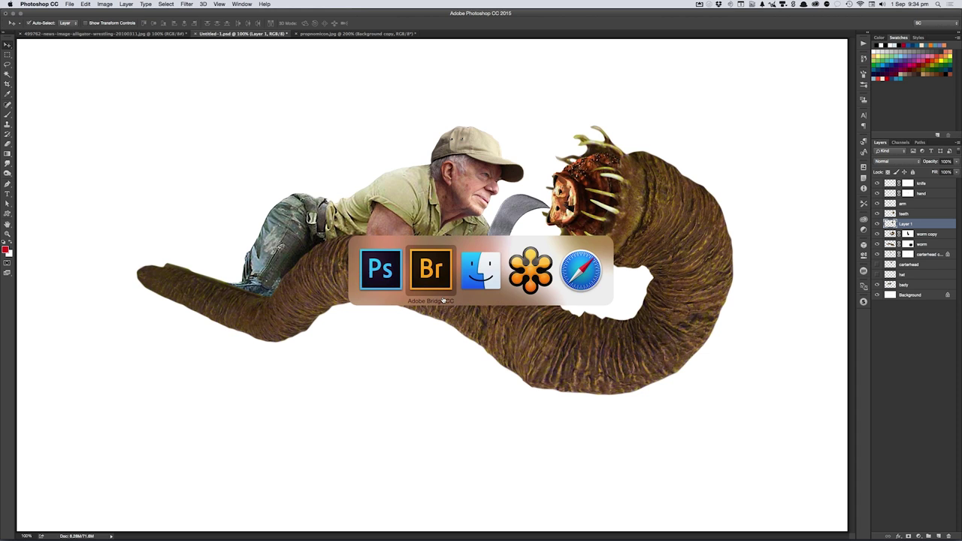
- In Bridge, open the Sitting collection and open 3A0010.hires.jpg in Photoshop
{"action": "left_click", "coordinate": [443, 300]}
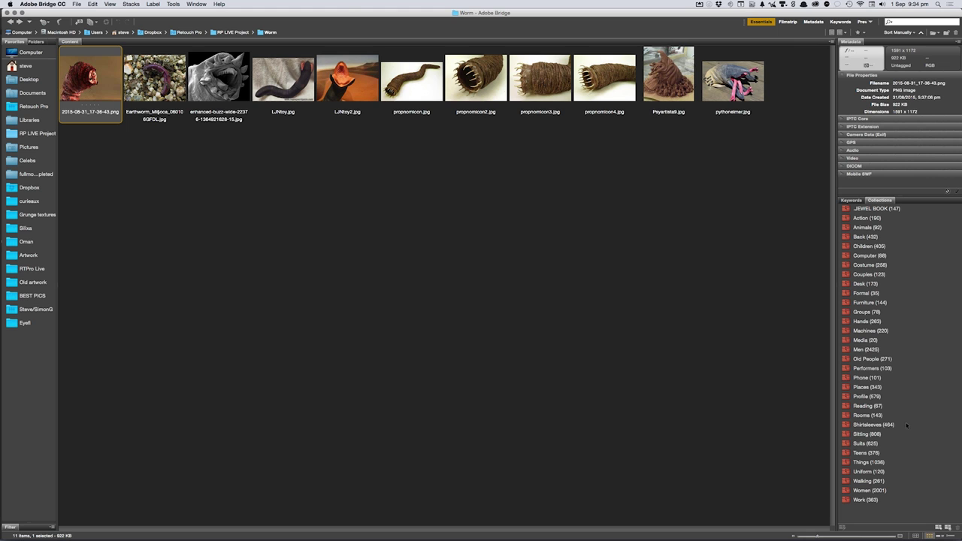
{"action": "left_click", "coordinate": [855, 433]}
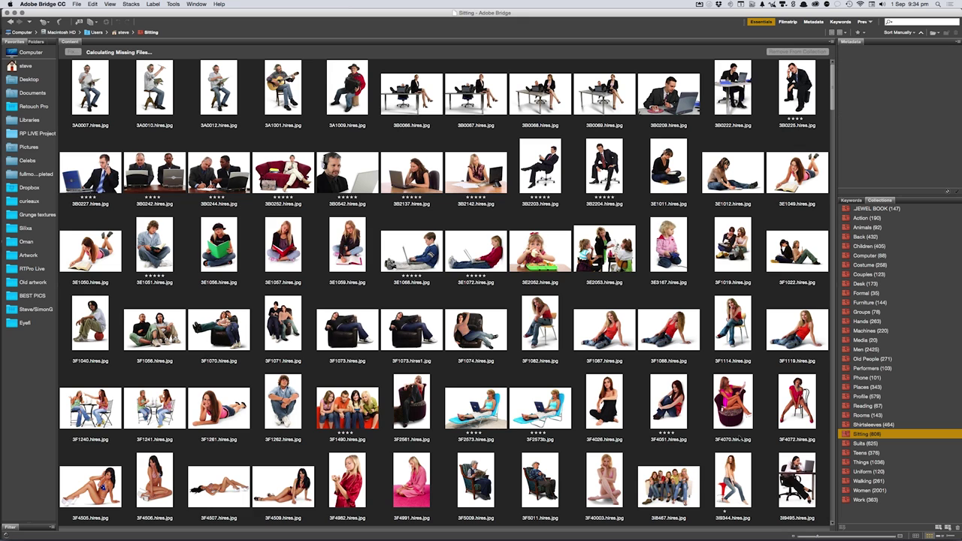
{"action": "left_click", "coordinate": [241, 104]}
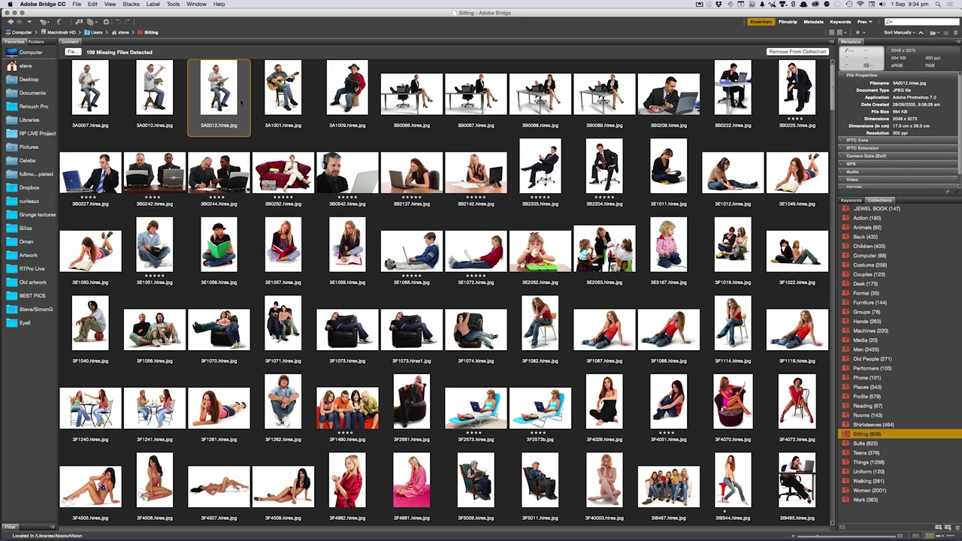
{"action": "key", "text": "Left"}
{"action": "key", "text": "Return"}
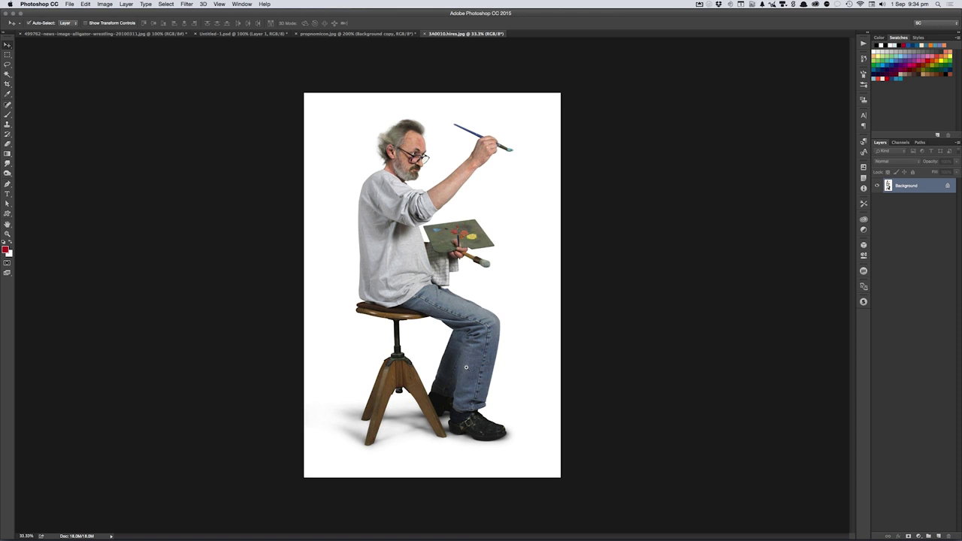
- Back in Bridge, scroll down the Sitting thumbnails and select the Alex_poses_0008 photo
{"action": "scroll", "coordinate": [466, 367], "scroll_direction": "up", "scroll_amount": 1}
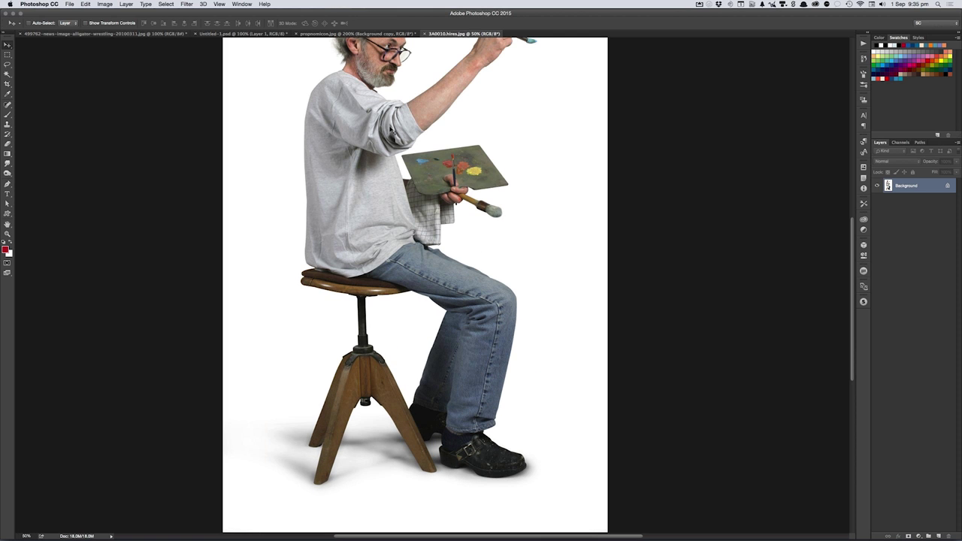
{"action": "key", "text": "super+Tab"}
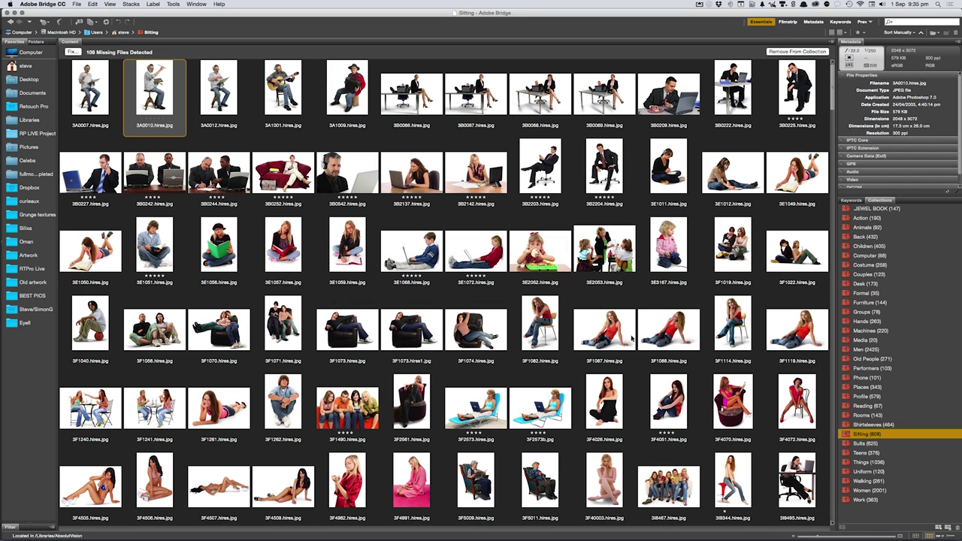
{"action": "scroll", "coordinate": [632, 340], "scroll_direction": "down", "scroll_amount": 5}
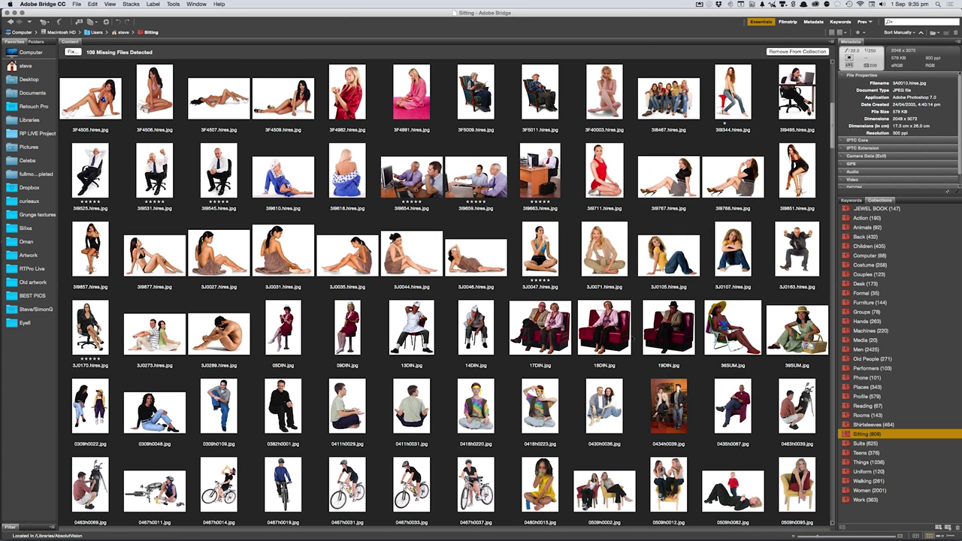
{"action": "scroll", "coordinate": [633, 340], "scroll_direction": "down", "scroll_amount": 5}
{"action": "scroll", "coordinate": [632, 340], "scroll_direction": "down", "scroll_amount": 5}
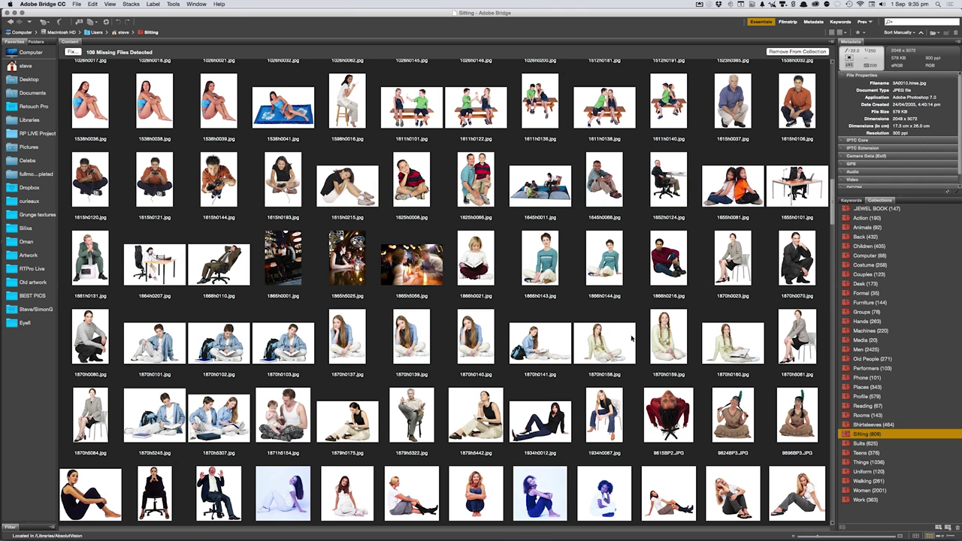
{"action": "scroll", "coordinate": [633, 340], "scroll_direction": "down", "scroll_amount": 5}
{"action": "scroll", "coordinate": [632, 340], "scroll_direction": "down", "scroll_amount": 5}
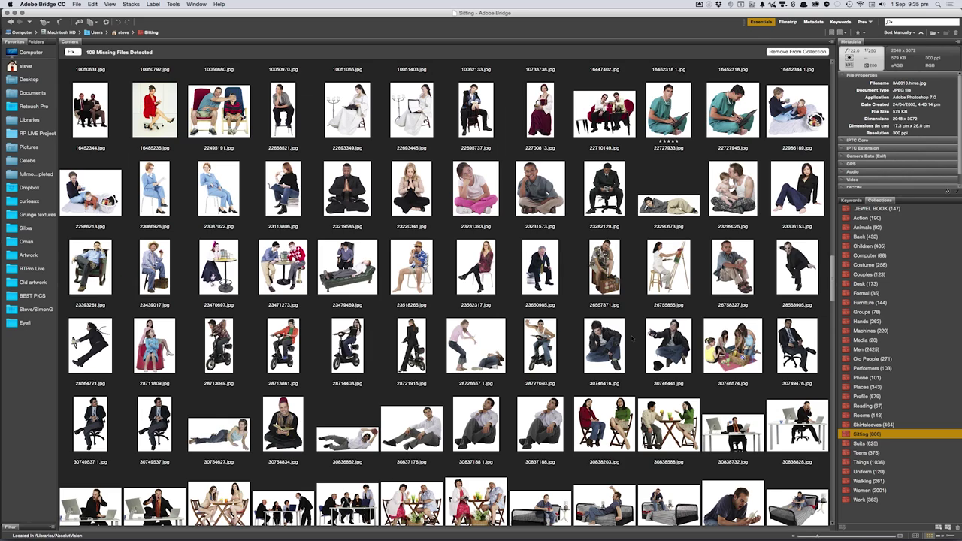
{"action": "scroll", "coordinate": [632, 340], "scroll_direction": "down", "scroll_amount": 5}
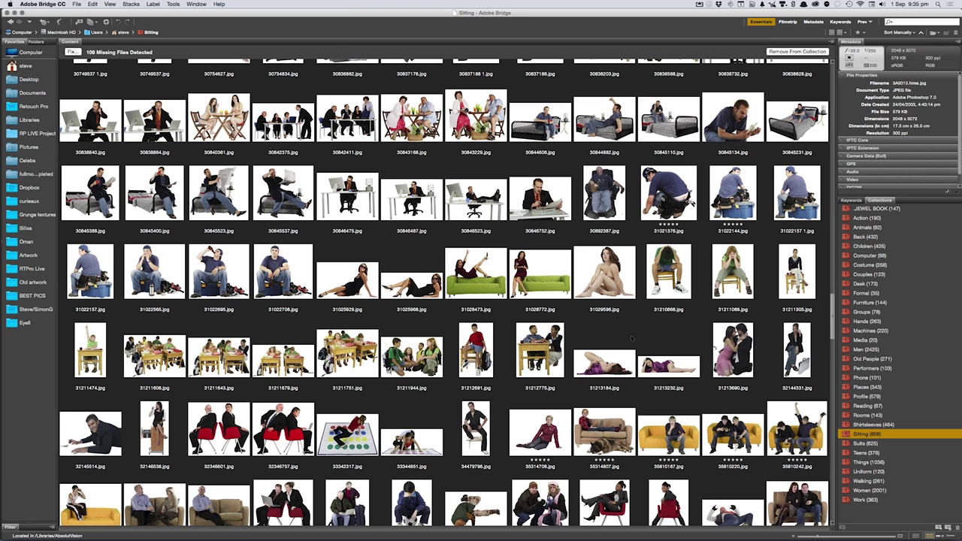
{"action": "scroll", "coordinate": [632, 339], "scroll_direction": "down", "scroll_amount": 5}
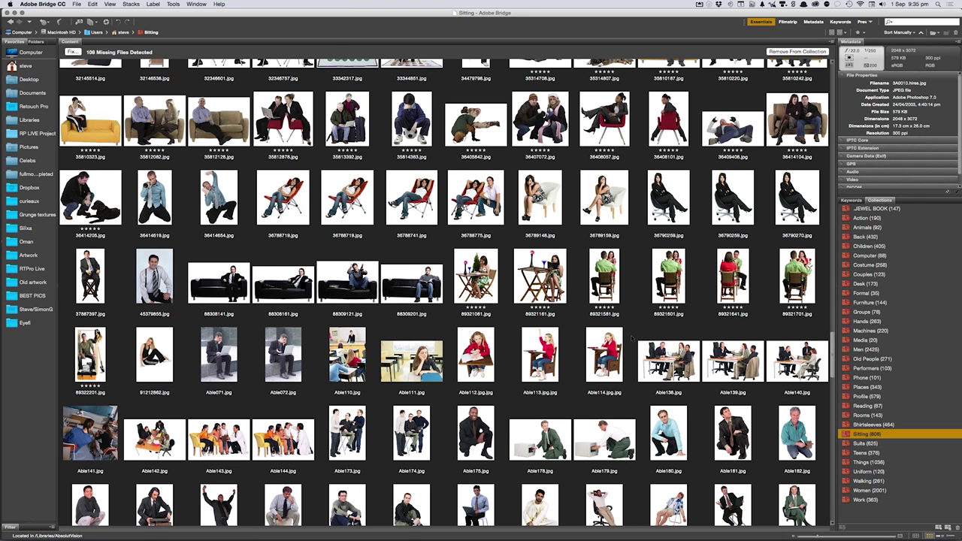
{"action": "scroll", "coordinate": [632, 340], "scroll_direction": "down", "scroll_amount": 5}
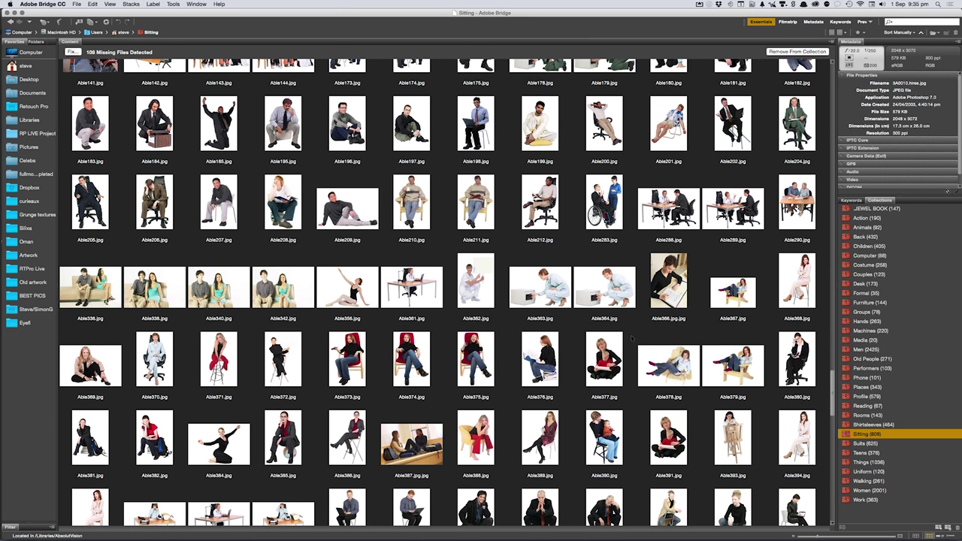
{"action": "scroll", "coordinate": [633, 338], "scroll_direction": "down", "scroll_amount": 10}
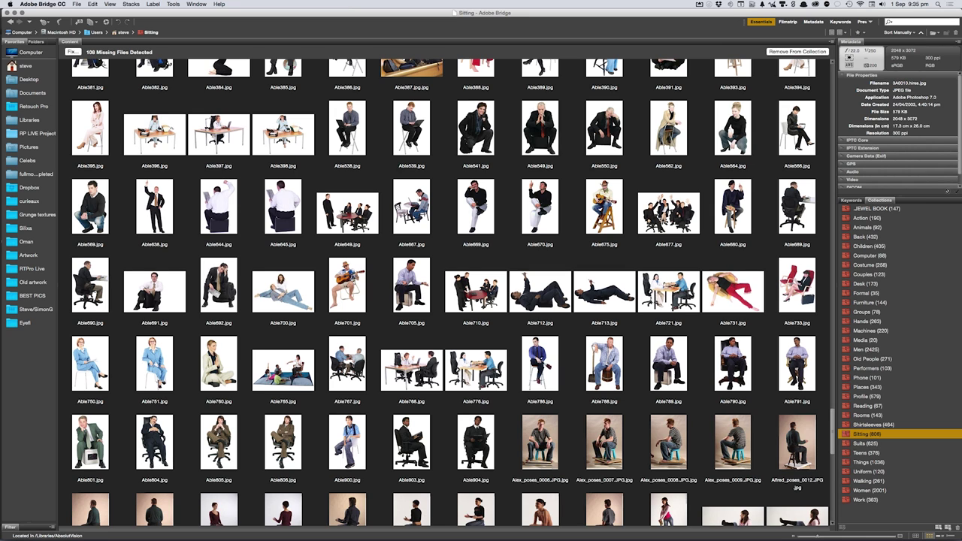
{"action": "left_click", "coordinate": [668, 444]}
- Open Alex_poses_0008 in Photoshop, ready the Quick Selection tool, then switch to Finder
{"action": "double_click", "coordinate": [669, 444]}
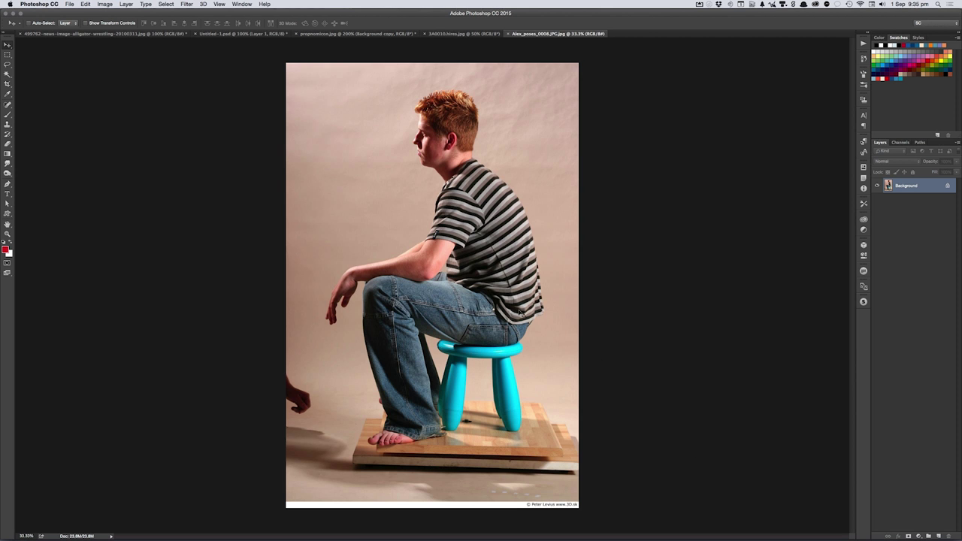
{"action": "key", "text": "w"}
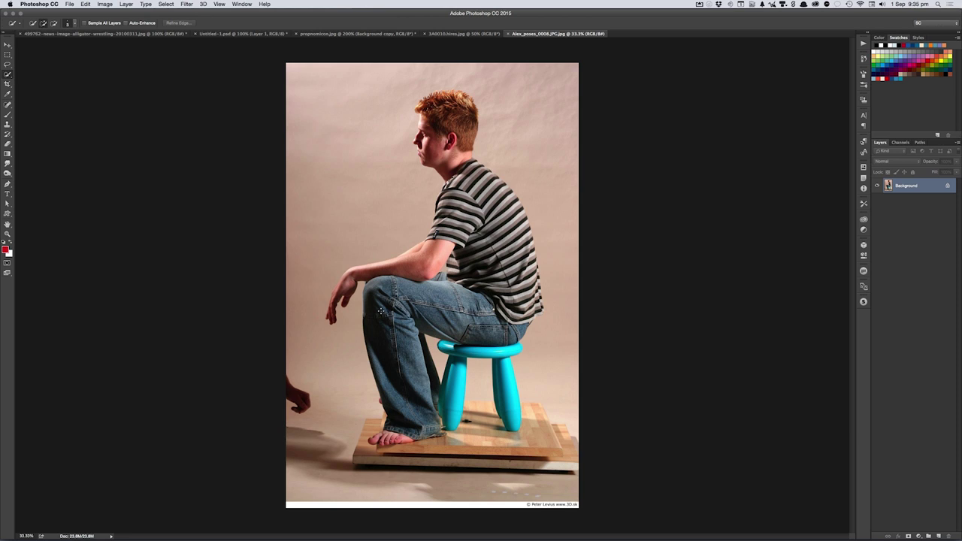
{"action": "key", "text": "super+Tab"}
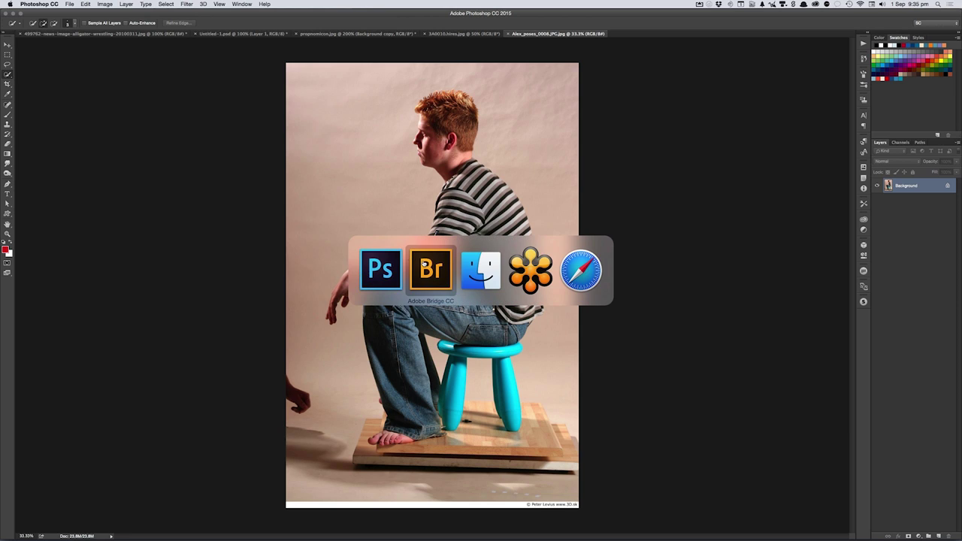
- Move the Background folder from _gsdata_ back into RP LIVE Project, then return to Photoshop
{"action": "left_click", "coordinate": [482, 274]}
{"action": "left_click", "coordinate": [483, 150]}
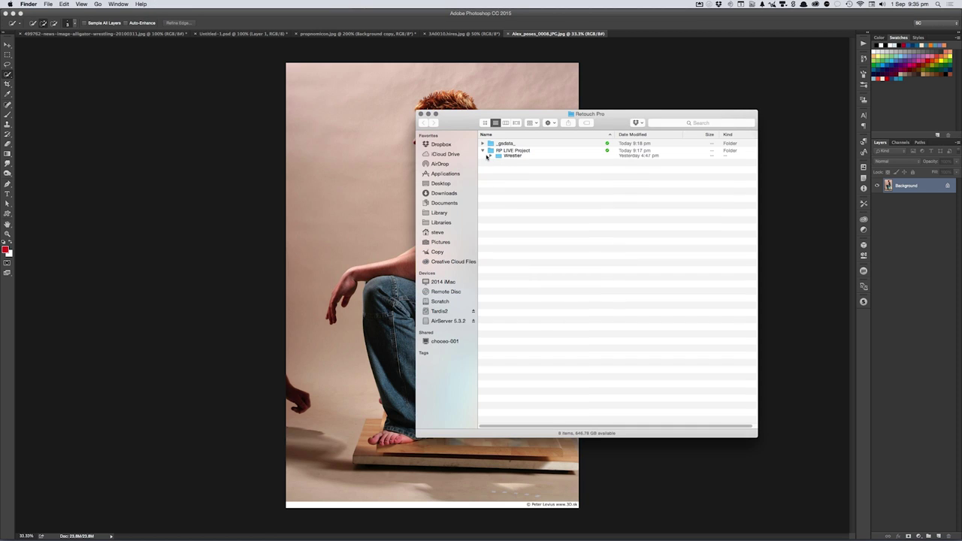
{"action": "mouse_move", "coordinate": [517, 158]}
{"action": "left_mouse_down"}
{"action": "mouse_move", "coordinate": [507, 164]}
{"action": "mouse_move", "coordinate": [514, 143]}
{"action": "left_mouse_up"}
{"action": "left_click", "coordinate": [483, 143]}
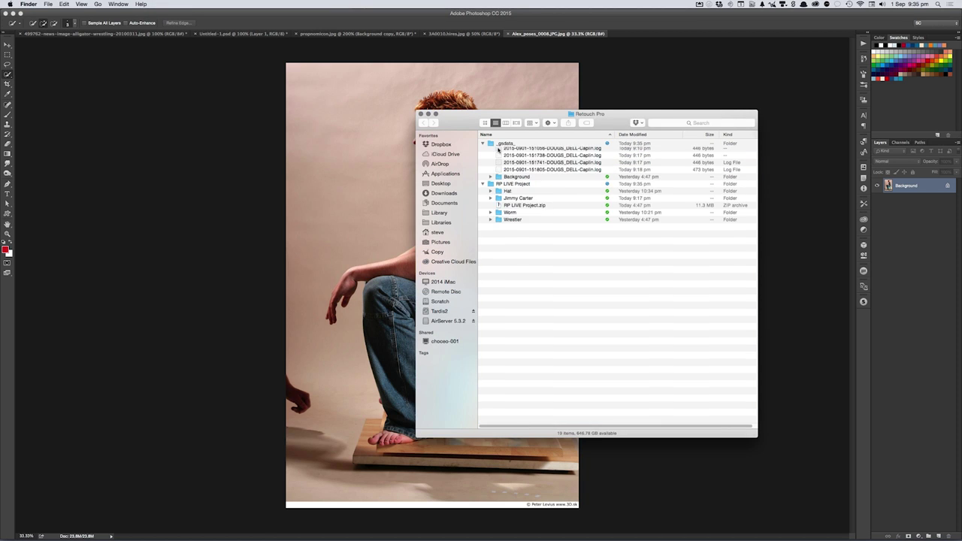
{"action": "left_click_drag", "start_coordinate": [499, 229], "coordinate": [512, 236]}
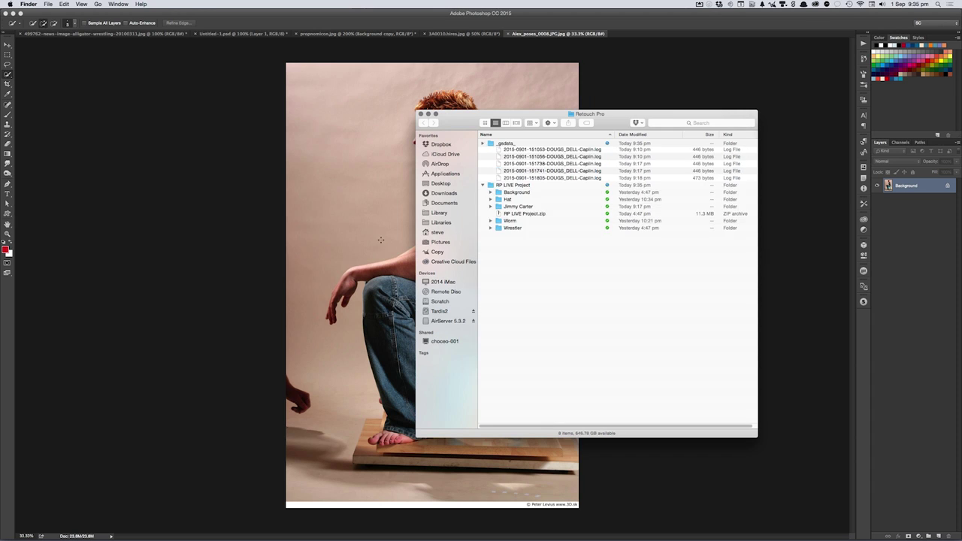
{"action": "left_click", "coordinate": [408, 298]}
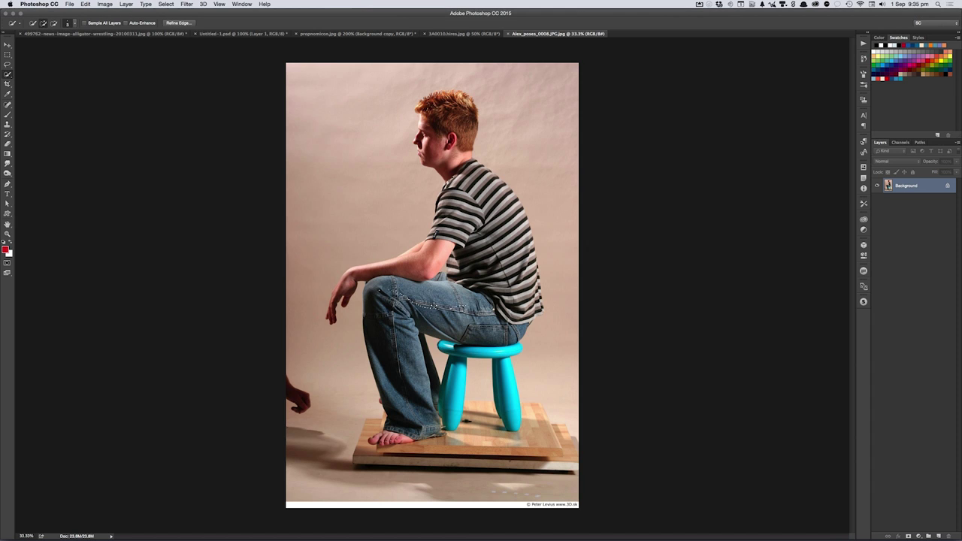
- Try Quick Selection strokes on the jeans leg and thigh, clear them, and enter Quick Mask mode
{"action": "key", "text": "super+d"}
{"action": "left_click_drag", "start_coordinate": [375, 302], "coordinate": [402, 412]}
{"action": "left_click_drag", "start_coordinate": [481, 320], "coordinate": [434, 291]}
{"action": "key", "text": "super+d"}
{"action": "left_click_drag", "start_coordinate": [381, 323], "coordinate": [477, 320]}
{"action": "left_click_drag", "start_coordinate": [372, 285], "coordinate": [376, 297]}
{"action": "key", "text": "super+d"}
{"action": "key", "text": "l"}
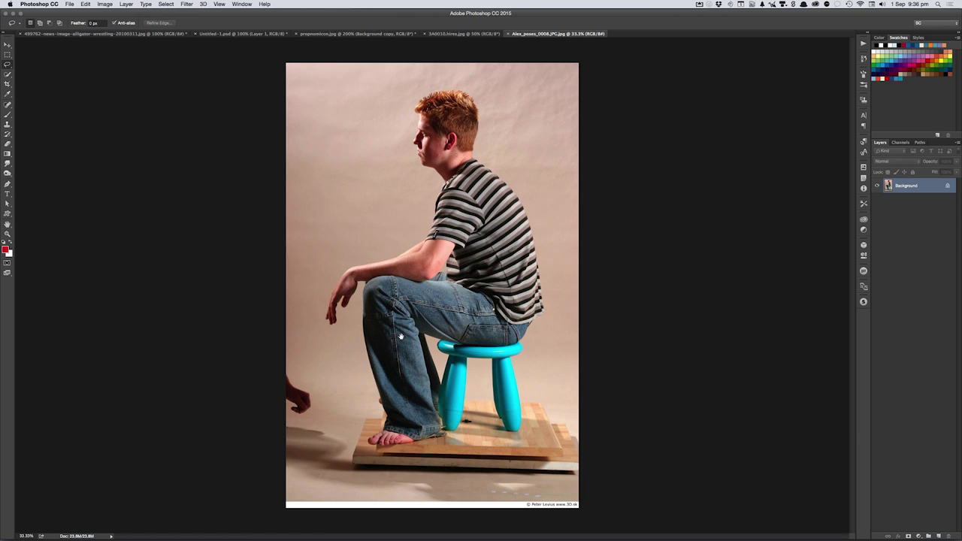
{"action": "key", "text": "super+plus"}
- Set up a brush in Quick Mask and paint the outline along the shin and back of the jeans
{"action": "key", "text": "q"}
{"action": "key", "text": "b"}
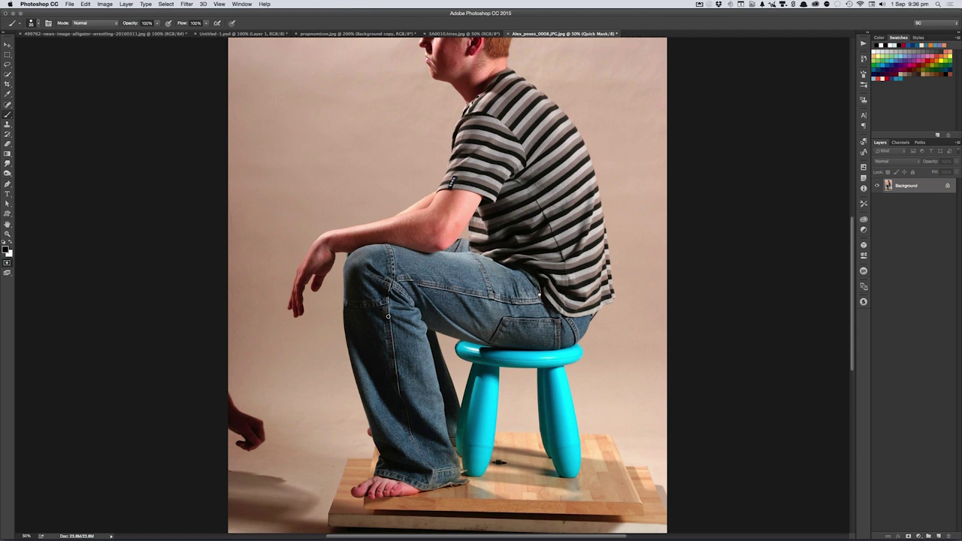
{"action": "right_click", "coordinate": [393, 320]}
{"action": "key", "text": "Return"}
{"action": "mouse_move", "coordinate": [376, 473]}
{"action": "left_mouse_down"}
{"action": "mouse_move", "coordinate": [383, 456]}
{"action": "mouse_move", "coordinate": [350, 343]}
{"action": "mouse_move", "coordinate": [347, 258]}
{"action": "mouse_move", "coordinate": [388, 246]}
{"action": "mouse_move", "coordinate": [477, 254]}
{"action": "mouse_move", "coordinate": [526, 272]}
{"action": "mouse_move", "coordinate": [545, 342]}
{"action": "left_mouse_up"}
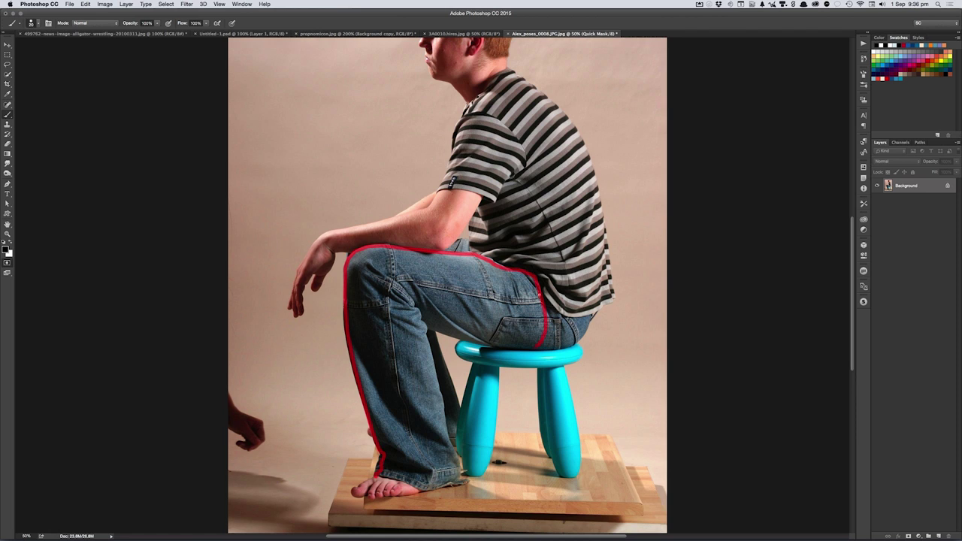
{"action": "left_click_drag", "start_coordinate": [529, 260], "coordinate": [531, 347]}
- Finish the outline along the stool top, jeans crease, toes and back, then Magic Wand inside it
{"action": "left_click_drag", "start_coordinate": [472, 340], "coordinate": [526, 348]}
{"action": "mouse_move", "coordinate": [425, 327]}
{"action": "left_mouse_down"}
{"action": "mouse_move", "coordinate": [458, 473]}
{"action": "mouse_move", "coordinate": [408, 493]}
{"action": "left_mouse_up"}
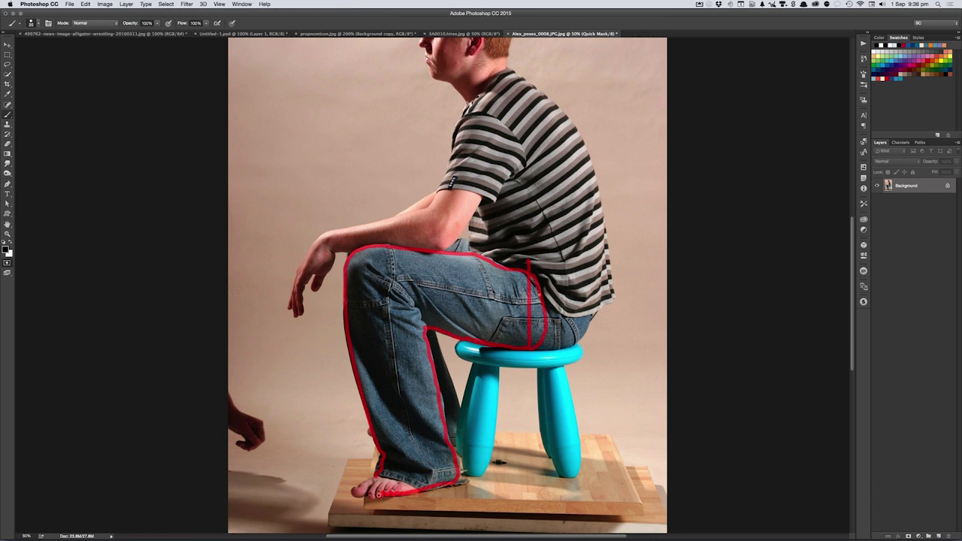
{"action": "left_click_drag", "start_coordinate": [369, 497], "coordinate": [353, 491]}
{"action": "mouse_move", "coordinate": [532, 349]}
{"action": "left_mouse_down"}
{"action": "mouse_move", "coordinate": [579, 334]}
{"action": "mouse_move", "coordinate": [538, 291]}
{"action": "left_mouse_up"}
{"action": "key", "text": "w"}
{"action": "left_click", "coordinate": [513, 306]}
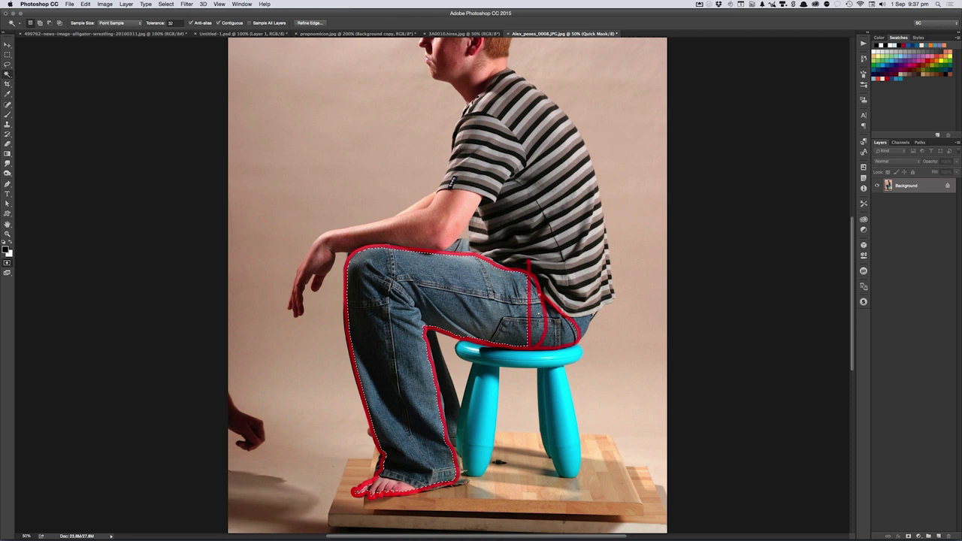
- Complete the jeans selection, expand it by 4 pixels, and close the poses photo without saving
{"action": "left_click", "coordinate": [563, 329], "text": "shift"}
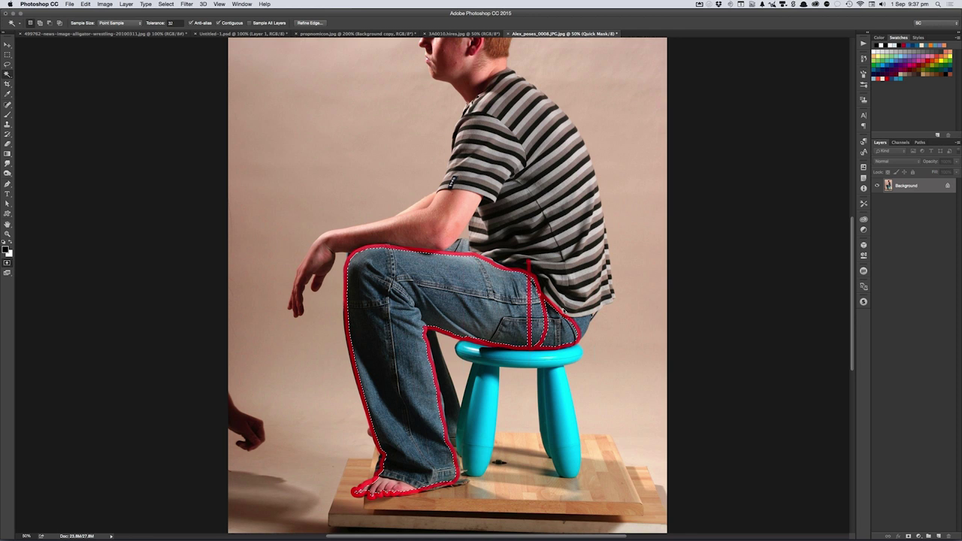
{"action": "key", "text": "ctrl+alt+e"}
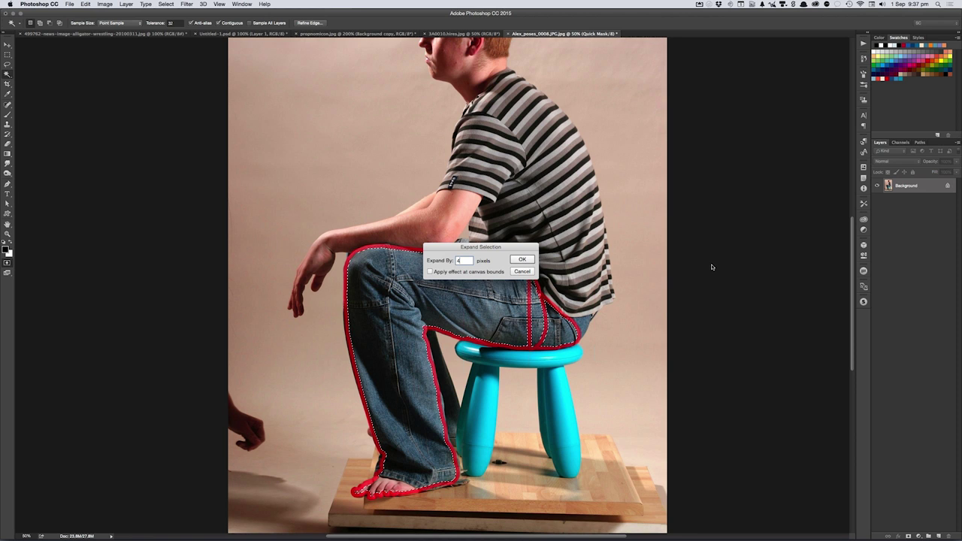
{"action": "key", "text": "Return"}
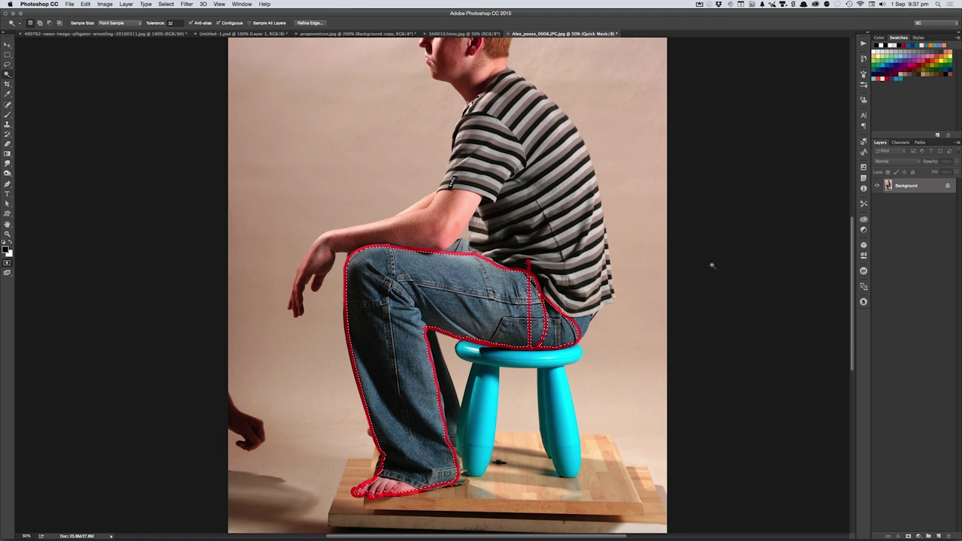
{"action": "key", "text": "alt+BackSpace"}
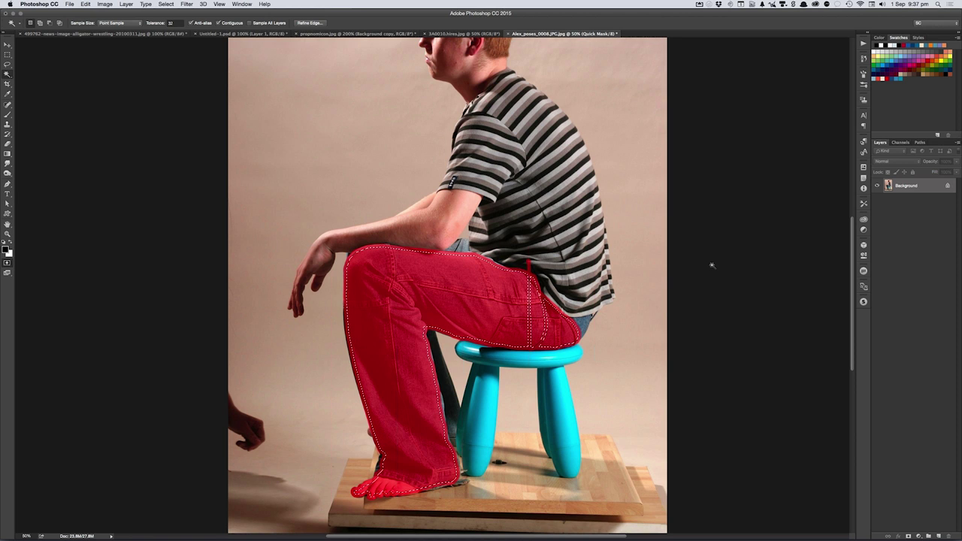
{"action": "key", "text": "q"}
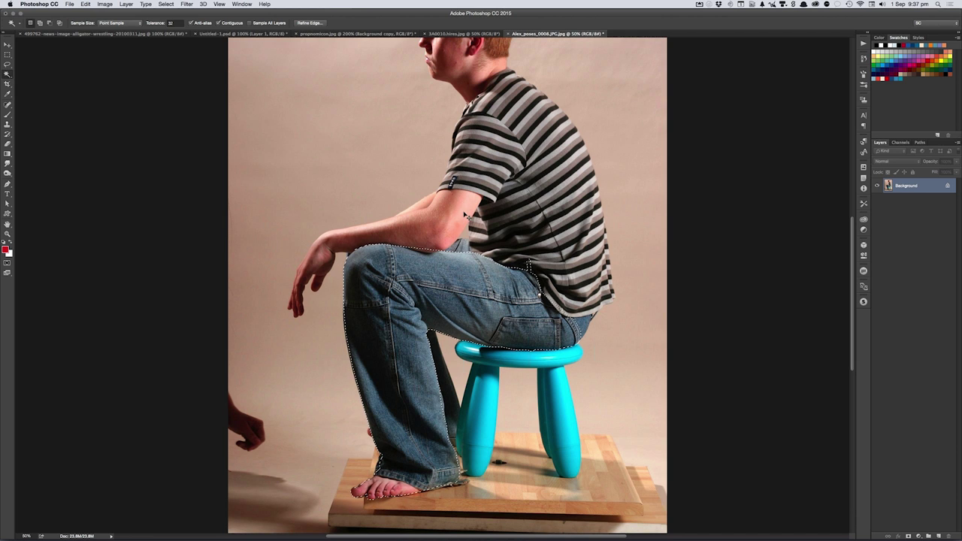
{"action": "key", "text": "super+w"}
{"action": "key", "text": "super+d"}
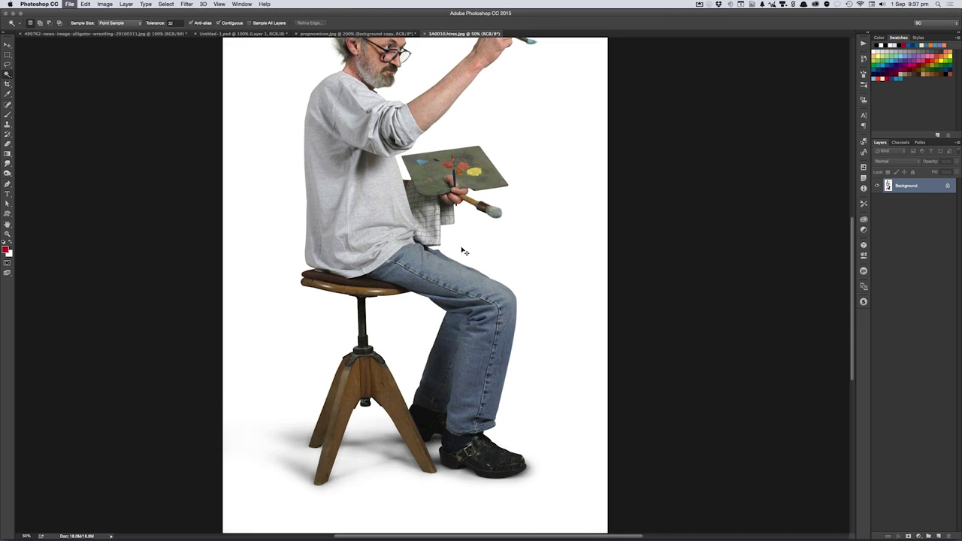
- Paste the jeans into Untitled-1, then scale and rotate them to lie along the worm's tail
{"action": "key", "text": "super+w"}
{"action": "key", "text": "super+v"}
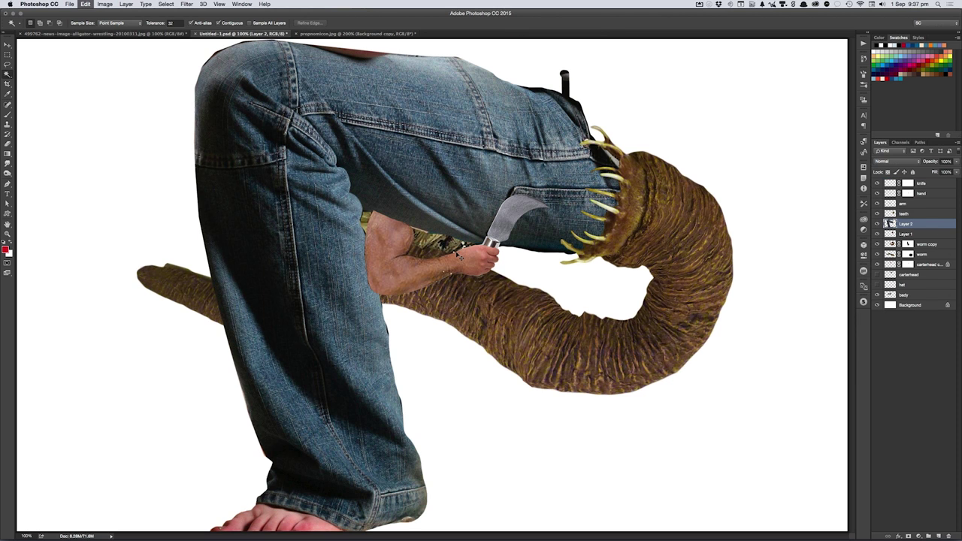
{"action": "key", "text": "super+t"}
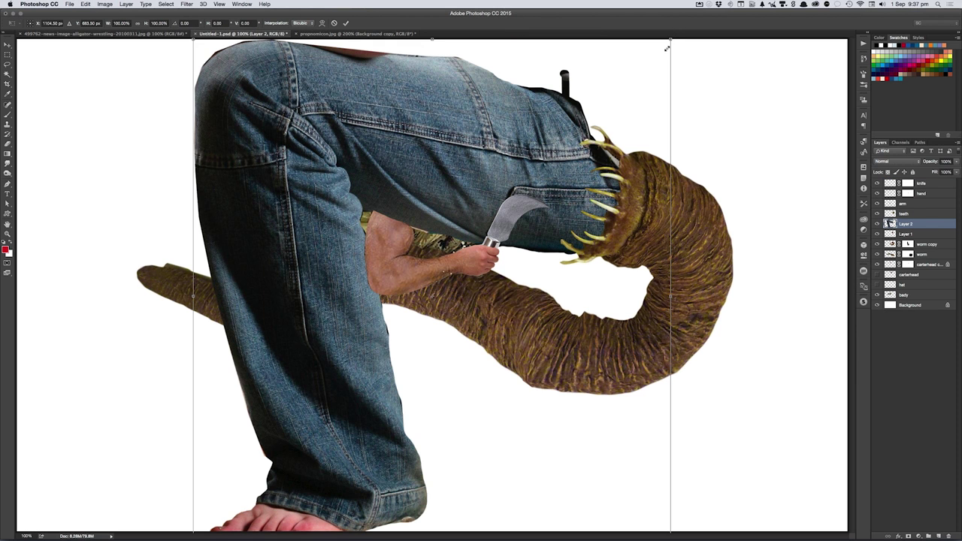
{"action": "left_click_drag", "start_coordinate": [667, 48], "coordinate": [499, 225]}
{"action": "left_click_drag", "start_coordinate": [383, 331], "coordinate": [167, 344]}
{"action": "mouse_move", "coordinate": [343, 325]}
{"action": "left_mouse_down"}
{"action": "mouse_move", "coordinate": [171, 379]}
{"action": "mouse_move", "coordinate": [221, 276]}
{"action": "left_mouse_up"}
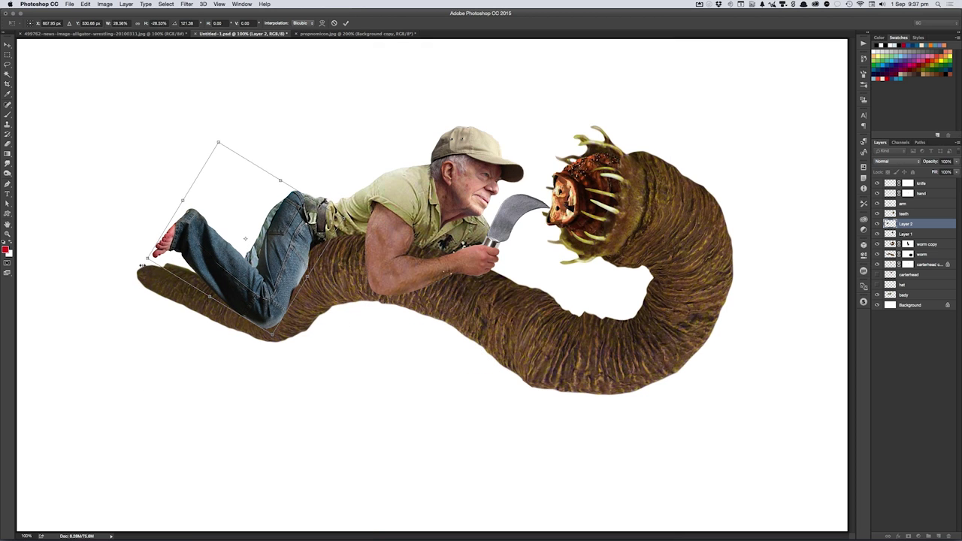
{"action": "left_click_drag", "start_coordinate": [150, 253], "coordinate": [99, 316]}
{"action": "mouse_move", "coordinate": [215, 292]}
{"action": "left_mouse_down"}
{"action": "mouse_move", "coordinate": [261, 299]}
{"action": "mouse_move", "coordinate": [267, 284]}
{"action": "left_mouse_up"}
{"action": "left_click_drag", "start_coordinate": [275, 379], "coordinate": [267, 338]}
{"action": "key", "text": "Return"}
- Adjust the Magic Wand tolerance and begin lowering the jeans' saturation to -68
{"action": "key", "text": "w"}
{"action": "key", "text": "Return"}
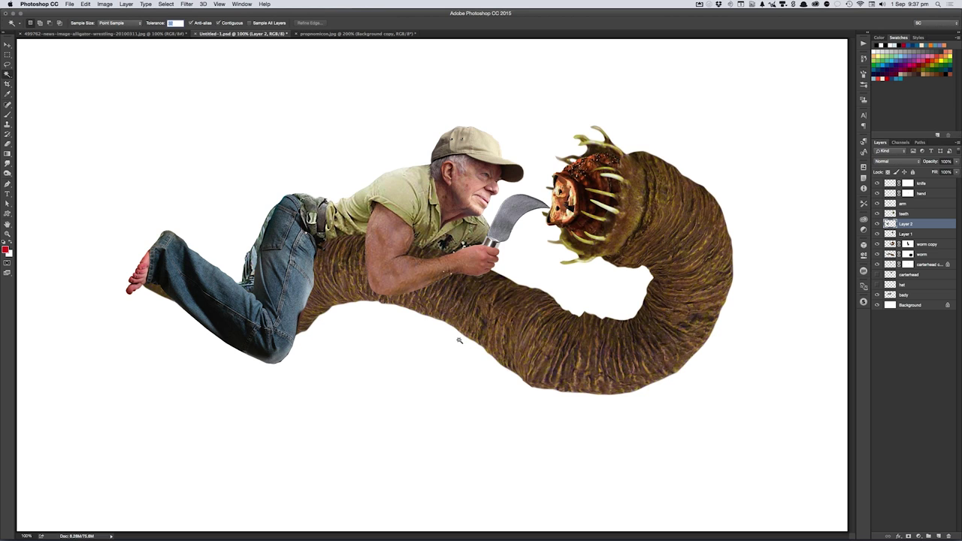
{"action": "key", "text": "ctrl+u"}
- Use Hue/Saturation to desaturate the jeans' blues to -64, keeping master saturation at +7
{"action": "left_click", "coordinate": [688, 348]}
{"action": "left_click_drag", "start_coordinate": [679, 350], "coordinate": [676, 352]}
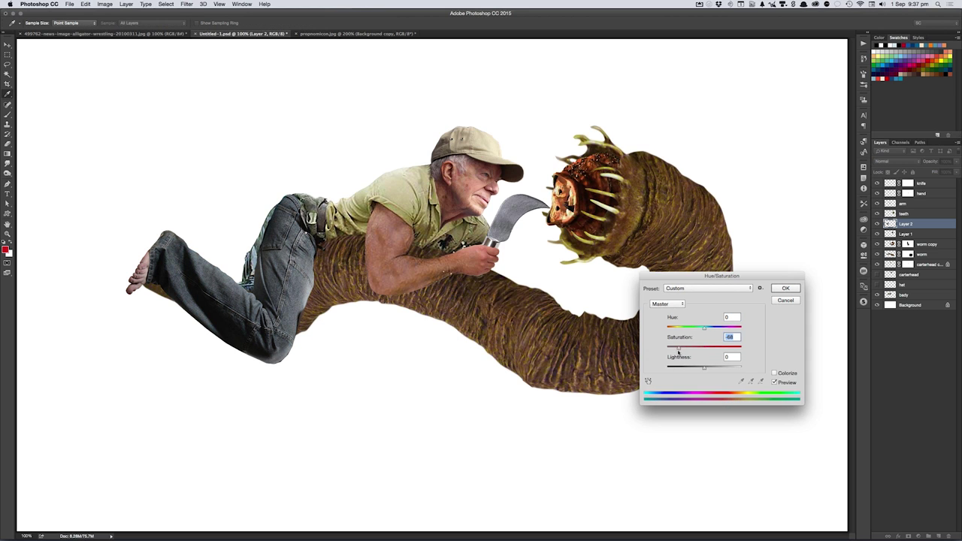
{"action": "left_click", "coordinate": [706, 348]}
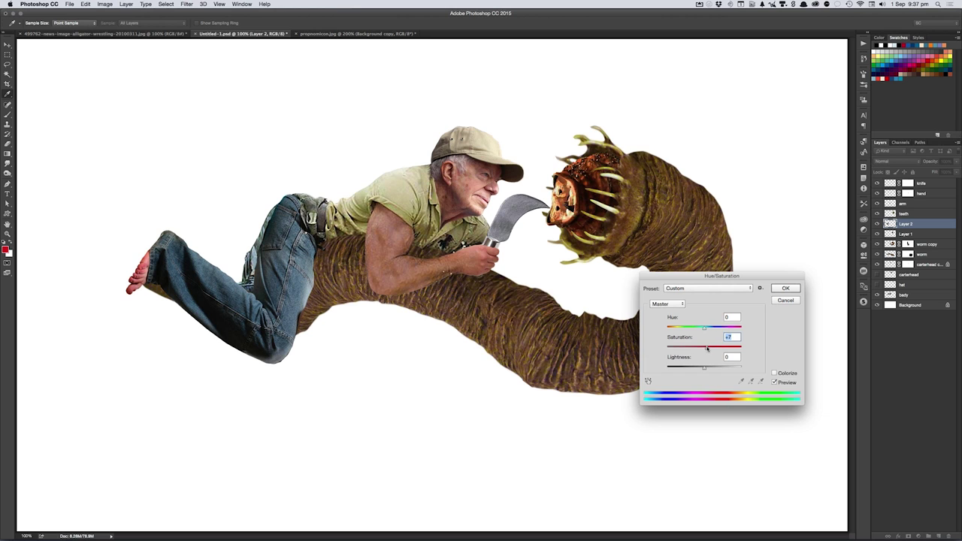
{"action": "left_click", "coordinate": [648, 382]}
{"action": "left_click_drag", "start_coordinate": [285, 252], "coordinate": [263, 257]}
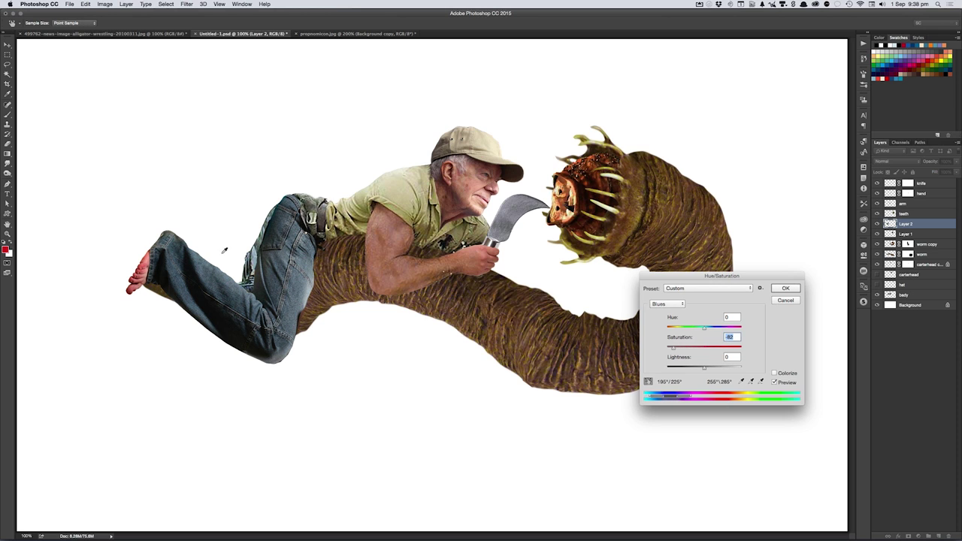
{"action": "left_click", "coordinate": [785, 290]}
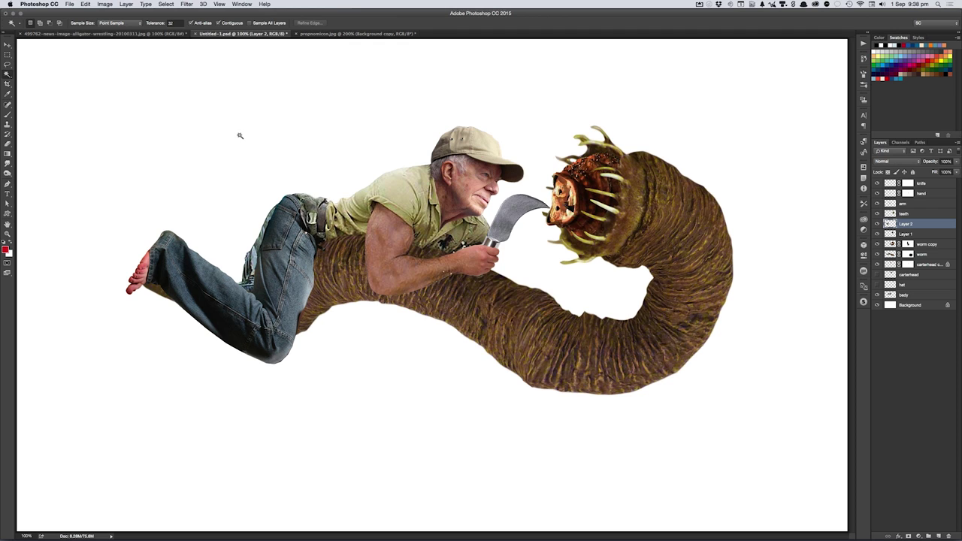
{"action": "key", "text": "super+alt+shift+p"}
- Pin the jeans at the hip and thigh, then bend the lower leg and raise the foot
{"action": "left_click", "coordinate": [300, 224]}
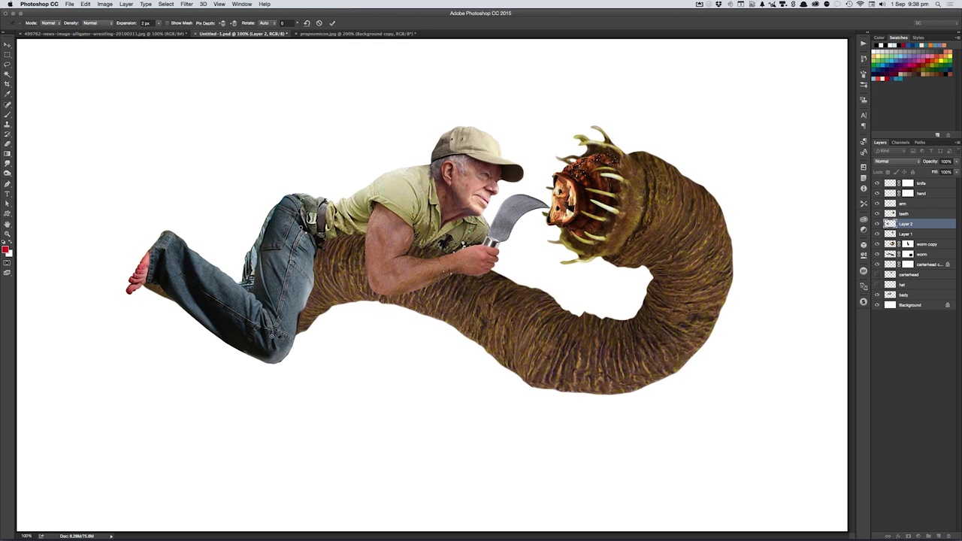
{"action": "left_click_drag", "start_coordinate": [275, 339], "coordinate": [279, 330]}
{"action": "left_click", "coordinate": [276, 246]}
{"action": "left_click_drag", "start_coordinate": [275, 246], "coordinate": [267, 242]}
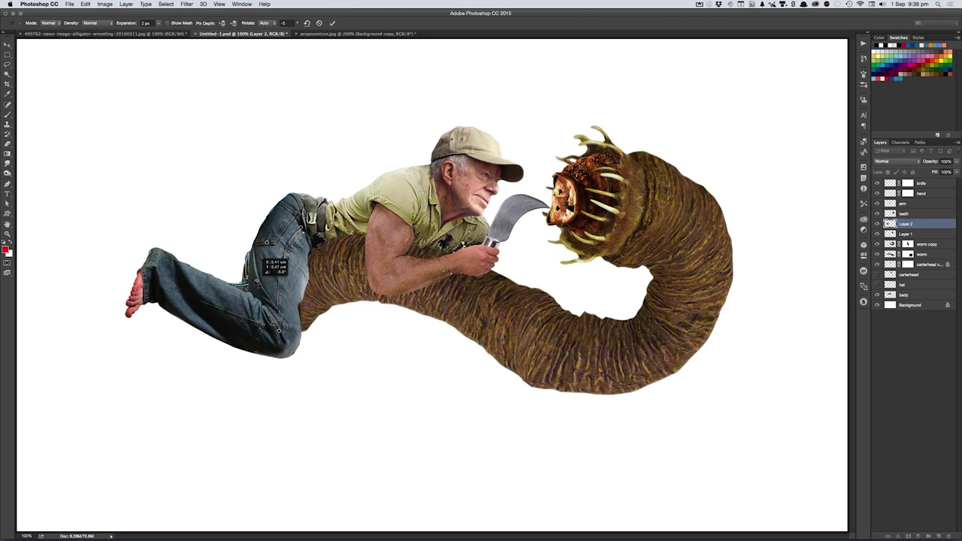
{"action": "left_click_drag", "start_coordinate": [260, 285], "coordinate": [250, 280]}
{"action": "left_click_drag", "start_coordinate": [181, 296], "coordinate": [194, 280]}
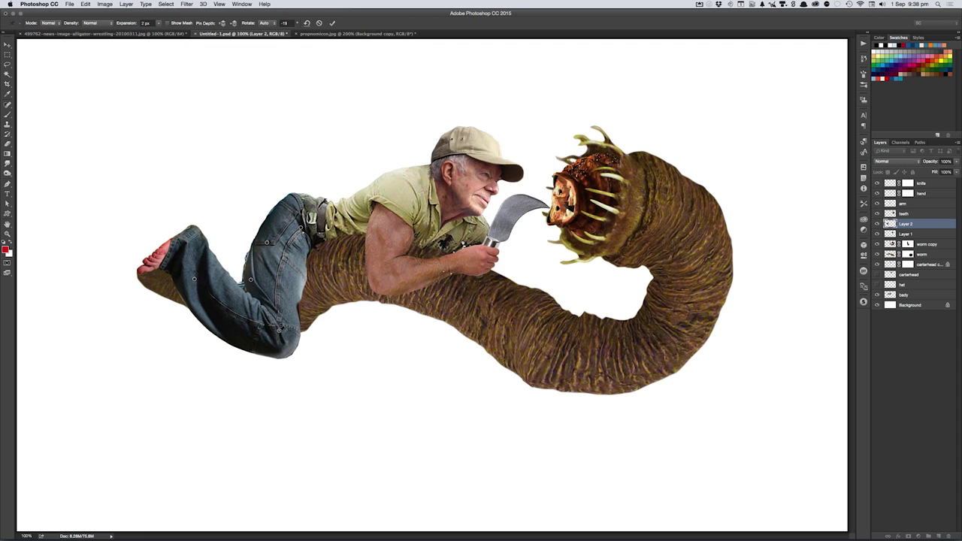
{"action": "left_click_drag", "start_coordinate": [286, 338], "coordinate": [290, 320]}
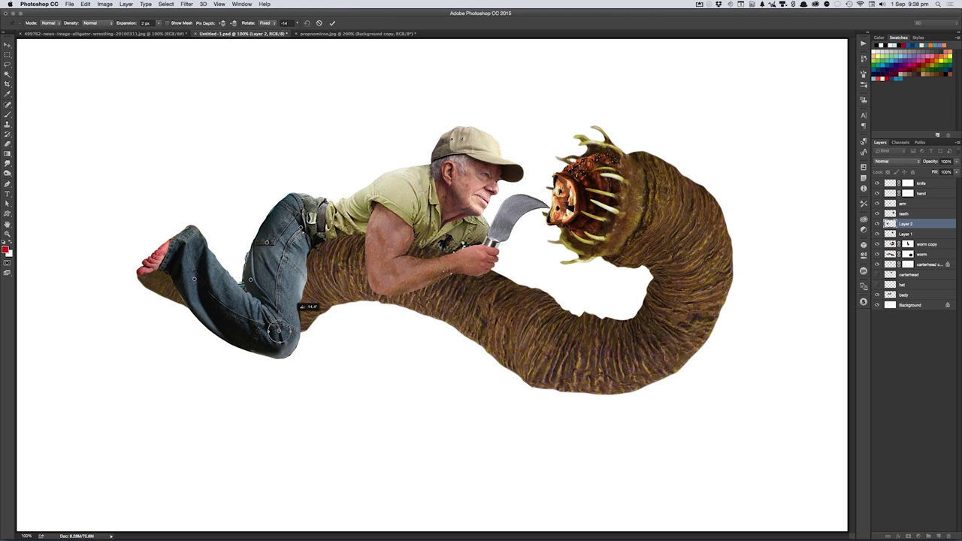
{"action": "left_click_drag", "start_coordinate": [194, 279], "coordinate": [199, 276]}
- Add pins on the lower jeans and knee, then swing the shin and foot higher
{"action": "left_click", "coordinate": [236, 307]}
{"action": "left_click_drag", "start_coordinate": [236, 307], "coordinate": [242, 297]}
{"action": "left_click", "coordinate": [250, 279]}
{"action": "left_click", "coordinate": [261, 300]}
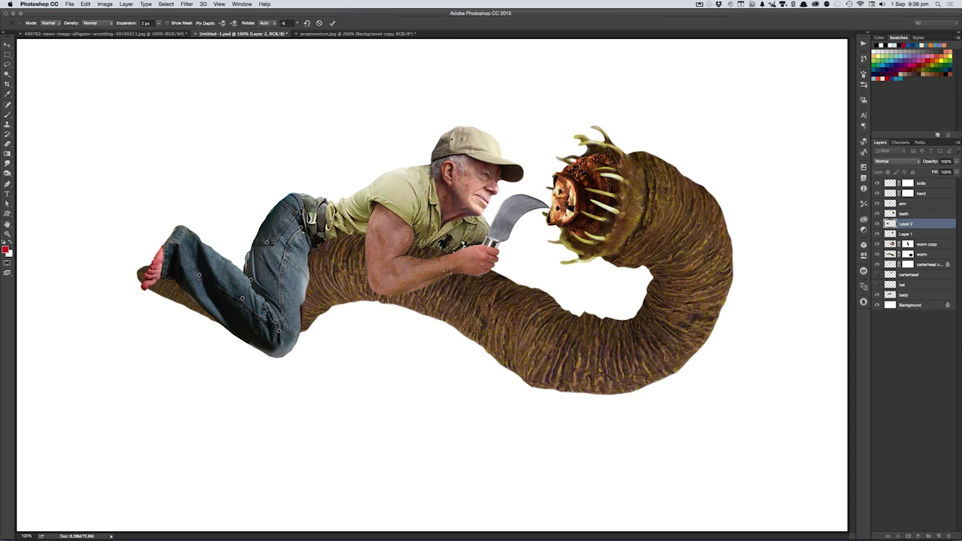
{"action": "left_click_drag", "start_coordinate": [261, 301], "coordinate": [263, 299]}
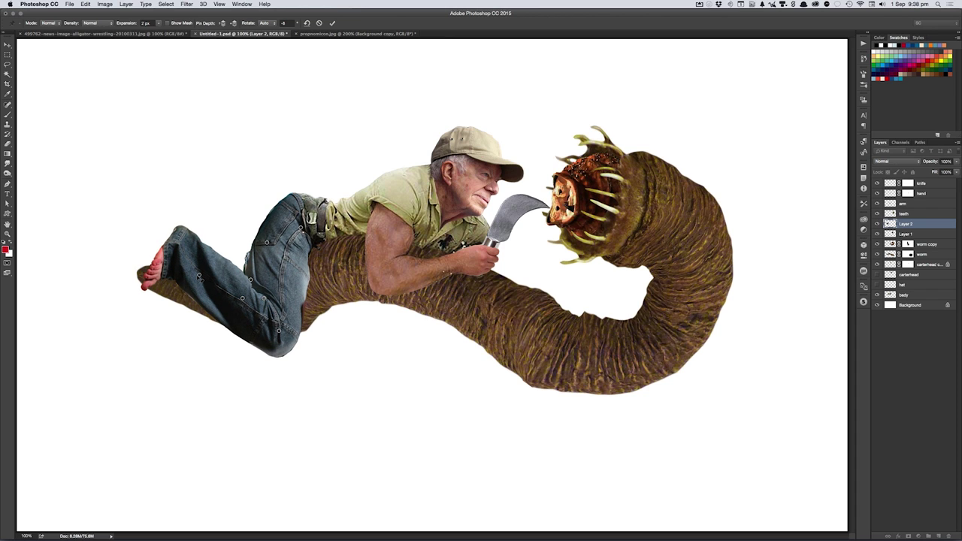
{"action": "left_click_drag", "start_coordinate": [199, 276], "coordinate": [201, 272]}
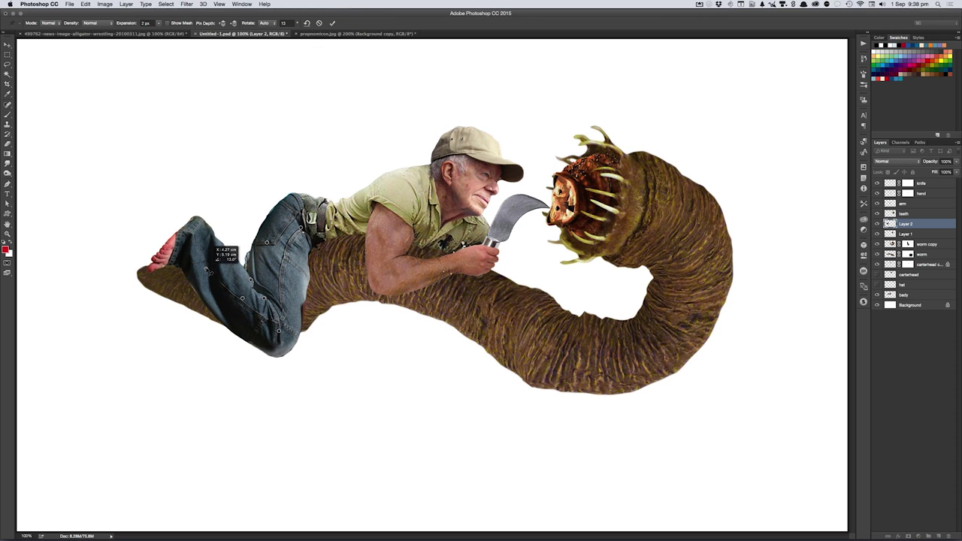
{"action": "left_click_drag", "start_coordinate": [201, 275], "coordinate": [211, 264]}
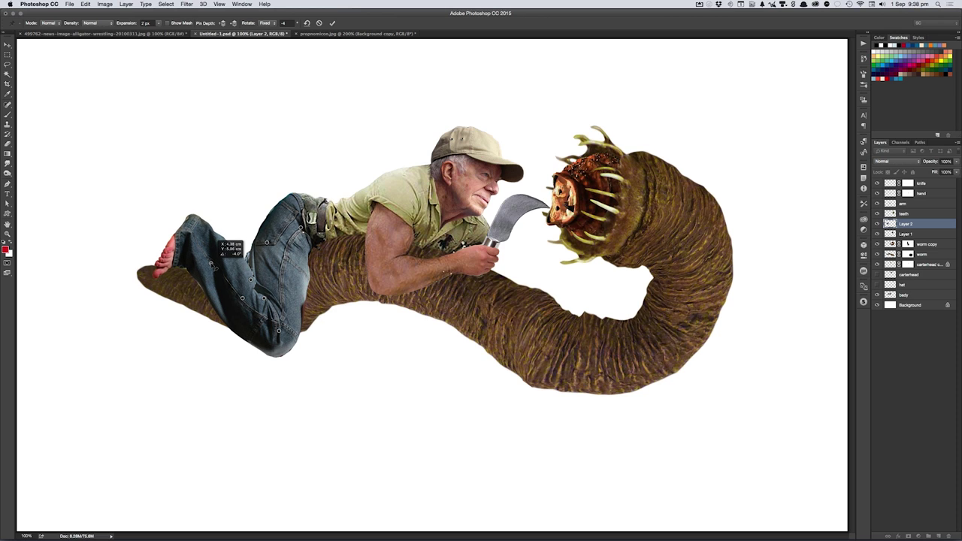
{"action": "left_click_drag", "start_coordinate": [213, 263], "coordinate": [210, 263]}
- Fine-tune the knee, hip and thigh pins, then apply the Puppet Warp to the leg
{"action": "left_click", "coordinate": [293, 306]}
{"action": "left_click_drag", "start_coordinate": [292, 306], "coordinate": [301, 305]}
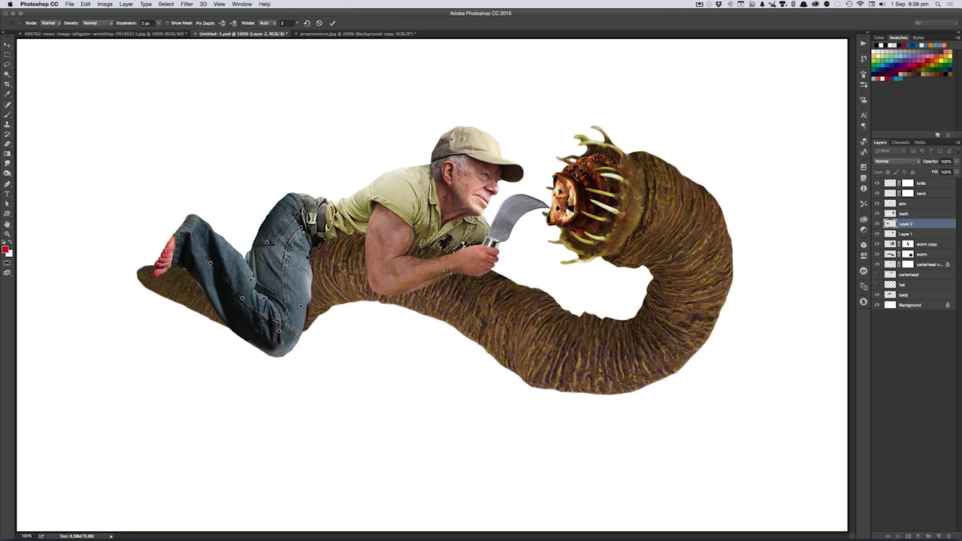
{"action": "left_click_drag", "start_coordinate": [304, 253], "coordinate": [306, 249]}
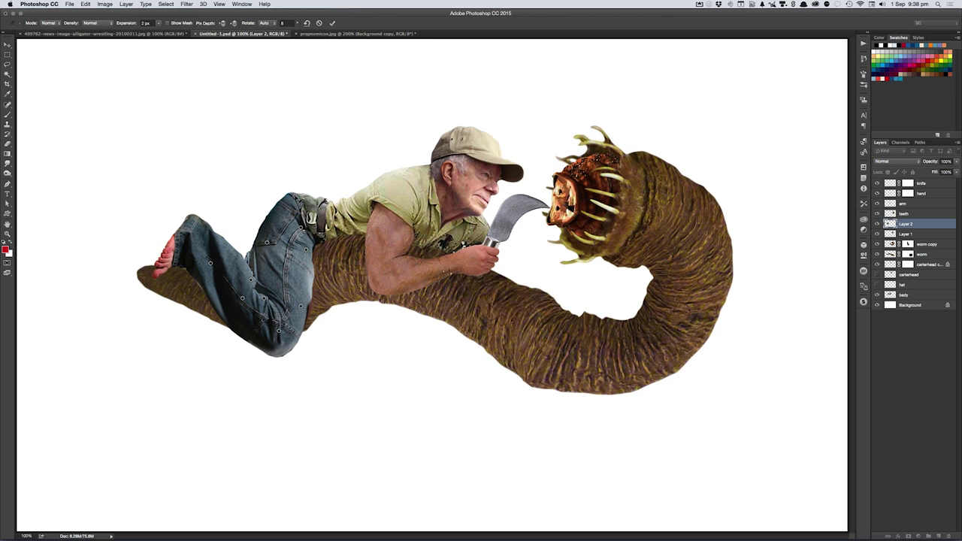
{"action": "left_click_drag", "start_coordinate": [295, 197], "coordinate": [301, 197]}
{"action": "left_click_drag", "start_coordinate": [268, 244], "coordinate": [263, 241]}
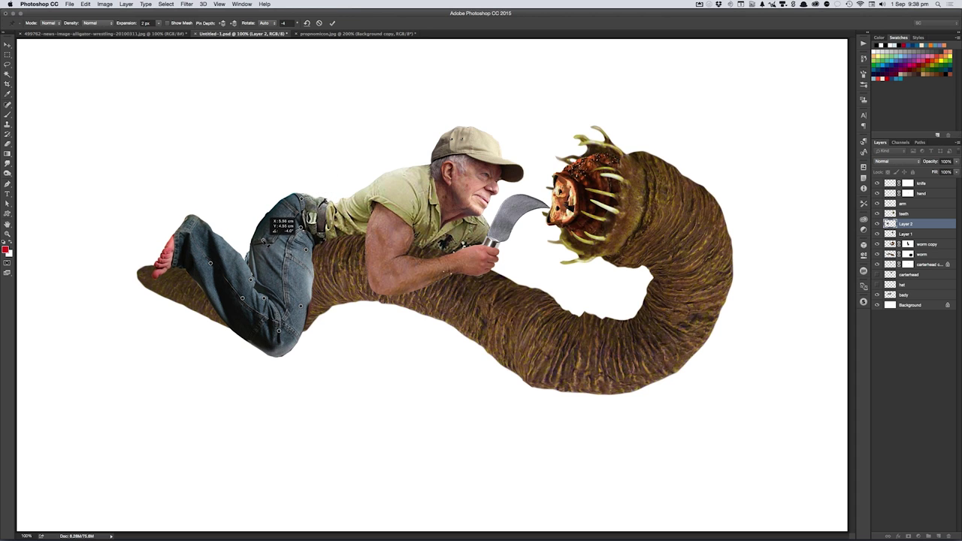
{"action": "key", "text": "Return"}
{"action": "key", "text": "w"}
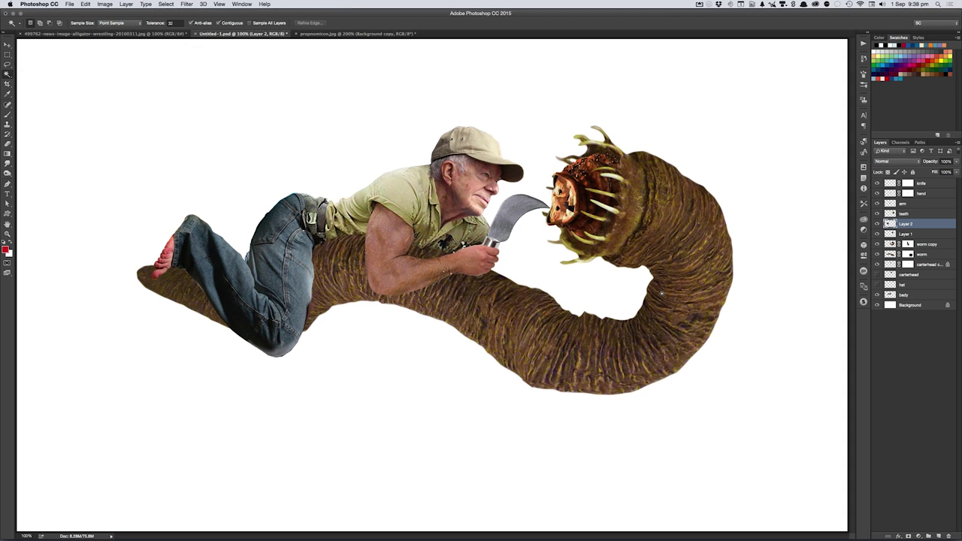
{"action": "key", "text": "v"}
{"action": "left_click", "coordinate": [195, 297]}
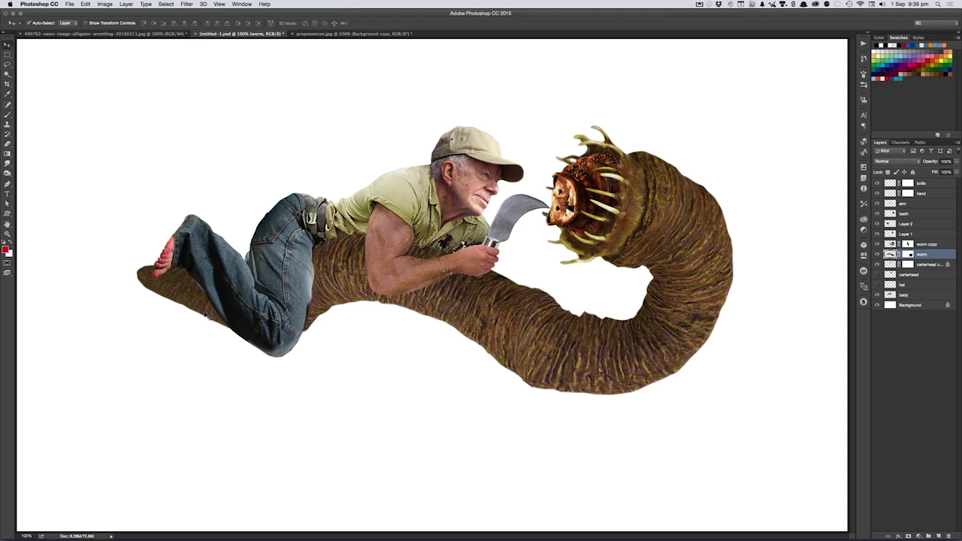
- Duplicate the worm body, flip it vertically, and scale it to about 55%. Rotate it into a tail rising up-left behind the legs
{"action": "left_click_drag", "start_coordinate": [201, 299], "coordinate": [135, 385], "text": "alt"}
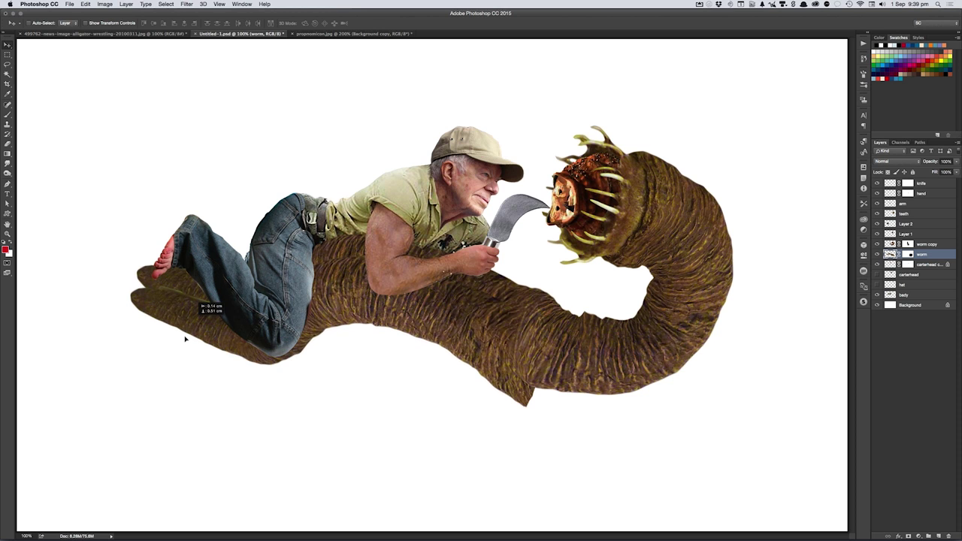
{"action": "left_click_drag", "start_coordinate": [136, 385], "coordinate": [138, 381]}
{"action": "key", "text": "ctrl+t"}
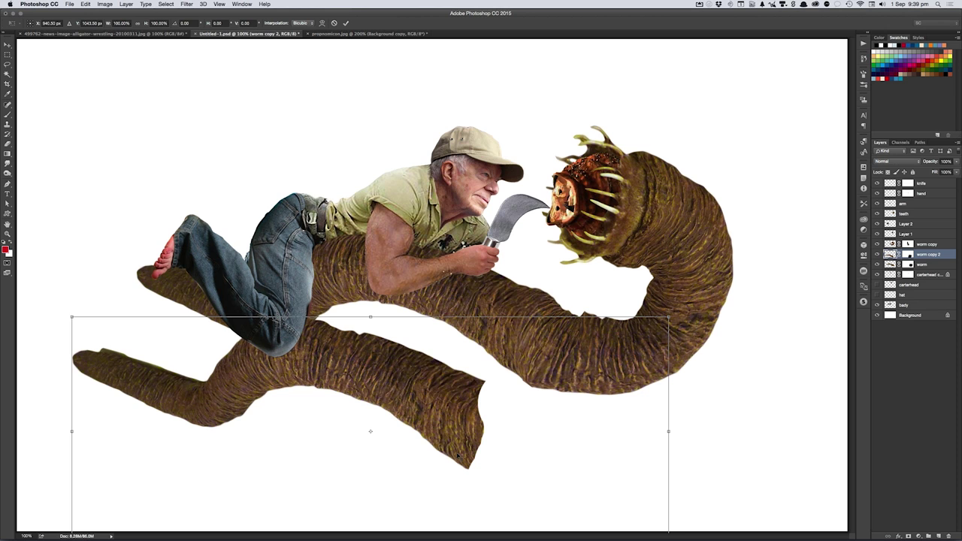
{"action": "key", "text": "ctrl+shift+v"}
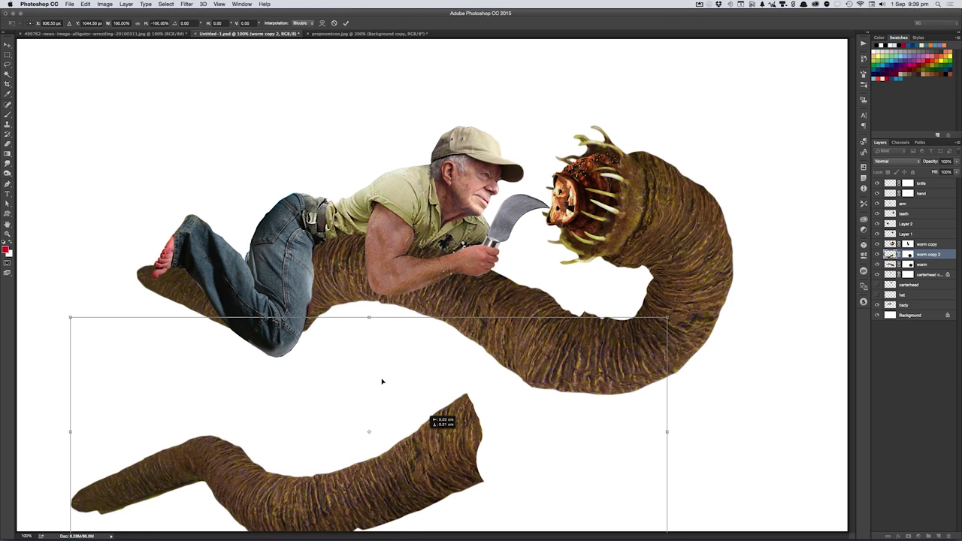
{"action": "left_click_drag", "start_coordinate": [354, 378], "coordinate": [303, 315]}
{"action": "left_click_drag", "start_coordinate": [353, 334], "coordinate": [353, 239]}
{"action": "left_click_drag", "start_coordinate": [494, 158], "coordinate": [408, 193]}
{"action": "left_click_drag", "start_coordinate": [410, 289], "coordinate": [300, 443]}
{"action": "left_click_drag", "start_coordinate": [267, 319], "coordinate": [264, 307]}
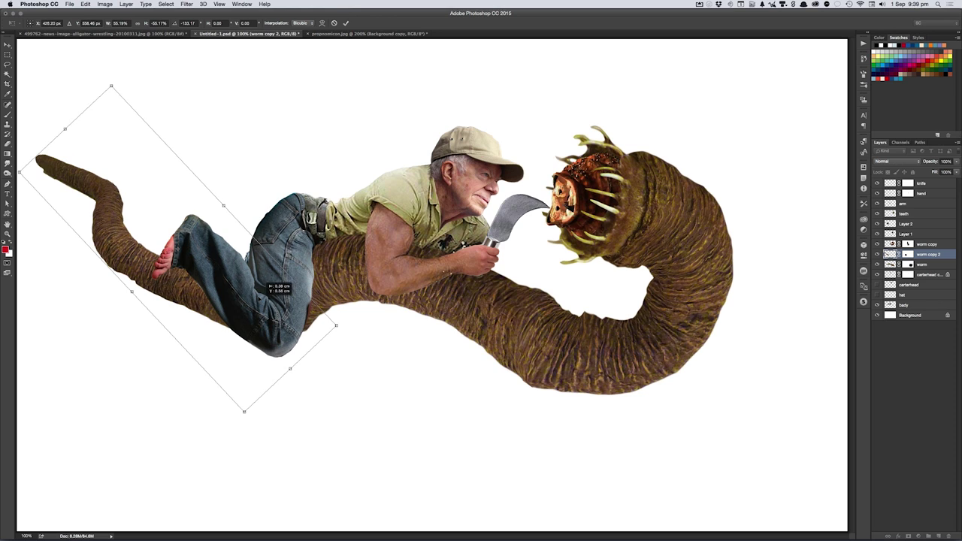
{"action": "key", "text": "Return"}
{"action": "left_click_drag", "start_coordinate": [160, 321], "coordinate": [218, 288]}
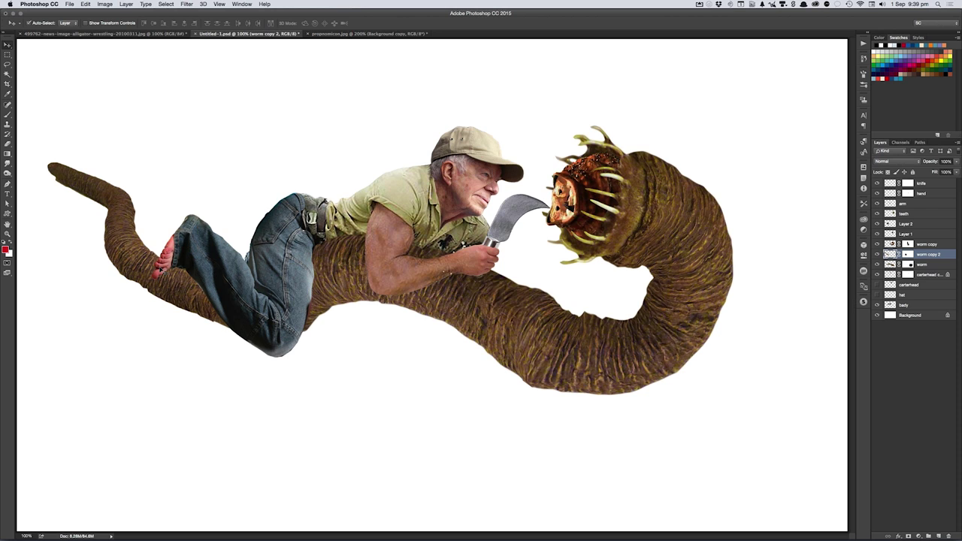
- Rename Layer 2 to 'leg'
{"action": "left_click", "coordinate": [895, 224]}
{"action": "double_click", "coordinate": [906, 224]}
{"action": "type", "text": "leg"}
{"action": "key", "text": "Return"}
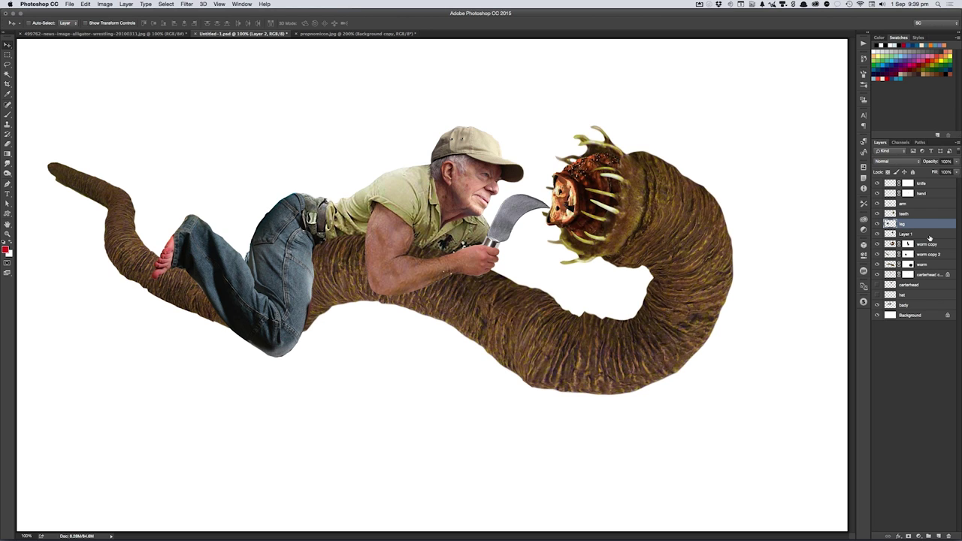
- Mask the leg layer, painting black within the tail's selection to hide the overlapped foot
{"action": "right_click", "coordinate": [117, 237]}
{"action": "left_click", "coordinate": [139, 239]}
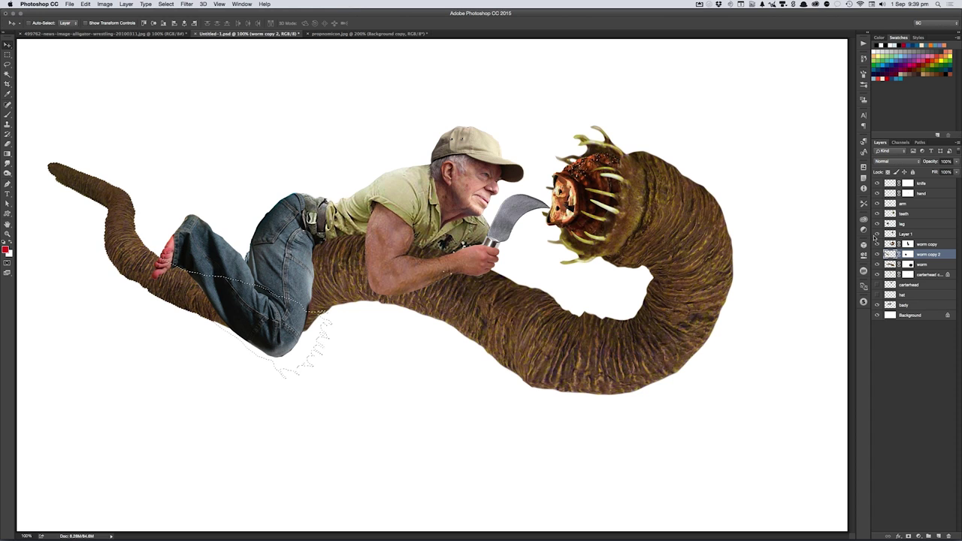
{"action": "left_click", "coordinate": [893, 229]}
{"action": "left_click", "coordinate": [891, 304], "text": "ctrl"}
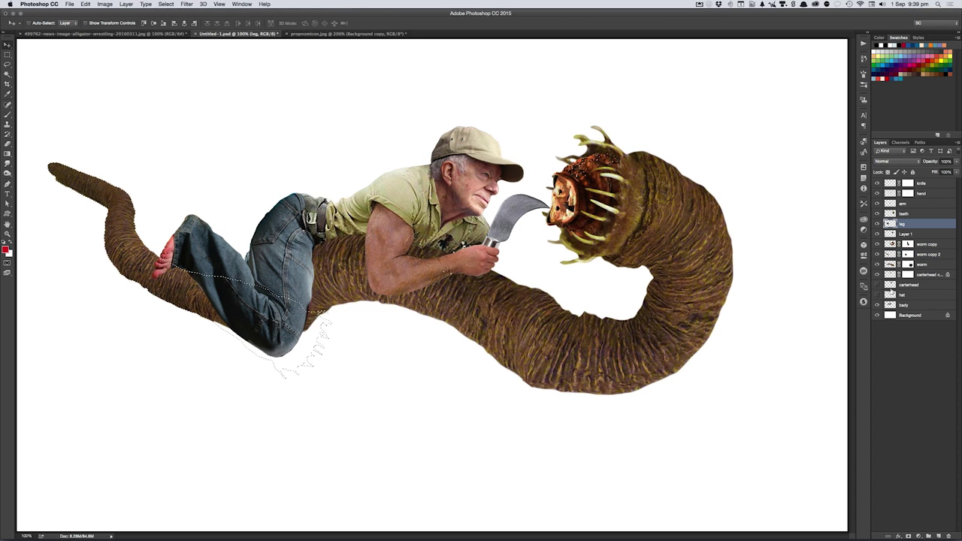
{"action": "left_click", "coordinate": [919, 536]}
{"action": "key", "text": "b"}
{"action": "left_click_drag", "start_coordinate": [150, 269], "coordinate": [175, 268]}
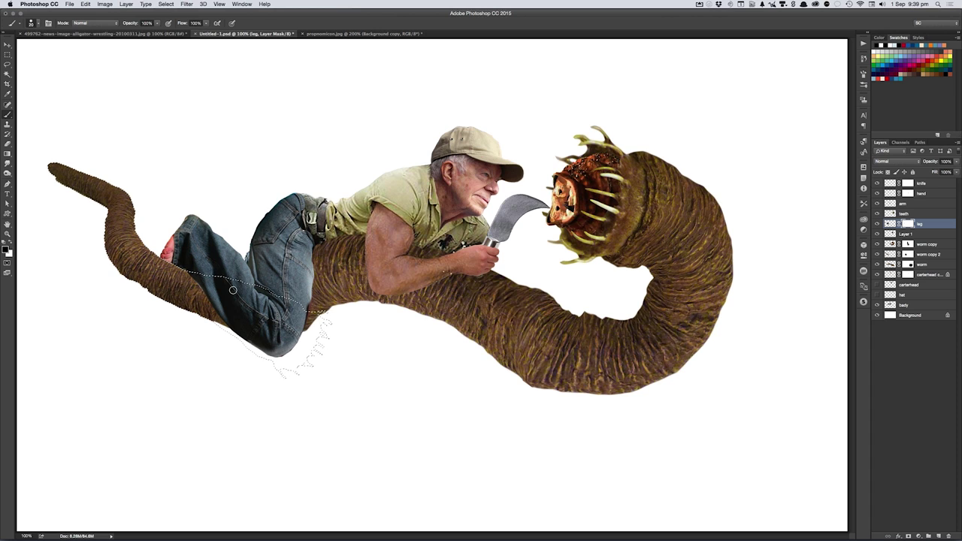
{"action": "key", "text": "ctrl+d"}
{"action": "key", "text": "v"}
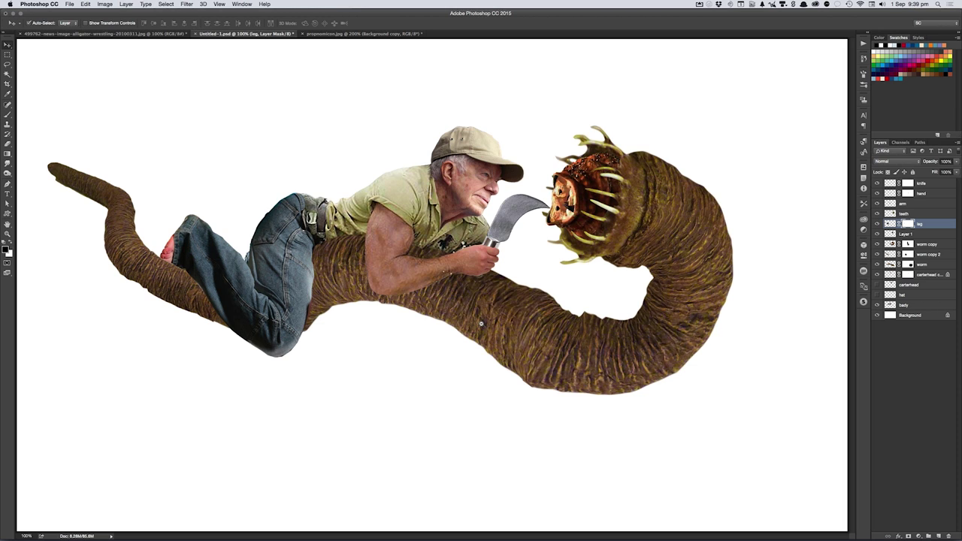
- Select the layers from knife down to the worm, zoom back to 100%, then deselect them
{"action": "key", "text": "ctrl+minus"}
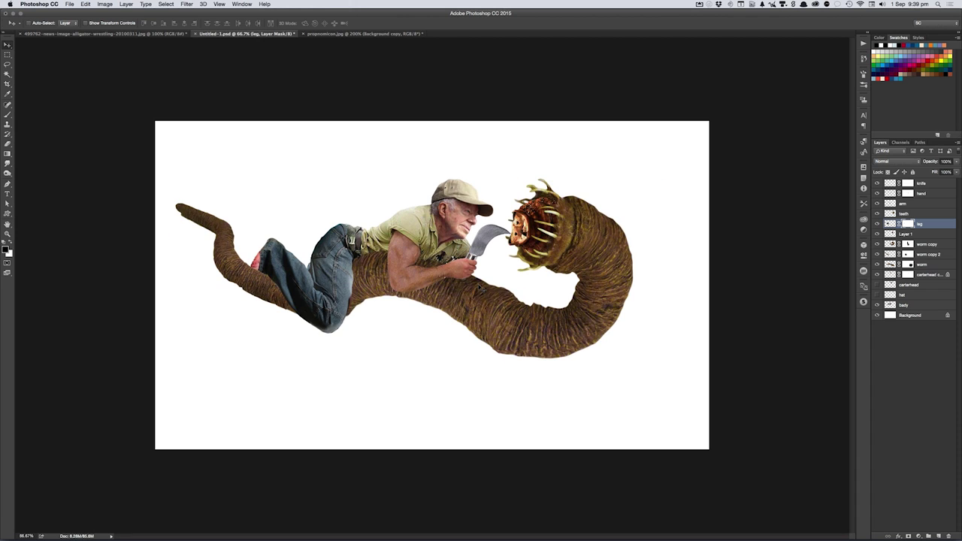
{"action": "left_click", "coordinate": [891, 185]}
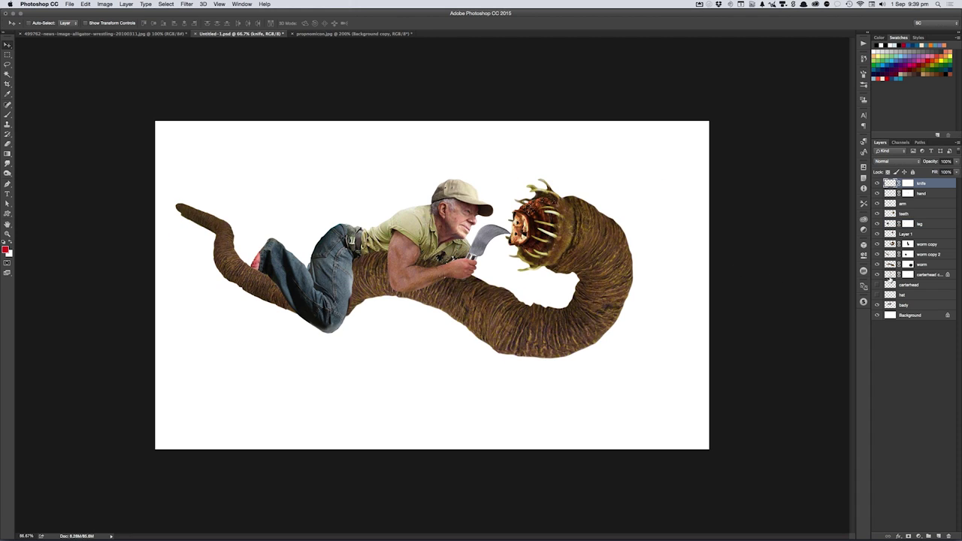
{"action": "left_click", "coordinate": [902, 274], "text": "shift"}
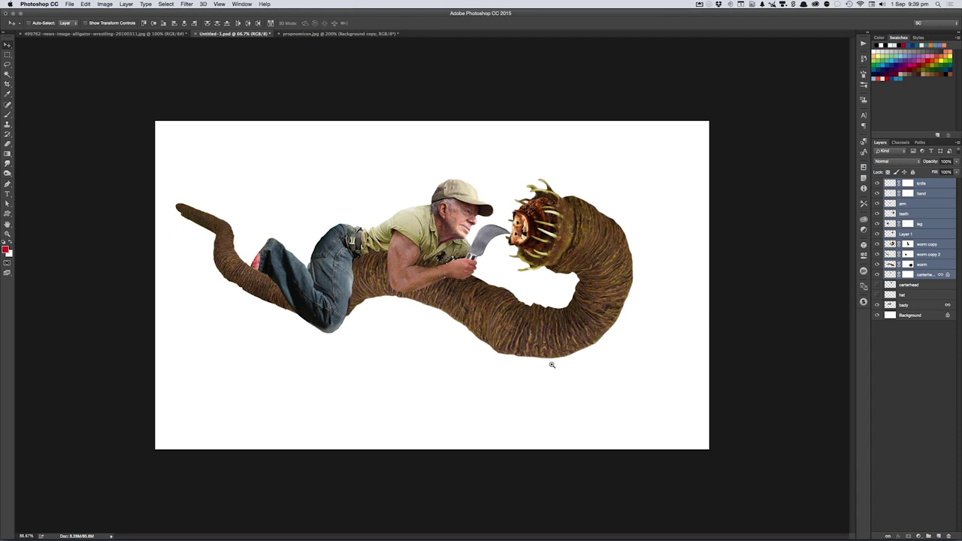
{"action": "left_click", "coordinate": [460, 352]}
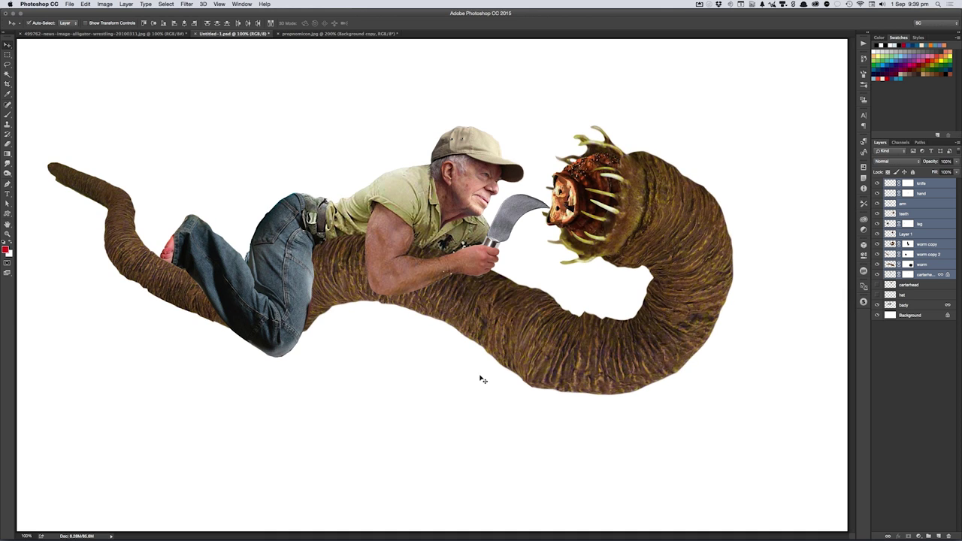
{"action": "key", "text": "super+alt+a"}
{"action": "key", "text": "super+Tab"}
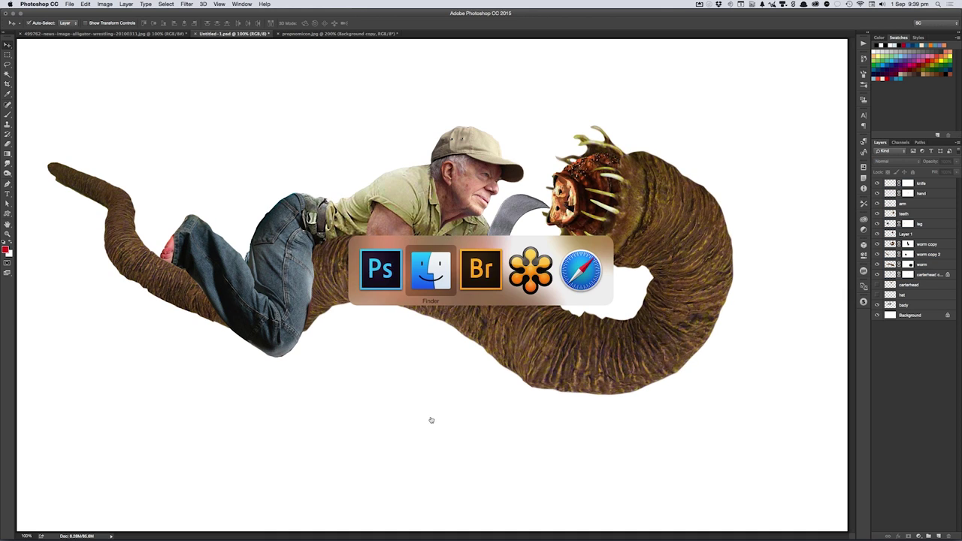
- Switch to Adobe Bridge and open the Background folder
{"action": "key", "text": "super+Tab"}
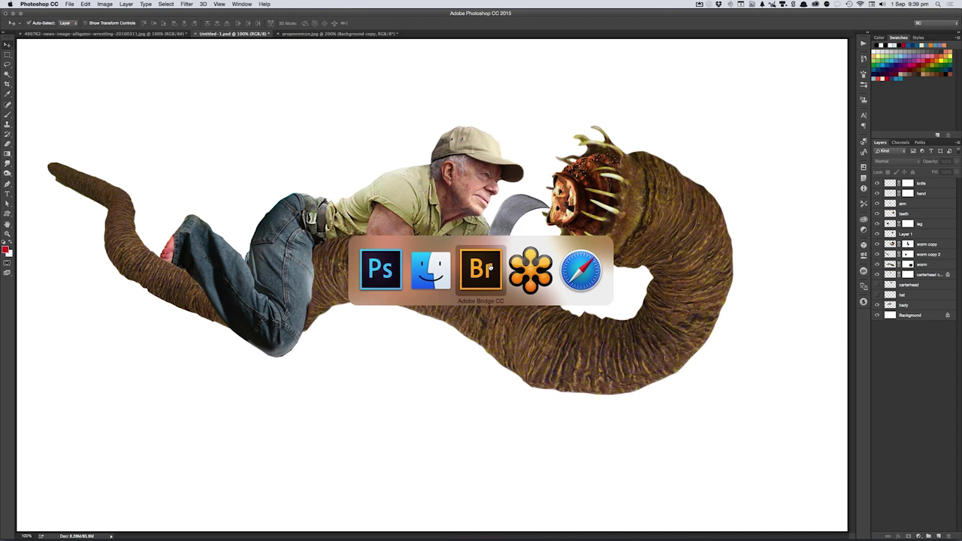
{"action": "left_click", "coordinate": [481, 269]}
{"action": "left_click", "coordinate": [95, 90]}
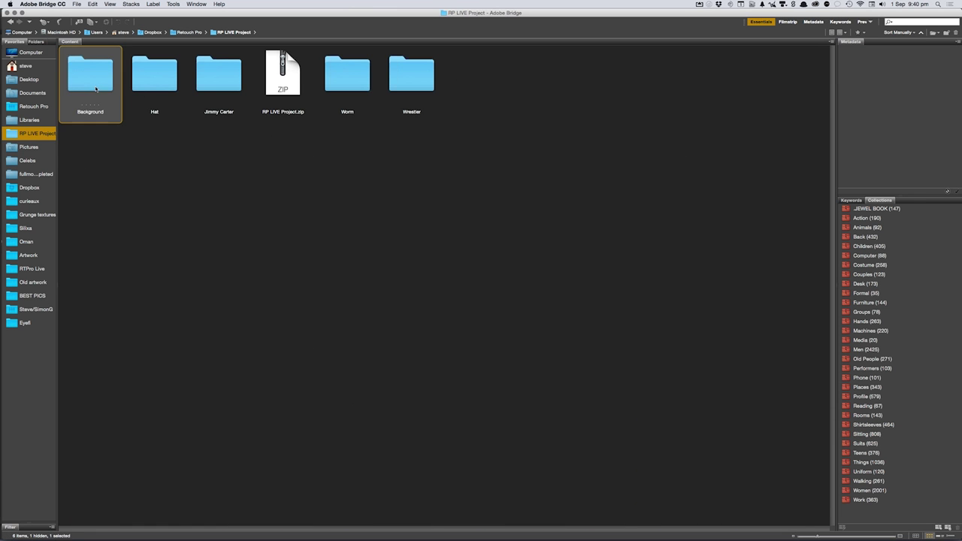
{"action": "double_click", "coordinate": [96, 90]}
- Preview the cracked-earth, dirt-road and cattle panorama photos full screen
{"action": "left_click", "coordinate": [154, 79]}
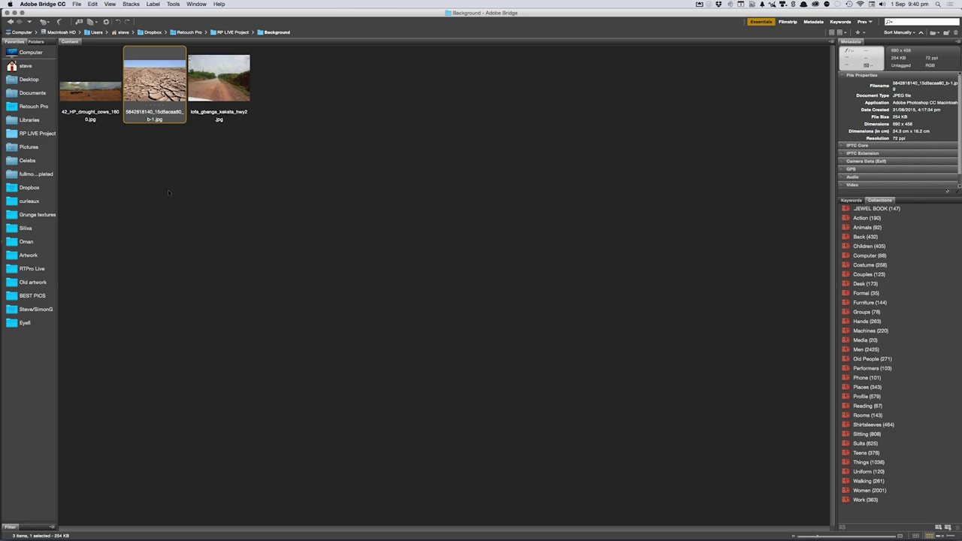
{"action": "key", "text": "space"}
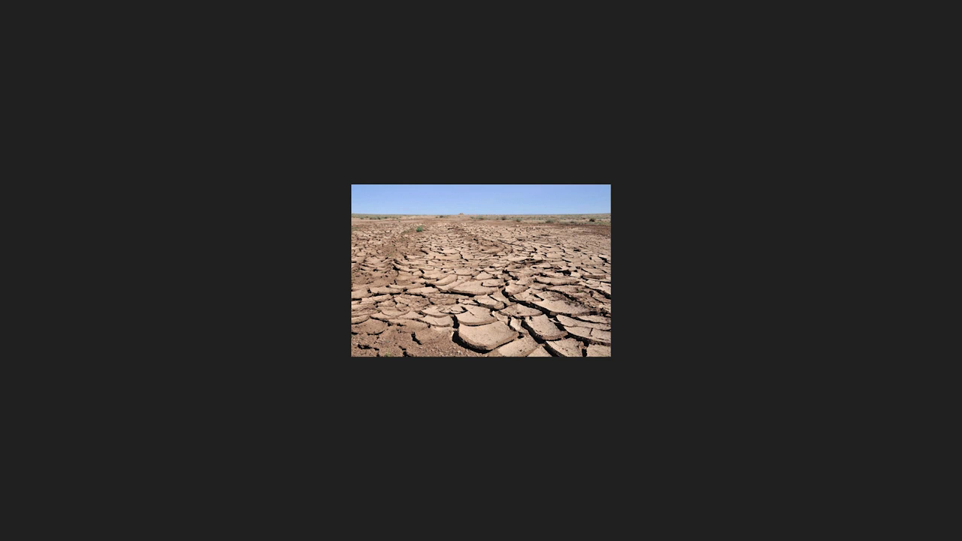
{"action": "key", "text": "space"}
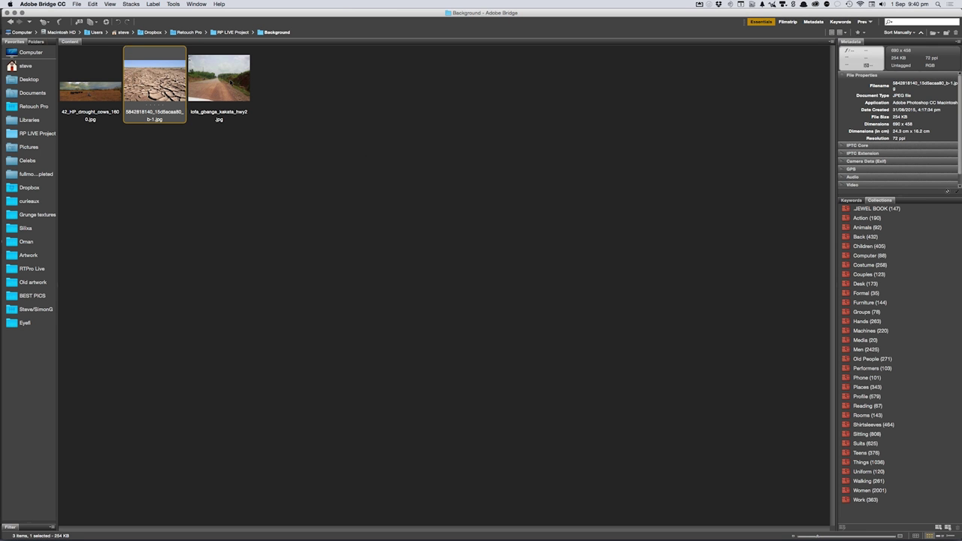
{"action": "left_click", "coordinate": [231, 83]}
{"action": "key", "text": "space"}
{"action": "key", "text": "space"}
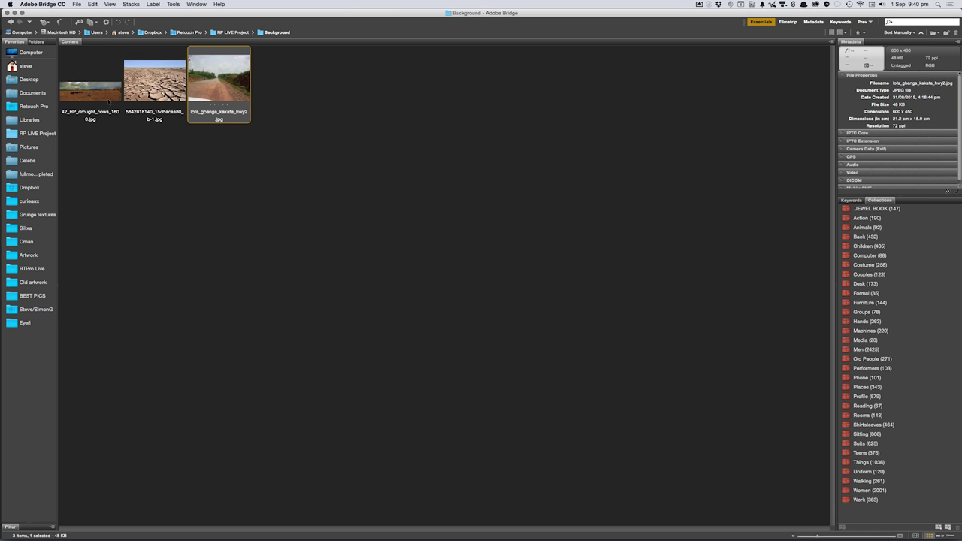
{"action": "left_click", "coordinate": [90, 84]}
{"action": "key", "text": "space"}
{"action": "key", "text": "space"}
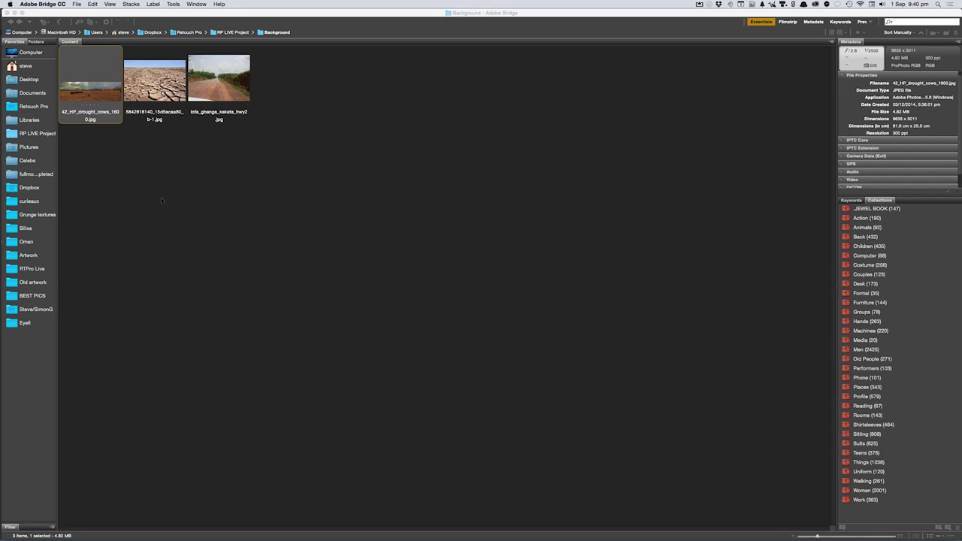
{"action": "key", "text": "super+Tab"}
{"action": "key", "text": "Escape"}
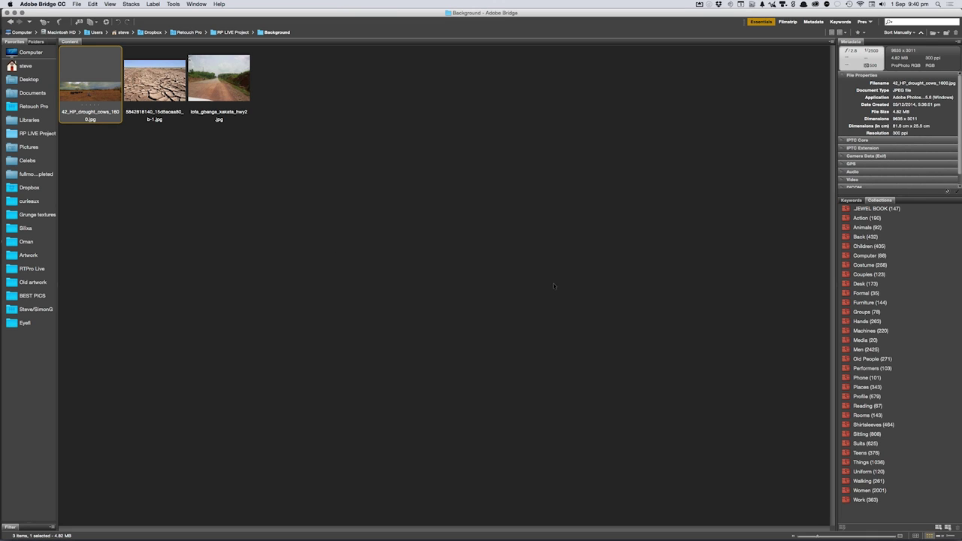
{"action": "key", "text": "super+Tab"}
{"action": "key", "text": "Escape"}
{"action": "key", "text": "alt+space"}
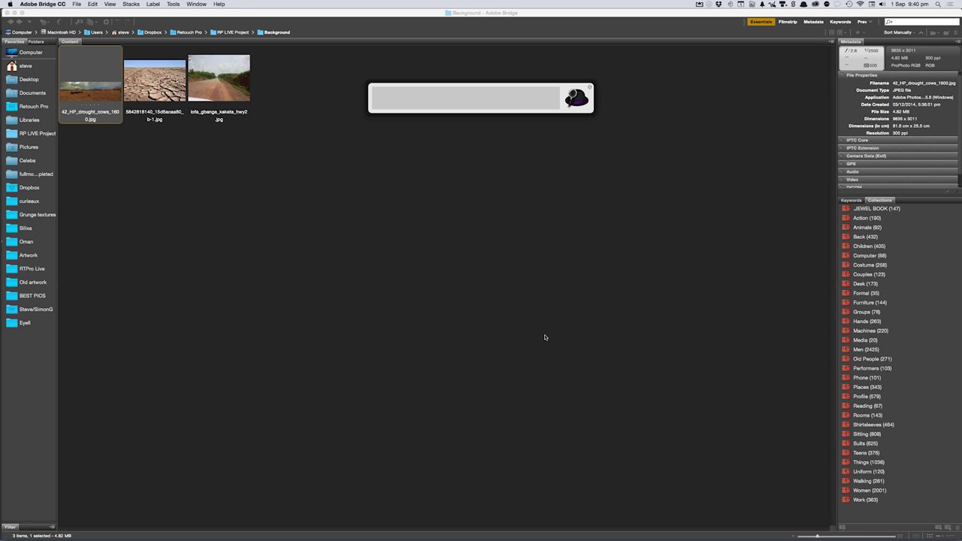
- Run a Google Images search for 'desert' and enlarge the Safari window
{"action": "type", "text": "CC"}
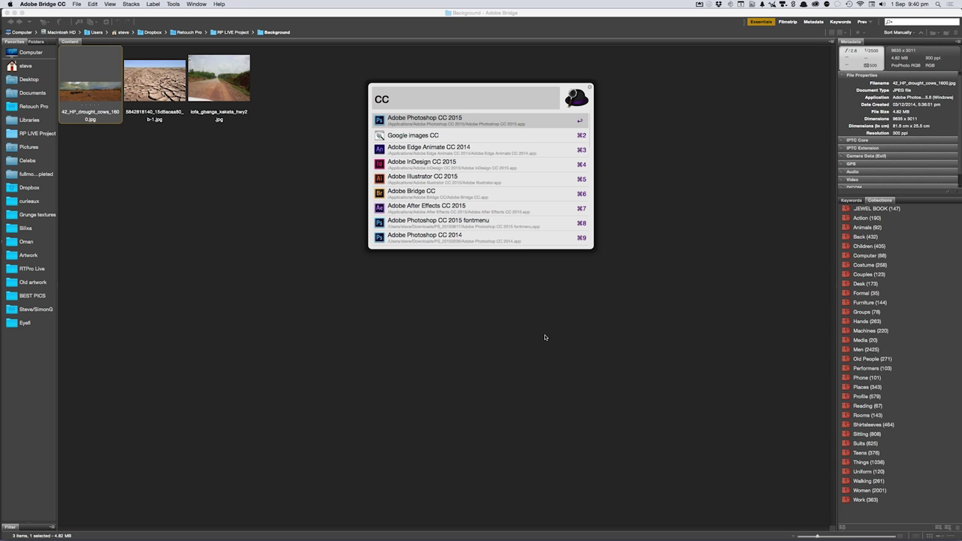
{"action": "type", "text": "d"}
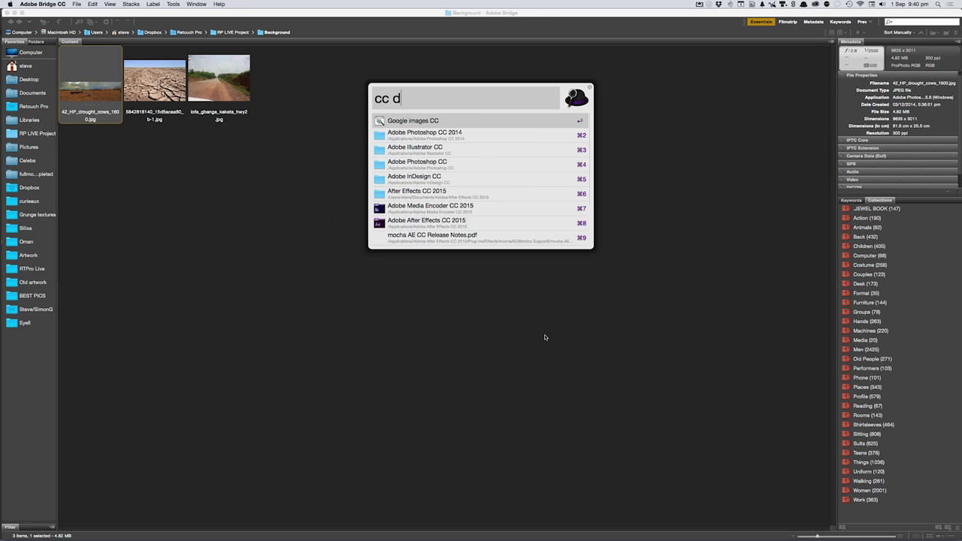
{"action": "type", "text": "esert"}
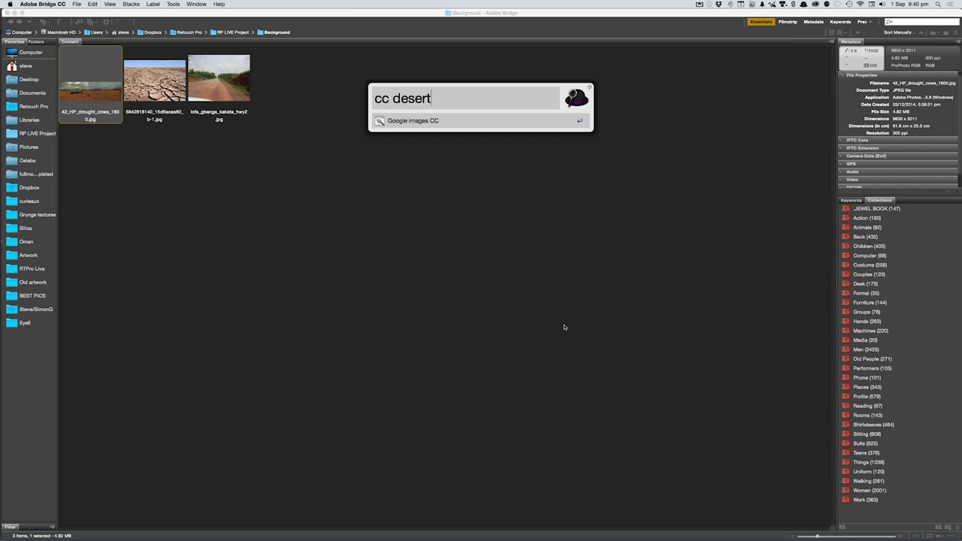
{"action": "key", "text": "Return"}
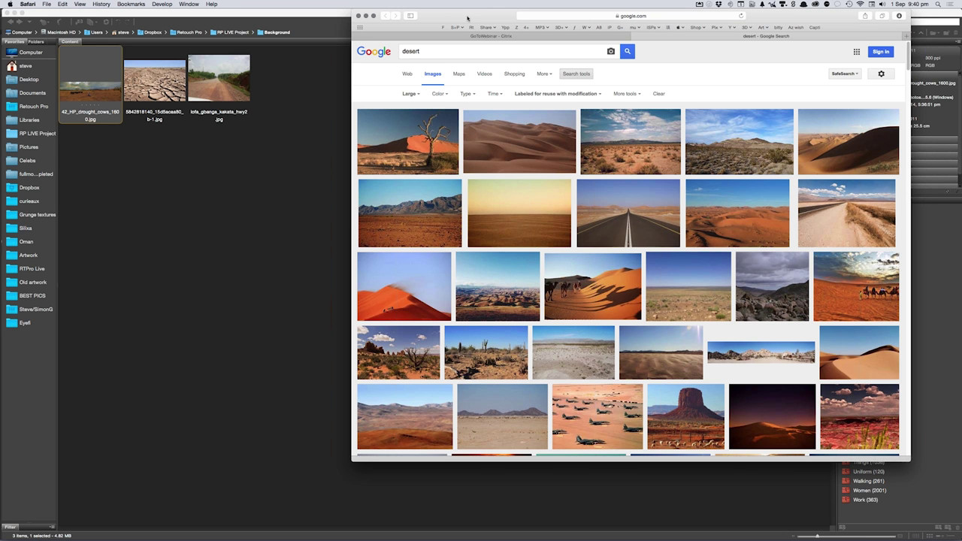
{"action": "left_click_drag", "start_coordinate": [467, 17], "coordinate": [281, 2]}
{"action": "mouse_move", "coordinate": [719, 462]}
{"action": "left_mouse_down"}
{"action": "mouse_move", "coordinate": [723, 482]}
{"action": "mouse_move", "coordinate": [779, 537]}
{"action": "left_mouse_up"}
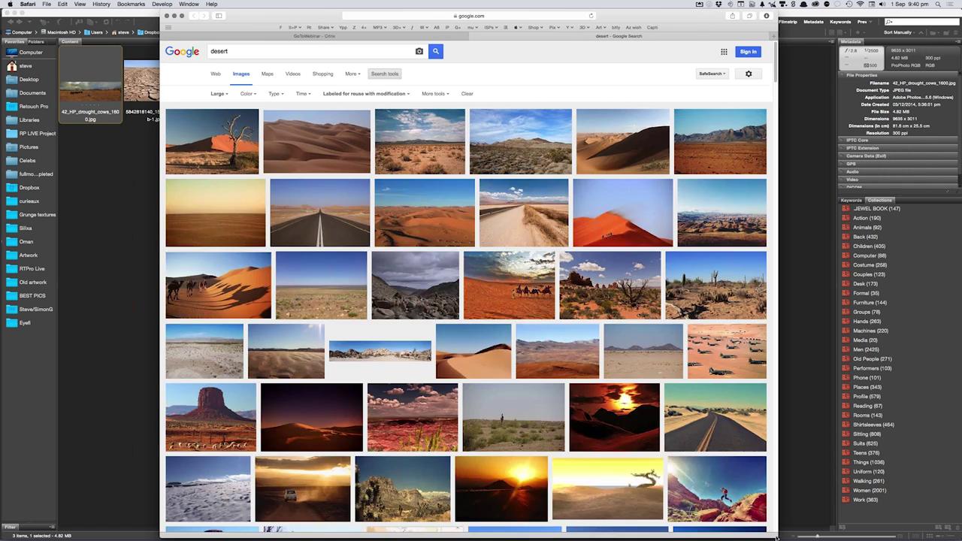
- Limit results to large images and preview the Amargosa Desert photo
{"action": "left_click", "coordinate": [219, 93]}
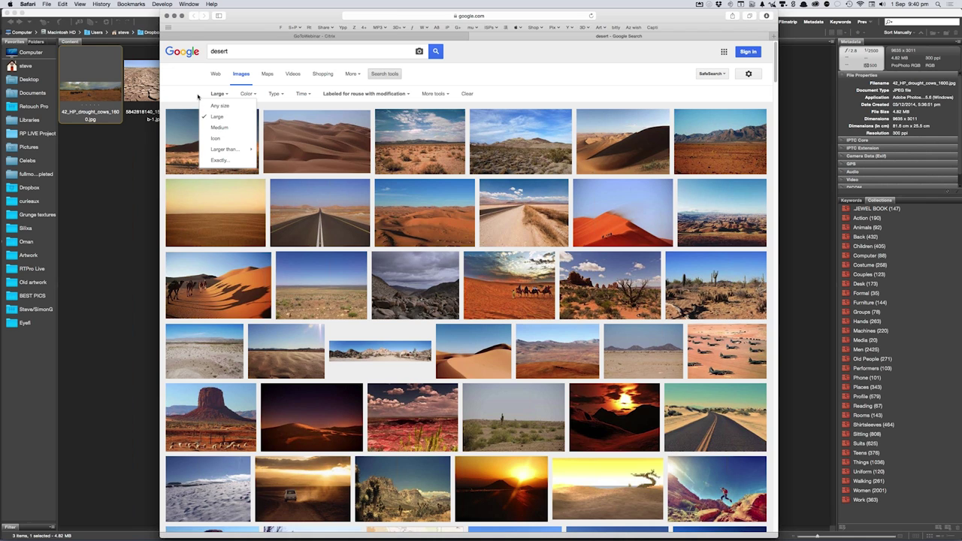
{"action": "left_click", "coordinate": [217, 117]}
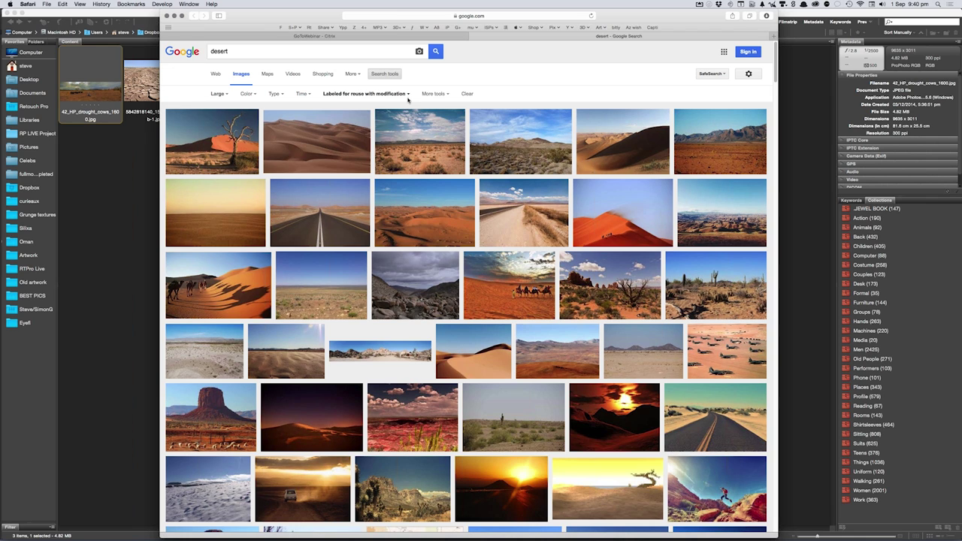
{"action": "left_click", "coordinate": [384, 94]}
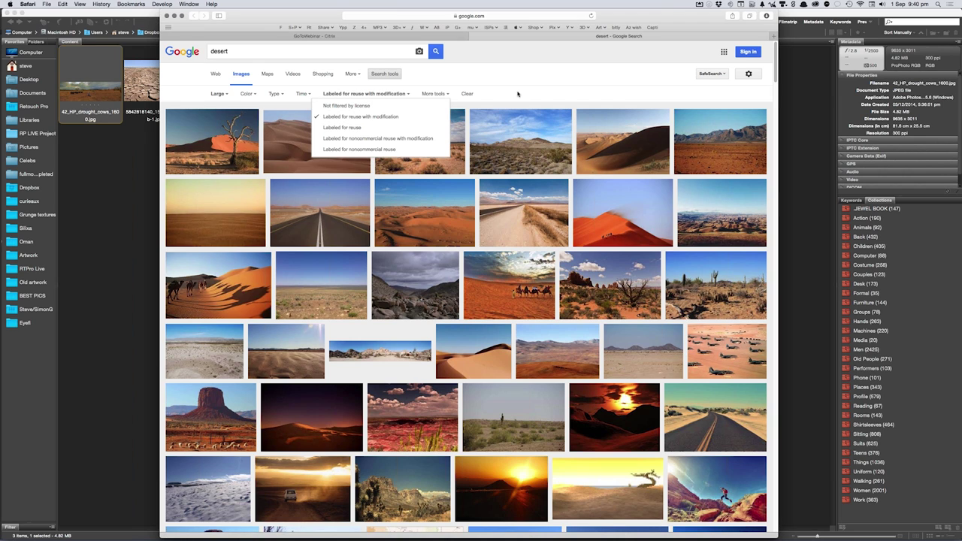
{"action": "left_click", "coordinate": [660, 68]}
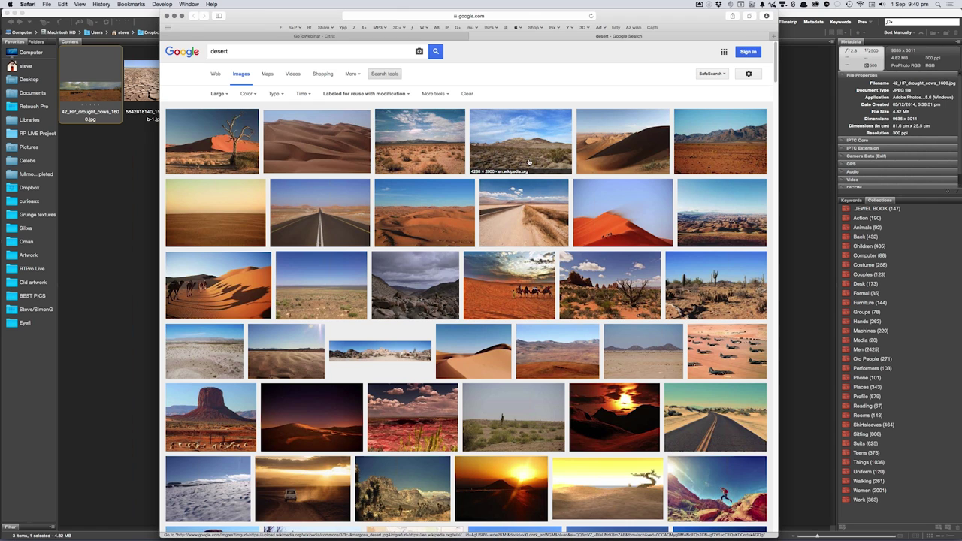
{"action": "mouse_move", "coordinate": [520, 141]}
{"action": "left_click", "coordinate": [534, 170]}
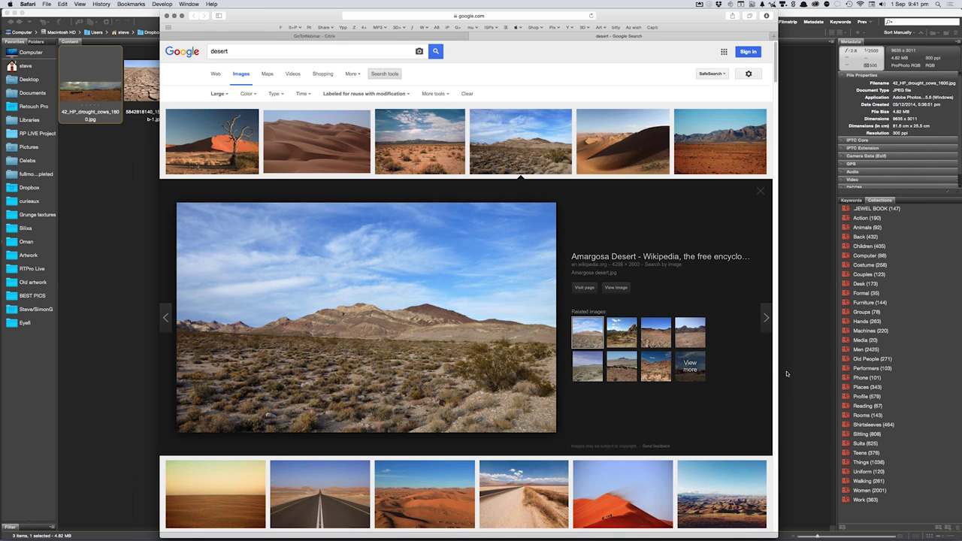
- Preview the Flinders mountain desert photo and open it at full size
{"action": "left_click", "coordinate": [731, 173]}
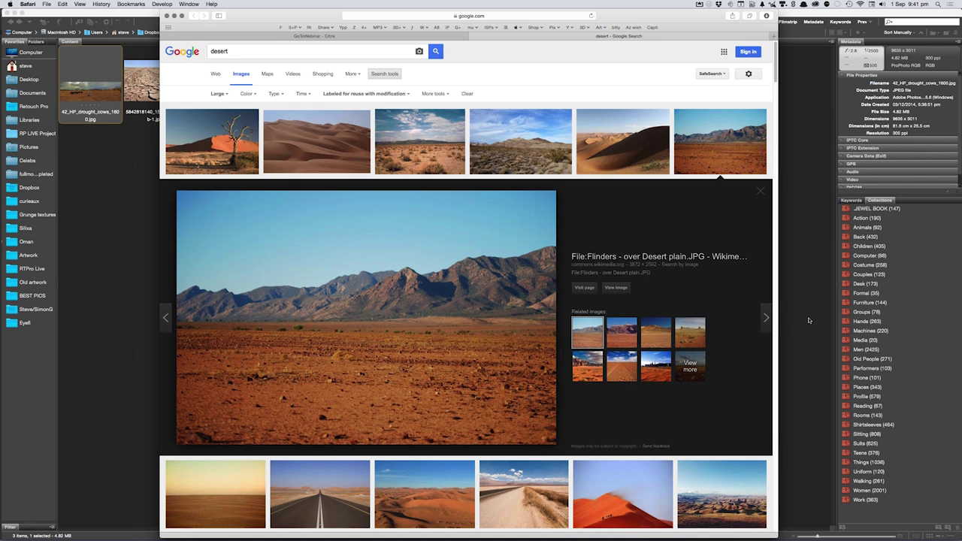
{"action": "left_click", "coordinate": [653, 344]}
{"action": "left_click", "coordinate": [719, 165]}
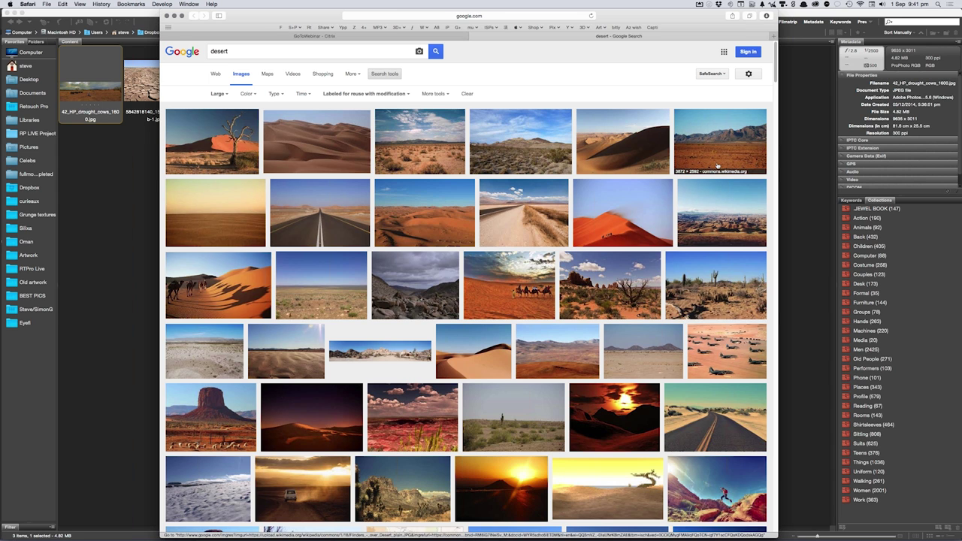
{"action": "left_click", "coordinate": [710, 157]}
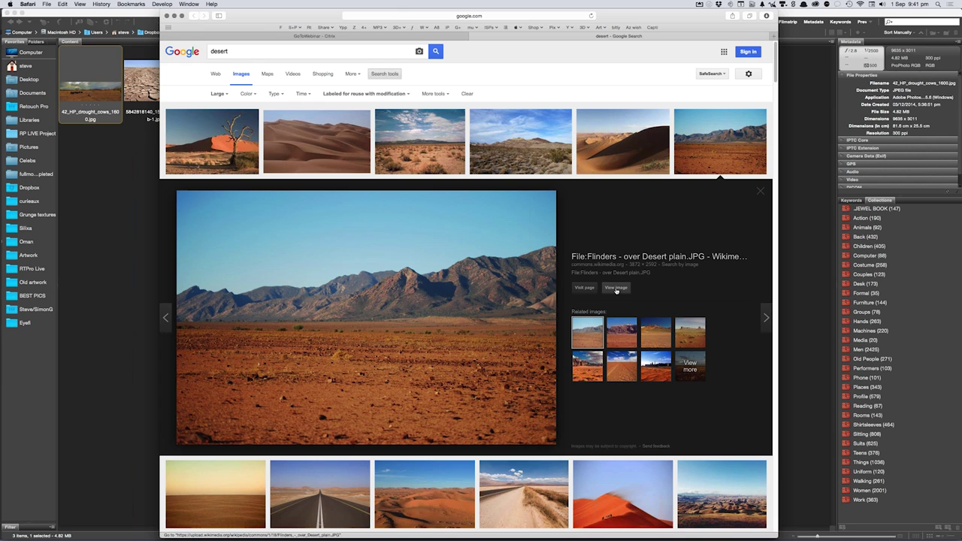
{"action": "left_click", "coordinate": [617, 288]}
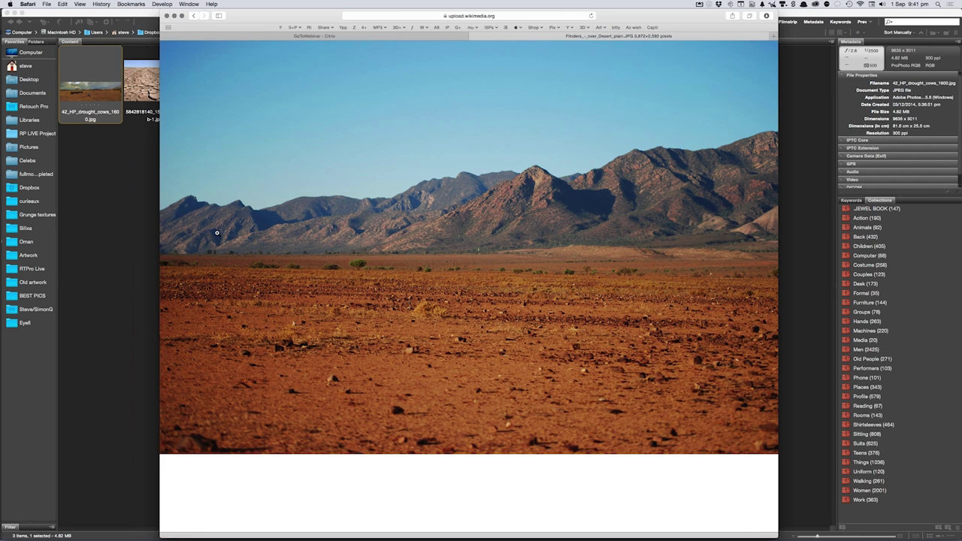
- Paste the desert photo into the Photoshop composite and send it behind the figure
{"action": "key", "text": "super+Tab"}
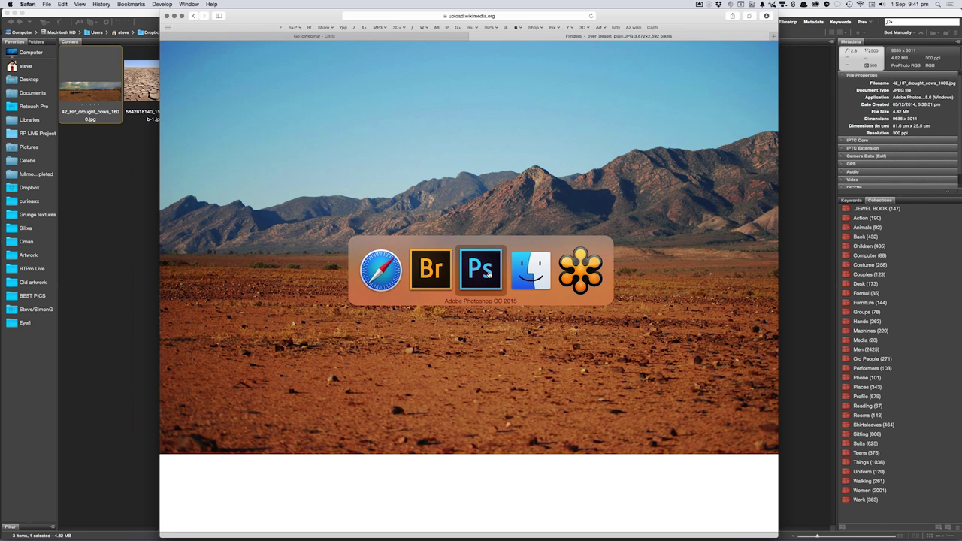
{"action": "left_click", "coordinate": [487, 275]}
{"action": "key", "text": "super+Tab"}
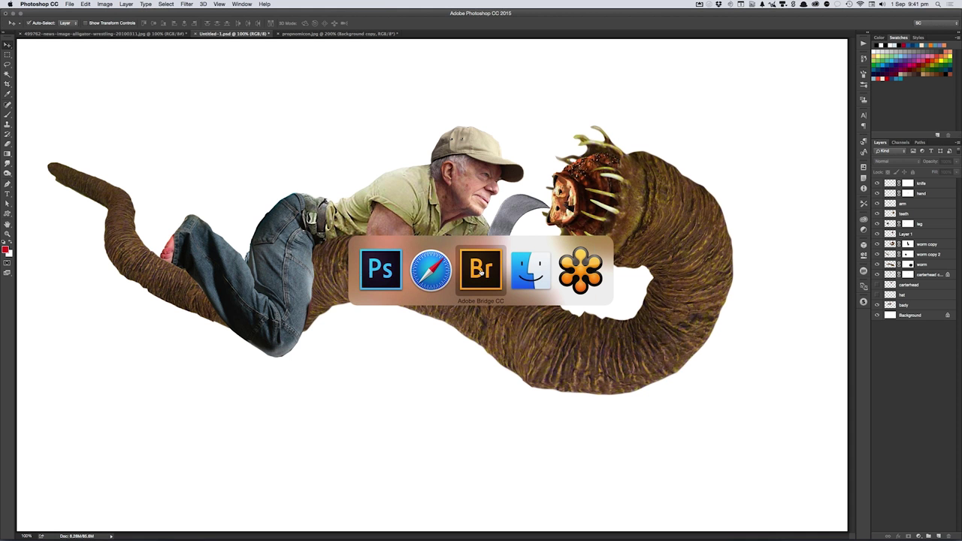
{"action": "left_click", "coordinate": [441, 277]}
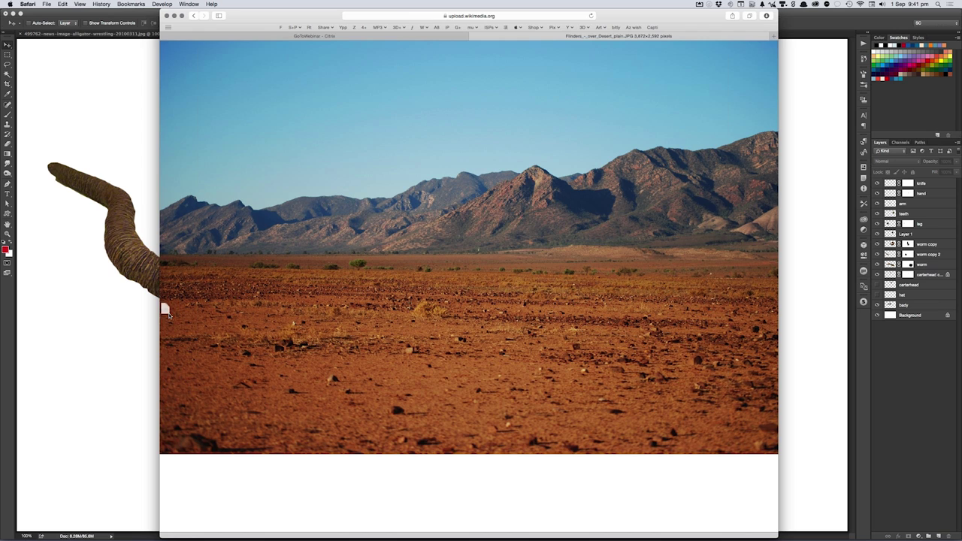
{"action": "left_click", "coordinate": [130, 330]}
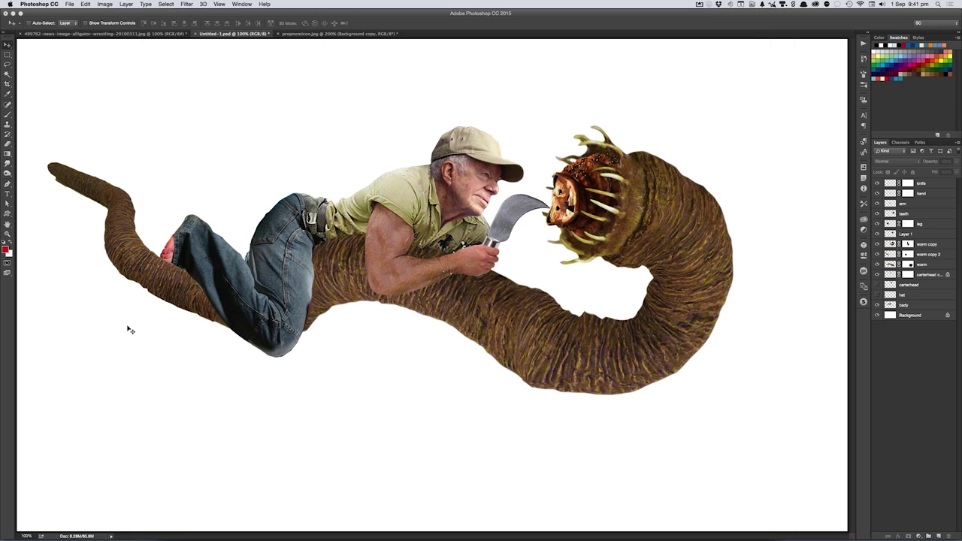
{"action": "key", "text": "super+v"}
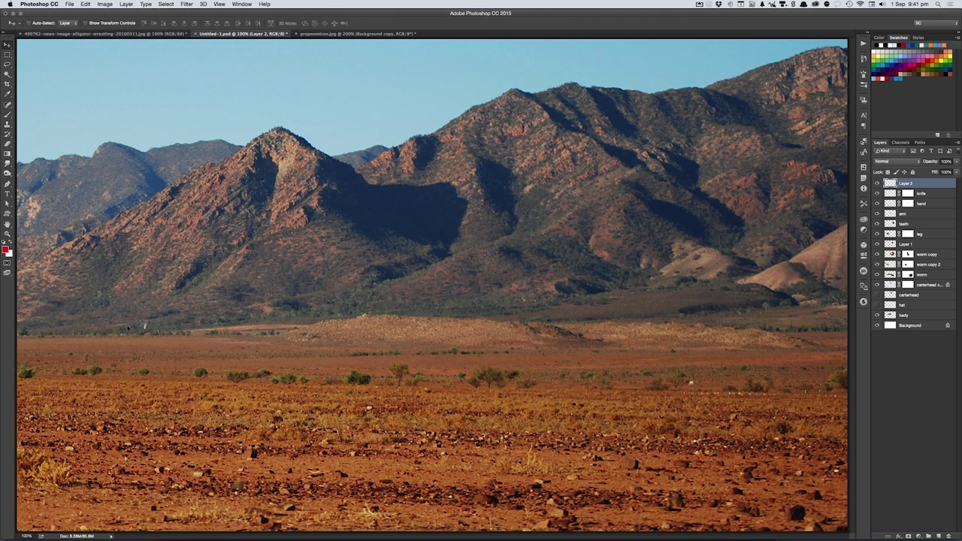
{"action": "key", "text": "super+shift+bracketleft"}
{"action": "key", "text": "b"}
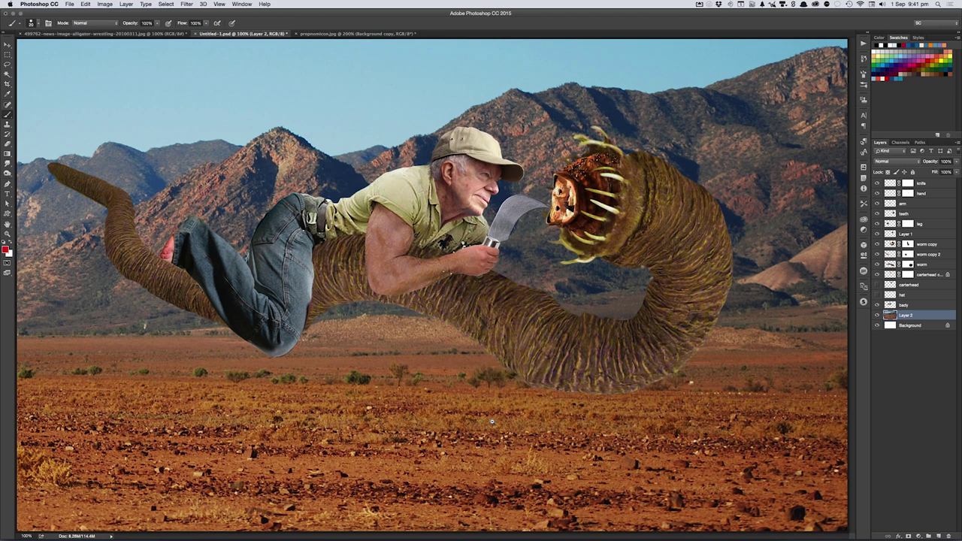
- Scale the desert photo to about 77% and position it to cover the canvas
{"action": "key", "text": "super+minus"}
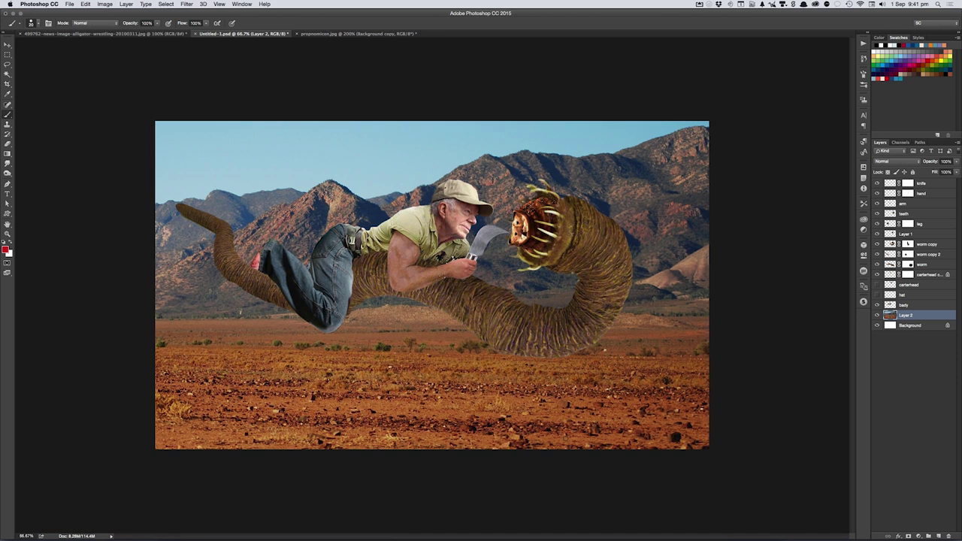
{"action": "key", "text": "v"}
{"action": "mouse_move", "coordinate": [585, 415]}
{"action": "left_mouse_down"}
{"action": "mouse_move", "coordinate": [580, 359]}
{"action": "mouse_move", "coordinate": [610, 335]}
{"action": "mouse_move", "coordinate": [582, 367]}
{"action": "mouse_move", "coordinate": [634, 383]}
{"action": "left_mouse_up"}
{"action": "key", "text": "ctrl+t"}
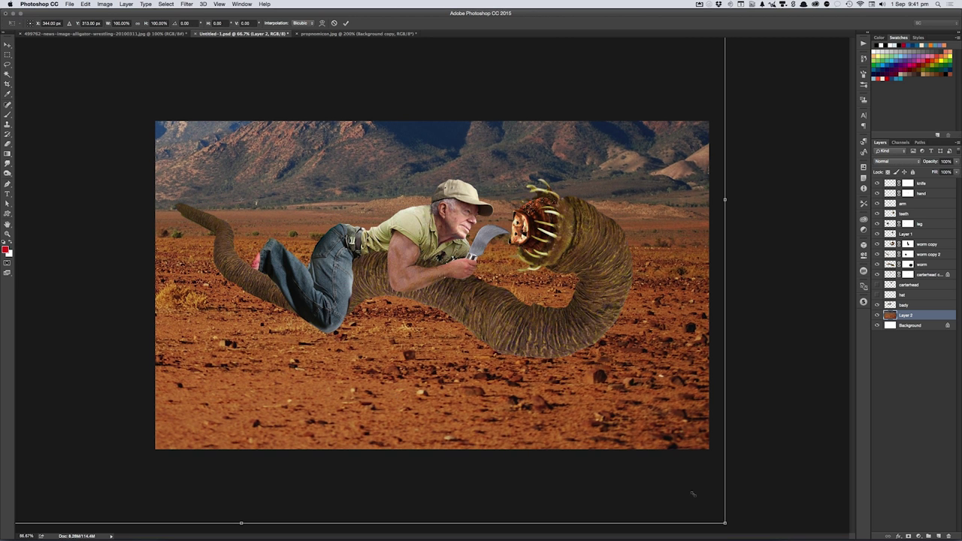
{"action": "left_click_drag", "start_coordinate": [725, 522], "coordinate": [616, 449]}
{"action": "mouse_move", "coordinate": [550, 414]}
{"action": "left_mouse_down"}
{"action": "mouse_move", "coordinate": [701, 423]}
{"action": "mouse_move", "coordinate": [688, 414]}
{"action": "left_mouse_up"}
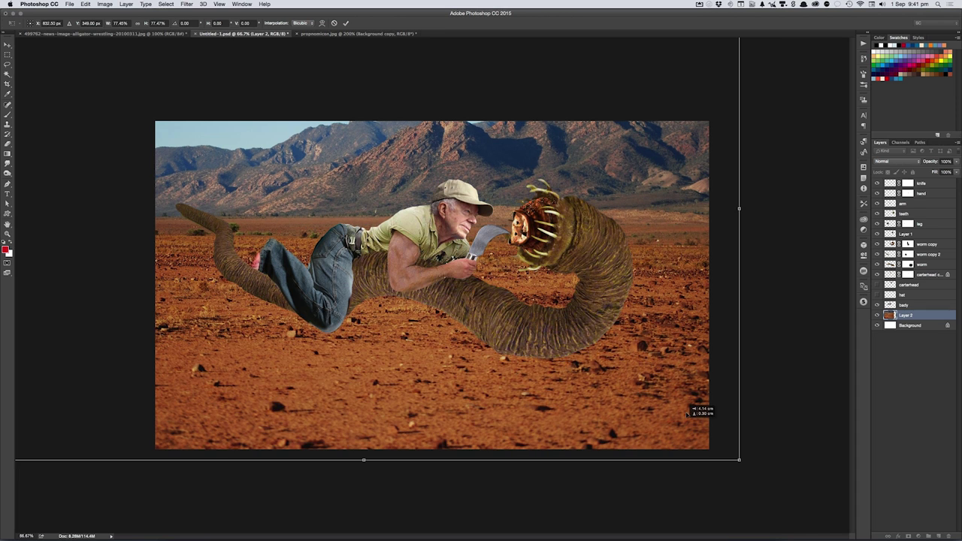
{"action": "key", "text": "Return"}
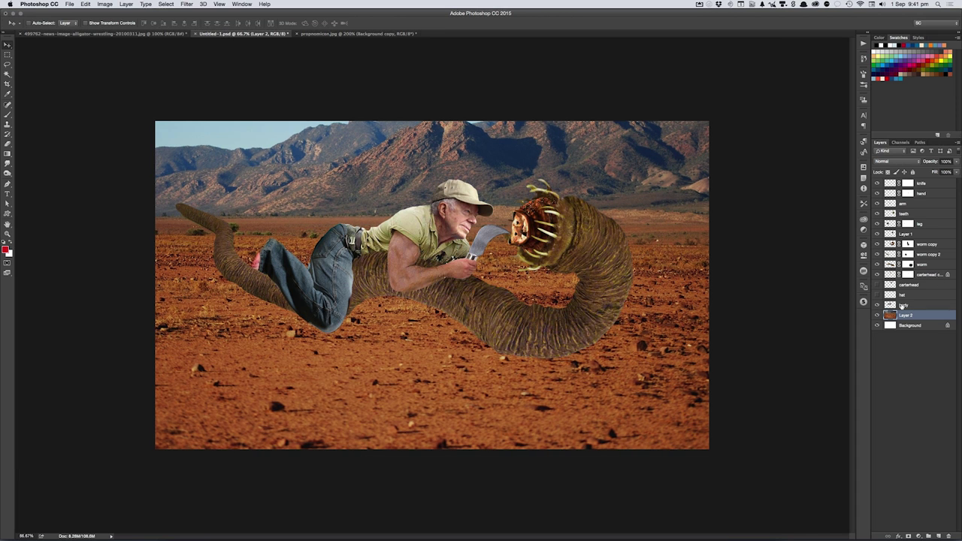
{"action": "left_click", "coordinate": [903, 305]}
{"action": "left_click", "coordinate": [936, 184], "text": "shift"}
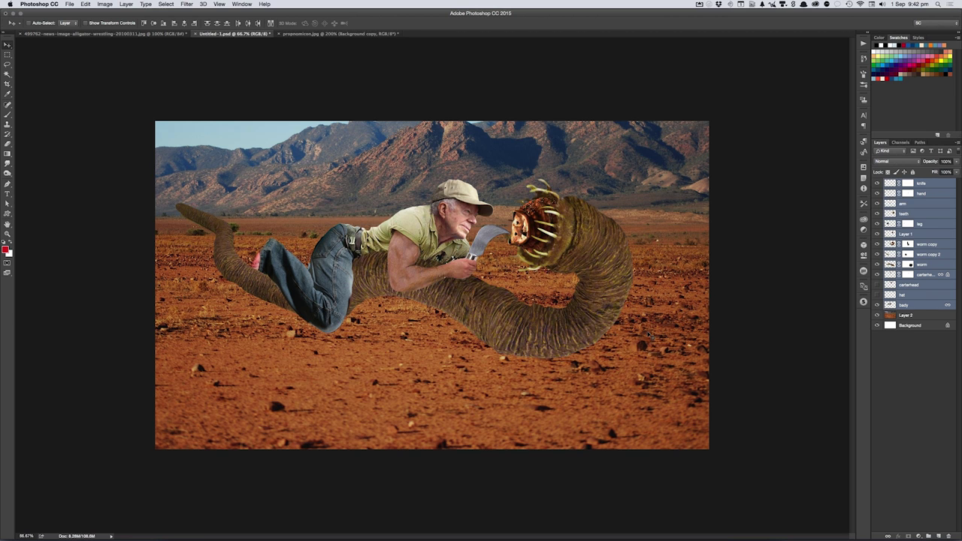
- Group the rider and worm layers, tilt the group about 4 degrees, and move it lower-right
{"action": "key", "text": "ctrl+g"}
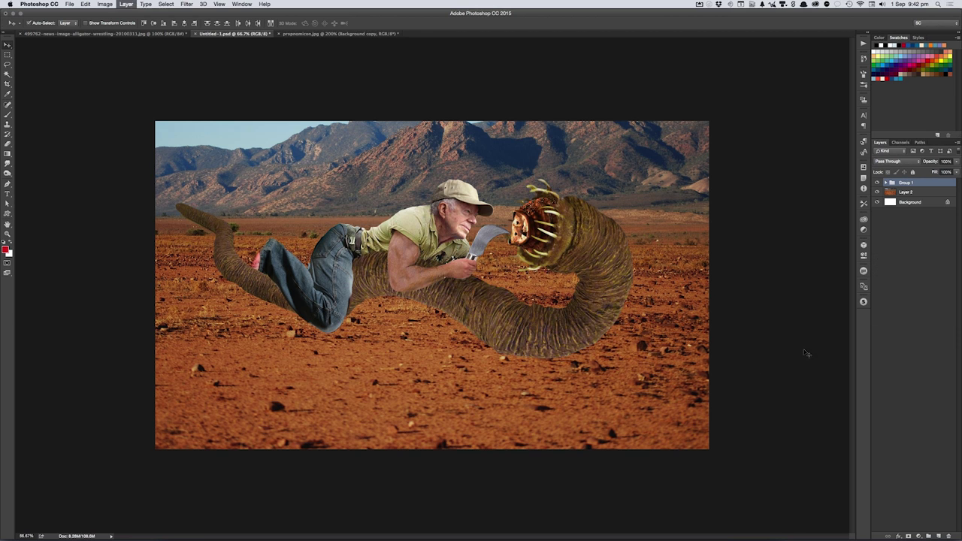
{"action": "key", "text": "ctrl+t"}
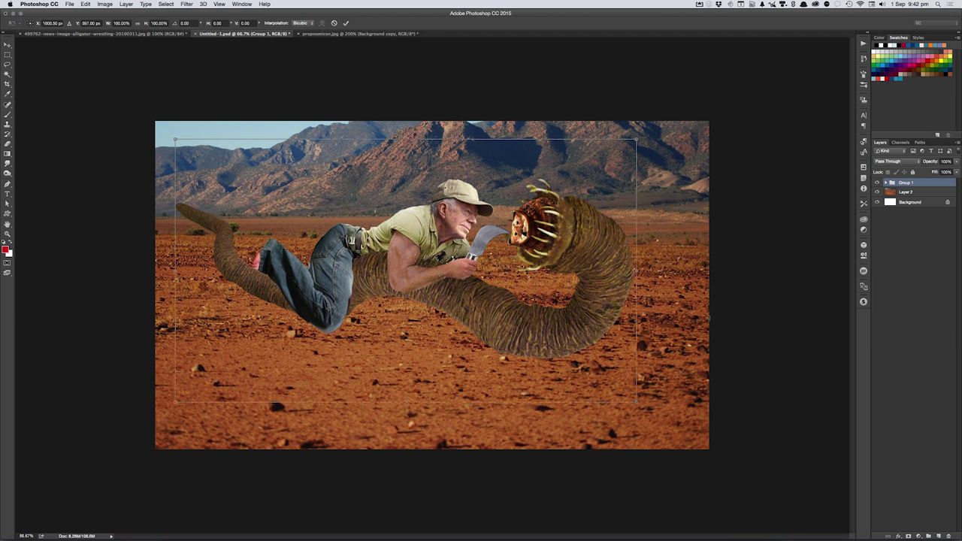
{"action": "mouse_move", "coordinate": [735, 316]}
{"action": "left_mouse_down"}
{"action": "mouse_move", "coordinate": [733, 279]}
{"action": "mouse_move", "coordinate": [746, 270]}
{"action": "left_mouse_up"}
{"action": "mouse_move", "coordinate": [589, 296]}
{"action": "left_mouse_down"}
{"action": "mouse_move", "coordinate": [607, 343]}
{"action": "mouse_move", "coordinate": [599, 340]}
{"action": "left_mouse_up"}
{"action": "mouse_move", "coordinate": [762, 337]}
{"action": "left_mouse_down"}
{"action": "mouse_move", "coordinate": [774, 334]}
{"action": "mouse_move", "coordinate": [761, 343]}
{"action": "left_mouse_up"}
{"action": "key", "text": "Return"}
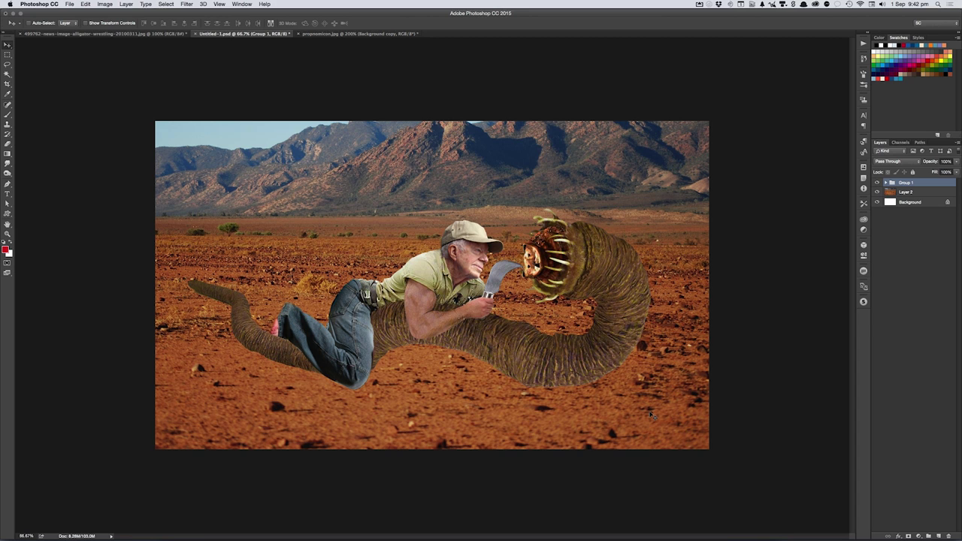
- Nudge the desert background layer into a slightly new position
{"action": "left_click", "coordinate": [636, 427]}
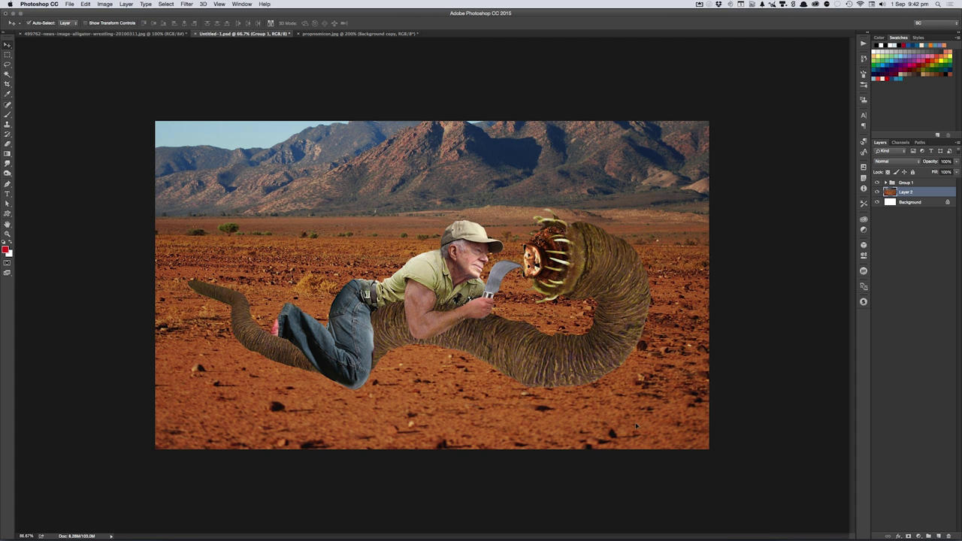
{"action": "mouse_move", "coordinate": [636, 427]}
{"action": "left_mouse_down"}
{"action": "mouse_move", "coordinate": [626, 418]}
{"action": "mouse_move", "coordinate": [615, 427]}
{"action": "left_mouse_up"}
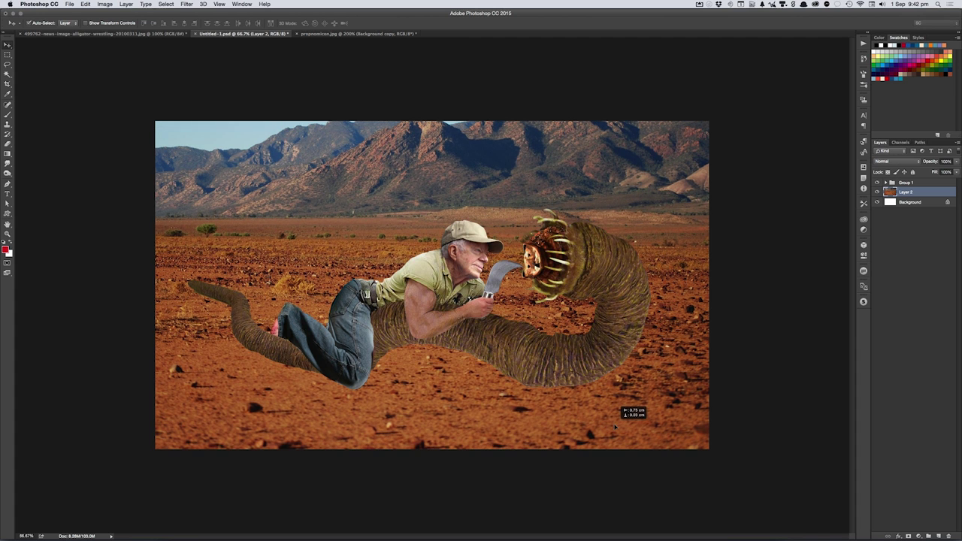
{"action": "left_click_drag", "start_coordinate": [615, 427], "coordinate": [614, 427]}
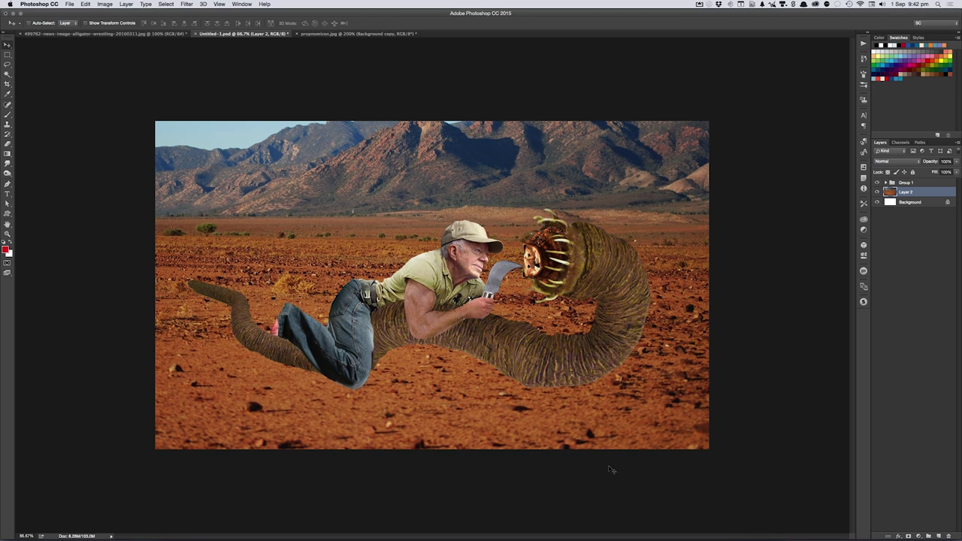
{"action": "left_click", "coordinate": [894, 186]}
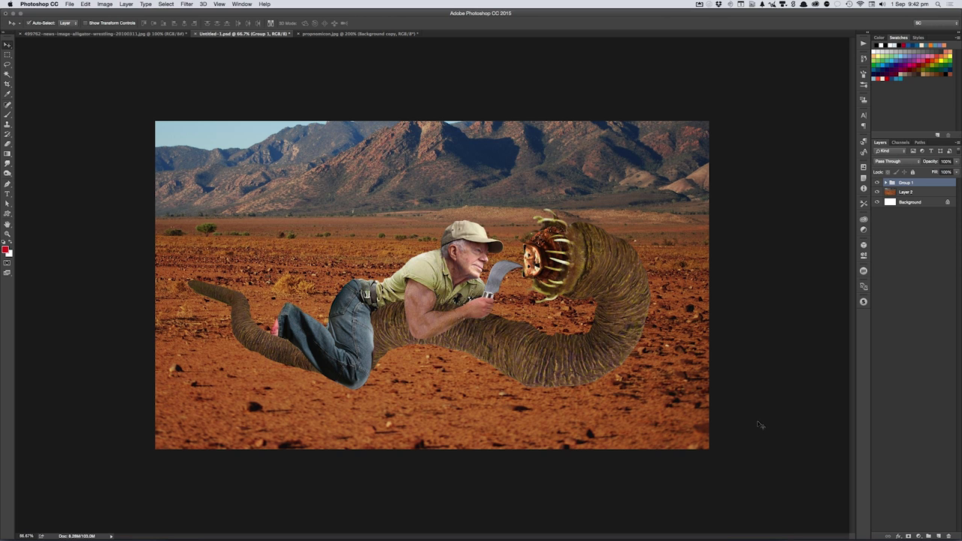
- Merge a copy of the group into a solid black silhouette placed below the original
{"action": "key", "text": "ctrl+j"}
{"action": "key", "text": "ctrl+e"}
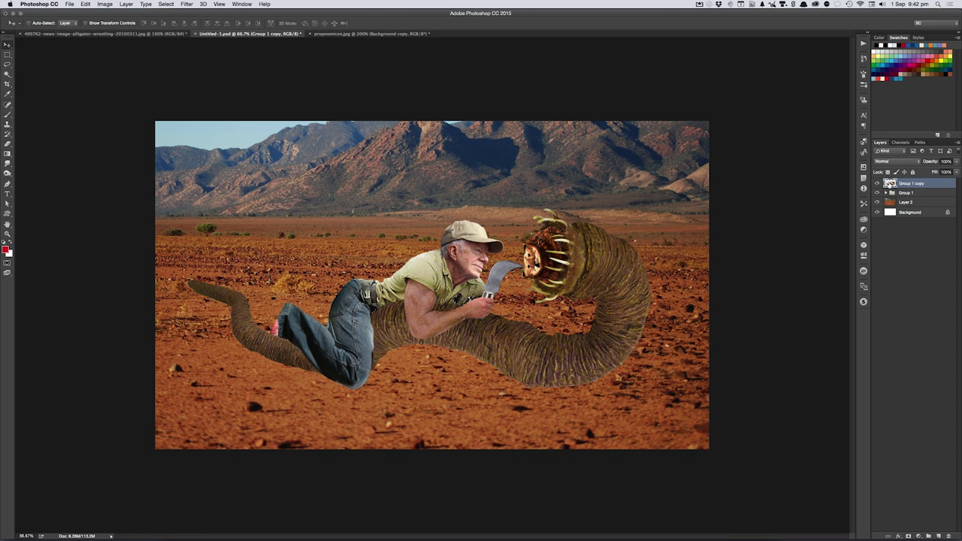
{"action": "key", "text": "alt+shift+BackSpace"}
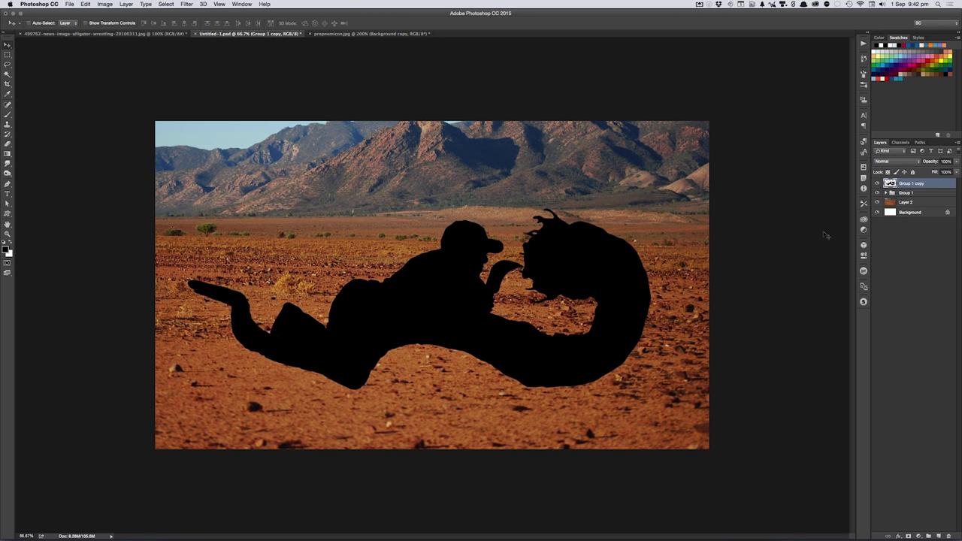
{"action": "left_click_drag", "start_coordinate": [894, 183], "coordinate": [889, 197]}
- Squash and skew the black silhouette into a slanted shadow lying on the ground
{"action": "key", "text": "ctrl+t"}
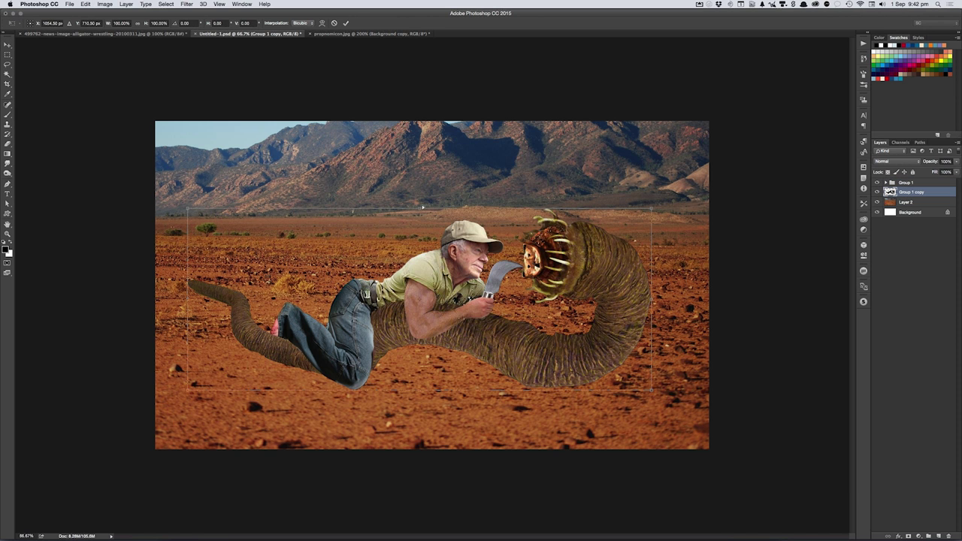
{"action": "left_click_drag", "start_coordinate": [436, 221], "coordinate": [523, 323]}
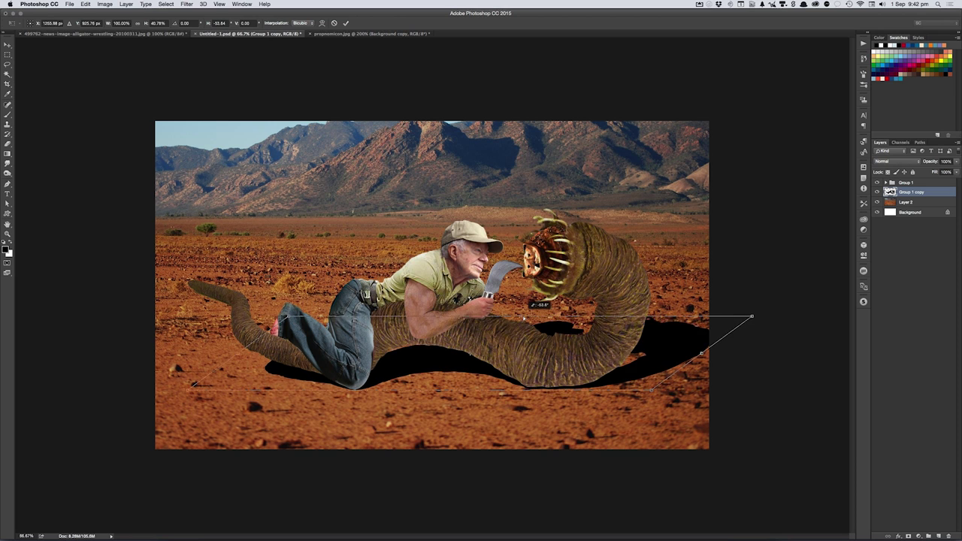
{"action": "left_click_drag", "start_coordinate": [763, 397], "coordinate": [762, 397]}
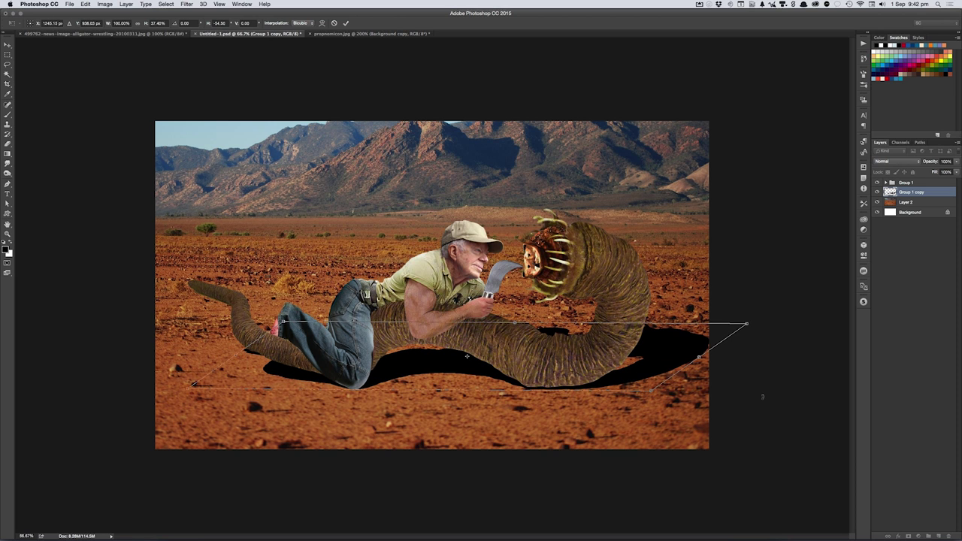
{"action": "left_click_drag", "start_coordinate": [515, 323], "coordinate": [531, 328]}
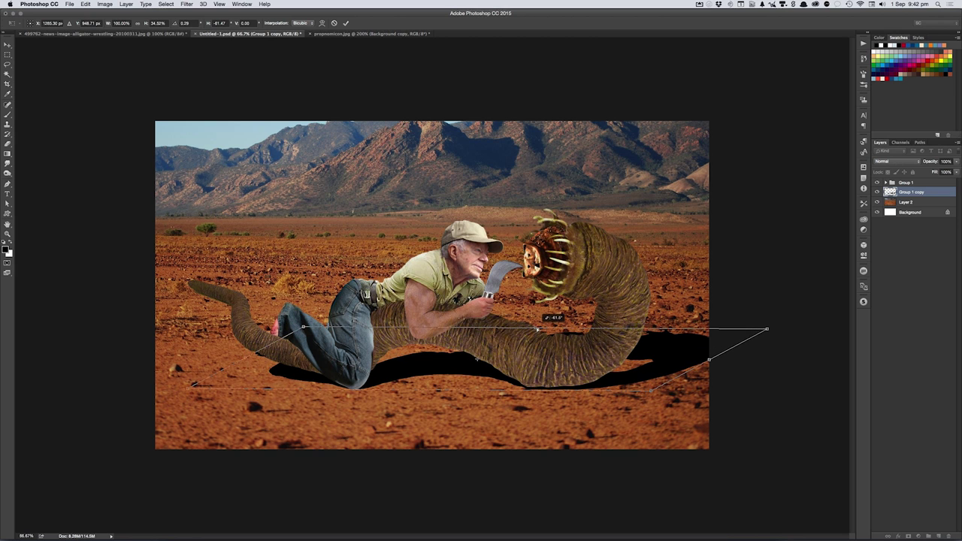
{"action": "left_click_drag", "start_coordinate": [531, 328], "coordinate": [556, 329]}
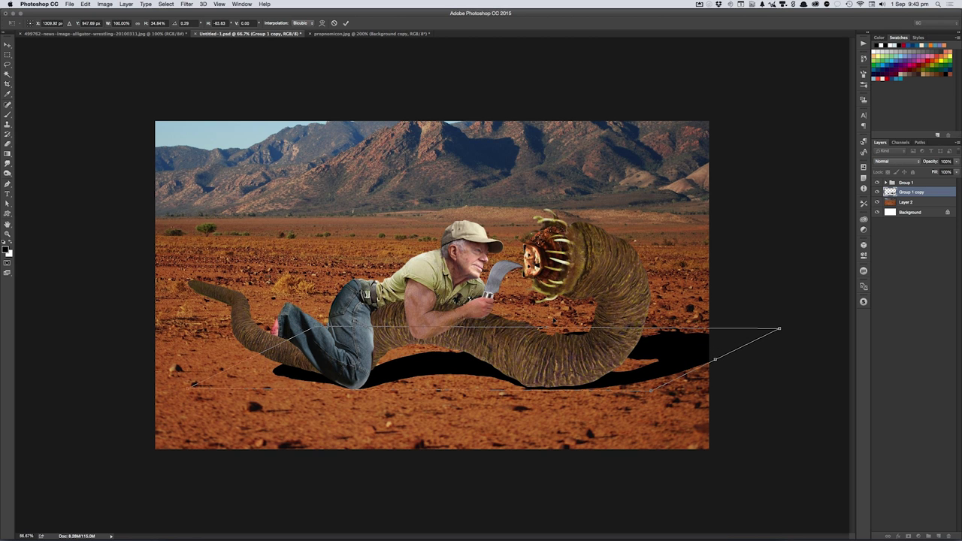
{"action": "left_click_drag", "start_coordinate": [572, 354], "coordinate": [573, 355]}
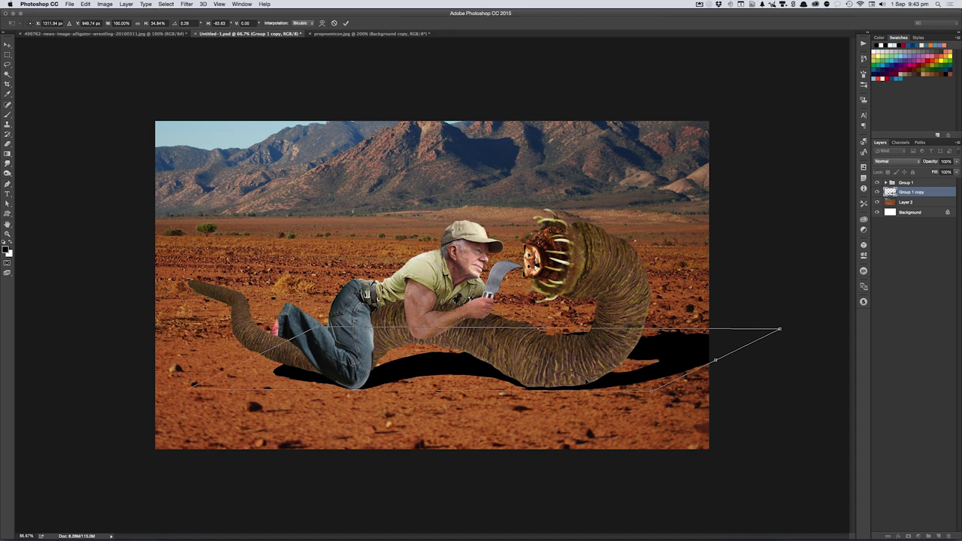
{"action": "key", "text": "Return"}
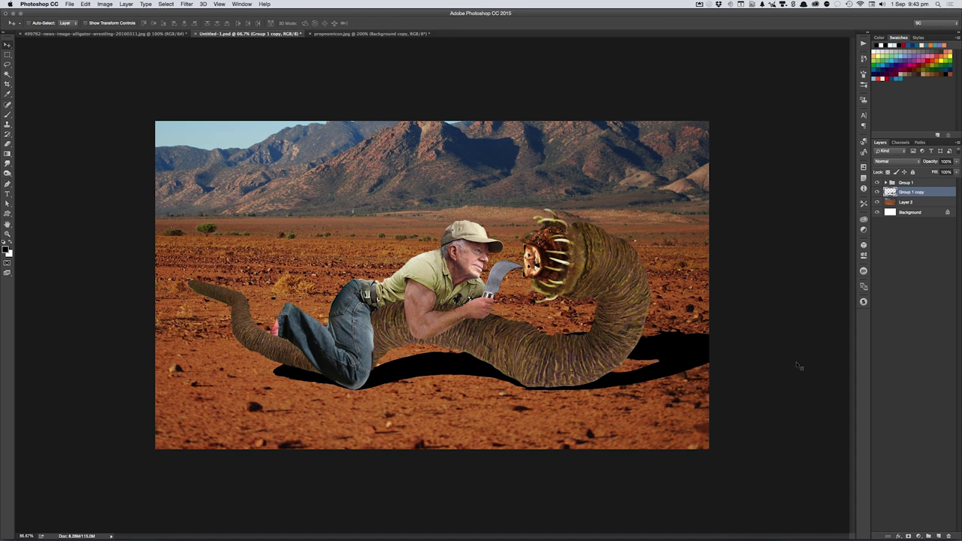
- Give the shadow a 7.6-pixel Gaussian Blur and 80% opacity
{"action": "key", "text": "ctrl+alt+f"}
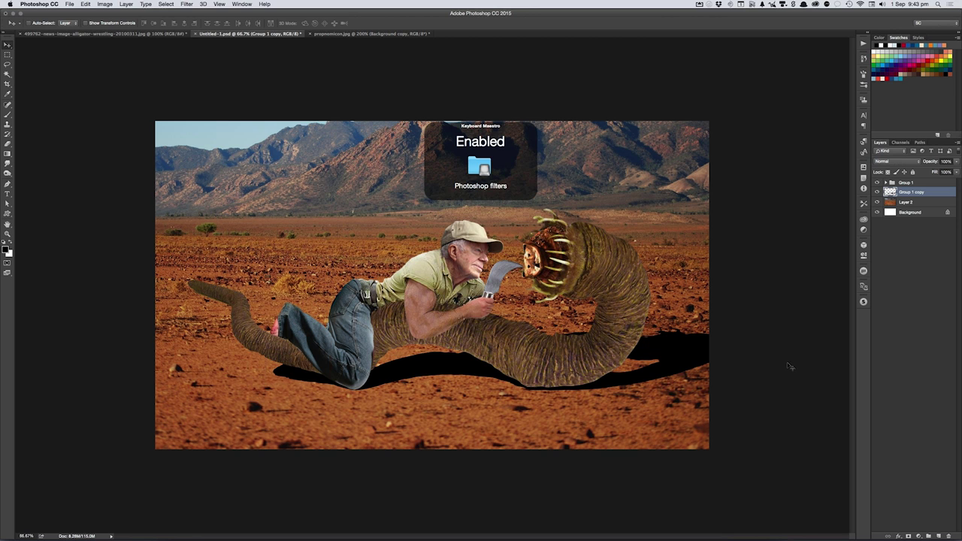
{"action": "key", "text": "g"}
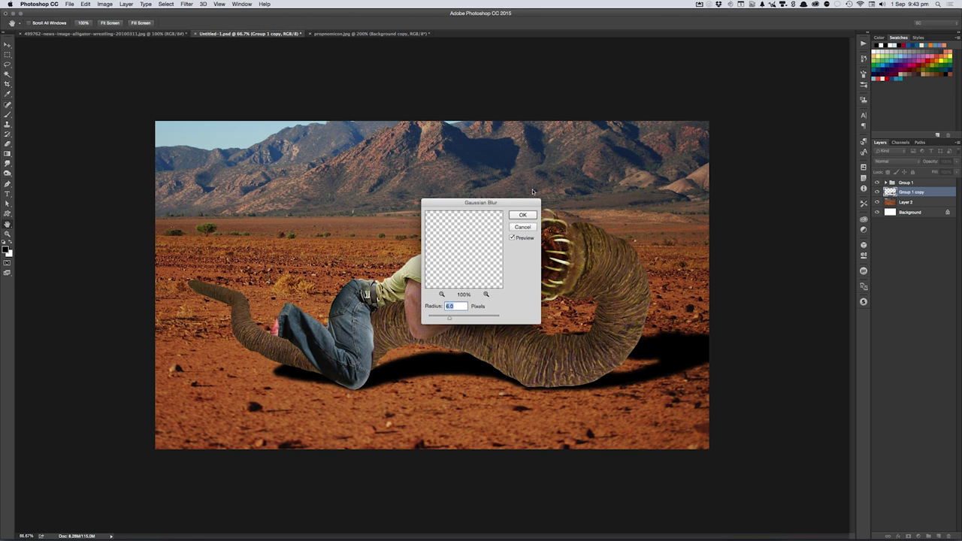
{"action": "left_click_drag", "start_coordinate": [517, 206], "coordinate": [588, 155]}
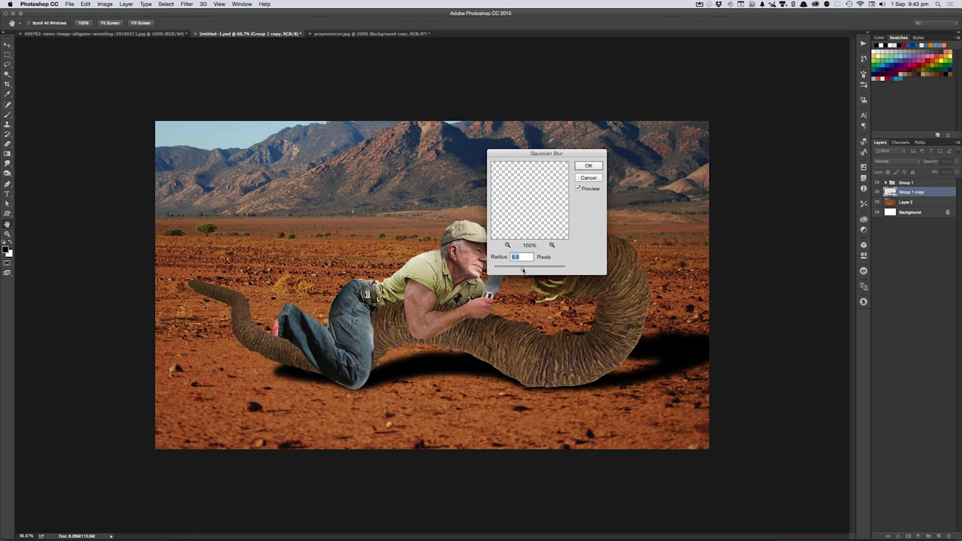
{"action": "left_click_drag", "start_coordinate": [522, 272], "coordinate": [515, 272]}
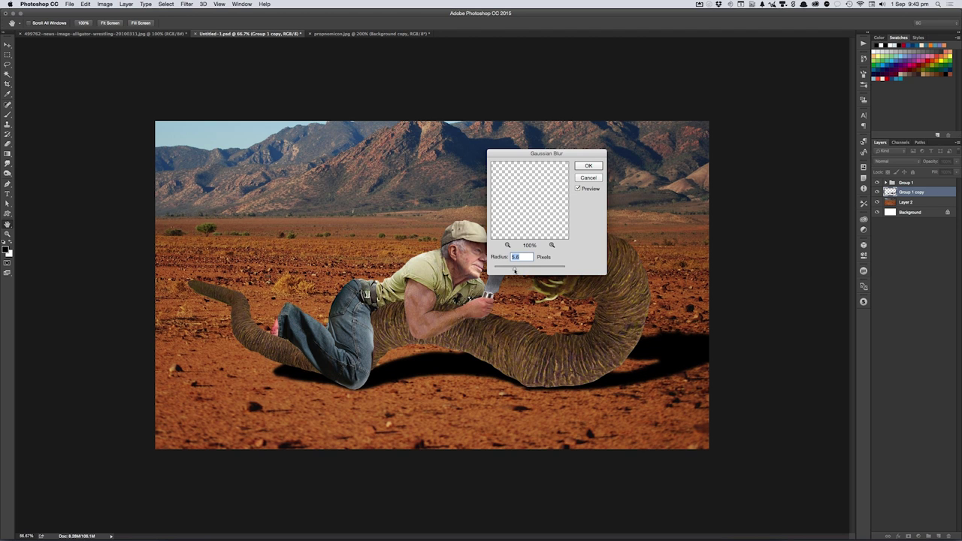
{"action": "left_click", "coordinate": [598, 167]}
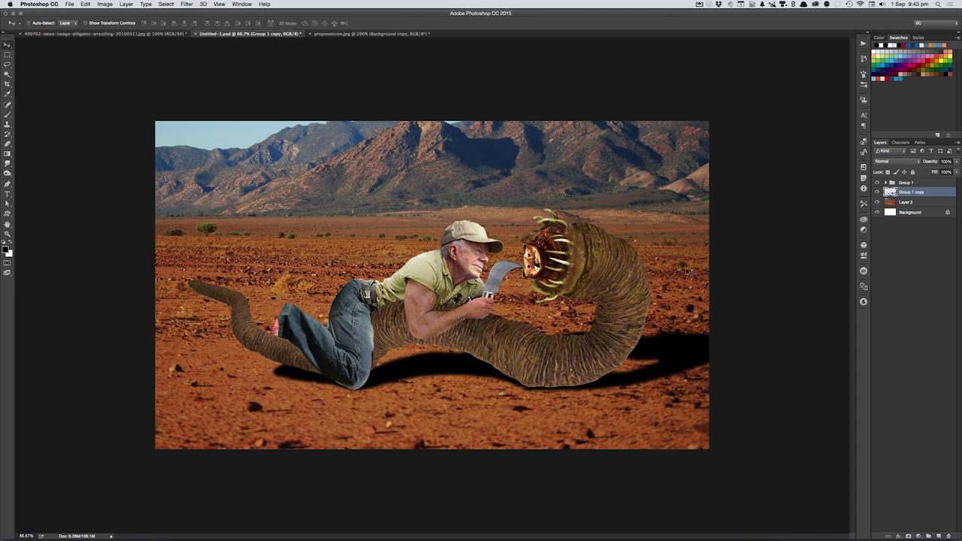
{"action": "key", "text": "8"}
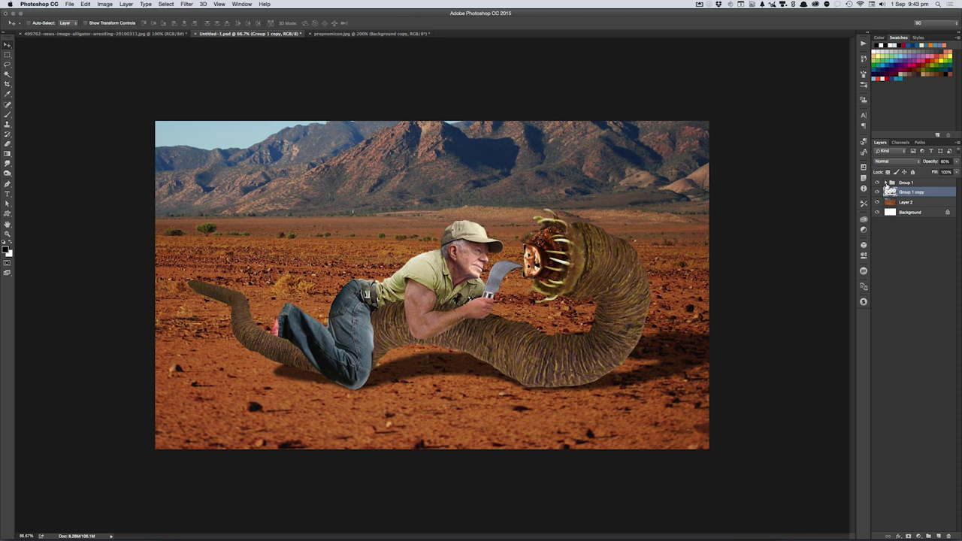
- Select the worm layer in Group 1 and briefly view it alone
{"action": "left_click", "coordinate": [885, 183]}
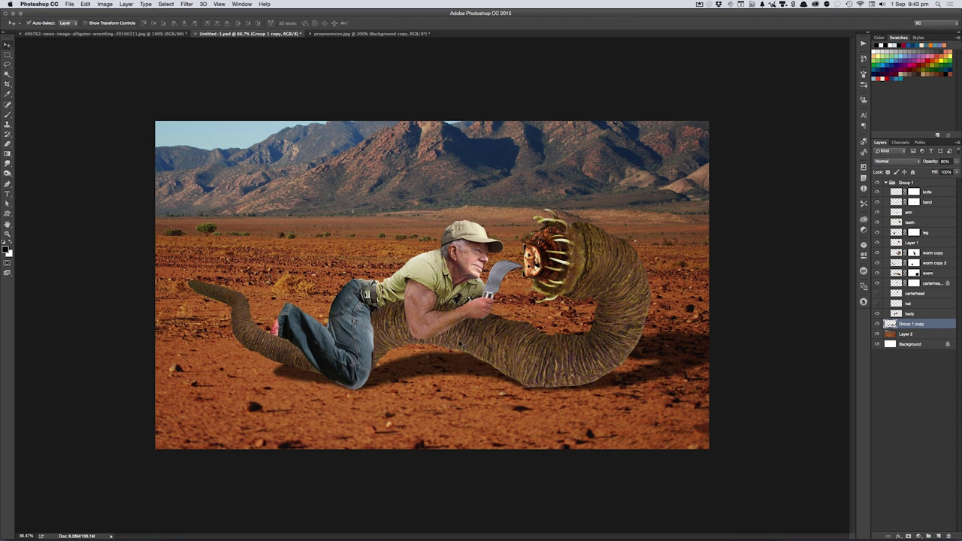
{"action": "left_click", "coordinate": [462, 340]}
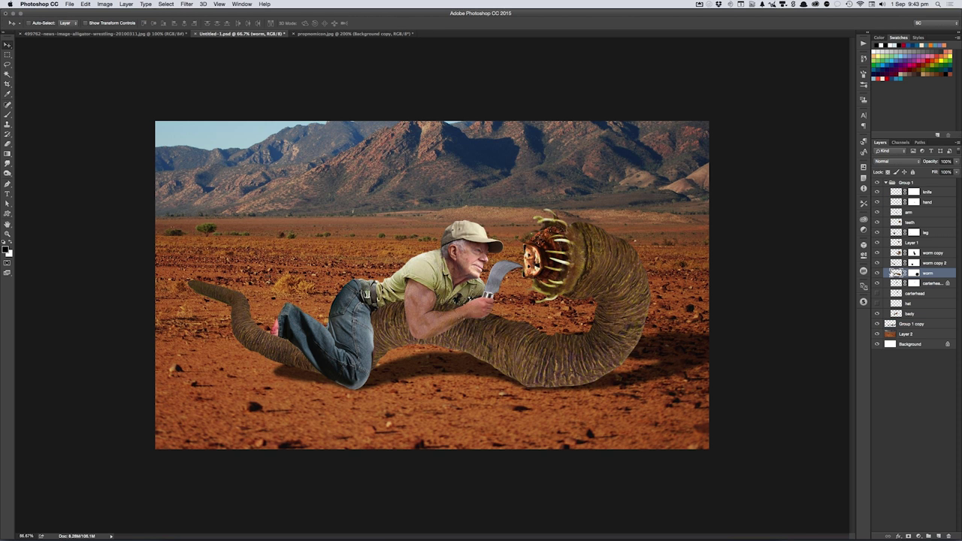
{"action": "left_click", "coordinate": [877, 273], "text": "alt"}
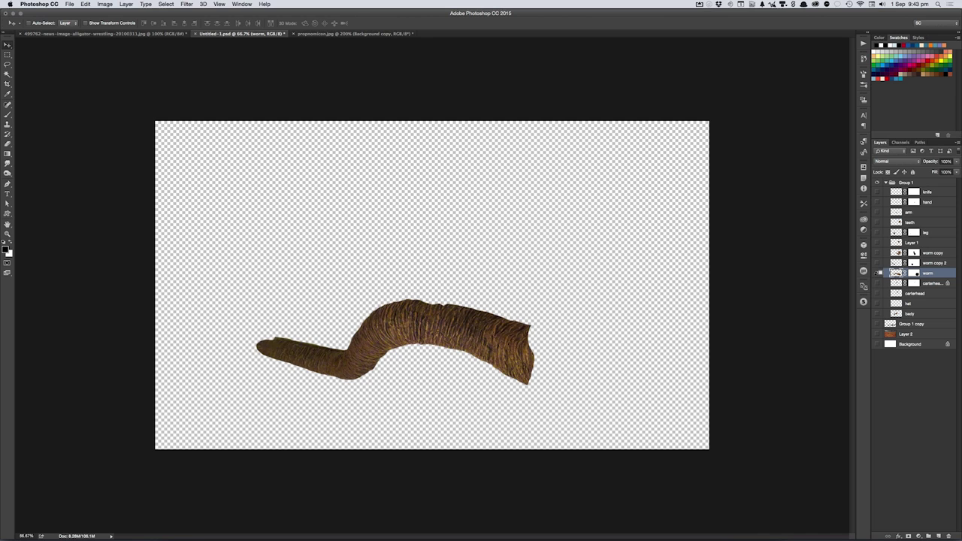
{"action": "left_click", "coordinate": [877, 274], "text": "alt"}
- Create a new layer 'shadow on worm' clipped to the worm layer
{"action": "key", "text": "ctrl+shift+n"}
{"action": "type", "text": "shadow"}
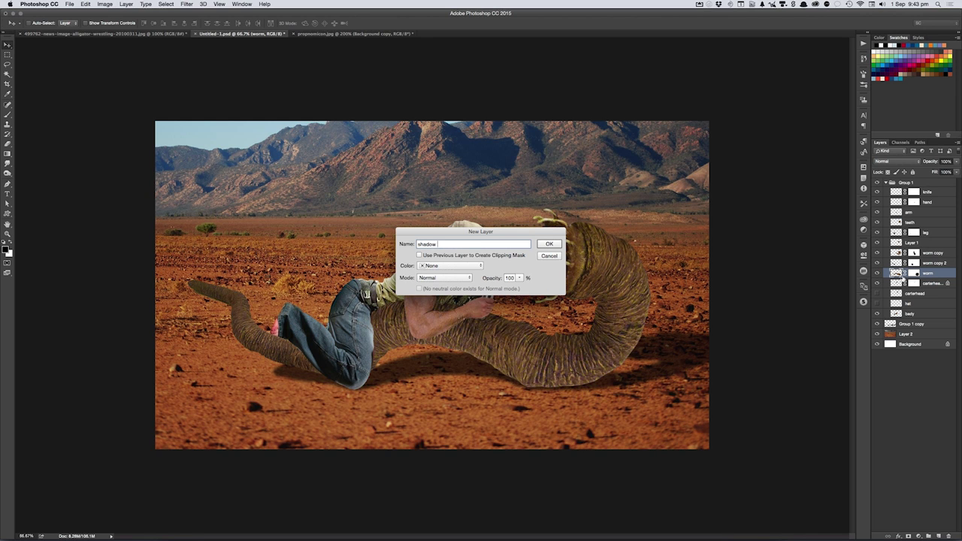
{"action": "type", "text": " on worm"}
{"action": "left_click", "coordinate": [420, 256]}
{"action": "left_click", "coordinate": [551, 245]}
- Paint soft 30% brush shading under the man's arm and along the jeans seam
{"action": "key", "text": "b"}
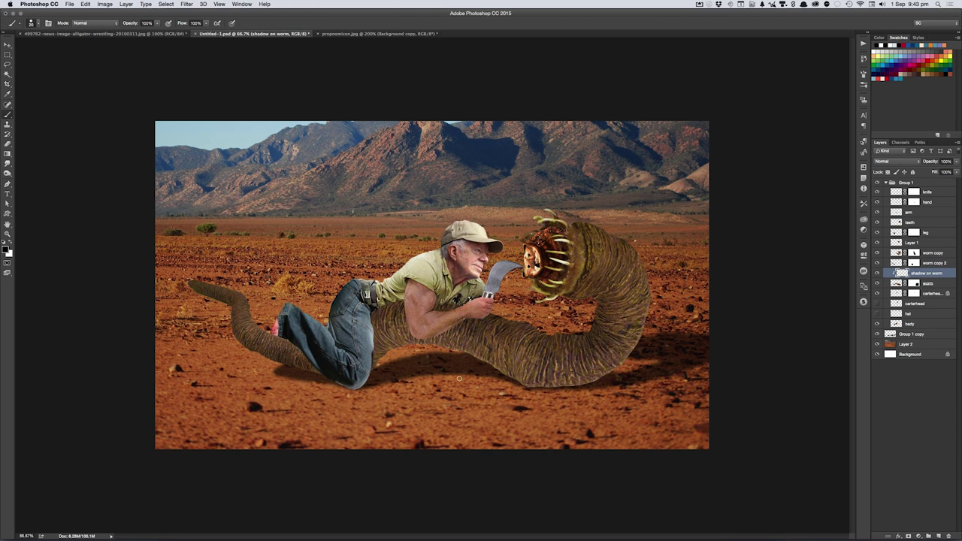
{"action": "left_click_drag", "start_coordinate": [448, 366], "coordinate": [449, 367]}
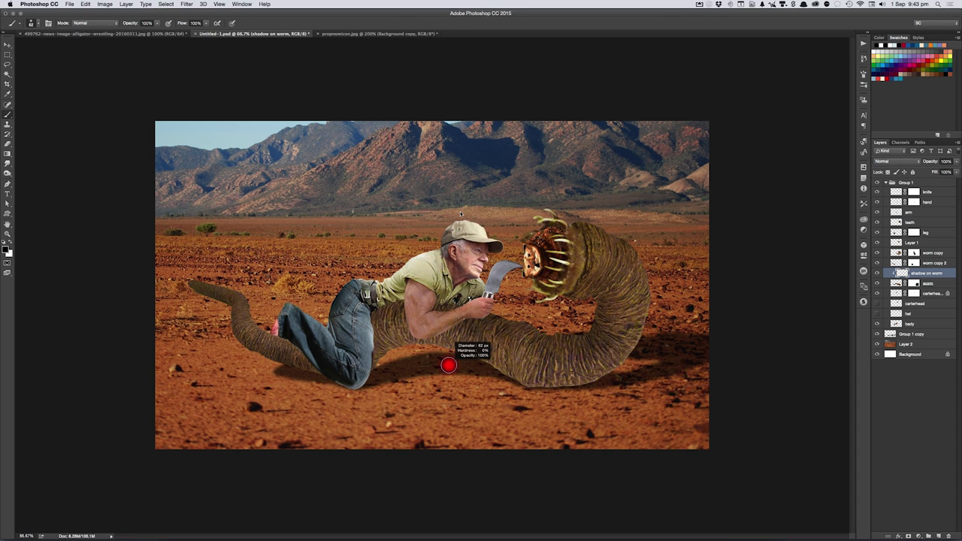
{"action": "left_click_drag", "start_coordinate": [449, 366], "coordinate": [449, 366]}
{"action": "key", "text": "3"}
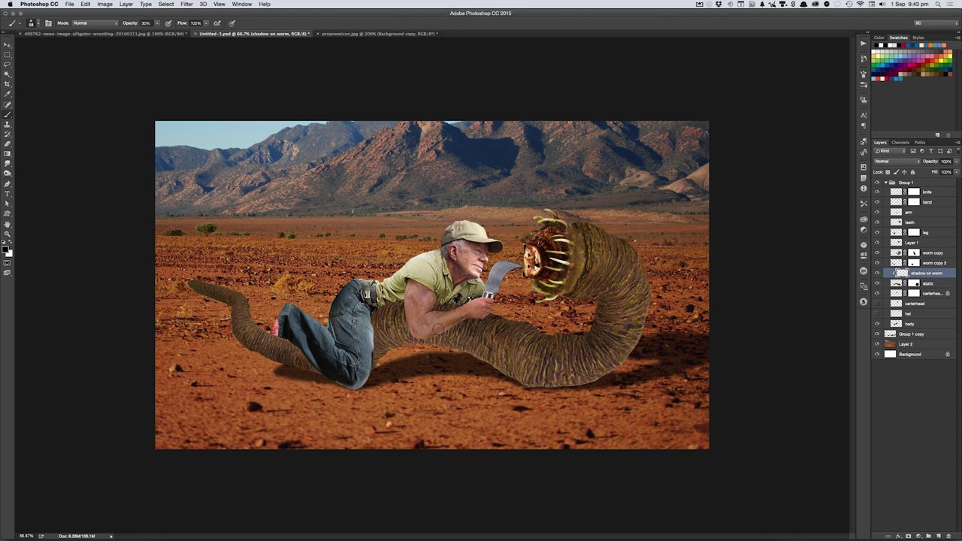
{"action": "left_click_drag", "start_coordinate": [415, 338], "coordinate": [482, 312]}
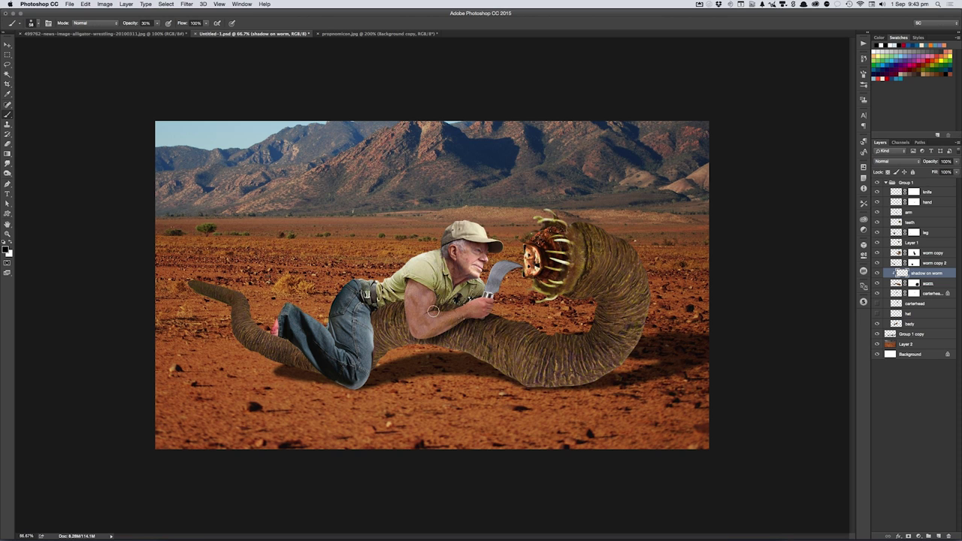
{"action": "left_click_drag", "start_coordinate": [372, 314], "coordinate": [373, 353]}
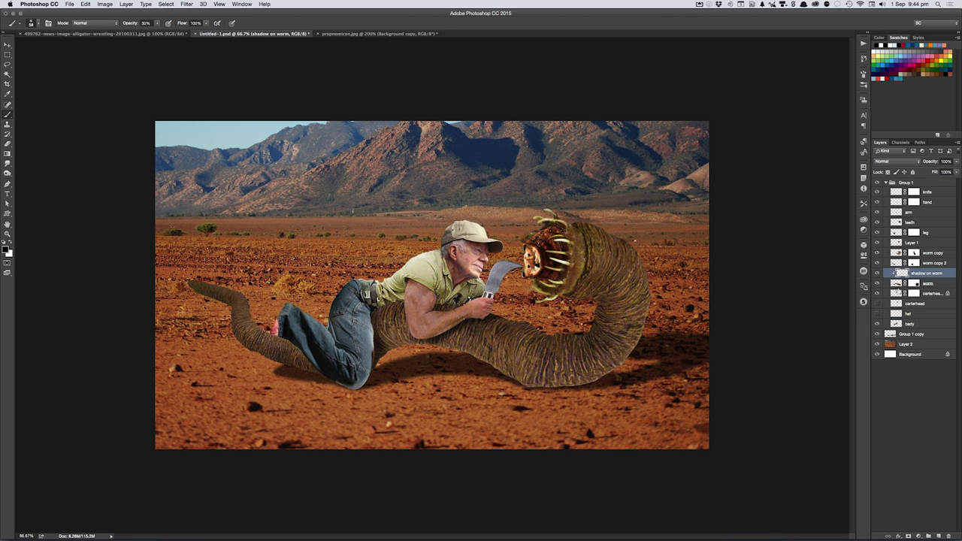
- Add a new layer 'worm back shad' above worm copy 2
{"action": "right_click", "coordinate": [248, 339], "text": "ctrl"}
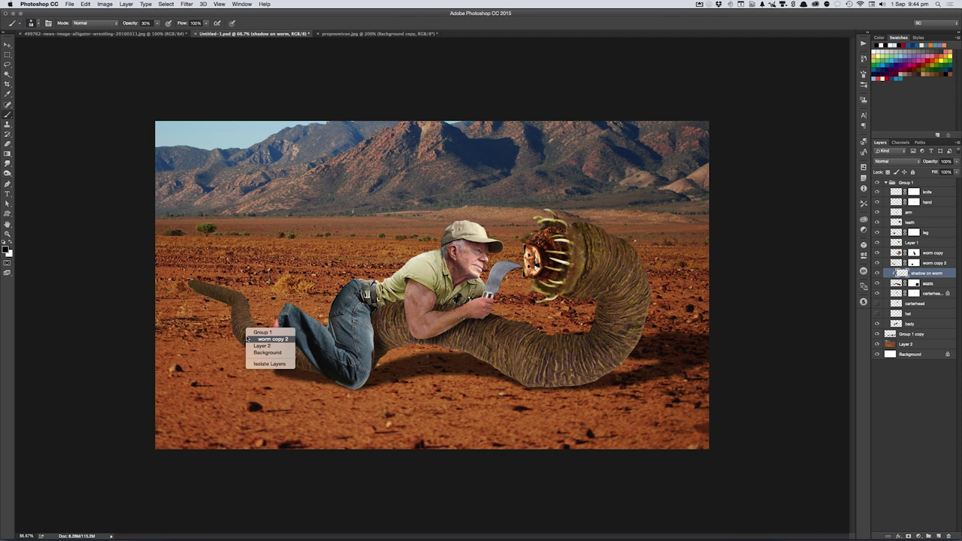
{"action": "left_click", "coordinate": [270, 339]}
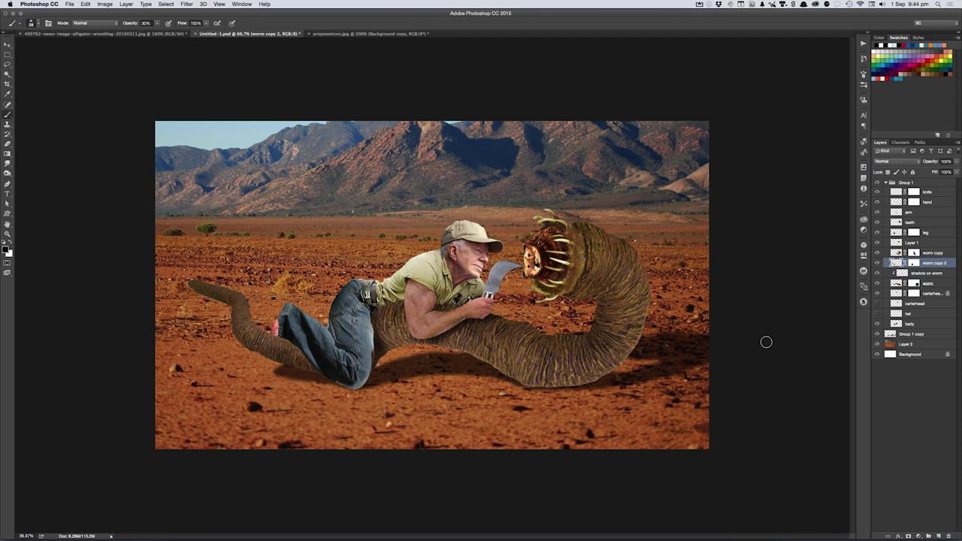
{"action": "key", "text": "ctrl+shift+n"}
{"action": "type", "text": "w"}
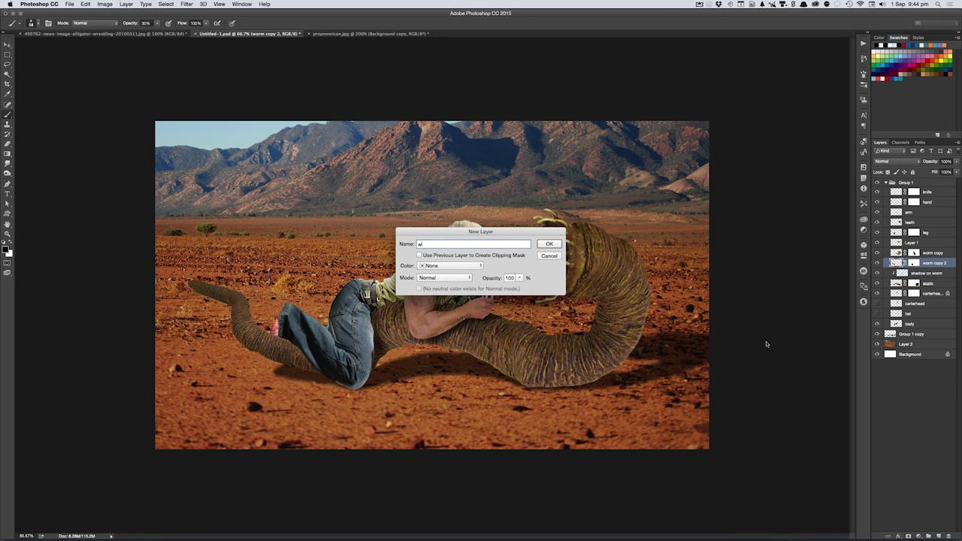
{"action": "type", "text": "orm back shad"}
{"action": "left_click", "coordinate": [545, 245]}
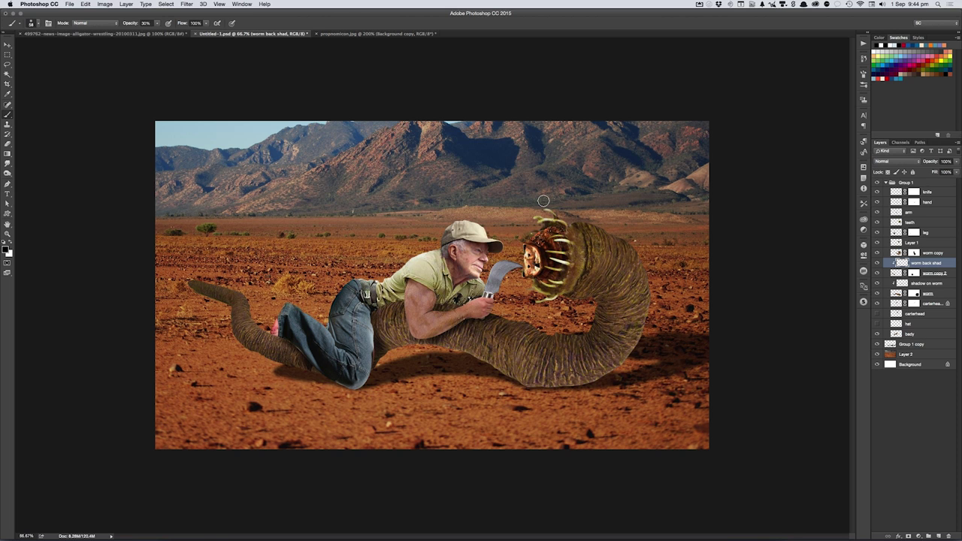
{"action": "key", "text": "v"}
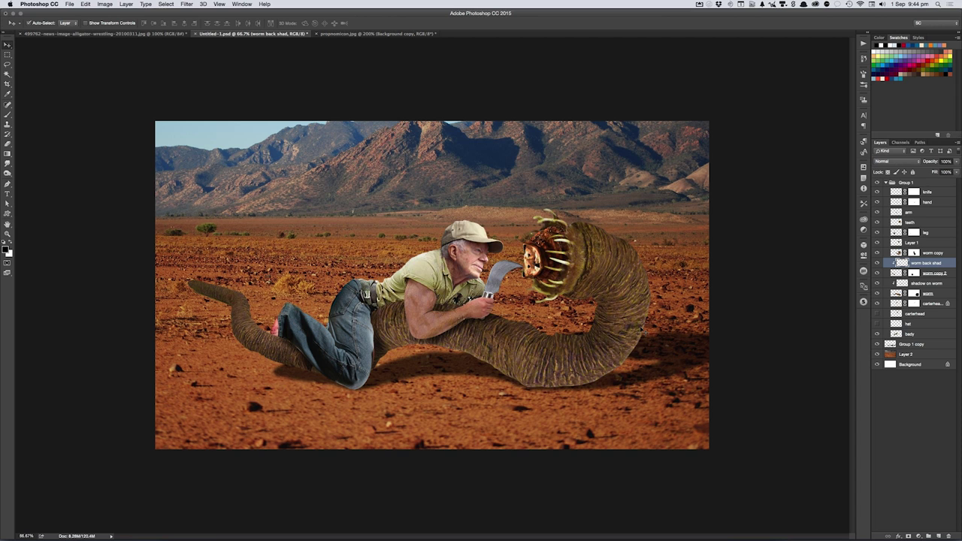
- Switch to Safari, close the desert tab and search Google Images for 'africa'
{"action": "key", "text": "super+Tab"}
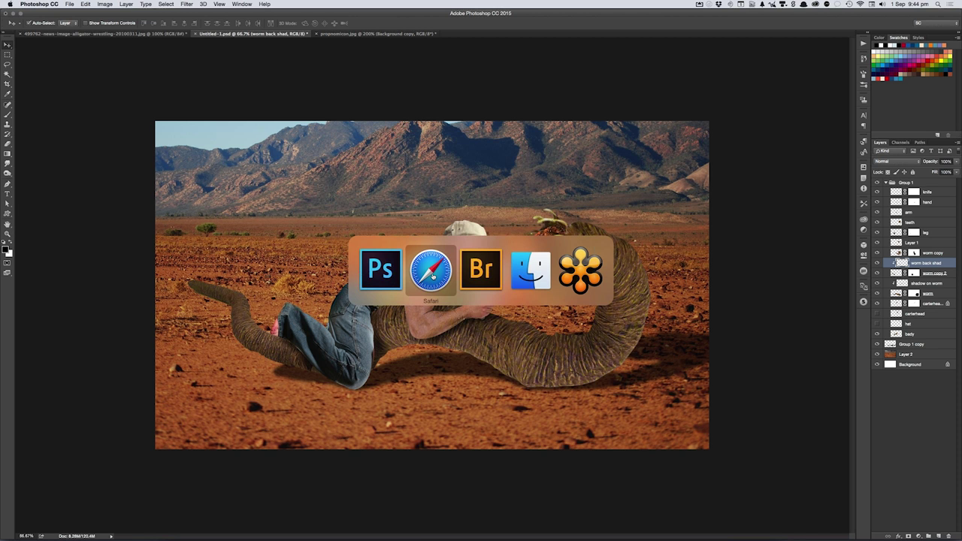
{"action": "left_click", "coordinate": [433, 276]}
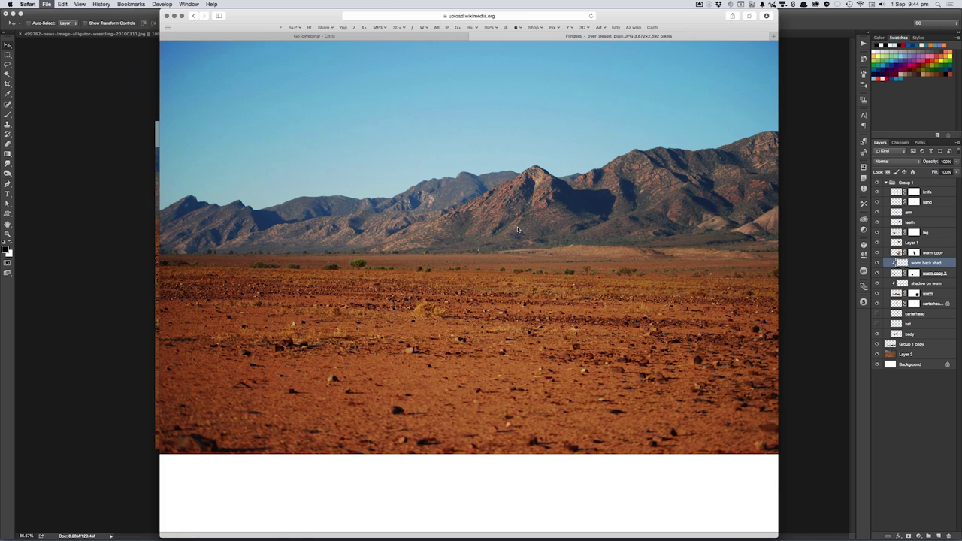
{"action": "key", "text": "super+w"}
{"action": "key", "text": "alt+space"}
{"action": "type", "text": "CC"}
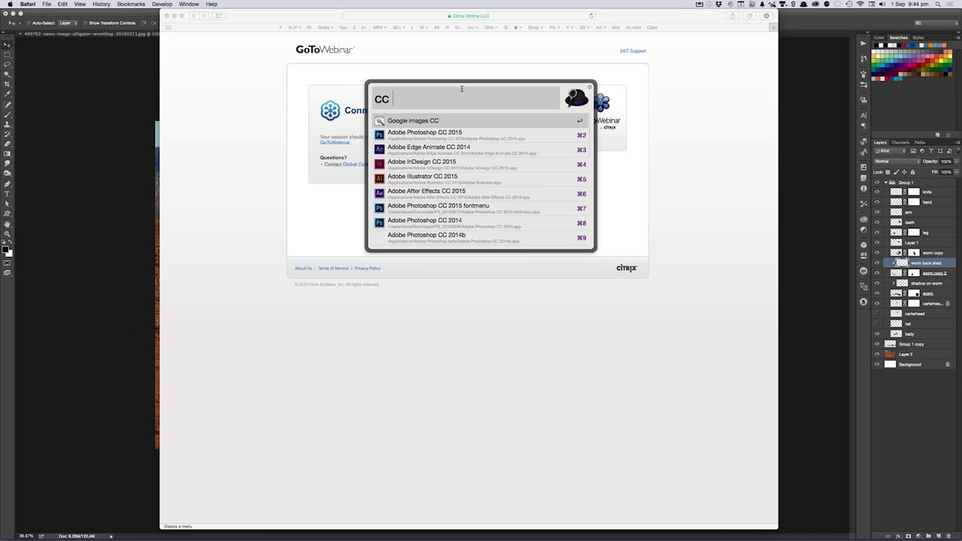
{"action": "type", "text": "africa"}
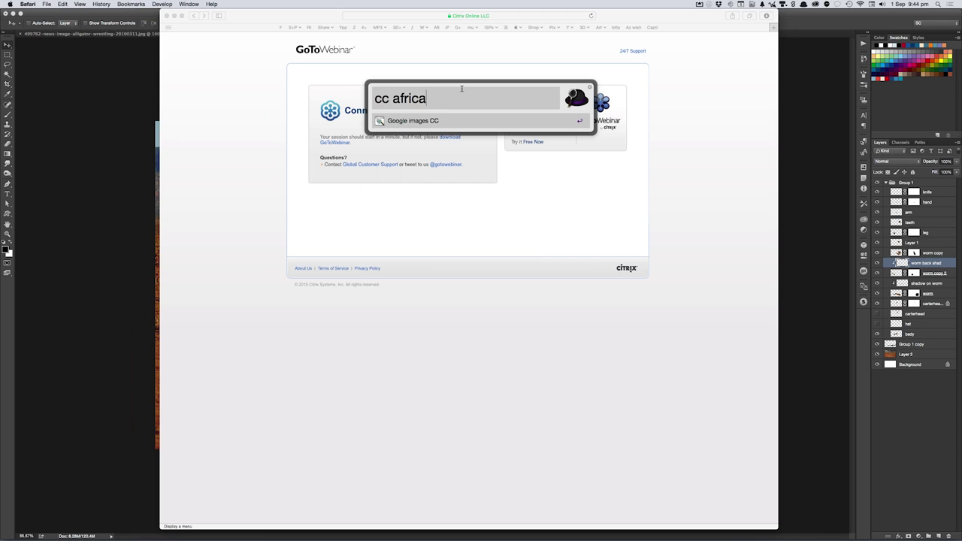
{"action": "key", "text": "Return"}
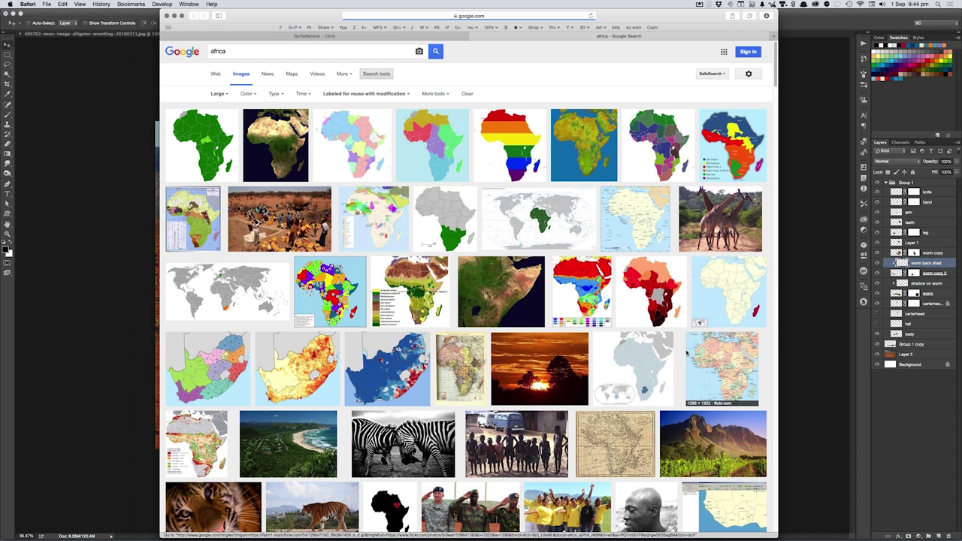
- Refine the search to 'african veldt' and open the full-size flat grassland photo
{"action": "left_click", "coordinate": [264, 48]}
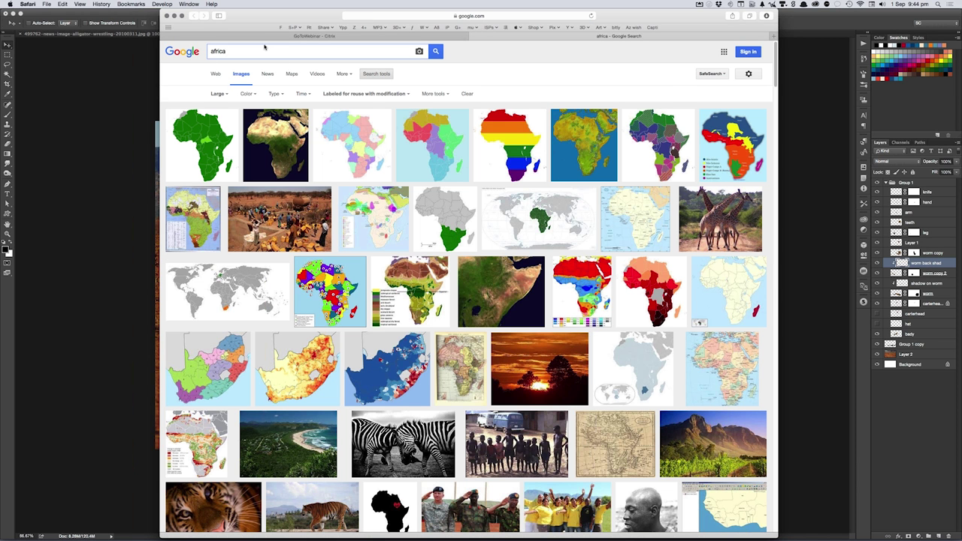
{"action": "type", "text": "n "}
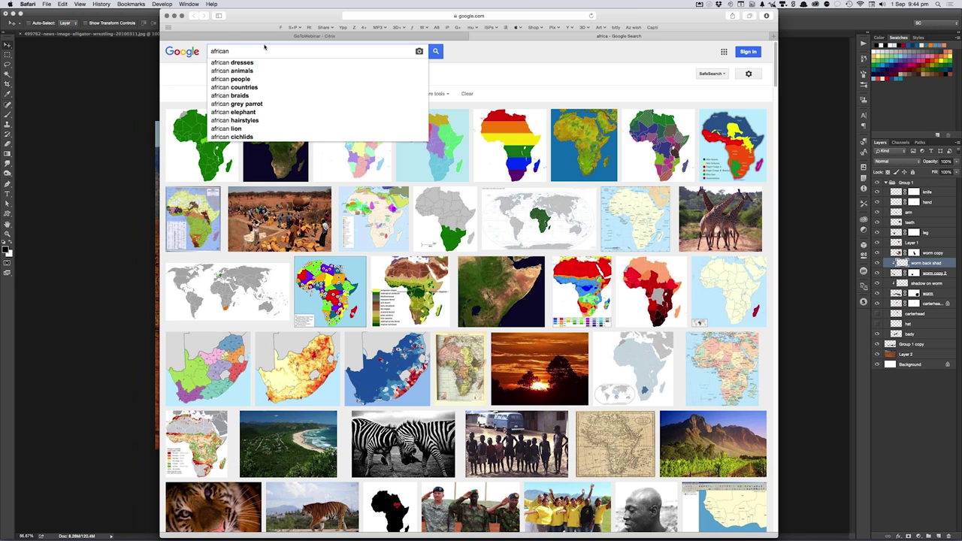
{"action": "type", "text": "veldt"}
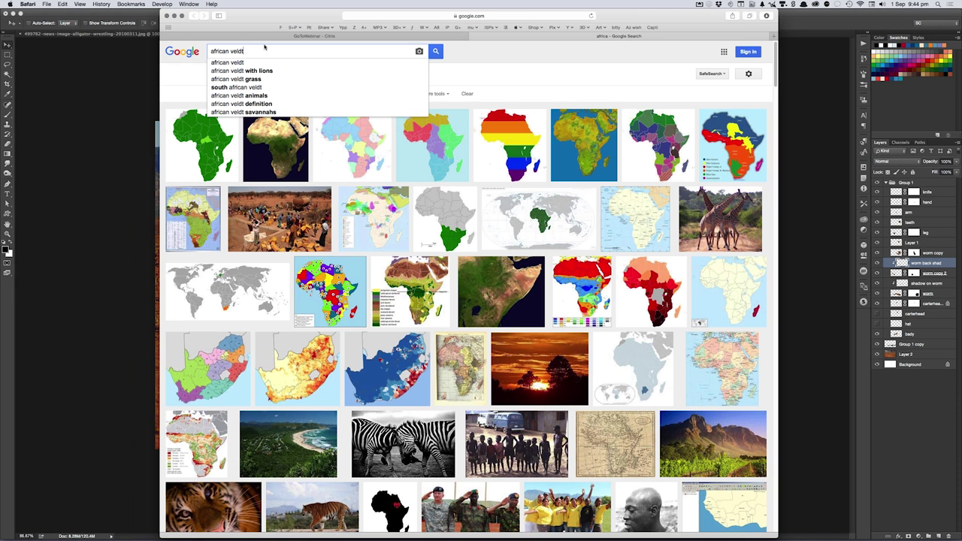
{"action": "key", "text": "Return"}
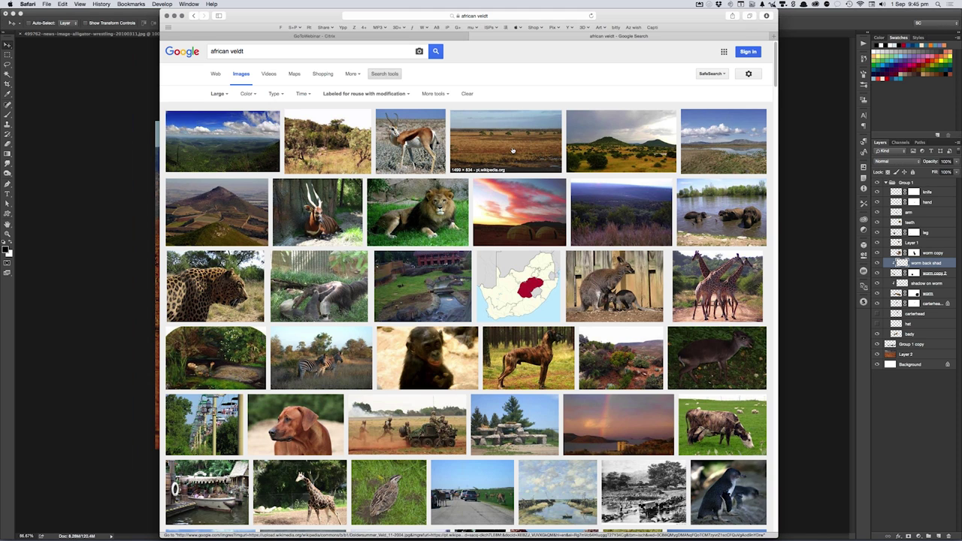
{"action": "left_click", "coordinate": [512, 151]}
{"action": "left_click", "coordinate": [618, 284]}
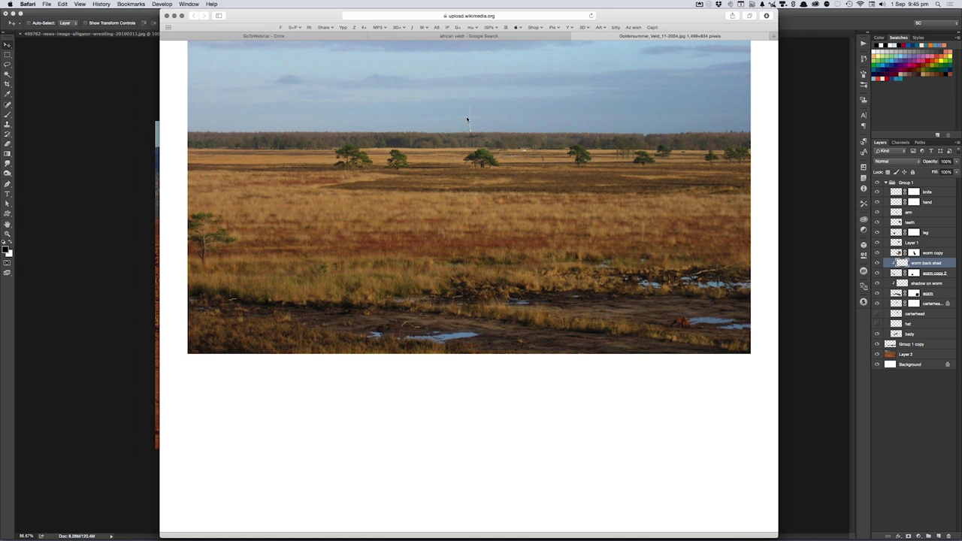
- Bring the veldt photo into Photoshop as Layer 3, placed behind the man and worm
{"action": "left_click_drag", "start_coordinate": [651, 262], "coordinate": [804, 278]}
{"action": "key", "text": "super+bracketleft"}
{"action": "key", "text": "super+bracketleft"}
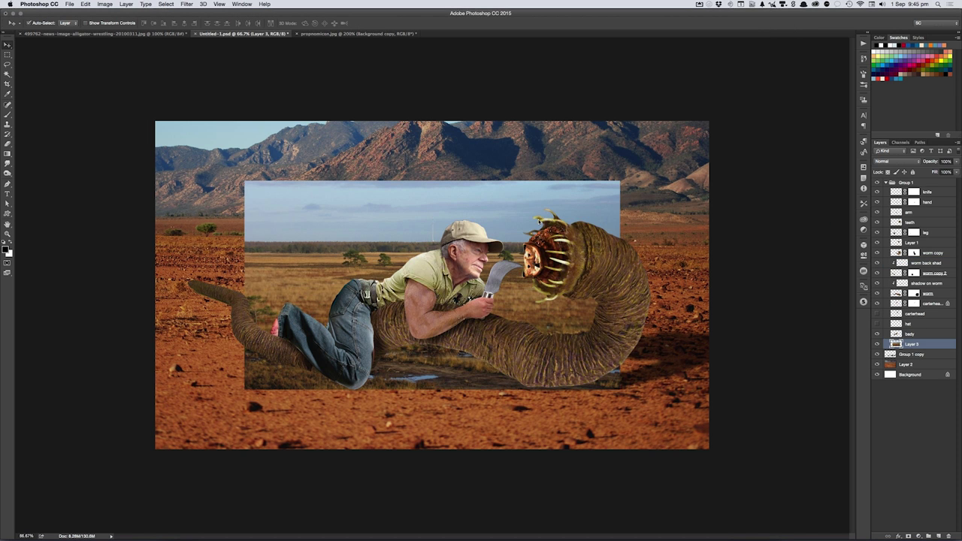
{"action": "key", "text": "super+bracketleft"}
{"action": "key", "text": "super+bracketleft"}
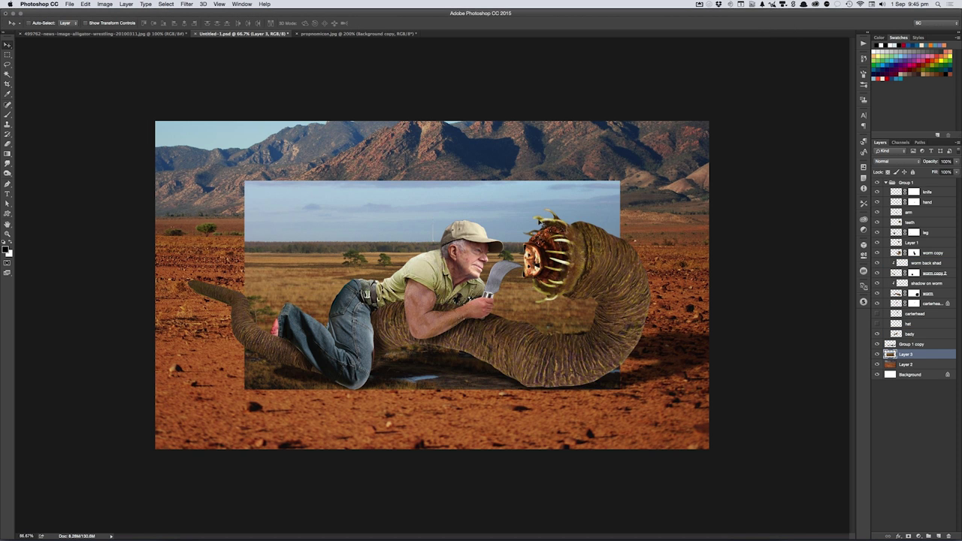
- Enlarge the veldt layer to about 129% and give it a layer mask
{"action": "key", "text": "super+t"}
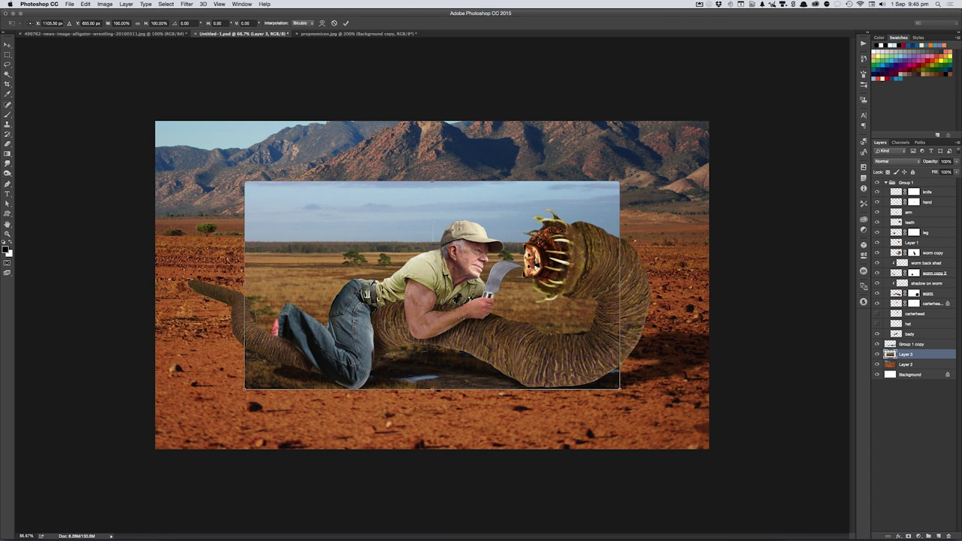
{"action": "mouse_move", "coordinate": [624, 179]}
{"action": "left_mouse_down"}
{"action": "mouse_move", "coordinate": [731, 139]}
{"action": "mouse_move", "coordinate": [687, 115]}
{"action": "left_mouse_up"}
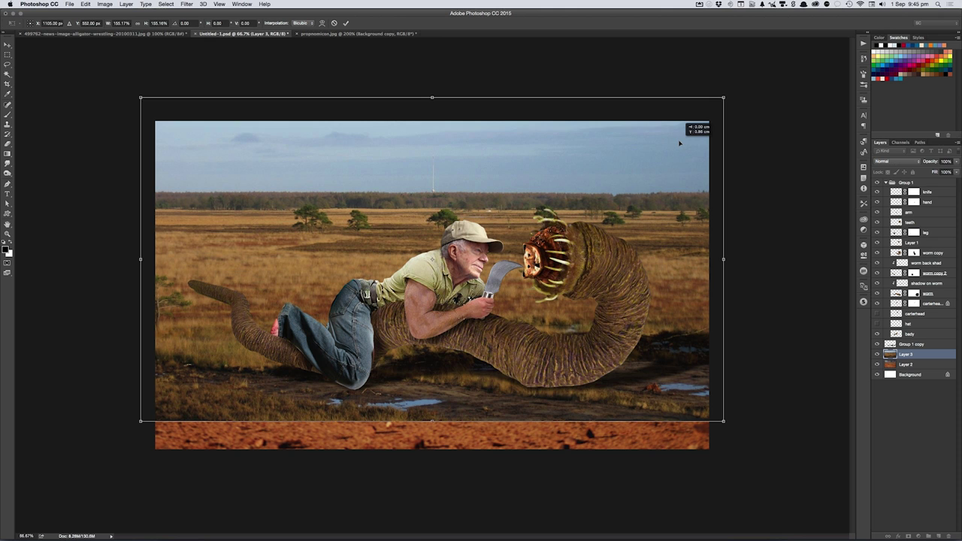
{"action": "key", "text": "Return"}
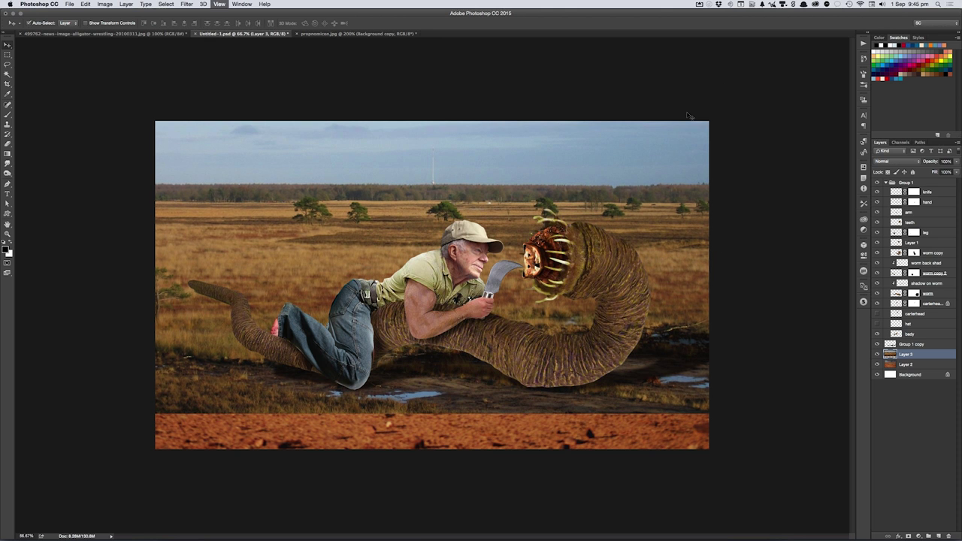
{"action": "key", "text": "ctrl+0"}
{"action": "key", "text": "ctrl+0"}
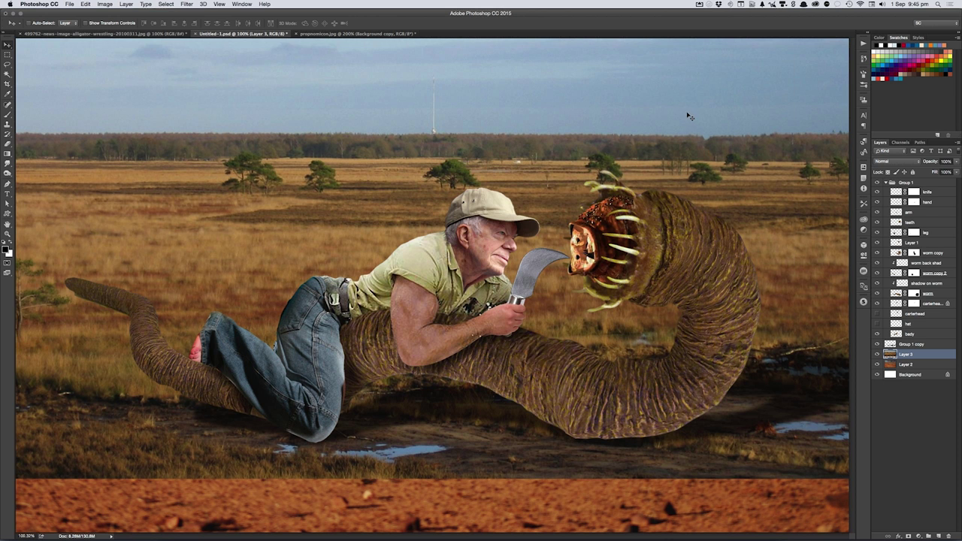
{"action": "key", "text": "ctrl+shift+m"}
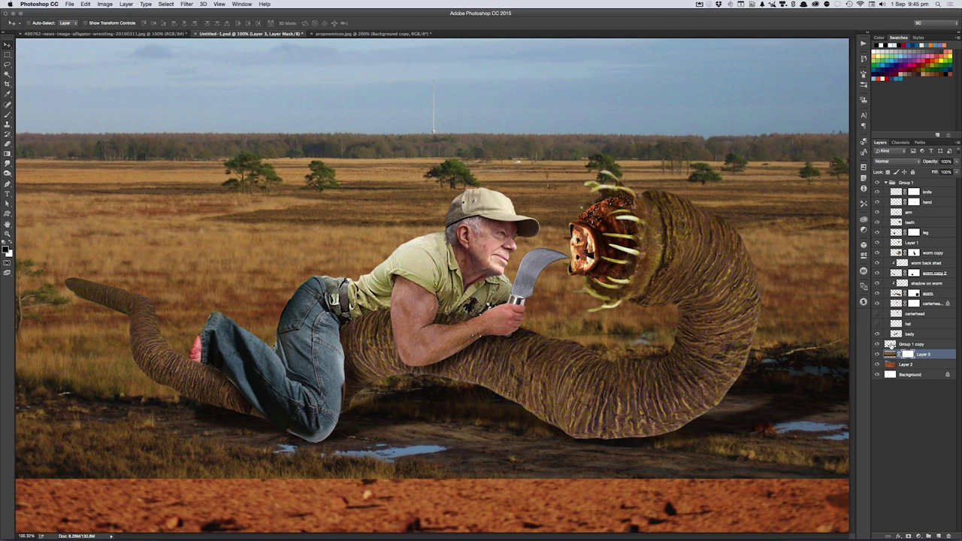
- Draw a black-to-white gradient on Layer 3's mask to fade the veldt below the horizon
{"action": "key", "text": "g"}
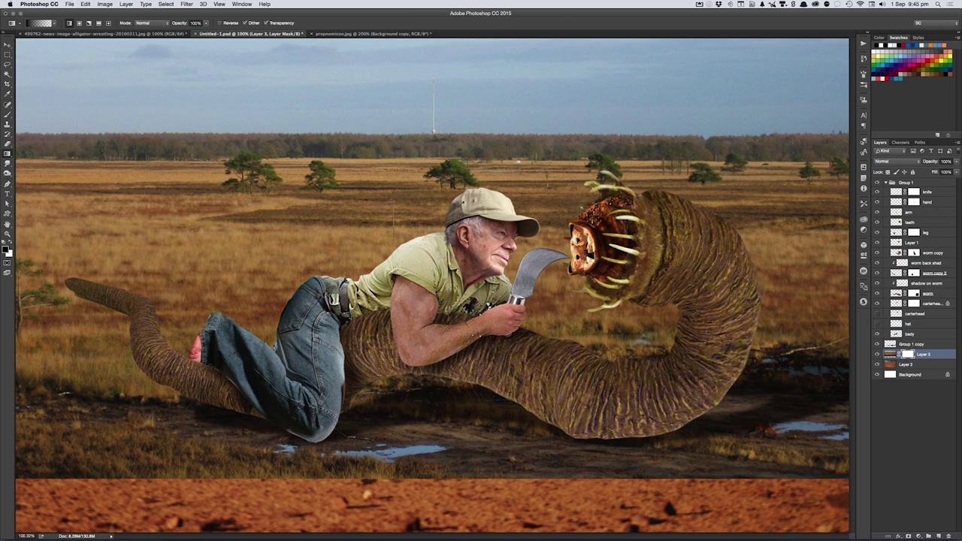
{"action": "left_click_drag", "start_coordinate": [393, 200], "coordinate": [393, 226]}
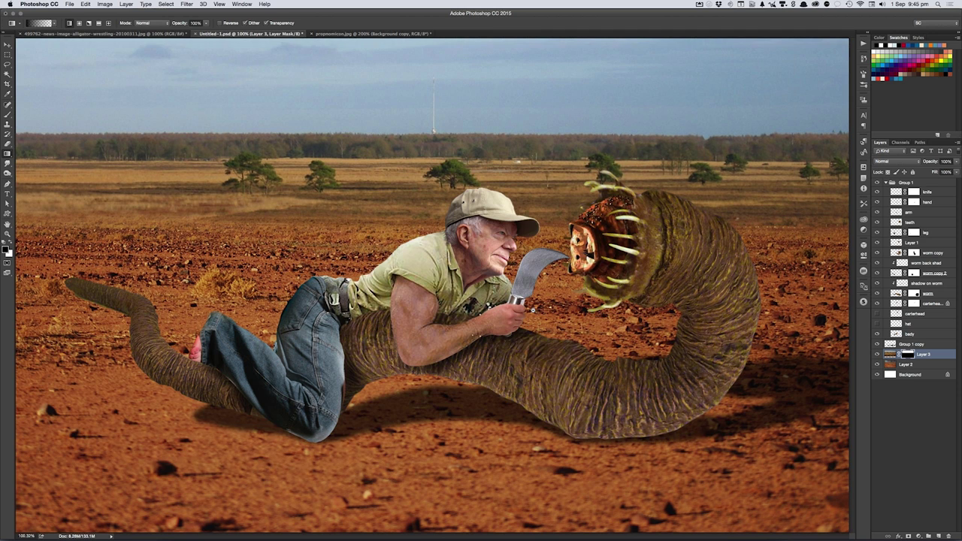
{"action": "left_click_drag", "start_coordinate": [552, 312], "coordinate": [587, 318]}
{"action": "key", "text": "ctrl+z"}
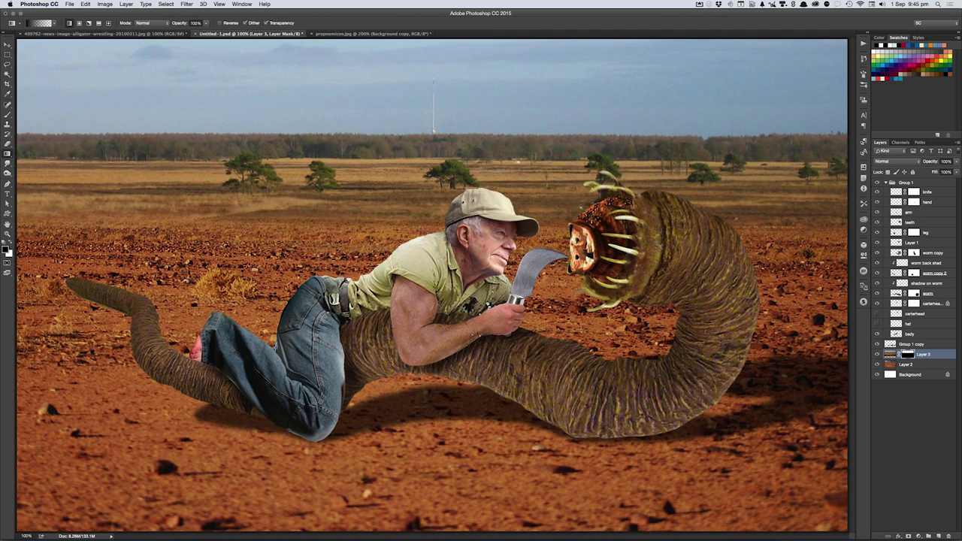
- Brush the mask to reveal mid-ground bushes and central shrubs and hide the right-hand trees
{"action": "key", "text": "b"}
{"action": "left_click", "coordinate": [382, 212]}
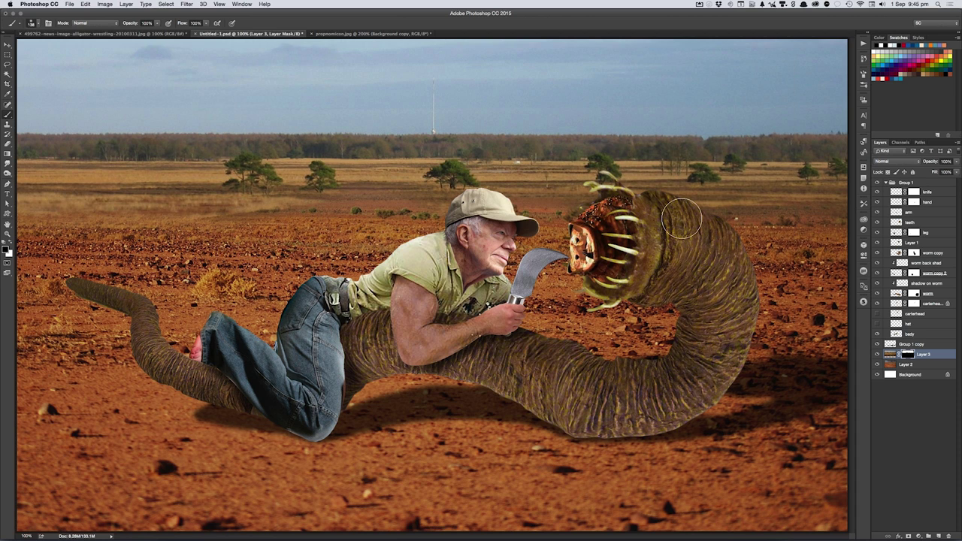
{"action": "left_click_drag", "start_coordinate": [301, 218], "coordinate": [9, 196]}
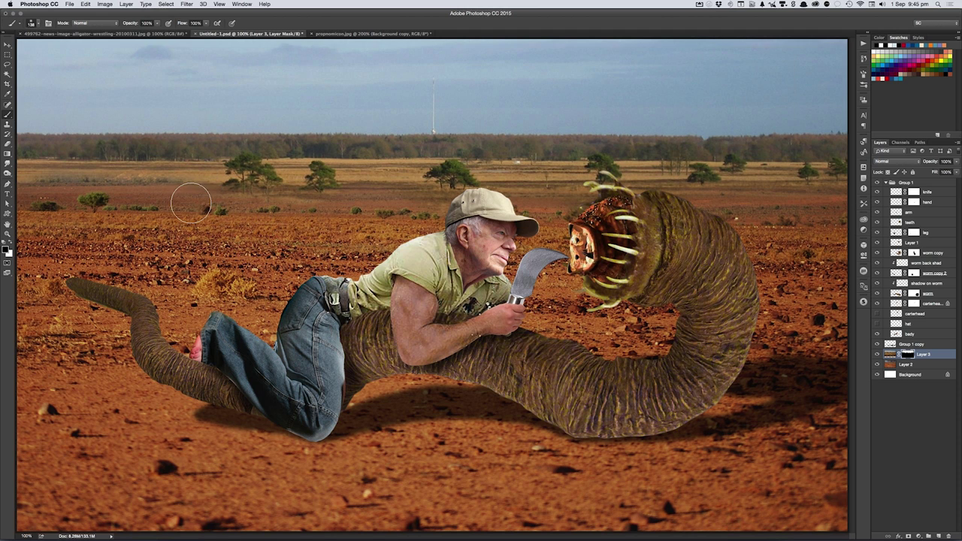
{"action": "mouse_move", "coordinate": [341, 172]}
{"action": "left_mouse_down"}
{"action": "mouse_move", "coordinate": [345, 210]}
{"action": "mouse_move", "coordinate": [43, 239]}
{"action": "mouse_move", "coordinate": [59, 238]}
{"action": "left_mouse_up"}
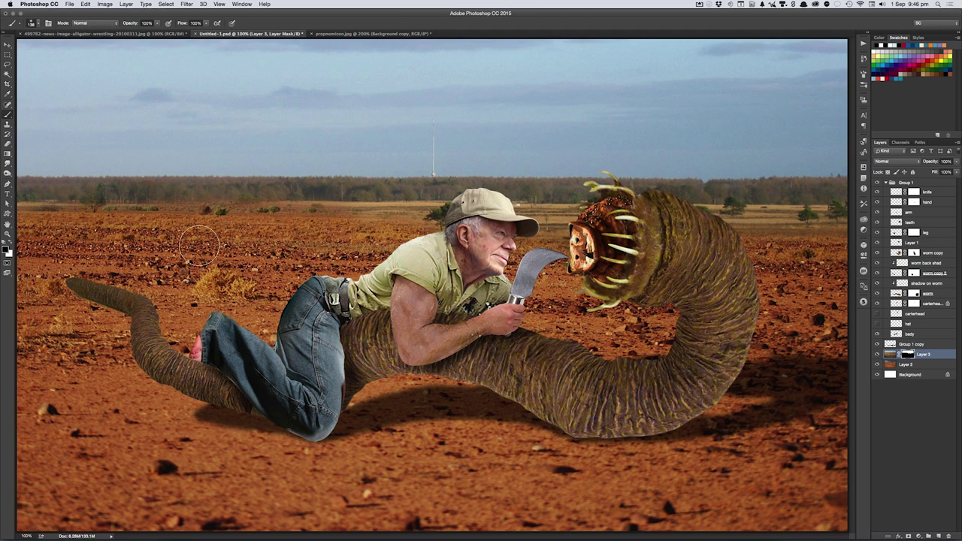
{"action": "left_click_drag", "start_coordinate": [380, 231], "coordinate": [462, 225]}
{"action": "left_click_drag", "start_coordinate": [719, 218], "coordinate": [838, 223]}
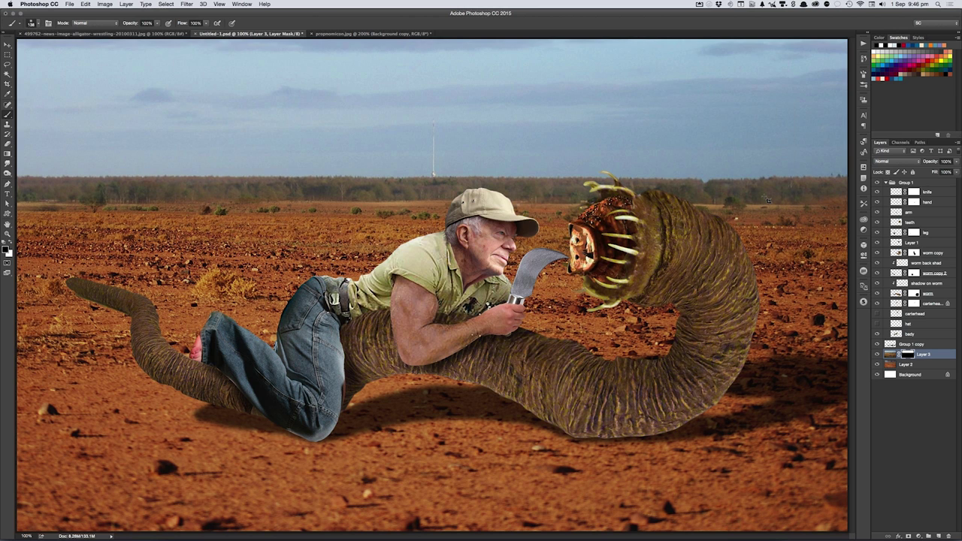
- Reset the brush colours to white over black and zoom out to the whole composite
{"action": "key", "text": "x"}
{"action": "key", "text": "c"}
{"action": "key", "text": "b"}
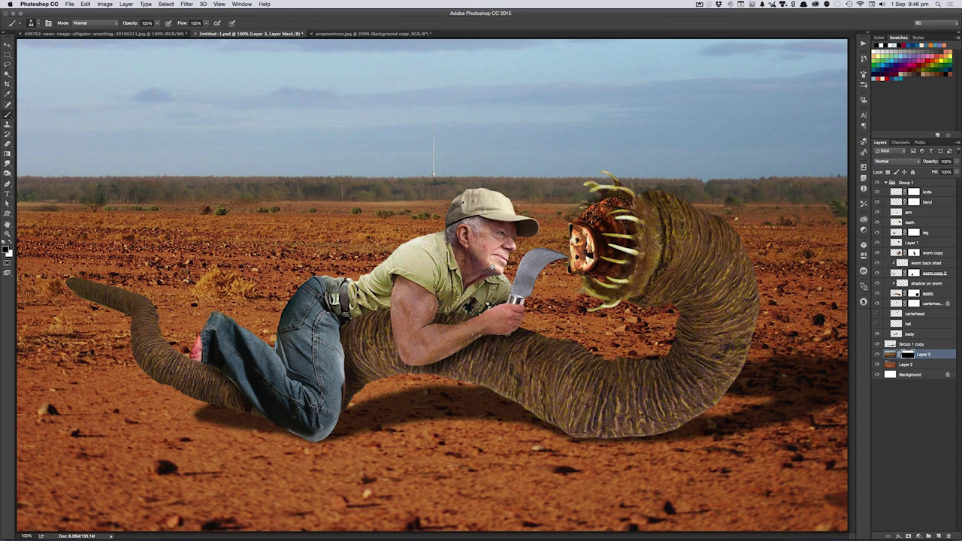
{"action": "key", "text": "ctrl+minus"}
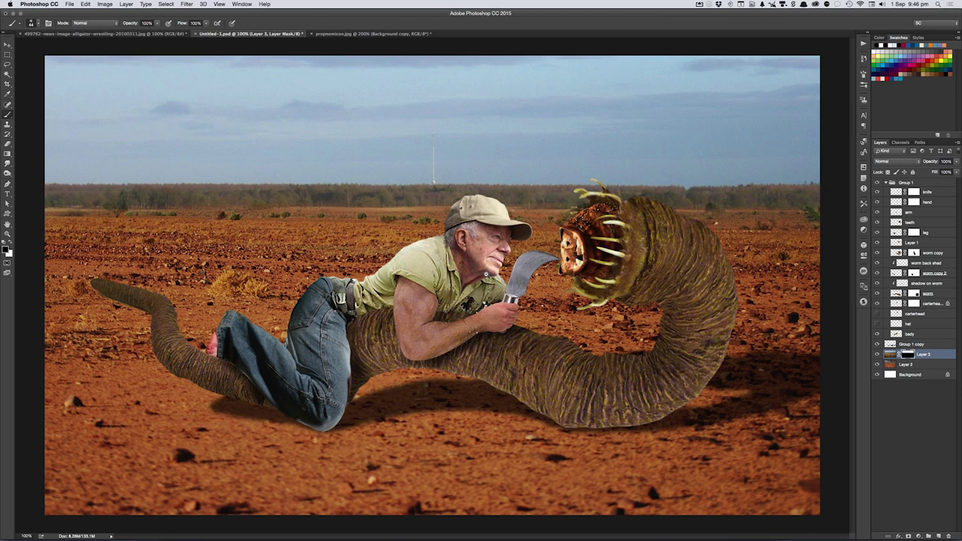
{"action": "key", "text": "v"}
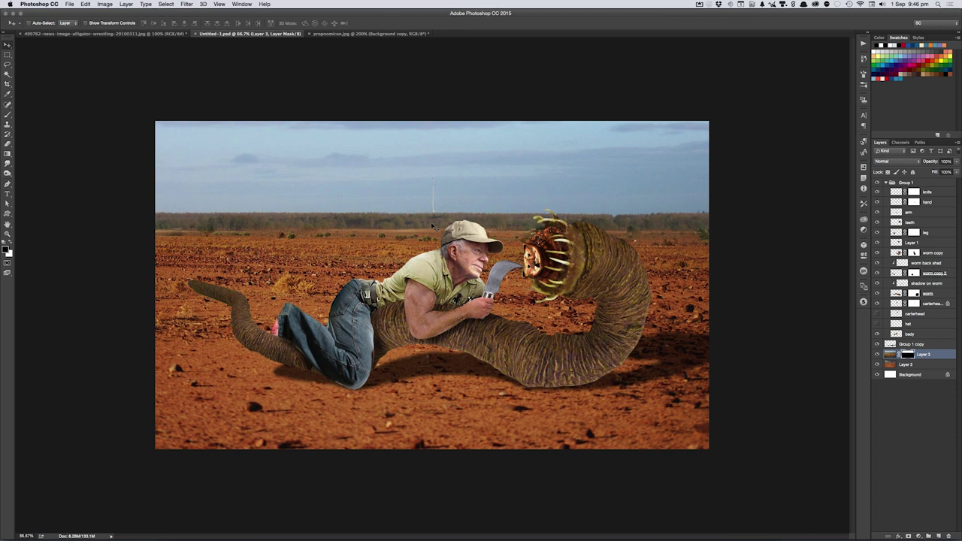
- Copy the full-size lion-on-grass photo from Safari and paste it into the composite as Layer 4
{"action": "key", "text": "super+Tab"}
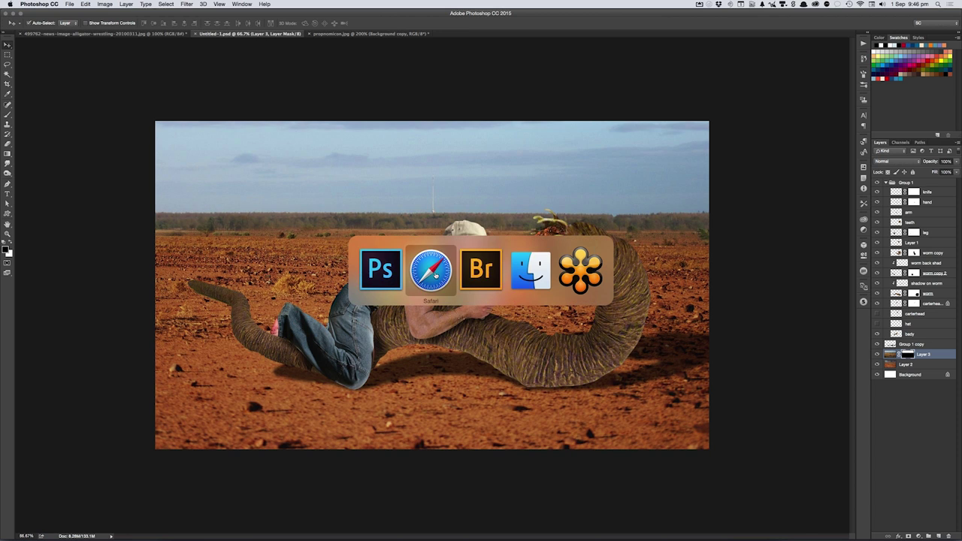
{"action": "left_click", "coordinate": [433, 277]}
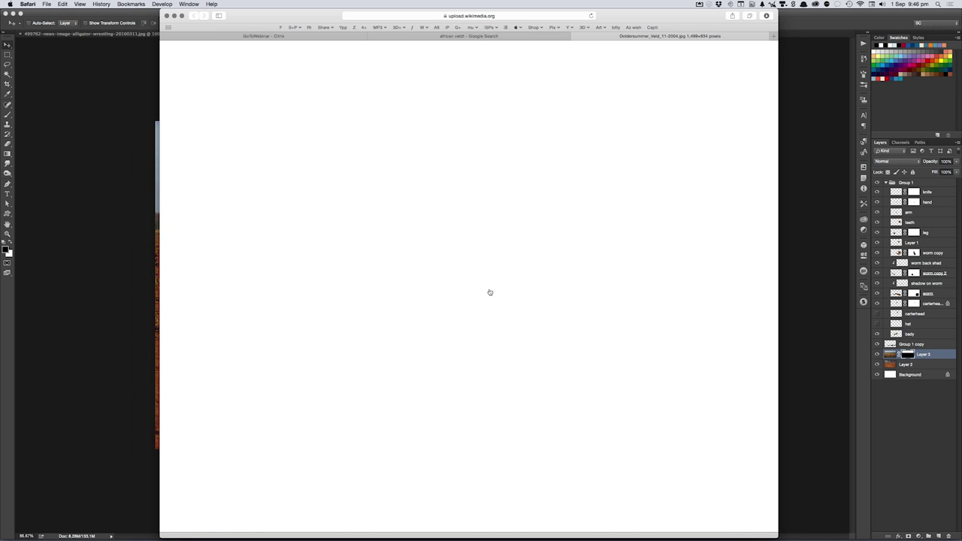
{"action": "key", "text": "super+w"}
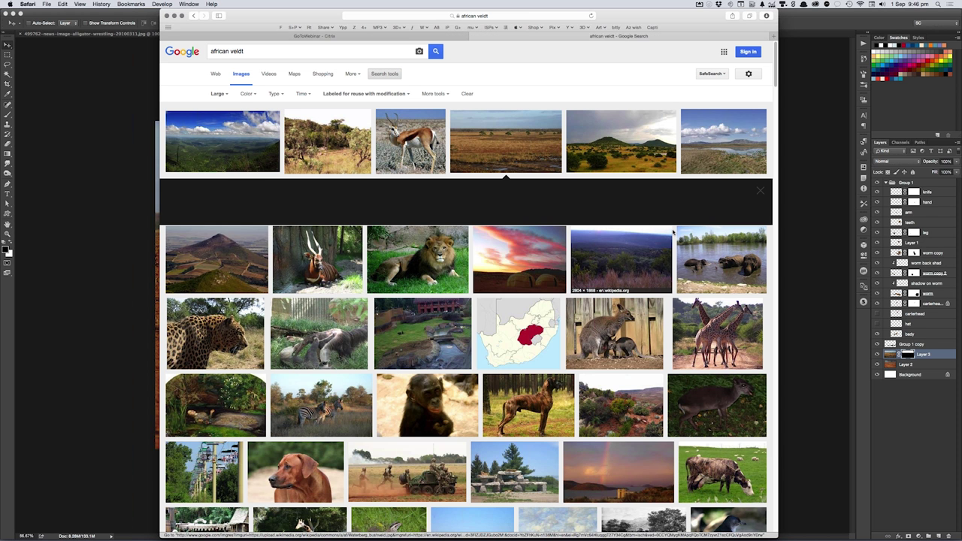
{"action": "key", "text": "super+shift+t"}
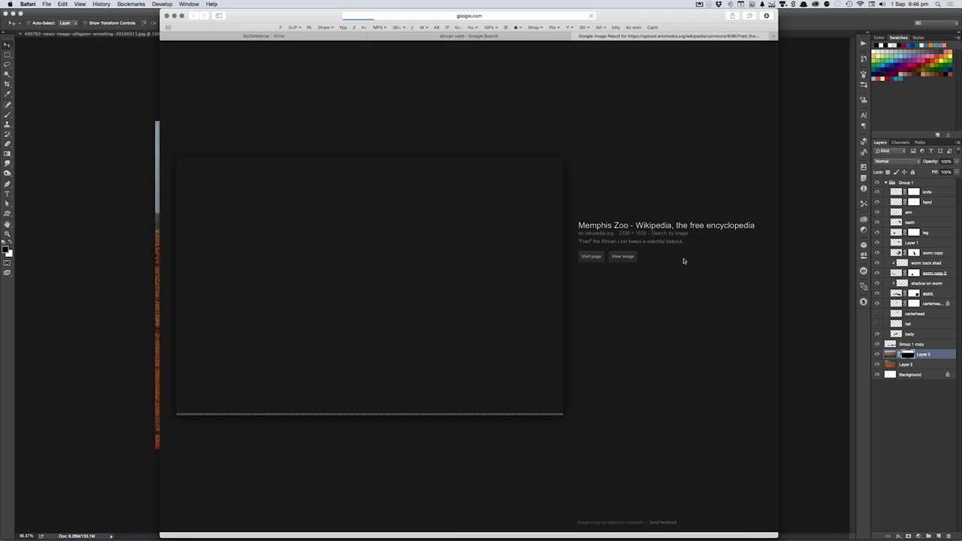
{"action": "left_click", "coordinate": [619, 257]}
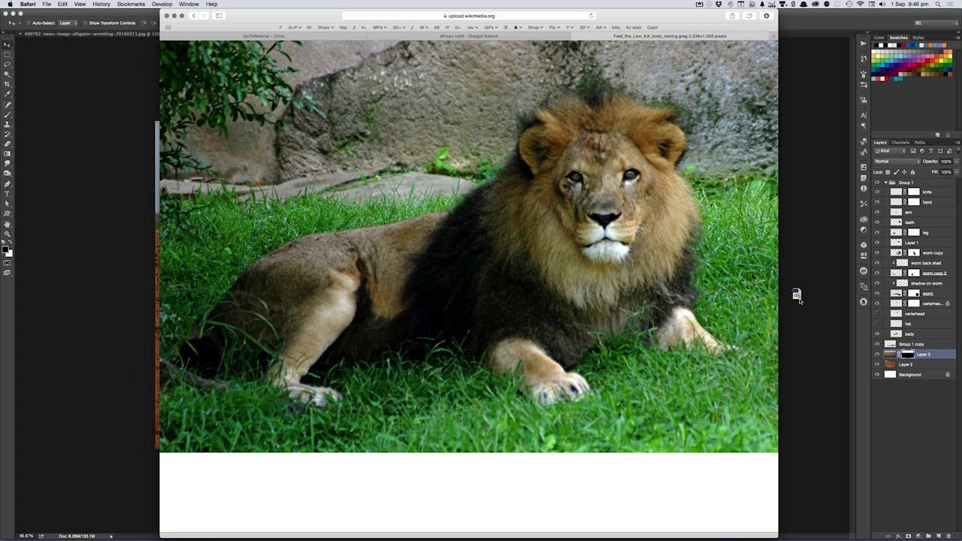
{"action": "left_click", "coordinate": [805, 300]}
{"action": "key", "text": "ctrl+v"}
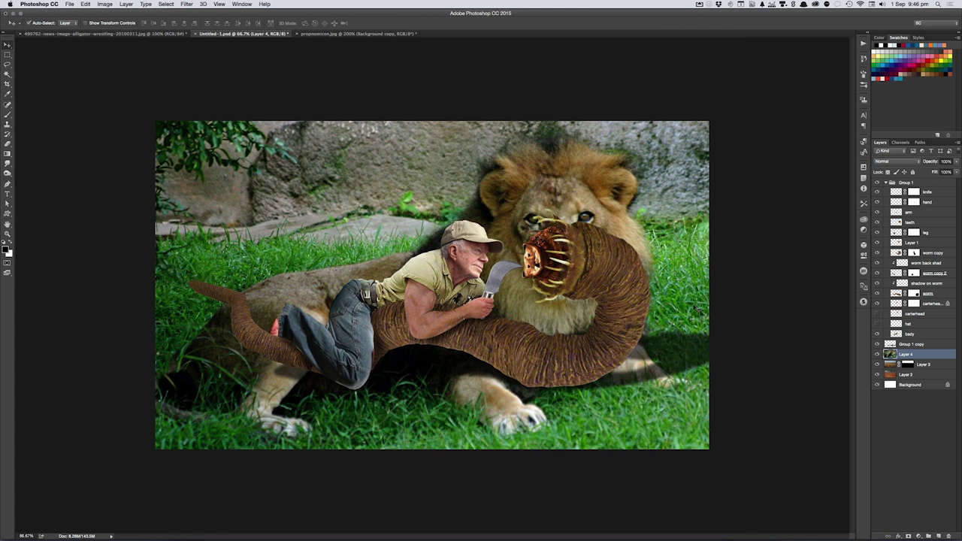
- Bring the lion layer to the front and Quick Select the lion's body and mane
{"action": "key", "text": "ctrl+shift+bracketright"}
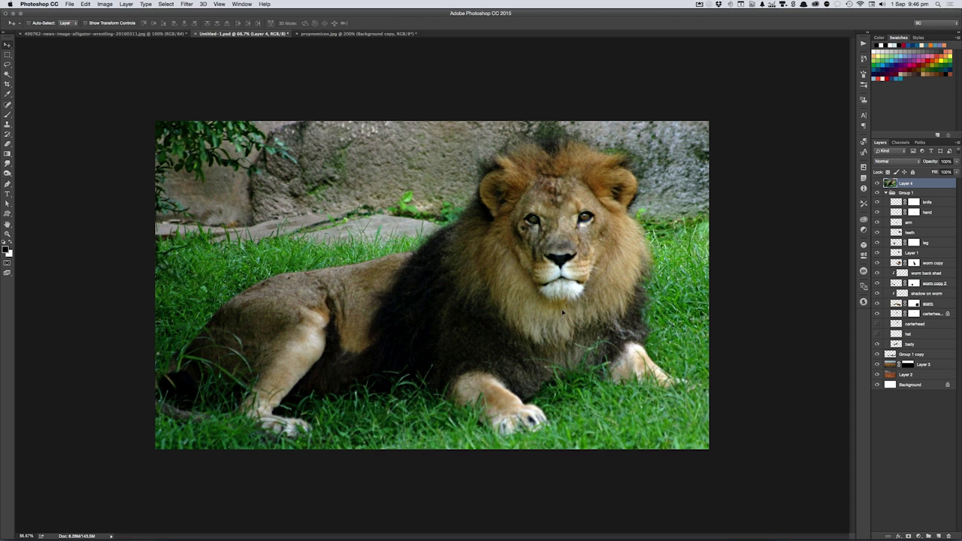
{"action": "left_click_drag", "start_coordinate": [562, 312], "coordinate": [562, 306]}
{"action": "key", "text": "w"}
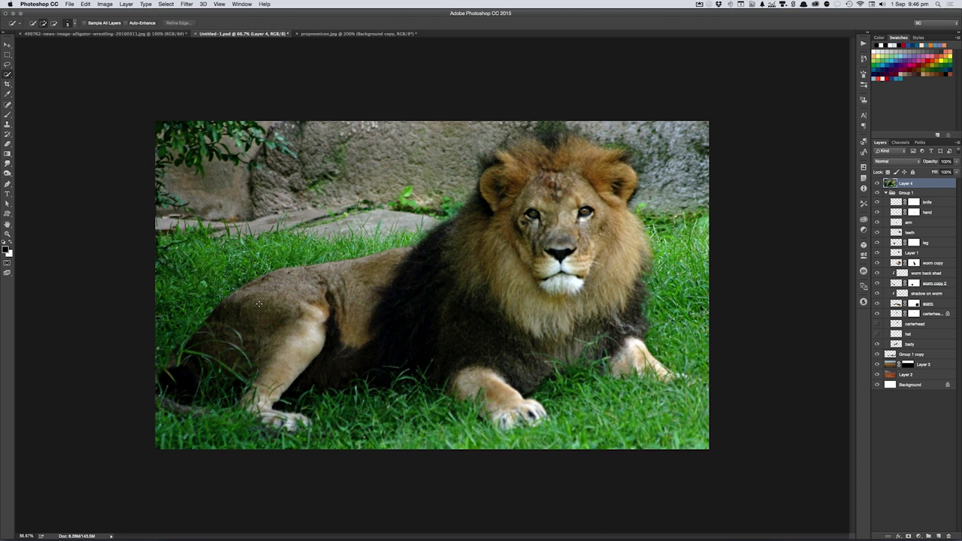
{"action": "mouse_move", "coordinate": [255, 300]}
{"action": "left_mouse_down"}
{"action": "mouse_move", "coordinate": [425, 251]}
{"action": "mouse_move", "coordinate": [555, 159]}
{"action": "mouse_move", "coordinate": [519, 124]}
{"action": "left_mouse_up"}
{"action": "mouse_move", "coordinate": [590, 290]}
{"action": "left_mouse_down"}
{"action": "mouse_move", "coordinate": [594, 353]}
{"action": "mouse_move", "coordinate": [339, 380]}
{"action": "mouse_move", "coordinate": [491, 383]}
{"action": "mouse_move", "coordinate": [519, 425]}
{"action": "left_mouse_up"}
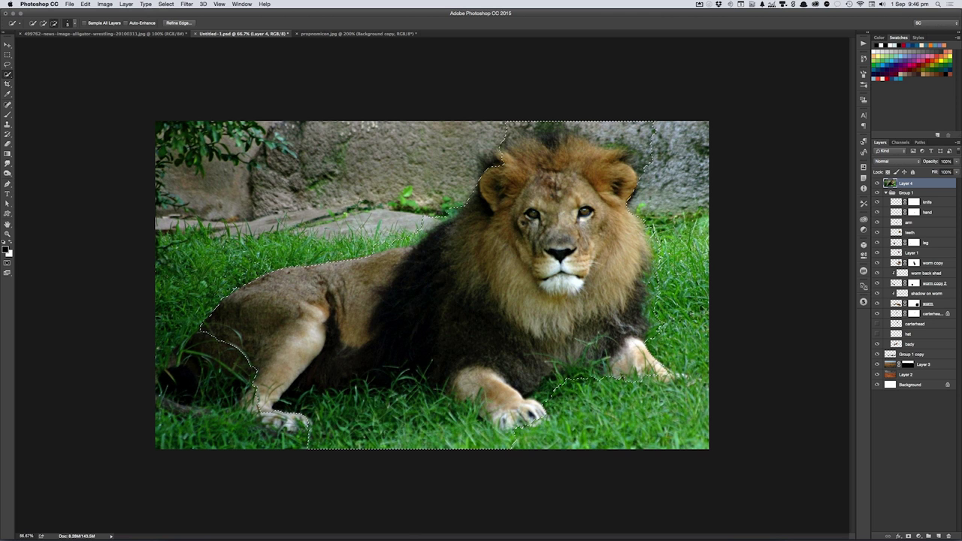
{"action": "left_click_drag", "start_coordinate": [654, 284], "coordinate": [659, 332]}
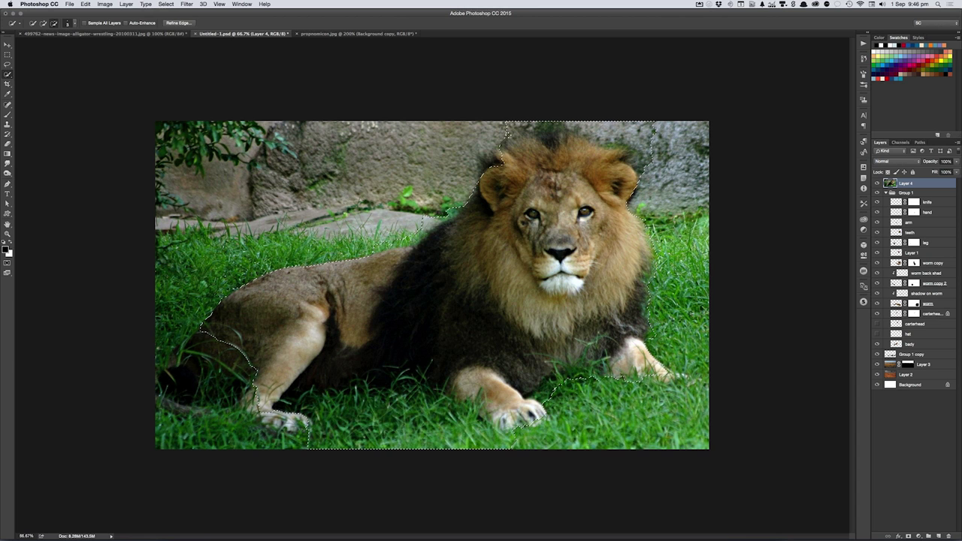
{"action": "left_click_drag", "start_coordinate": [514, 129], "coordinate": [536, 132]}
{"action": "left_click_drag", "start_coordinate": [624, 148], "coordinate": [643, 162]}
- Add the bottom-left grass and hind legs to the selection and tidy stray patches
{"action": "mouse_move", "coordinate": [226, 369]}
{"action": "left_mouse_down"}
{"action": "mouse_move", "coordinate": [162, 398]}
{"action": "mouse_move", "coordinate": [285, 437]}
{"action": "left_mouse_up"}
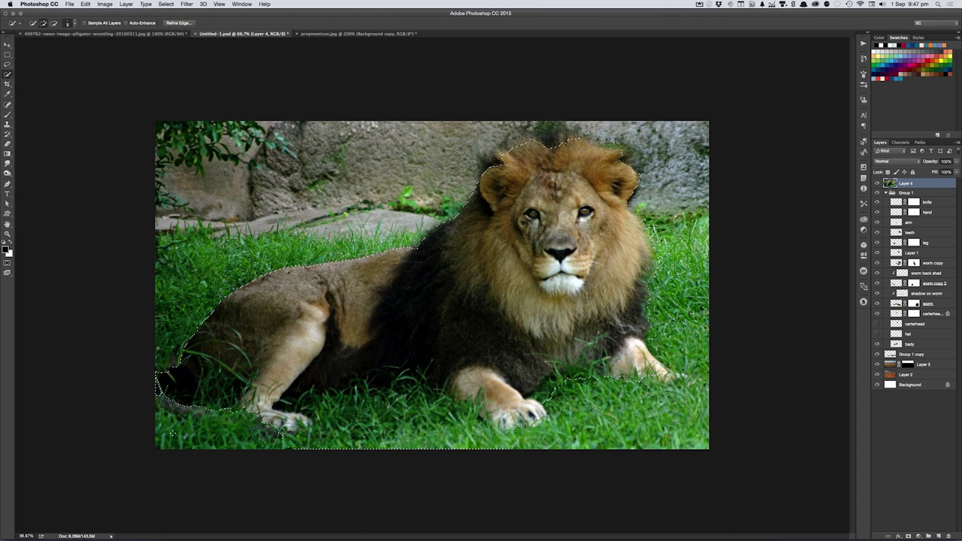
{"action": "left_click_drag", "start_coordinate": [248, 432], "coordinate": [199, 417]}
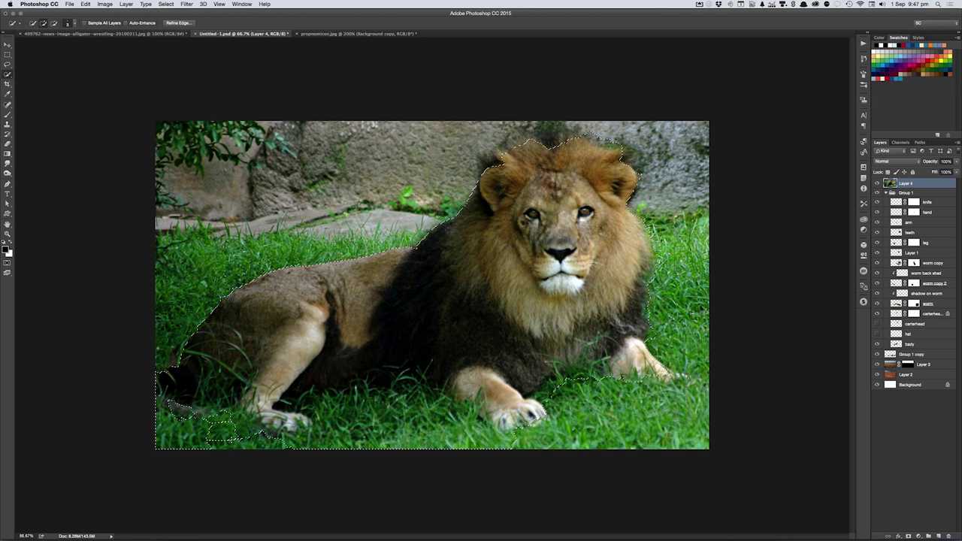
{"action": "key", "text": "l"}
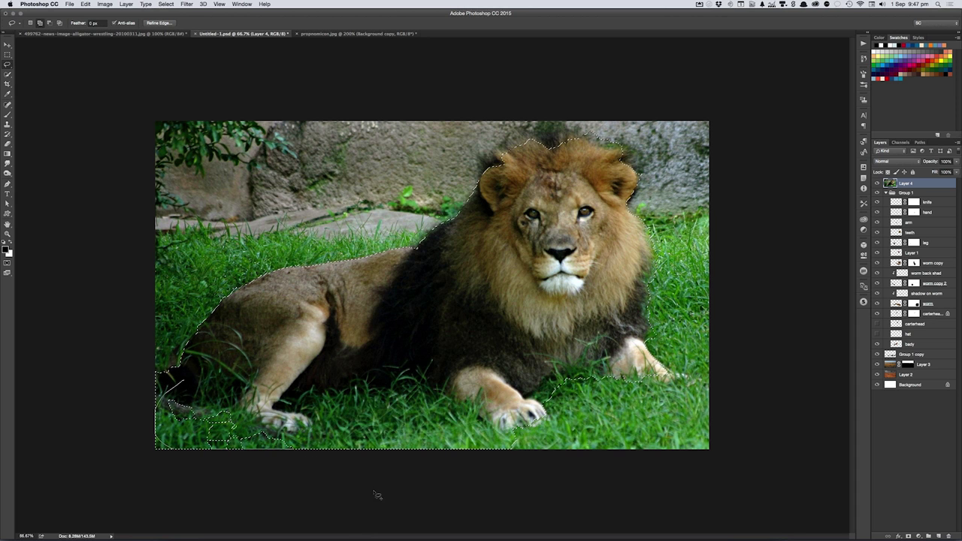
{"action": "key", "text": "ctrl+z"}
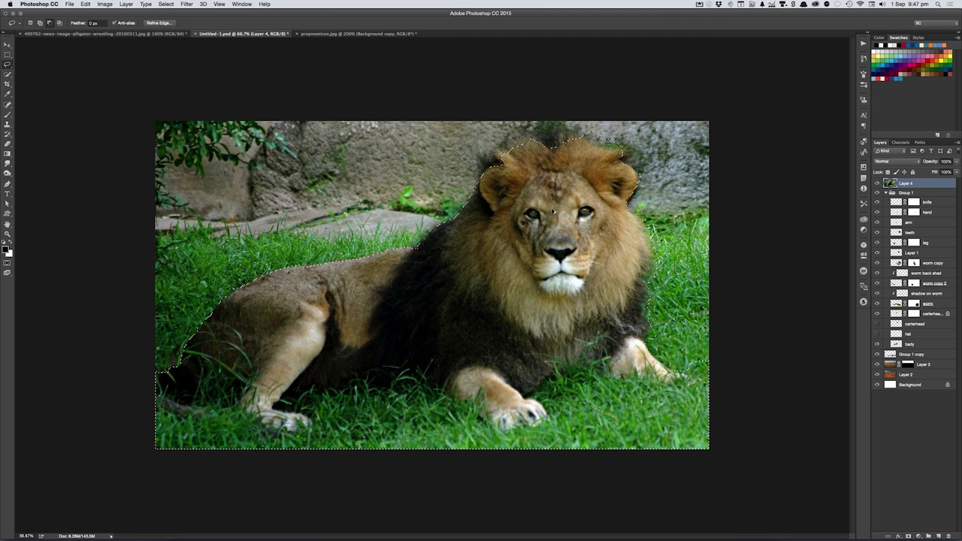
{"action": "key", "text": "ctrl+alt+r"}
{"action": "key", "text": "p"}
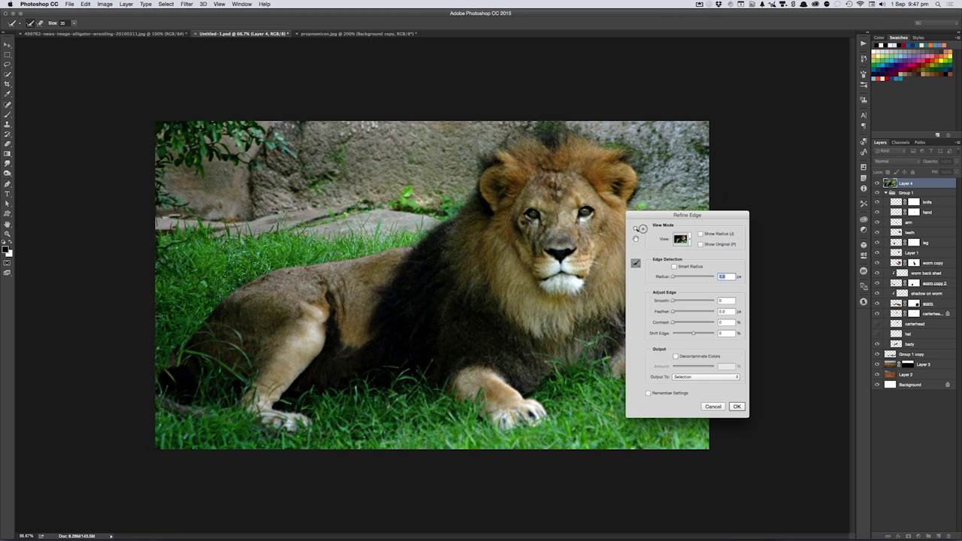
- Brush Refine Edge over the lion's mane, back and right paw to remove the green fringe
{"action": "key", "text": "p"}
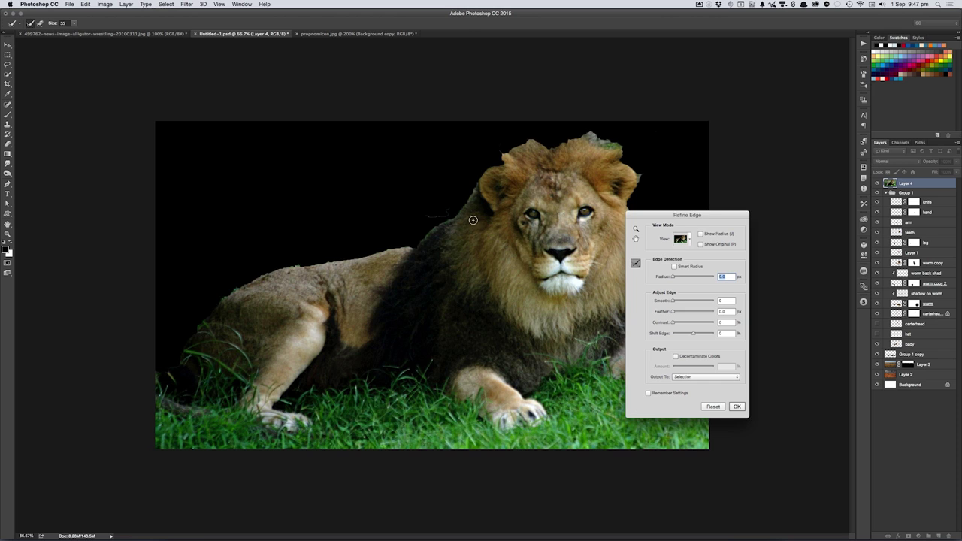
{"action": "left_click_drag", "start_coordinate": [475, 220], "coordinate": [667, 266]}
{"action": "left_click_drag", "start_coordinate": [447, 243], "coordinate": [641, 201]}
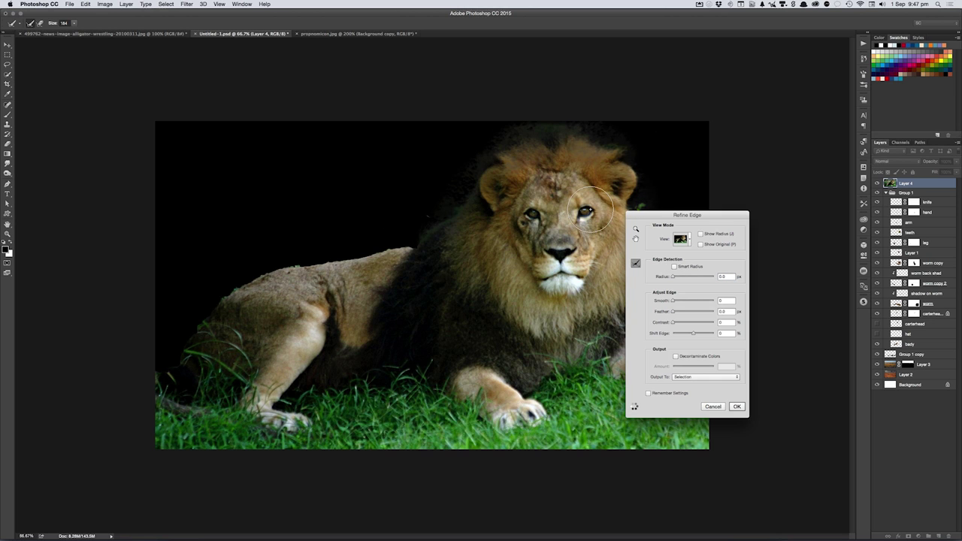
{"action": "left_click_drag", "start_coordinate": [693, 216], "coordinate": [802, 217]}
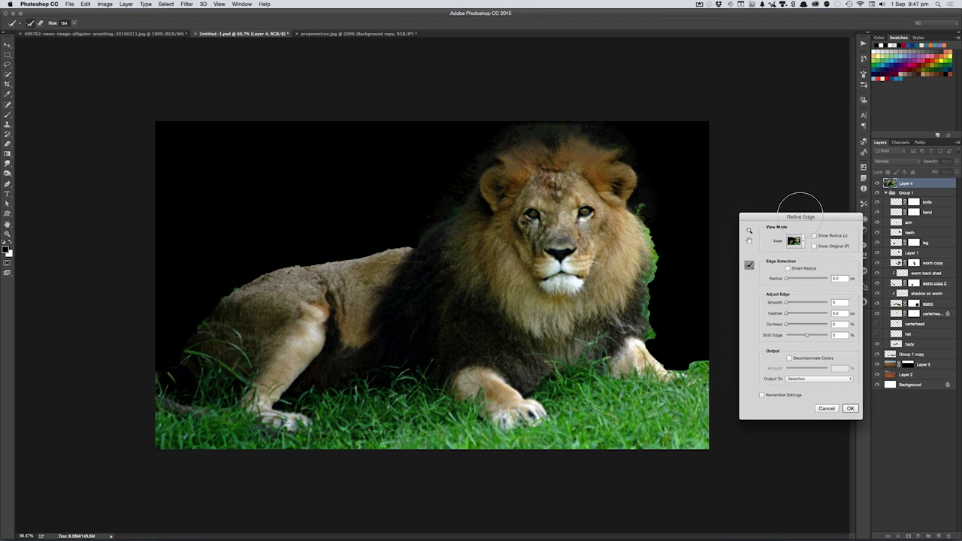
{"action": "left_click_drag", "start_coordinate": [648, 280], "coordinate": [646, 353]}
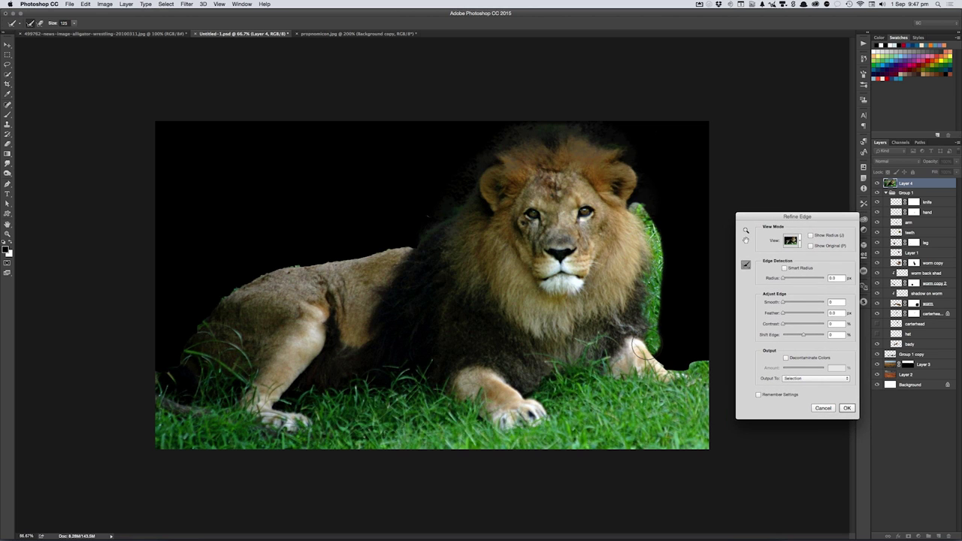
{"action": "mouse_move", "coordinate": [432, 226]}
{"action": "left_mouse_down"}
{"action": "mouse_move", "coordinate": [293, 267]}
{"action": "mouse_move", "coordinate": [200, 322]}
{"action": "left_mouse_up"}
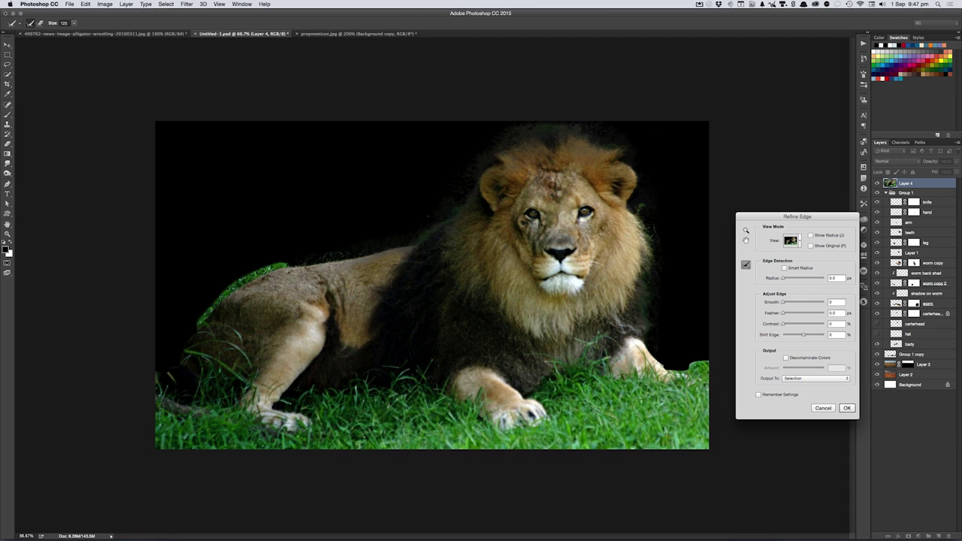
{"action": "left_click_drag", "start_coordinate": [635, 340], "coordinate": [698, 376]}
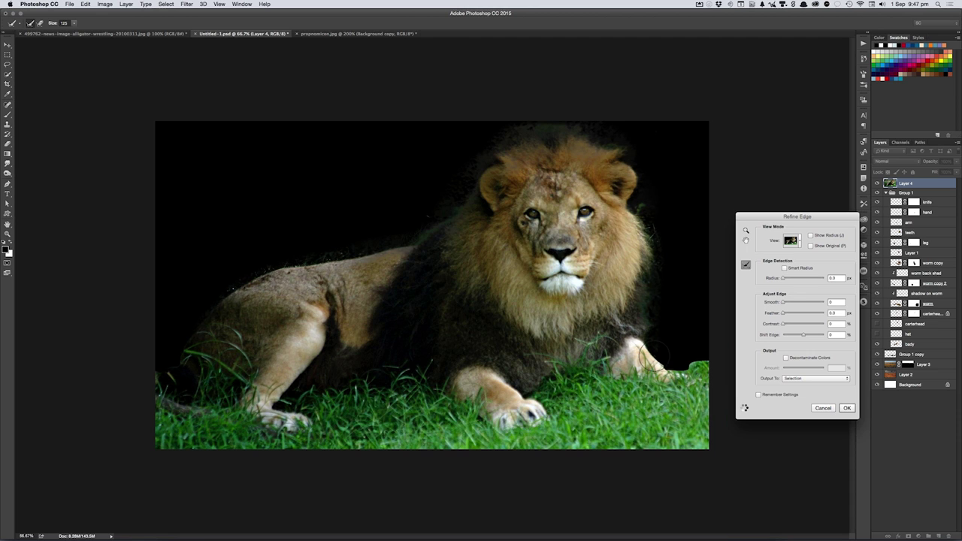
{"action": "left_click", "coordinate": [847, 408]}
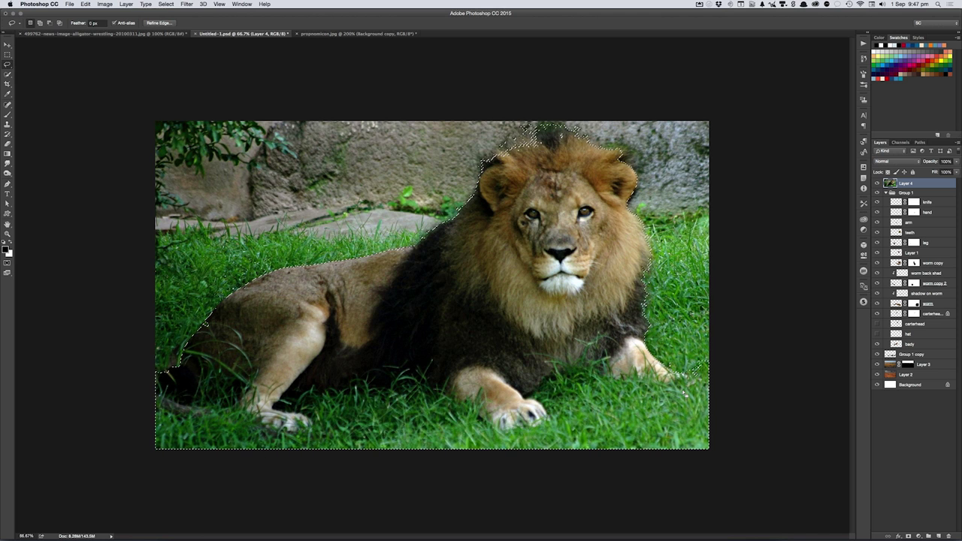
- Close the composite and worm source without saving, then reopen the saved composite
{"action": "key", "text": "super+w"}
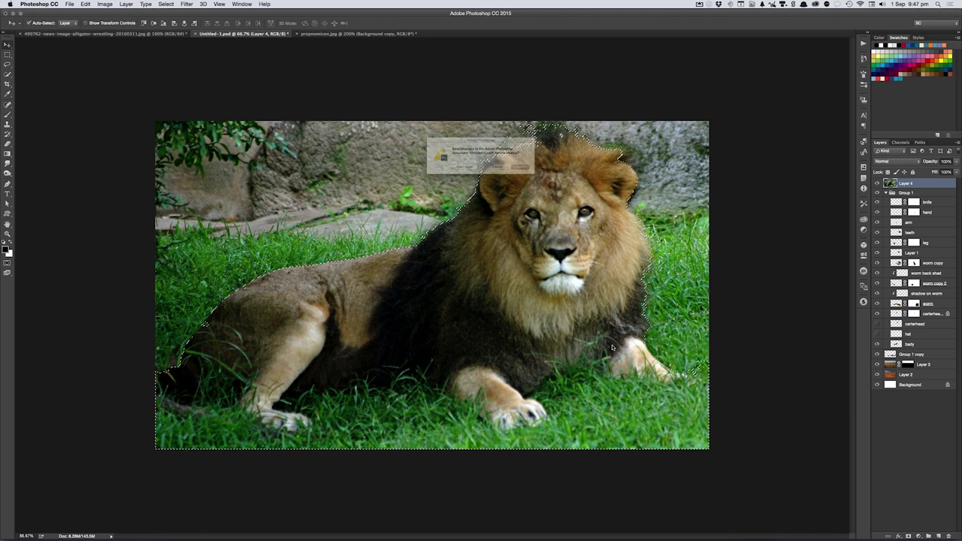
{"action": "key", "text": "super+d"}
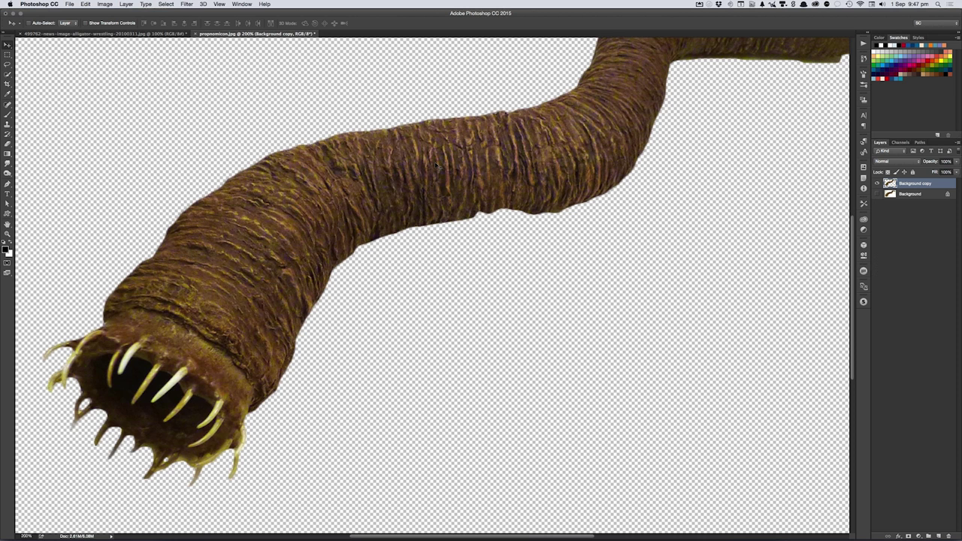
{"action": "key", "text": "super+w"}
{"action": "key", "text": "super+d"}
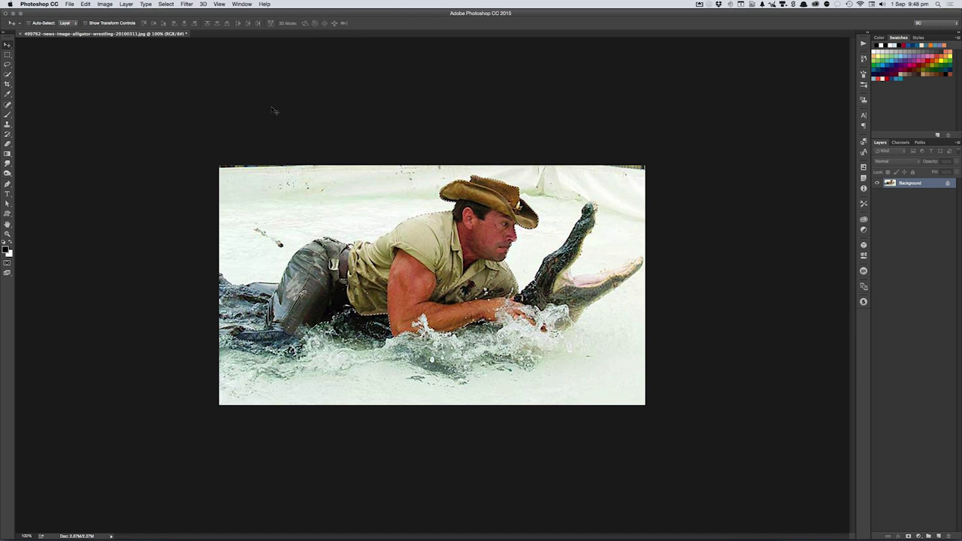
{"action": "left_click", "coordinate": [73, 5]}
{"action": "mouse_move", "coordinate": [86, 41]}
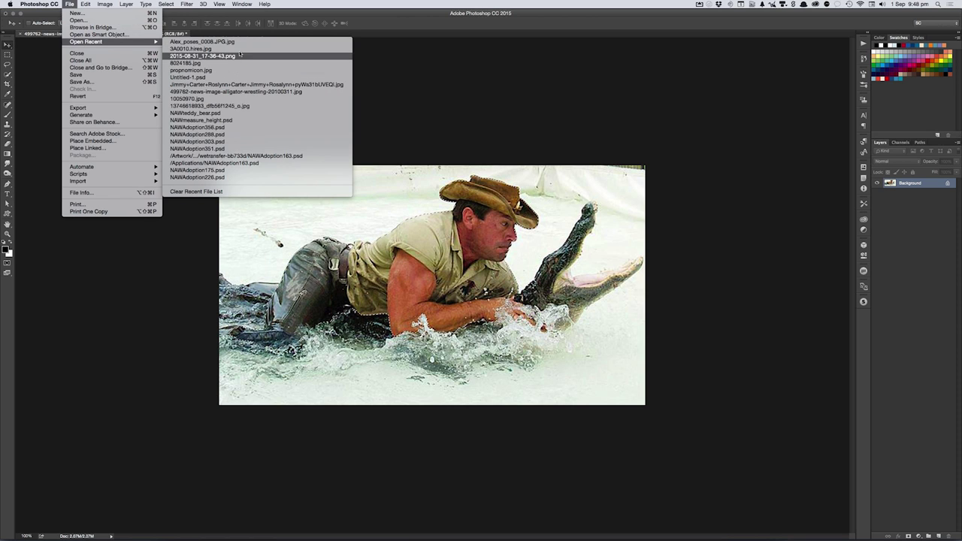
{"action": "left_click", "coordinate": [267, 79]}
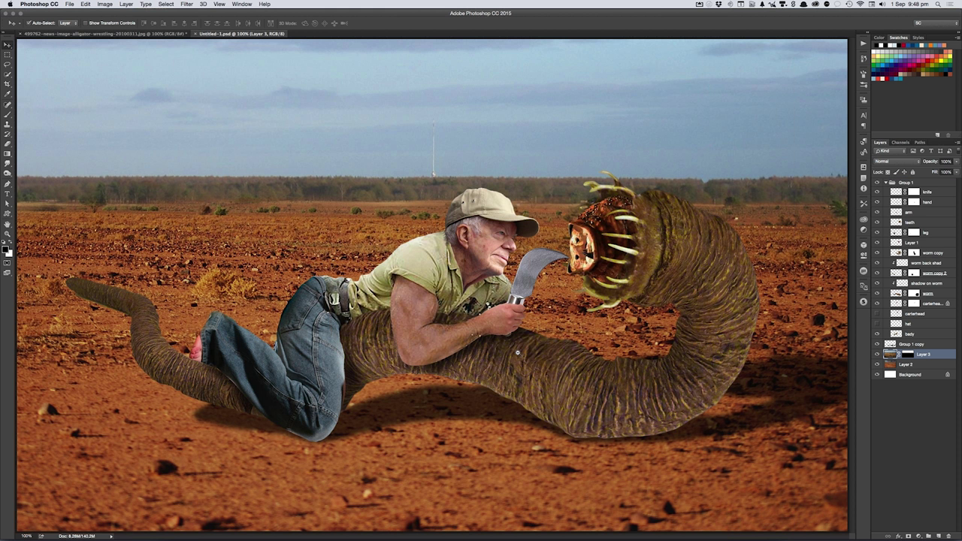
- Paste the cut-out lion and scale it to about 40%, placed behind the man
{"action": "key", "text": "super+minus"}
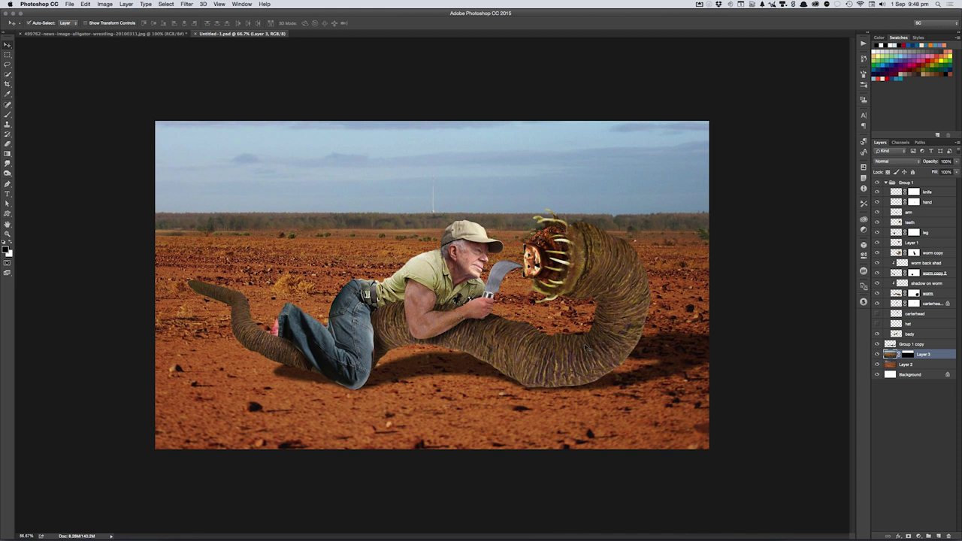
{"action": "key", "text": "super+v"}
{"action": "key", "text": "super+t"}
{"action": "left_click_drag", "start_coordinate": [709, 449], "coordinate": [543, 350]}
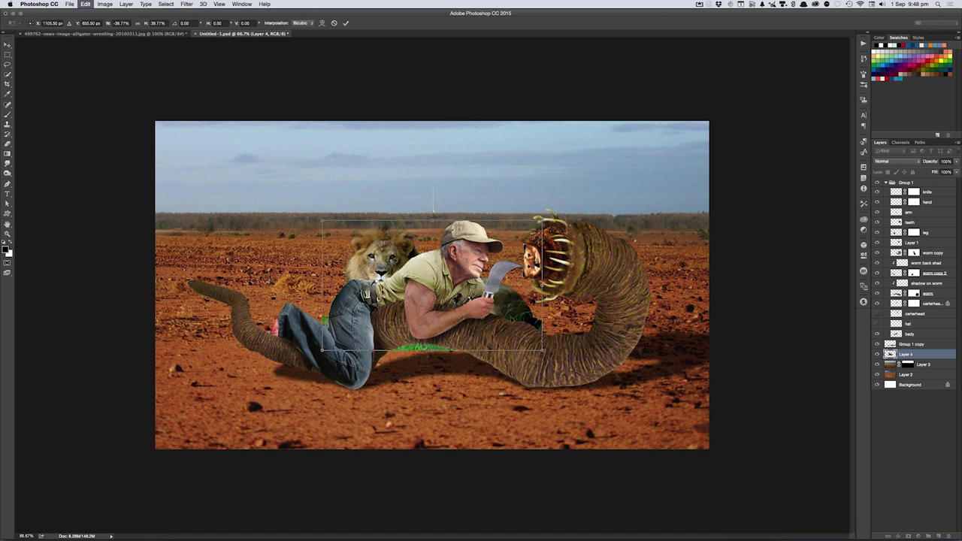
{"action": "left_click_drag", "start_coordinate": [490, 303], "coordinate": [344, 263]}
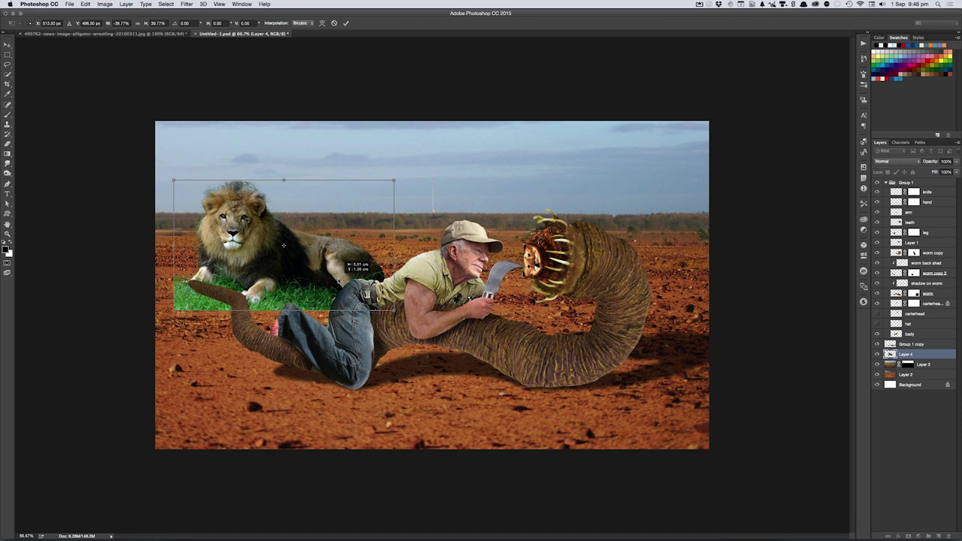
{"action": "left_click_drag", "start_coordinate": [397, 310], "coordinate": [356, 287]}
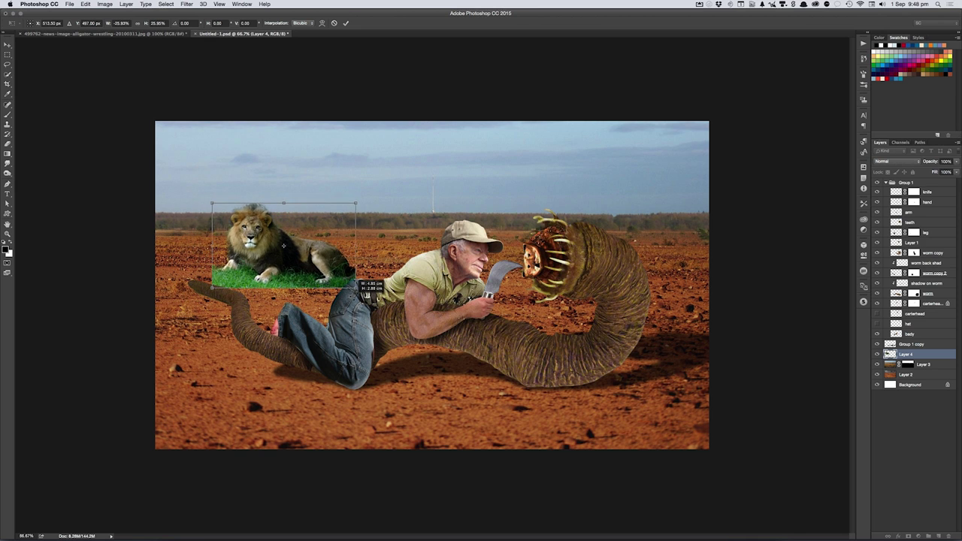
{"action": "mouse_move", "coordinate": [333, 226]}
{"action": "left_mouse_down"}
{"action": "mouse_move", "coordinate": [369, 233]}
{"action": "mouse_move", "coordinate": [401, 204]}
{"action": "left_mouse_up"}
{"action": "left_click_drag", "start_coordinate": [386, 239], "coordinate": [381, 255]}
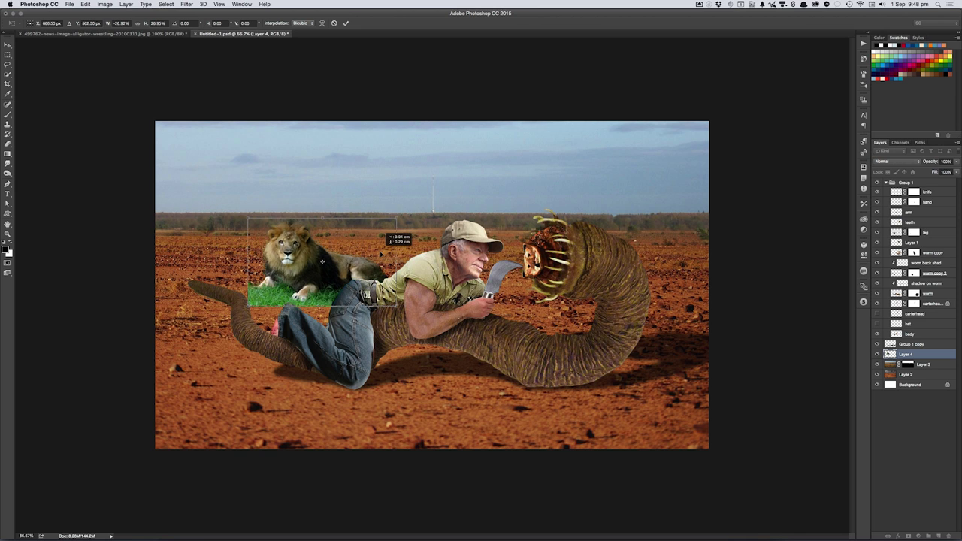
{"action": "left_click_drag", "start_coordinate": [382, 254], "coordinate": [377, 254]}
{"action": "key", "text": "Return"}
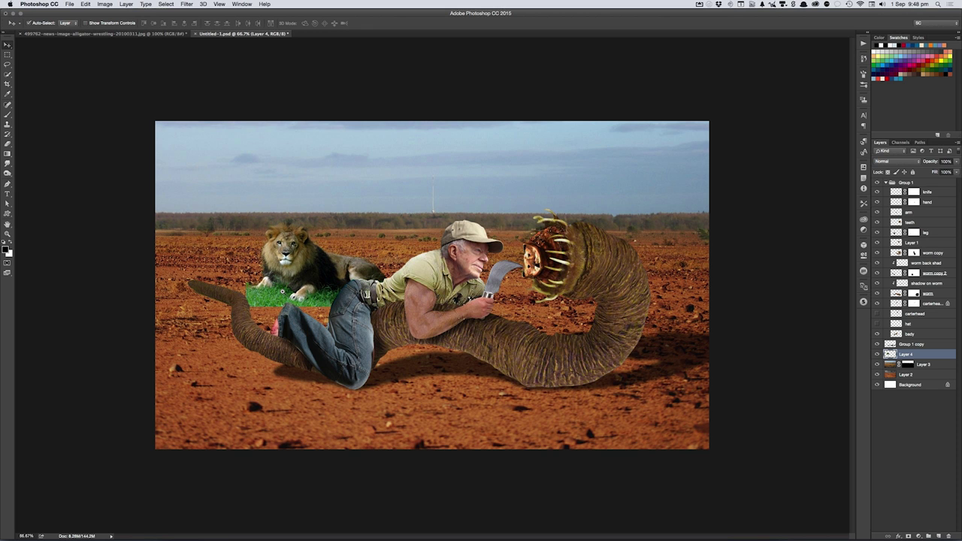
- At 100% view, move the lion and its grass higher up on the left
{"action": "key", "text": "super+1"}
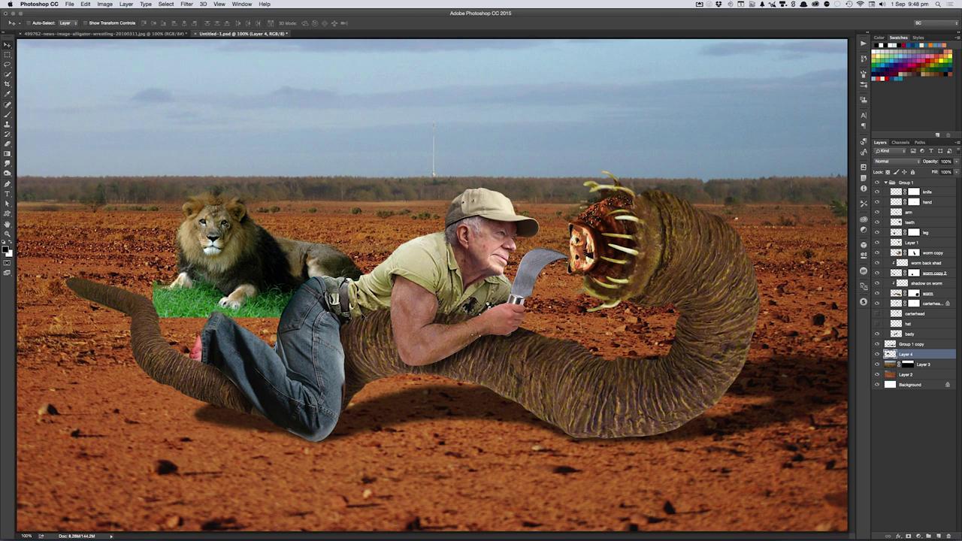
{"action": "left_click_drag", "start_coordinate": [263, 277], "coordinate": [412, 268]}
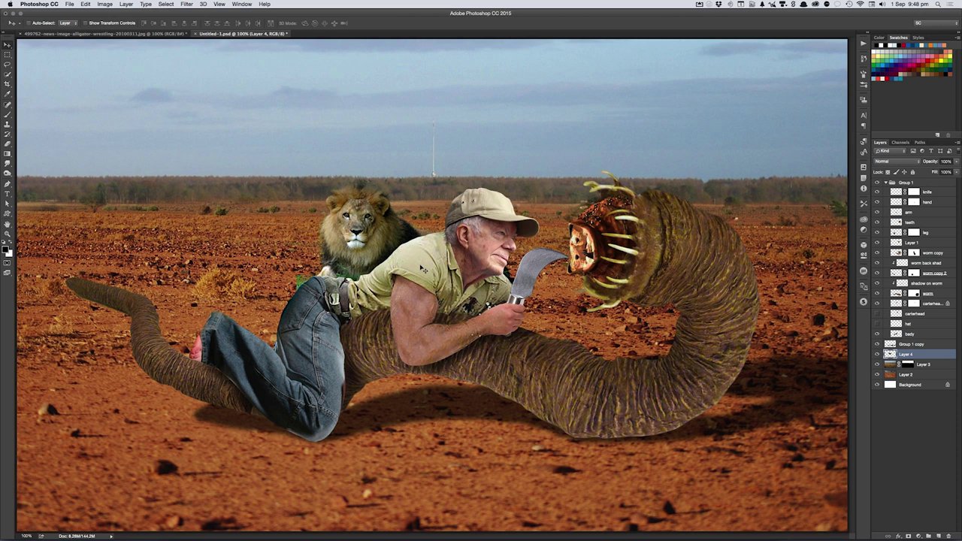
{"action": "mouse_move", "coordinate": [412, 269]}
{"action": "left_mouse_down"}
{"action": "mouse_move", "coordinate": [277, 274]}
{"action": "mouse_move", "coordinate": [253, 207]}
{"action": "left_mouse_up"}
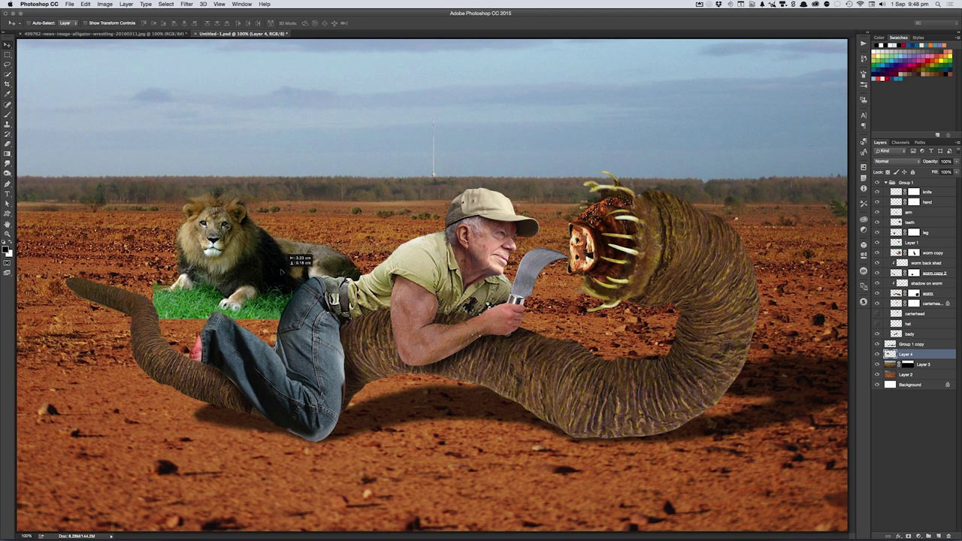
{"action": "left_click_drag", "start_coordinate": [256, 203], "coordinate": [245, 205]}
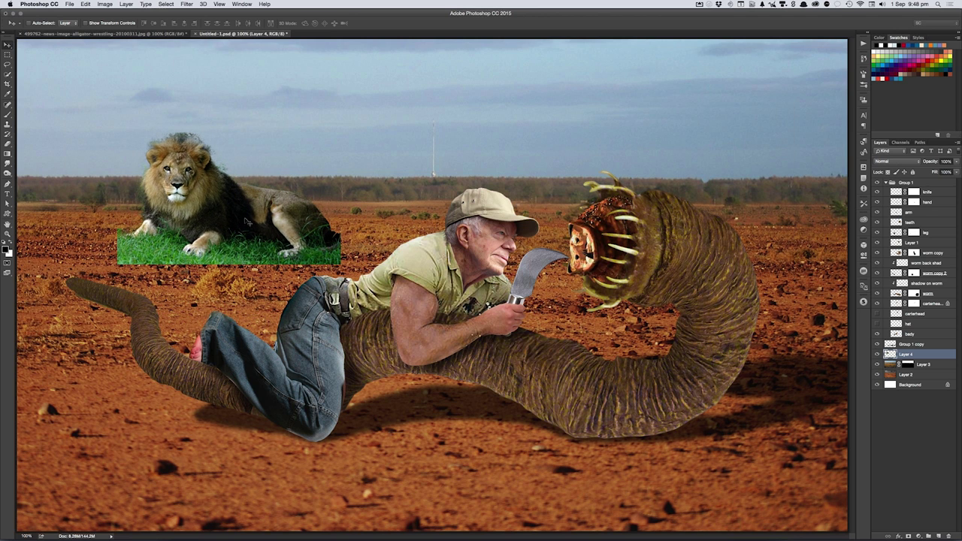
{"action": "left_click", "coordinate": [103, 4]}
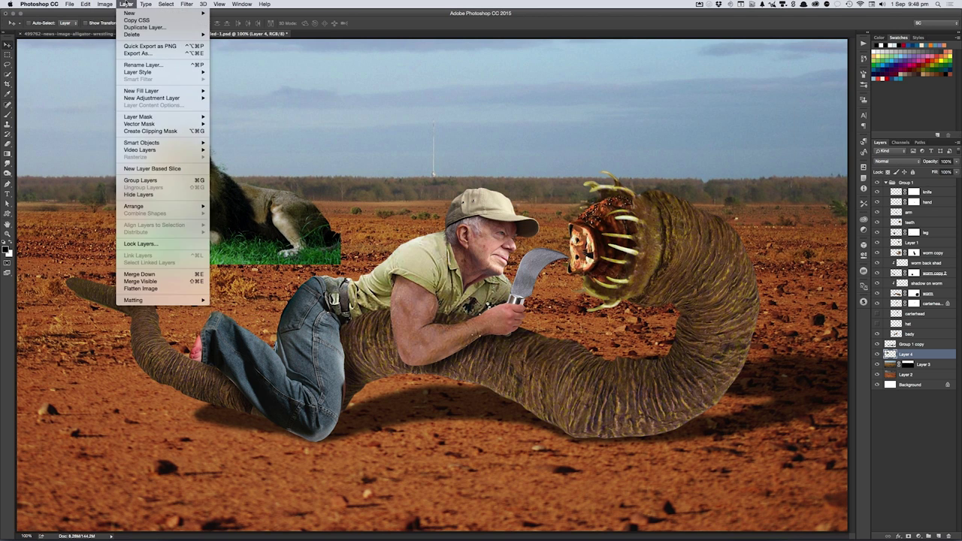
{"action": "mouse_move", "coordinate": [118, 24]}
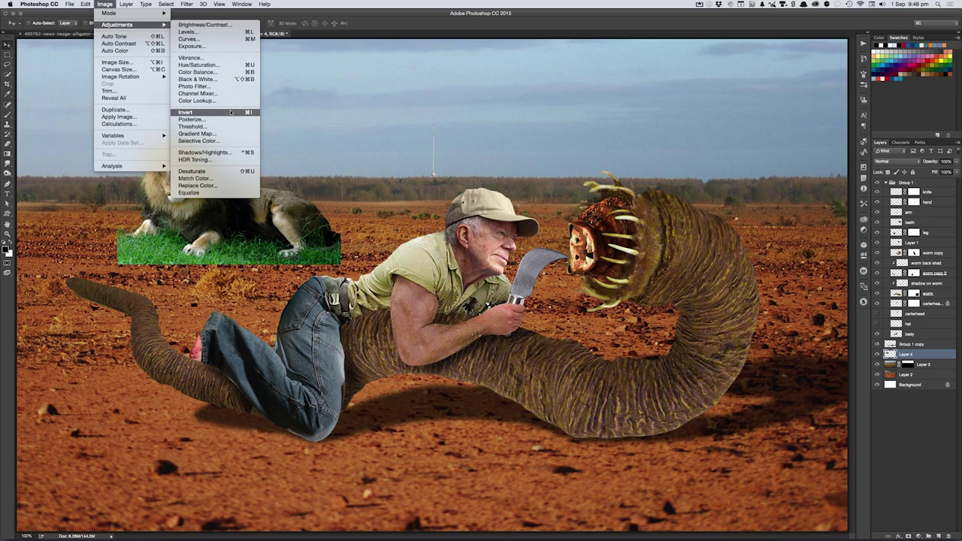
- Open Replace Color on the lion layer and sample all of the green grass patch
{"action": "left_click", "coordinate": [198, 185]}
{"action": "left_click", "coordinate": [236, 256]}
{"action": "left_click", "coordinate": [906, 45]}
{"action": "left_click", "coordinate": [195, 239]}
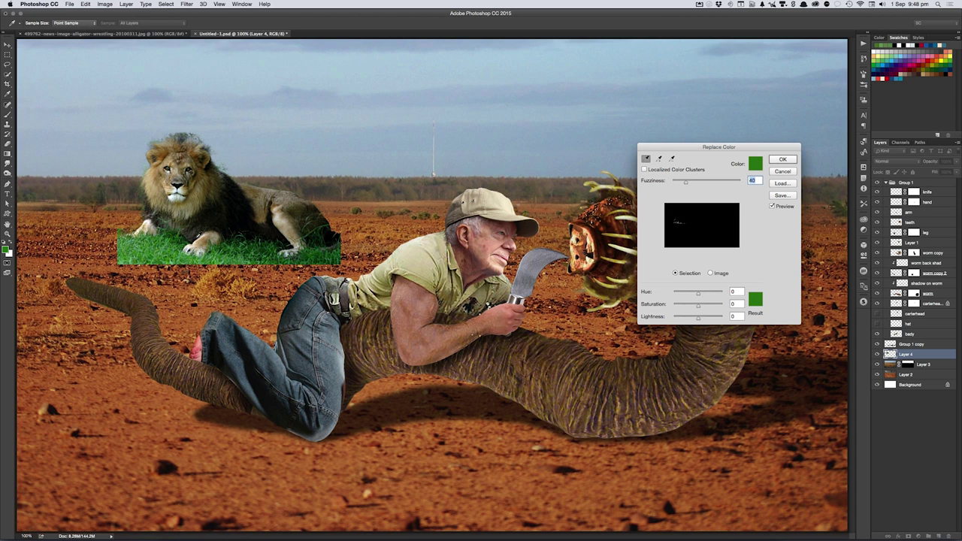
{"action": "mouse_move", "coordinate": [700, 296]}
{"action": "left_mouse_down"}
{"action": "mouse_move", "coordinate": [709, 297]}
{"action": "mouse_move", "coordinate": [684, 296]}
{"action": "left_mouse_up"}
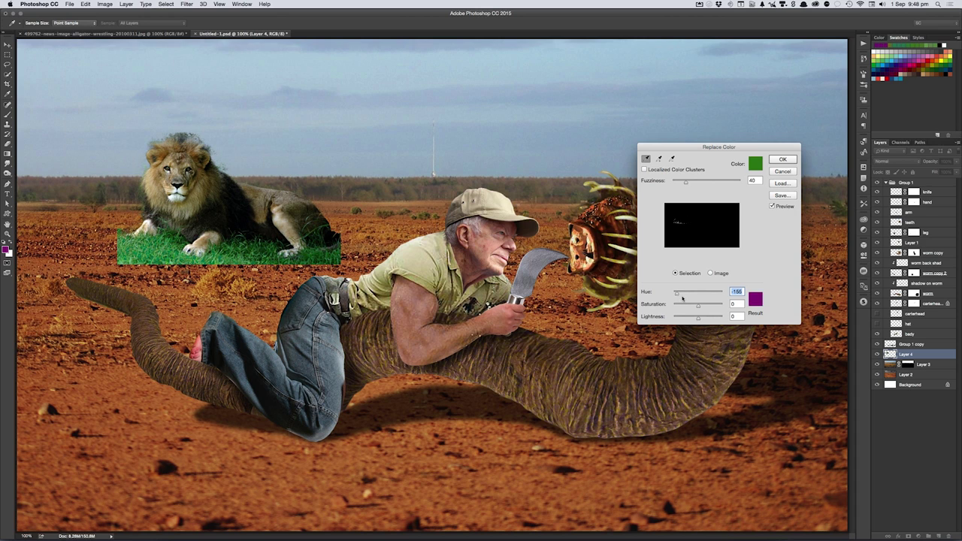
{"action": "left_click", "coordinate": [181, 245]}
{"action": "left_click", "coordinate": [259, 251], "text": "shift"}
{"action": "left_click", "coordinate": [226, 259], "text": "shift"}
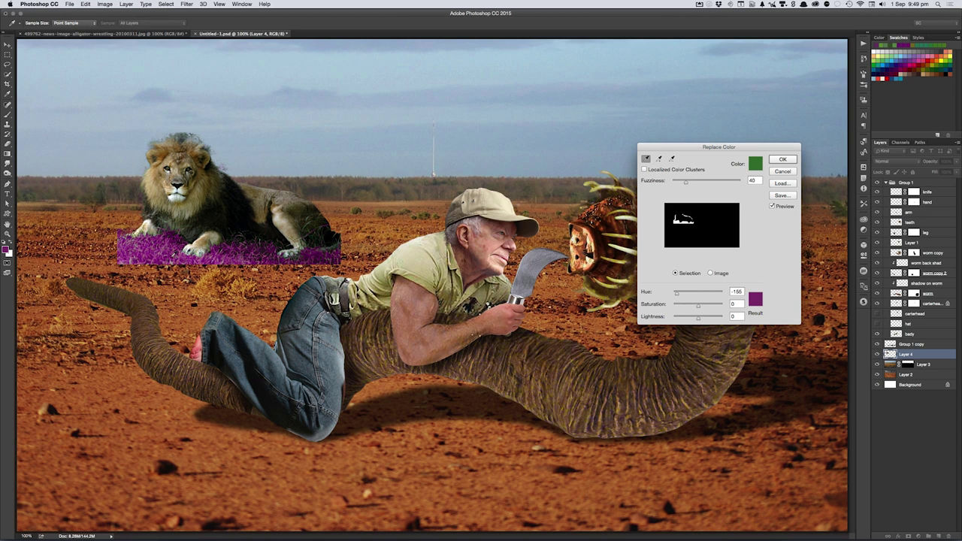
- Shift the grass to dark olive with Hue -51, Saturation +24, Lightness -16
{"action": "mouse_move", "coordinate": [694, 292]}
{"action": "left_mouse_down"}
{"action": "mouse_move", "coordinate": [708, 294]}
{"action": "mouse_move", "coordinate": [698, 296]}
{"action": "left_mouse_up"}
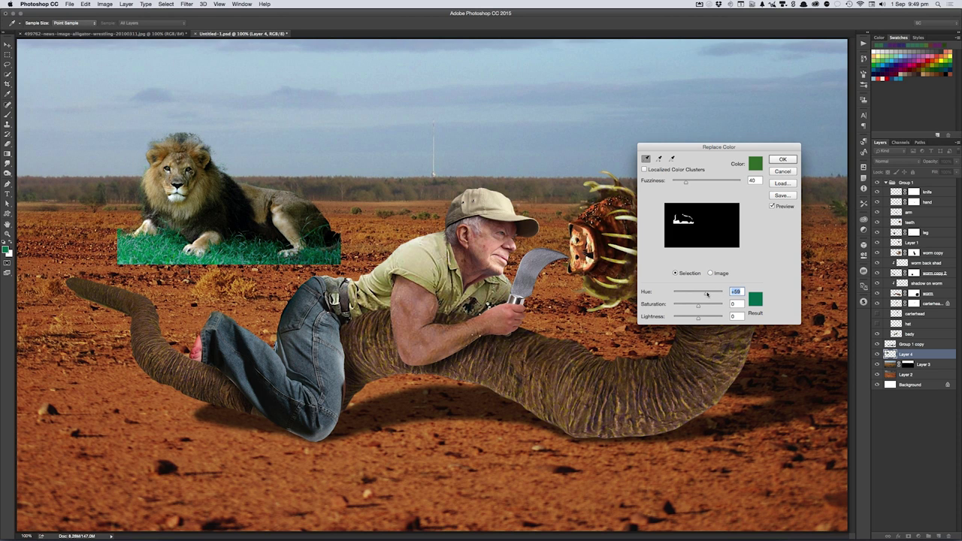
{"action": "left_click_drag", "start_coordinate": [699, 296], "coordinate": [691, 298]}
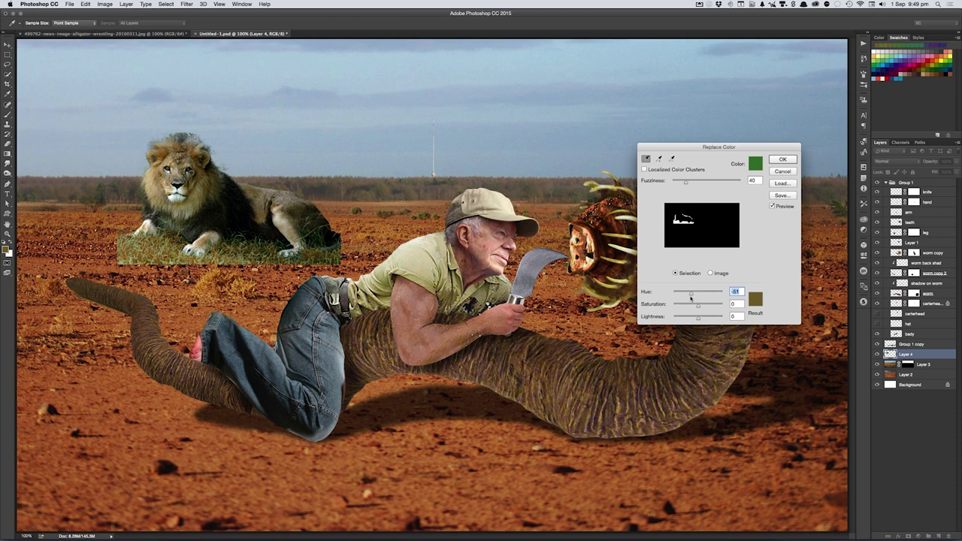
{"action": "mouse_move", "coordinate": [698, 319]}
{"action": "left_mouse_down"}
{"action": "mouse_move", "coordinate": [702, 306]}
{"action": "mouse_move", "coordinate": [697, 321]}
{"action": "left_mouse_up"}
{"action": "left_click", "coordinate": [167, 263]}
{"action": "left_click_drag", "start_coordinate": [695, 317], "coordinate": [693, 318]}
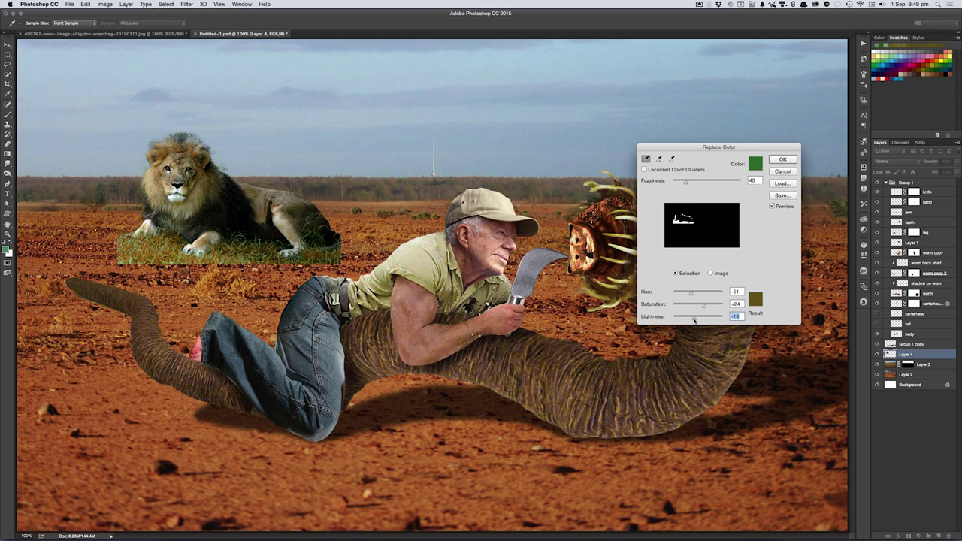
{"action": "left_click", "coordinate": [782, 160]}
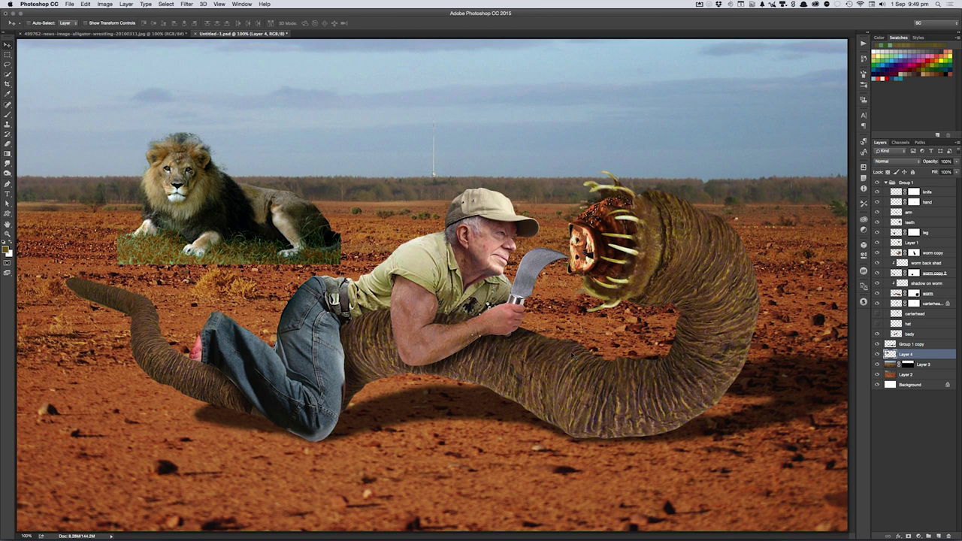
- Mask the lion layer and paint out the hard left edge of the grass patch in black
{"action": "key", "text": "ctrl+shift+m"}
{"action": "key", "text": "b"}
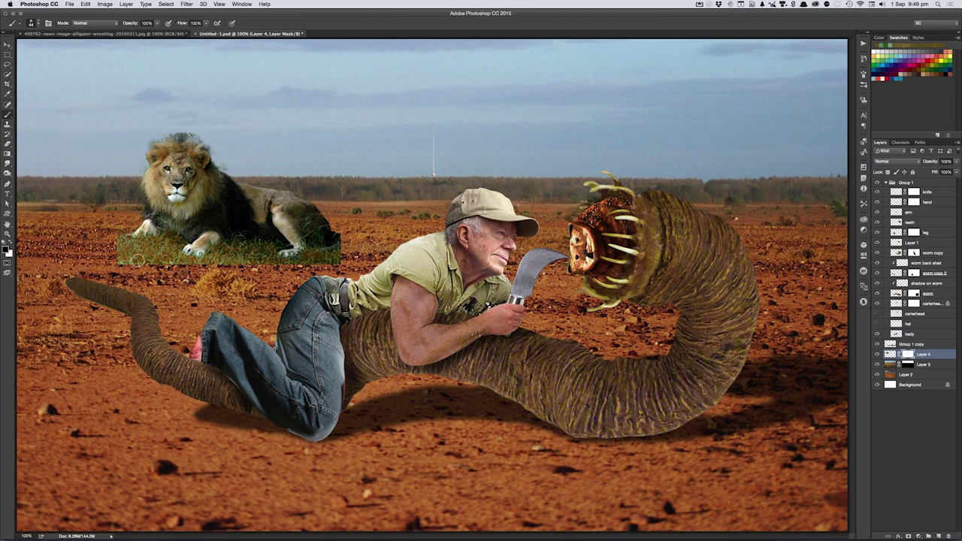
{"action": "mouse_move", "coordinate": [121, 258]}
{"action": "left_mouse_down"}
{"action": "mouse_move", "coordinate": [276, 268]}
{"action": "mouse_move", "coordinate": [346, 235]}
{"action": "mouse_move", "coordinate": [347, 255]}
{"action": "mouse_move", "coordinate": [252, 263]}
{"action": "left_mouse_up"}
{"action": "left_click_drag", "start_coordinate": [244, 213], "coordinate": [251, 234]}
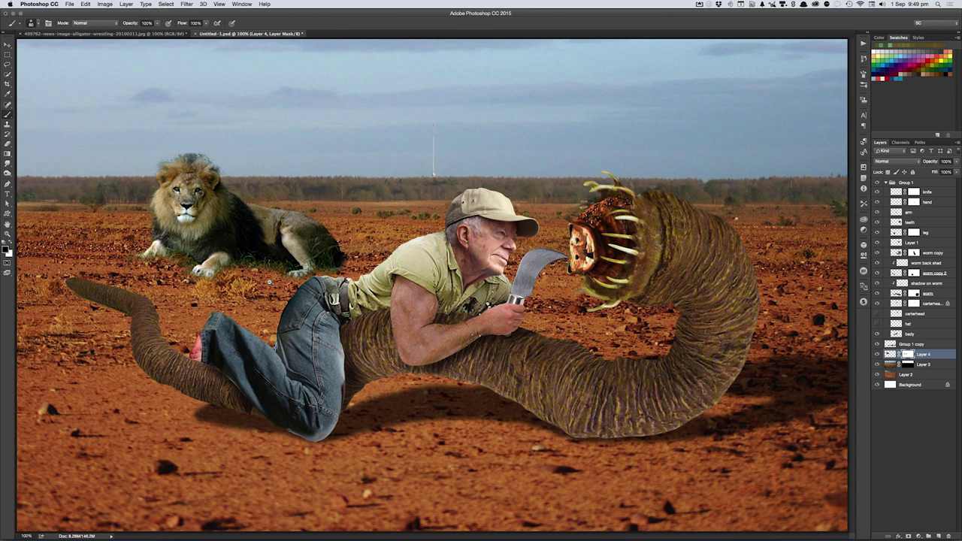
- Scale the lion to about 88%, tilt it roughly -1°, and save the composite
{"action": "key", "text": "ctrl+minus"}
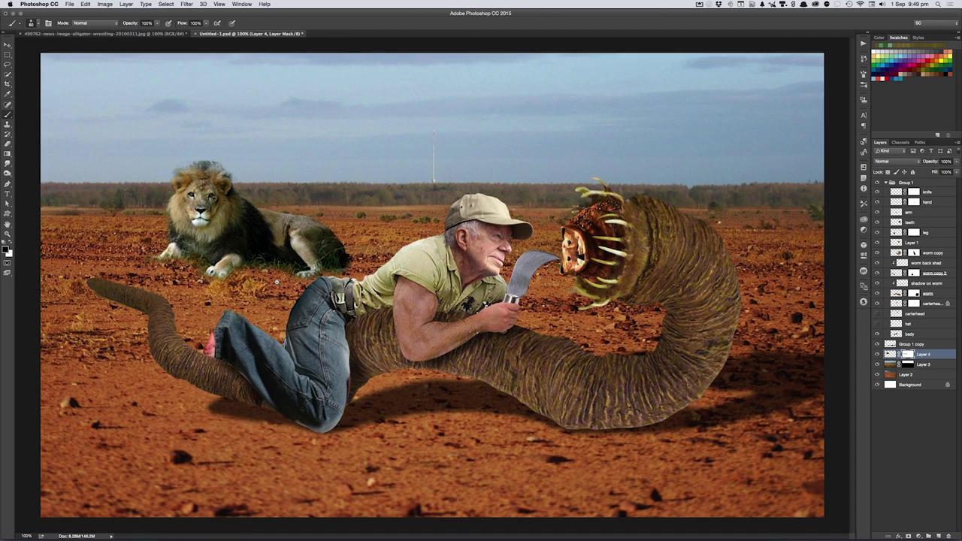
{"action": "key", "text": "ctrl+t"}
{"action": "mouse_move", "coordinate": [235, 203]}
{"action": "left_mouse_down"}
{"action": "mouse_move", "coordinate": [251, 212]}
{"action": "mouse_move", "coordinate": [414, 154]}
{"action": "left_mouse_up"}
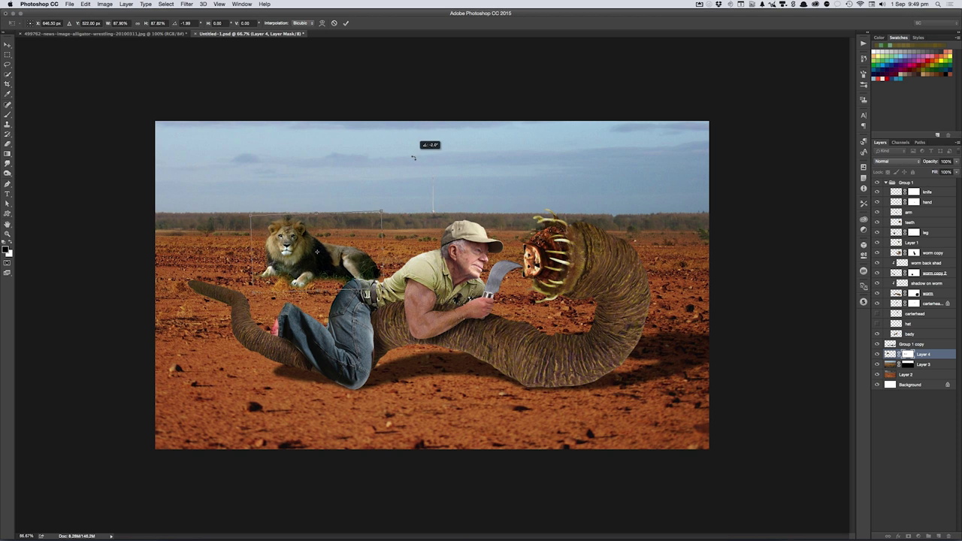
{"action": "mouse_move", "coordinate": [372, 229]}
{"action": "left_mouse_down"}
{"action": "mouse_move", "coordinate": [366, 246]}
{"action": "mouse_move", "coordinate": [373, 233]}
{"action": "left_mouse_up"}
{"action": "key", "text": "Return"}
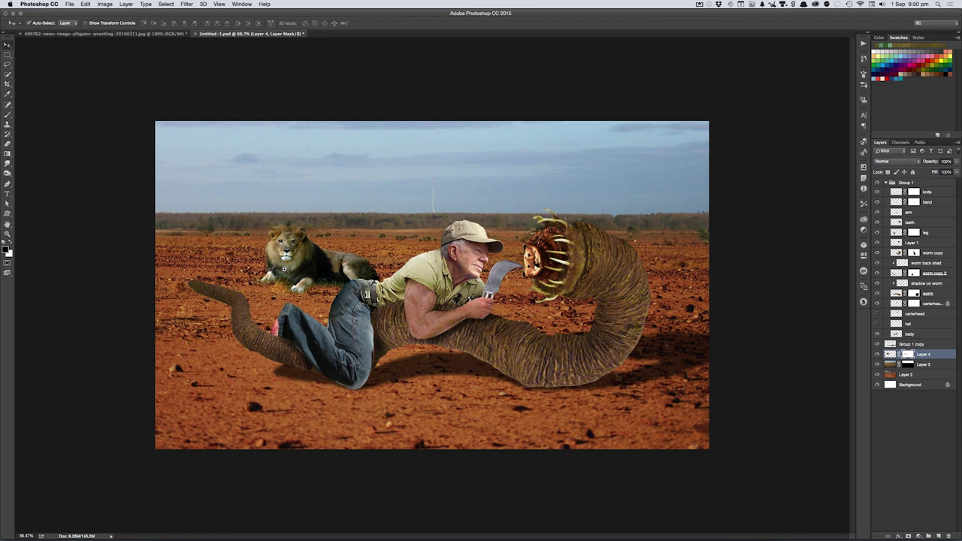
{"action": "key", "text": "ctrl+1"}
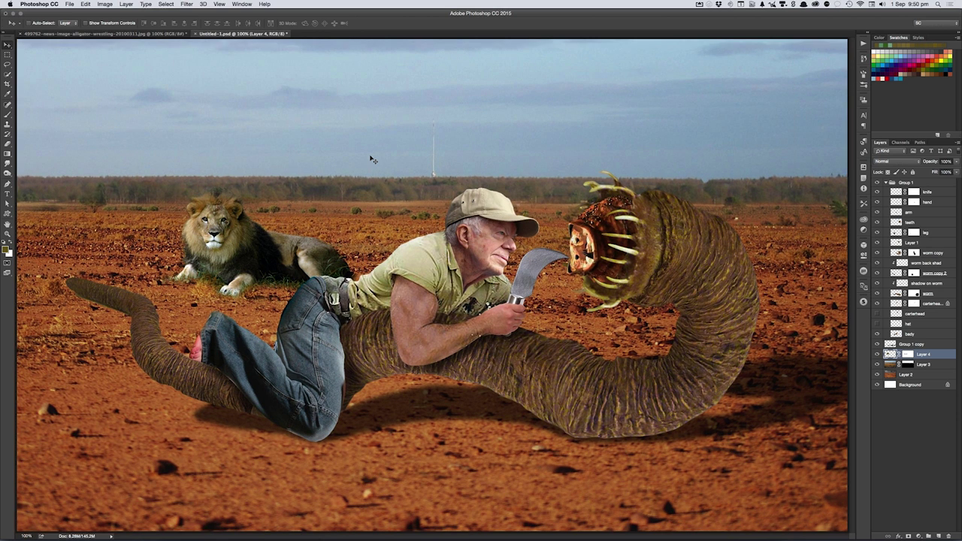
{"action": "key", "text": "ctrl+s"}
{"action": "key", "text": "ctrl+shift+x"}
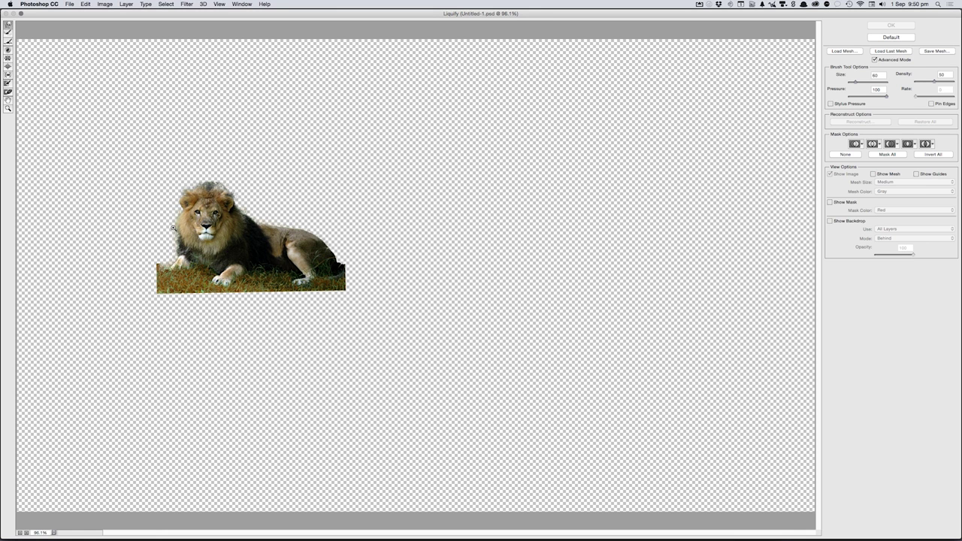
- In Liquify at 300% zoom, forward-warp around both lion eyes with a size-20 brush
{"action": "key", "text": "ctrl+1"}
{"action": "left_click", "coordinate": [252, 240], "text": "ctrl"}
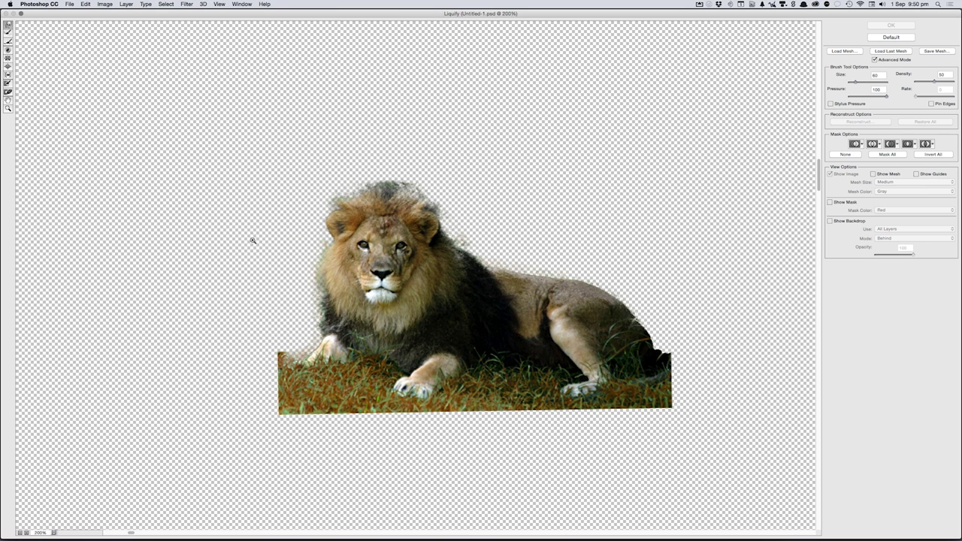
{"action": "key", "text": "ctrl+plus"}
{"action": "key", "text": "bracketleft"}
{"action": "key", "text": "bracketleft"}
{"action": "key", "text": "bracketleft"}
{"action": "mouse_move", "coordinate": [579, 274]}
{"action": "left_mouse_down"}
{"action": "mouse_move", "coordinate": [627, 276]}
{"action": "mouse_move", "coordinate": [620, 286]}
{"action": "left_mouse_up"}
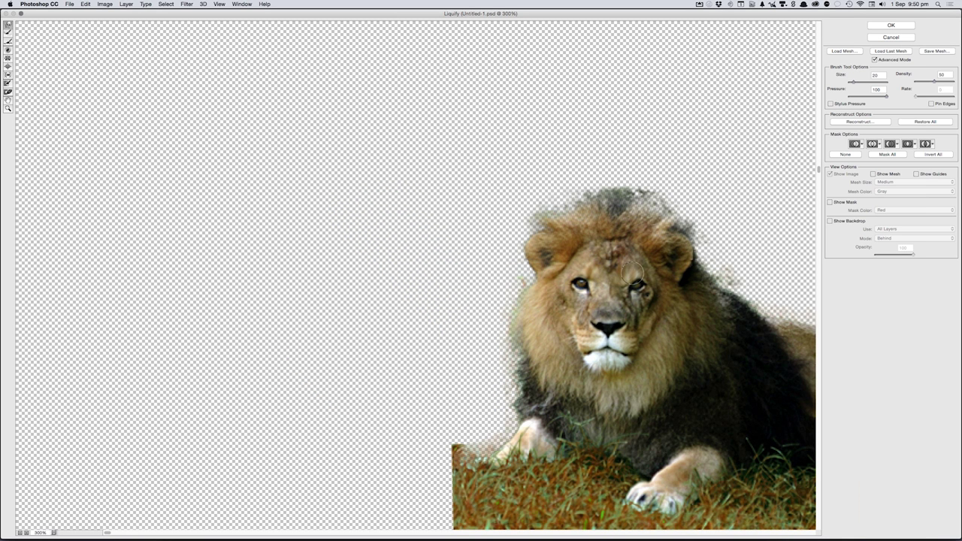
{"action": "mouse_move", "coordinate": [585, 275]}
{"action": "left_mouse_down"}
{"action": "mouse_move", "coordinate": [576, 271]}
{"action": "mouse_move", "coordinate": [641, 275]}
{"action": "left_mouse_up"}
{"action": "key", "text": "Return"}
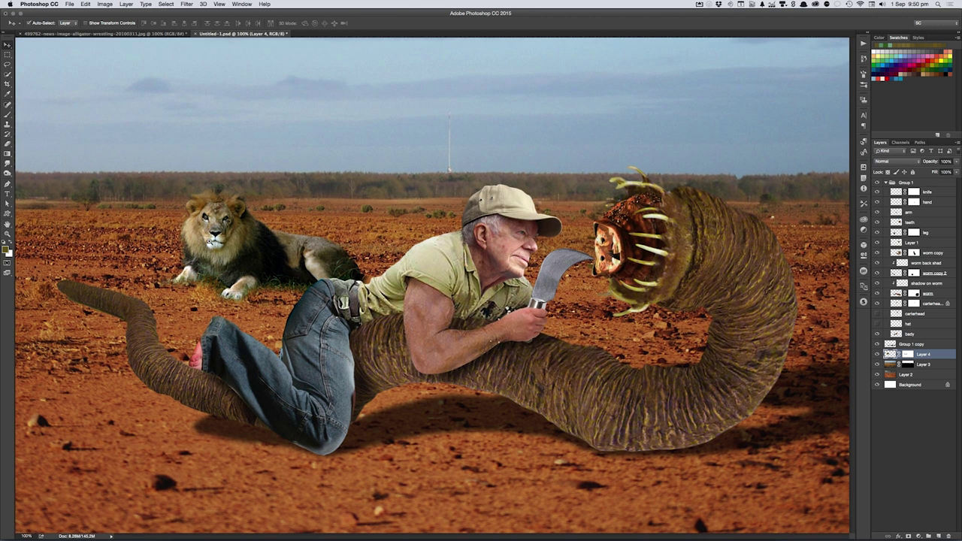
- Zoom in on the lion and try an elliptical selection around its eye, then drop it
{"action": "key", "text": "ctrl+plus"}
{"action": "key", "text": "m"}
{"action": "key", "text": "shift+m"}
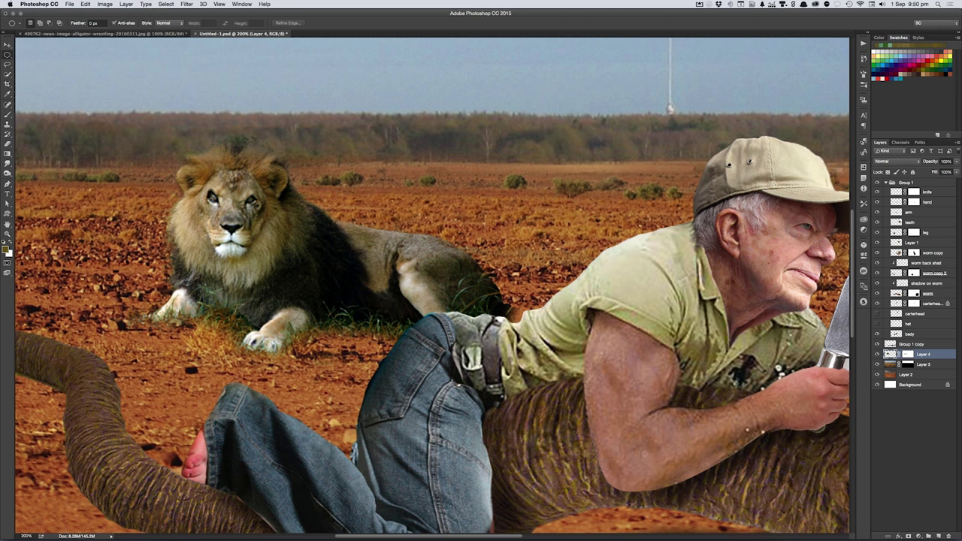
{"action": "left_click_drag", "start_coordinate": [218, 200], "coordinate": [214, 198]}
{"action": "left_click", "coordinate": [248, 212]}
- Create a stray new document named 'lioneyes' and close it again
{"action": "key", "text": "ctrl+n"}
{"action": "type", "text": "lioneyes"}
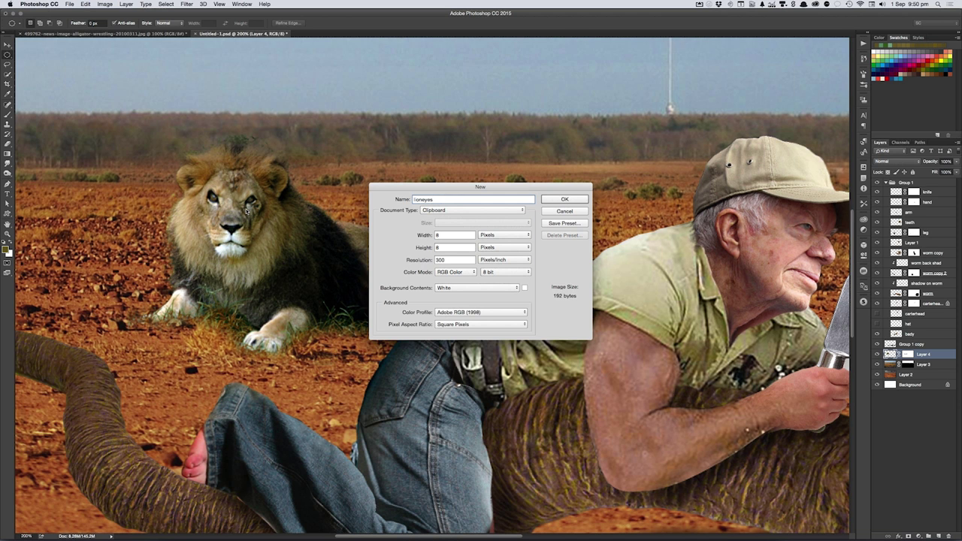
{"action": "key", "text": "Return"}
{"action": "key", "text": "ctrl+w"}
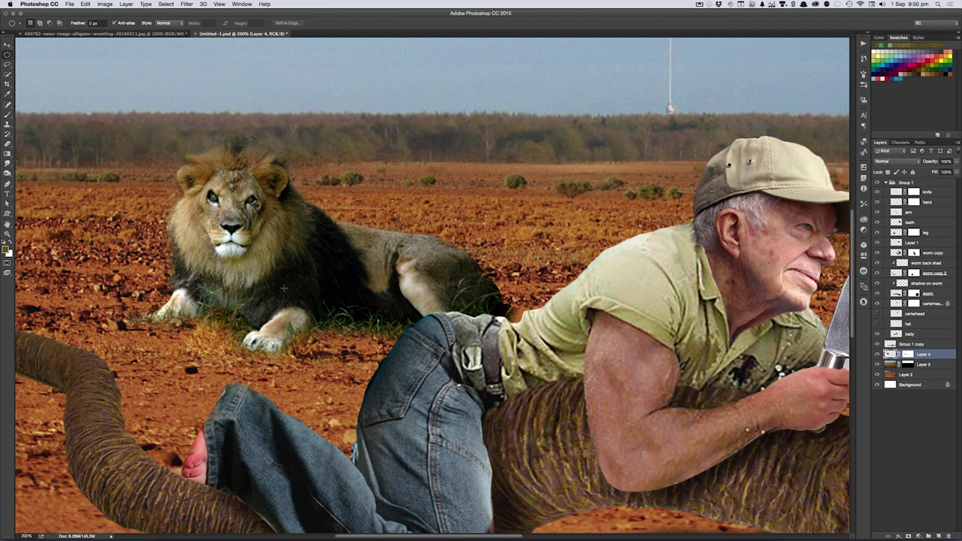
- Add a new empty layer named 'lioneyes'
{"action": "key", "text": "ctrl+shift+n"}
{"action": "type", "text": "lioneyes"}
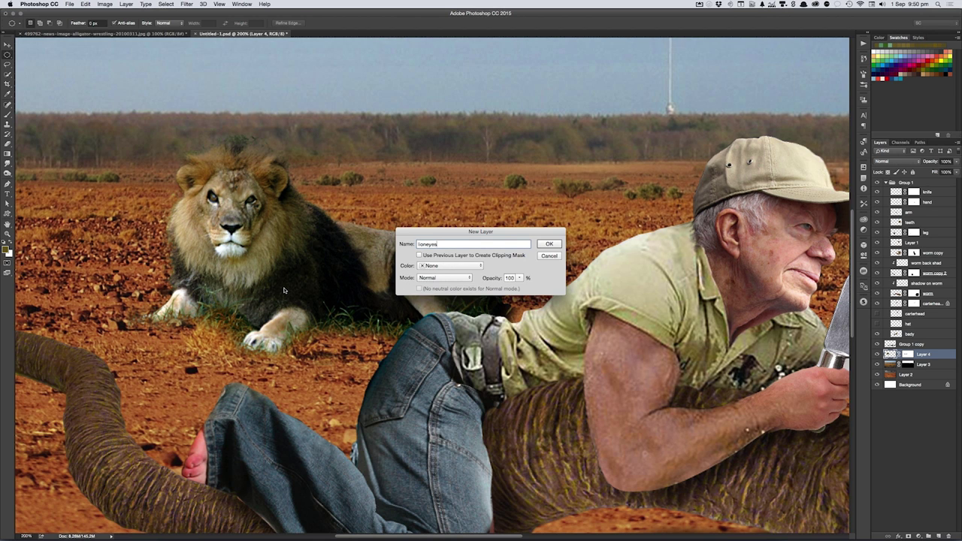
{"action": "key", "text": "Return"}
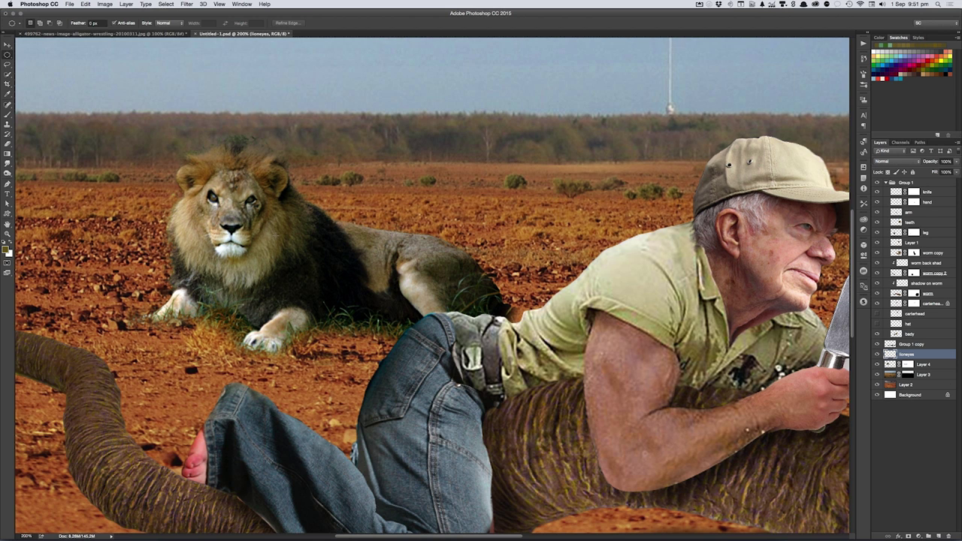
- Choose a soft 80 px brush and add another new layer above lioneyes
{"action": "key", "text": "b"}
{"action": "right_click", "coordinate": [226, 209]}
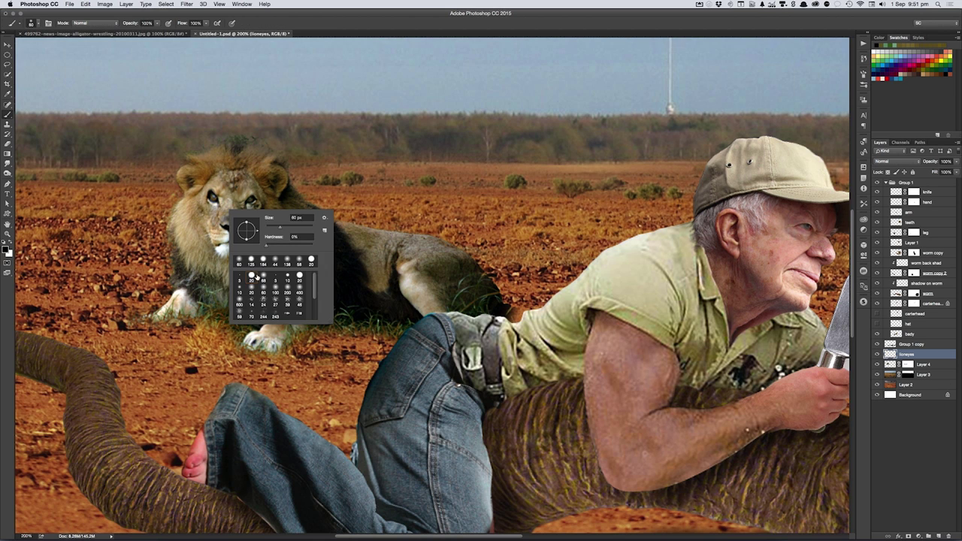
{"action": "key", "text": "Return"}
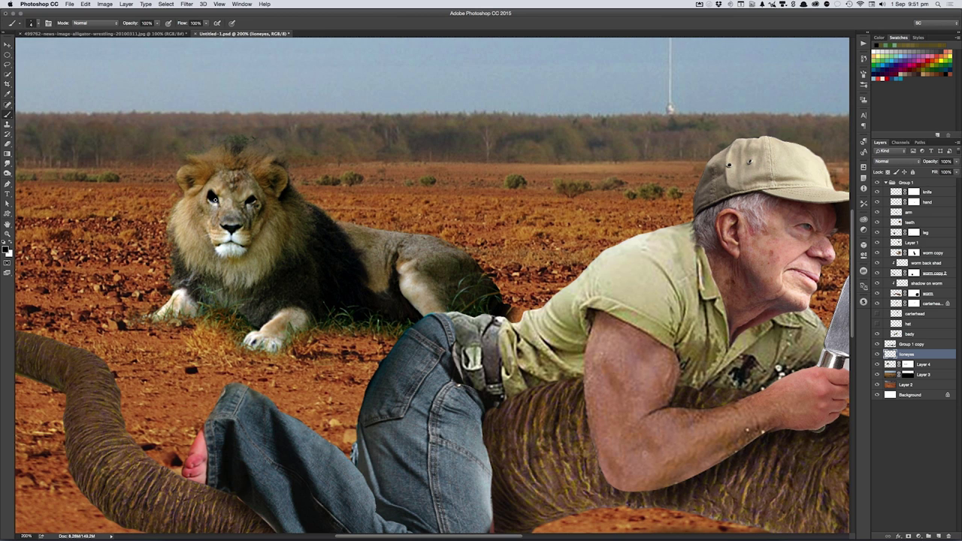
{"action": "key", "text": "ctrl+shift+alt+n"}
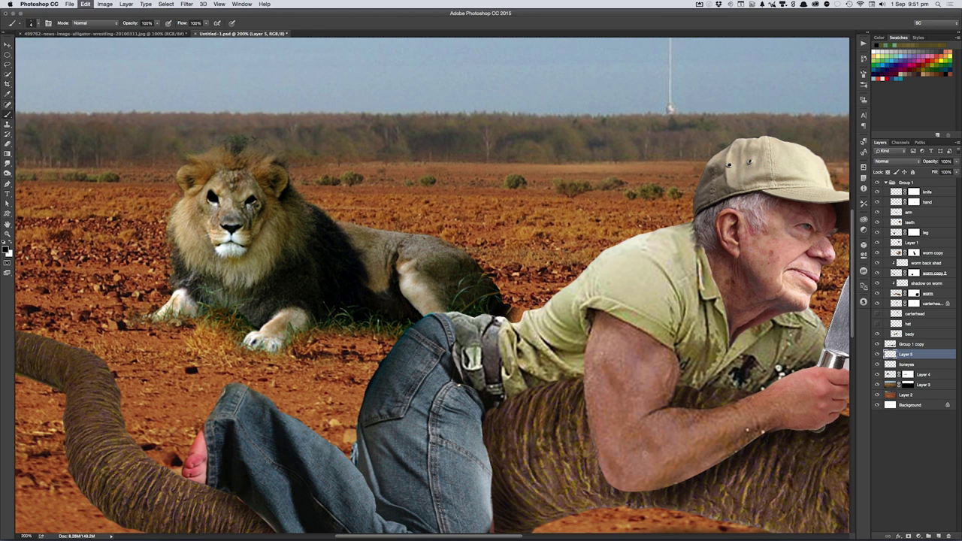
- Move the copied eye detail over the lion's other eye and clip it to lioneyes
{"action": "key", "text": "v"}
{"action": "left_click_drag", "start_coordinate": [490, 267], "coordinate": [303, 183]}
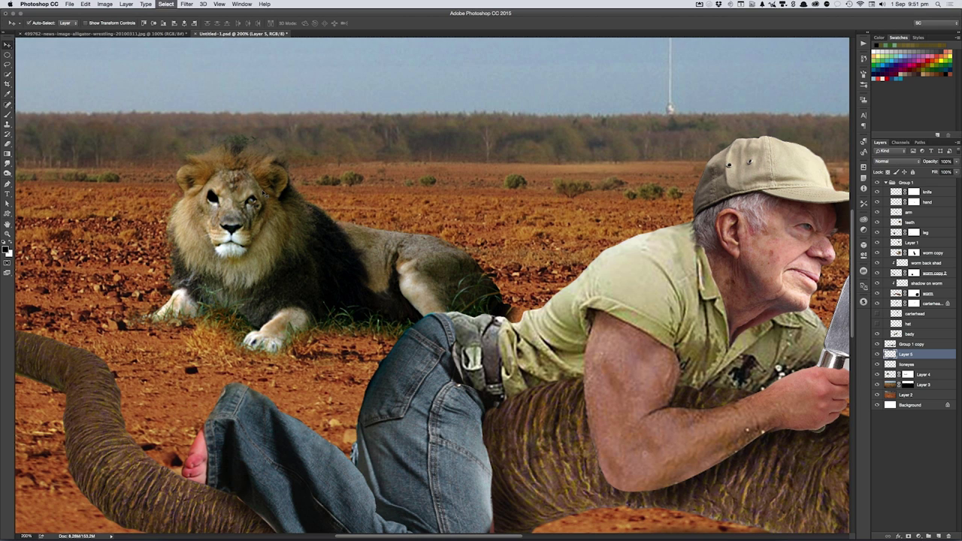
{"action": "left_click_drag", "start_coordinate": [254, 203], "coordinate": [214, 199]}
{"action": "left_click", "coordinate": [897, 360], "text": "alt"}
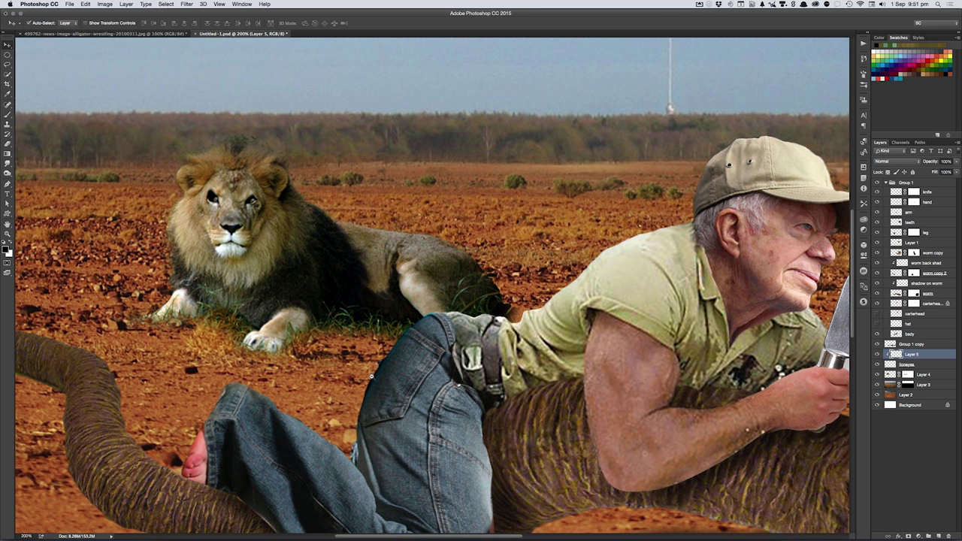
{"action": "scroll", "coordinate": [372, 376], "scroll_direction": "down", "scroll_amount": 1}
{"action": "scroll", "coordinate": [391, 374], "scroll_direction": "down", "scroll_amount": 3}
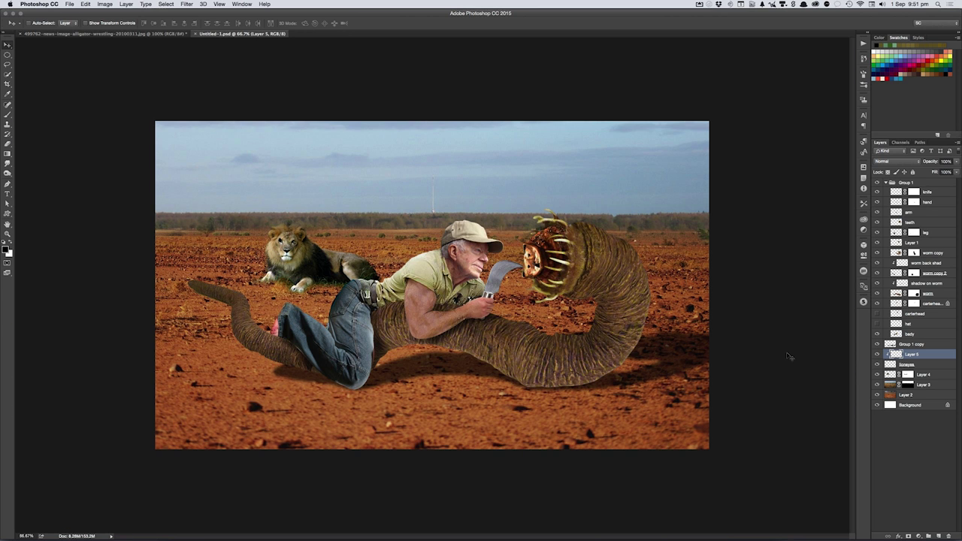
- At 100% view on Layer 3, spot-heal away the tall mast in the distant sky
{"action": "key", "text": "ctrl+0"}
{"action": "key", "text": "ctrl+plus"}
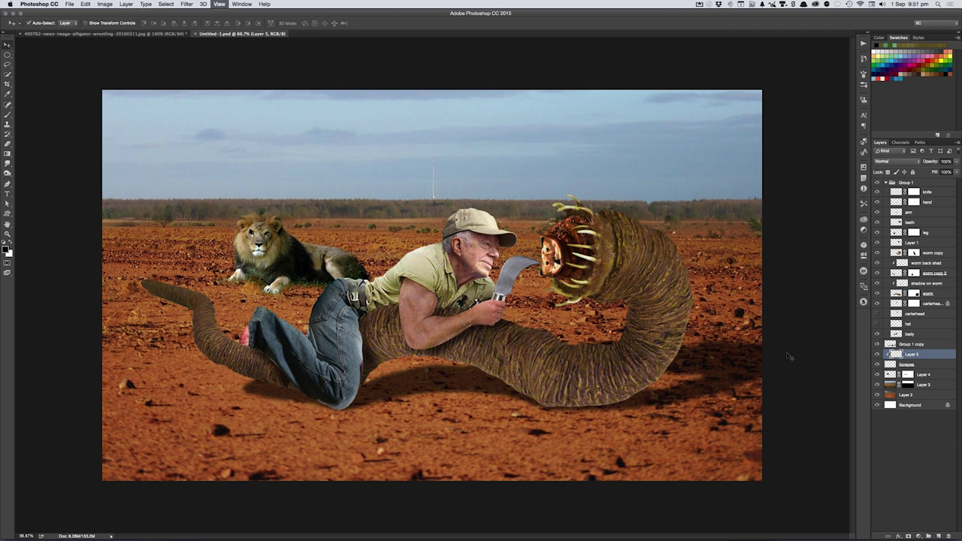
{"action": "left_click", "coordinate": [789, 357]}
{"action": "key", "text": "ctrl+1"}
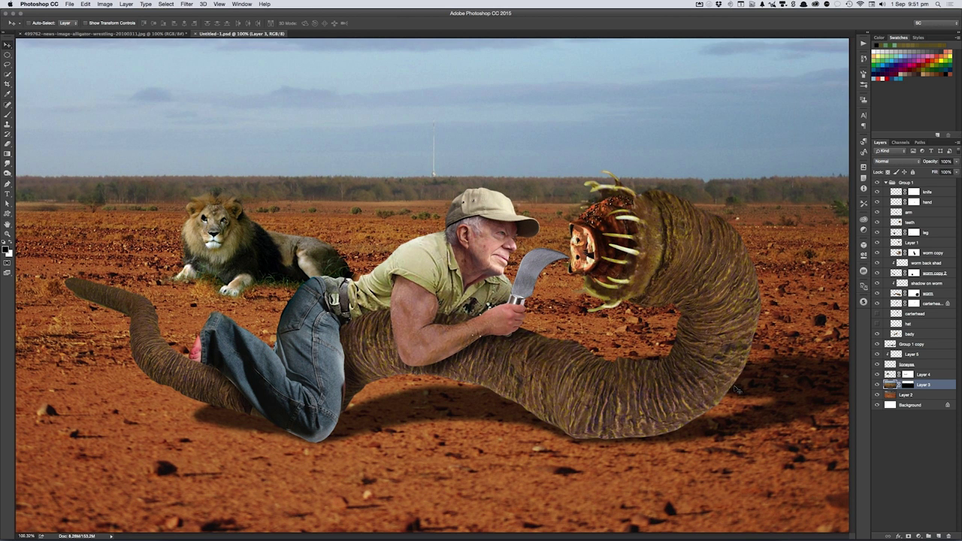
{"action": "key", "text": "j"}
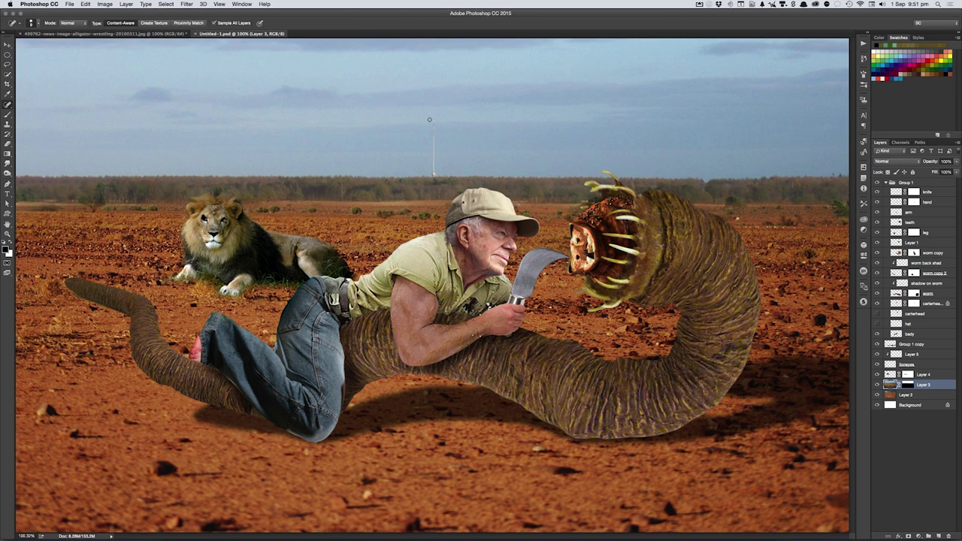
{"action": "left_click_drag", "start_coordinate": [434, 118], "coordinate": [434, 180]}
{"action": "right_click", "coordinate": [212, 416]}
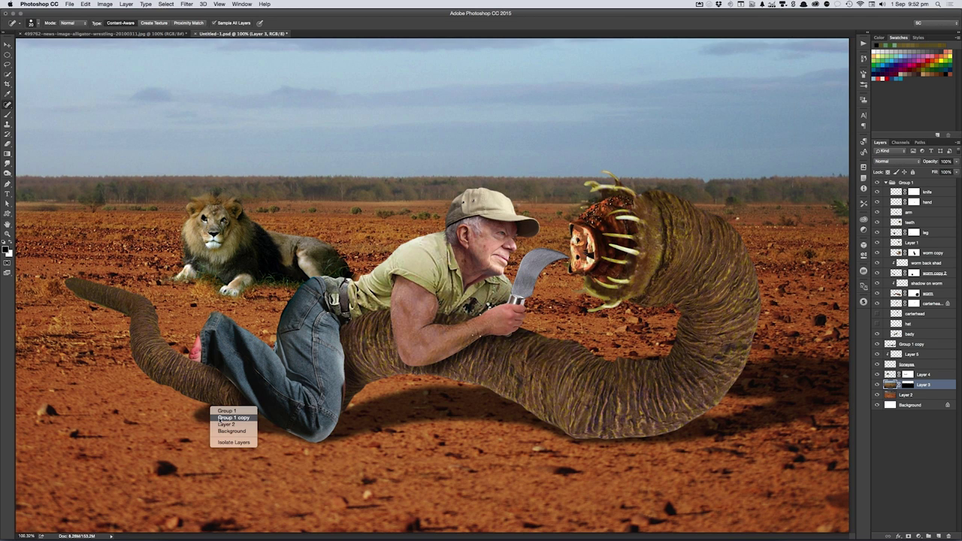
- Select the Group 1 copy shadow layer and rename it 'shad'
{"action": "left_click", "coordinate": [230, 421]}
{"action": "double_click", "coordinate": [912, 344]}
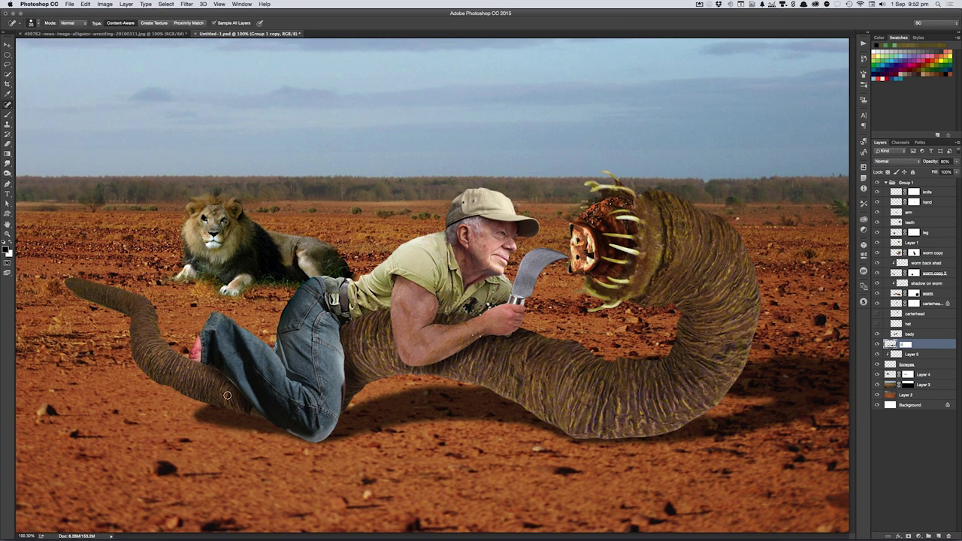
{"action": "type", "text": "shad"}
{"action": "key", "text": "Return"}
- Smudge the tail's shadow out to the left and up, then load the worm tail's outline
{"action": "key", "text": "r"}
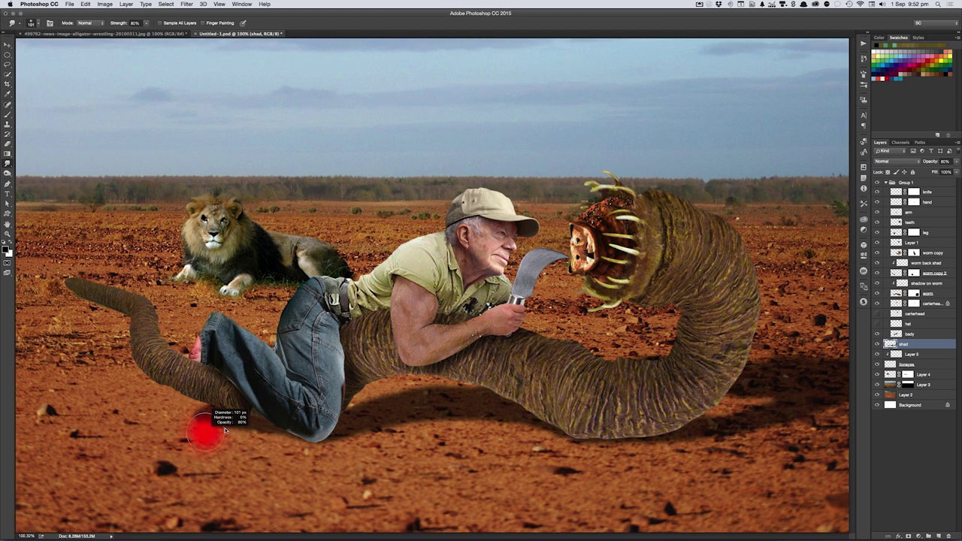
{"action": "mouse_move", "coordinate": [215, 402]}
{"action": "left_mouse_down"}
{"action": "mouse_move", "coordinate": [181, 400]}
{"action": "mouse_move", "coordinate": [161, 369]}
{"action": "mouse_move", "coordinate": [154, 376]}
{"action": "mouse_move", "coordinate": [124, 360]}
{"action": "mouse_move", "coordinate": [175, 415]}
{"action": "left_mouse_up"}
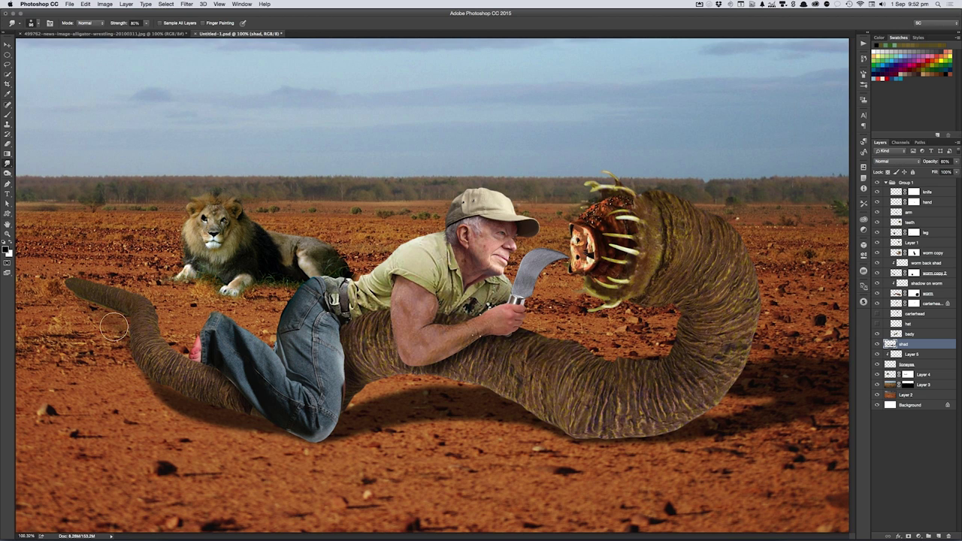
{"action": "mouse_move", "coordinate": [176, 415]}
{"action": "left_mouse_down"}
{"action": "mouse_move", "coordinate": [118, 300]}
{"action": "mouse_move", "coordinate": [153, 369]}
{"action": "mouse_move", "coordinate": [132, 309]}
{"action": "left_mouse_up"}
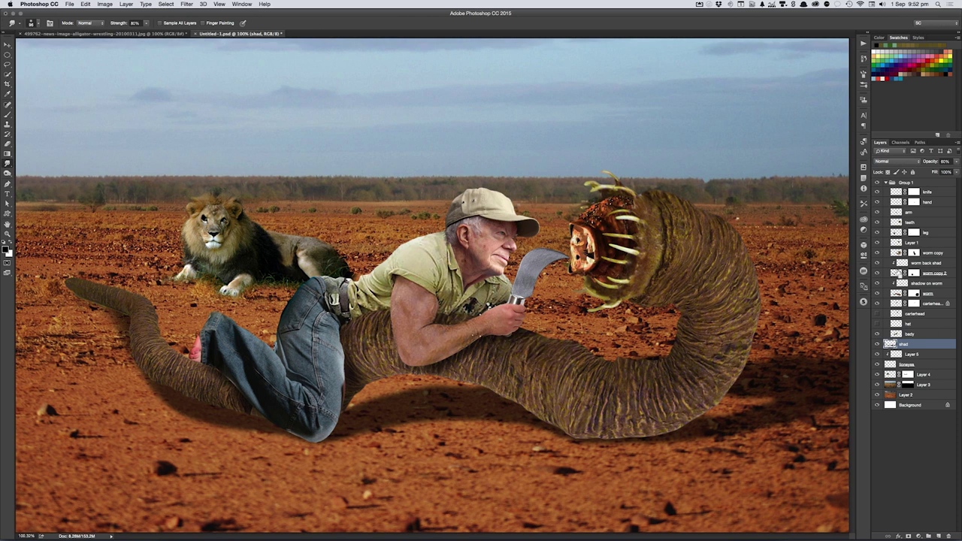
{"action": "left_click", "coordinate": [897, 274], "text": "ctrl"}
- Above worm copy, add a 50% gray-filled Hard Light layer named 'on worm shading'
{"action": "key", "text": "v"}
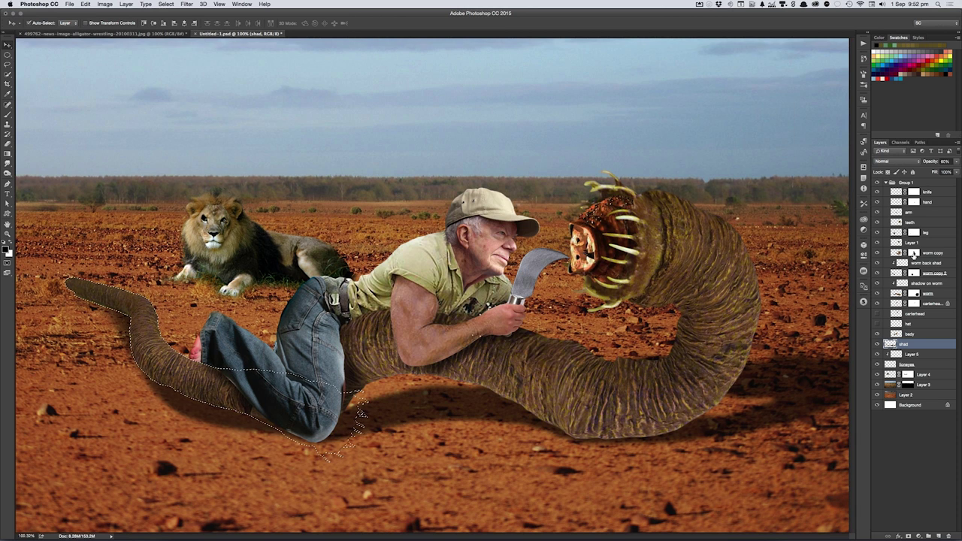
{"action": "left_click", "coordinate": [913, 275], "text": "ctrl"}
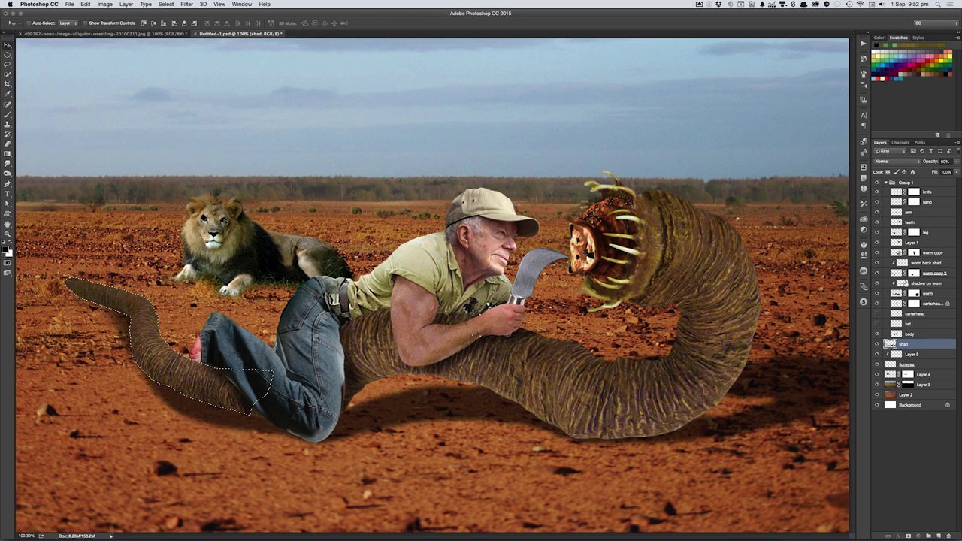
{"action": "left_click", "coordinate": [897, 253]}
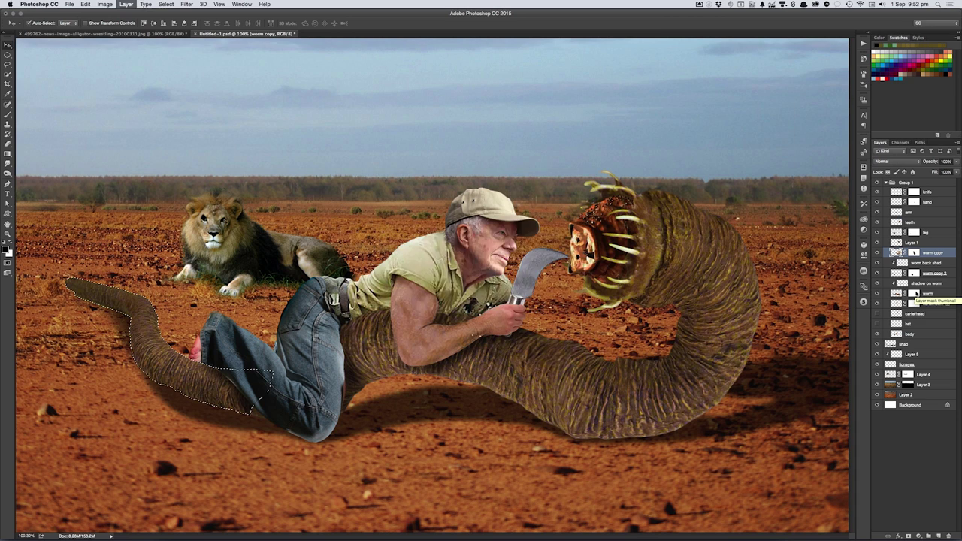
{"action": "key", "text": "ctrl+shift+n"}
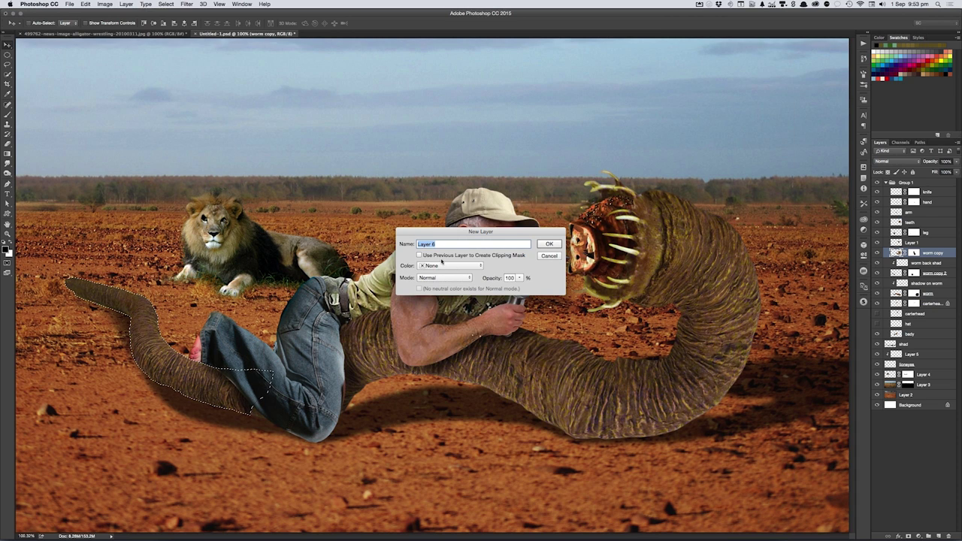
{"action": "left_click", "coordinate": [430, 282]}
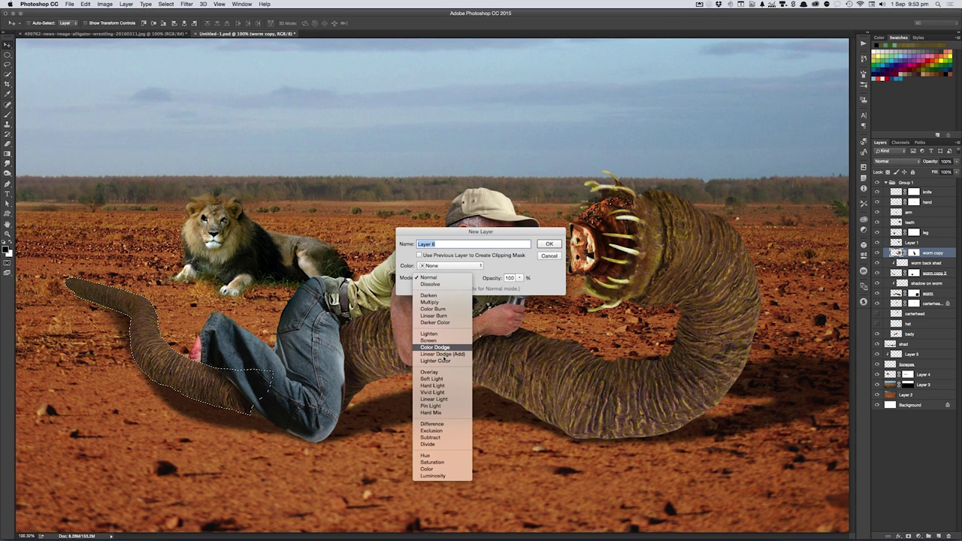
{"action": "left_click", "coordinate": [433, 386]}
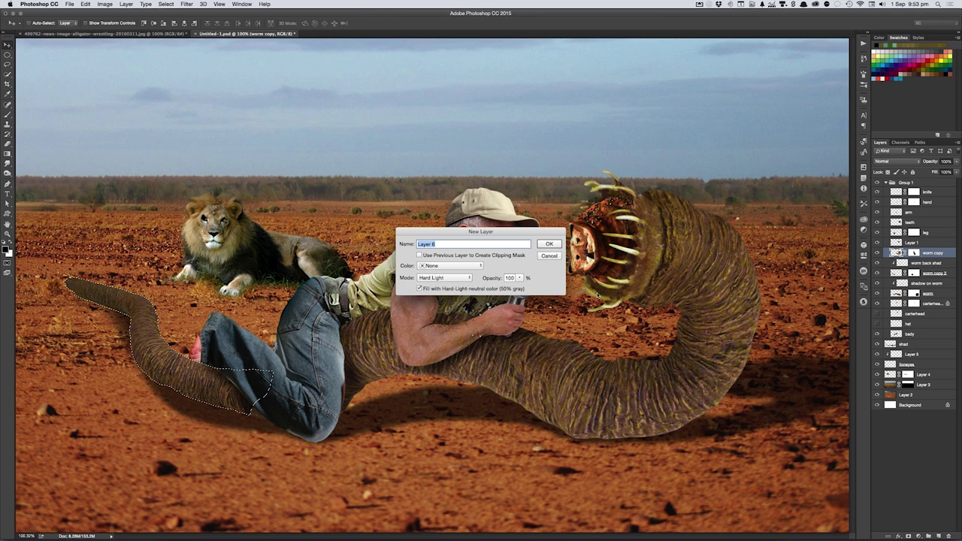
{"action": "type", "text": "on"}
{"action": "key", "text": "Return"}
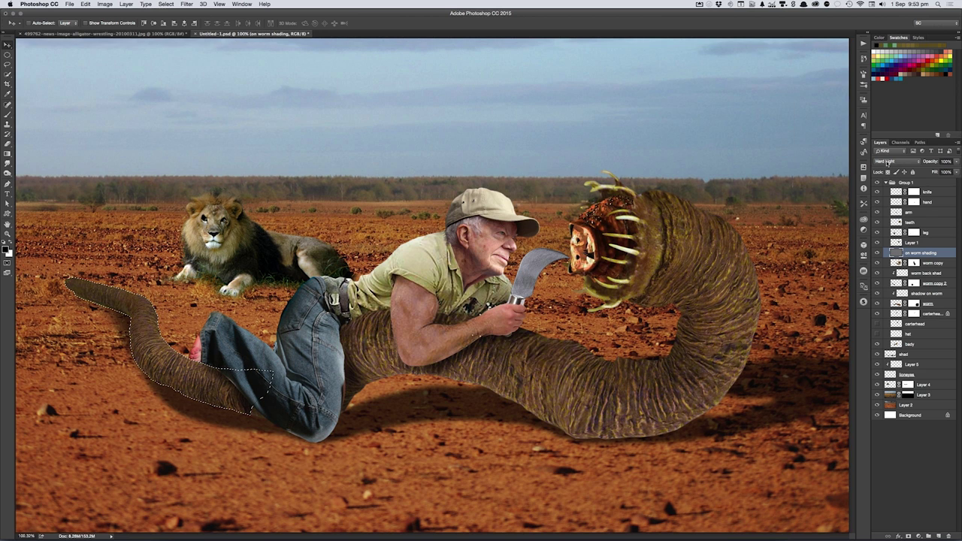
- Set on worm shading to Normal and fill the worm's lower body, minus its front, with sampled grey
{"action": "left_click", "coordinate": [888, 162]}
{"action": "left_click", "coordinate": [884, 70]}
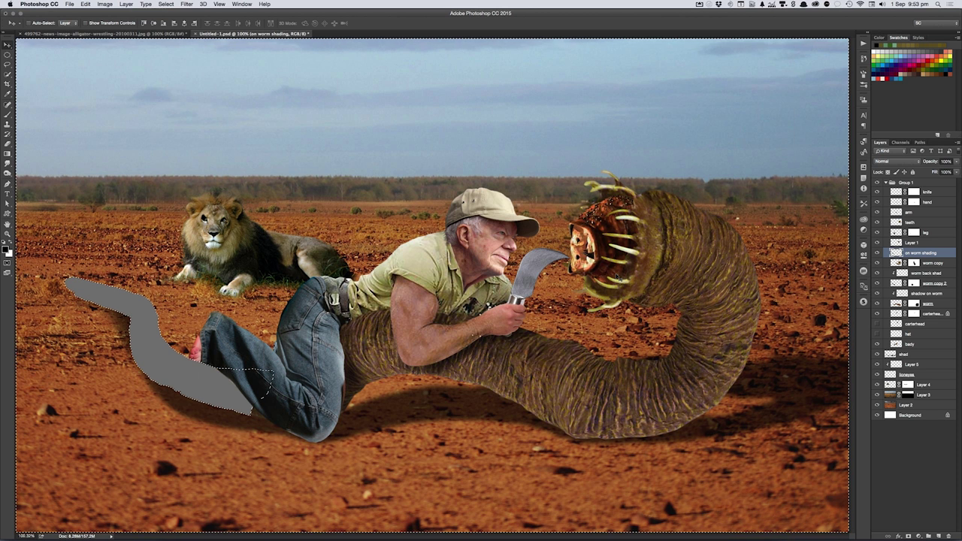
{"action": "key", "text": "ctrl+d"}
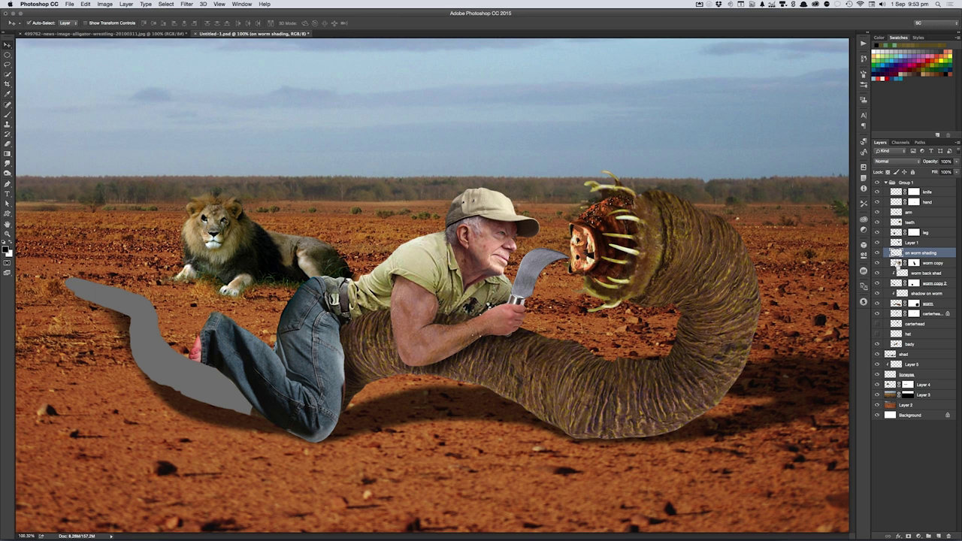
{"action": "left_click", "coordinate": [897, 263], "text": "ctrl"}
{"action": "left_click_drag", "start_coordinate": [572, 297], "coordinate": [579, 308]}
{"action": "key", "text": "i"}
{"action": "left_click", "coordinate": [230, 395]}
{"action": "key", "text": "alt+BackSpace"}
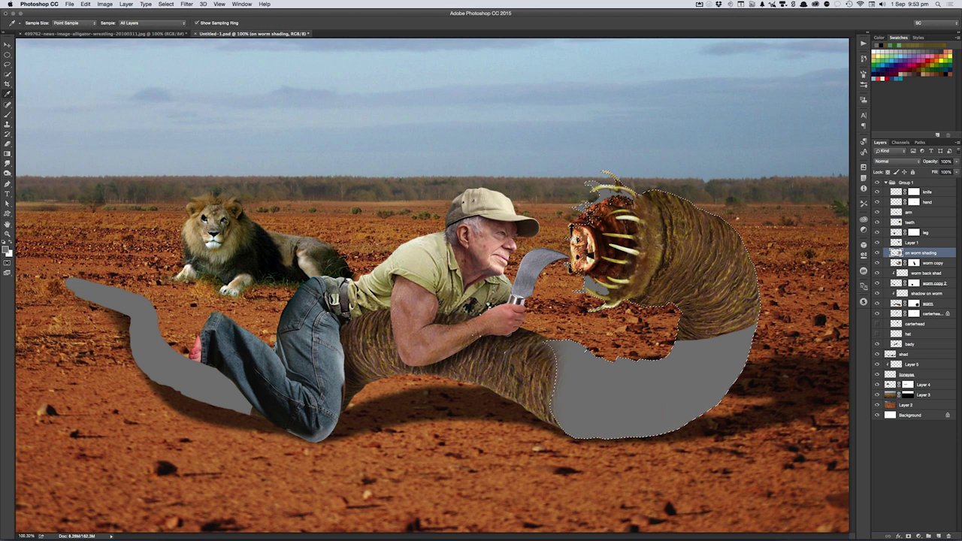
- Fill the remaining worm body with grey, leaving the head, then deselect
{"action": "right_click", "coordinate": [479, 358]}
{"action": "left_click", "coordinate": [451, 409]}
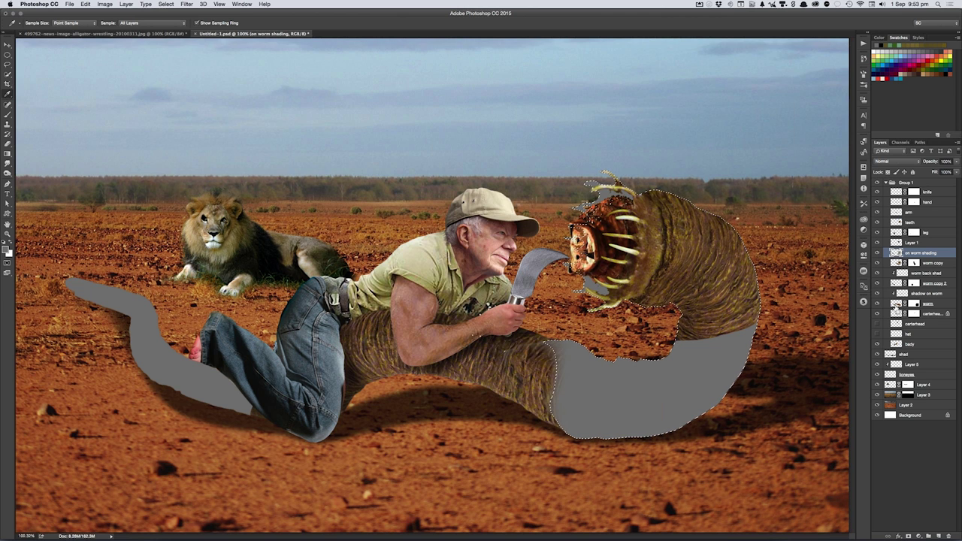
{"action": "left_click", "coordinate": [896, 304], "text": "ctrl"}
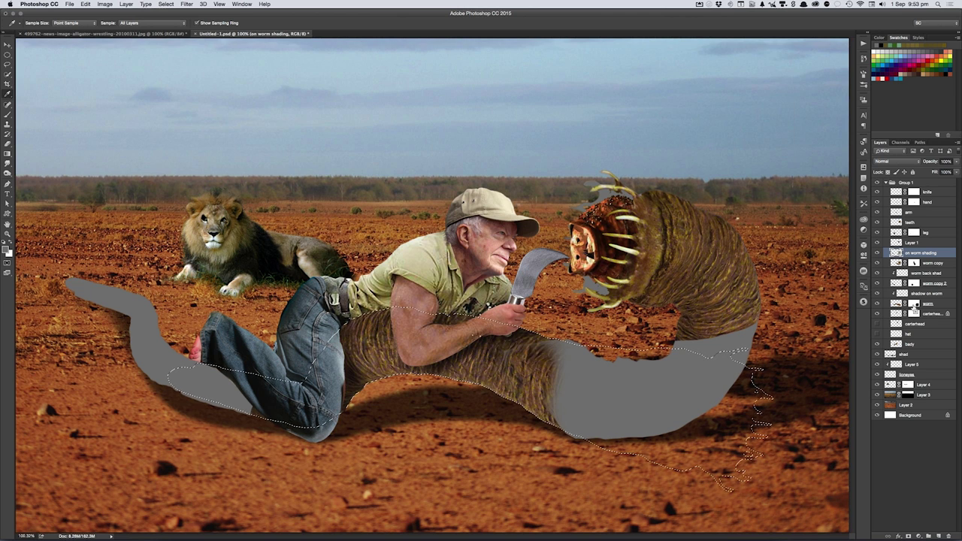
{"action": "left_click", "coordinate": [915, 305], "text": "ctrl"}
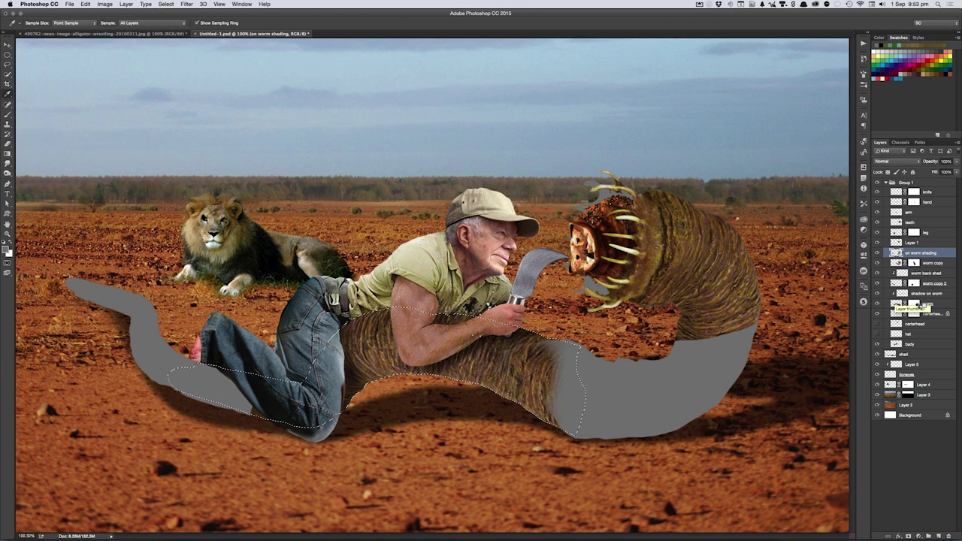
{"action": "key", "text": "alt+BackSpace"}
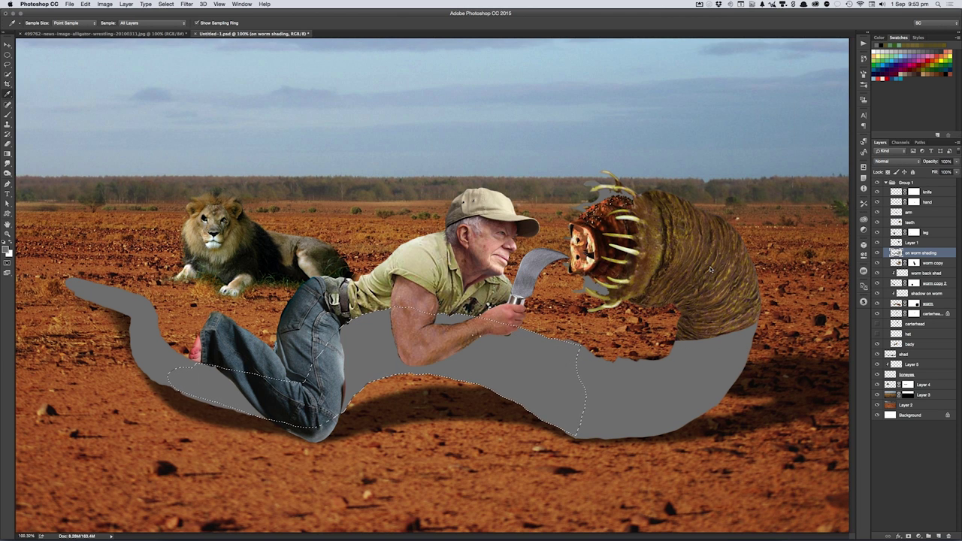
{"action": "right_click", "coordinate": [715, 272]}
{"action": "left_click", "coordinate": [675, 303]}
{"action": "left_click", "coordinate": [897, 262], "text": "ctrl"}
{"action": "key", "text": "ctrl+d"}
{"action": "left_click", "coordinate": [897, 223]}
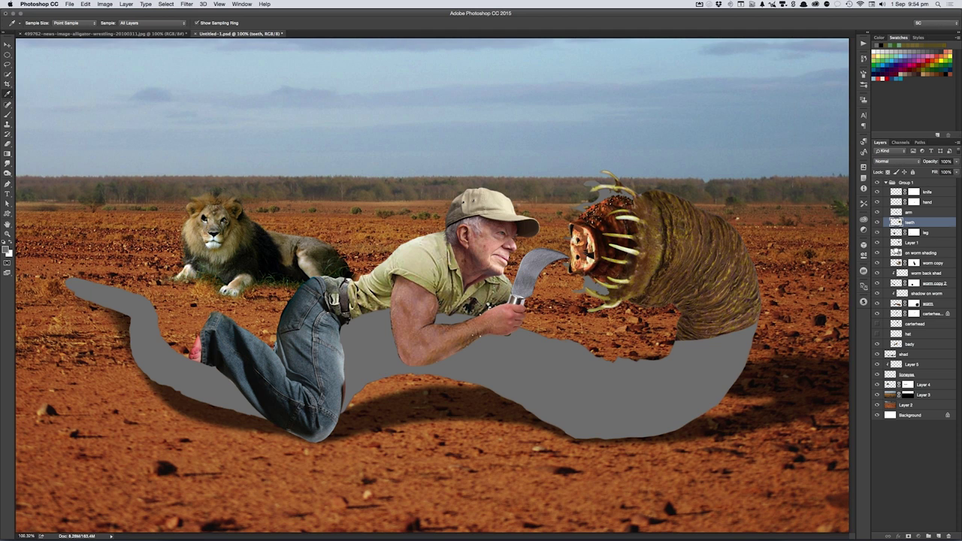
- Move the teeth layer and Layer 1 below the on worm shading layer
{"action": "left_click", "coordinate": [896, 254]}
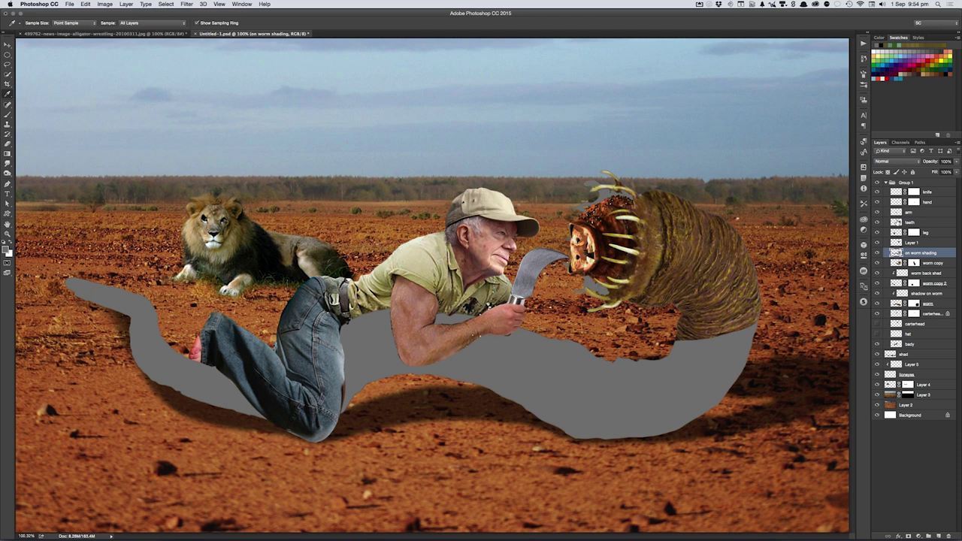
{"action": "left_click_drag", "start_coordinate": [910, 223], "coordinate": [910, 238]}
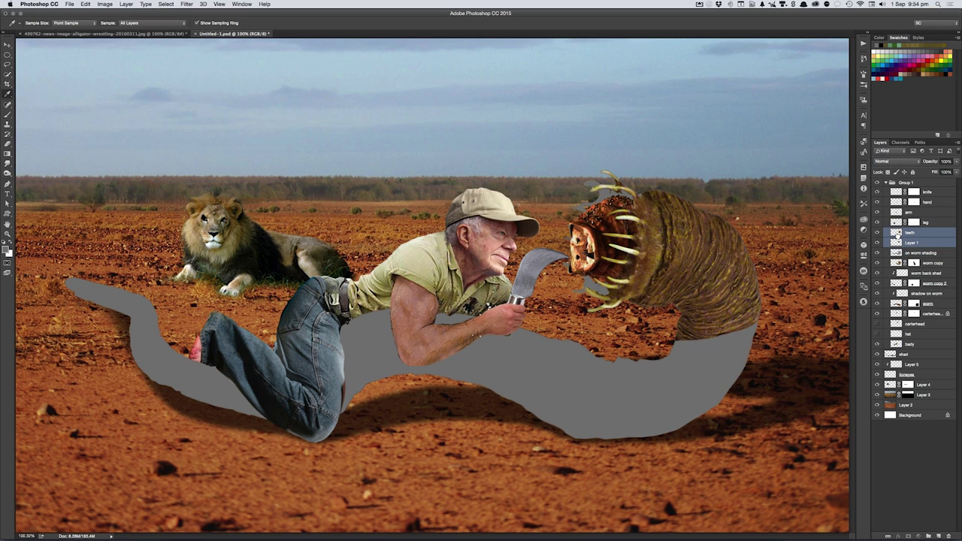
{"action": "left_click", "coordinate": [911, 243], "text": "shift"}
{"action": "left_click_drag", "start_coordinate": [911, 242], "coordinate": [912, 259]}
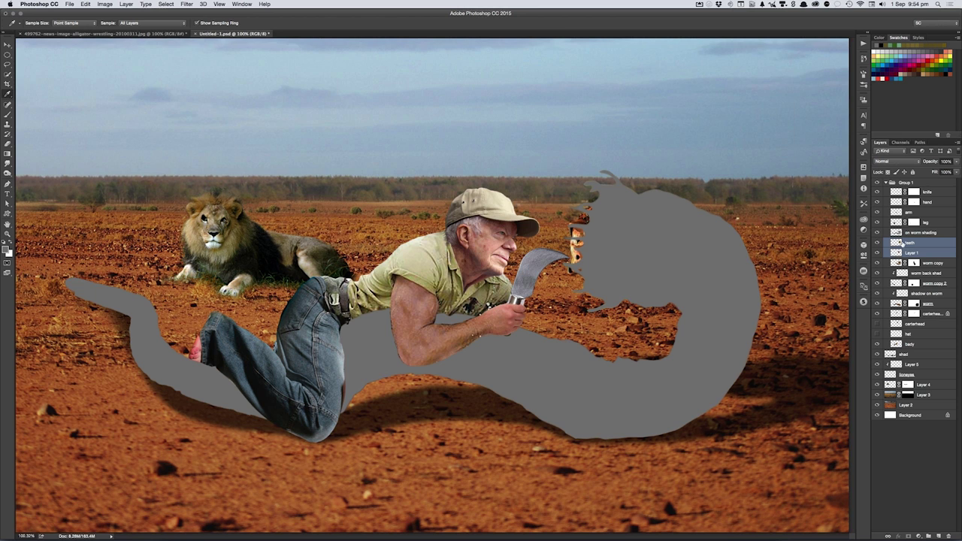
{"action": "left_click", "coordinate": [896, 234]}
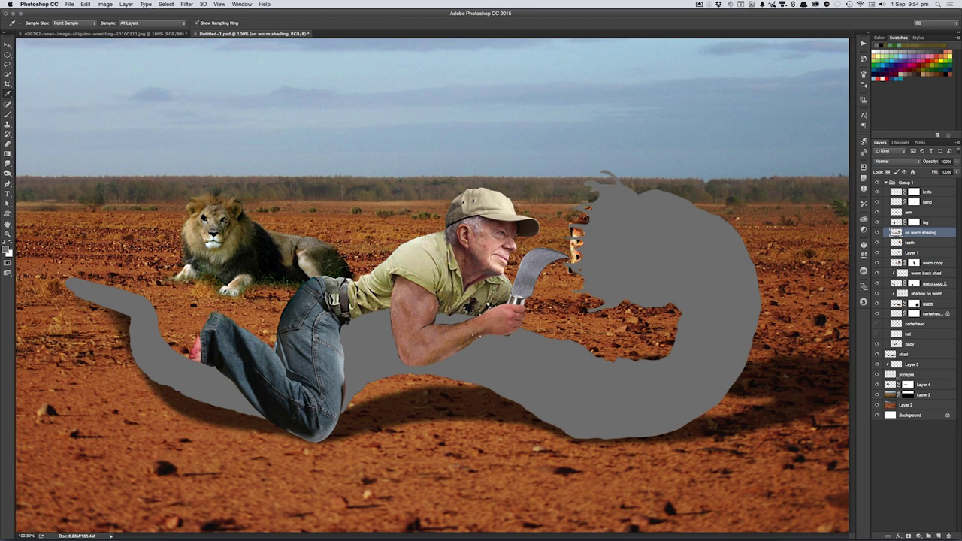
{"action": "key", "text": "v"}
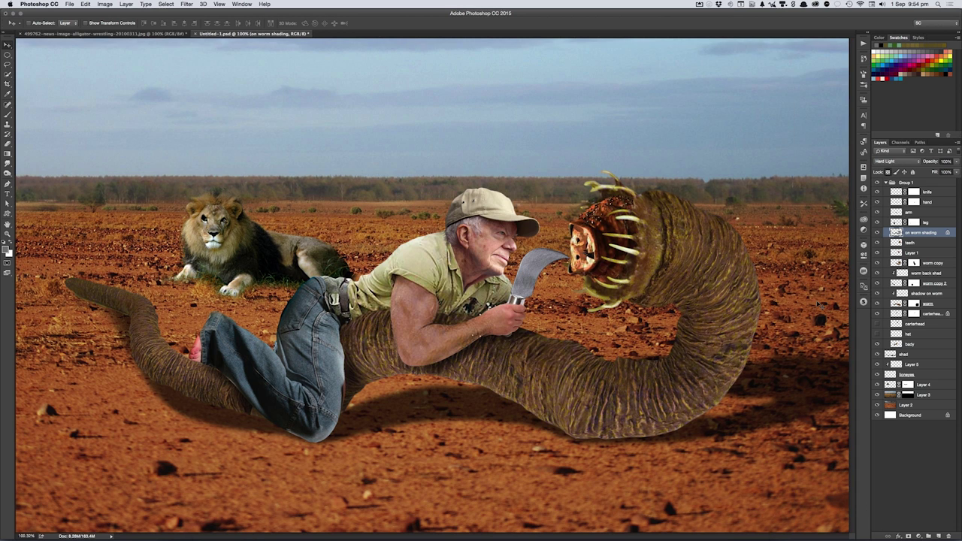
- With a large soft red brush, paint red tint along the worm's underside and right edge
{"action": "key", "text": "b"}
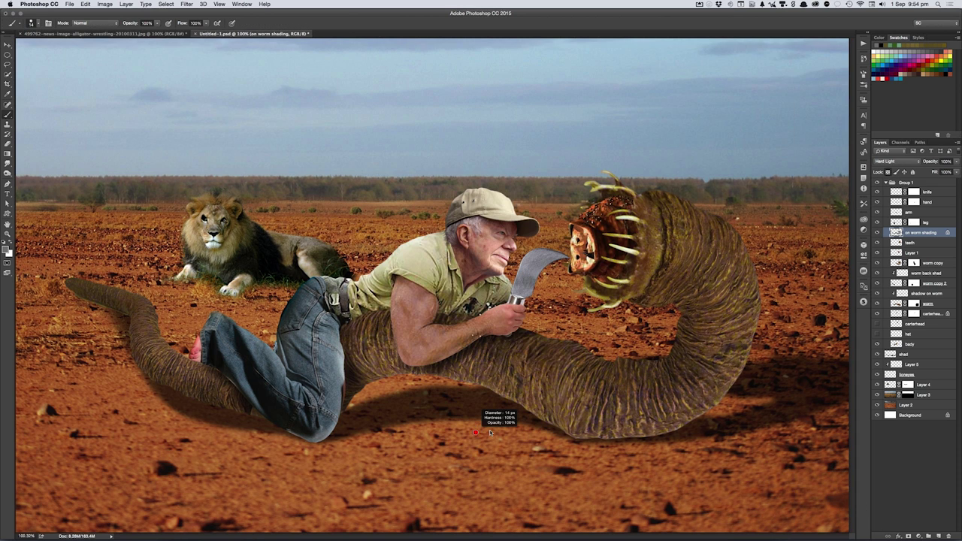
{"action": "left_click_drag", "start_coordinate": [476, 432], "coordinate": [492, 339]}
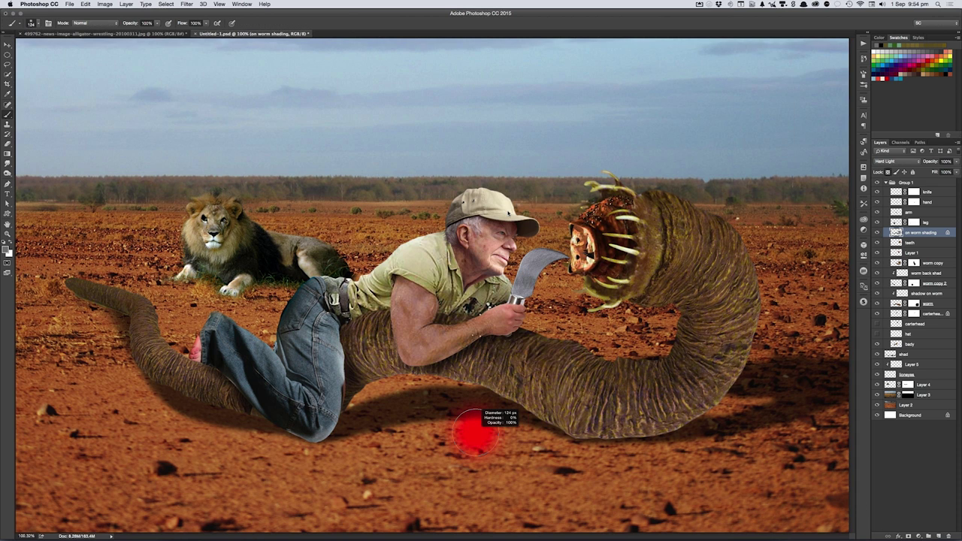
{"action": "left_click_drag", "start_coordinate": [493, 340], "coordinate": [648, 420]}
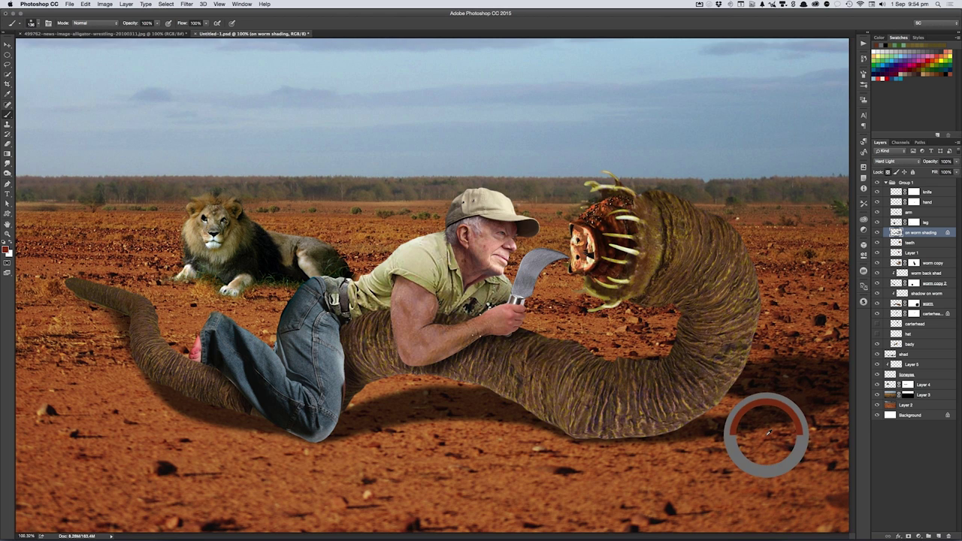
{"action": "mouse_move", "coordinate": [519, 405]}
{"action": "left_mouse_down"}
{"action": "mouse_move", "coordinate": [591, 440]}
{"action": "mouse_move", "coordinate": [699, 425]}
{"action": "mouse_move", "coordinate": [736, 404]}
{"action": "left_mouse_up"}
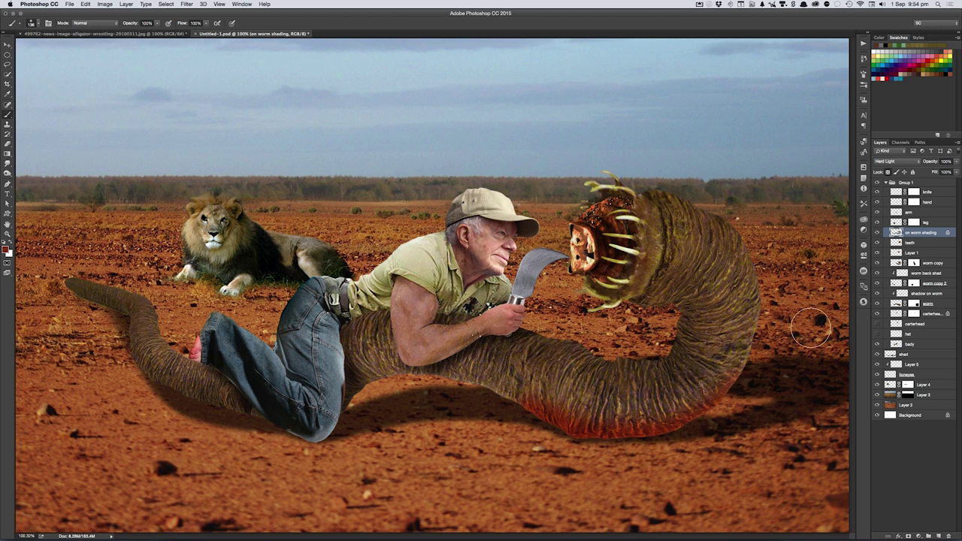
{"action": "mouse_move", "coordinate": [733, 398]}
{"action": "left_mouse_down"}
{"action": "mouse_move", "coordinate": [768, 303]}
{"action": "mouse_move", "coordinate": [767, 262]}
{"action": "left_mouse_up"}
{"action": "left_click_drag", "start_coordinate": [483, 395], "coordinate": [368, 391]}
- Paint red along the left tail toward its tip, then lower the tint's saturation
{"action": "left_click_drag", "start_coordinate": [107, 398], "coordinate": [267, 429]}
{"action": "mouse_move", "coordinate": [143, 388]}
{"action": "left_mouse_down"}
{"action": "mouse_move", "coordinate": [105, 320]}
{"action": "mouse_move", "coordinate": [60, 314]}
{"action": "left_mouse_up"}
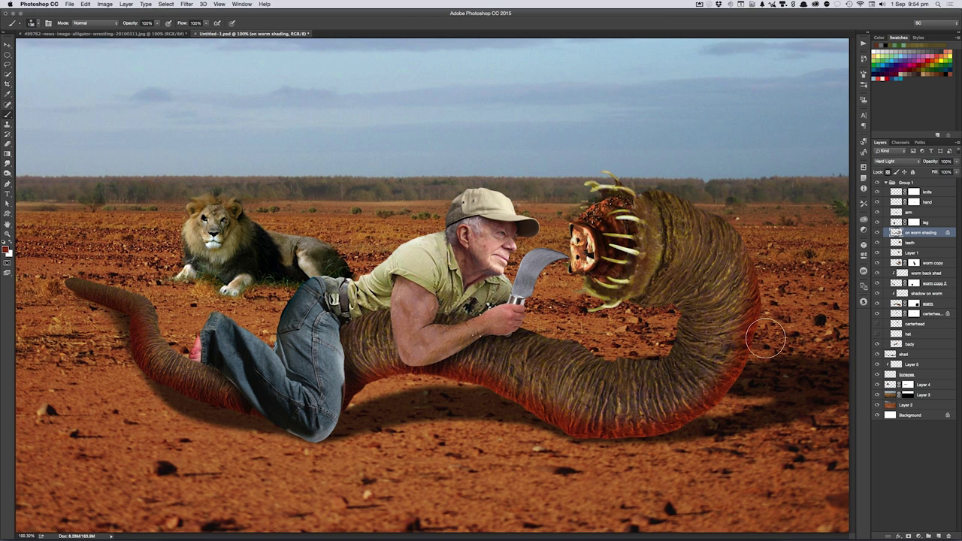
{"action": "key", "text": "ctrl+u"}
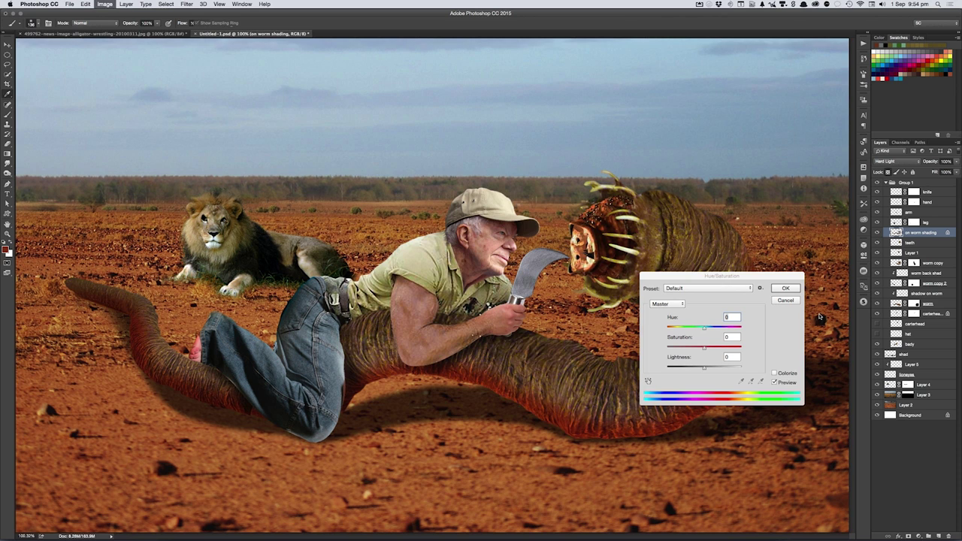
{"action": "left_click_drag", "start_coordinate": [702, 348], "coordinate": [670, 350]}
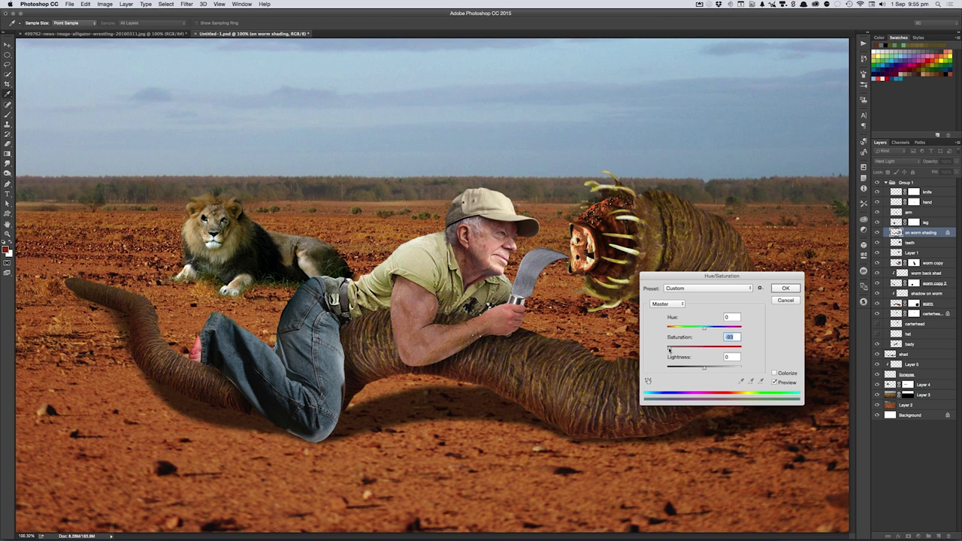
{"action": "left_click", "coordinate": [787, 288]}
- Darken the ground right of the worm as shadow with a 20% opacity brush
{"action": "key", "text": "b"}
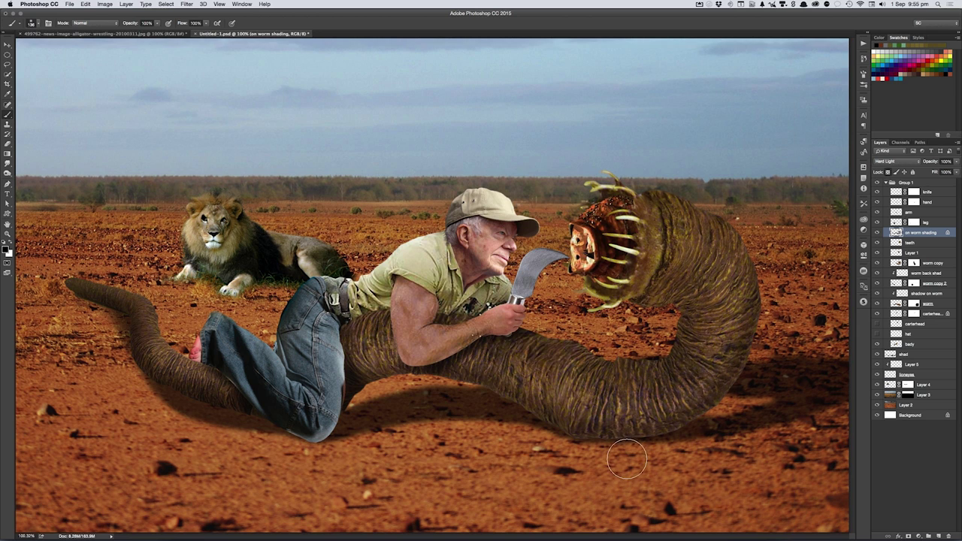
{"action": "key", "text": "3"}
{"action": "key", "text": "2"}
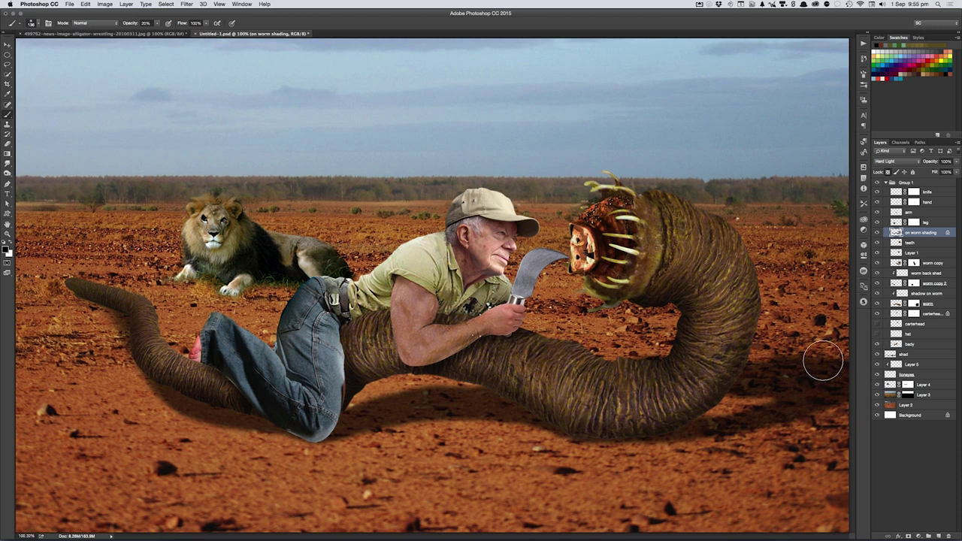
{"action": "left_click_drag", "start_coordinate": [825, 359], "coordinate": [827, 355]}
- Make a merged copy of the worm as Layer 6 and turn it greyscale
{"action": "left_click", "coordinate": [897, 232], "text": "ctrl"}
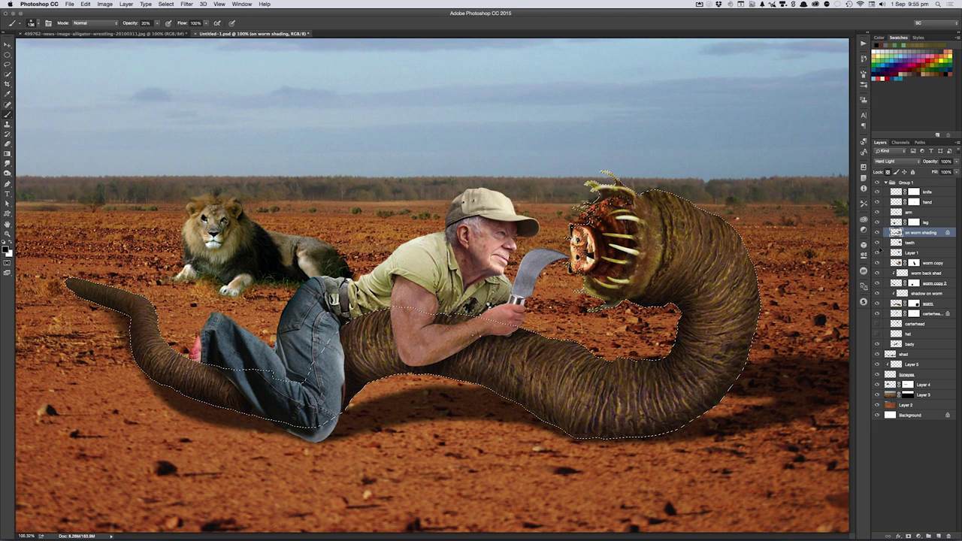
{"action": "left_click", "coordinate": [896, 243], "text": "ctrl"}
{"action": "key", "text": "ctrl+z"}
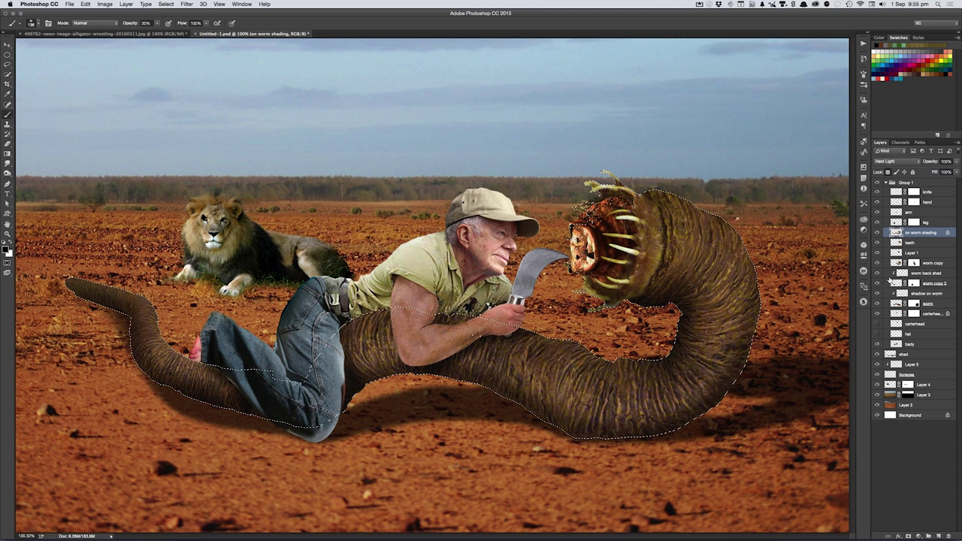
{"action": "key", "text": "ctrl+d"}
{"action": "key", "text": "ctrl+shift+alt+n"}
{"action": "key", "text": "ctrl+l"}
{"action": "key", "text": "v"}
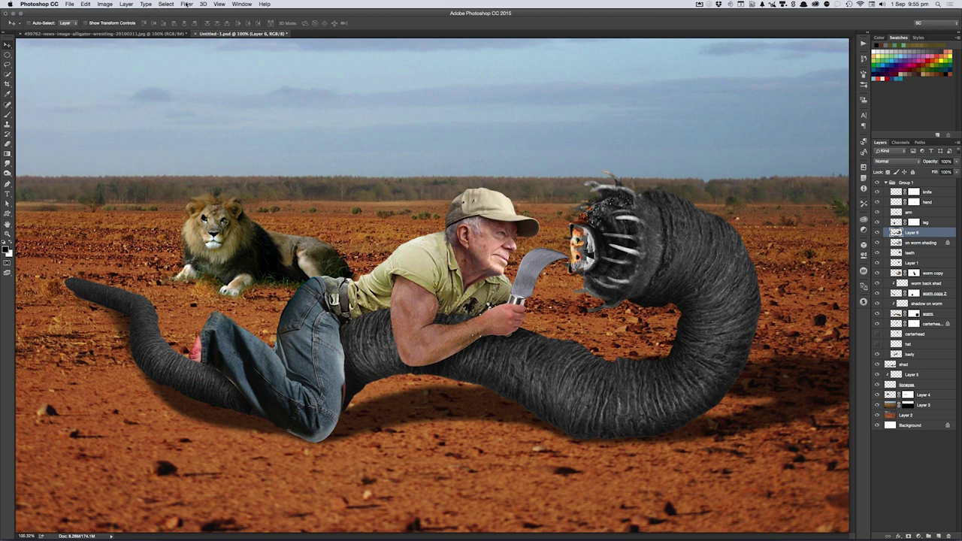
{"action": "left_click", "coordinate": [186, 4]}
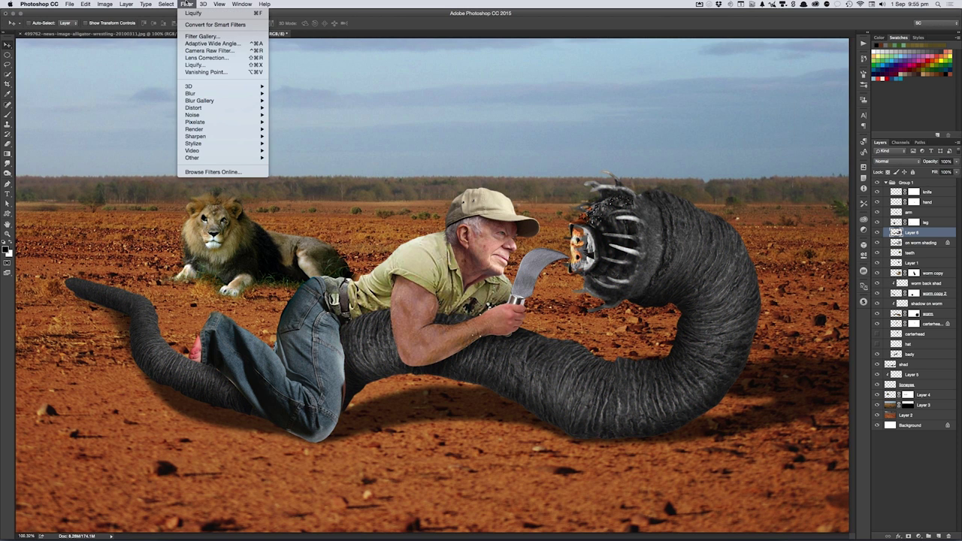
- Apply the Plastic Wrap filter with Detail 11 and slightly adjusted Smoothness to Layer 6
{"action": "left_click", "coordinate": [233, 36]}
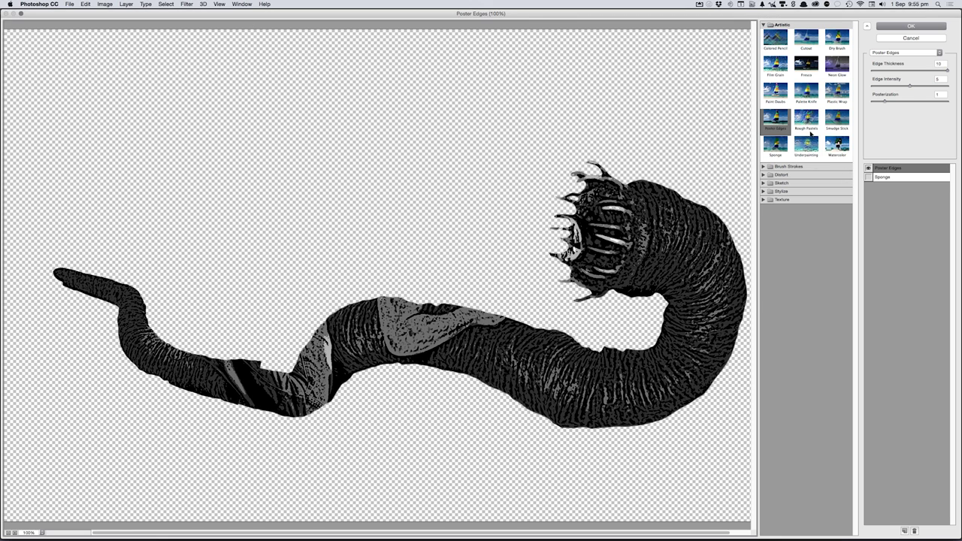
{"action": "left_click", "coordinate": [838, 94]}
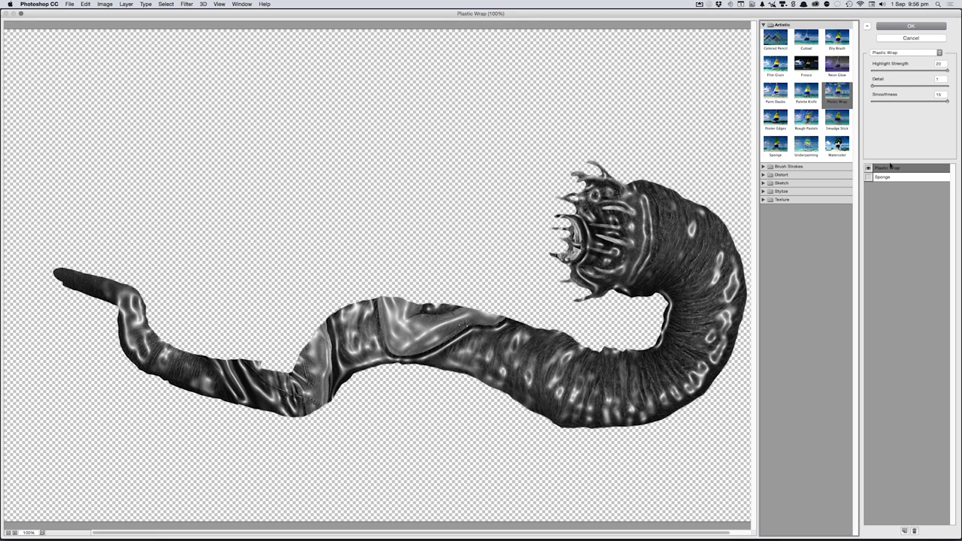
{"action": "left_click_drag", "start_coordinate": [883, 88], "coordinate": [911, 90]}
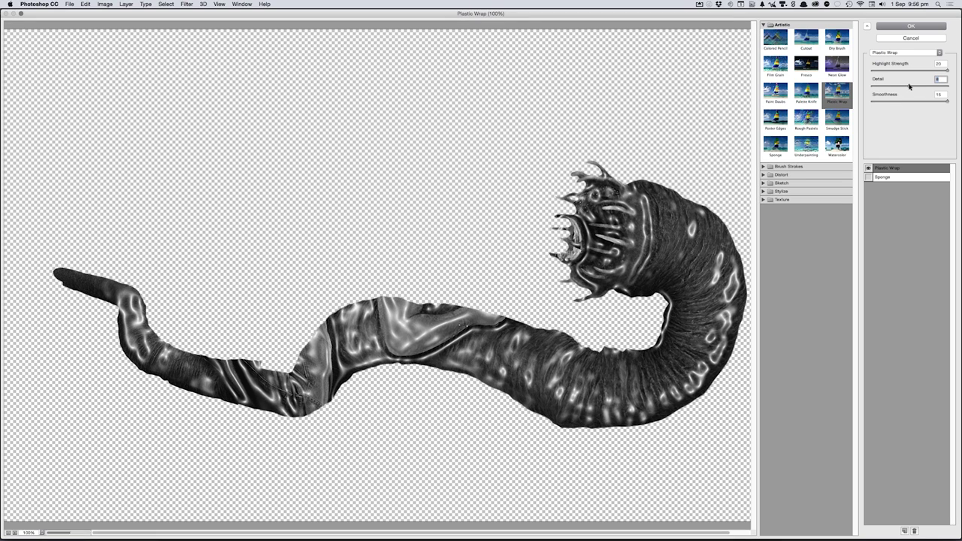
{"action": "mouse_move", "coordinate": [912, 90]}
{"action": "left_mouse_down"}
{"action": "mouse_move", "coordinate": [929, 88]}
{"action": "mouse_move", "coordinate": [898, 104]}
{"action": "left_mouse_up"}
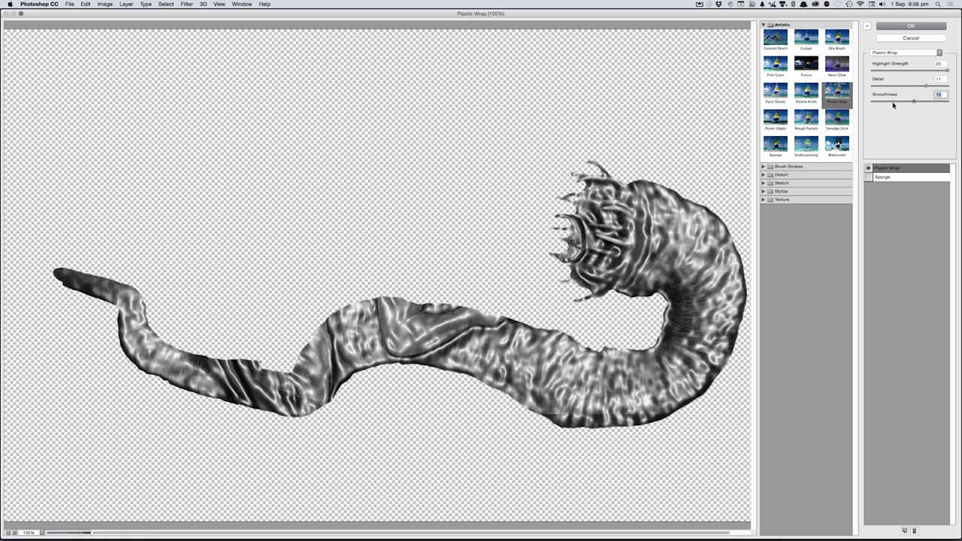
{"action": "left_click_drag", "start_coordinate": [898, 105], "coordinate": [900, 103]}
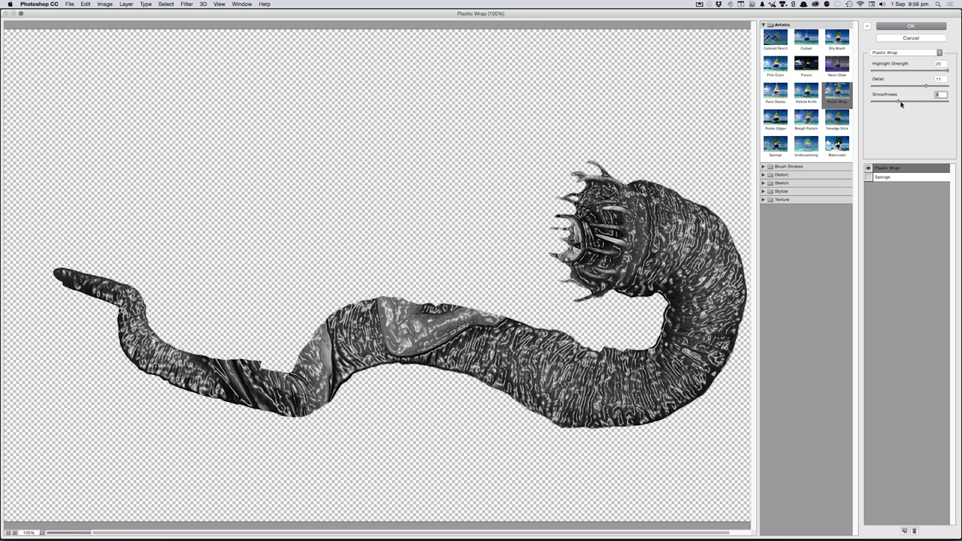
{"action": "left_click", "coordinate": [917, 28]}
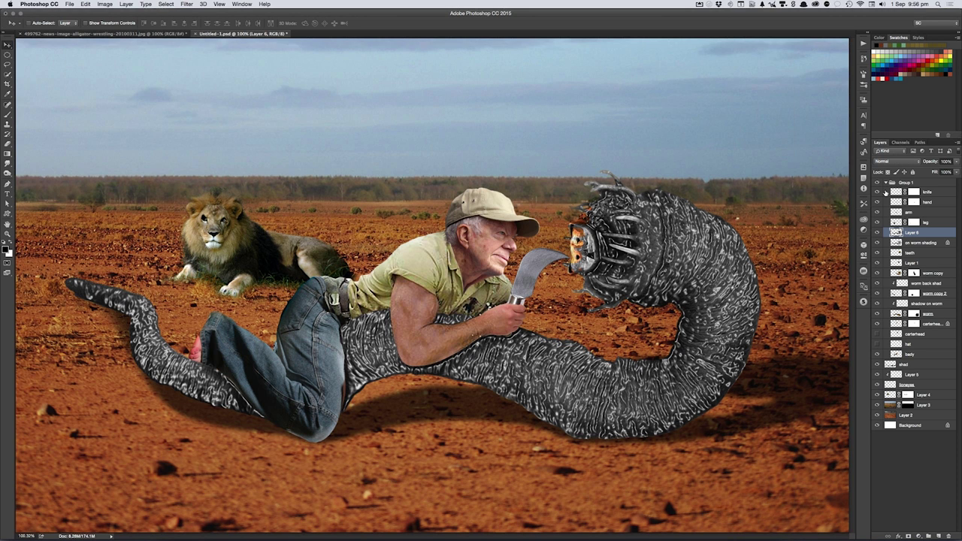
- Blend Layer 6 in Hard Light at 40% opacity, toggling the texture layer to compare
{"action": "left_click", "coordinate": [888, 164]}
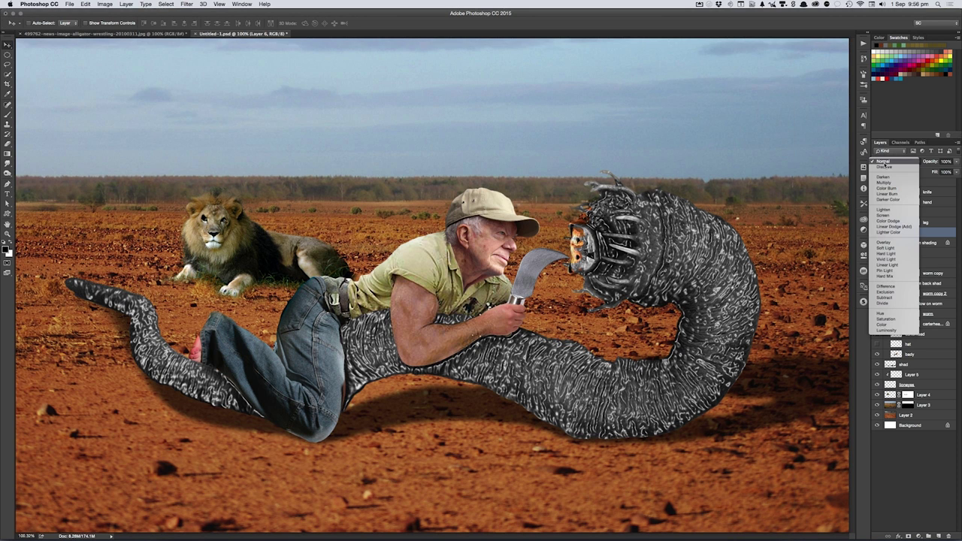
{"action": "left_click", "coordinate": [905, 254]}
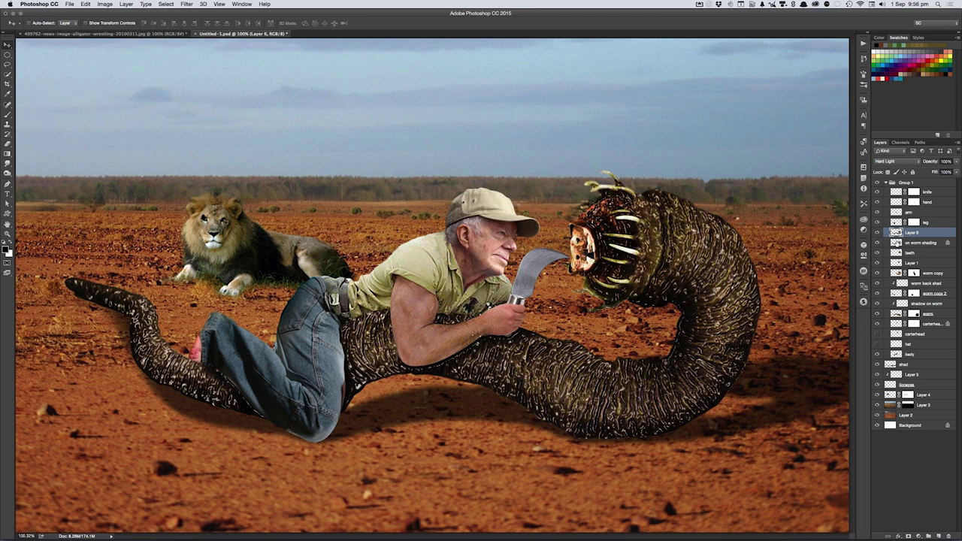
{"action": "key", "text": "4"}
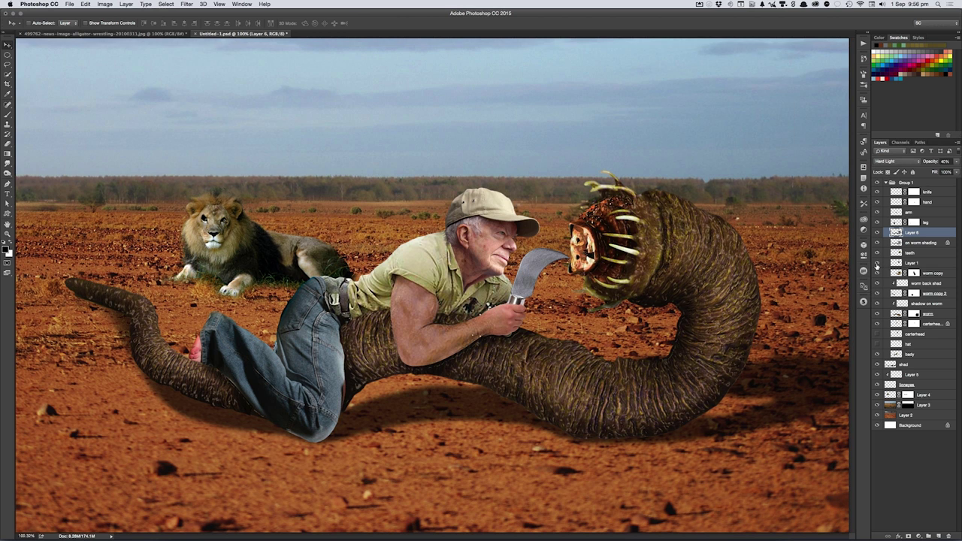
{"action": "left_click", "coordinate": [877, 233]}
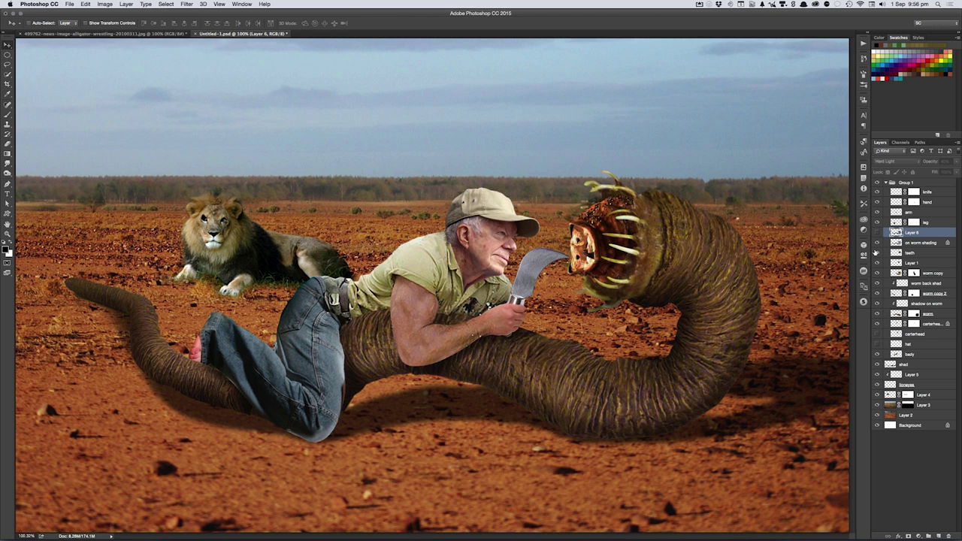
{"action": "left_click", "coordinate": [876, 233]}
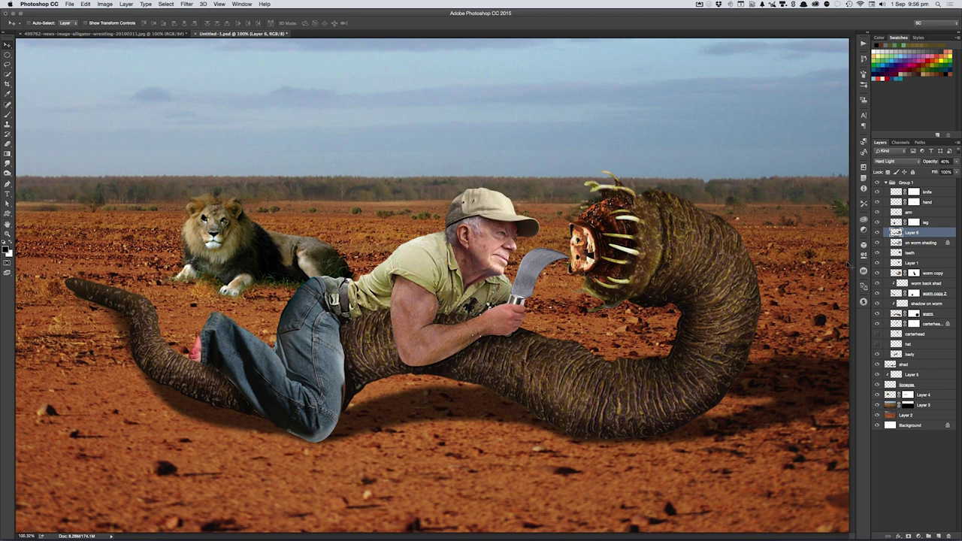
- Mask Layer 6's texture faintly off the worm's neck, then select the leg layer
{"action": "key", "text": "ctrl+shift+m"}
{"action": "key", "text": "b"}
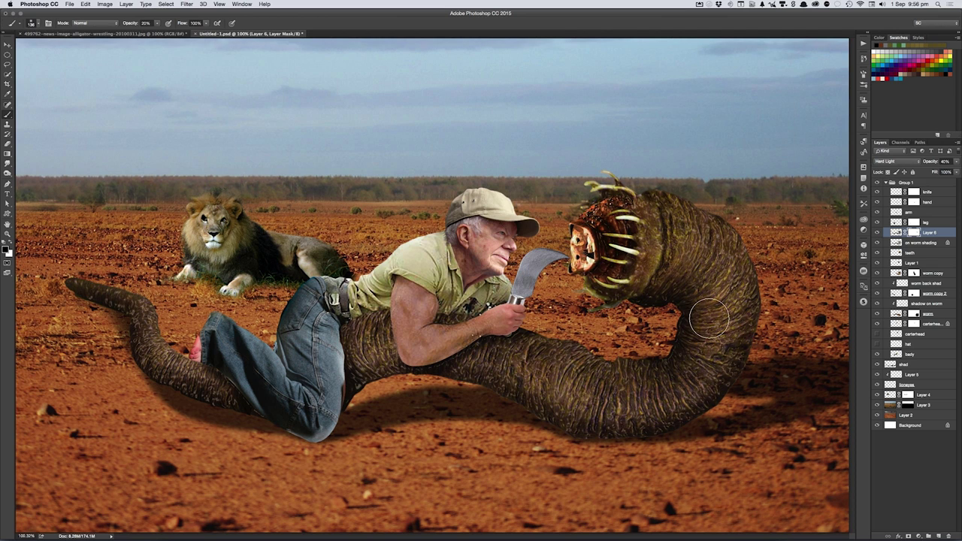
{"action": "left_click_drag", "start_coordinate": [696, 334], "coordinate": [661, 284]}
{"action": "key", "text": "0"}
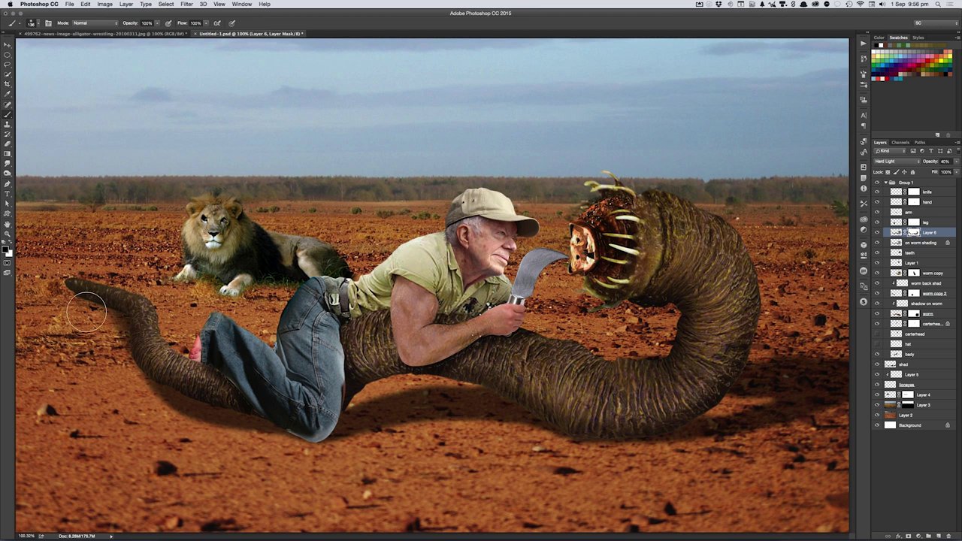
{"action": "left_click", "coordinate": [877, 232]}
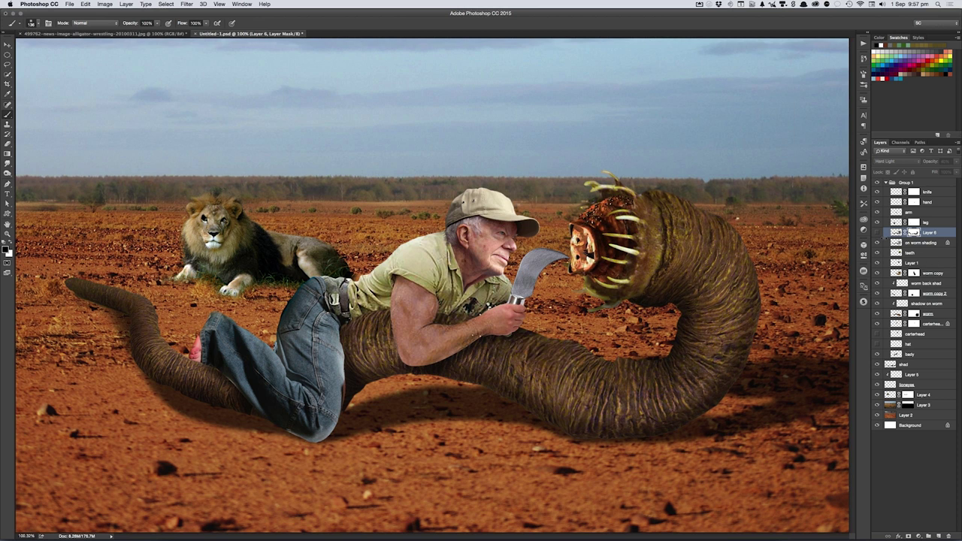
{"action": "left_click", "coordinate": [877, 233]}
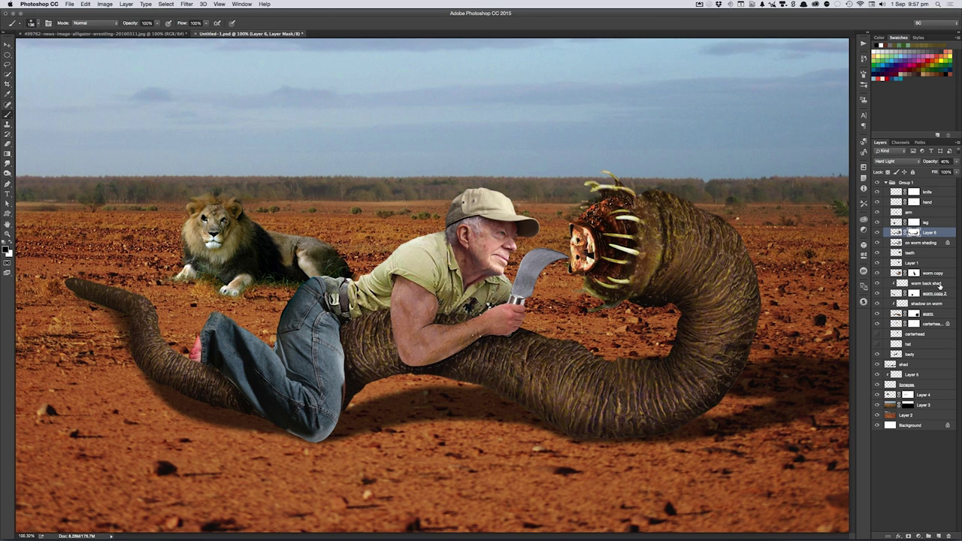
{"action": "key", "text": "v"}
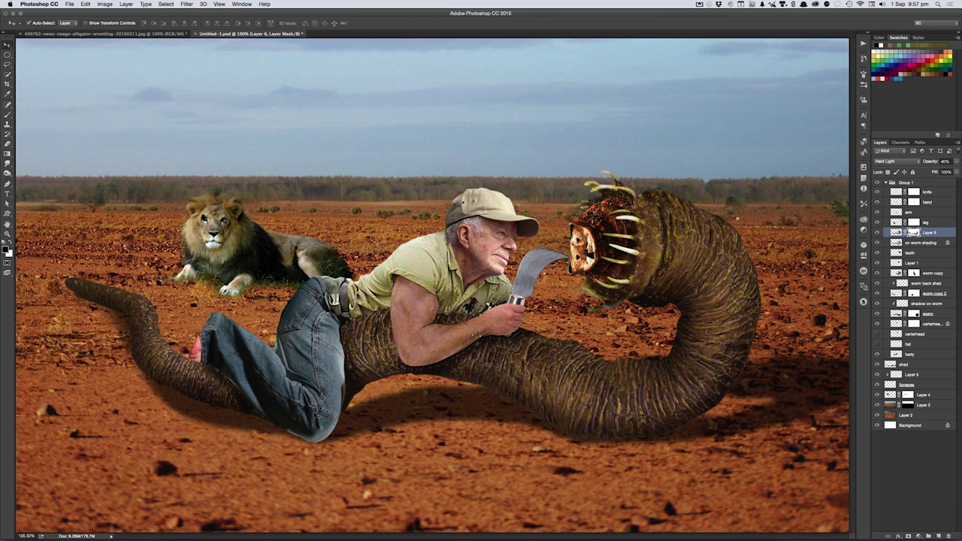
{"action": "left_click", "coordinate": [328, 427]}
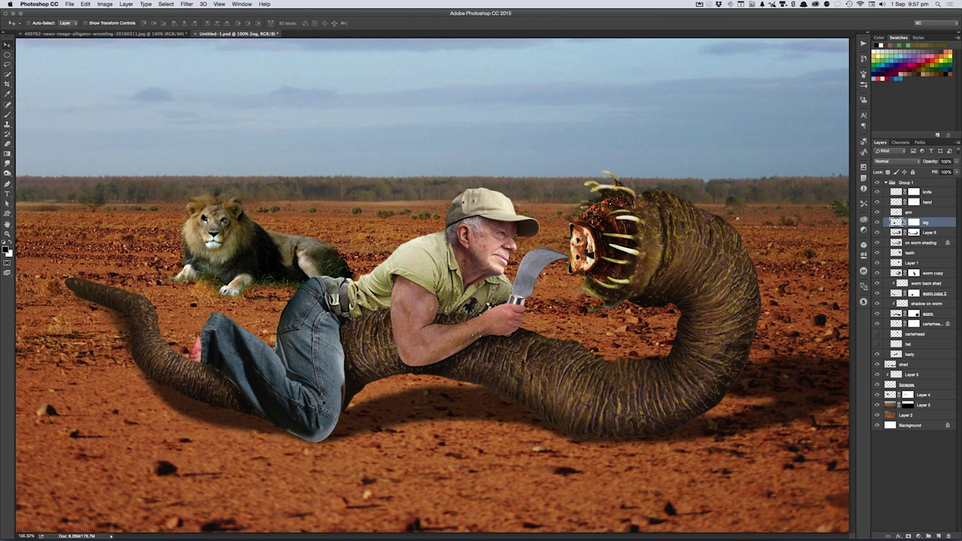
- Duplicate the leg, move it below the body, and rotate and skew it under the worm with the knee overlapping
{"action": "left_click_drag", "start_coordinate": [315, 412], "coordinate": [404, 398]}
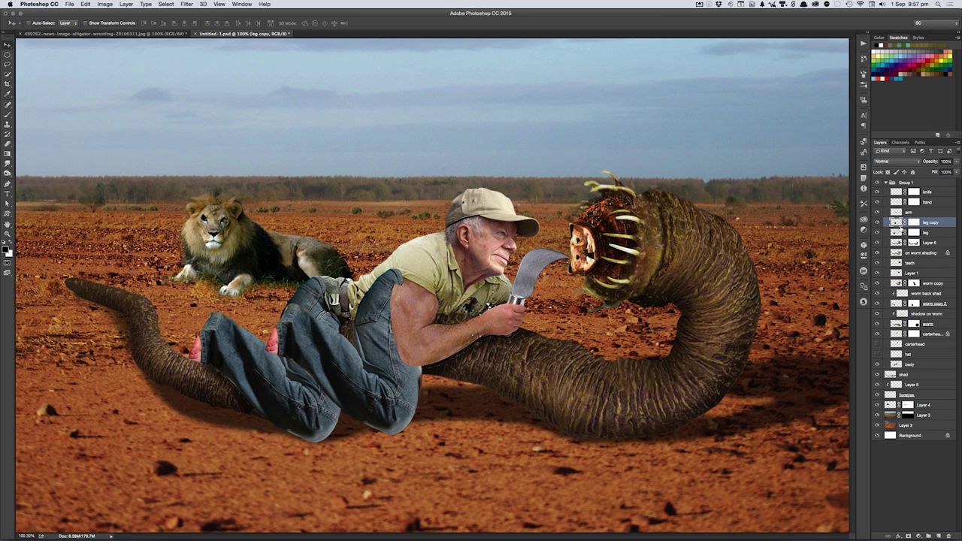
{"action": "left_click_drag", "start_coordinate": [899, 222], "coordinate": [900, 366]}
{"action": "key", "text": "ctrl+t"}
{"action": "left_click_drag", "start_coordinate": [436, 444], "coordinate": [463, 380]}
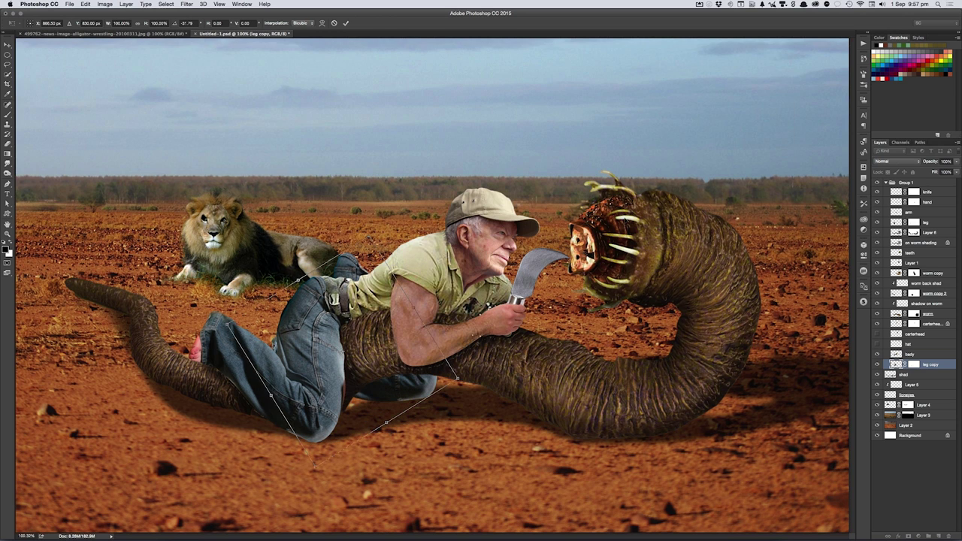
{"action": "mouse_move", "coordinate": [456, 378]}
{"action": "left_mouse_down"}
{"action": "mouse_move", "coordinate": [355, 395]}
{"action": "mouse_move", "coordinate": [383, 401]}
{"action": "left_mouse_up"}
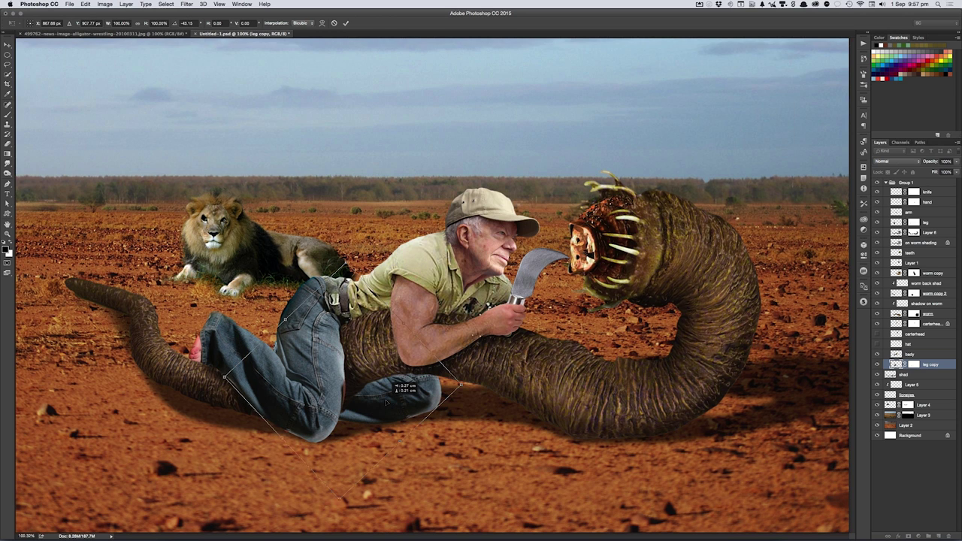
{"action": "left_click_drag", "start_coordinate": [340, 268], "coordinate": [336, 263]}
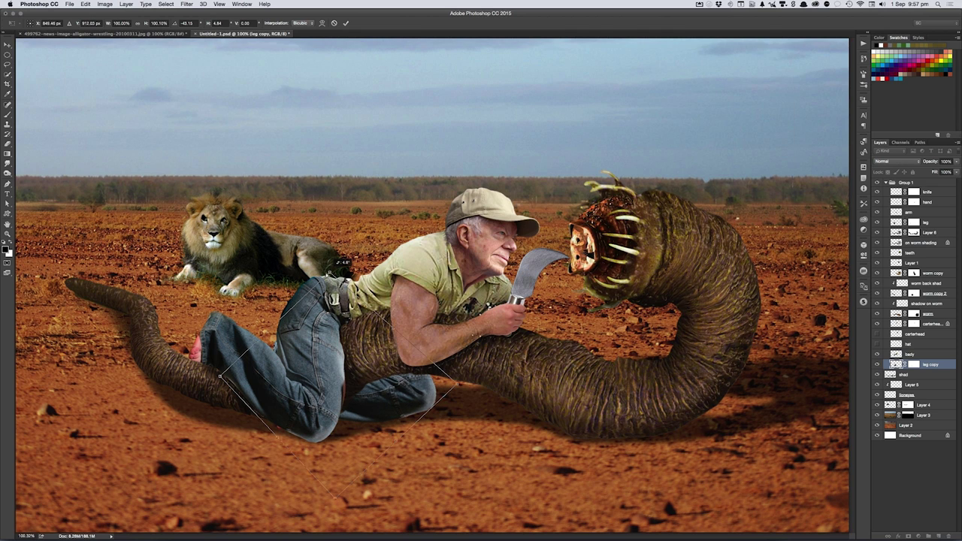
{"action": "key", "text": "Return"}
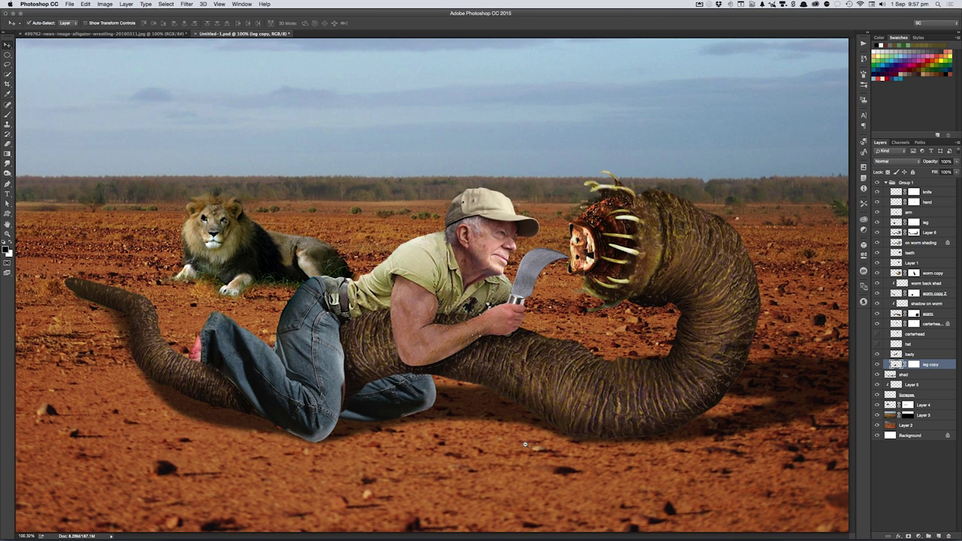
{"action": "key", "text": "super+1"}
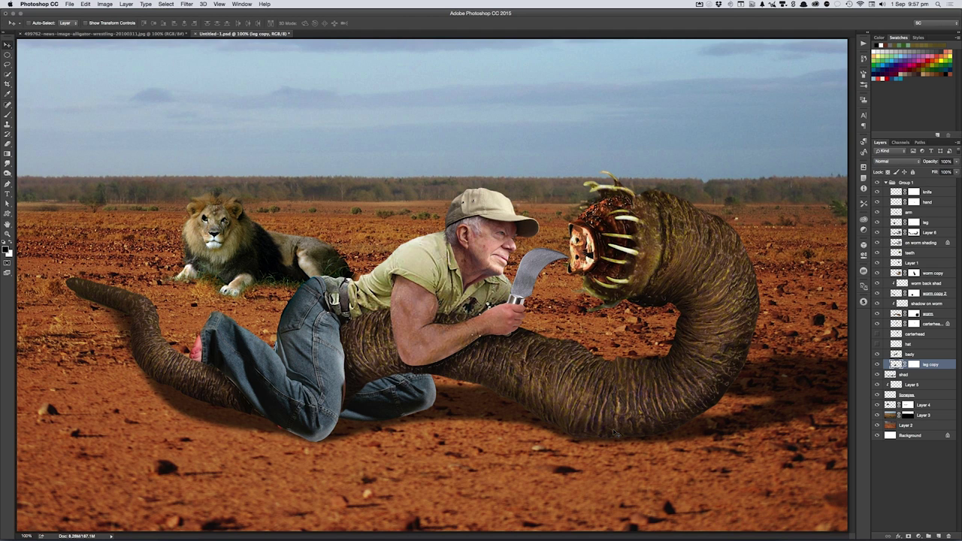
{"action": "left_click_drag", "start_coordinate": [390, 396], "coordinate": [432, 387]}
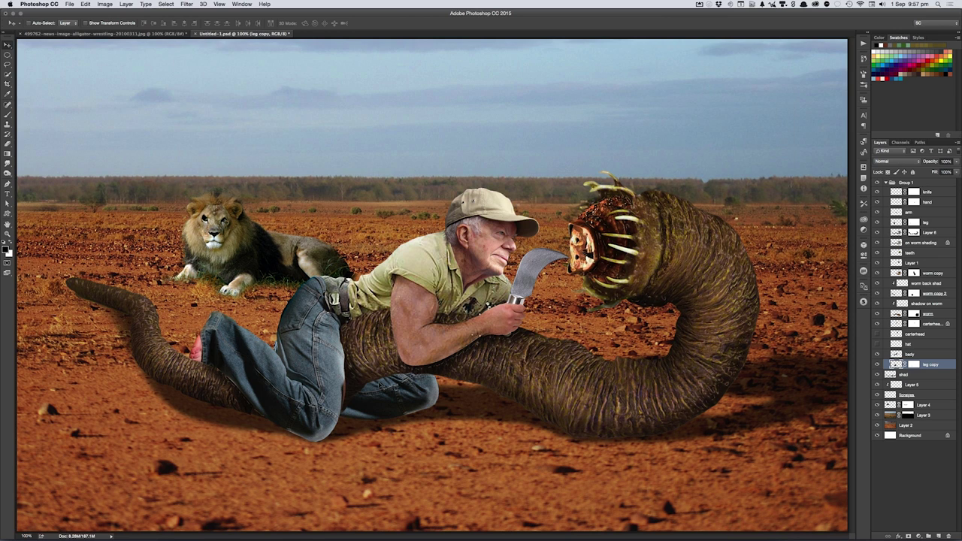
- On the leg layer, burn the worm-tail contact and inner edge, and lighten the upper thigh
{"action": "key", "text": "o"}
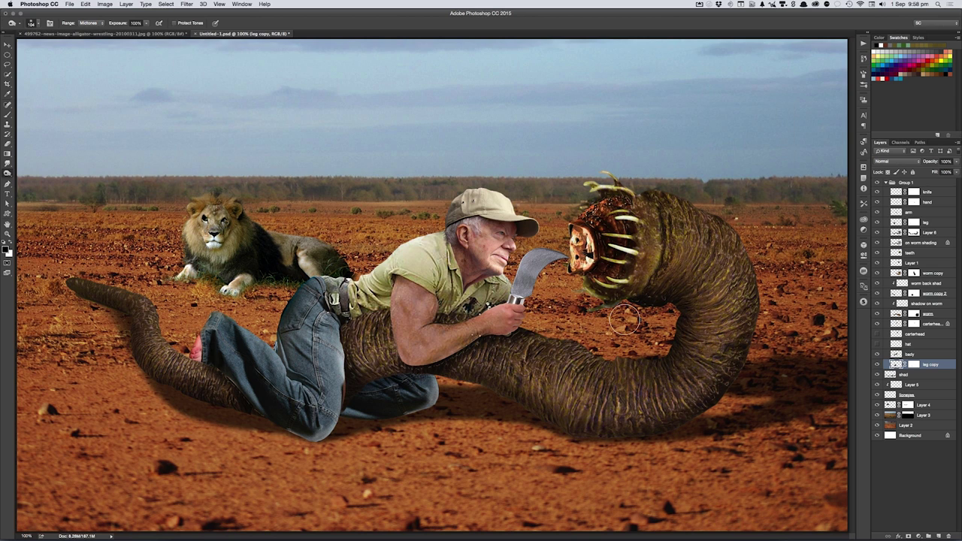
{"action": "key", "text": "v"}
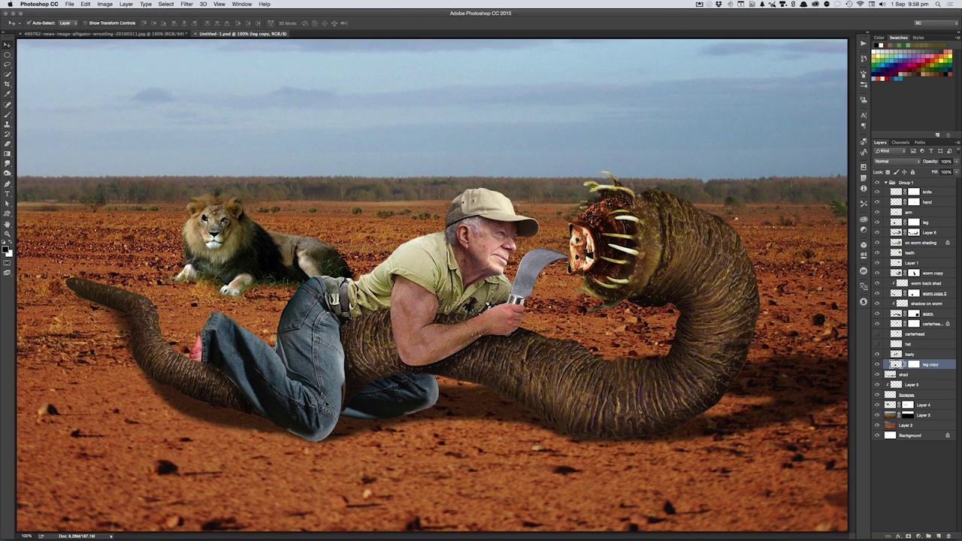
{"action": "left_click", "coordinate": [397, 424]}
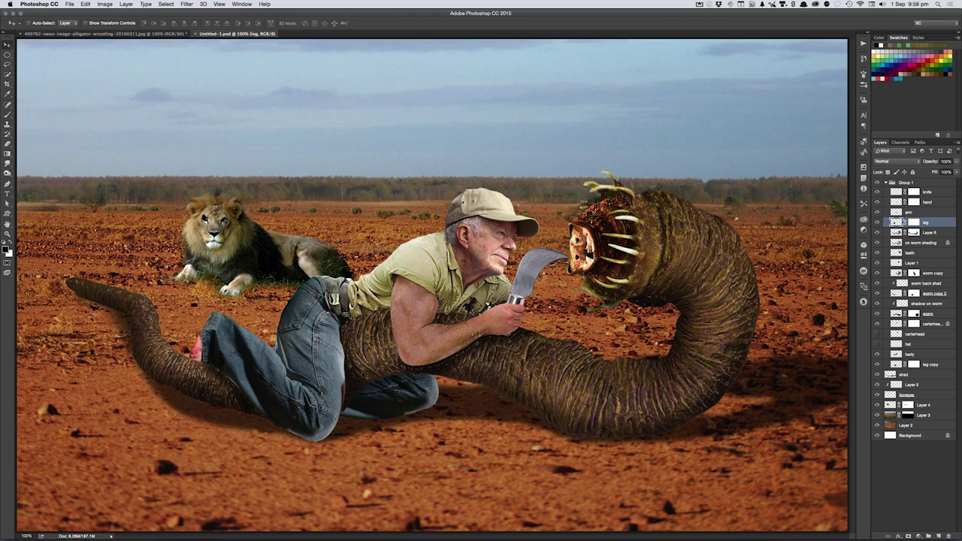
{"action": "key", "text": "s"}
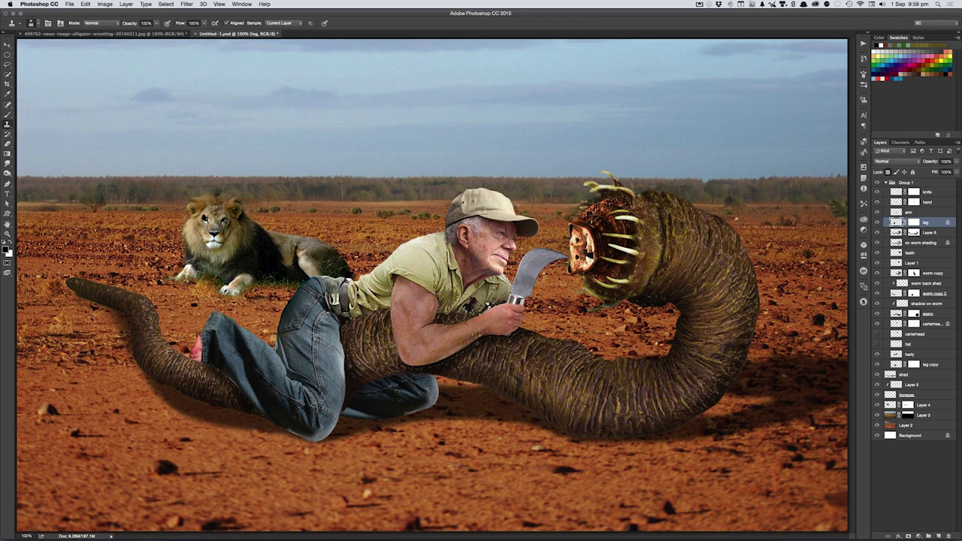
{"action": "key", "text": "o"}
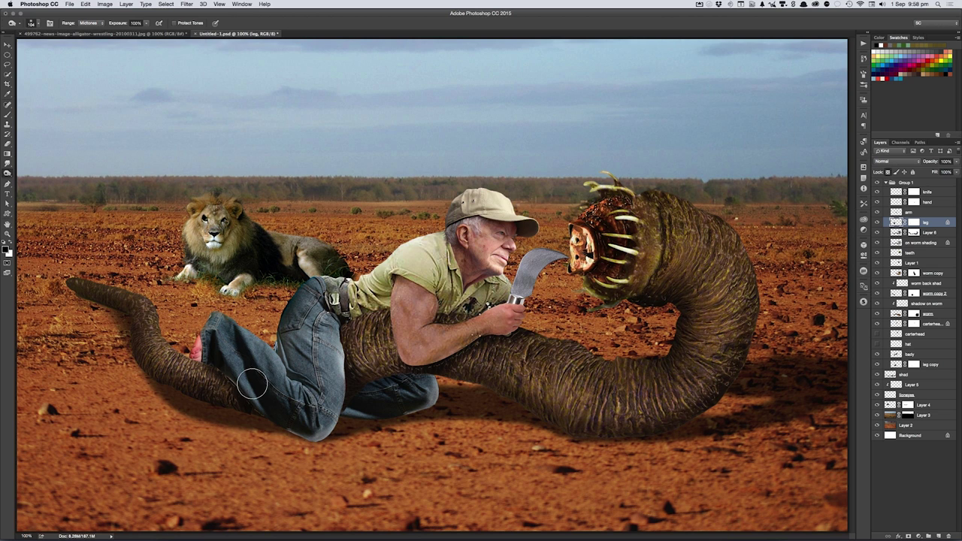
{"action": "mouse_move", "coordinate": [273, 414]}
{"action": "left_mouse_down"}
{"action": "mouse_move", "coordinate": [243, 404]}
{"action": "mouse_move", "coordinate": [218, 361]}
{"action": "left_mouse_up"}
{"action": "mouse_move", "coordinate": [328, 333]}
{"action": "left_mouse_down"}
{"action": "mouse_move", "coordinate": [350, 421]}
{"action": "mouse_move", "coordinate": [301, 446]}
{"action": "left_mouse_up"}
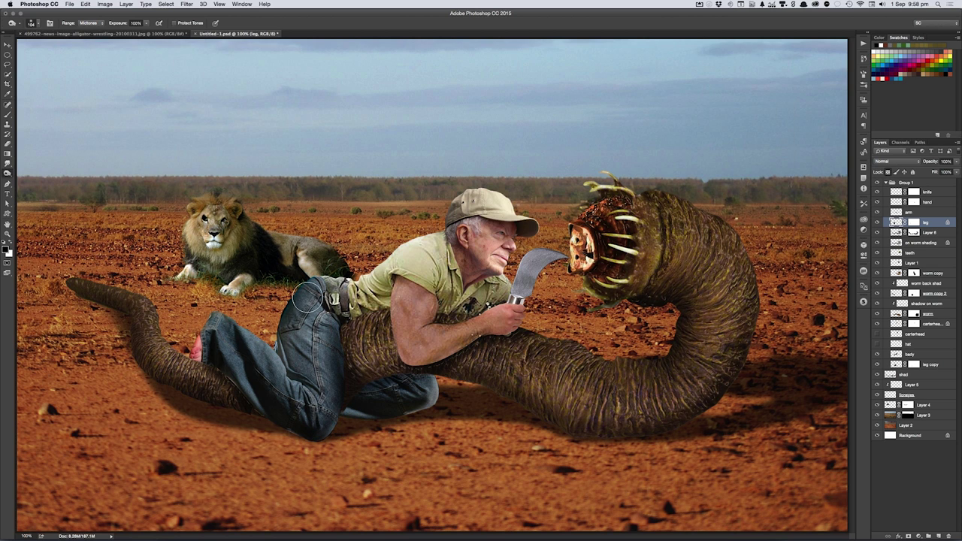
{"action": "left_click_drag", "start_coordinate": [304, 293], "coordinate": [297, 323]}
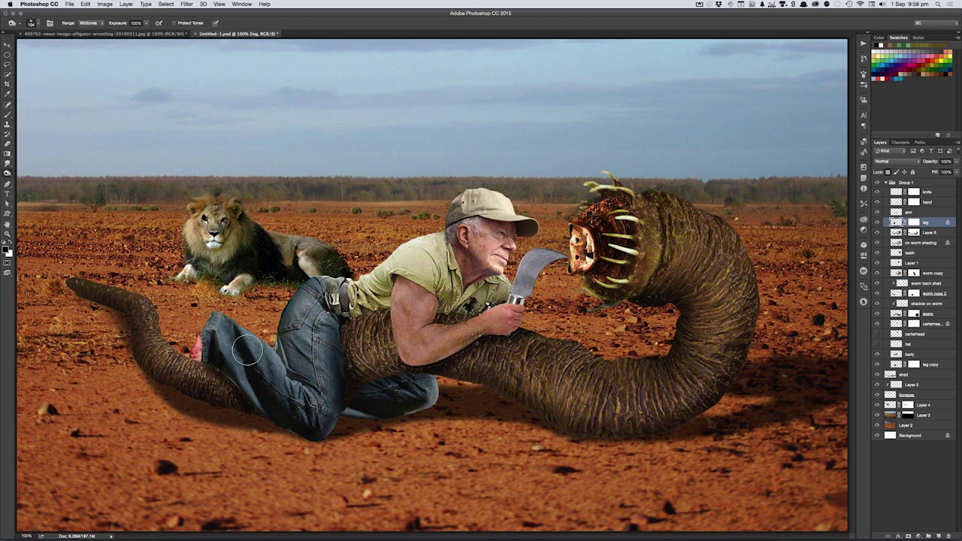
- Burn the jeans around the knee on the leg copy layer
{"action": "right_click", "coordinate": [424, 390]}
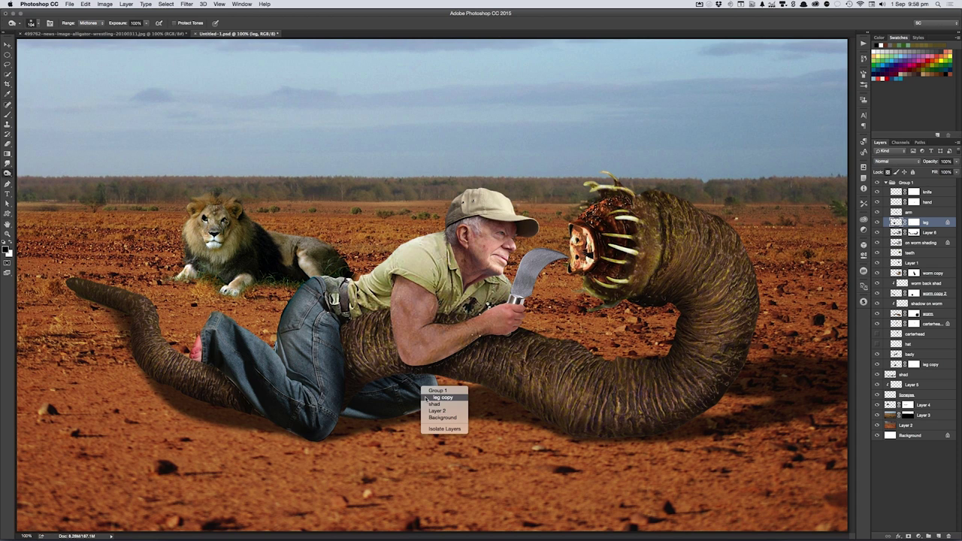
{"action": "key", "text": "Return"}
{"action": "mouse_move", "coordinate": [433, 389]}
{"action": "left_mouse_down"}
{"action": "mouse_move", "coordinate": [381, 402]}
{"action": "mouse_move", "coordinate": [393, 381]}
{"action": "mouse_move", "coordinate": [364, 423]}
{"action": "left_mouse_up"}
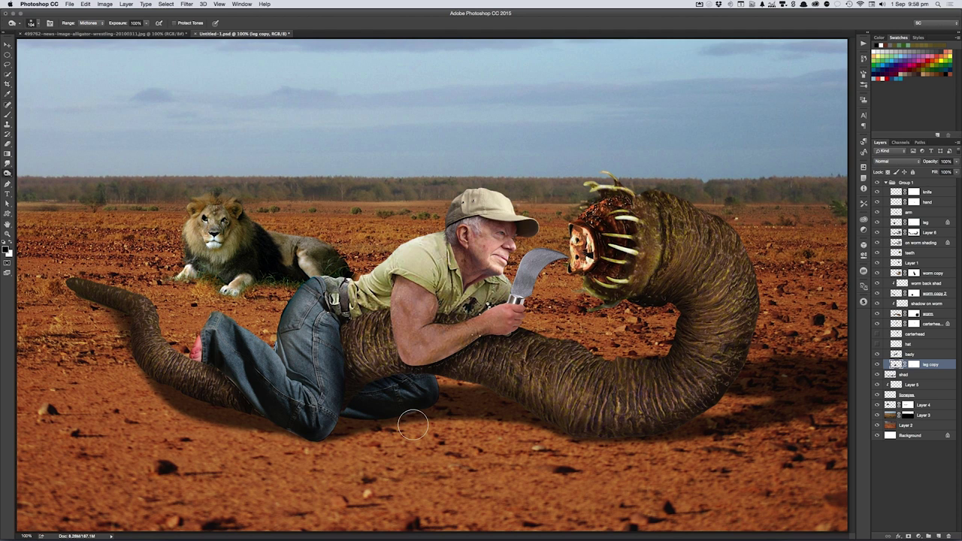
{"action": "right_click", "coordinate": [478, 257]}
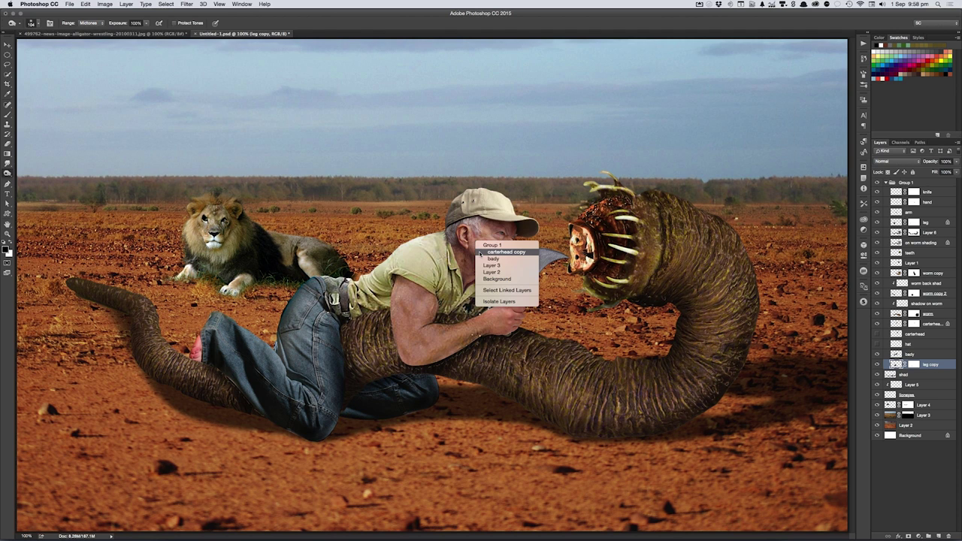
- Burn the neck under the chin on carterhead copy and darken the arm from shoulder to forearm
{"action": "left_click", "coordinate": [485, 252]}
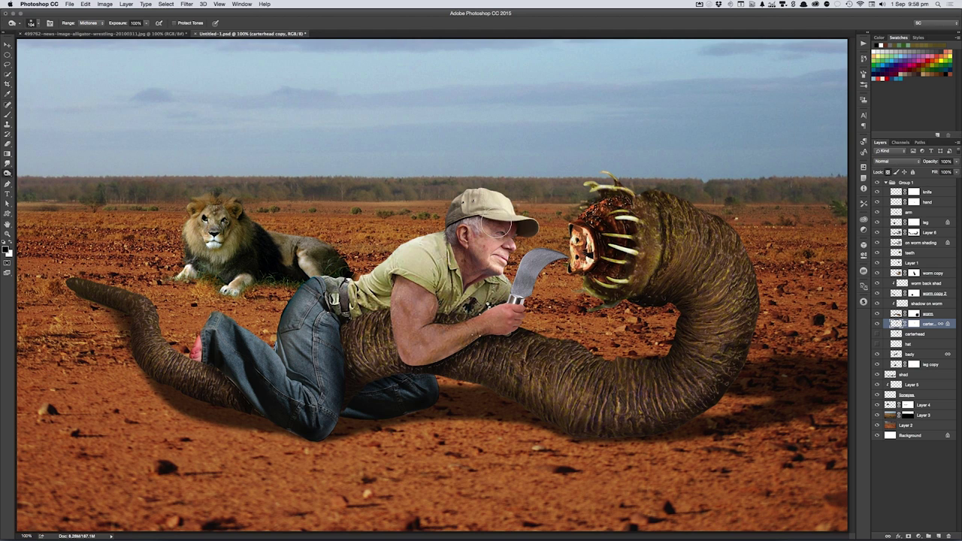
{"action": "mouse_move", "coordinate": [492, 241]}
{"action": "left_mouse_down"}
{"action": "mouse_move", "coordinate": [496, 260]}
{"action": "mouse_move", "coordinate": [499, 245]}
{"action": "left_mouse_up"}
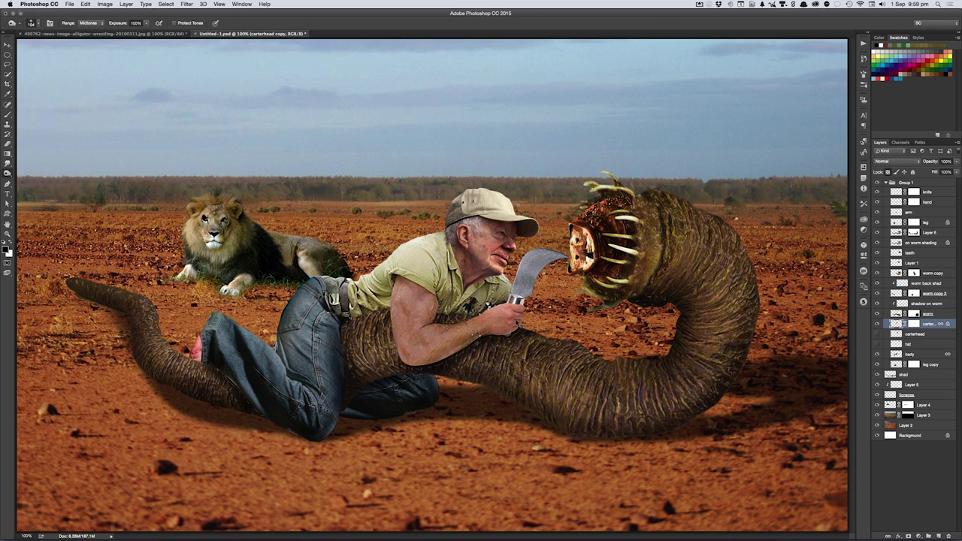
{"action": "right_click", "coordinate": [410, 327]}
{"action": "left_click", "coordinate": [421, 329]}
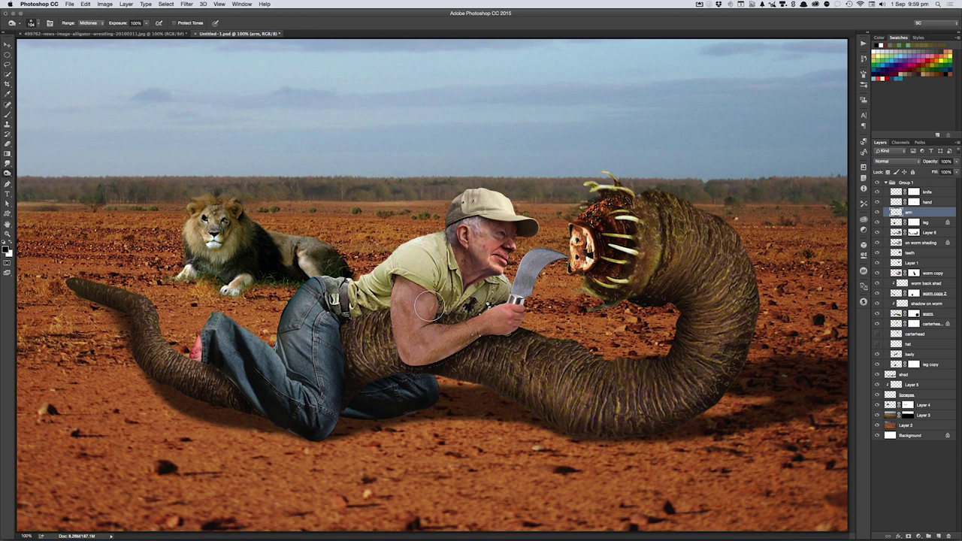
{"action": "left_click_drag", "start_coordinate": [424, 298], "coordinate": [449, 355]}
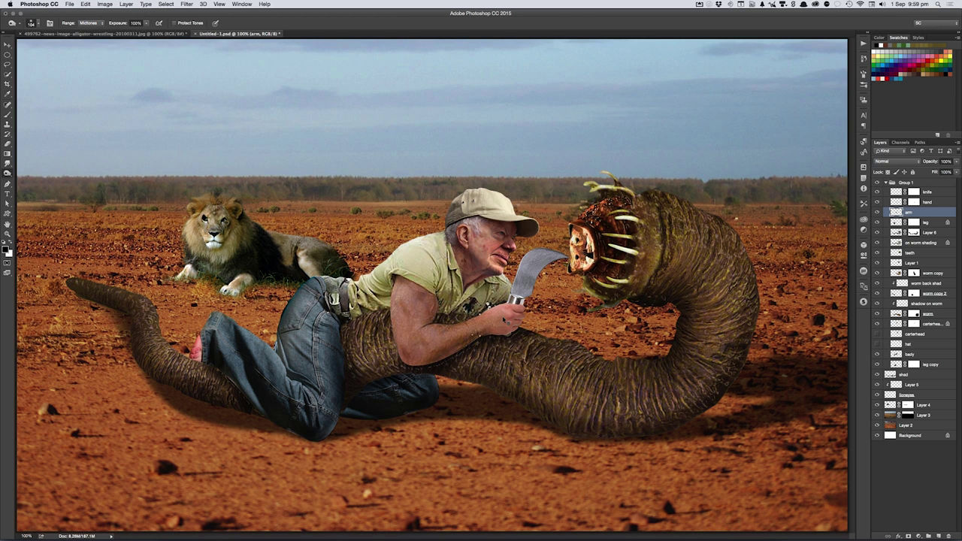
{"action": "right_click", "coordinate": [515, 321]}
{"action": "left_click", "coordinate": [526, 322]}
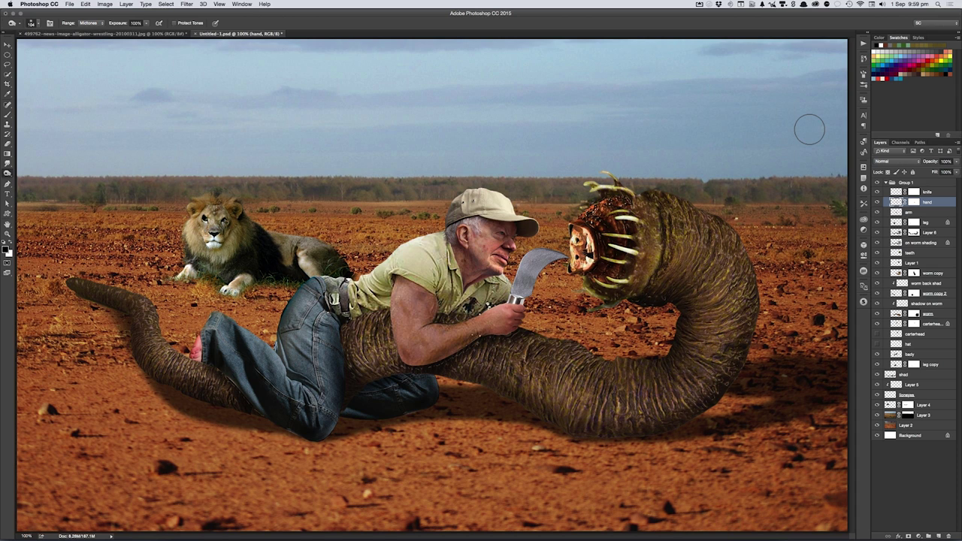
- Set up a smaller Smudge brush on the arm layer, review the composite, and select Group 1
{"action": "key", "text": "r"}
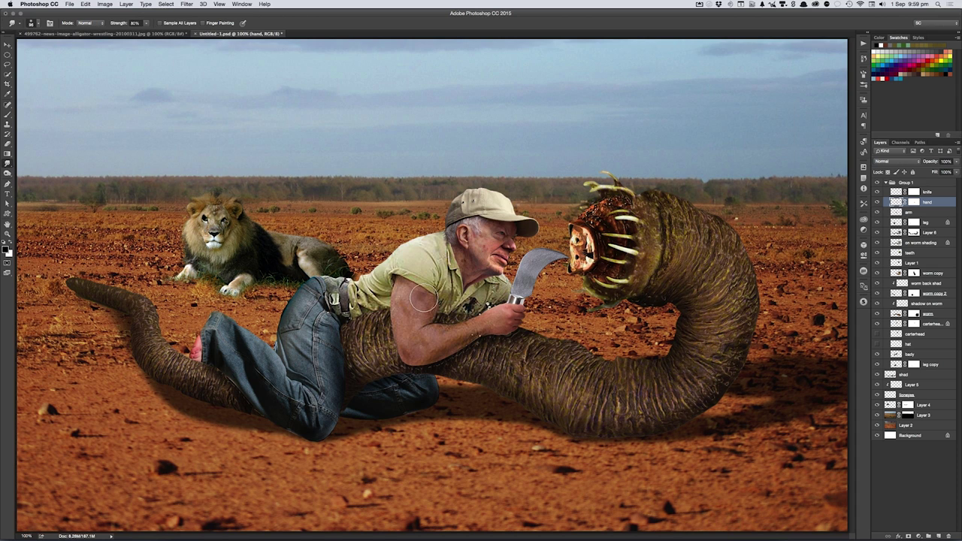
{"action": "left_click_drag", "start_coordinate": [423, 299], "coordinate": [418, 287]}
{"action": "right_click", "coordinate": [427, 296]}
{"action": "left_click", "coordinate": [432, 301]}
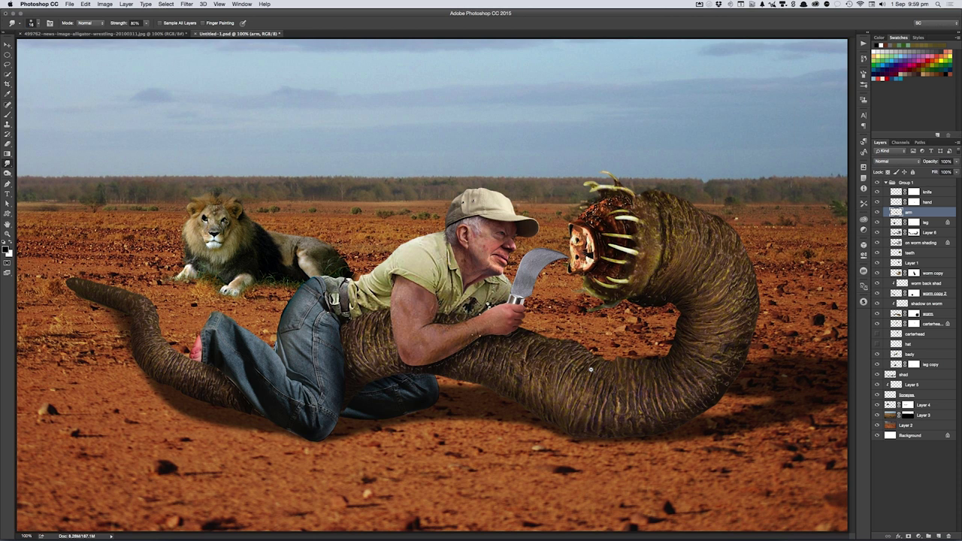
{"action": "key", "text": "ctrl+minus"}
{"action": "key", "text": "ctrl+plus"}
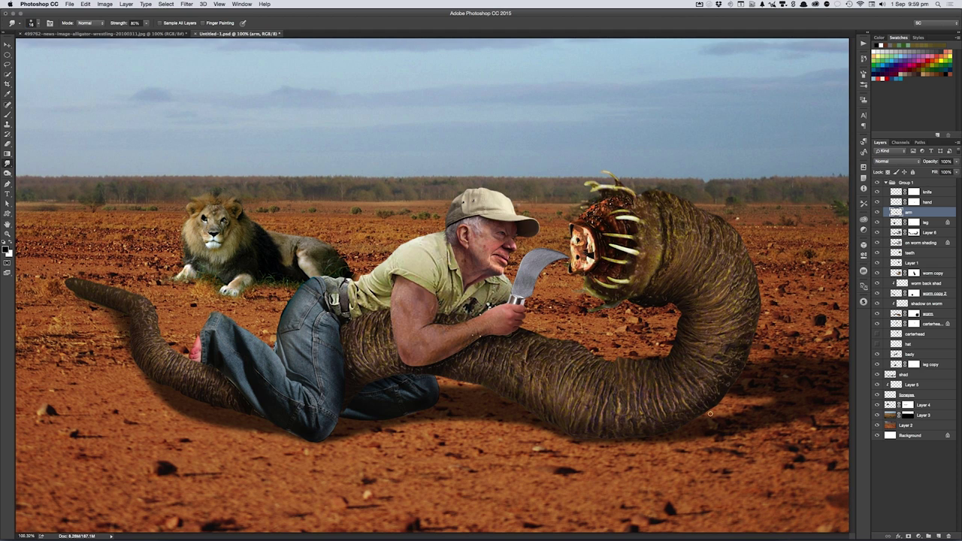
{"action": "left_click", "coordinate": [930, 185]}
- Create a new layer named 'dust' and size a soft brush to about 257 px
{"action": "key", "text": "ctrl+shift+n"}
{"action": "type", "text": "dust"}
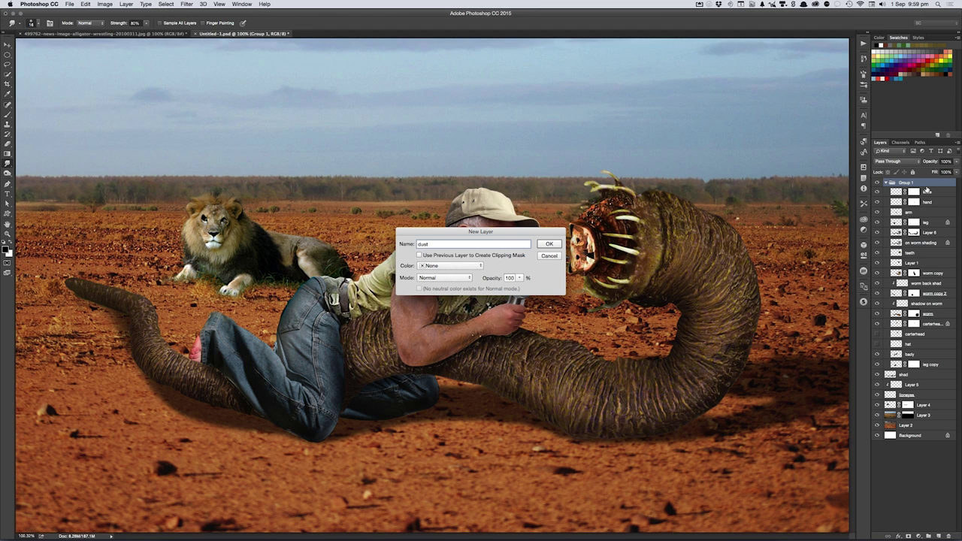
{"action": "key", "text": "Return"}
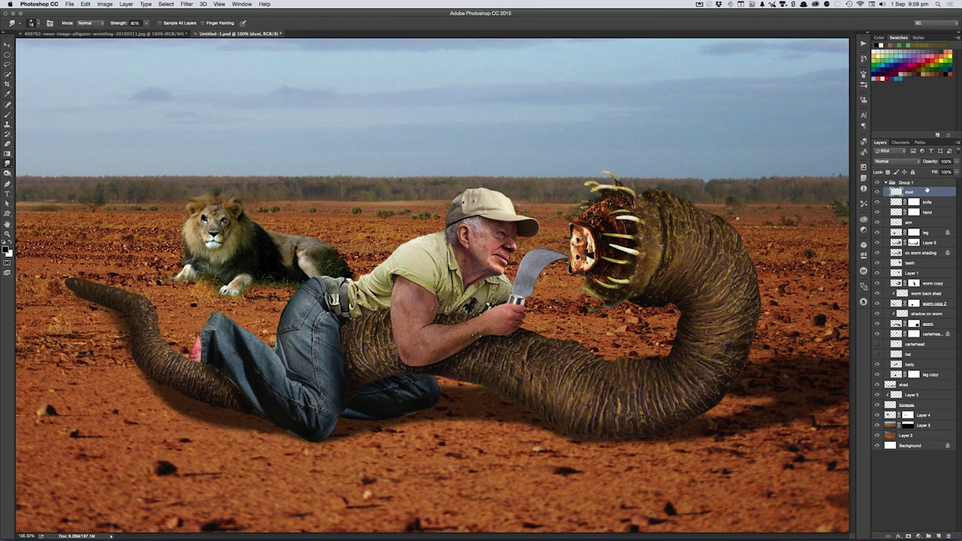
{"action": "key", "text": "b"}
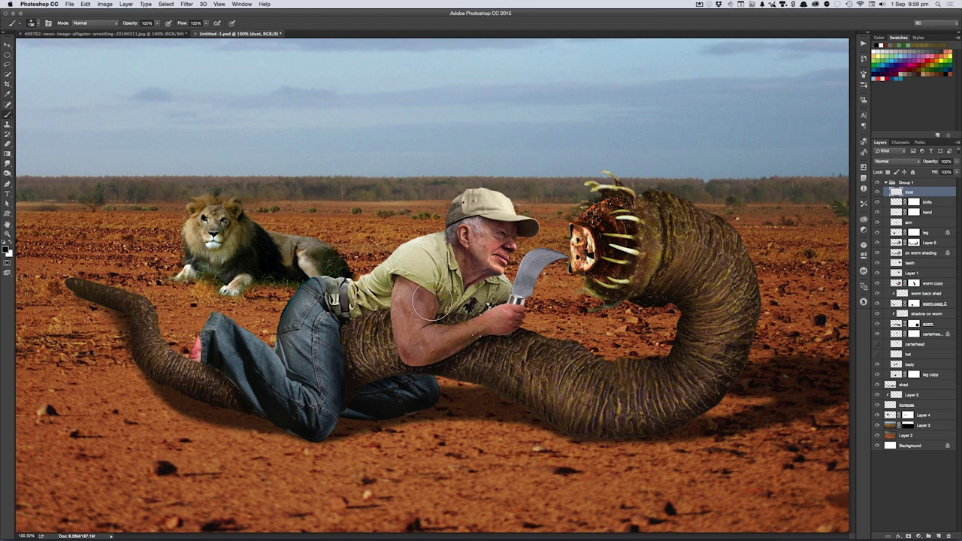
{"action": "left_click_drag", "start_coordinate": [370, 227], "coordinate": [415, 240]}
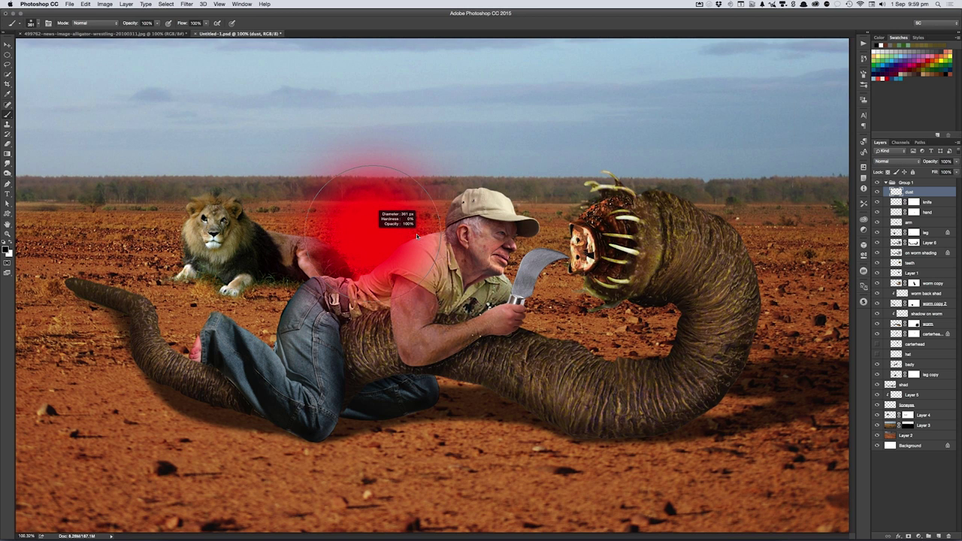
{"action": "left_click_drag", "start_coordinate": [416, 234], "coordinate": [416, 233]}
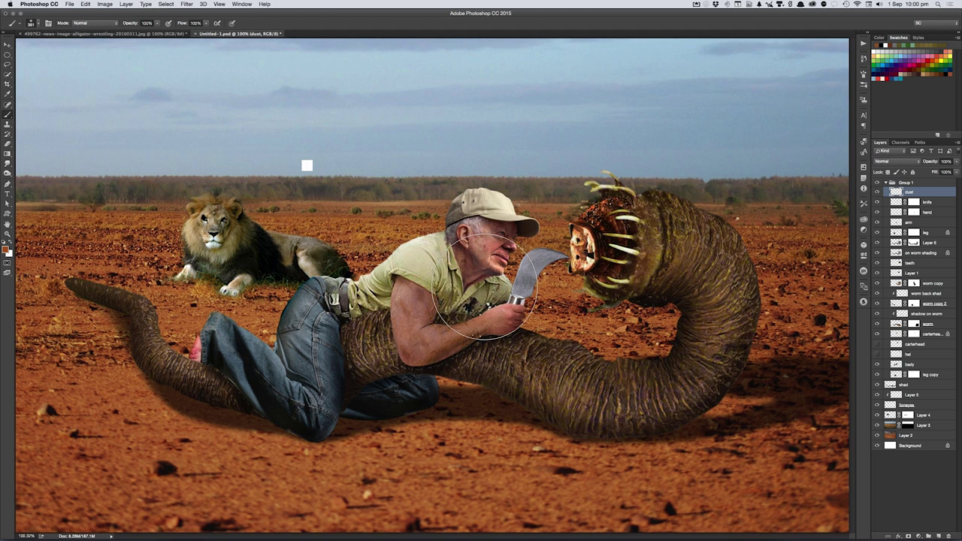
- Set the brush mode to Dissolve and test a speckled stroke across the sky
{"action": "left_click", "coordinate": [88, 24]}
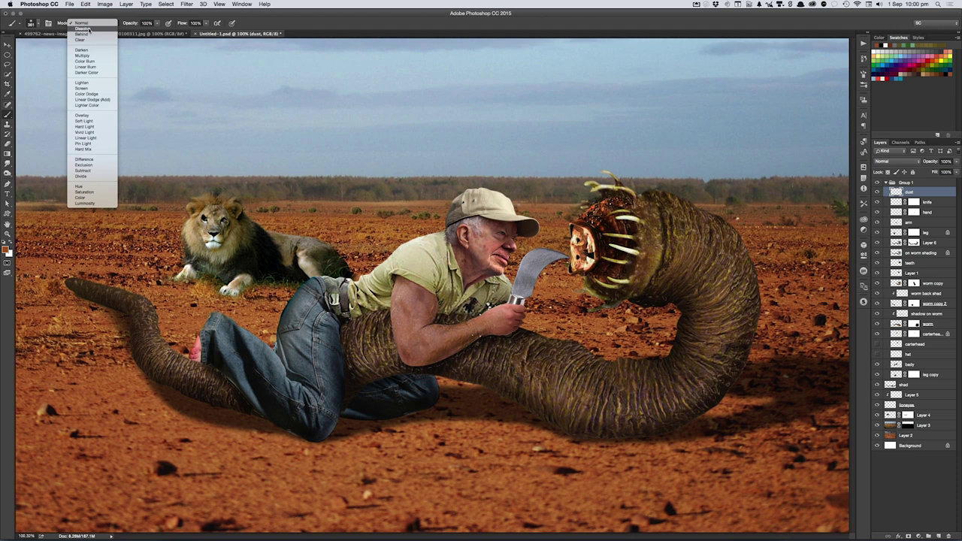
{"action": "left_click", "coordinate": [88, 29]}
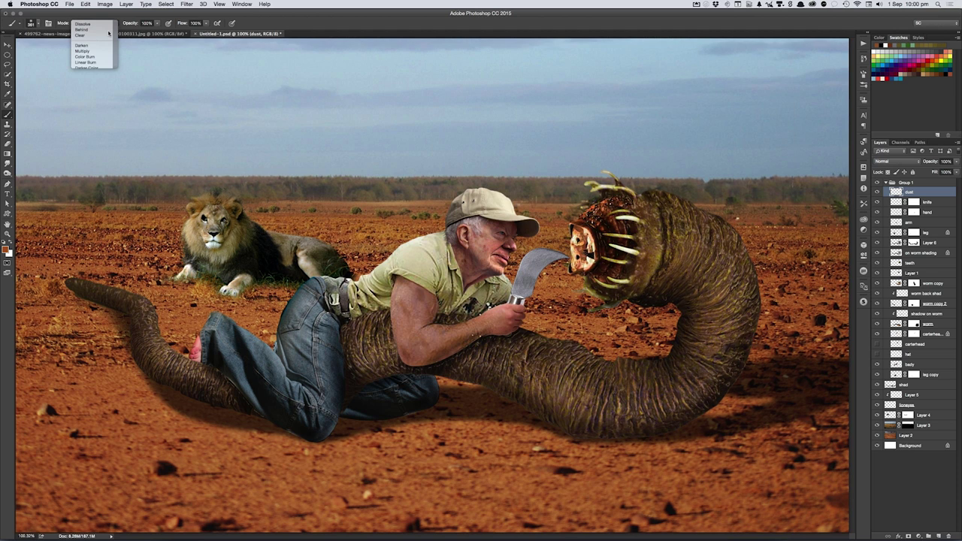
{"action": "key", "text": "Escape"}
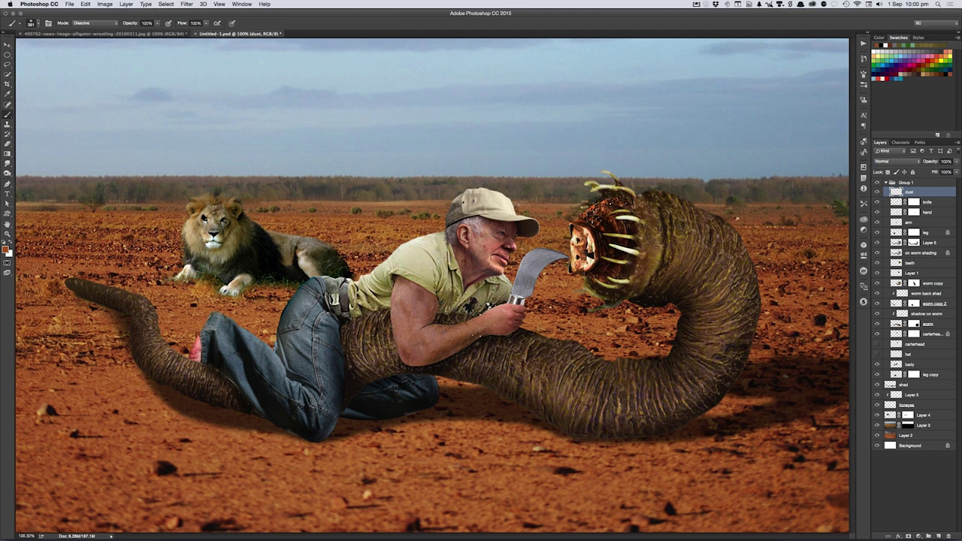
{"action": "mouse_move", "coordinate": [193, 96]}
{"action": "left_mouse_down"}
{"action": "mouse_move", "coordinate": [323, 107]}
{"action": "mouse_move", "coordinate": [356, 94]}
{"action": "left_mouse_up"}
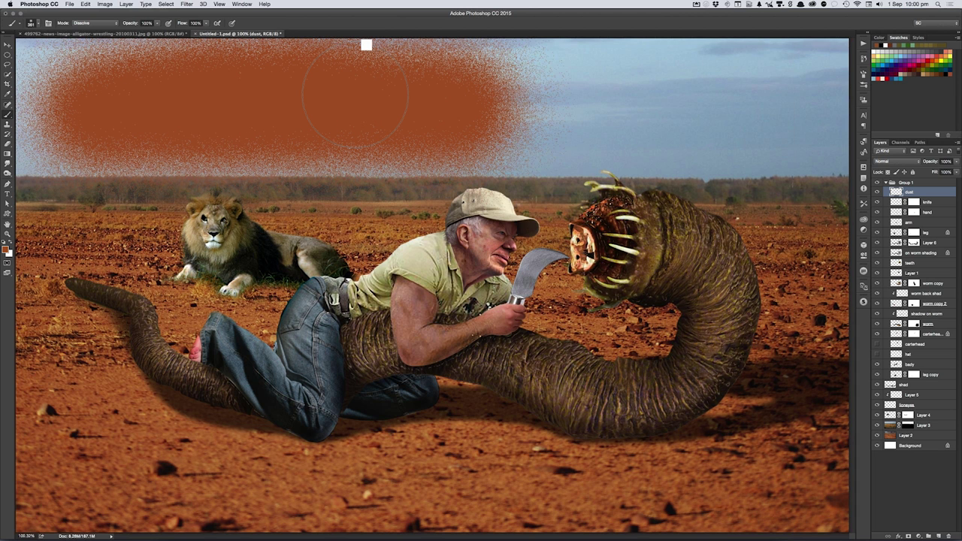
- Lower the brush opacity to 20%, testing and undoing speckled strokes over the sky
{"action": "key", "text": "ctrl+z"}
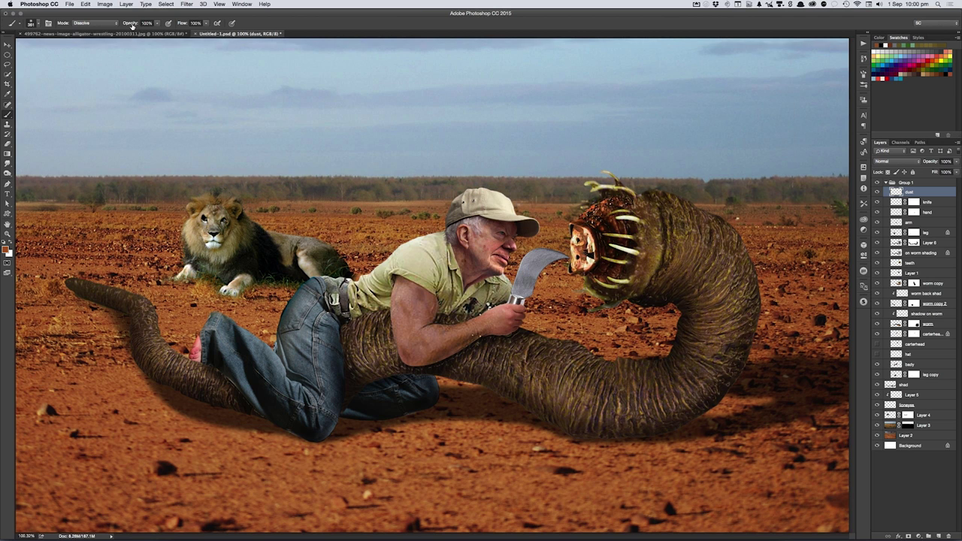
{"action": "key", "text": "2"}
{"action": "mouse_move", "coordinate": [126, 109]}
{"action": "left_mouse_down"}
{"action": "mouse_move", "coordinate": [272, 122]}
{"action": "mouse_move", "coordinate": [367, 116]}
{"action": "left_mouse_up"}
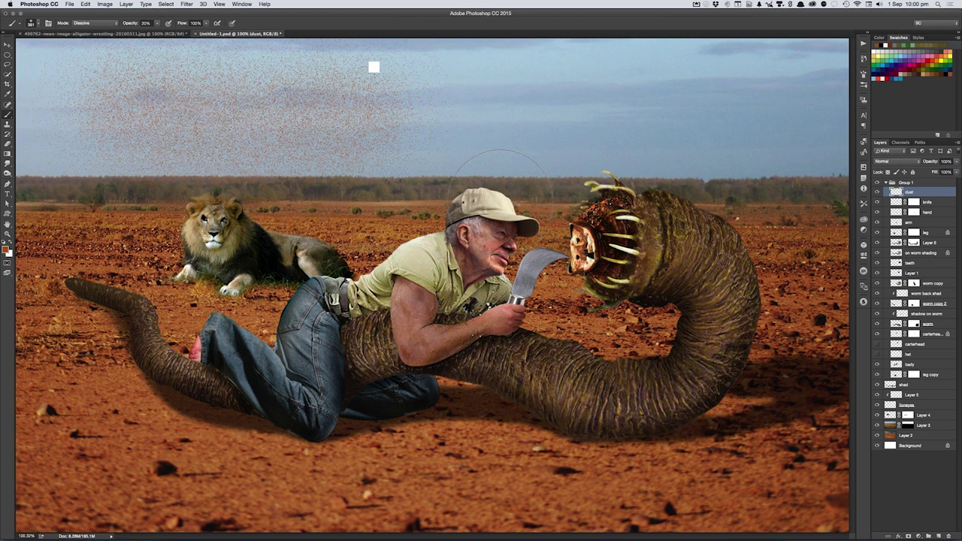
{"action": "key", "text": "ctrl+z"}
{"action": "key", "text": "ctrl+z"}
- Paint faint dust speckles along the worm's base and over its tail
{"action": "mouse_move", "coordinate": [752, 353]}
{"action": "left_mouse_down"}
{"action": "mouse_move", "coordinate": [730, 418]}
{"action": "mouse_move", "coordinate": [731, 350]}
{"action": "mouse_move", "coordinate": [726, 359]}
{"action": "mouse_move", "coordinate": [747, 404]}
{"action": "mouse_move", "coordinate": [666, 440]}
{"action": "left_mouse_up"}
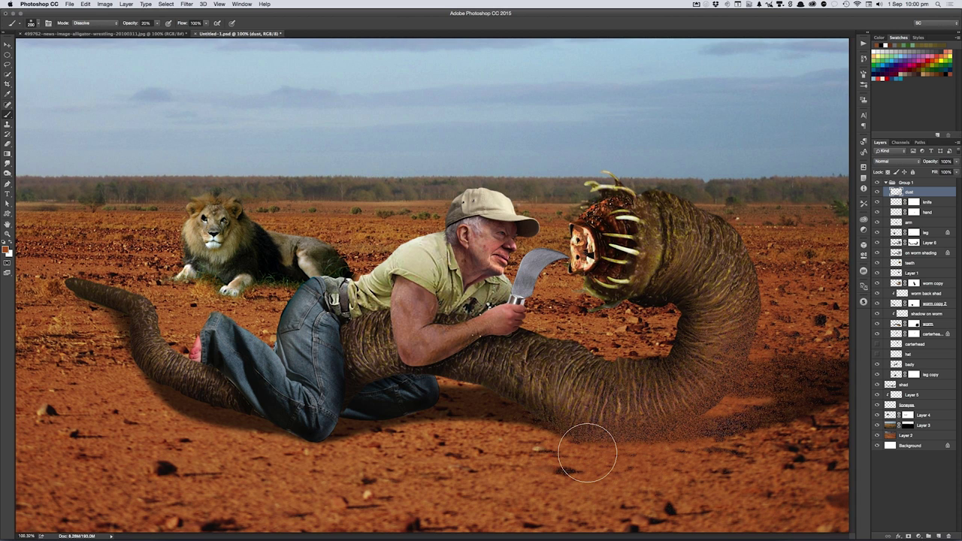
{"action": "left_click_drag", "start_coordinate": [587, 453], "coordinate": [526, 421]}
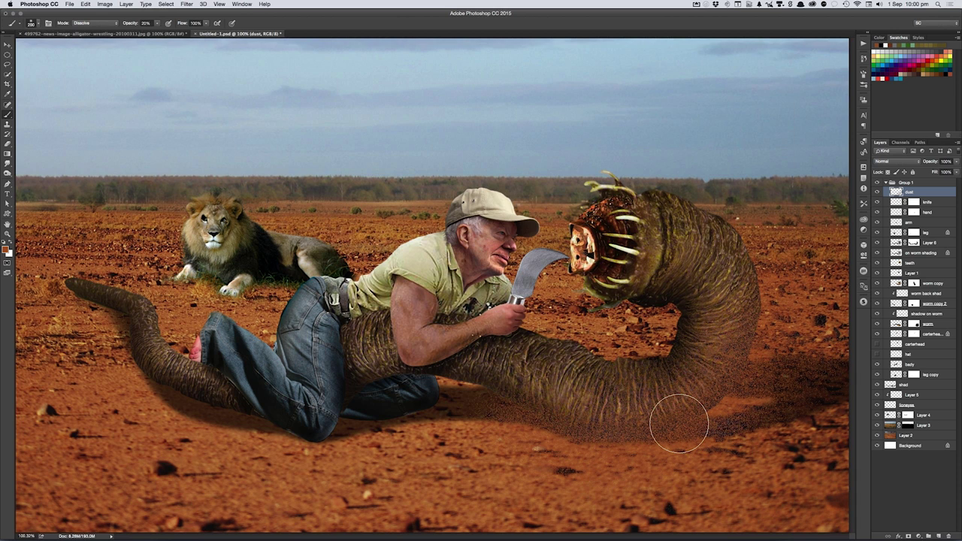
{"action": "mouse_move", "coordinate": [236, 376]}
{"action": "left_mouse_down"}
{"action": "mouse_move", "coordinate": [189, 391]}
{"action": "mouse_move", "coordinate": [203, 397]}
{"action": "mouse_move", "coordinate": [154, 373]}
{"action": "left_mouse_up"}
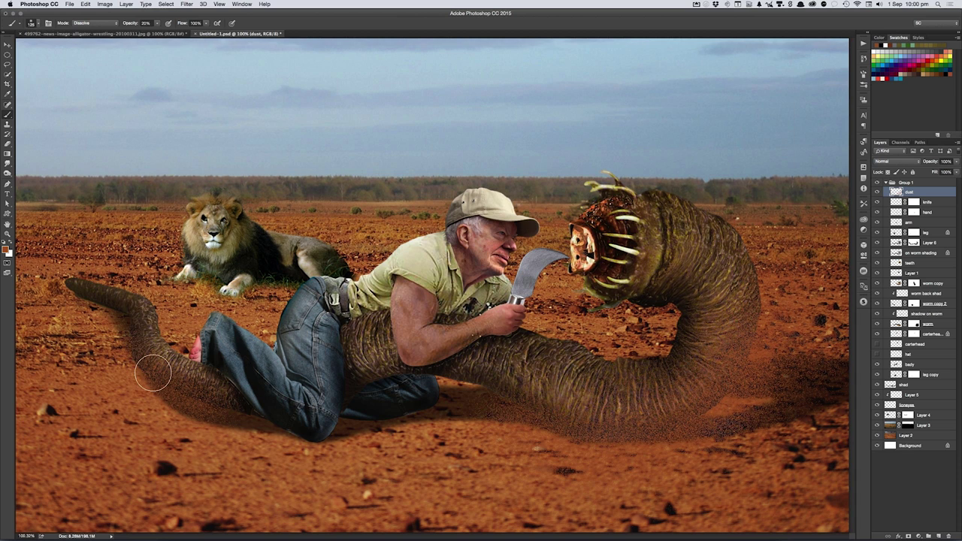
{"action": "left_click_drag", "start_coordinate": [71, 344], "coordinate": [130, 332]}
{"action": "mouse_move", "coordinate": [66, 324]}
{"action": "left_mouse_down"}
{"action": "mouse_move", "coordinate": [194, 411]}
{"action": "mouse_move", "coordinate": [218, 412]}
{"action": "left_mouse_up"}
{"action": "left_click_drag", "start_coordinate": [501, 391], "coordinate": [505, 410]}
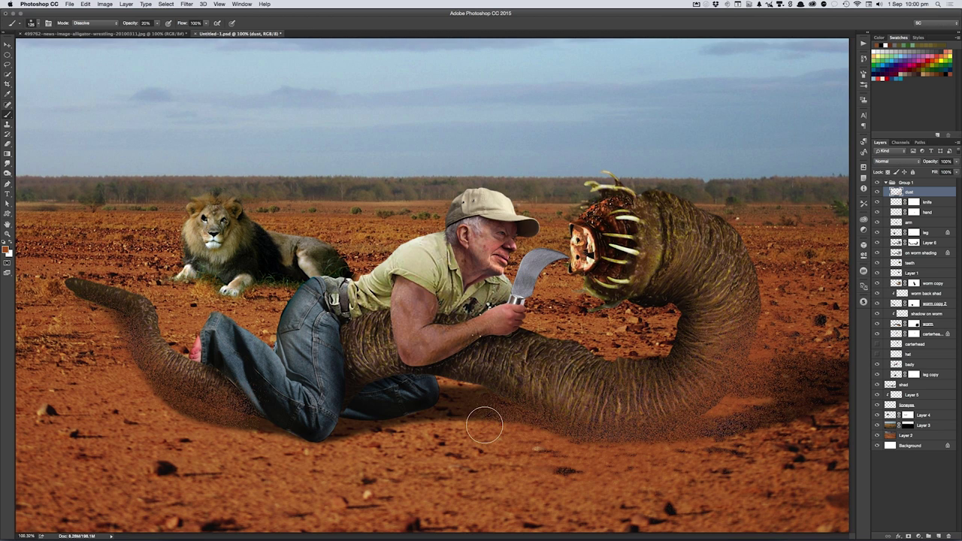
- Enlarge the brush to 150 and dab denser dust over the man's lower jeans
{"action": "key", "text": "bracketright"}
{"action": "key", "text": "bracketright"}
{"action": "key", "text": "bracketright"}
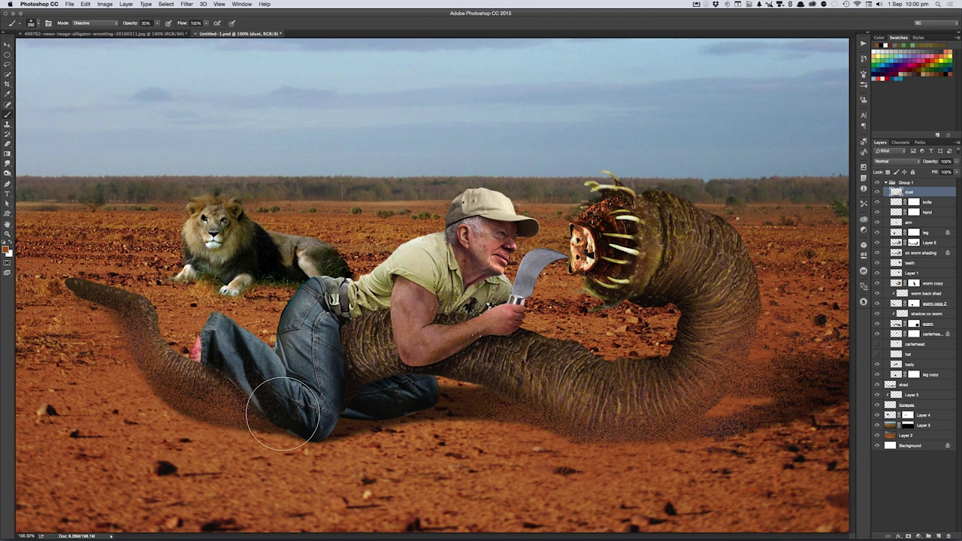
{"action": "left_click", "coordinate": [283, 413]}
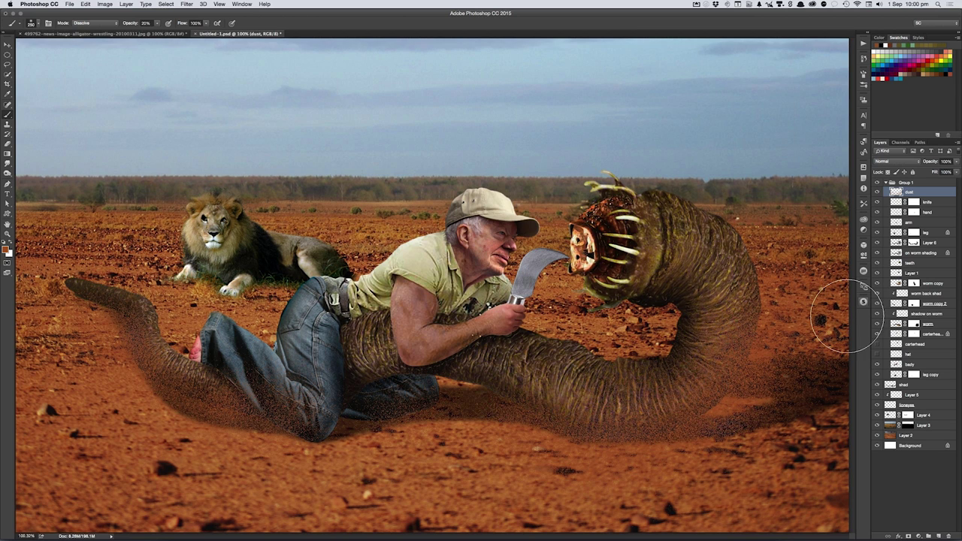
{"action": "left_click", "coordinate": [190, 5]}
{"action": "mouse_move", "coordinate": [193, 151]}
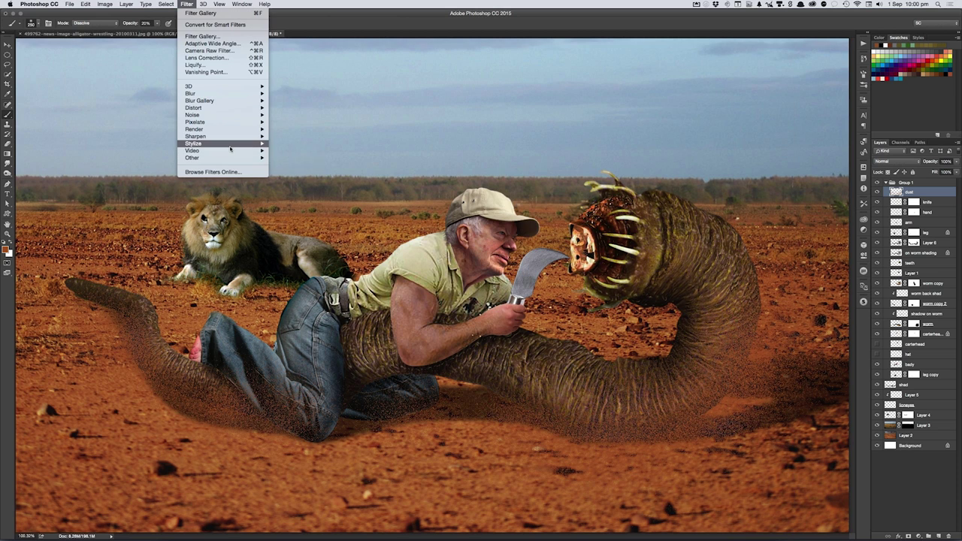
{"action": "mouse_move", "coordinate": [200, 100]}
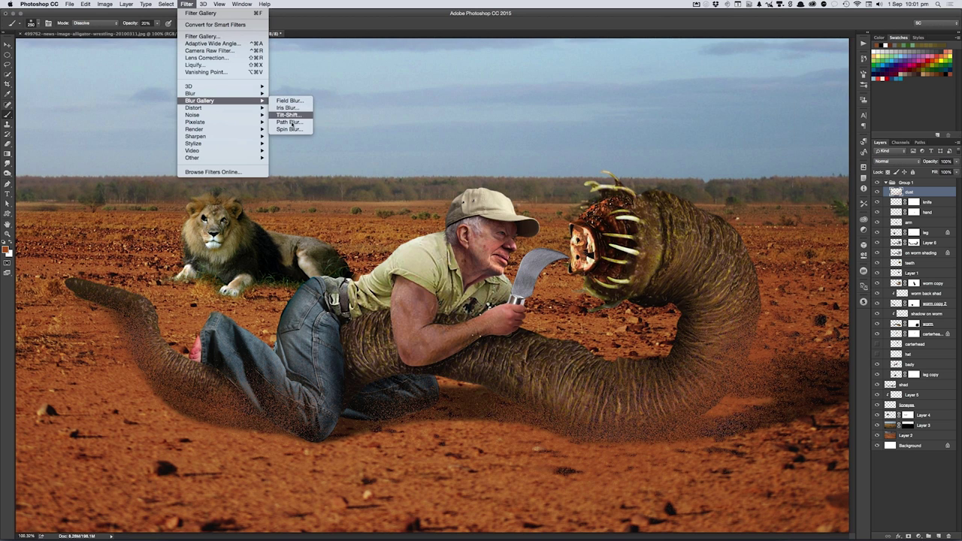
- Add a Path Blur with a curved path along the worm's lower curve and lower its speed
{"action": "left_click", "coordinate": [290, 122]}
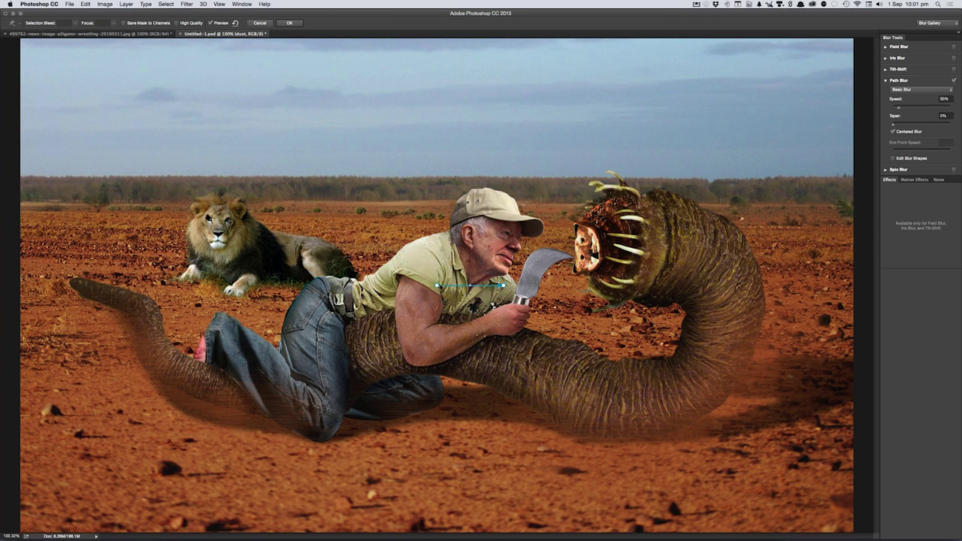
{"action": "mouse_move", "coordinate": [438, 287]}
{"action": "left_mouse_down"}
{"action": "mouse_move", "coordinate": [495, 374]}
{"action": "mouse_move", "coordinate": [607, 448]}
{"action": "left_mouse_up"}
{"action": "left_click_drag", "start_coordinate": [503, 286], "coordinate": [742, 381]}
{"action": "left_click_drag", "start_coordinate": [673, 414], "coordinate": [681, 425]}
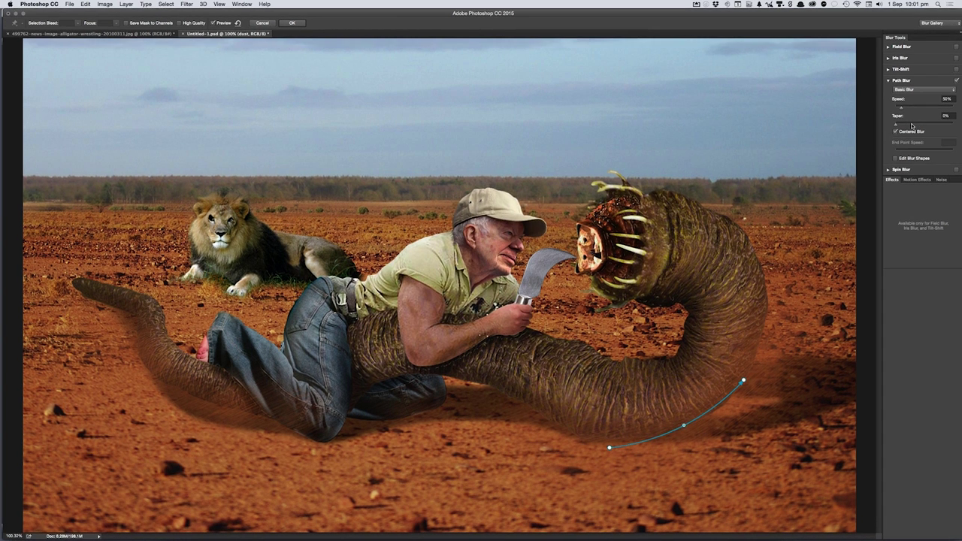
{"action": "left_click", "coordinate": [897, 109]}
{"action": "left_click_drag", "start_coordinate": [901, 113], "coordinate": [896, 111]}
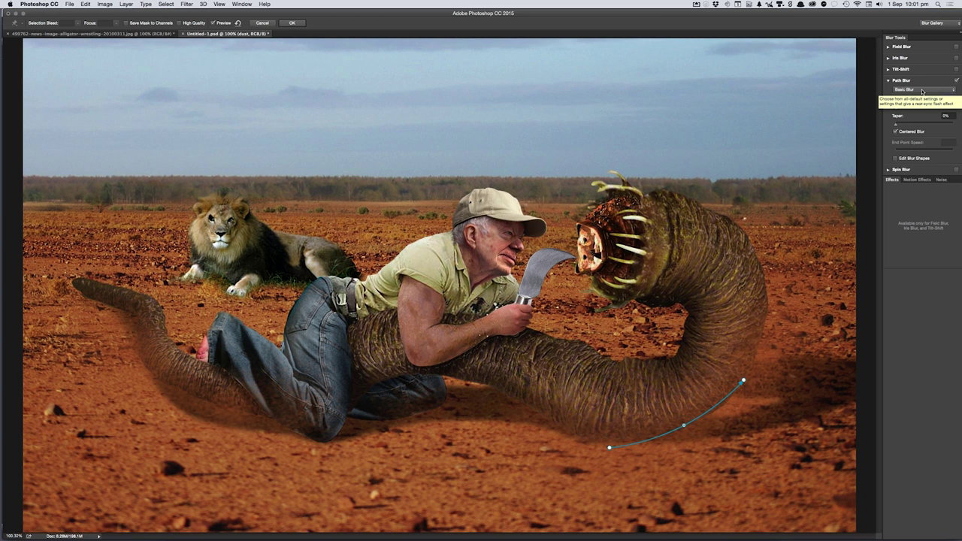
- Shape a second blur path along the tail and refine the right path by the worm's base
{"action": "left_click_drag", "start_coordinate": [239, 422], "coordinate": [204, 412]}
{"action": "left_click_drag", "start_coordinate": [144, 344], "coordinate": [125, 308]}
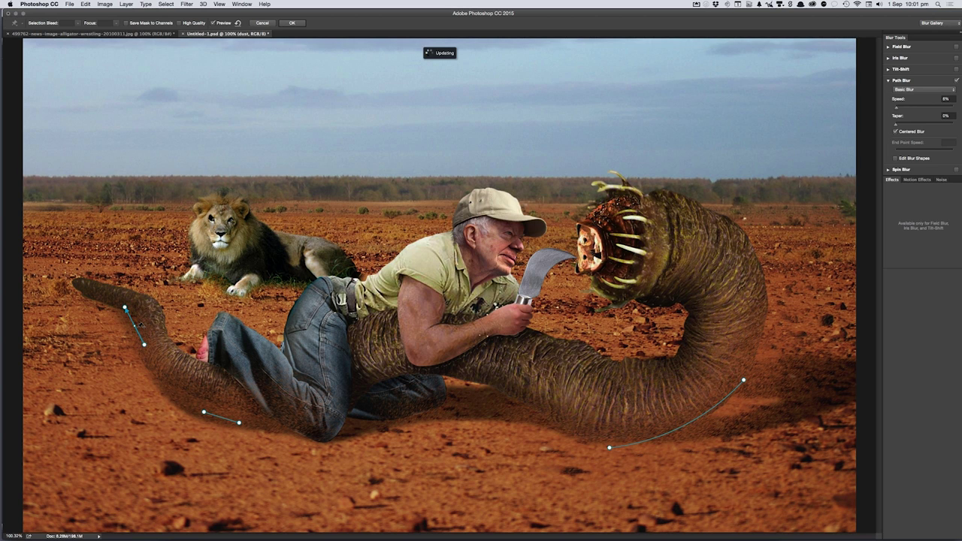
{"action": "left_click_drag", "start_coordinate": [137, 332], "coordinate": [129, 332]}
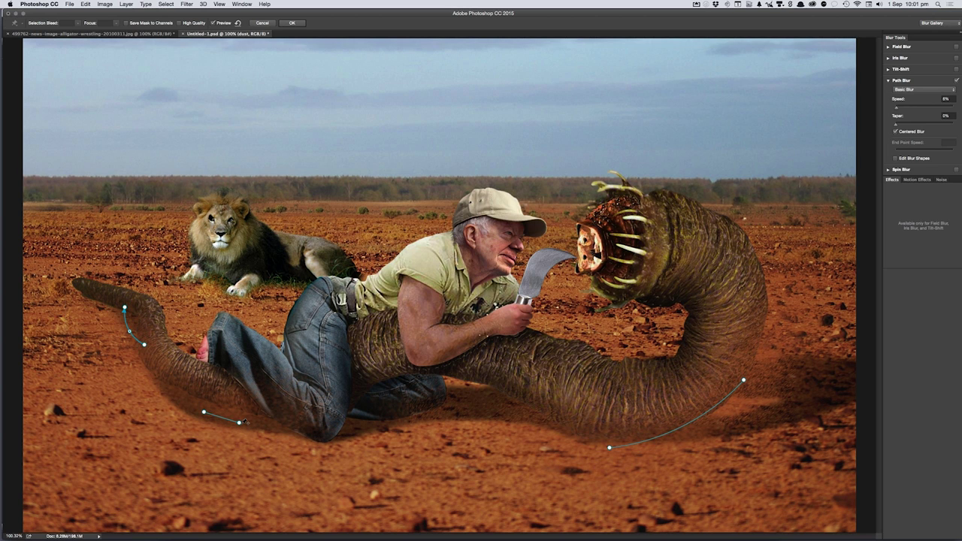
{"action": "left_click_drag", "start_coordinate": [239, 421], "coordinate": [295, 425]}
{"action": "left_click_drag", "start_coordinate": [249, 418], "coordinate": [249, 401]}
{"action": "left_click_drag", "start_coordinate": [293, 424], "coordinate": [308, 445]}
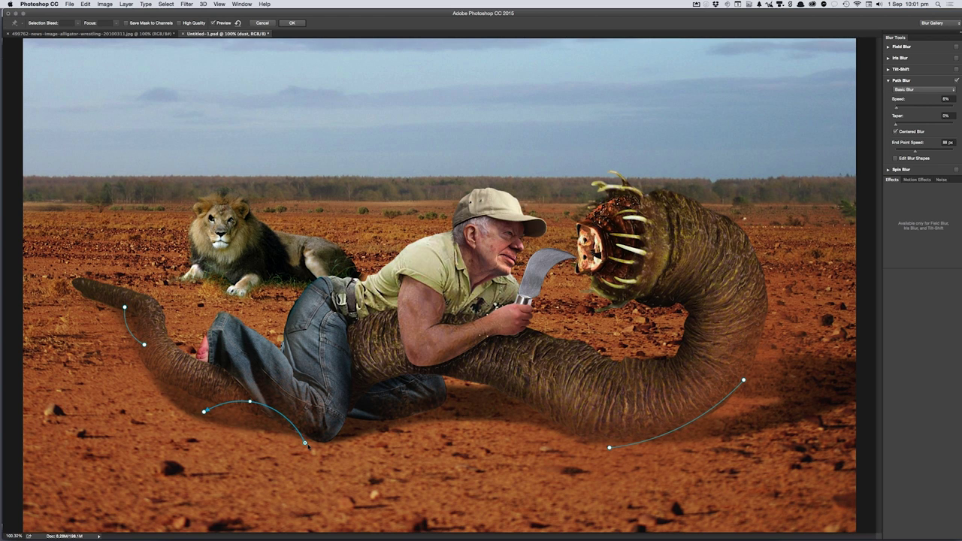
{"action": "left_click_drag", "start_coordinate": [250, 401], "coordinate": [251, 413]}
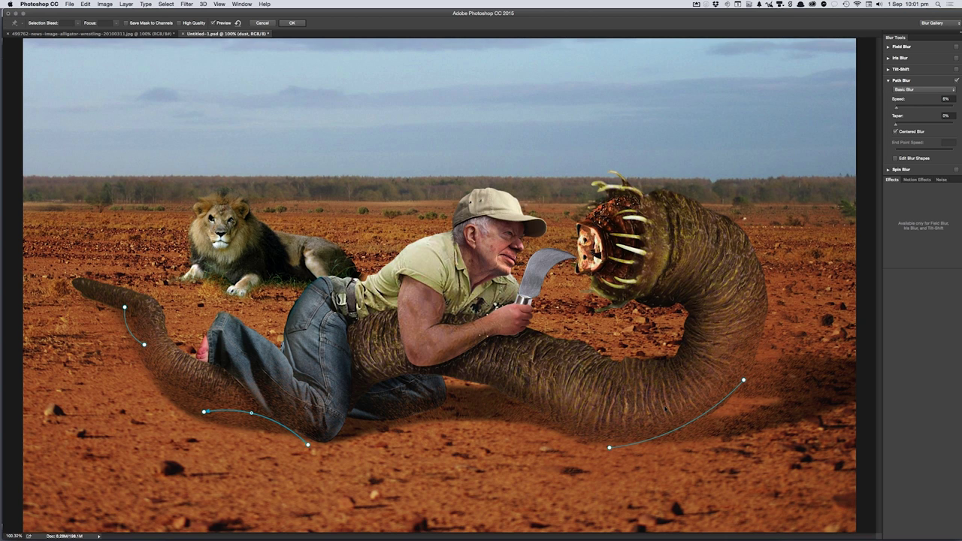
{"action": "left_click_drag", "start_coordinate": [744, 382], "coordinate": [756, 363]}
{"action": "left_click_drag", "start_coordinate": [684, 427], "coordinate": [699, 429]}
- Set blur speed 8% and taper 12%, then apply the Path Blur to the dust
{"action": "left_click", "coordinate": [946, 100]}
{"action": "type", "text": "0"}
{"action": "left_click_drag", "start_coordinate": [900, 125], "coordinate": [912, 125]}
{"action": "key", "text": "Return"}
{"action": "key", "text": "h"}
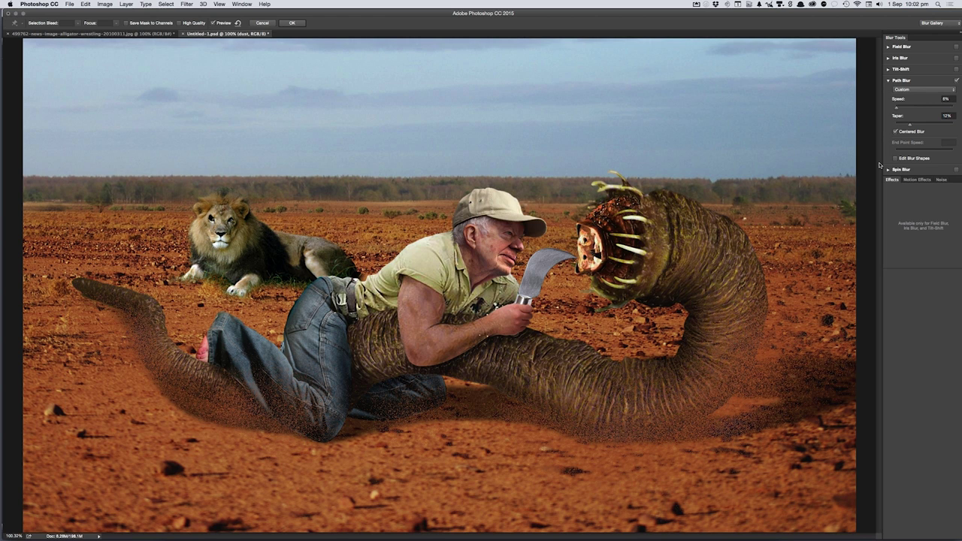
{"action": "key", "text": "Return"}
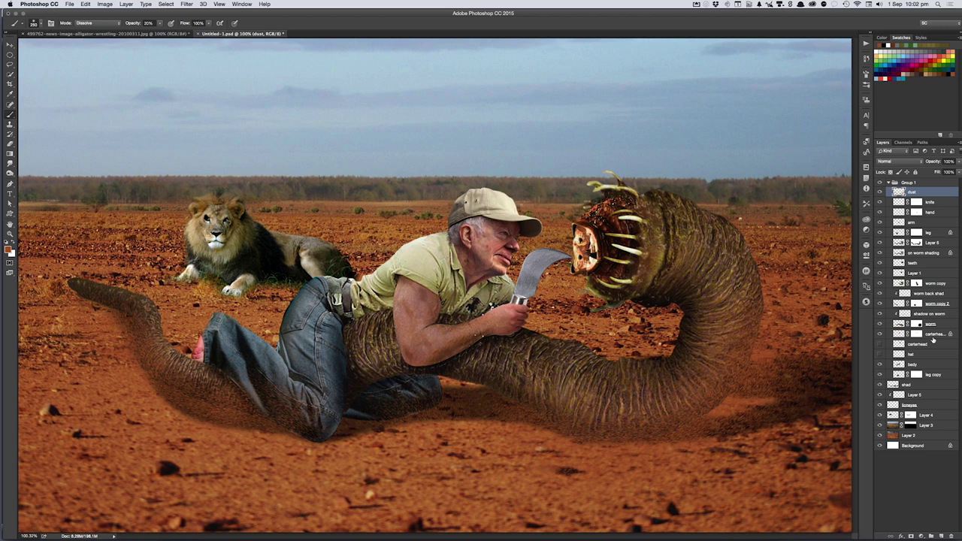
- Try and drop a lasso selection around the legs, then make worm copy 2 the active layer
{"action": "key", "text": "m"}
{"action": "key", "text": "l"}
{"action": "mouse_move", "coordinate": [314, 365]}
{"action": "left_mouse_down"}
{"action": "mouse_move", "coordinate": [106, 193]}
{"action": "mouse_move", "coordinate": [144, 184]}
{"action": "left_mouse_up"}
{"action": "key", "text": "ctrl+d"}
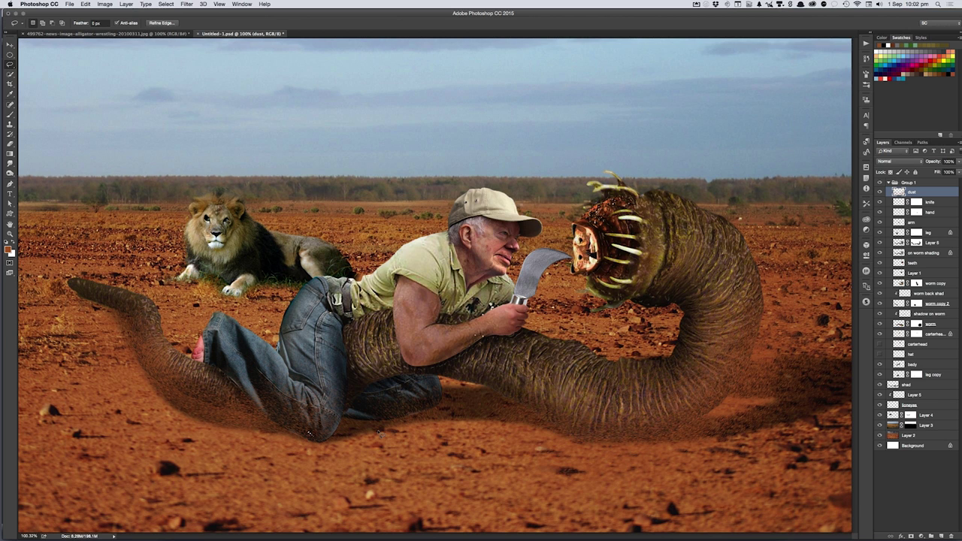
{"action": "key", "text": "v"}
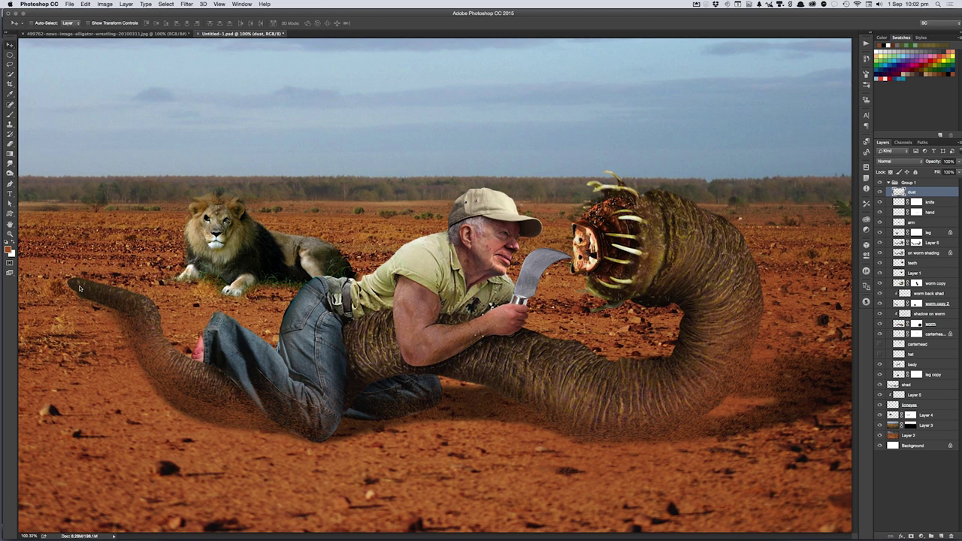
{"action": "right_click", "coordinate": [79, 288]}
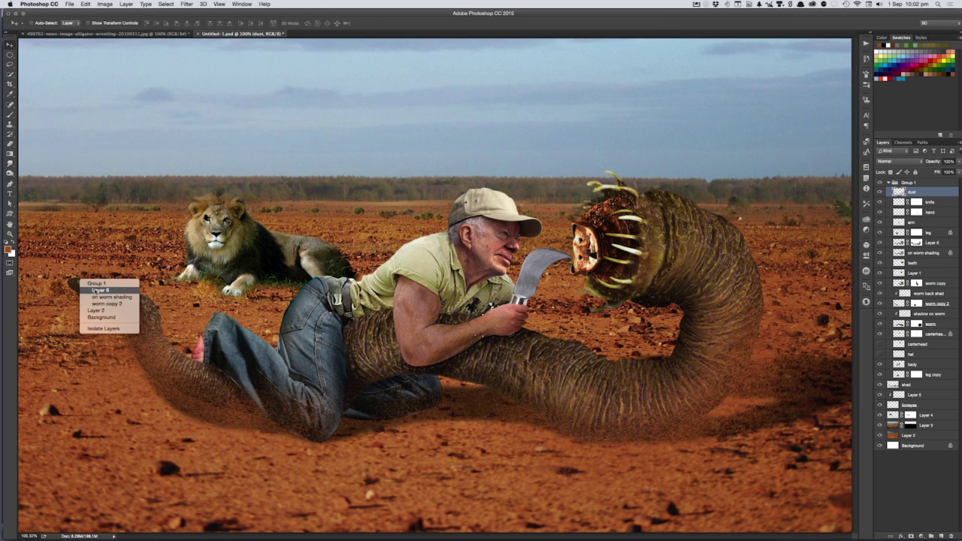
{"action": "left_click", "coordinate": [40, 362]}
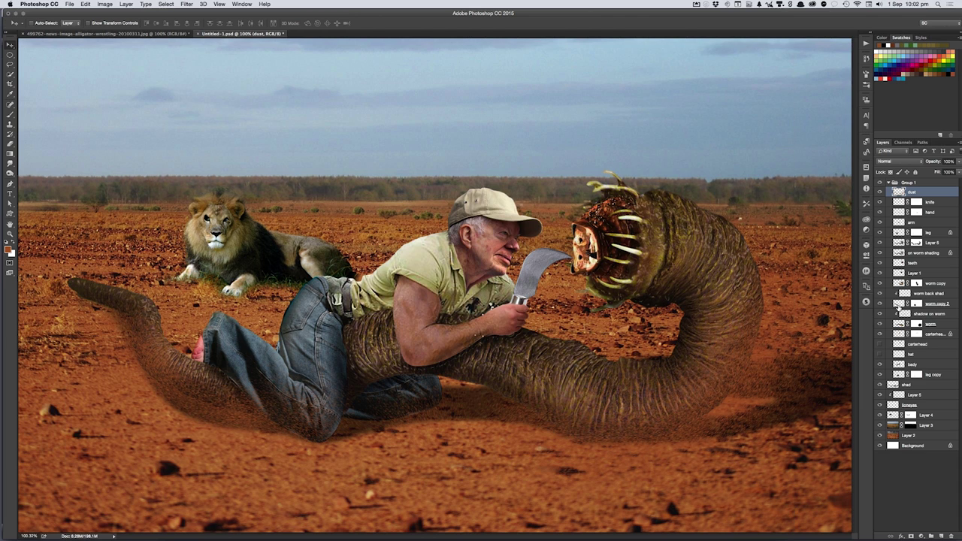
{"action": "left_click", "coordinate": [899, 305]}
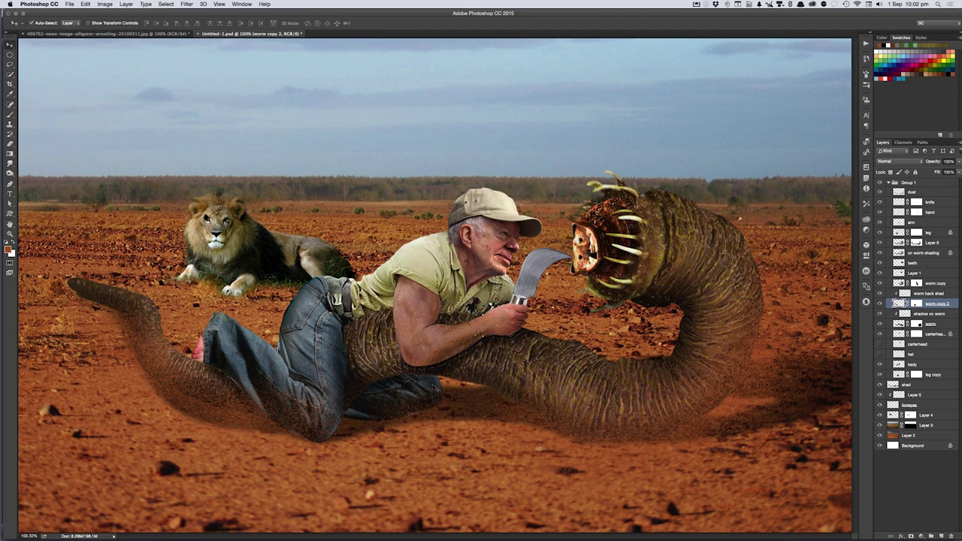
- Puppet Warp the worm layer, pinning the tail and bending its tip upward, then commit
{"action": "key", "text": "ctrl+alt+shift+p"}
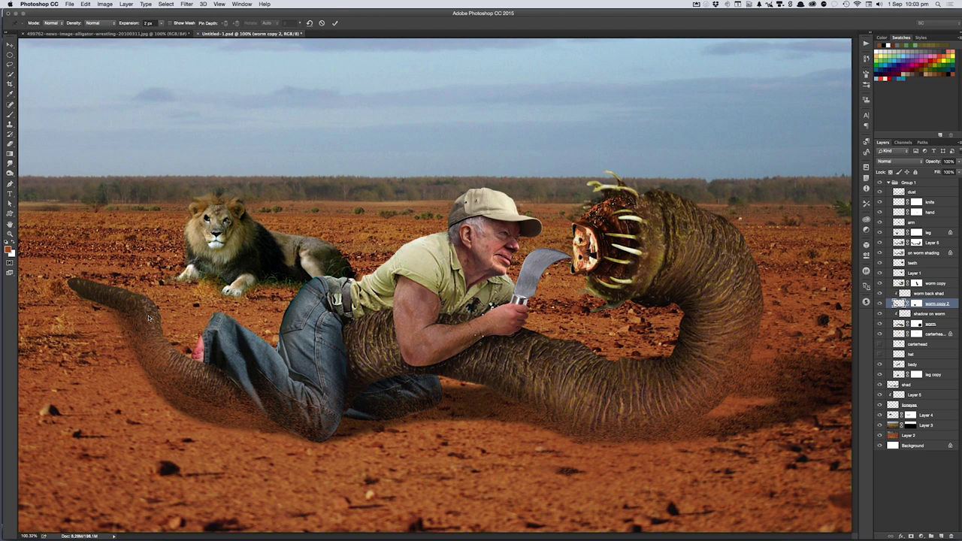
{"action": "left_click", "coordinate": [174, 372]}
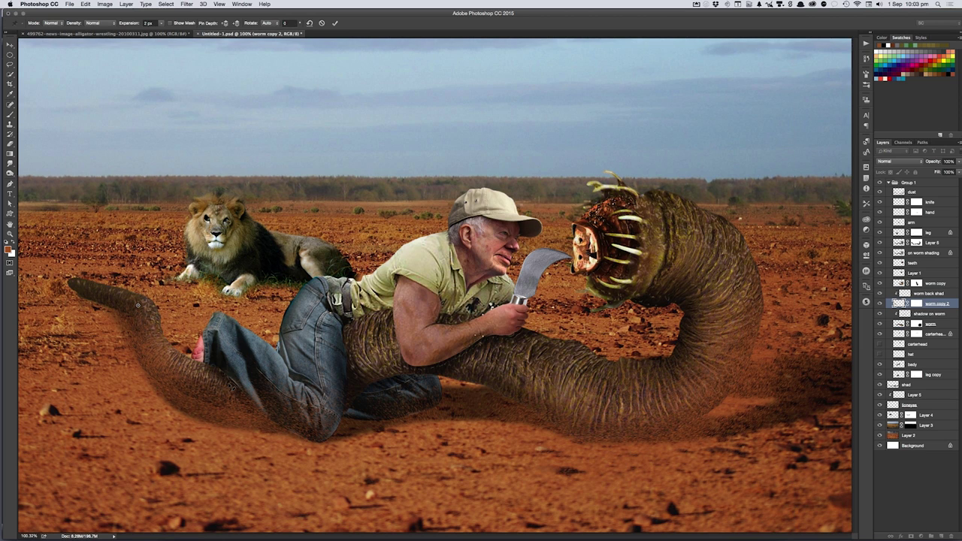
{"action": "left_click", "coordinate": [78, 282]}
{"action": "left_click_drag", "start_coordinate": [77, 282], "coordinate": [118, 262]}
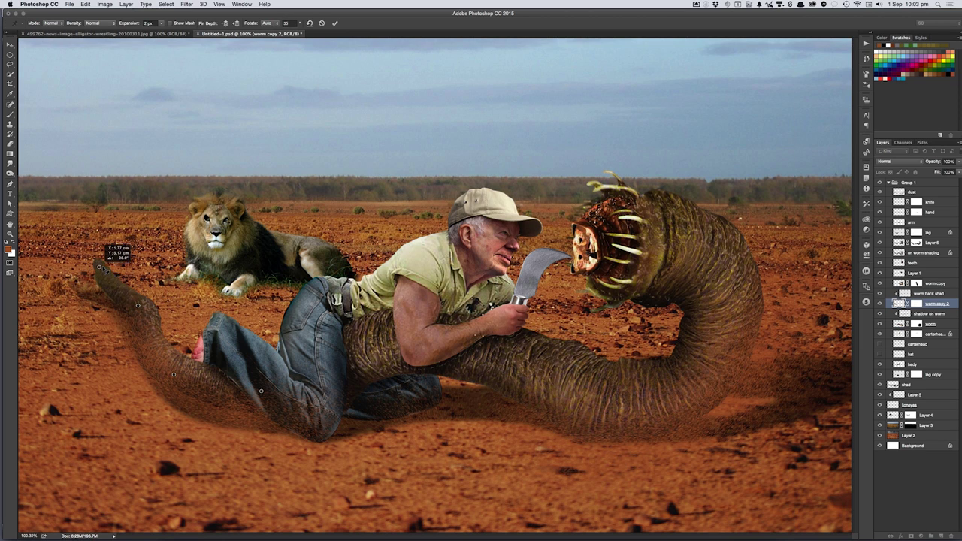
{"action": "left_click", "coordinate": [140, 300]}
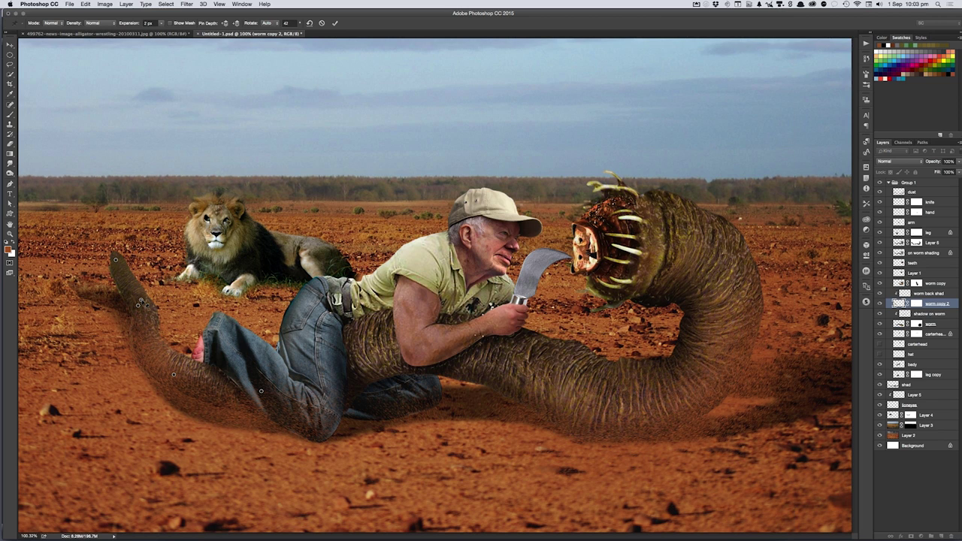
{"action": "left_click_drag", "start_coordinate": [141, 301], "coordinate": [137, 305]}
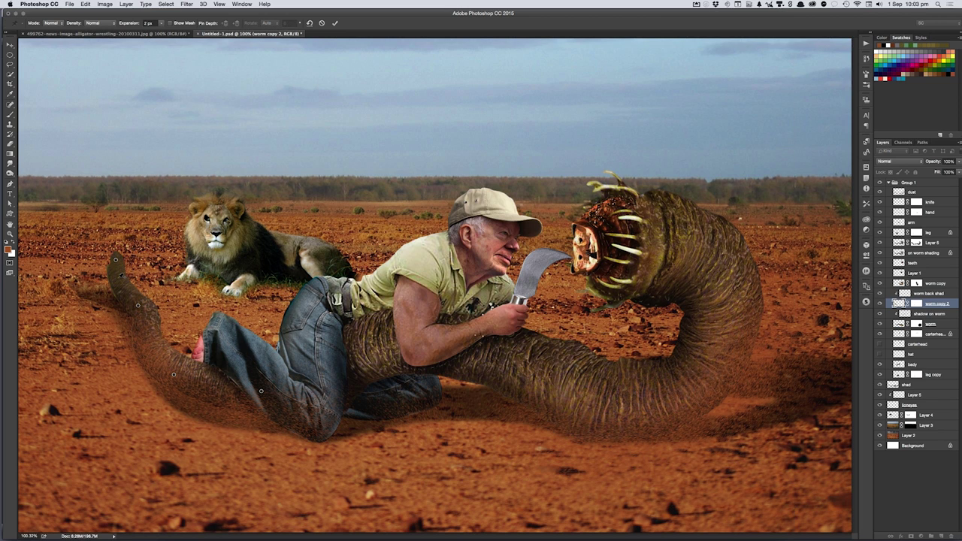
{"action": "left_click_drag", "start_coordinate": [116, 261], "coordinate": [100, 262]}
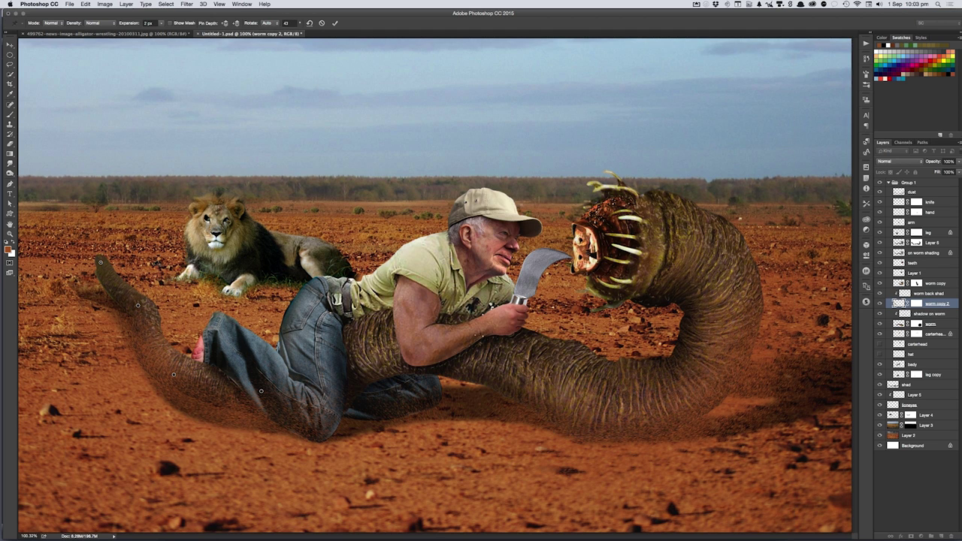
{"action": "key", "text": "Return"}
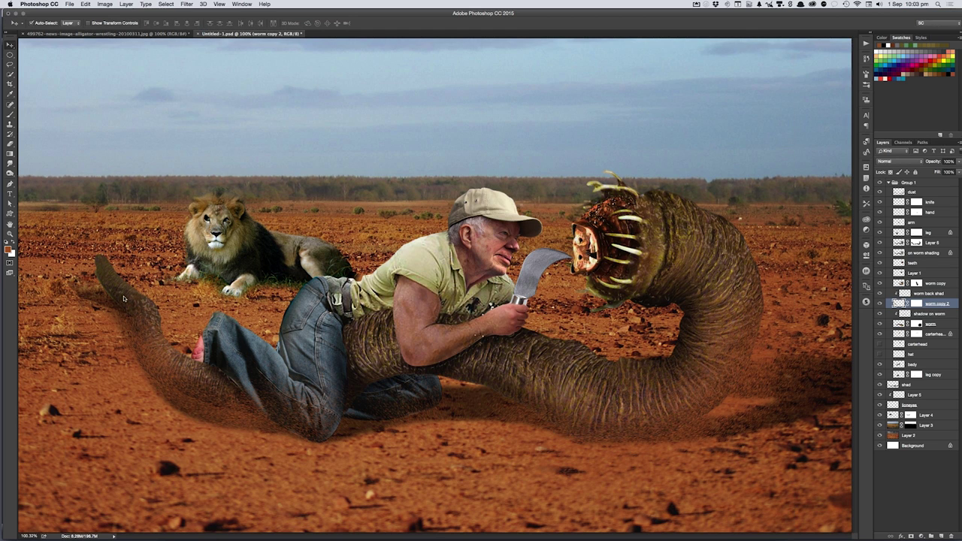
- Smudge the shadow on the shad layer beside the raised tail tip into shape
{"action": "right_click", "coordinate": [123, 293]}
{"action": "left_click", "coordinate": [135, 308]}
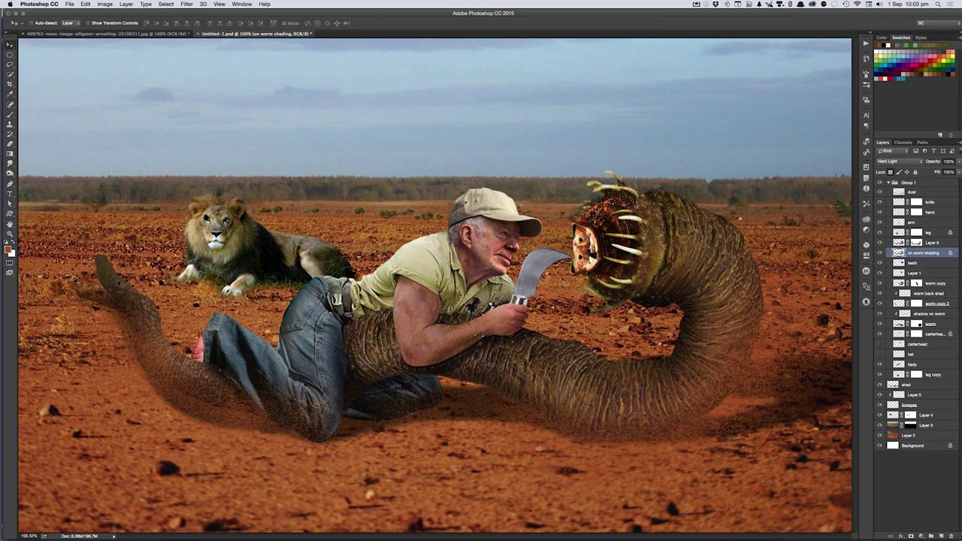
{"action": "key", "text": "r"}
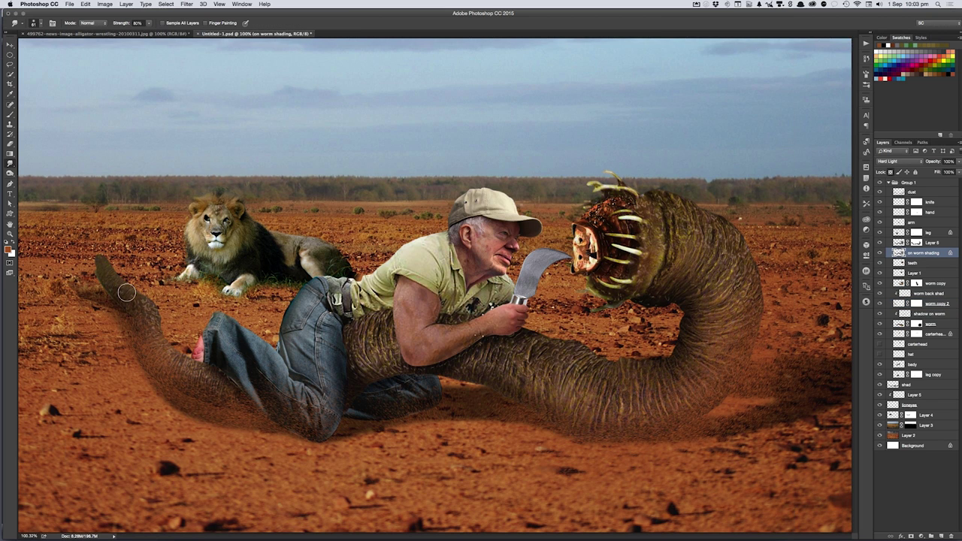
{"action": "right_click", "coordinate": [111, 294]}
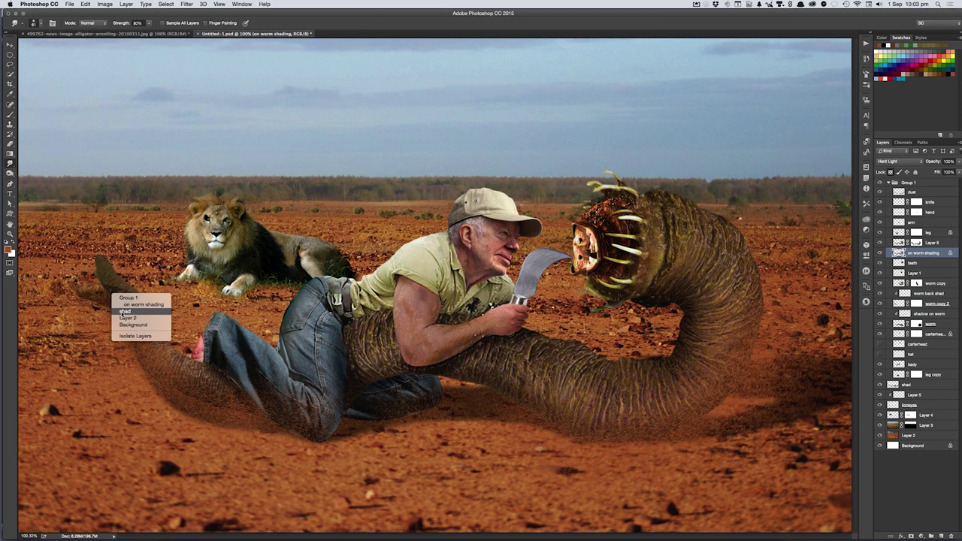
{"action": "left_click", "coordinate": [122, 312]}
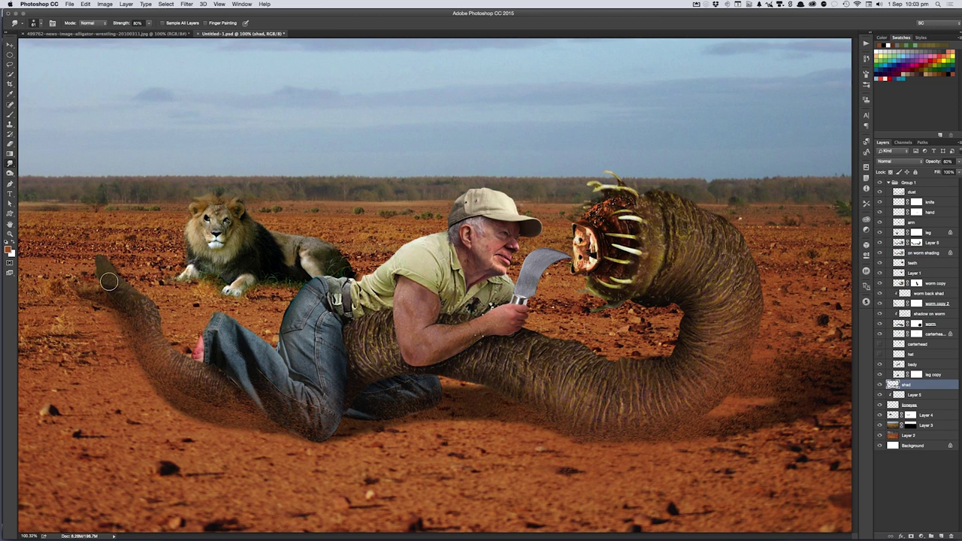
{"action": "left_click_drag", "start_coordinate": [107, 286], "coordinate": [121, 295]}
- Switch to Layer 6 with the Eraser, then back to on worm shading with Smudge
{"action": "right_click", "coordinate": [113, 289]}
{"action": "left_click", "coordinate": [128, 294]}
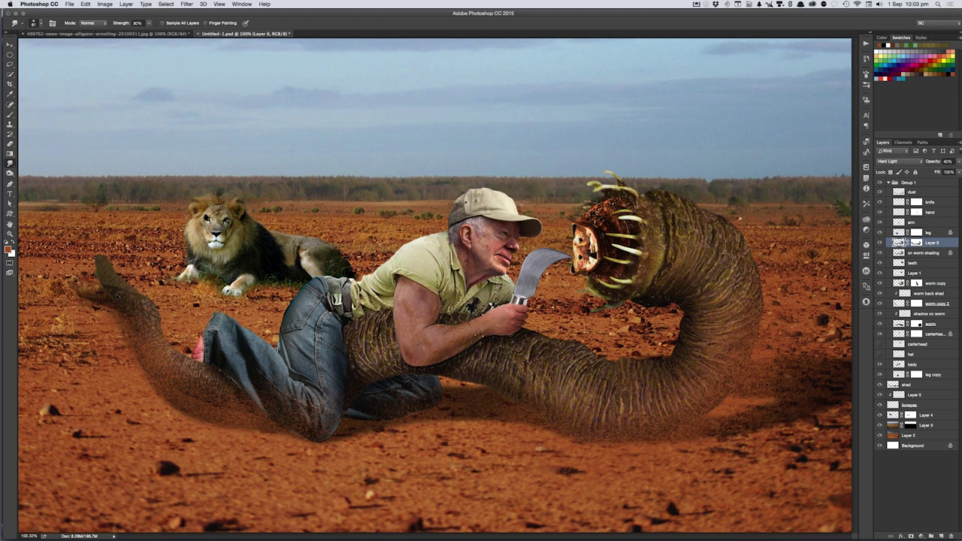
{"action": "key", "text": "e"}
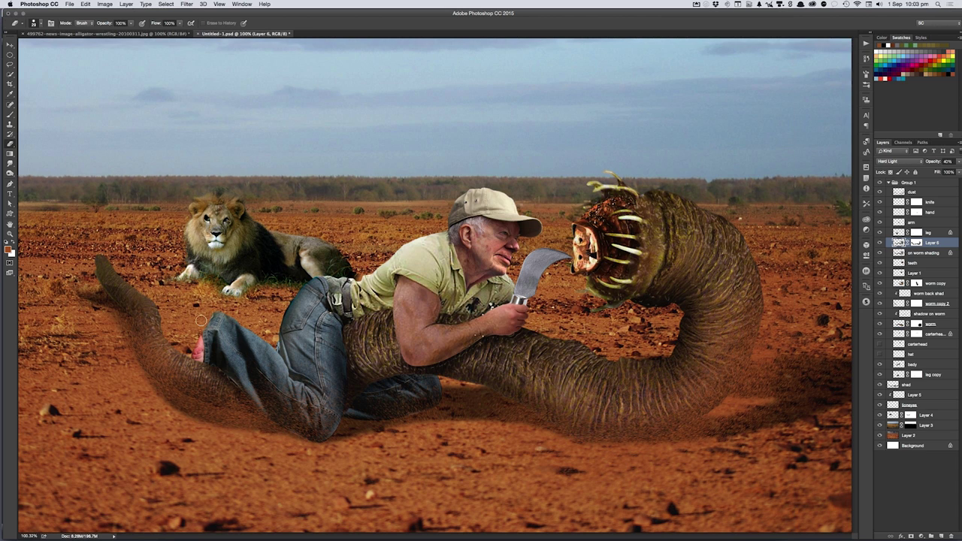
{"action": "right_click", "coordinate": [110, 289]}
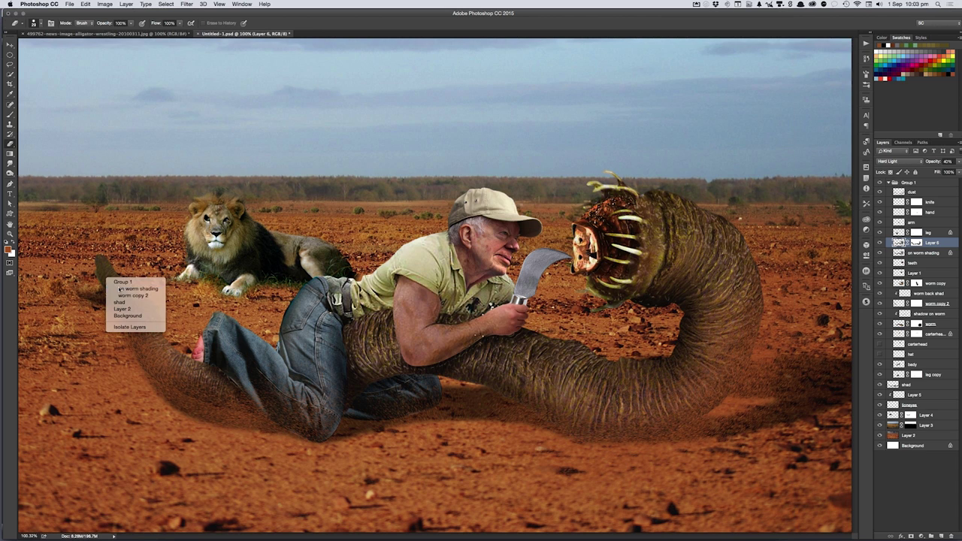
{"action": "left_click", "coordinate": [118, 289]}
{"action": "key", "text": "r"}
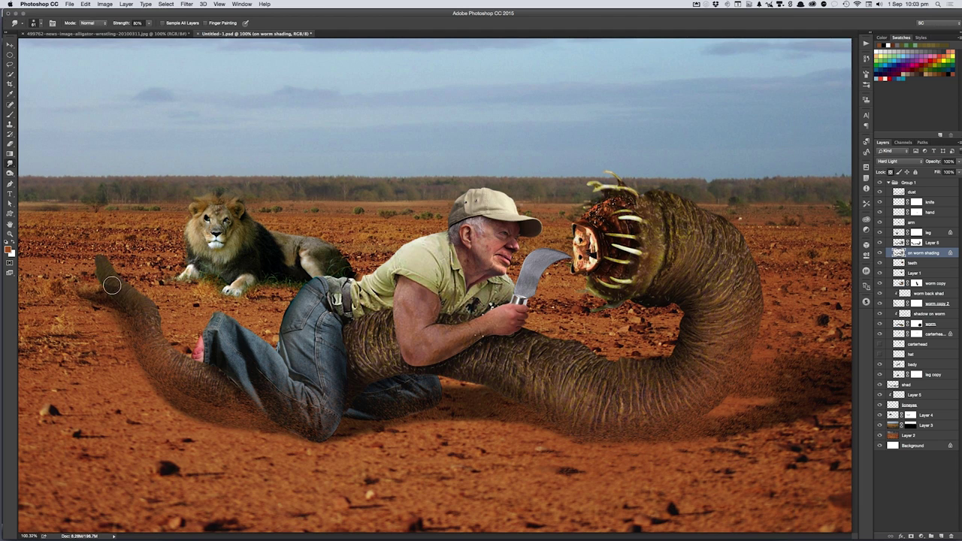
- Smudge along the worm tail's edge and toggle the shad layer to compare the shadow
{"action": "left_click_drag", "start_coordinate": [115, 282], "coordinate": [142, 303]}
{"action": "right_click", "coordinate": [112, 296]}
{"action": "left_click", "coordinate": [120, 302]}
{"action": "right_click", "coordinate": [118, 295]}
{"action": "left_click", "coordinate": [132, 304]}
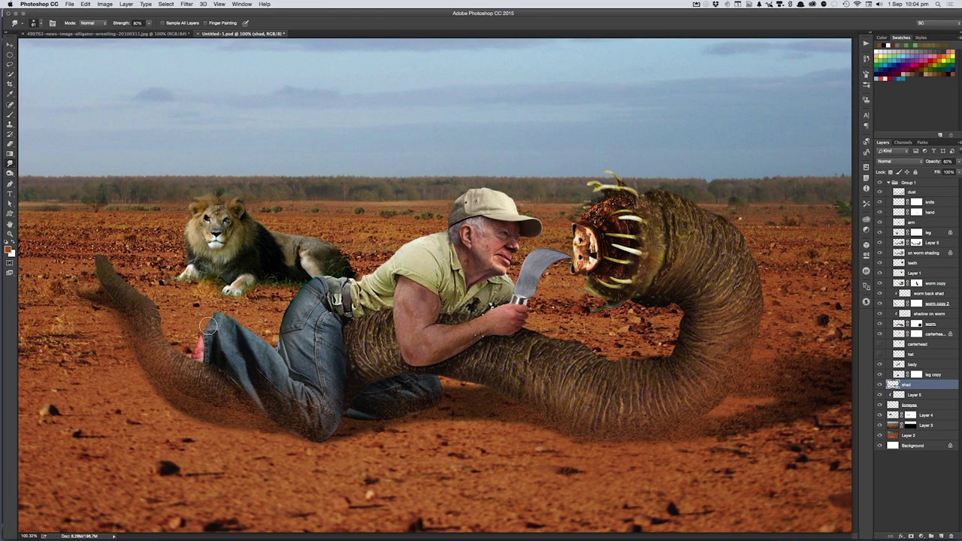
{"action": "left_click", "coordinate": [881, 385]}
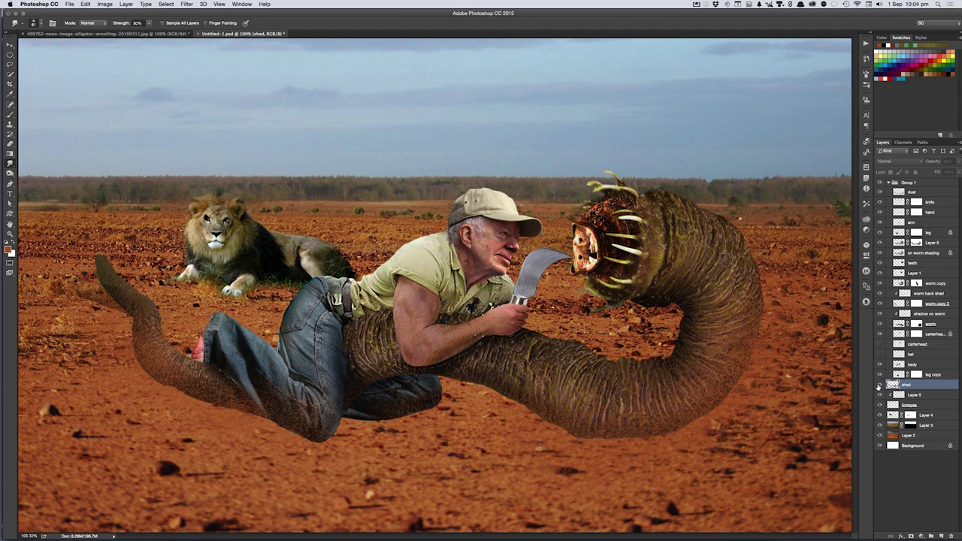
- Nudge the worm copy 2 tail into place and compare with on worm shading toggled
{"action": "right_click", "coordinate": [119, 290]}
{"action": "left_click", "coordinate": [125, 297]}
{"action": "left_click_drag", "start_coordinate": [125, 297], "coordinate": [119, 292]}
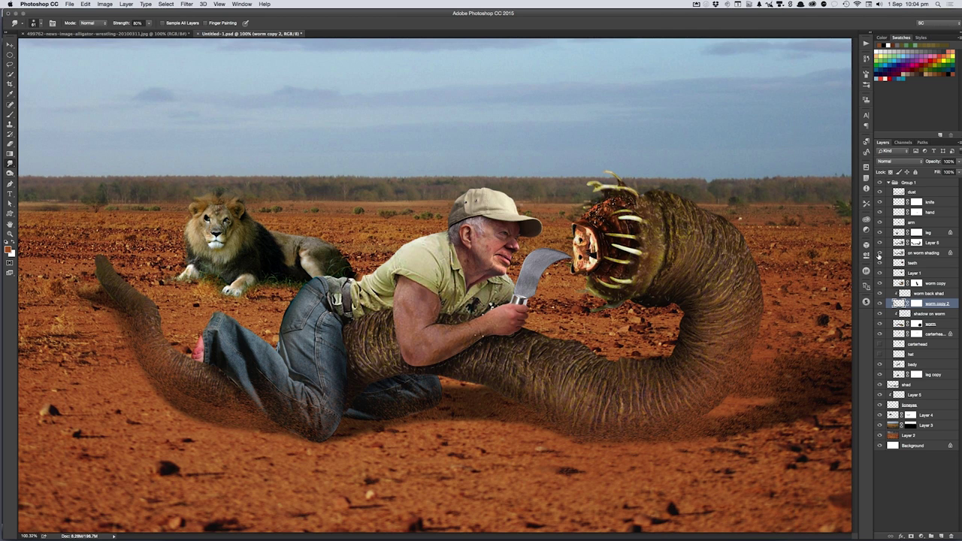
{"action": "left_click", "coordinate": [880, 254]}
{"action": "left_click", "coordinate": [898, 254]}
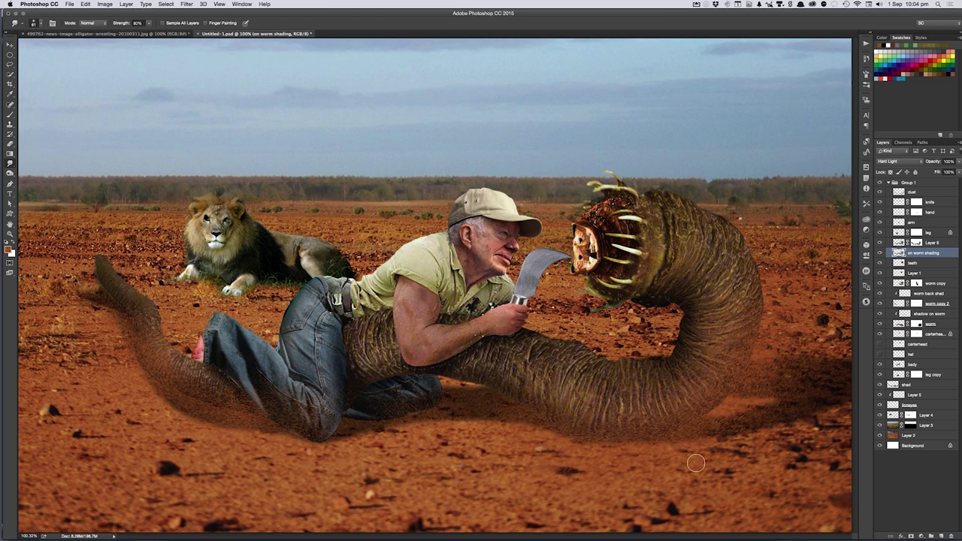
{"action": "key", "text": "v"}
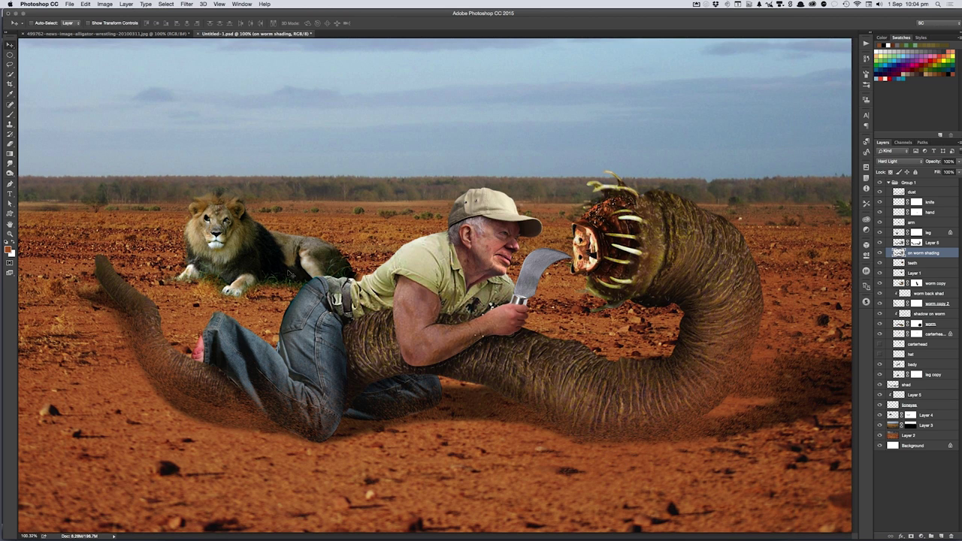
{"action": "left_click", "coordinate": [234, 252]}
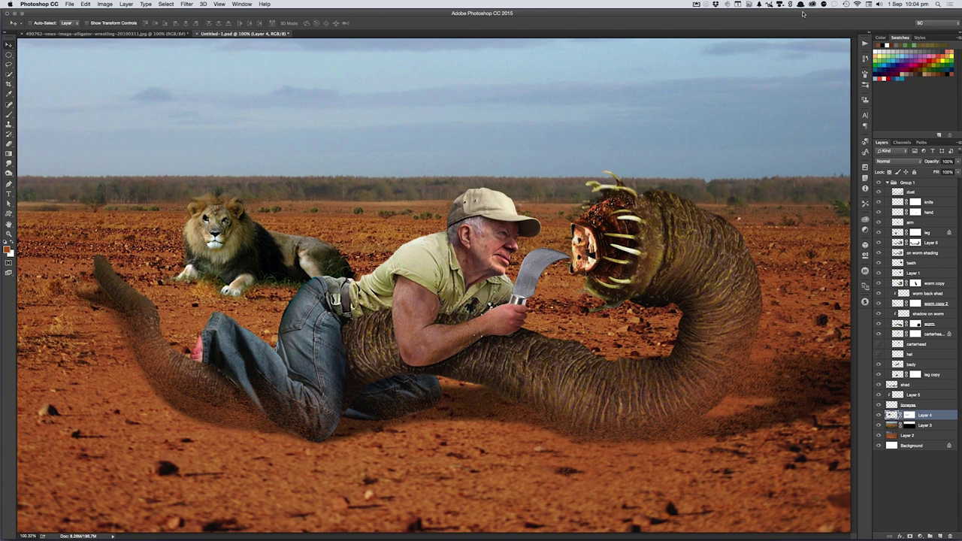
- Try a blur on the lion, then cancel it without applying
{"action": "left_click", "coordinate": [956, 142]}
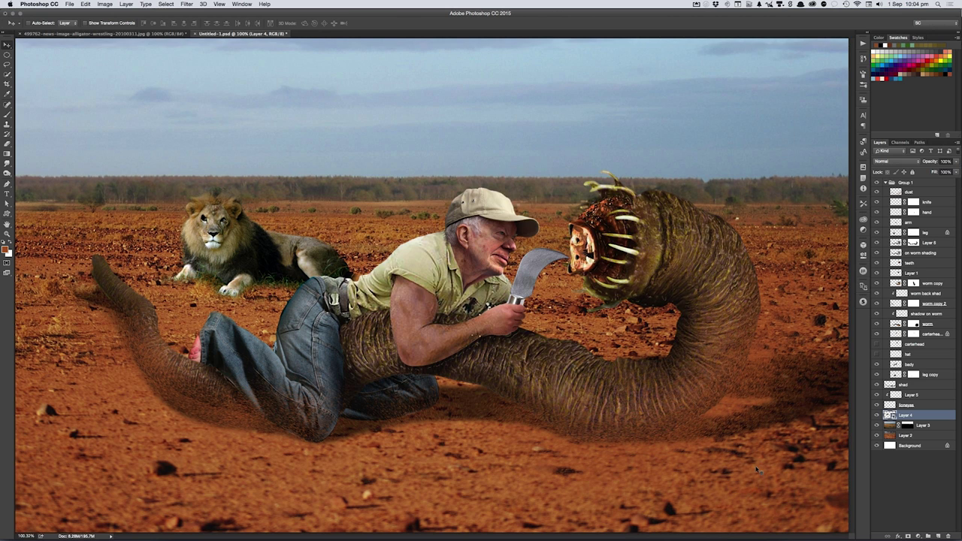
{"action": "key", "text": "ctrl+alt+f"}
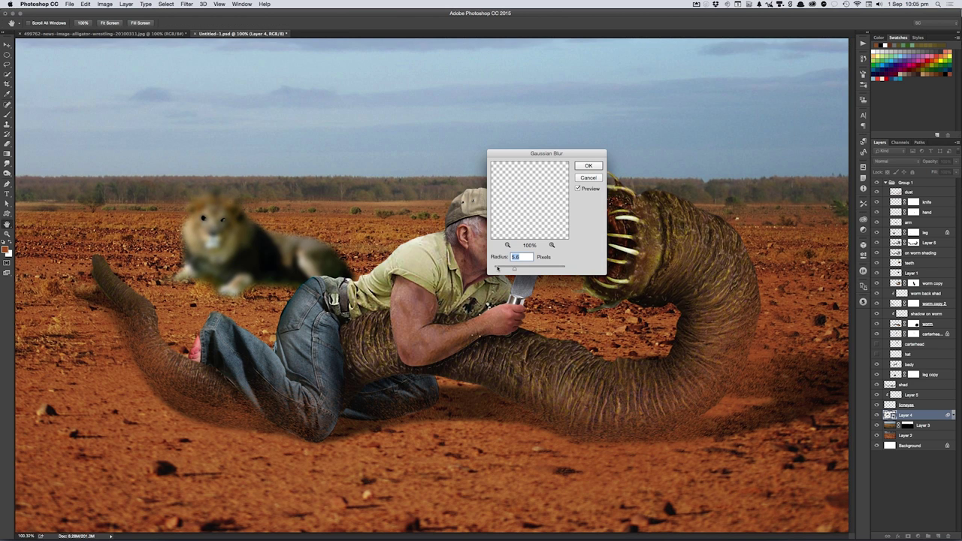
{"action": "left_click_drag", "start_coordinate": [497, 270], "coordinate": [497, 271]}
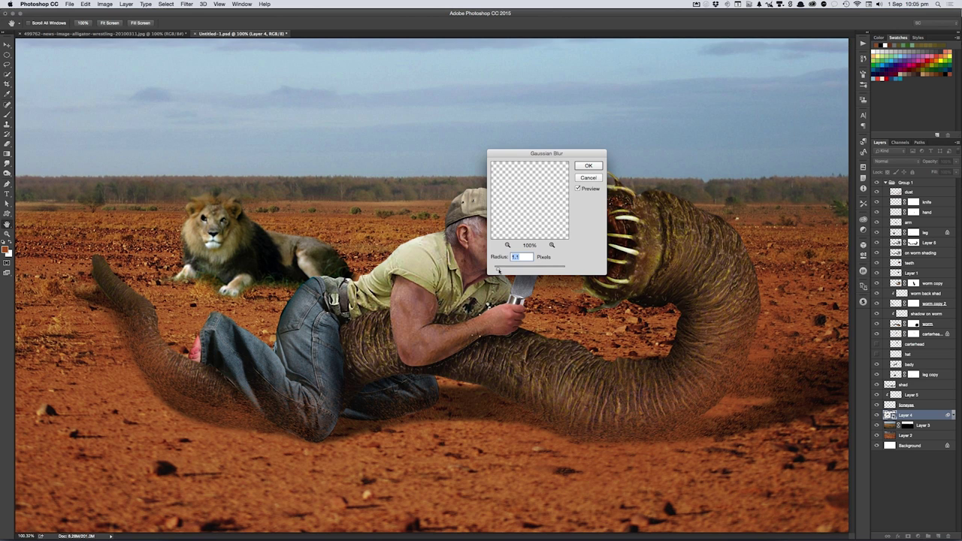
{"action": "left_click", "coordinate": [589, 177]}
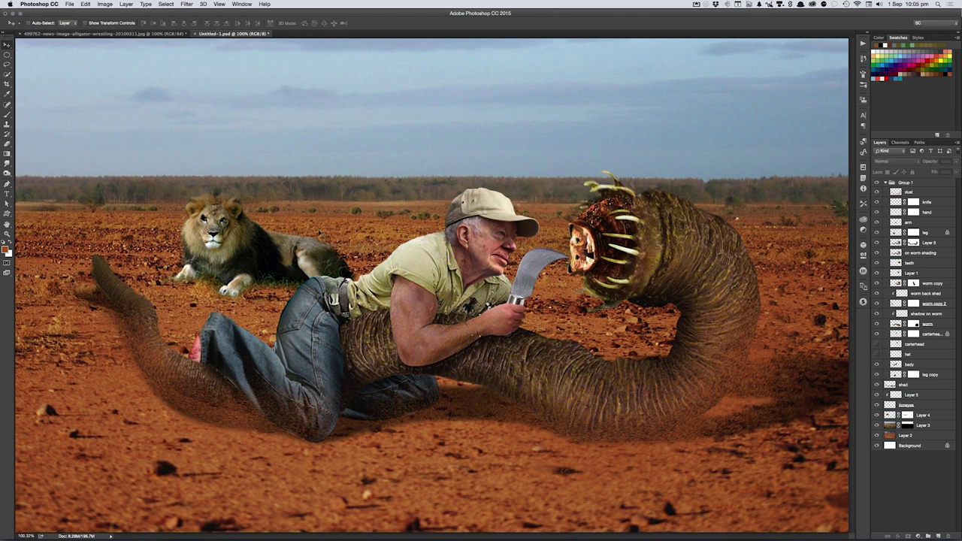
- Merge Layer 4, lionseye and Layer 5 into a single lion layer
{"action": "right_click", "coordinate": [261, 246]}
{"action": "left_click", "coordinate": [284, 246]}
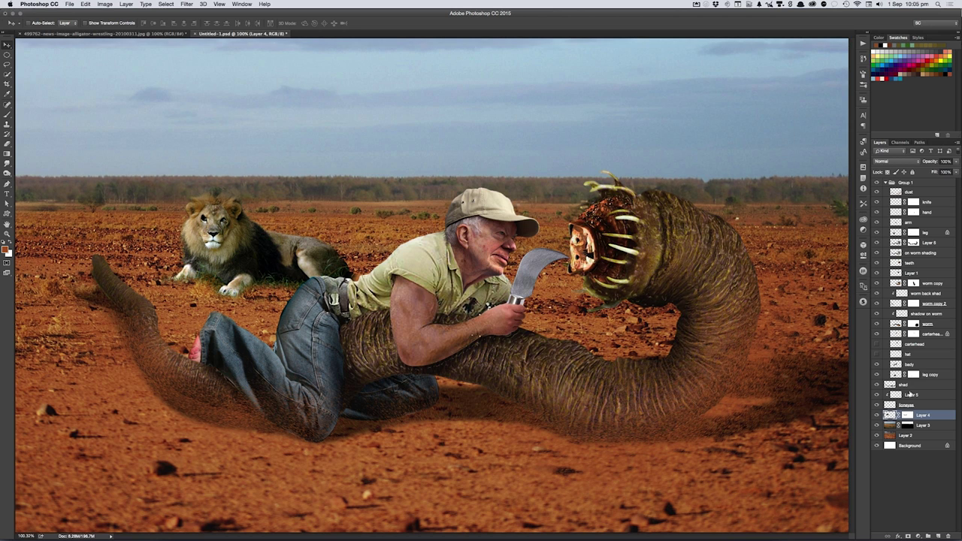
{"action": "left_click", "coordinate": [911, 405], "text": "shift"}
{"action": "left_click", "coordinate": [924, 396], "text": "shift"}
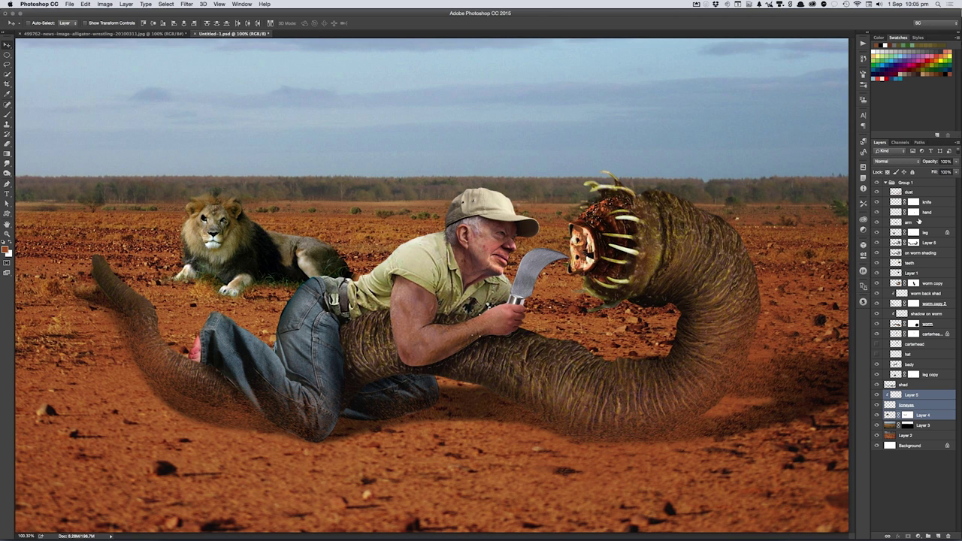
{"action": "left_click", "coordinate": [958, 142]}
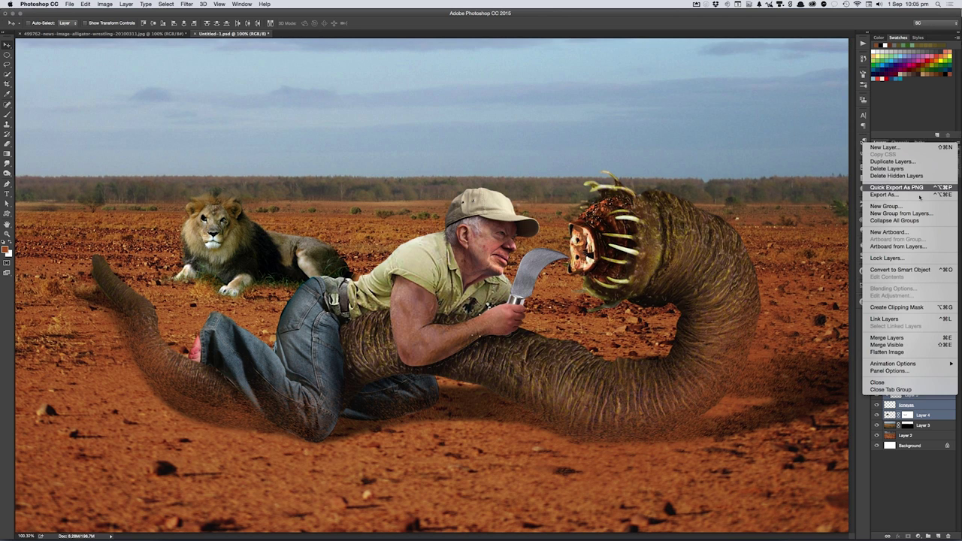
{"action": "left_click", "coordinate": [910, 270]}
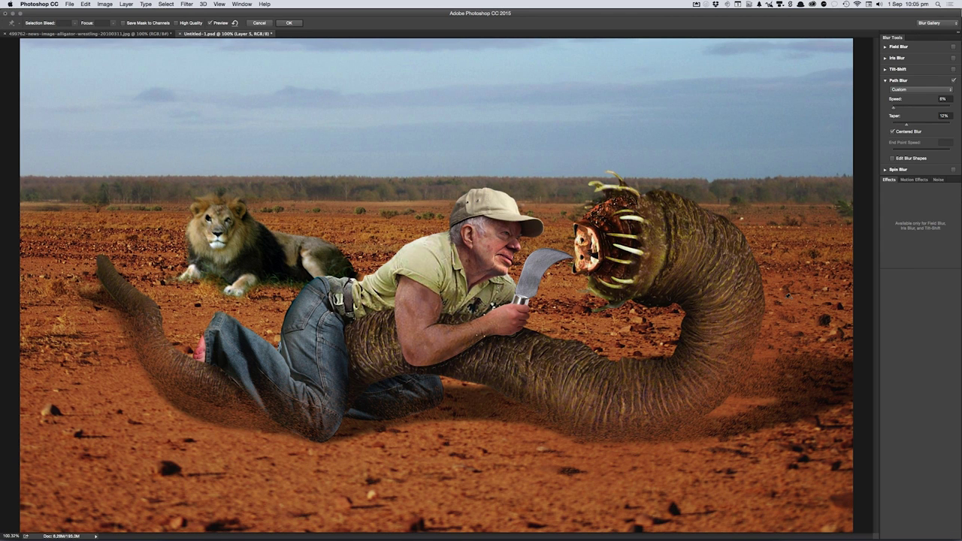
- Apply a 1.1-pixel Gaussian Blur to the merged lion Layer 5
{"action": "key", "text": "Escape"}
{"action": "key", "text": "ctrl+alt+g"}
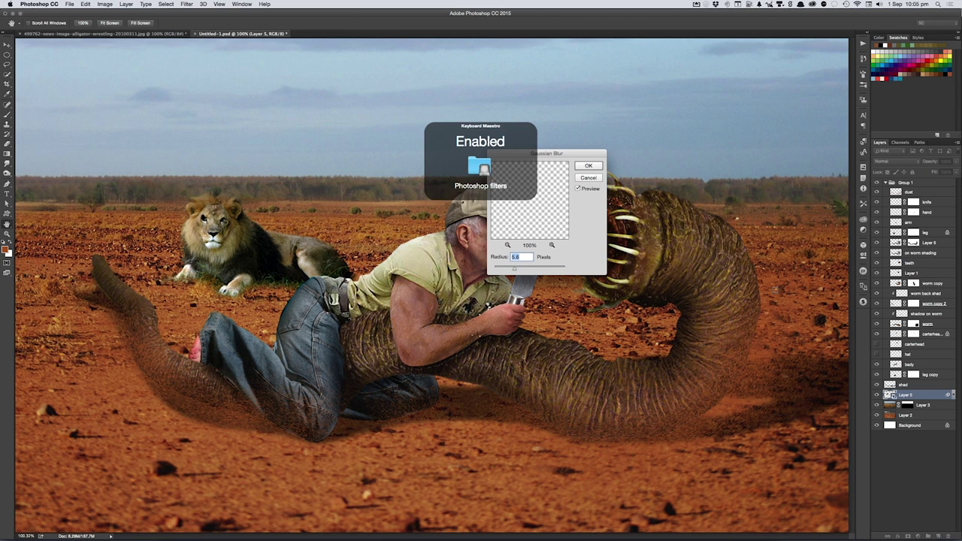
{"action": "type", "text": "1"}
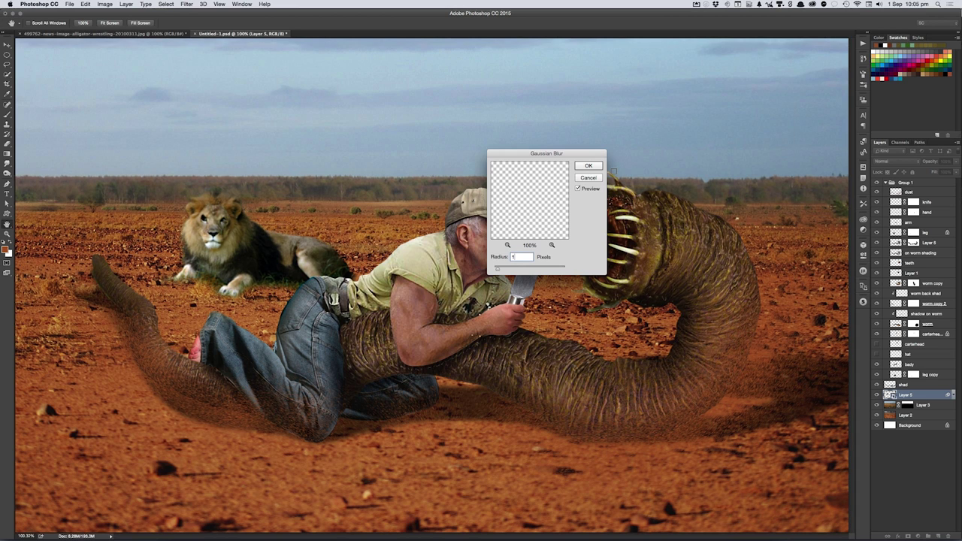
{"action": "key", "text": "Up"}
{"action": "left_click", "coordinate": [614, 170]}
{"action": "key", "text": "Return"}
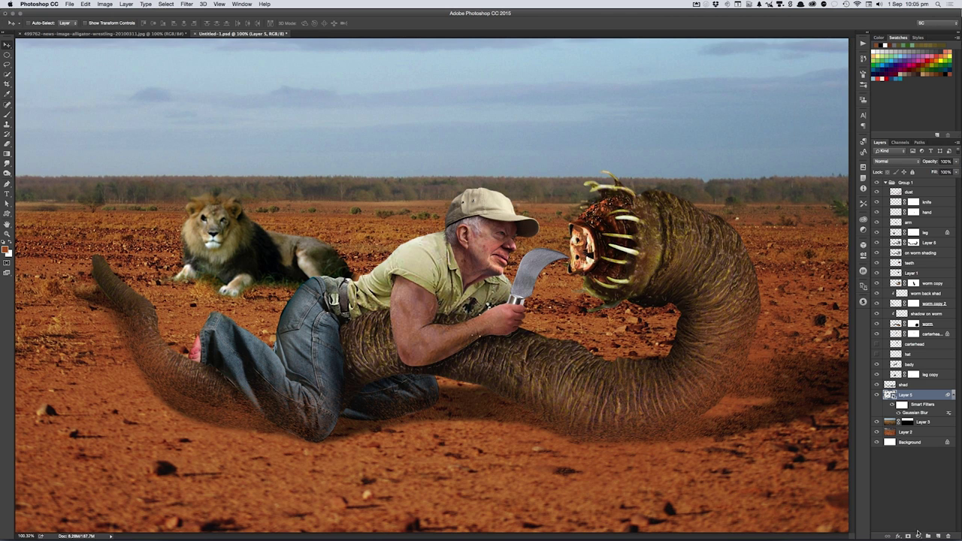
{"action": "key", "text": "ctrl+alt+f"}
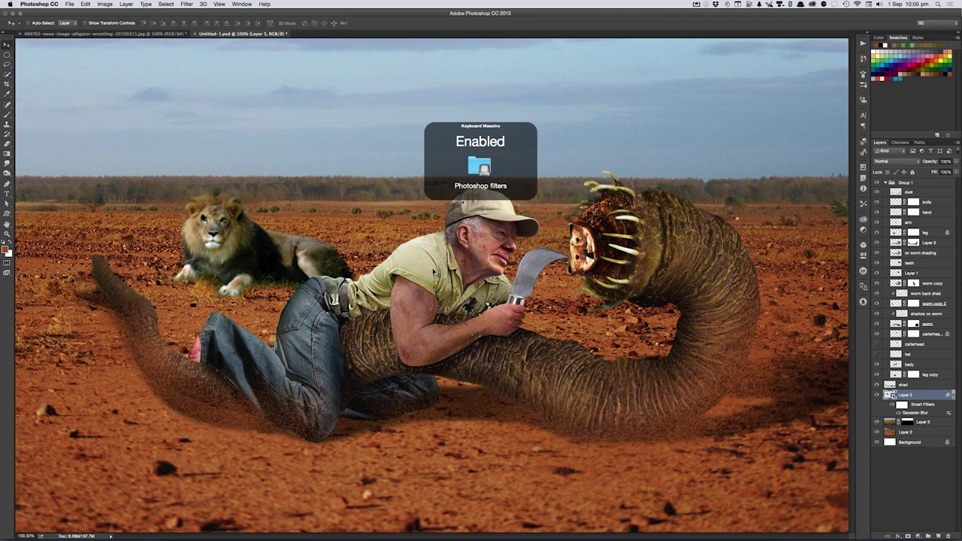
- Add about 2.5% Gaussian, monochromatic noise to Layer 5
{"action": "key", "text": "n"}
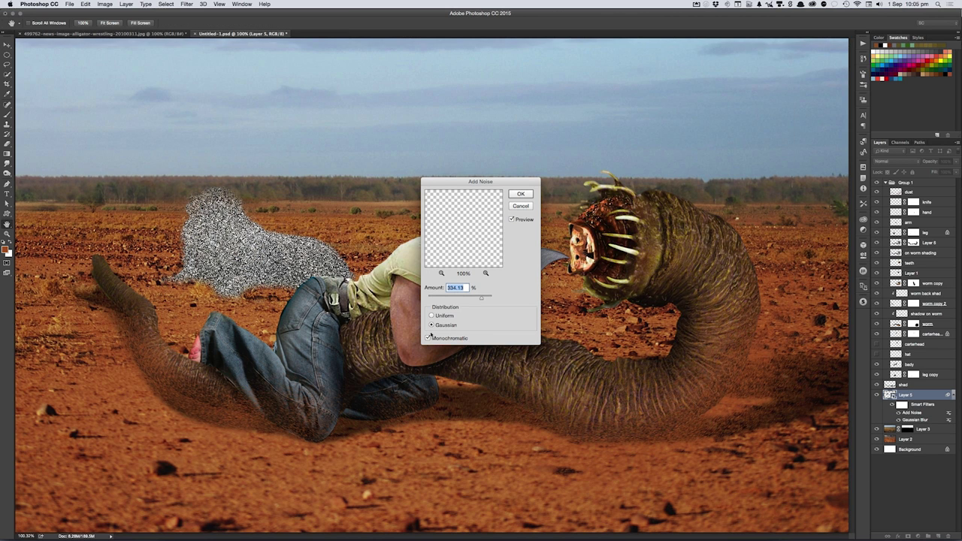
{"action": "left_click_drag", "start_coordinate": [443, 300], "coordinate": [430, 299]}
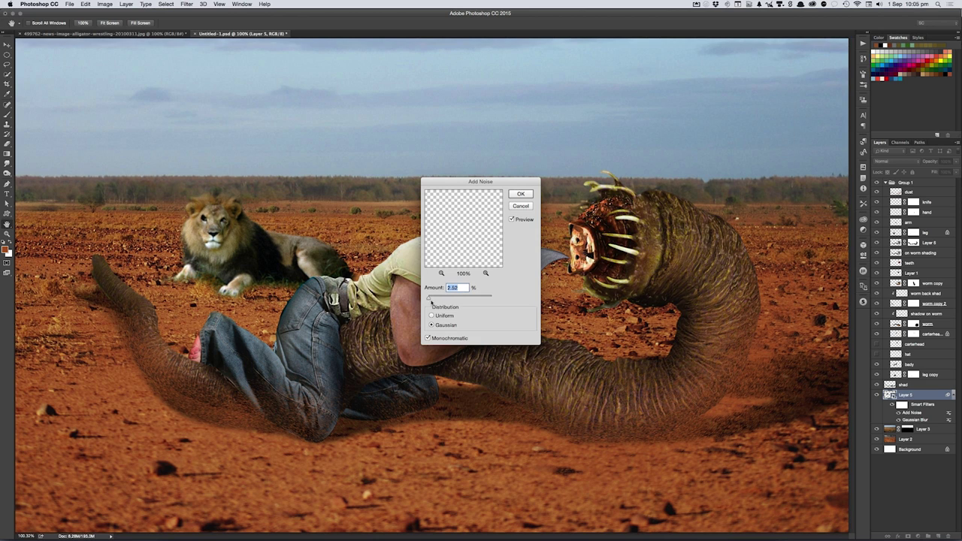
{"action": "key", "text": "Return"}
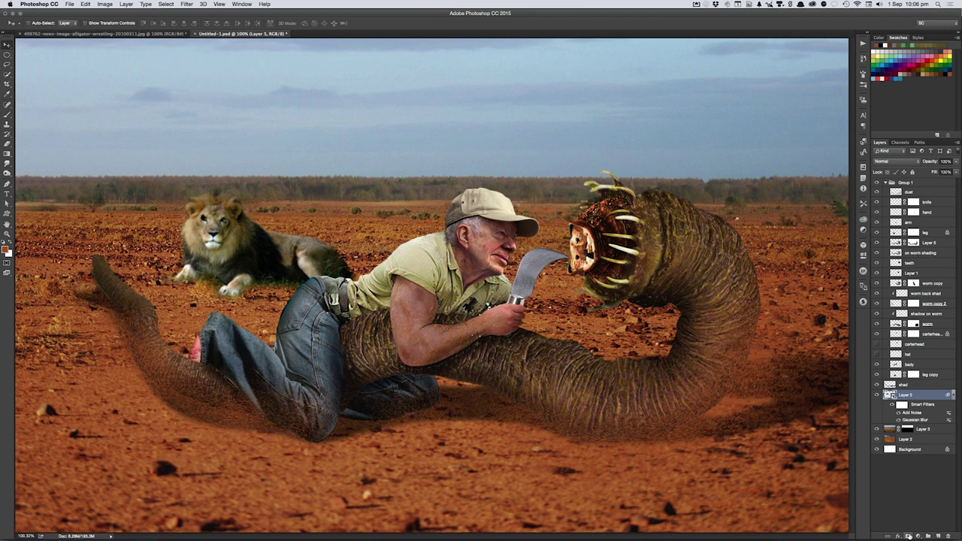
{"action": "left_click", "coordinate": [918, 537]}
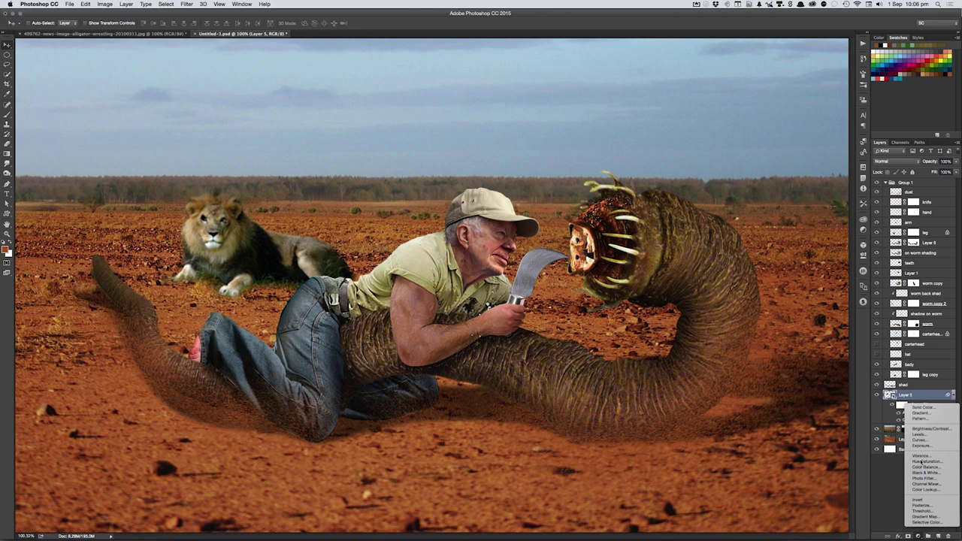
- Clip a Color Balance to Layer 5, pushing the midtones toward red (about +28)
{"action": "left_click", "coordinate": [927, 467]}
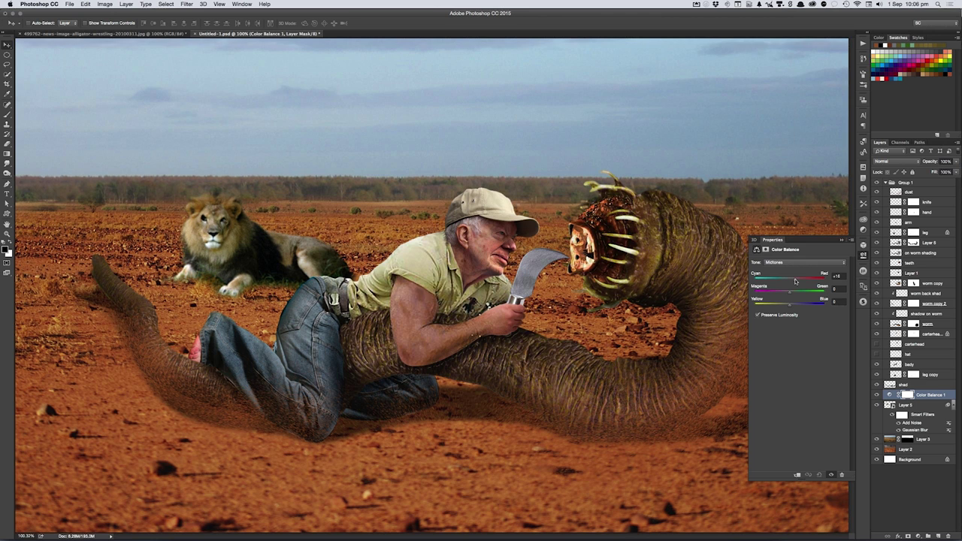
{"action": "left_click_drag", "start_coordinate": [796, 281], "coordinate": [803, 282]}
{"action": "key", "text": "ctrl+alt+g"}
{"action": "left_click_drag", "start_coordinate": [800, 282], "coordinate": [787, 305]}
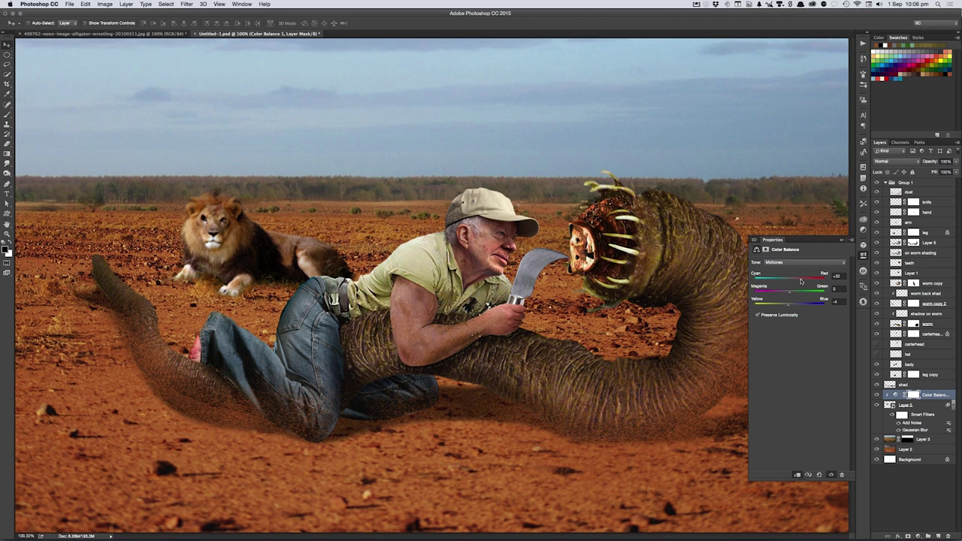
{"action": "left_click", "coordinate": [842, 240]}
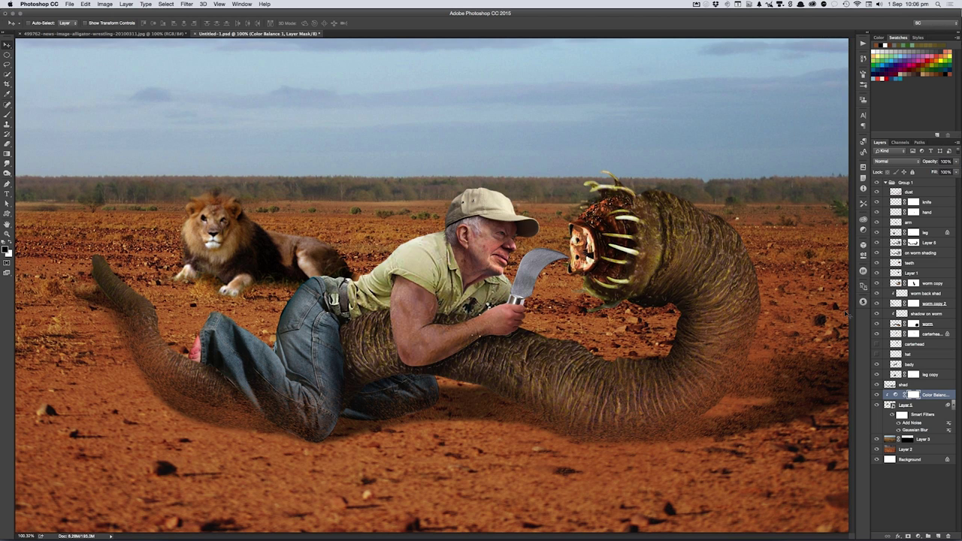
{"action": "right_click", "coordinate": [536, 263]}
{"action": "left_click", "coordinate": [549, 267]}
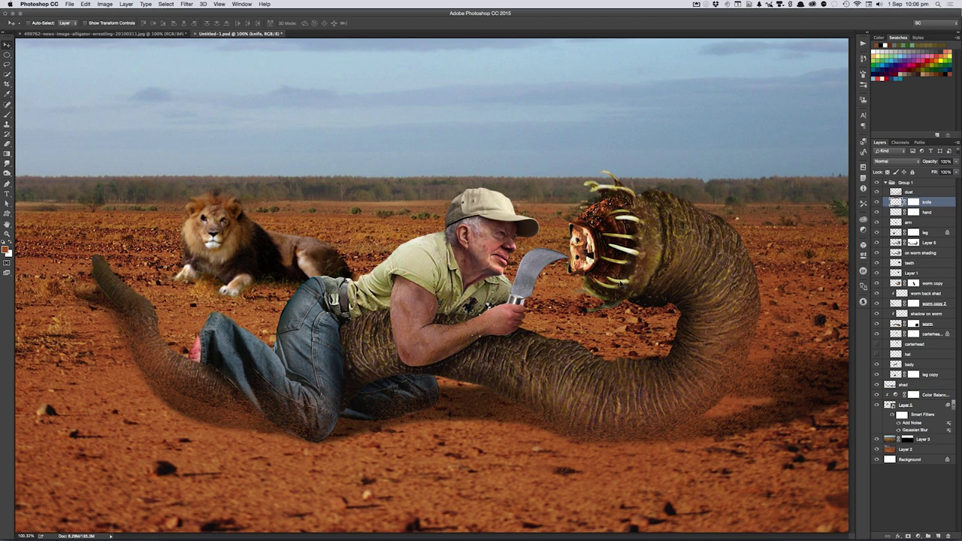
- Dodge the knife blade with Range set to Highlights, brightening its upper and lower edges
{"action": "key", "text": "o"}
{"action": "left_click_drag", "start_coordinate": [530, 269], "coordinate": [535, 265]}
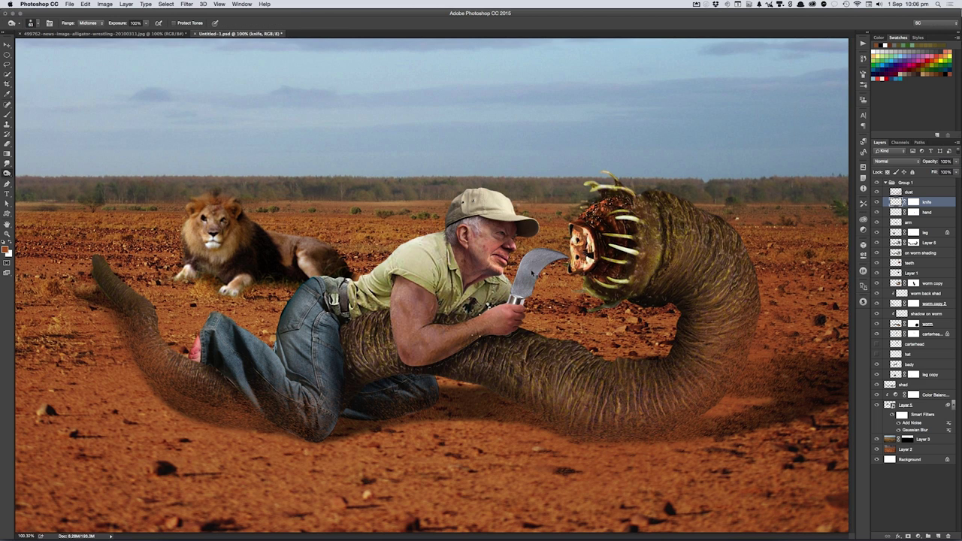
{"action": "left_click_drag", "start_coordinate": [535, 265], "coordinate": [530, 259]}
{"action": "left_click", "coordinate": [90, 24]}
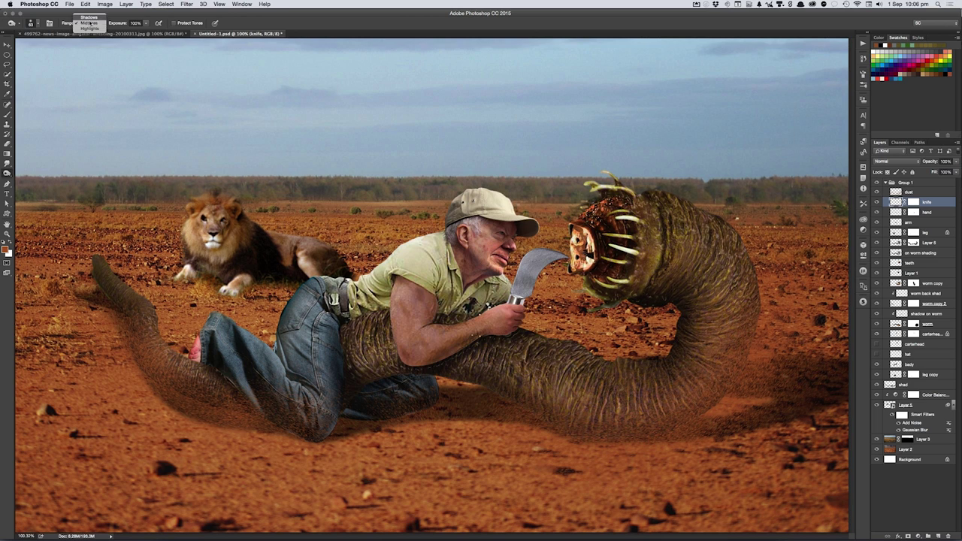
{"action": "left_click", "coordinate": [89, 33]}
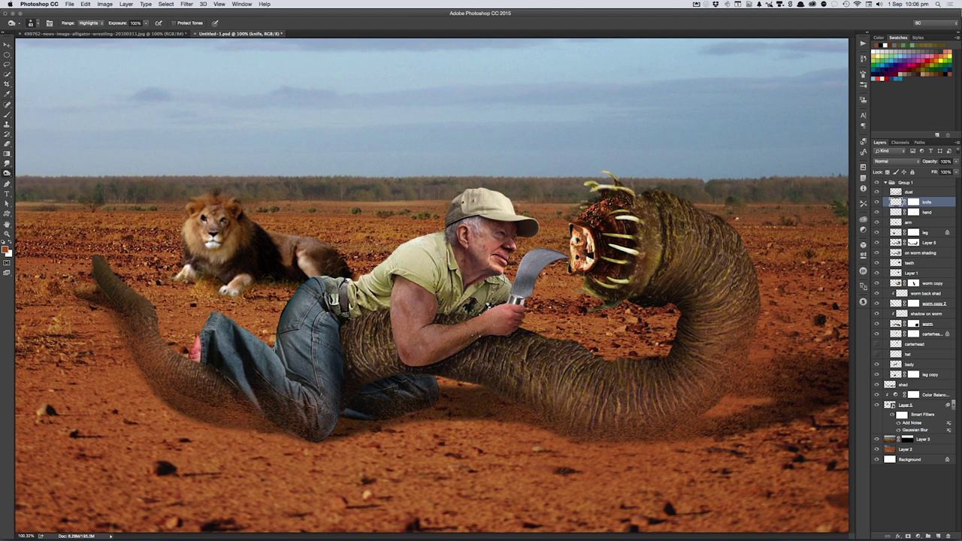
{"action": "left_click_drag", "start_coordinate": [517, 277], "coordinate": [559, 261]}
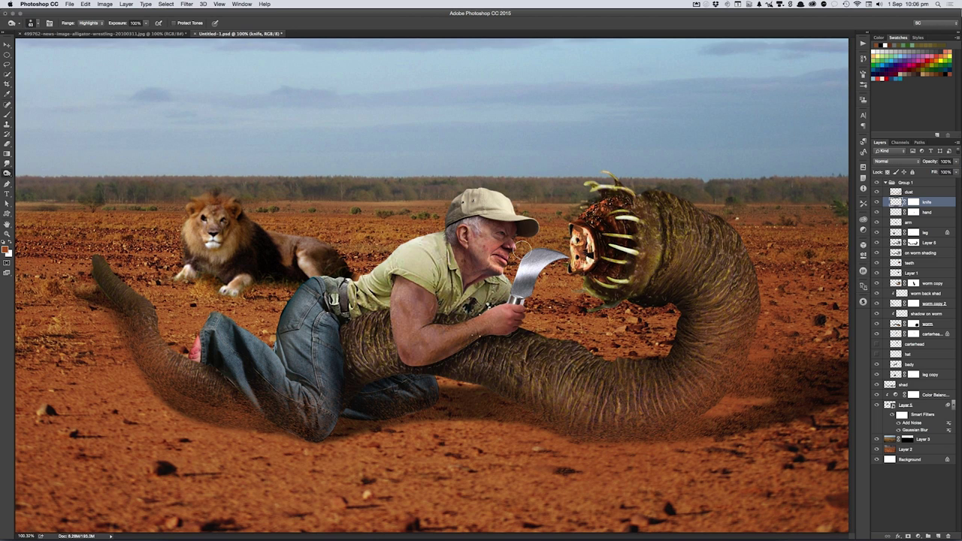
{"action": "left_click_drag", "start_coordinate": [578, 247], "coordinate": [526, 242]}
{"action": "left_click_drag", "start_coordinate": [533, 303], "coordinate": [522, 291]}
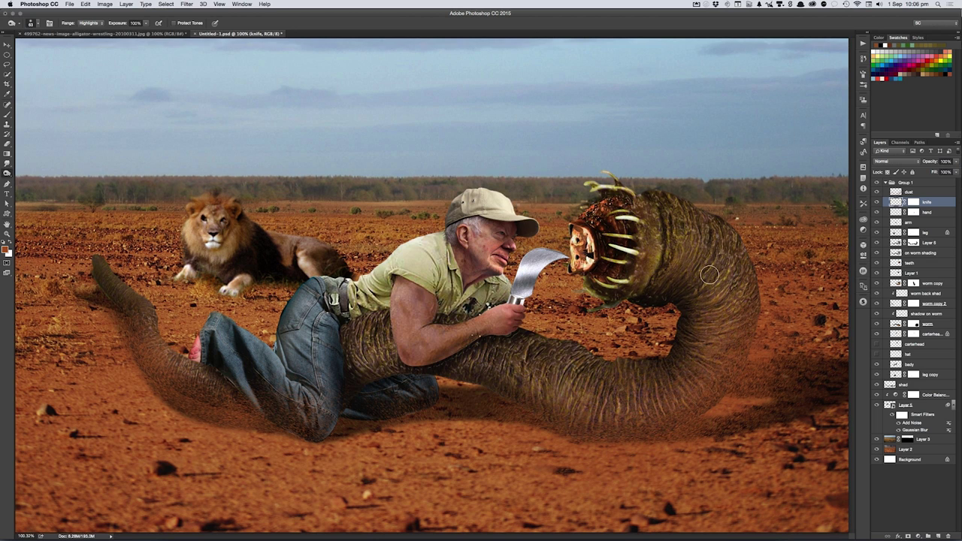
- Load the knife's outline as a selection, invert it and hide the selection edges
{"action": "left_click", "coordinate": [897, 203], "text": "ctrl"}
{"action": "key", "text": "m"}
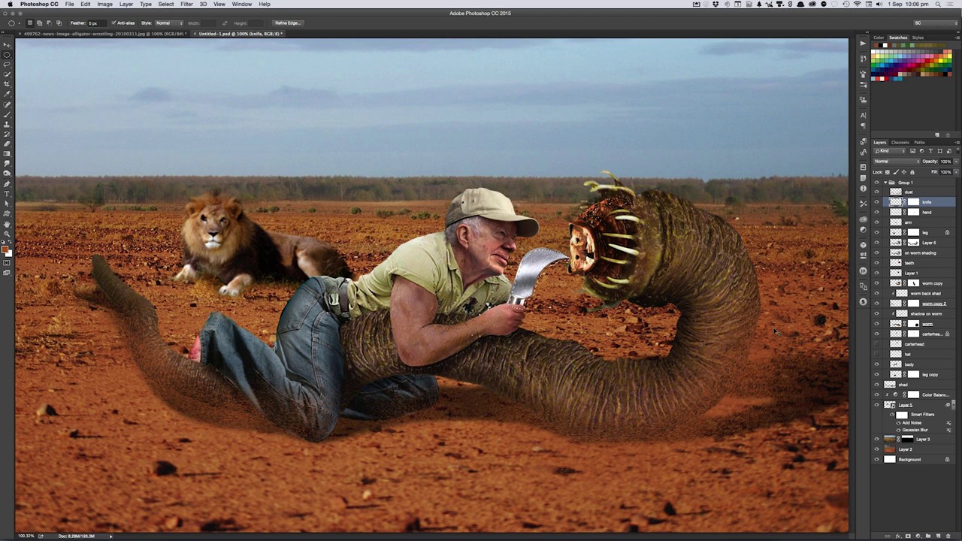
{"action": "key", "text": "ctrl+shift+i"}
{"action": "key", "text": "ctrl+h"}
{"action": "key", "text": "o"}
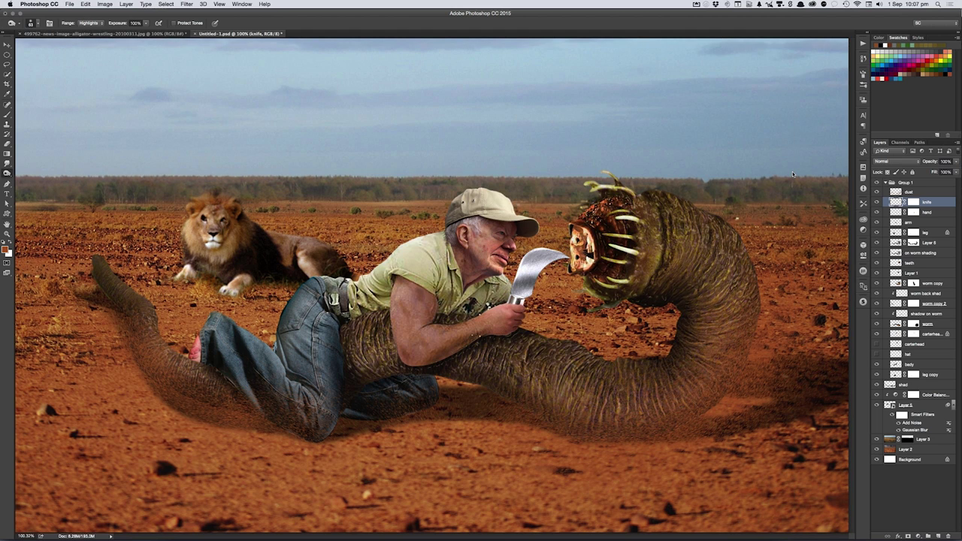
{"action": "key", "text": "v"}
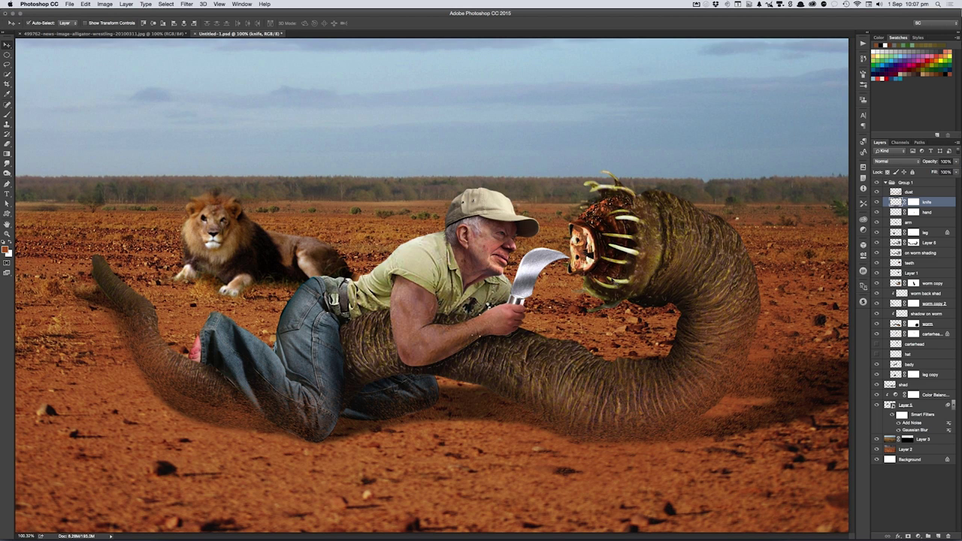
{"action": "left_click", "coordinate": [587, 257]}
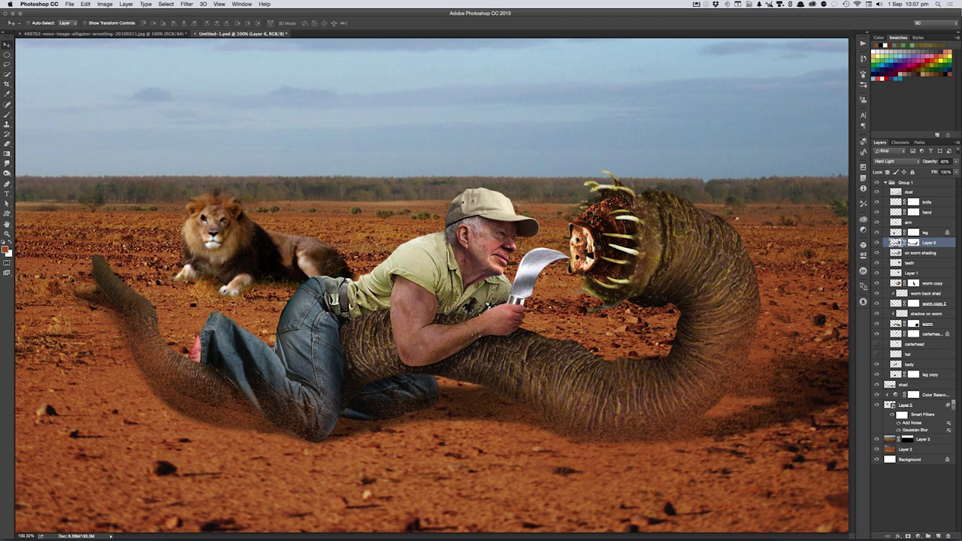
{"action": "right_click", "coordinate": [582, 252]}
{"action": "left_click", "coordinate": [585, 255]}
{"action": "left_click", "coordinate": [897, 334]}
{"action": "left_click", "coordinate": [877, 334]}
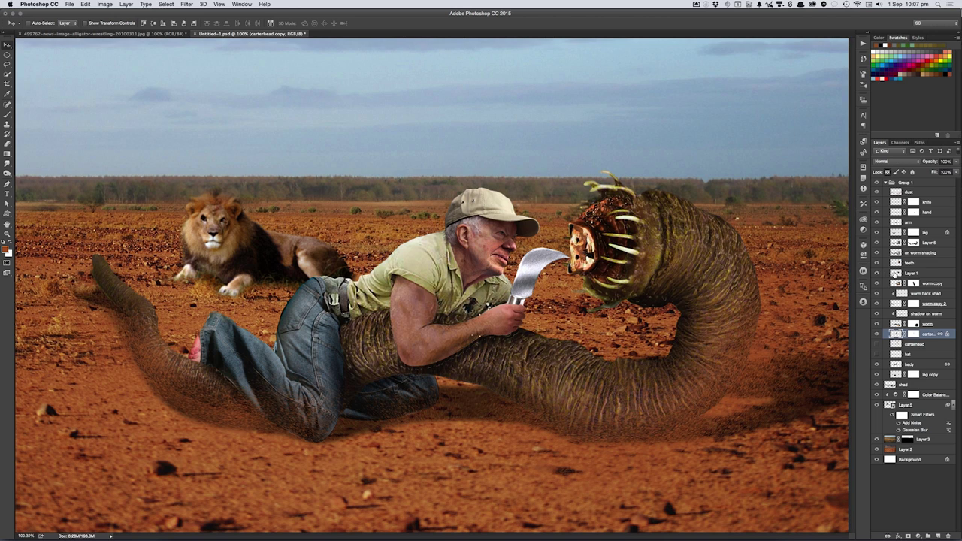
{"action": "left_click", "coordinate": [895, 273]}
{"action": "left_click", "coordinate": [877, 273]}
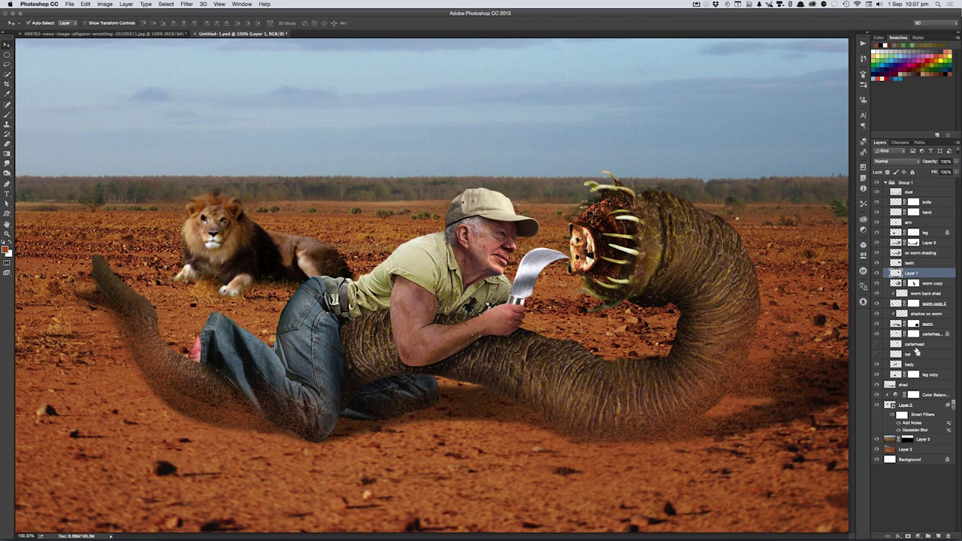
- Duplicate Layer 1 and name the copy 'mouth sort of thing'
{"action": "key", "text": "ctrl+j"}
{"action": "key", "text": "ctrl+shift+r"}
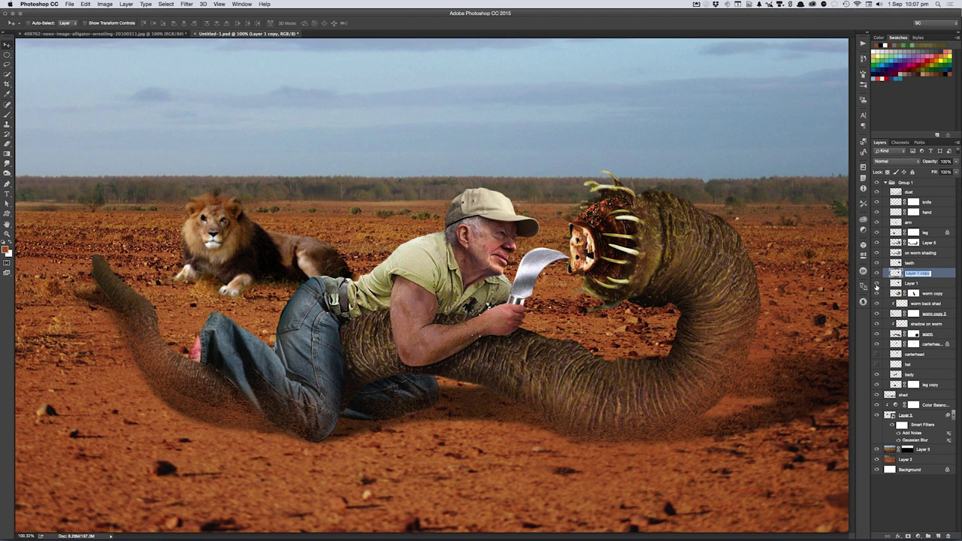
{"action": "type", "text": "axe"}
{"action": "type", "text": " sof"}
{"action": "type", "text": " of thing"}
{"action": "key", "text": "Return"}
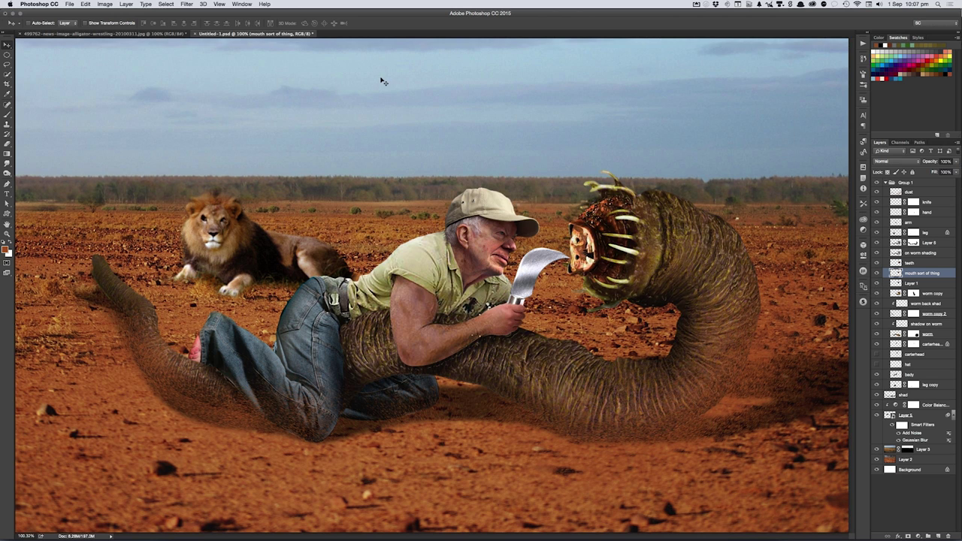
- Apply a Plastic Wrap filter from the Filter Gallery and add a layer mask
{"action": "left_click", "coordinate": [187, 4]}
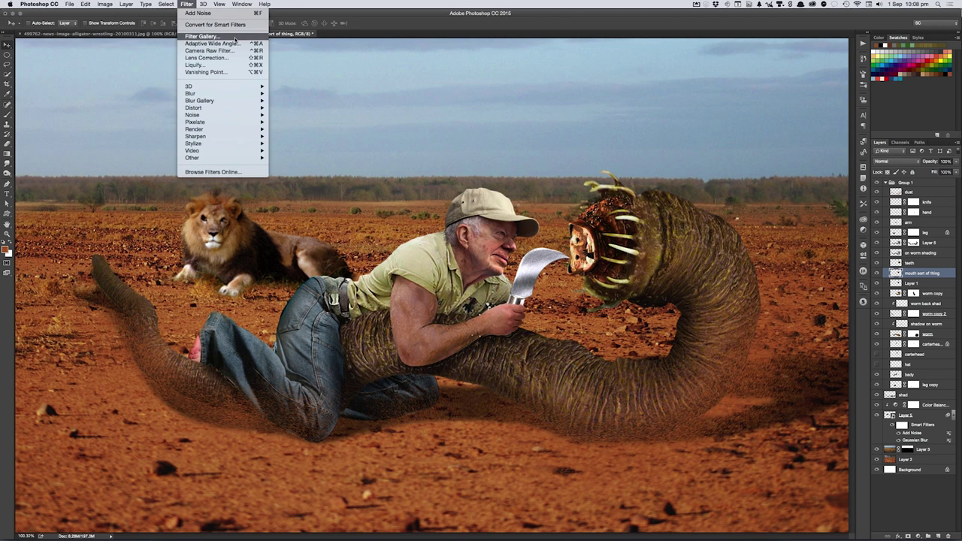
{"action": "left_click", "coordinate": [214, 36]}
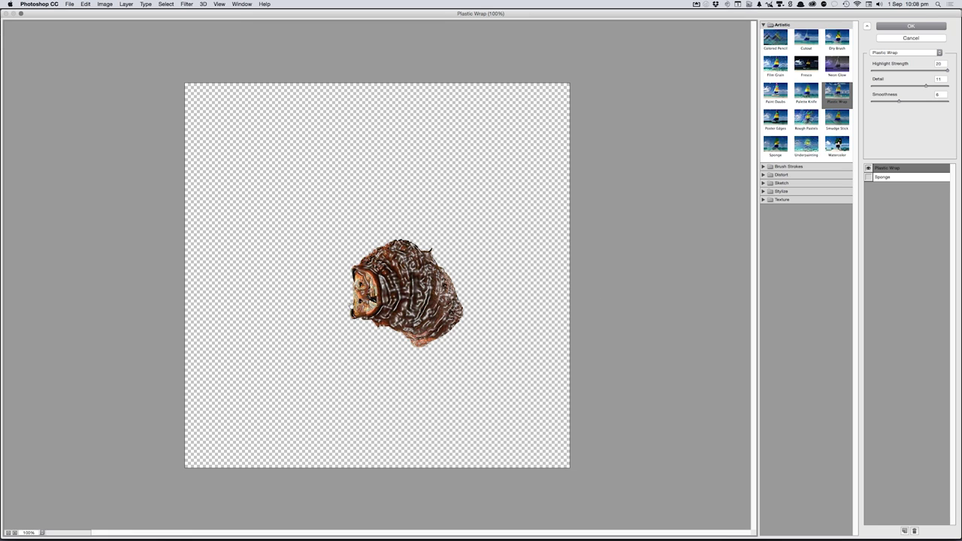
{"action": "left_click", "coordinate": [893, 29]}
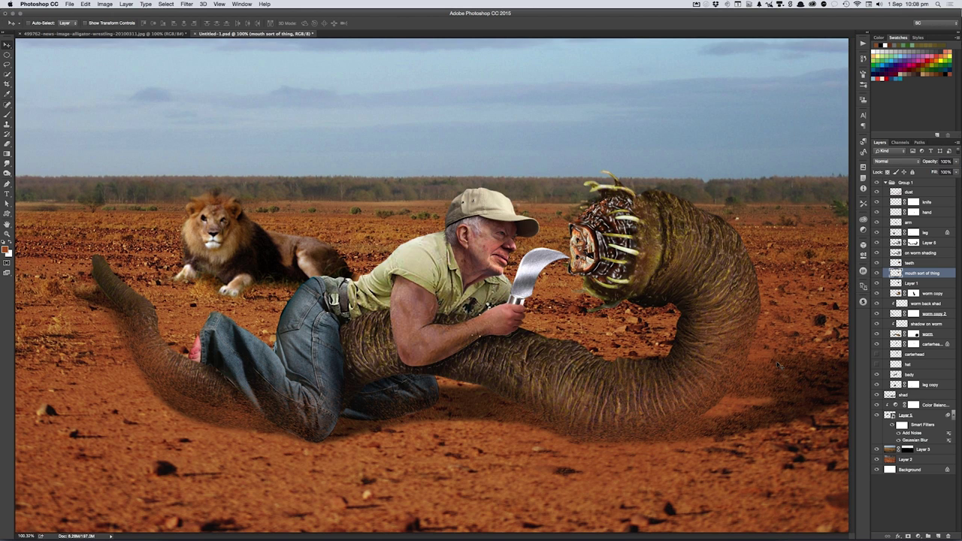
{"action": "key", "text": "ctrl+shift+m"}
{"action": "key", "text": "bracketright"}
{"action": "key", "text": "bracketright"}
{"action": "key", "text": "bracketright"}
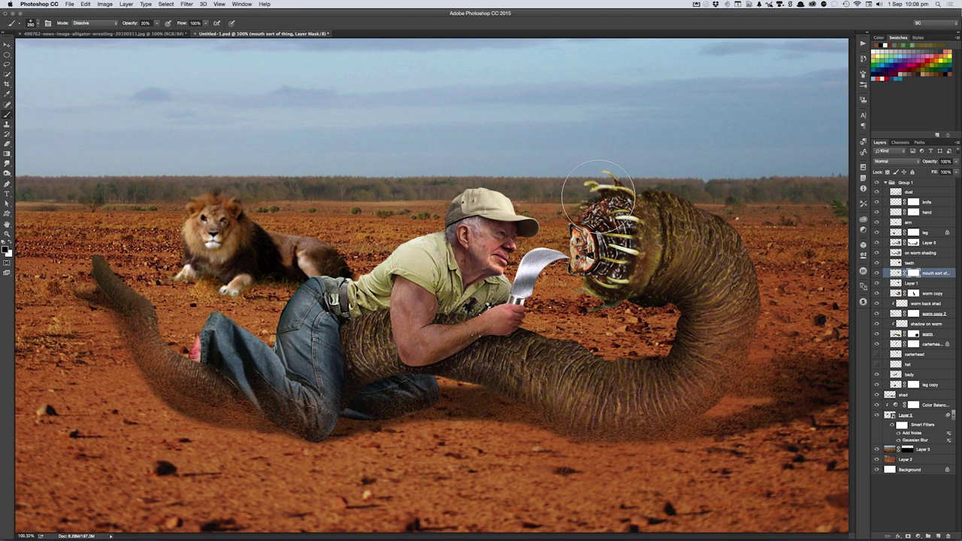
{"action": "right_click", "coordinate": [624, 216], "text": "shift"}
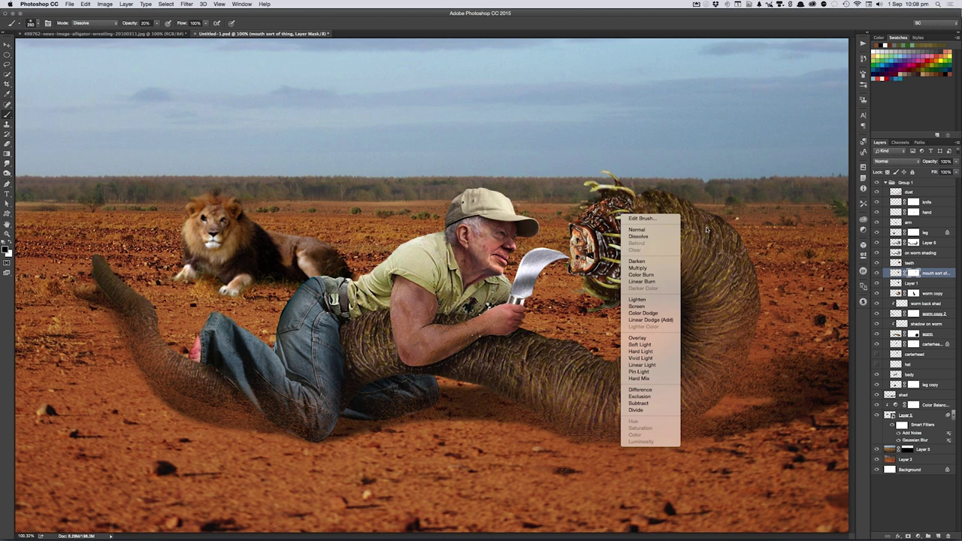
{"action": "left_click", "coordinate": [653, 230]}
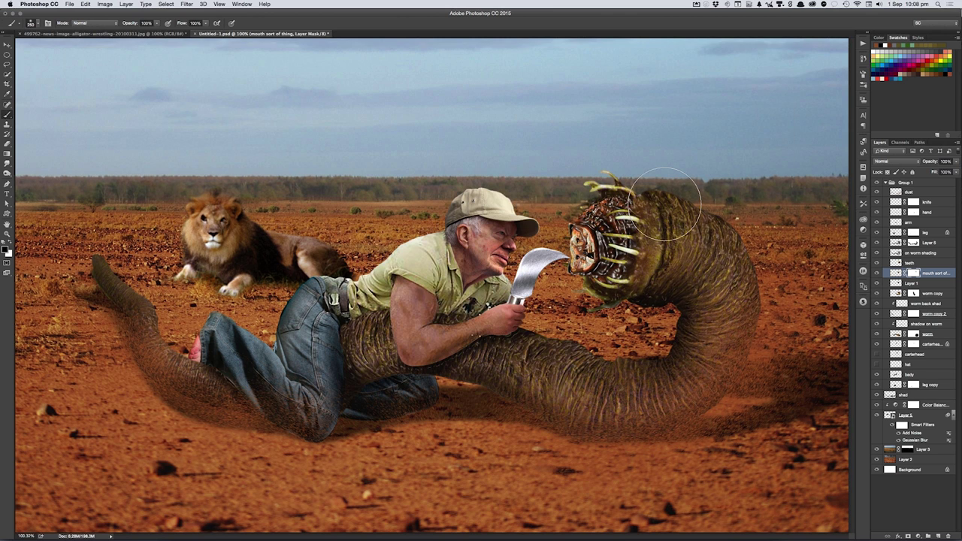
{"action": "key", "text": "bracketleft"}
{"action": "key", "text": "bracketleft"}
{"action": "key", "text": "bracketleft"}
{"action": "mouse_move", "coordinate": [606, 203]}
{"action": "left_mouse_down"}
{"action": "mouse_move", "coordinate": [640, 212]}
{"action": "mouse_move", "coordinate": [625, 219]}
{"action": "mouse_move", "coordinate": [591, 204]}
{"action": "left_mouse_up"}
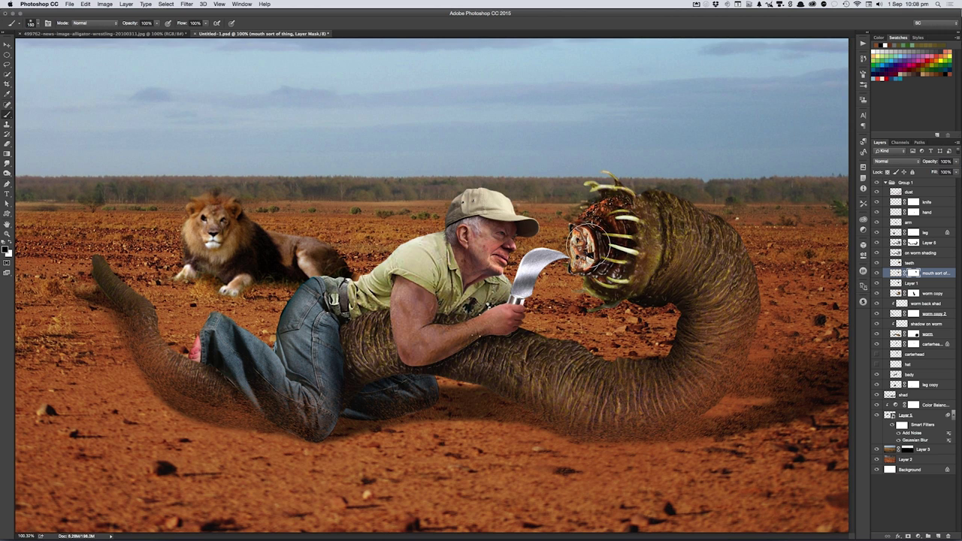
{"action": "key", "text": "bracketleft"}
{"action": "key", "text": "bracketleft"}
{"action": "key", "text": "bracketleft"}
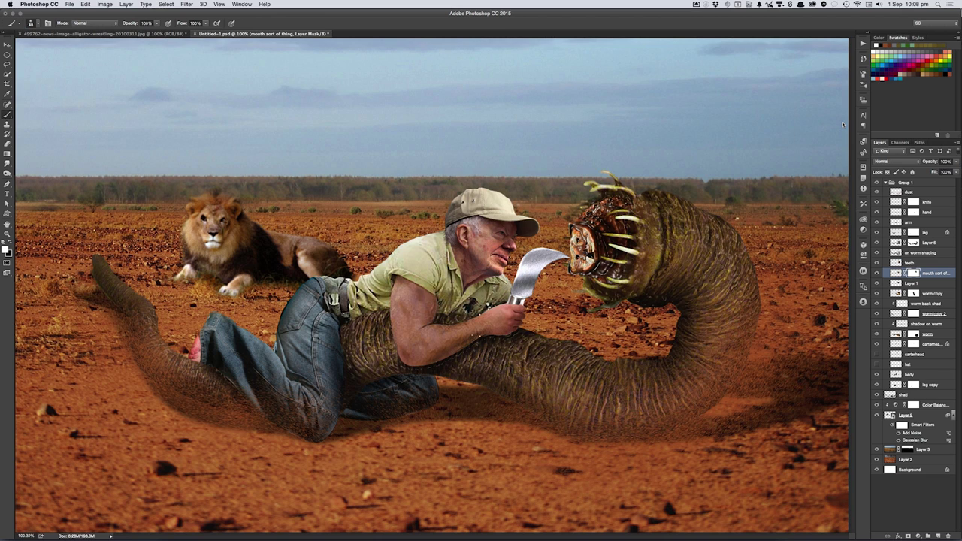
{"action": "key", "text": "v"}
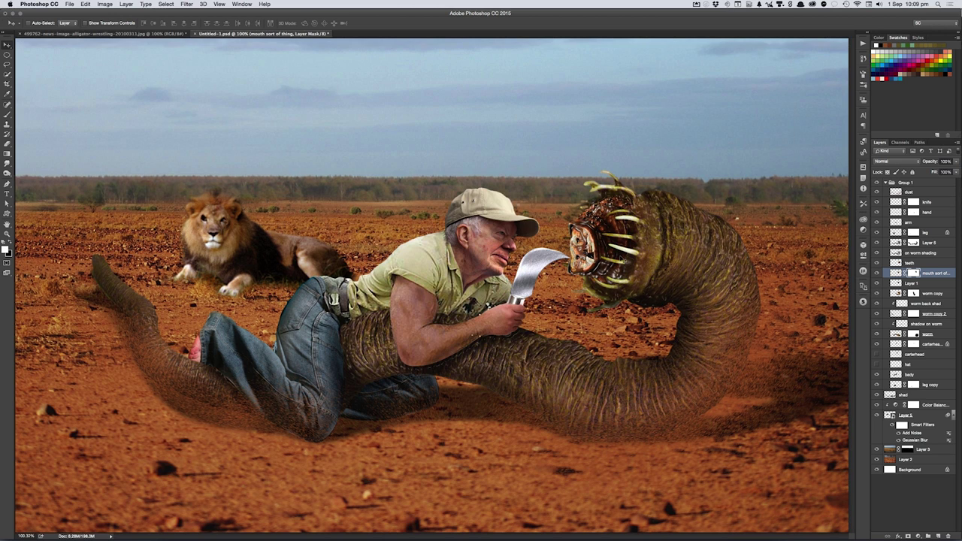
{"action": "left_click", "coordinate": [877, 273]}
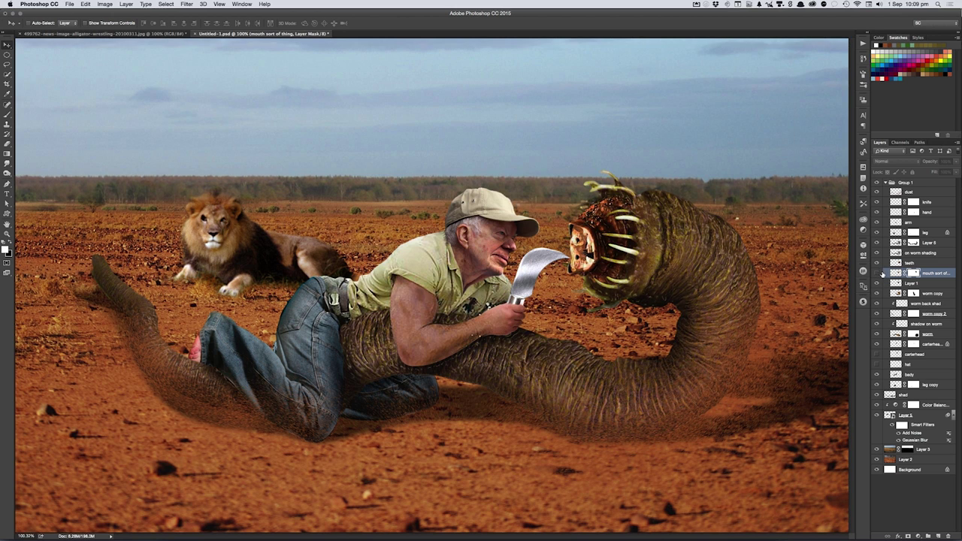
{"action": "left_click", "coordinate": [877, 273]}
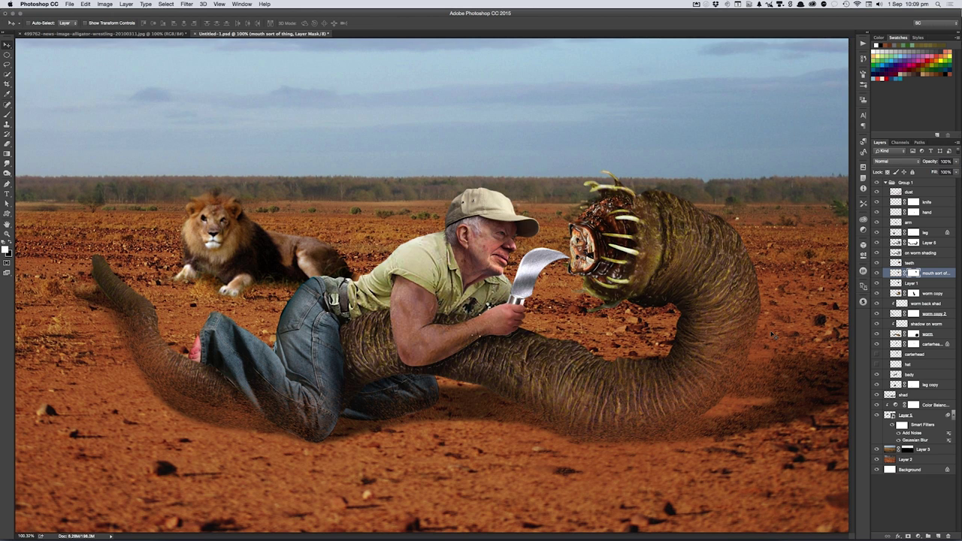
{"action": "key", "text": "ctrl+s"}
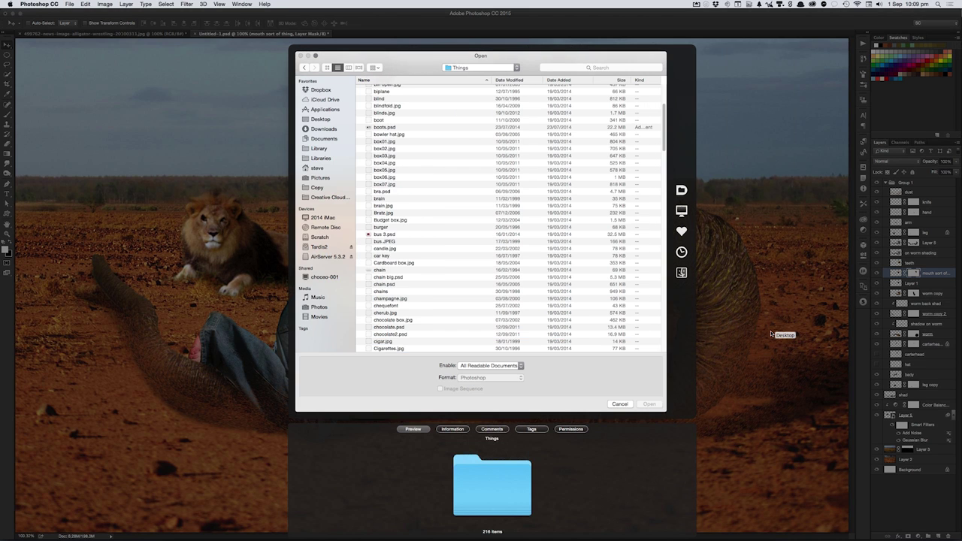
- Open the sparkle image from the Celebs > Textures folder, then close it to return to the composite
{"action": "type", "text": "t"}
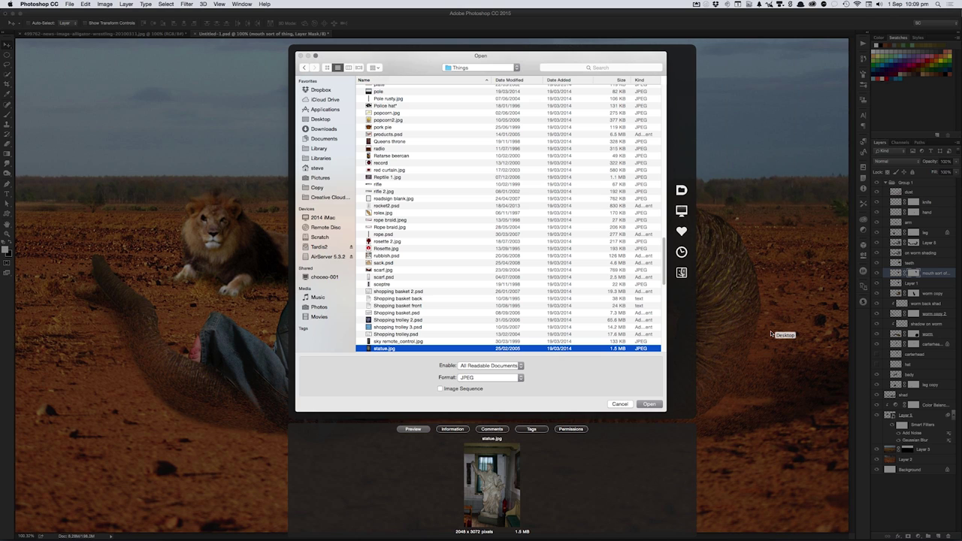
{"action": "type", "text": "st"}
{"action": "type", "text": "e"}
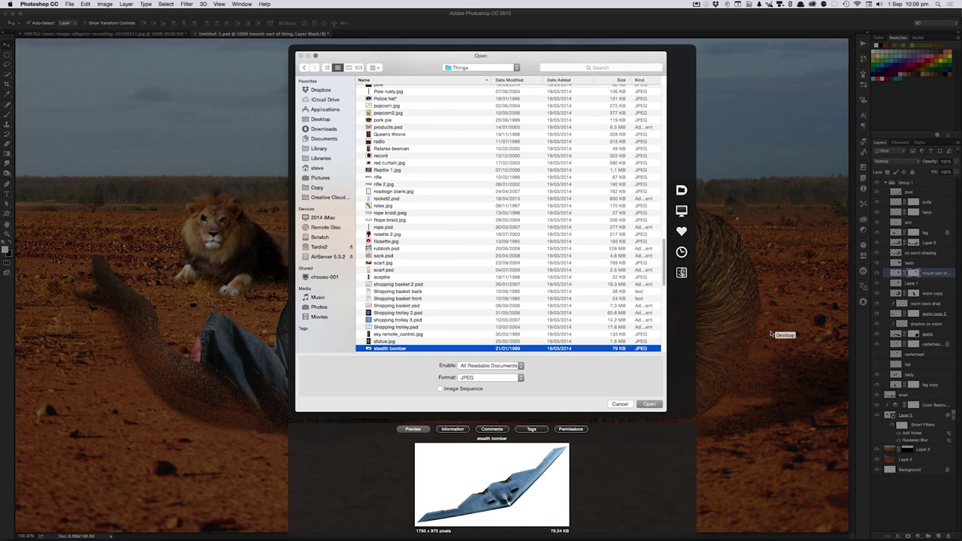
{"action": "key", "text": "super+Up"}
{"action": "type", "text": "tex"}
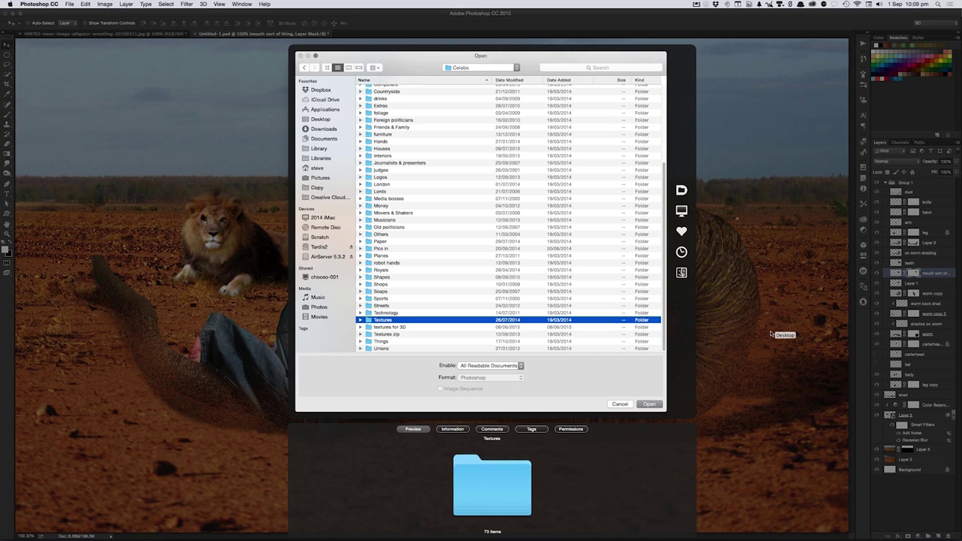
{"action": "key", "text": "super+Down"}
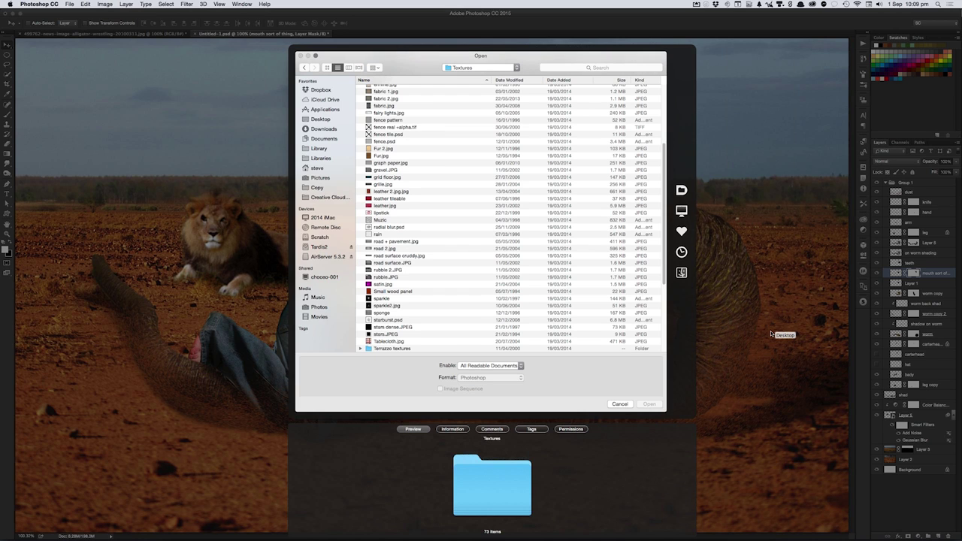
{"action": "left_click", "coordinate": [407, 301]}
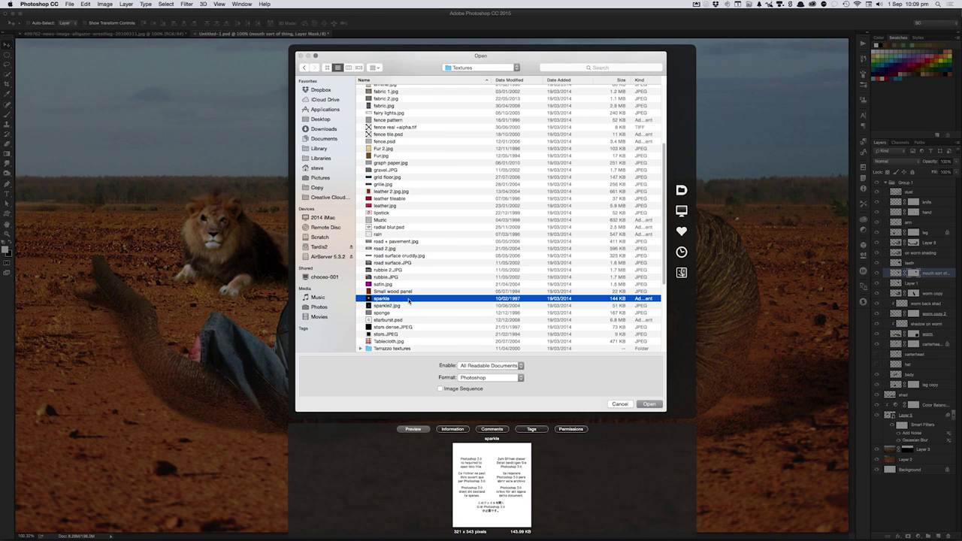
{"action": "double_click", "coordinate": [408, 301]}
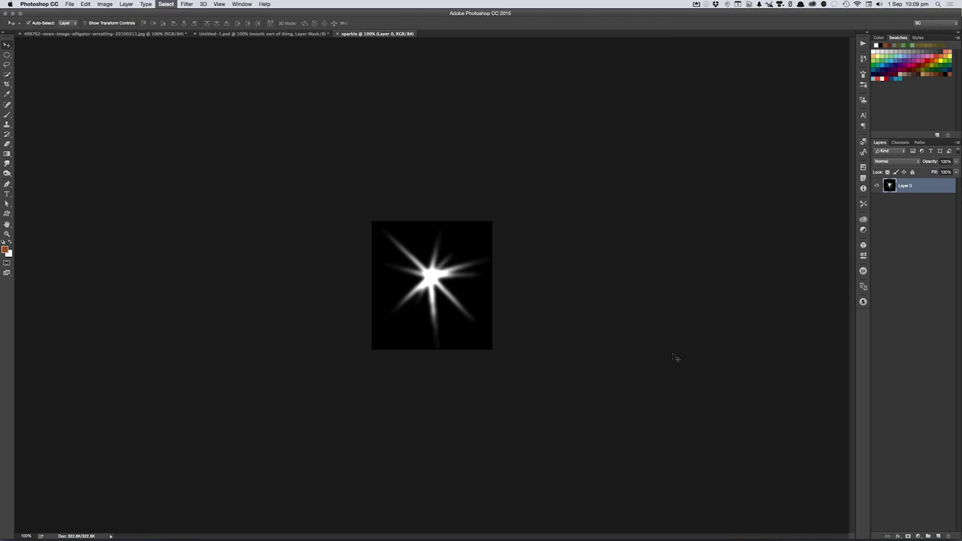
{"action": "key", "text": "super+w"}
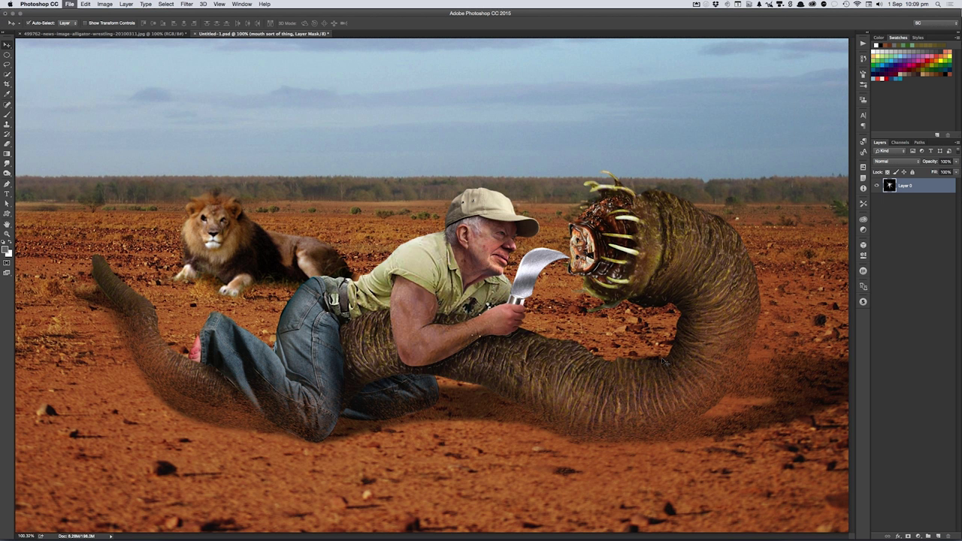
- Paste the sparkle at the knife tip in Screen mode, top of Group 1, scaled to ~37%
{"action": "key", "text": "super+v"}
{"action": "left_click_drag", "start_coordinate": [459, 287], "coordinate": [557, 269]}
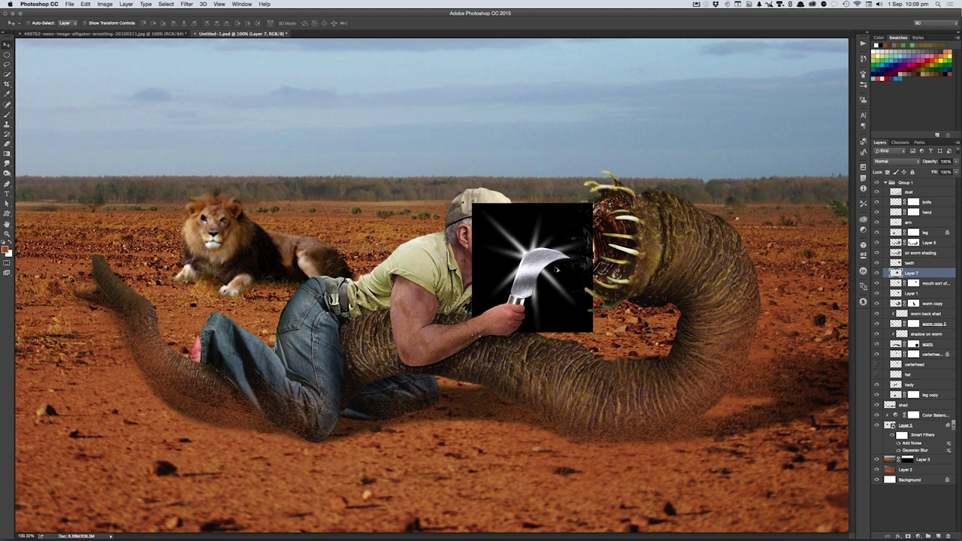
{"action": "key", "text": "shift+alt+s"}
{"action": "key", "text": "super+shift+bracketright"}
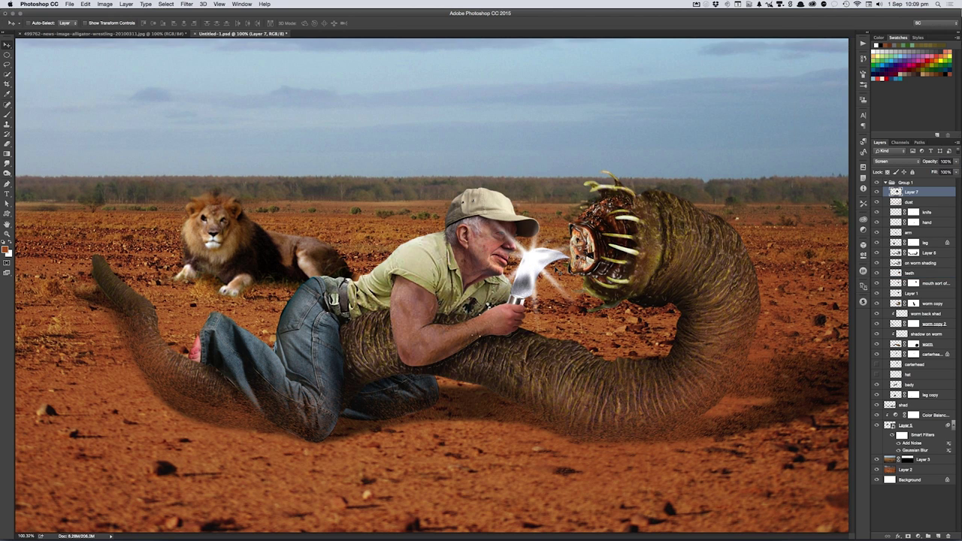
{"action": "key", "text": "super+t"}
{"action": "mouse_move", "coordinate": [476, 336]}
{"action": "left_mouse_down"}
{"action": "mouse_move", "coordinate": [509, 293]}
{"action": "mouse_move", "coordinate": [566, 254]}
{"action": "mouse_move", "coordinate": [532, 228]}
{"action": "left_mouse_up"}
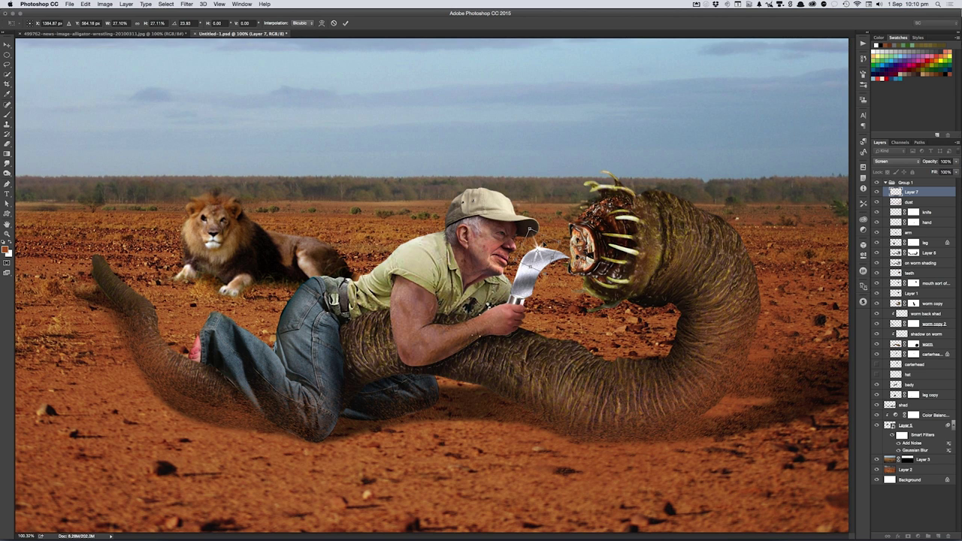
{"action": "key", "text": "Return"}
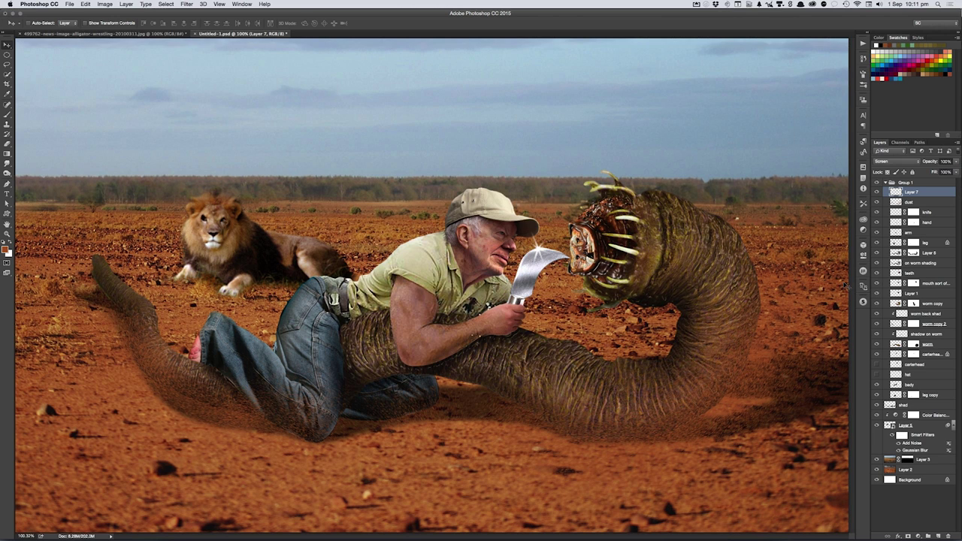
{"action": "key", "text": "ctrl+shift+n"}
- Create a new 'vignette' layer and set up a soft white brush of about 255 px
{"action": "type", "text": "vignette"}
{"action": "key", "text": "Return"}
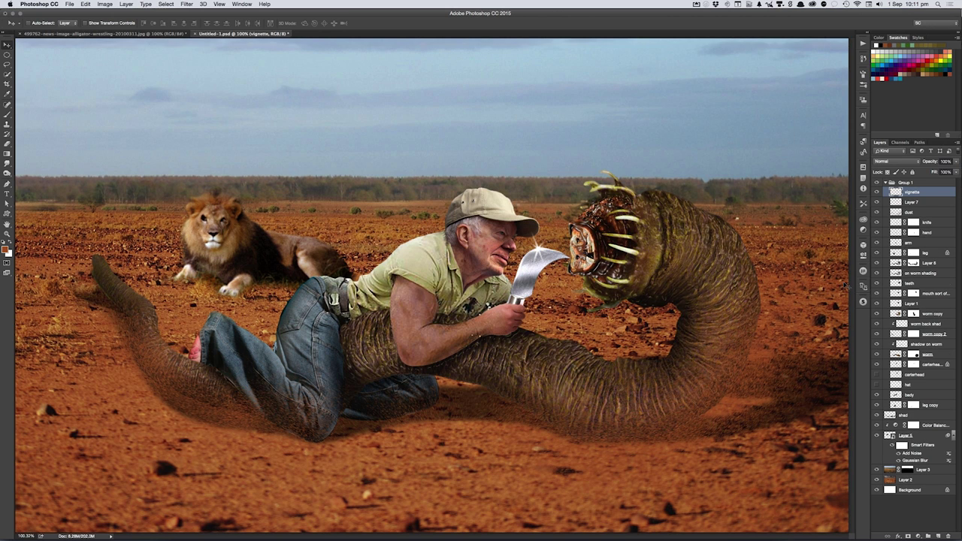
{"action": "key", "text": "d"}
{"action": "key", "text": "b"}
{"action": "key", "text": "x"}
{"action": "left_click_drag", "start_coordinate": [266, 69], "coordinate": [291, 65]}
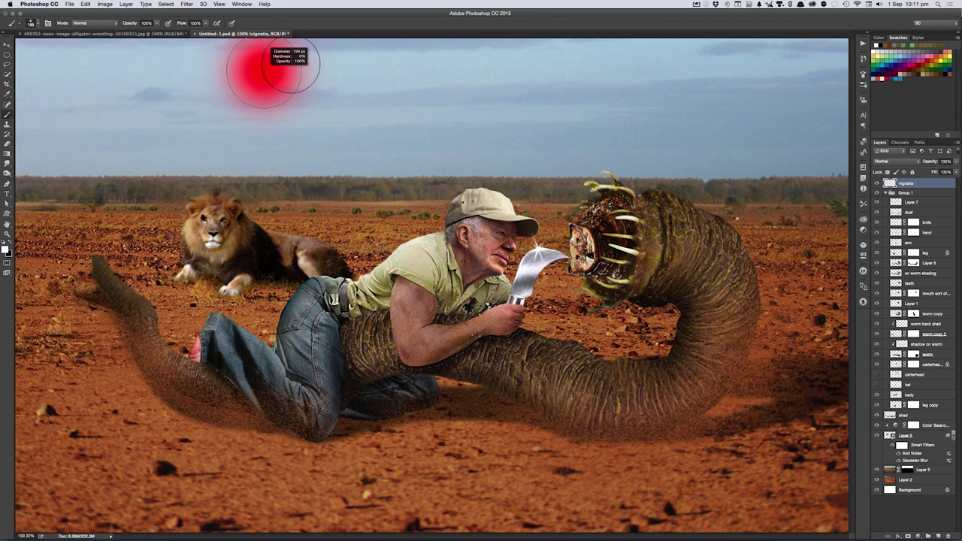
{"action": "left_click_drag", "start_coordinate": [175, 79], "coordinate": [186, 78]}
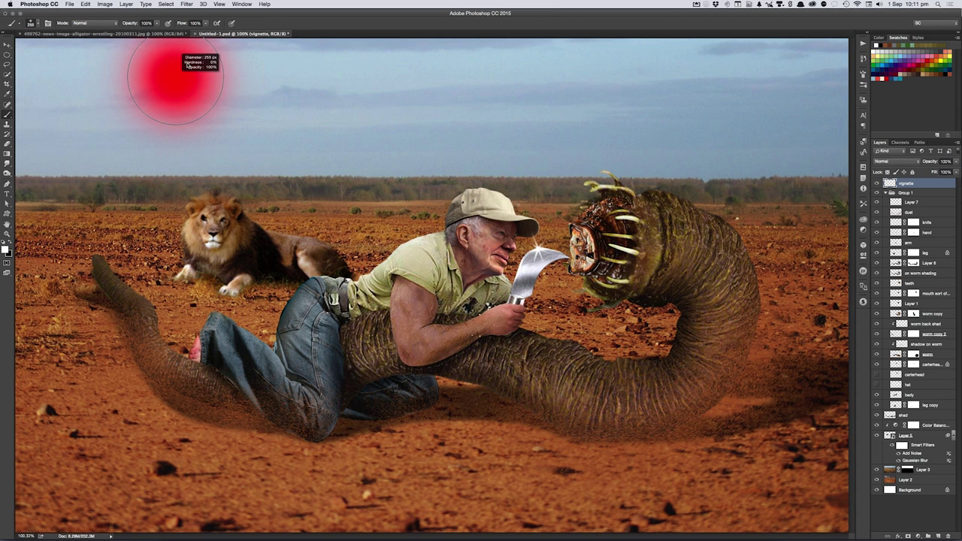
- Paint soft white over the top, right, bottom and left edges, then hide the vignette layer
{"action": "left_click_drag", "start_coordinate": [187, 65], "coordinate": [248, 51]}
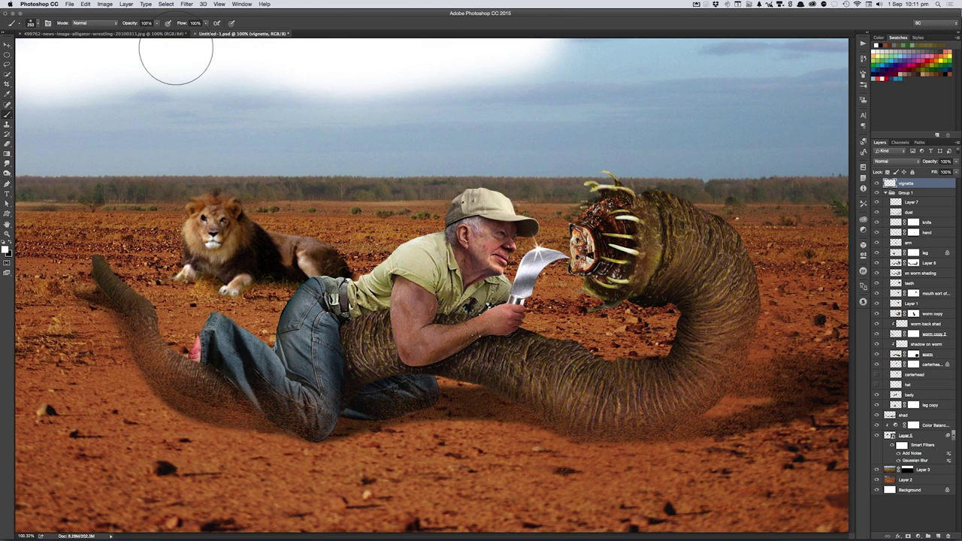
{"action": "left_click_drag", "start_coordinate": [176, 47], "coordinate": [827, 150]}
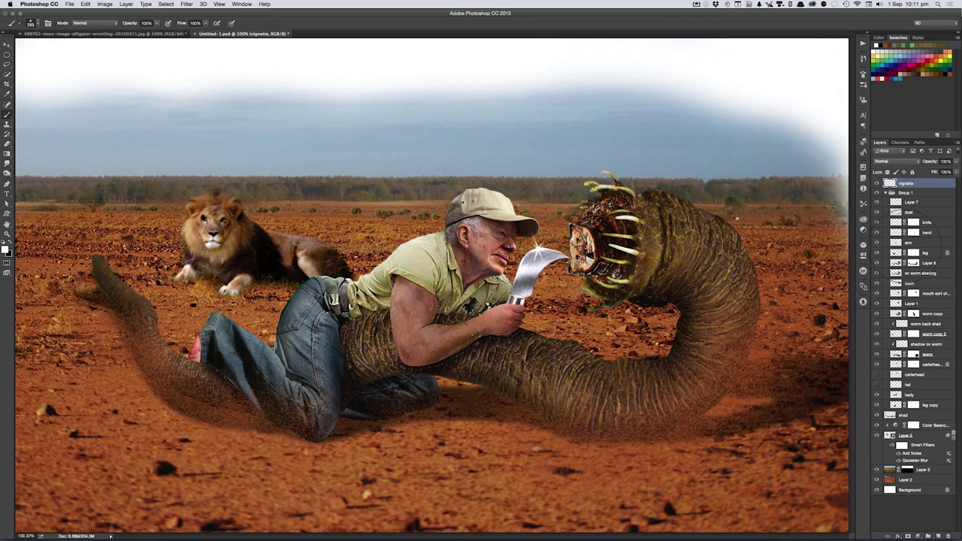
{"action": "mouse_move", "coordinate": [795, 76]}
{"action": "left_mouse_down"}
{"action": "mouse_move", "coordinate": [838, 315]}
{"action": "mouse_move", "coordinate": [763, 530]}
{"action": "left_mouse_up"}
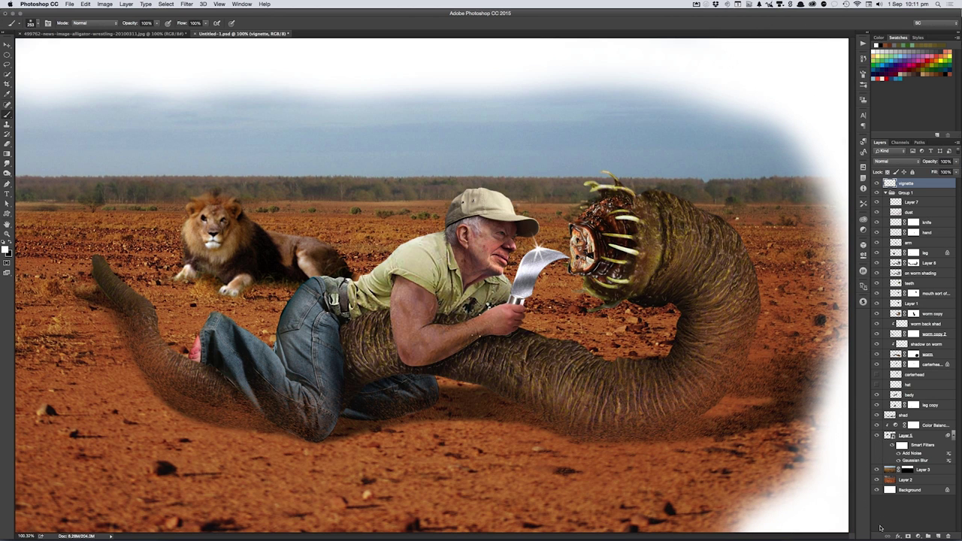
{"action": "mouse_move", "coordinate": [764, 539]}
{"action": "left_mouse_down"}
{"action": "mouse_move", "coordinate": [319, 530]}
{"action": "mouse_move", "coordinate": [2, 288]}
{"action": "left_mouse_up"}
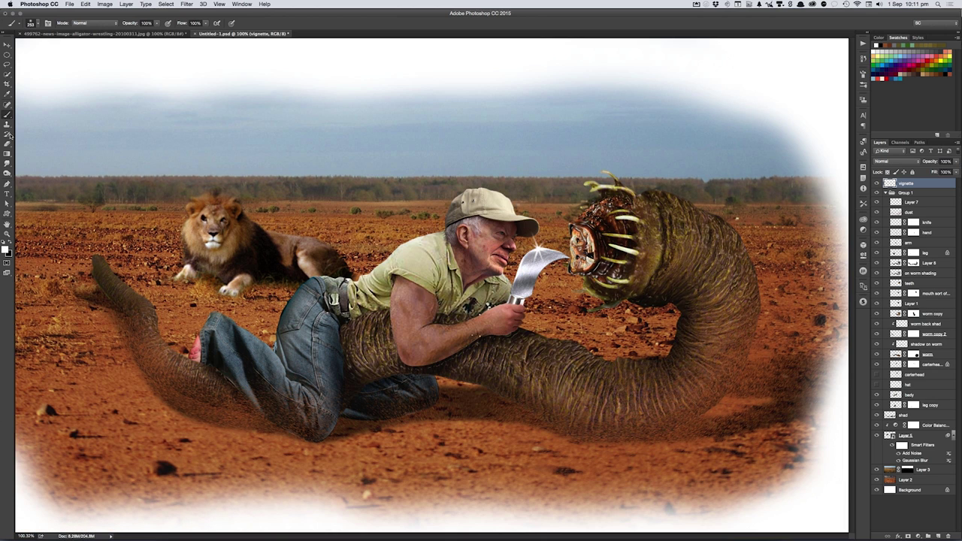
{"action": "mouse_move", "coordinate": [61, 66]}
{"action": "left_mouse_down"}
{"action": "mouse_move", "coordinate": [34, 457]}
{"action": "mouse_move", "coordinate": [685, 539]}
{"action": "mouse_move", "coordinate": [878, 472]}
{"action": "left_mouse_up"}
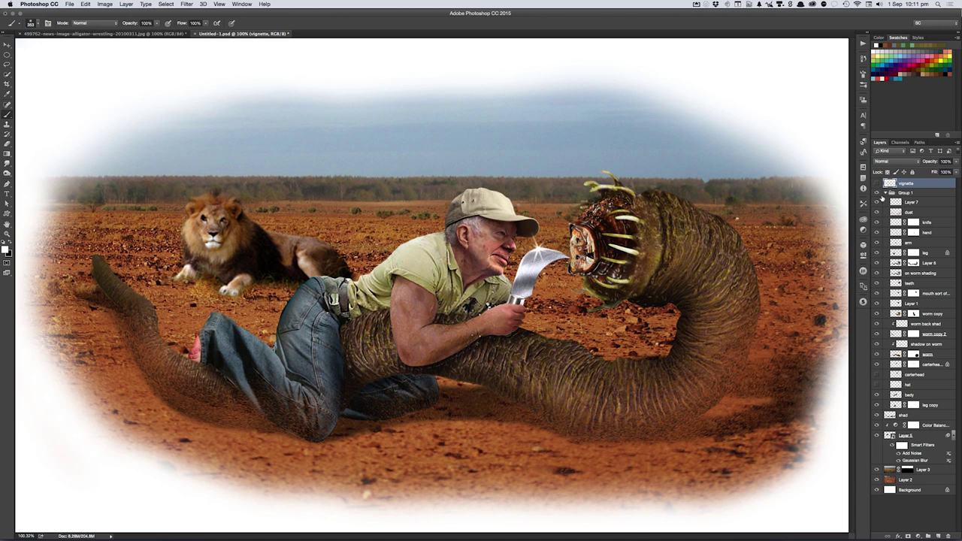
{"action": "left_click", "coordinate": [877, 183]}
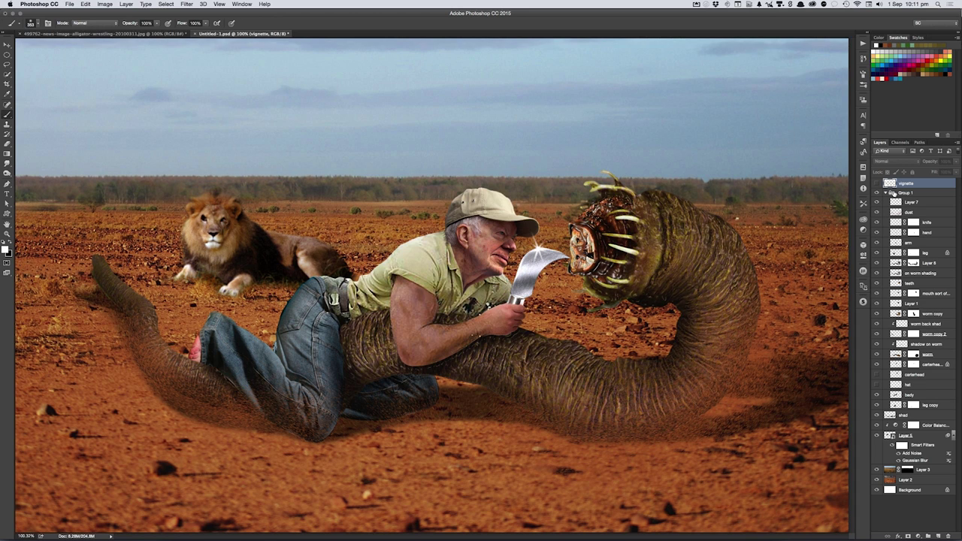
{"action": "left_click", "coordinate": [901, 193]}
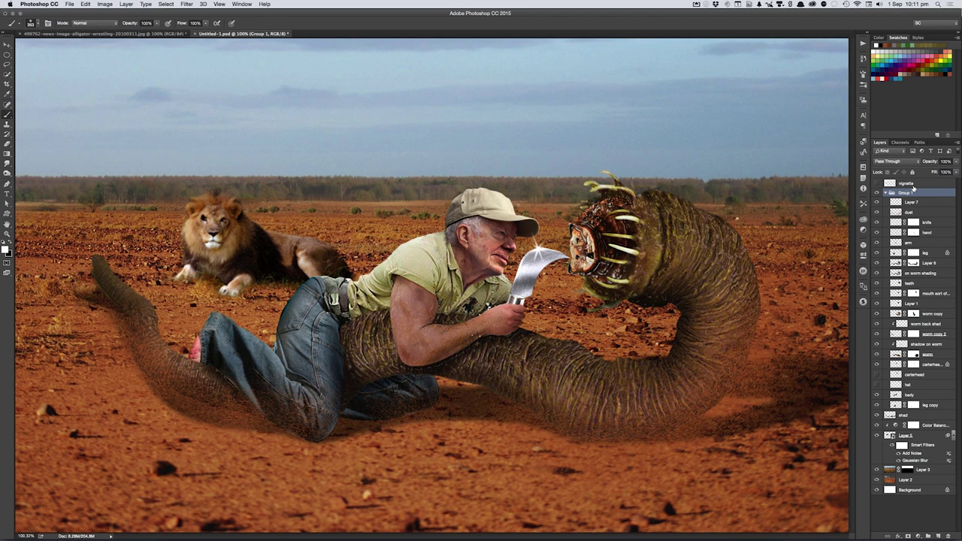
- Stamp a merged copy above Group 1, desaturate it and blend it in Hard Light
{"action": "key", "text": "ctrl+alt+shift+n"}
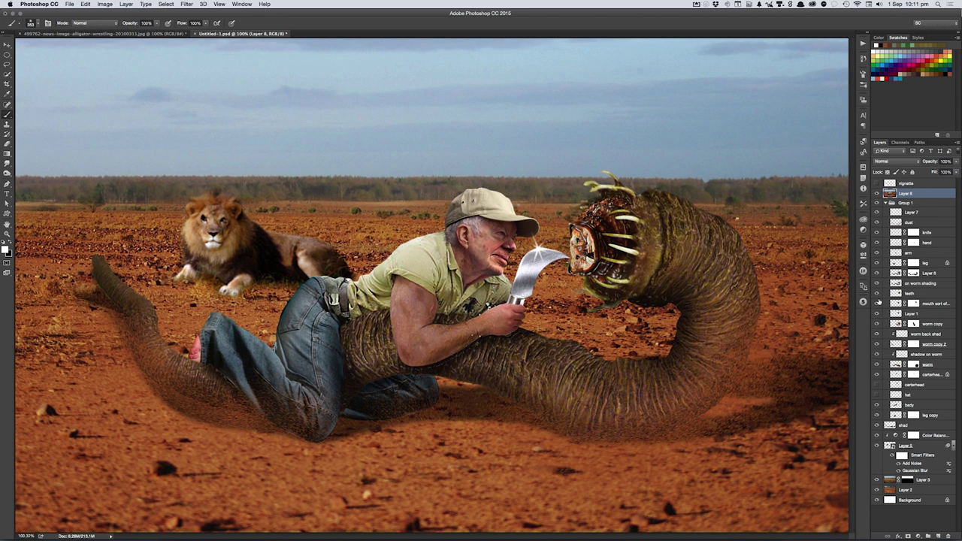
{"action": "key", "text": "v"}
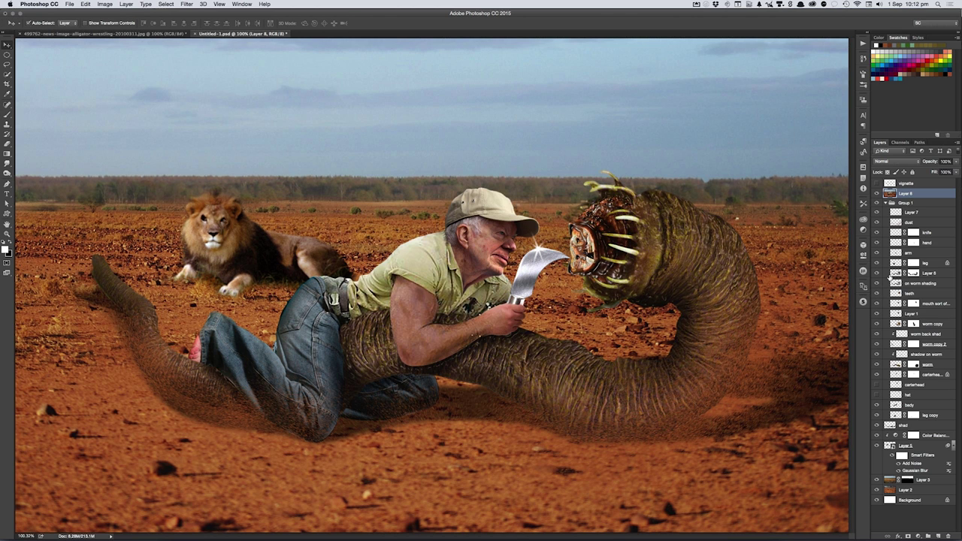
{"action": "key", "text": "ctrl+m"}
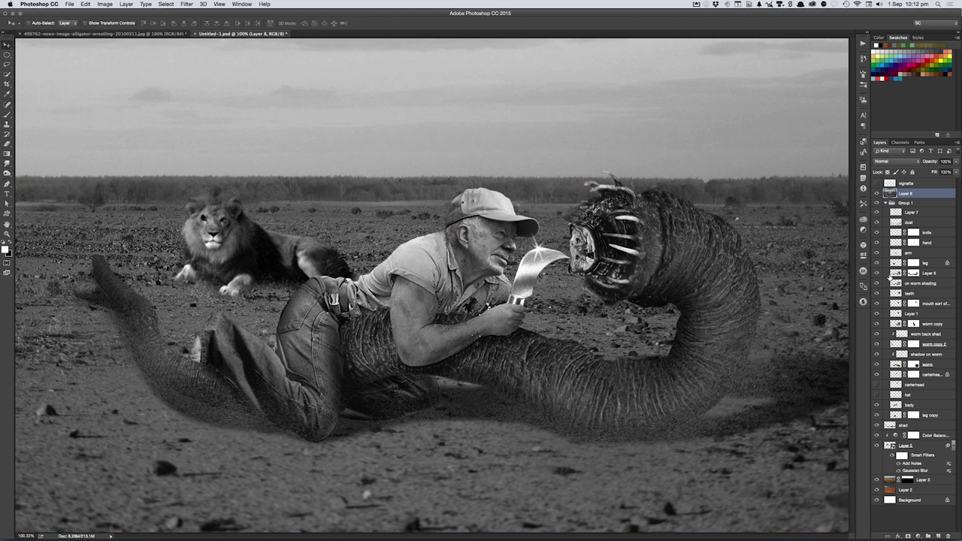
{"action": "key", "text": "alt+shift+h"}
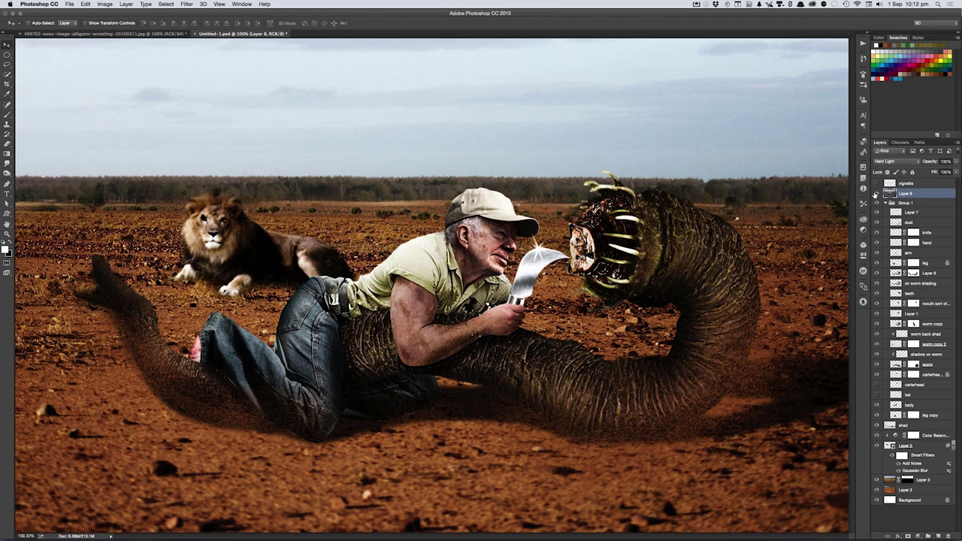
{"action": "left_click", "coordinate": [877, 194]}
{"action": "key", "text": "ctrl+alt+shift+h"}
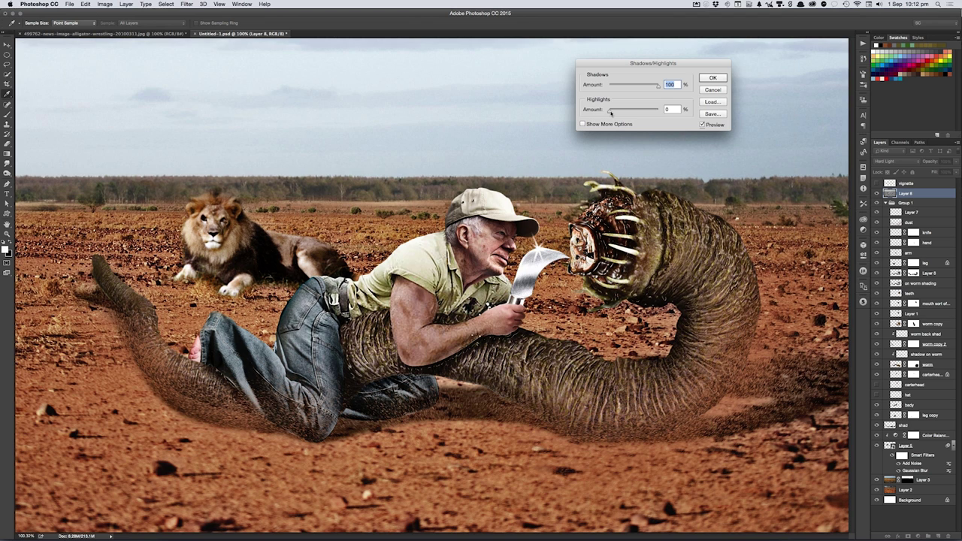
- Apply Shadows/Highlights to Layer 8, compare before and after, then drop its opacity to 50%
{"action": "left_click_drag", "start_coordinate": [610, 112], "coordinate": [790, 119]}
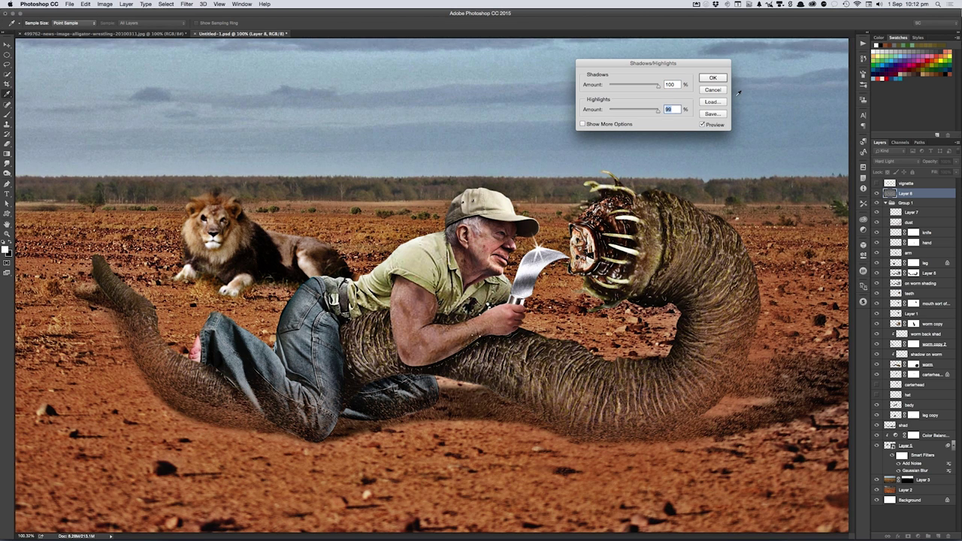
{"action": "left_click", "coordinate": [712, 78]}
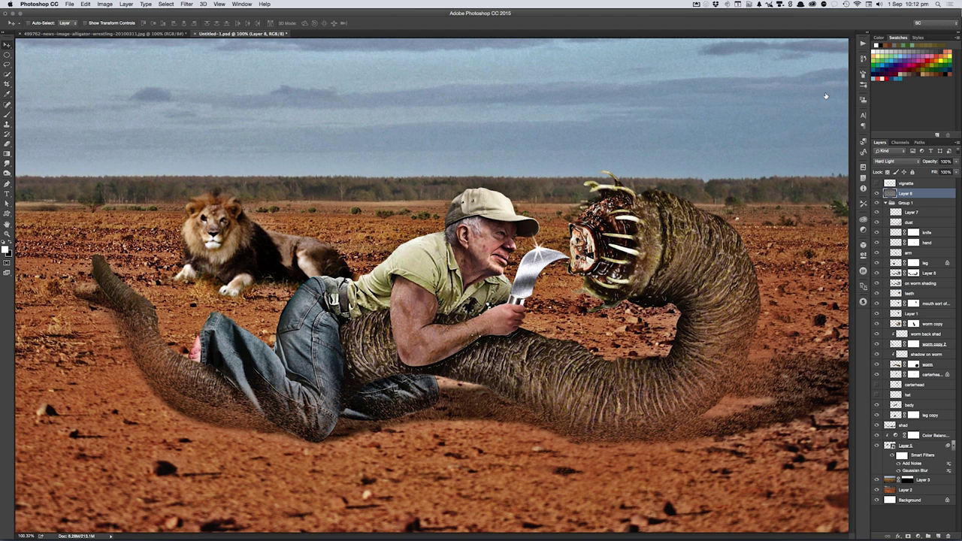
{"action": "left_click", "coordinate": [877, 194]}
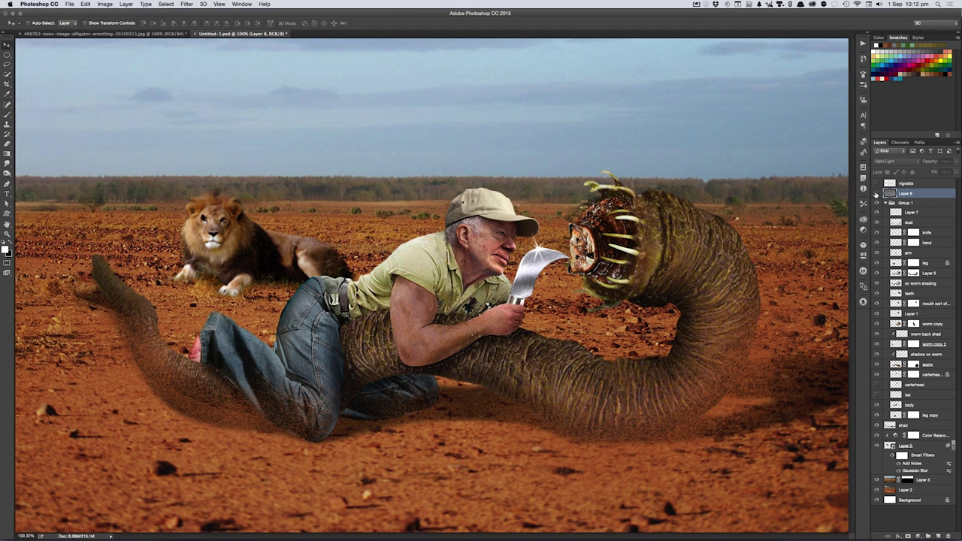
{"action": "left_click", "coordinate": [877, 194]}
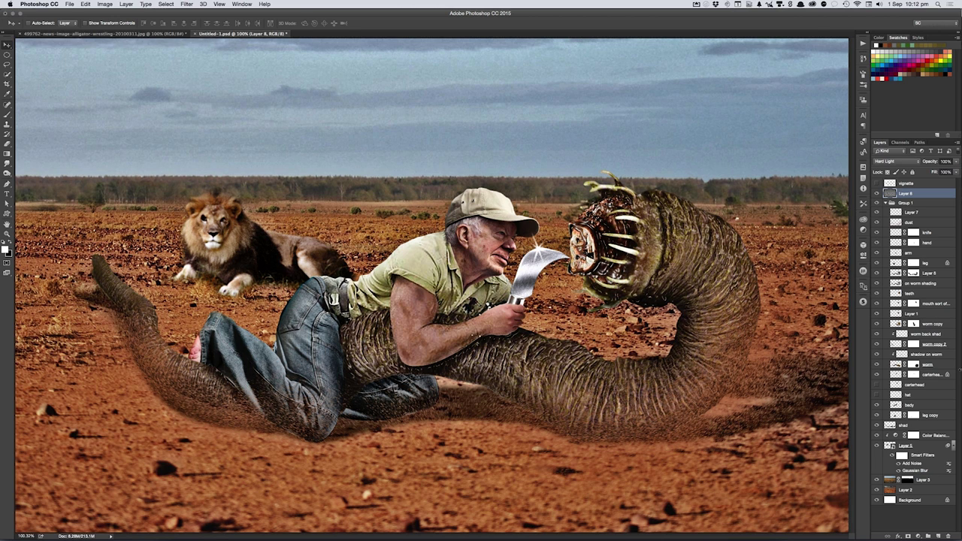
{"action": "key", "text": "5"}
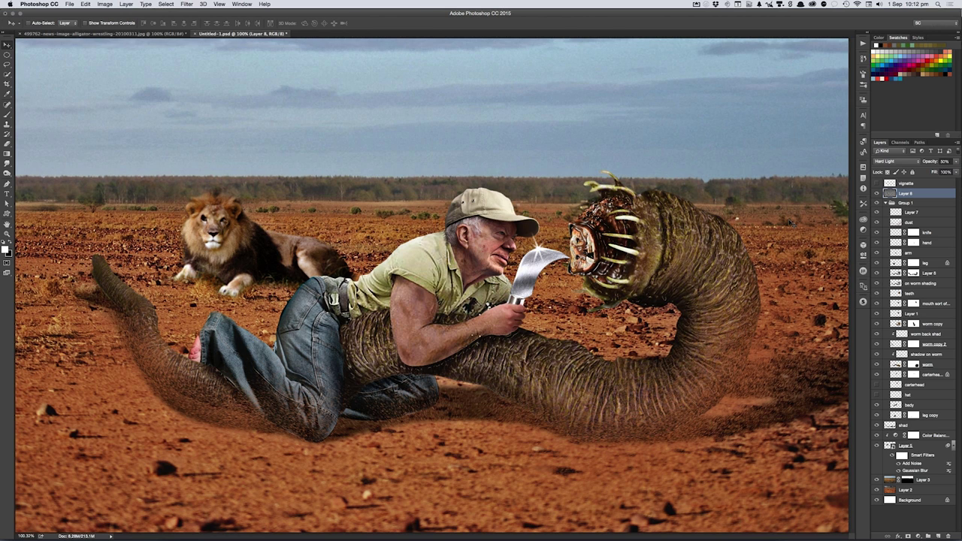
{"action": "left_click", "coordinate": [891, 204]}
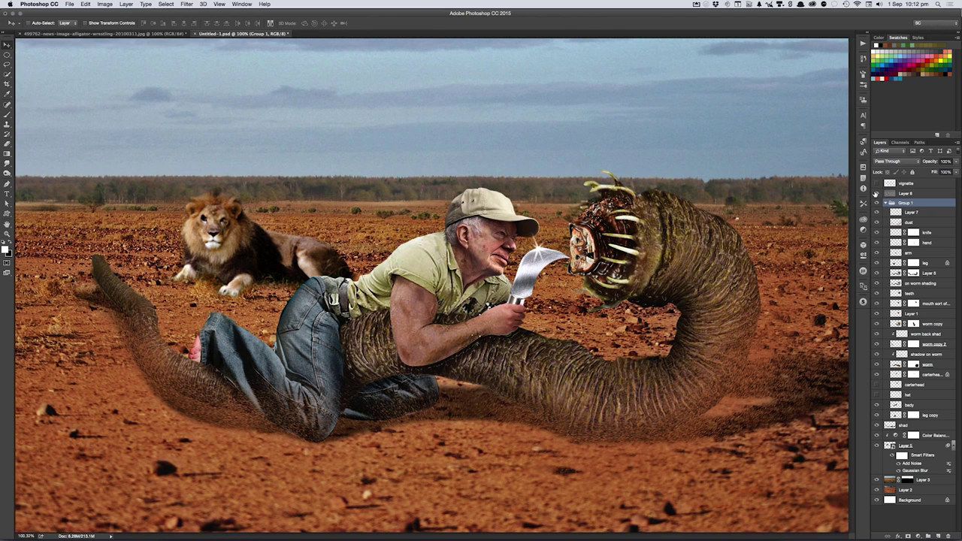
- Stamp all visible layers into Layer 9 and set a Dodge brush of about 478 px on Midtones
{"action": "key", "text": "ctrl+shift+alt+e"}
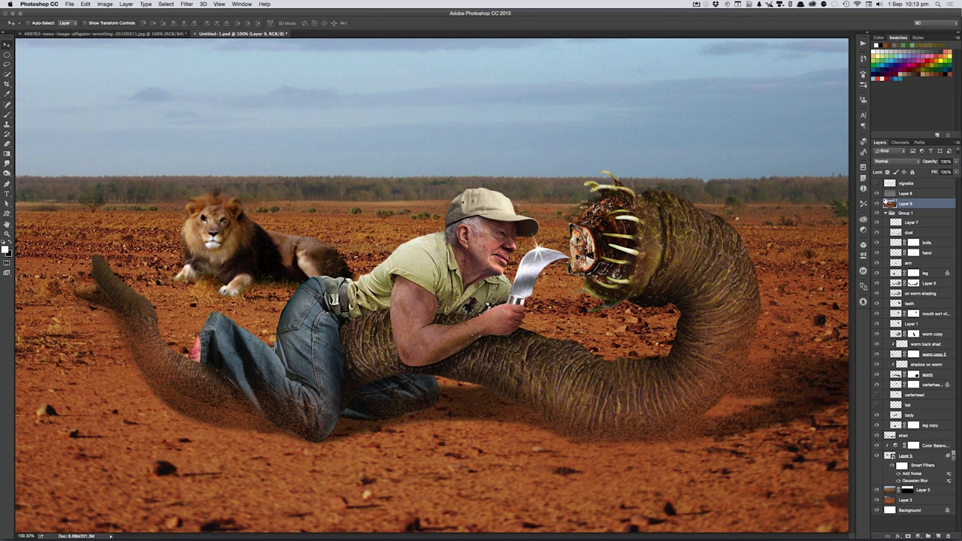
{"action": "key", "text": "ctrl+f"}
{"action": "key", "text": "o"}
{"action": "mouse_move", "coordinate": [617, 109]}
{"action": "left_mouse_down"}
{"action": "mouse_move", "coordinate": [697, 126]}
{"action": "mouse_move", "coordinate": [710, 114]}
{"action": "left_mouse_up"}
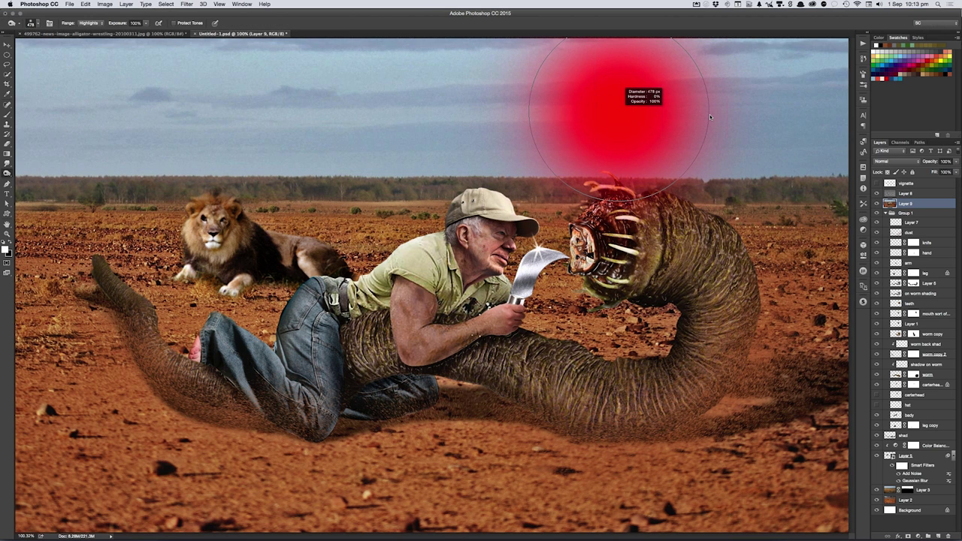
{"action": "left_click_drag", "start_coordinate": [710, 115], "coordinate": [708, 114]}
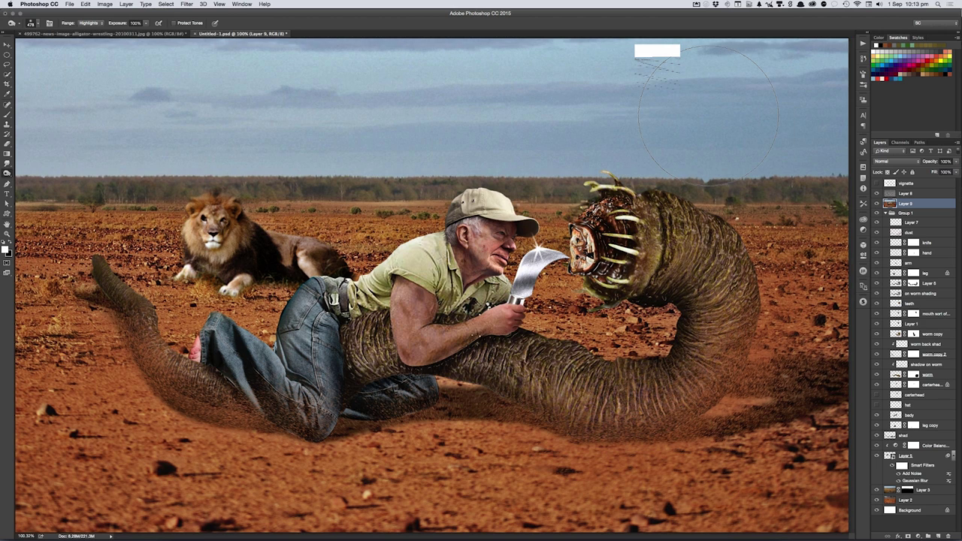
{"action": "key", "text": "alt+shift+m"}
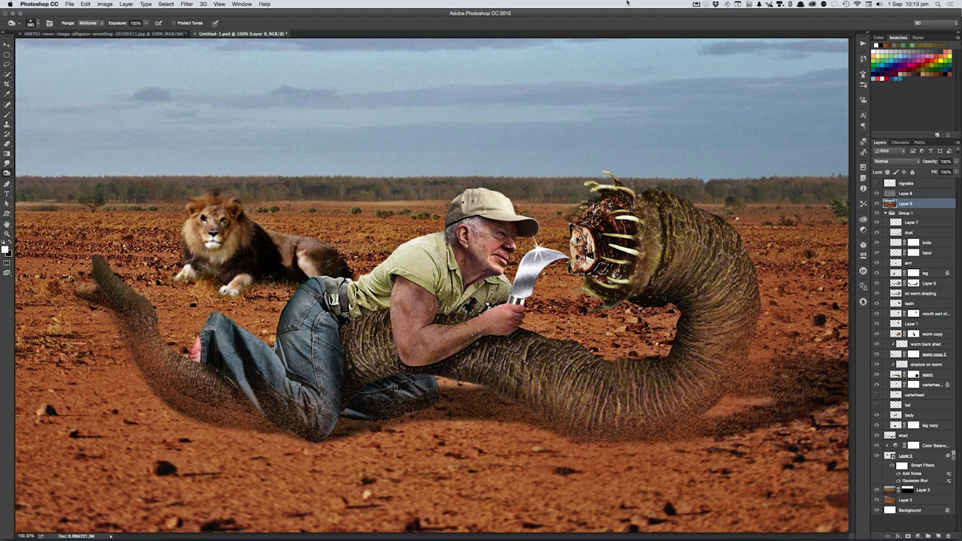
- Give Layer 9 a Camera Raw lens vignette with amount about -7 and midpoint about 22
{"action": "key", "text": "ctrl+h"}
{"action": "key", "text": "ctrl+shift+a"}
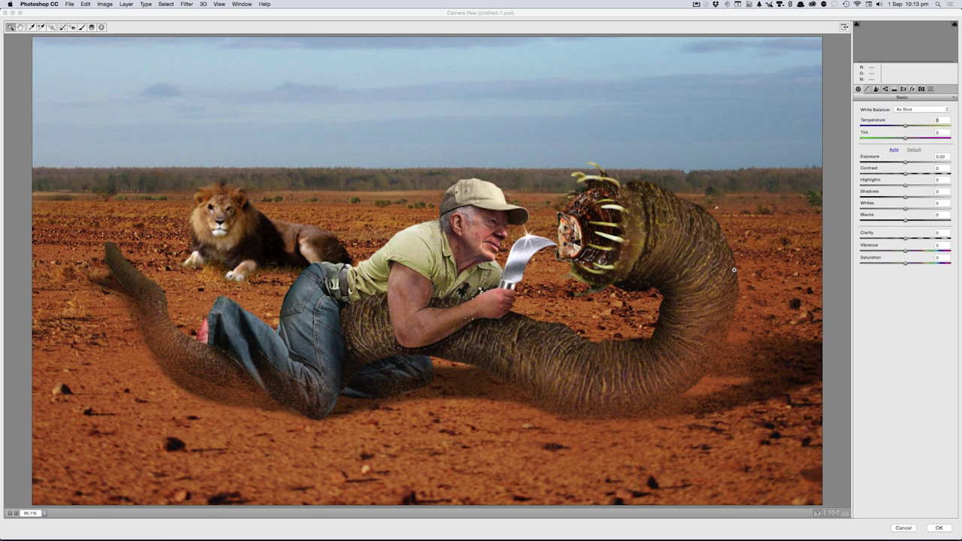
{"action": "left_click", "coordinate": [903, 89]}
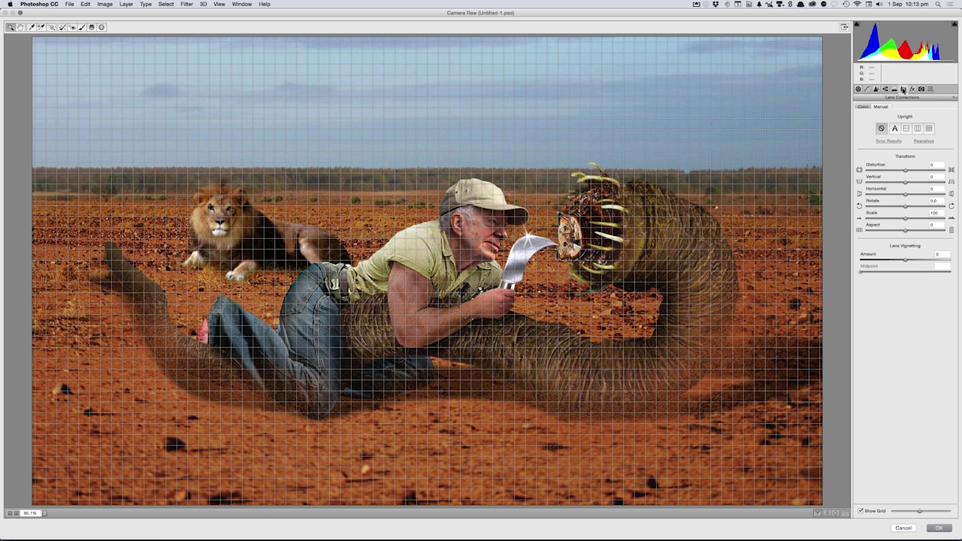
{"action": "left_click", "coordinate": [861, 511]}
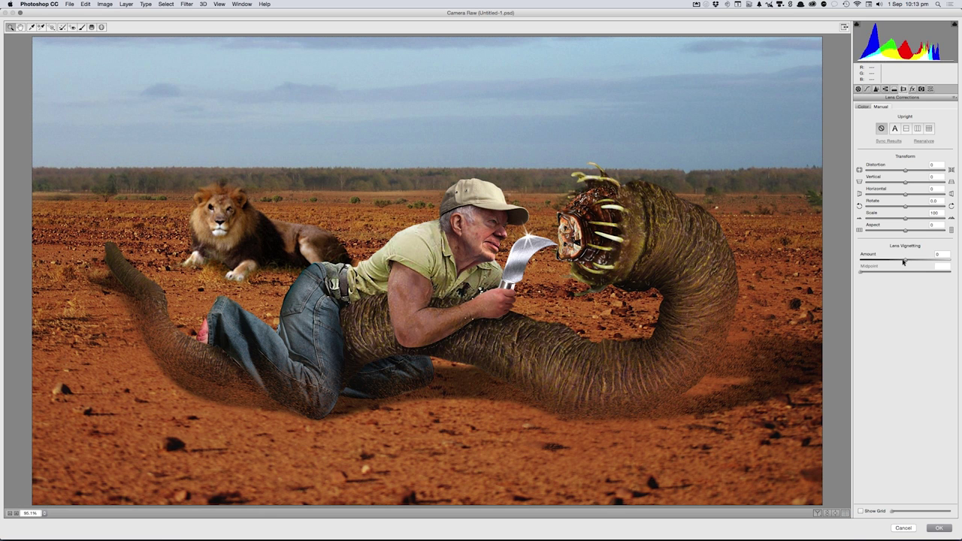
{"action": "left_click_drag", "start_coordinate": [903, 261], "coordinate": [862, 264]}
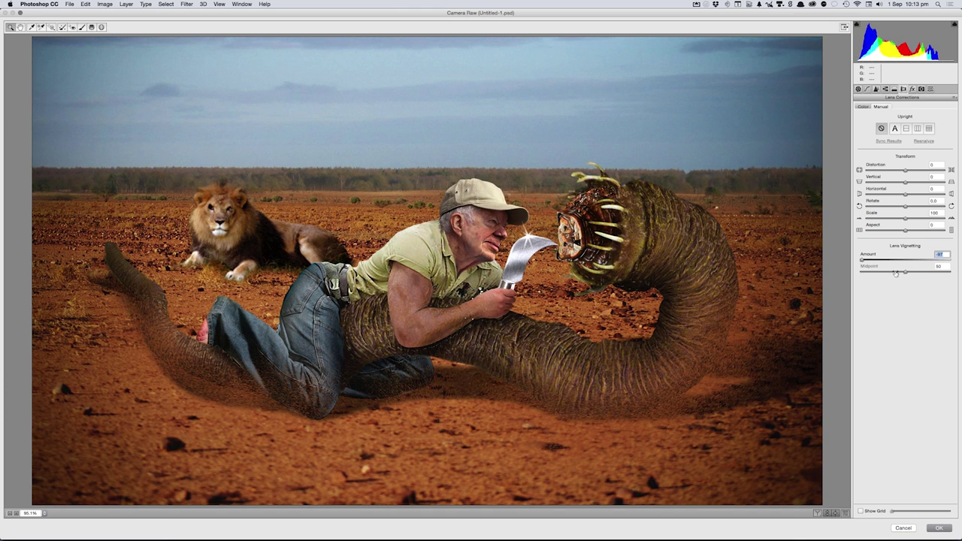
{"action": "left_click", "coordinate": [900, 273]}
{"action": "mouse_move", "coordinate": [900, 274]}
{"action": "left_mouse_down"}
{"action": "mouse_move", "coordinate": [866, 261]}
{"action": "mouse_move", "coordinate": [866, 277]}
{"action": "mouse_move", "coordinate": [881, 272]}
{"action": "mouse_move", "coordinate": [877, 262]}
{"action": "left_mouse_up"}
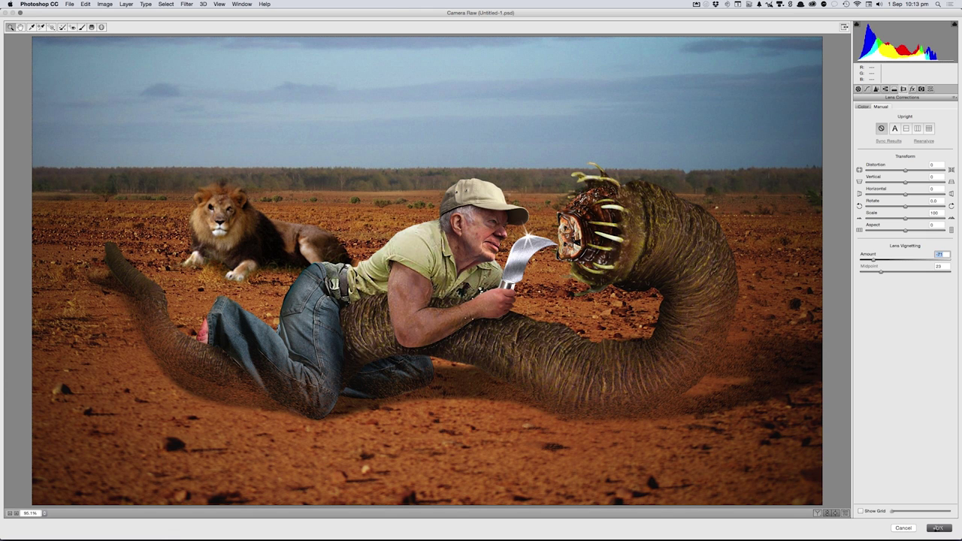
{"action": "left_click", "coordinate": [938, 528]}
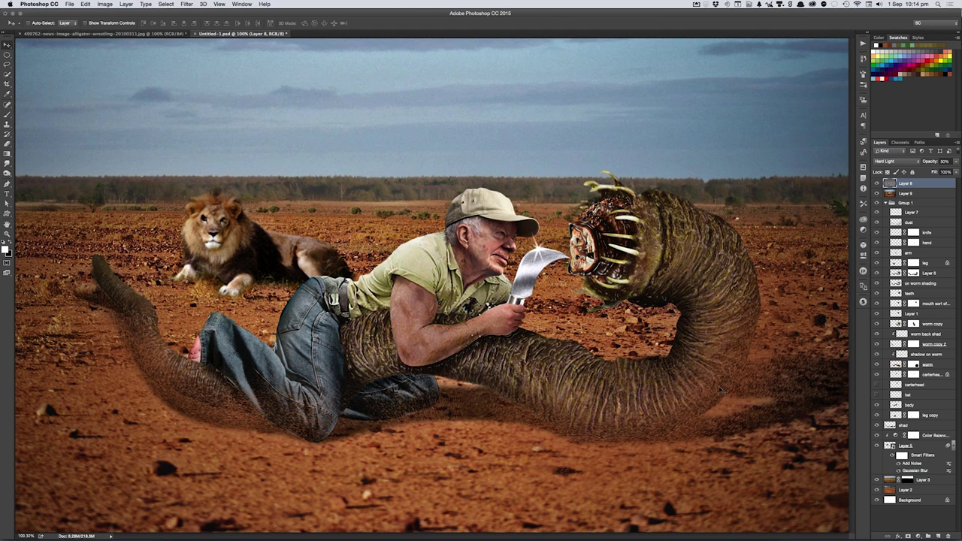
{"action": "key", "text": "super+Tab"}
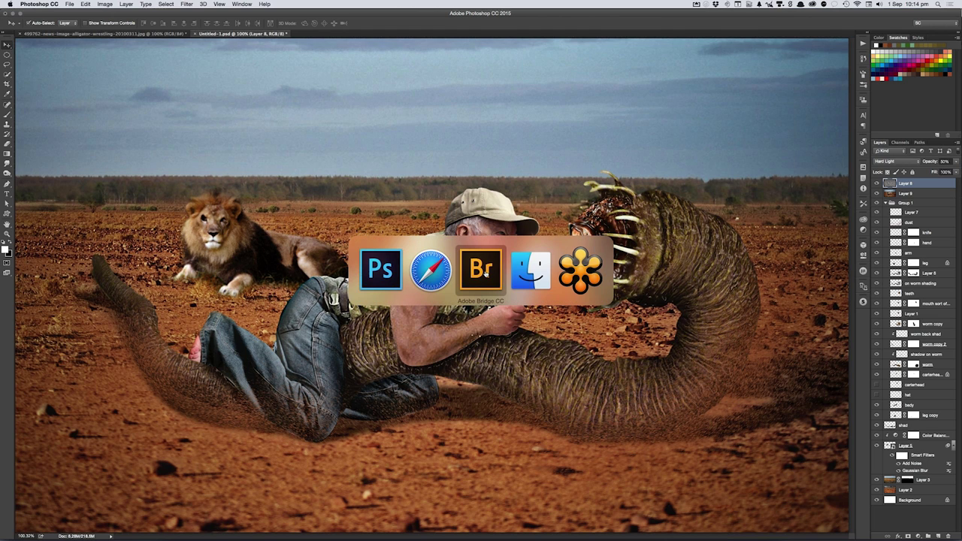
- In Bridge's Grunge textures folder, choose vanillaspring-texture-027 and select the whole image
{"action": "left_click", "coordinate": [485, 270]}
{"action": "left_click", "coordinate": [37, 216]}
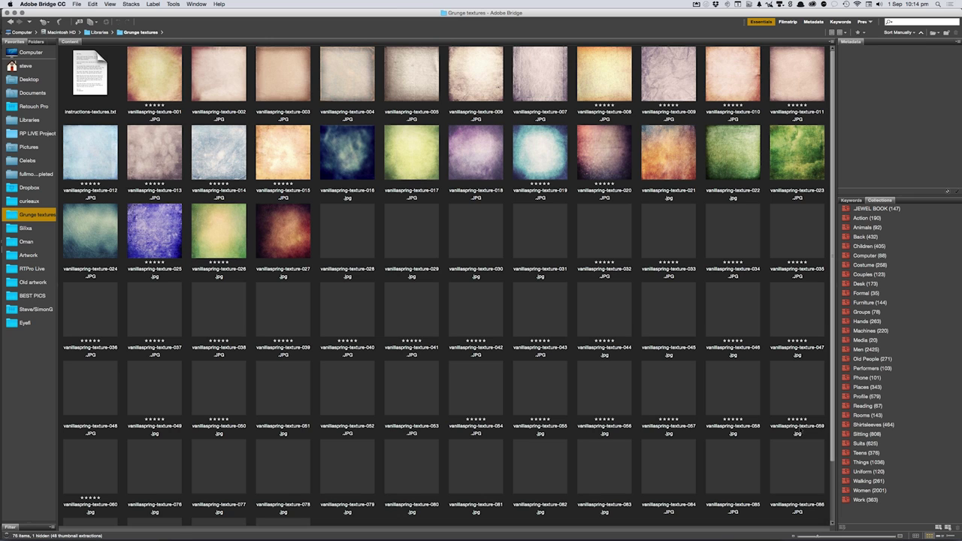
{"action": "left_click", "coordinate": [289, 243]}
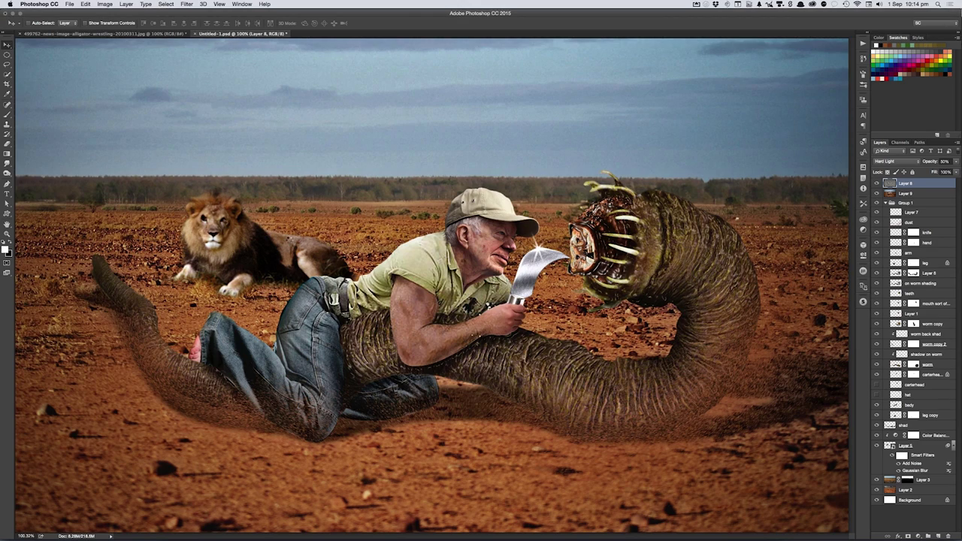
{"action": "key", "text": "ctrl+a"}
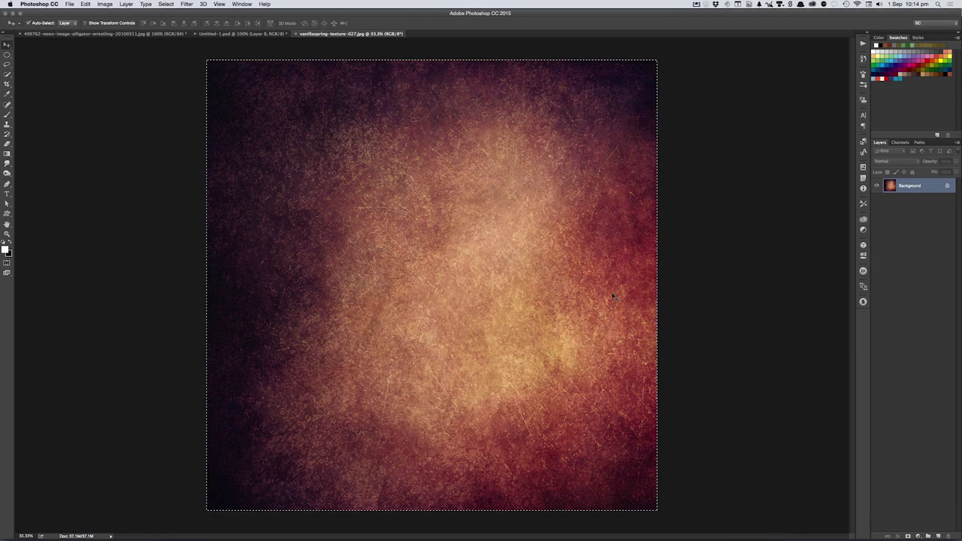
- Paste the grunge texture into the composite as a full-canvas layer and view it at 100%
{"action": "key", "text": "ctrl+Tab"}
{"action": "key", "text": "ctrl+v"}
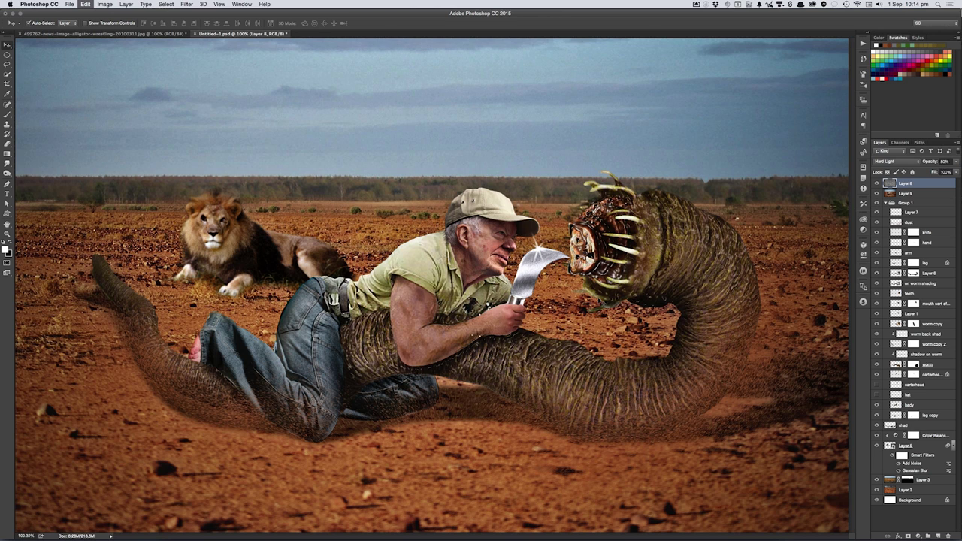
{"action": "key", "text": "ctrl+minus"}
{"action": "key", "text": "ctrl+minus"}
{"action": "key", "text": "ctrl+minus"}
{"action": "key", "text": "ctrl+t"}
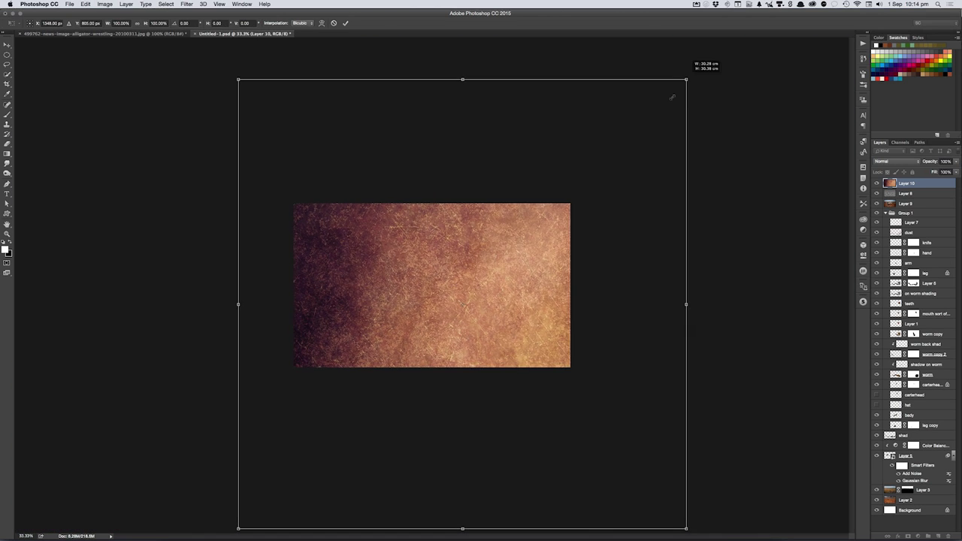
{"action": "left_click_drag", "start_coordinate": [673, 96], "coordinate": [589, 239]}
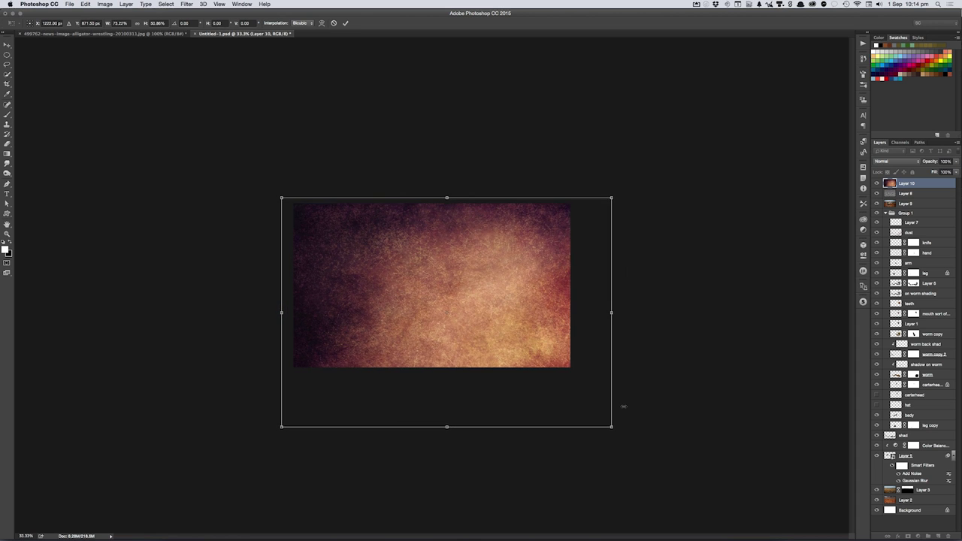
{"action": "left_click_drag", "start_coordinate": [613, 425], "coordinate": [576, 379]}
{"action": "key", "text": "Return"}
{"action": "key", "text": "ctrl+z"}
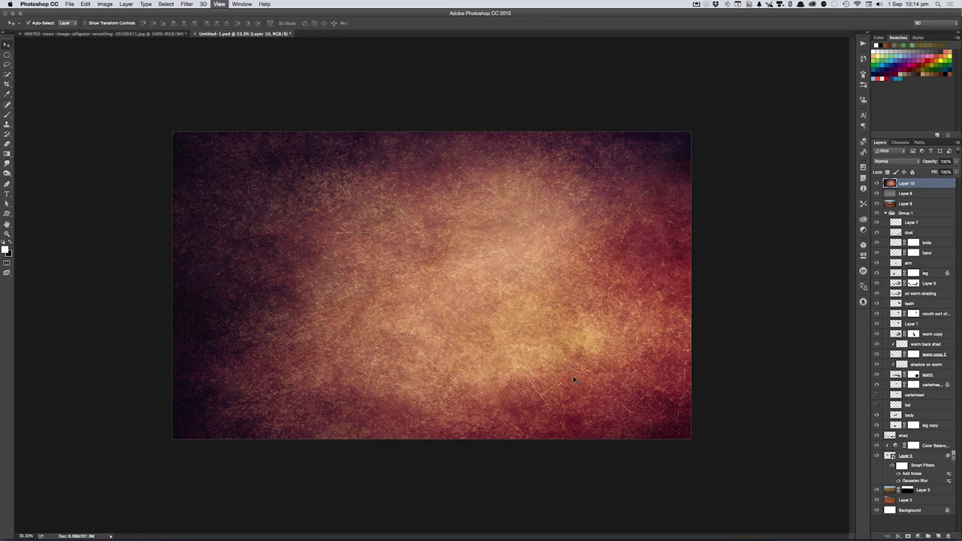
{"action": "key", "text": "ctrl+1"}
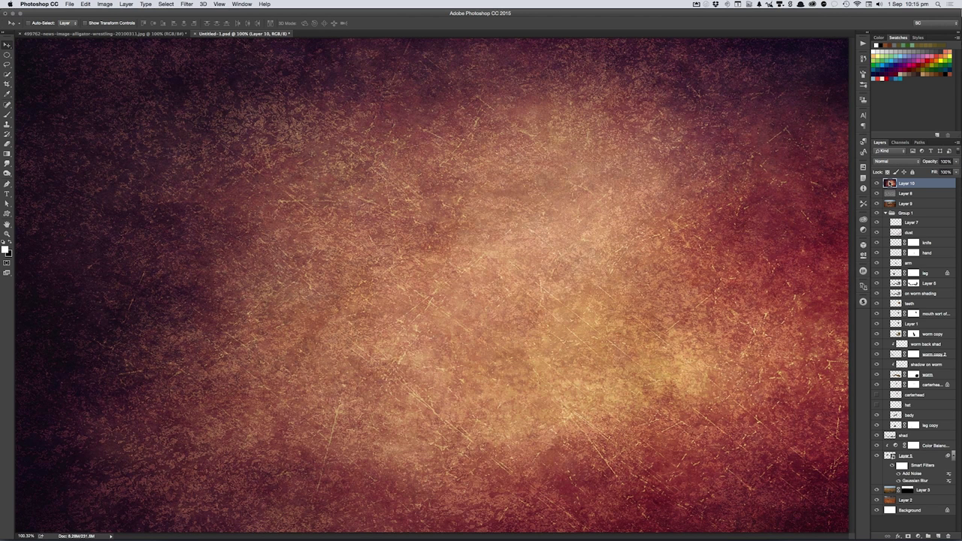
{"action": "left_click", "coordinate": [889, 161]}
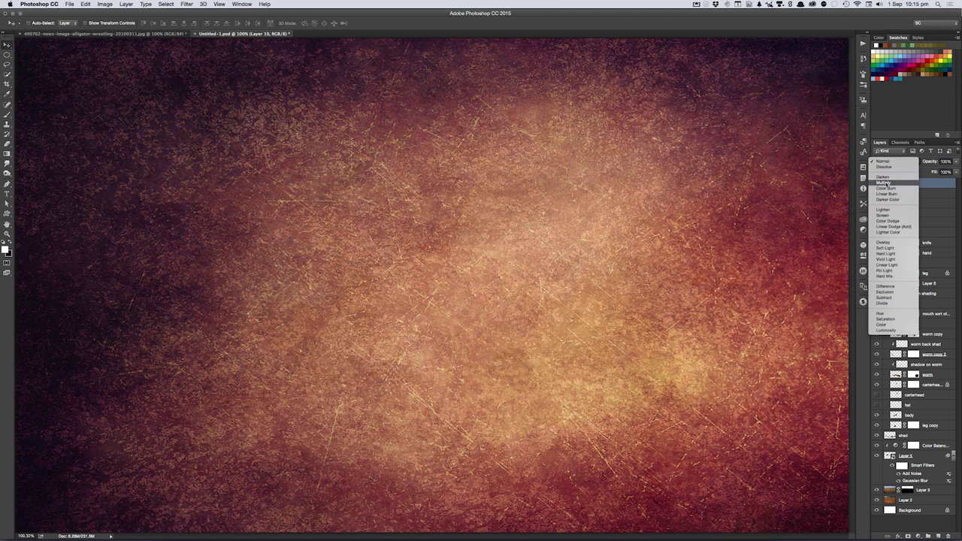
- Set the texture layer to Multiply and brighten it with a raised Curves adjustment
{"action": "left_click", "coordinate": [885, 182]}
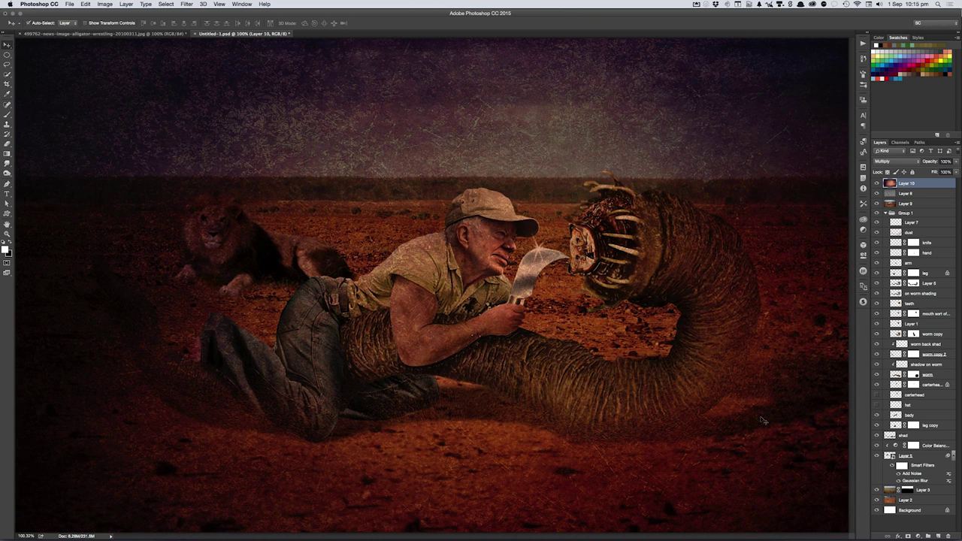
{"action": "key", "text": "ctrl+m"}
{"action": "left_click_drag", "start_coordinate": [712, 448], "coordinate": [712, 424]}
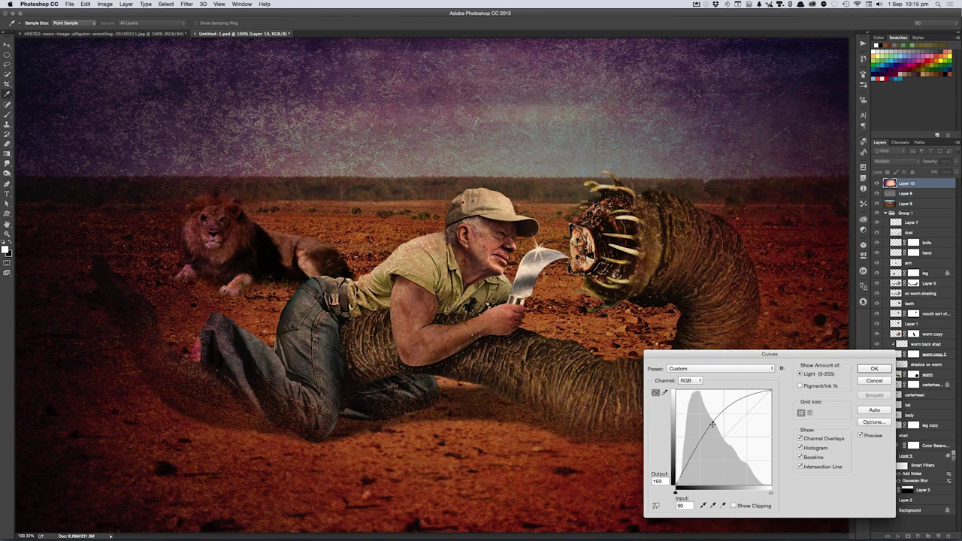
{"action": "left_click_drag", "start_coordinate": [712, 425], "coordinate": [705, 410]}
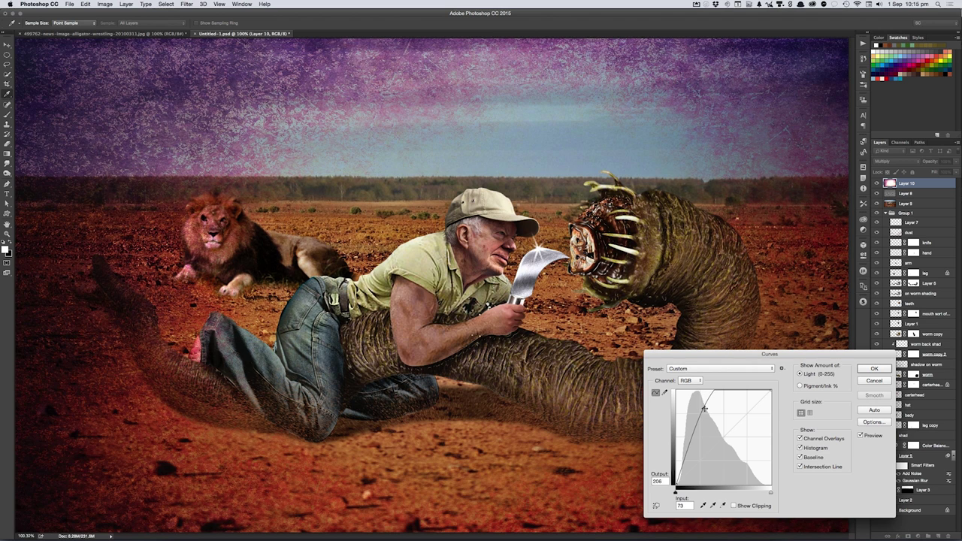
{"action": "left_click_drag", "start_coordinate": [676, 485], "coordinate": [677, 442]}
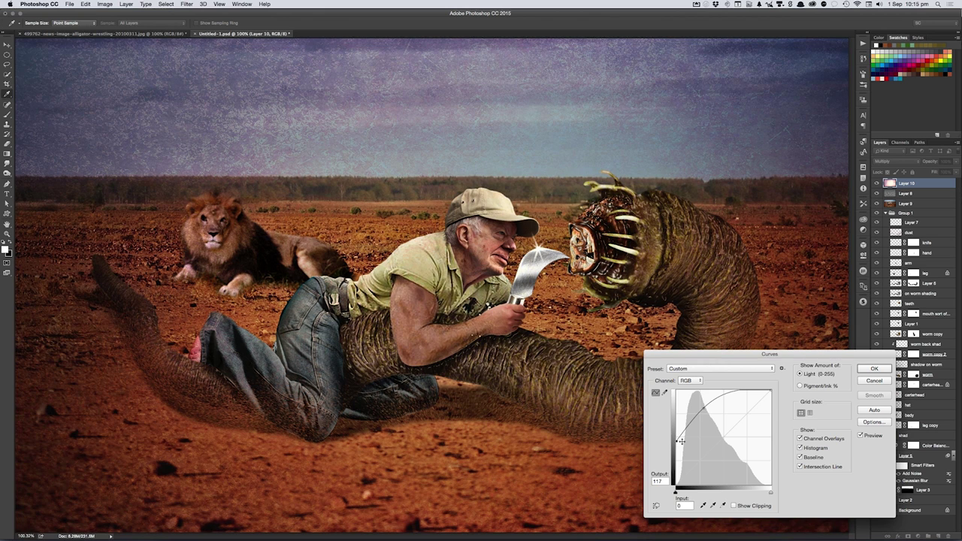
{"action": "left_click_drag", "start_coordinate": [681, 441], "coordinate": [677, 445]}
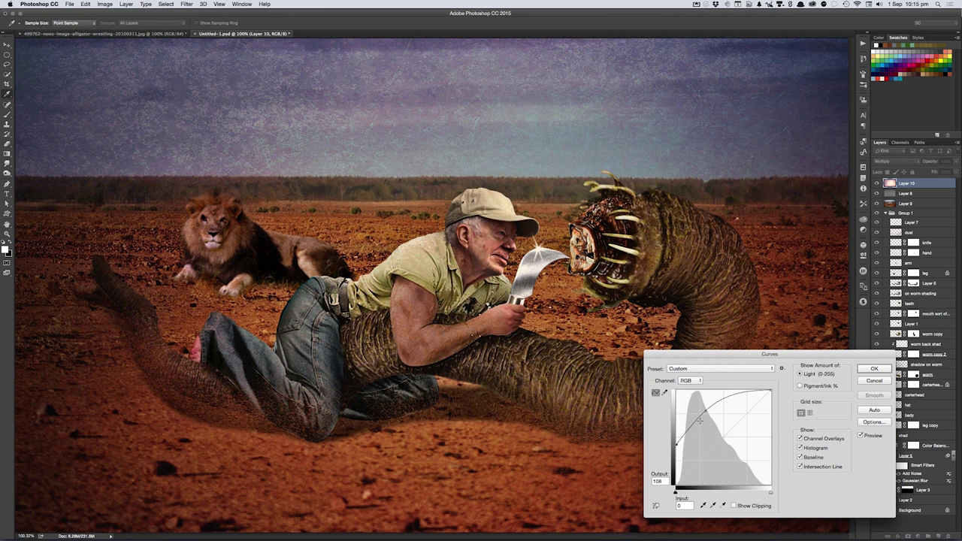
{"action": "left_click_drag", "start_coordinate": [701, 422], "coordinate": [702, 405]}
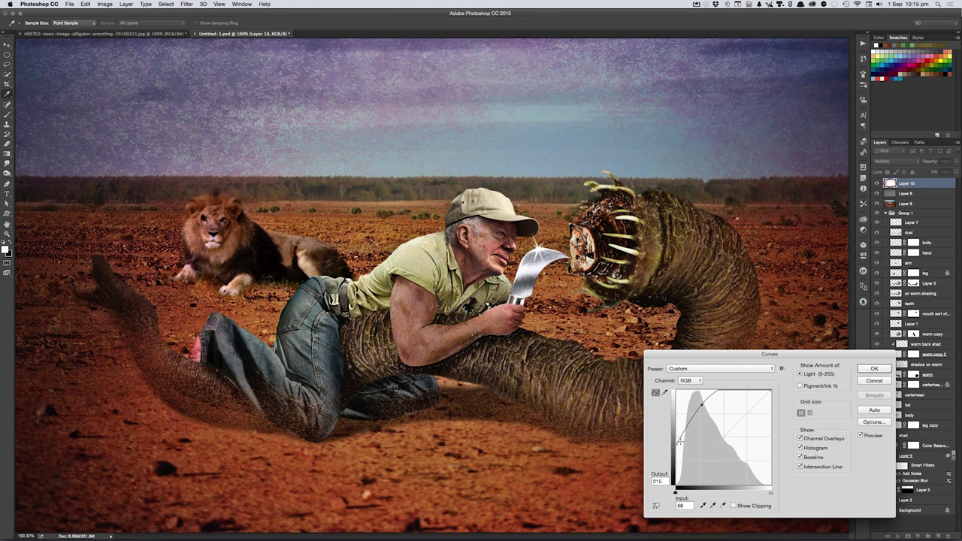
{"action": "left_click", "coordinate": [875, 368]}
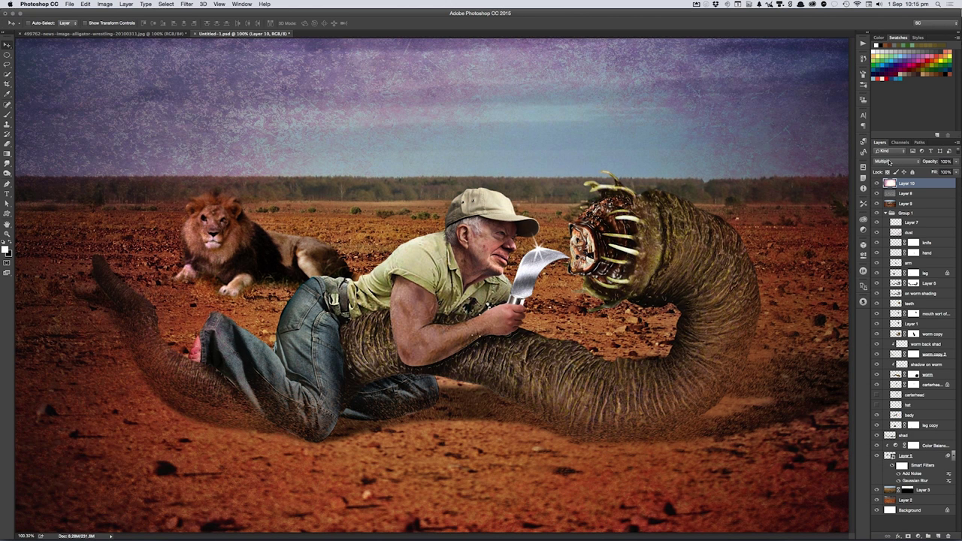
- Try Luminosity, revert to Multiply, and desaturate the texture's pink tint
{"action": "left_click", "coordinate": [888, 160]}
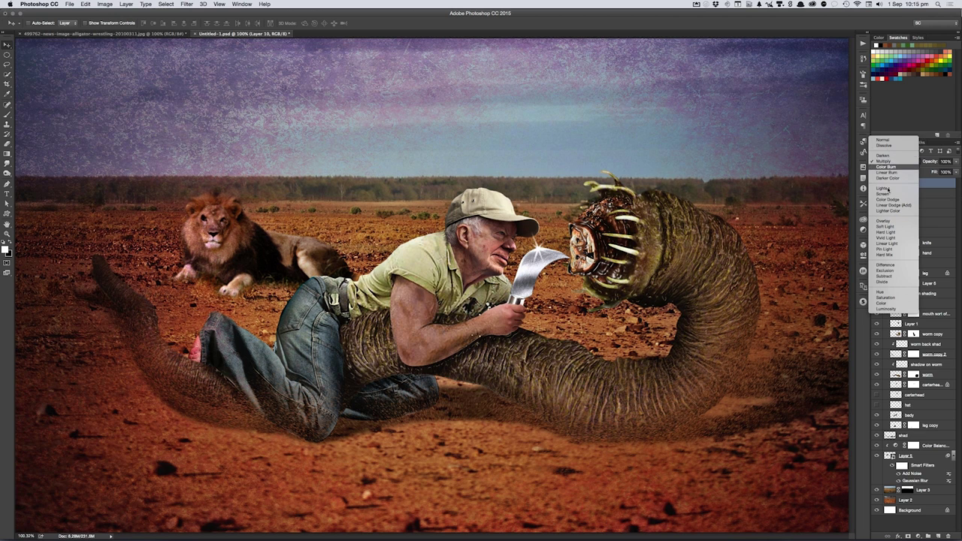
{"action": "left_click", "coordinate": [896, 310]}
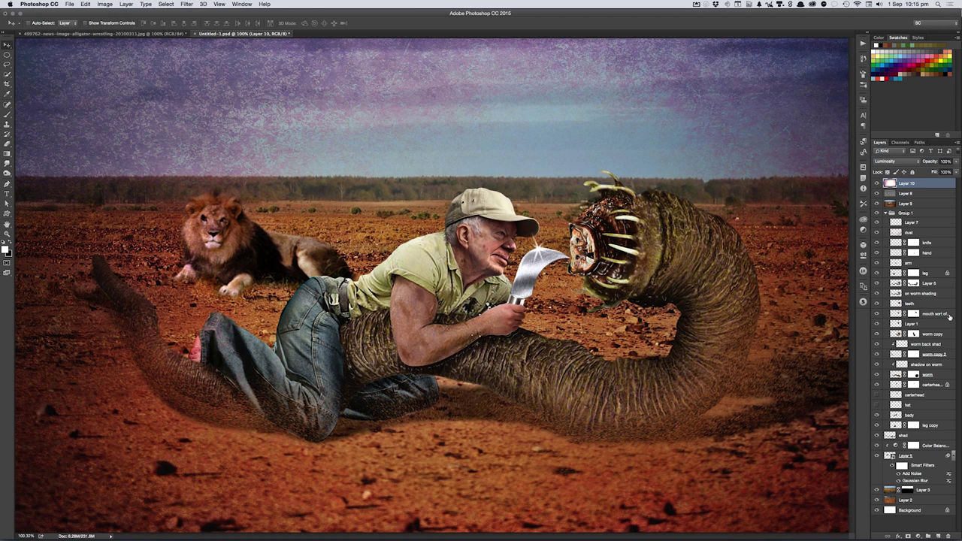
{"action": "key", "text": "alt+shift+m"}
{"action": "key", "text": "ctrl+shift+u"}
{"action": "key", "text": "ctrl+c"}
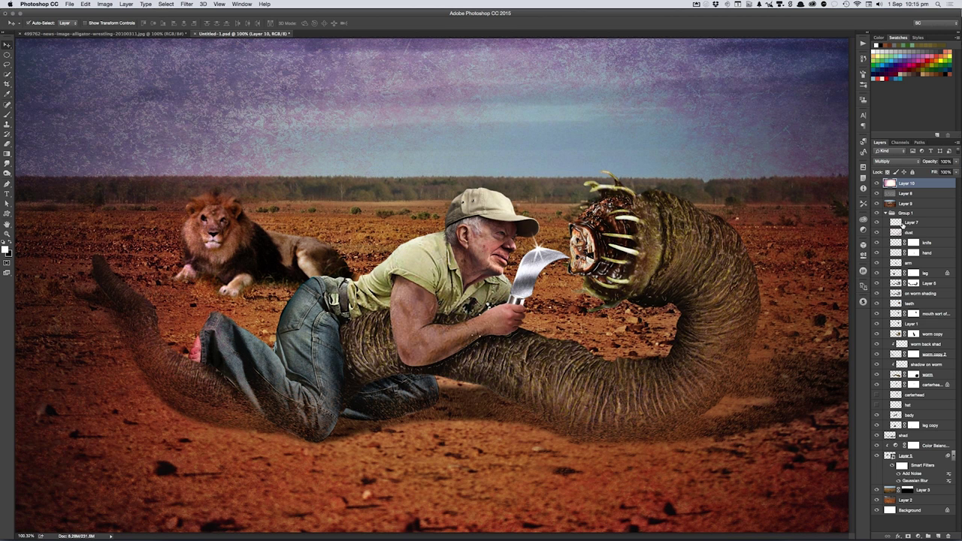
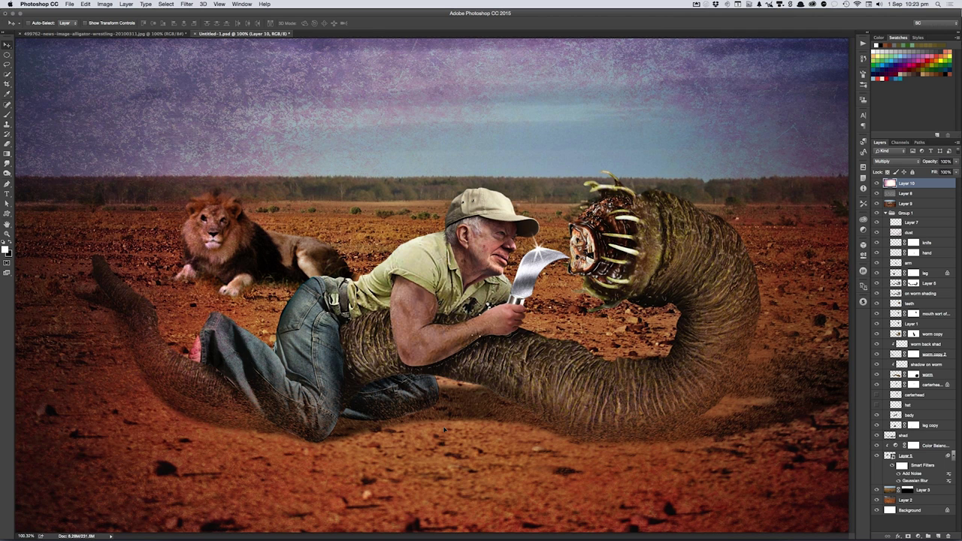
- Nudge textured overlay Layer 10 right, then drag it back left to cover the full canvas
{"action": "key", "text": "shift+Right"}
{"action": "key", "text": "shift+Right"}
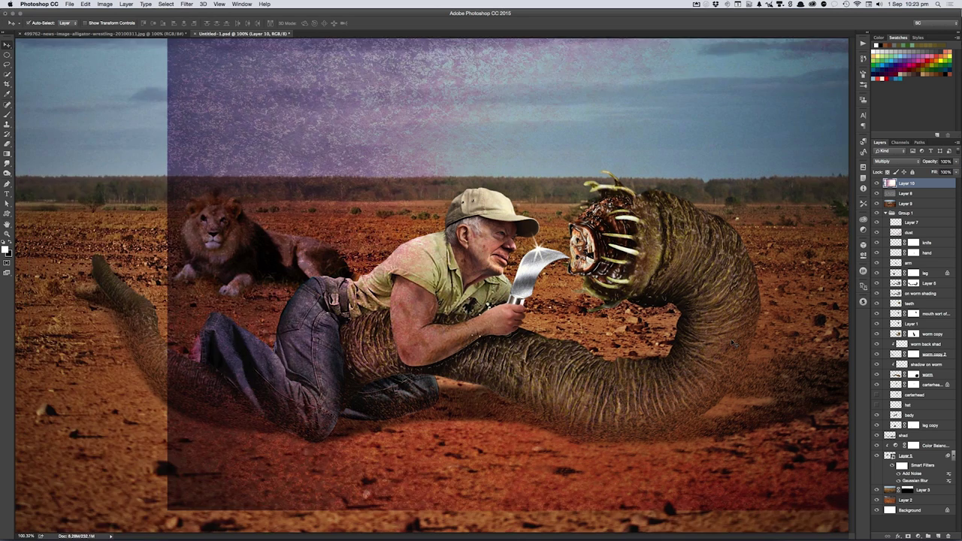
{"action": "left_click_drag", "start_coordinate": [807, 297], "coordinate": [793, 297]}
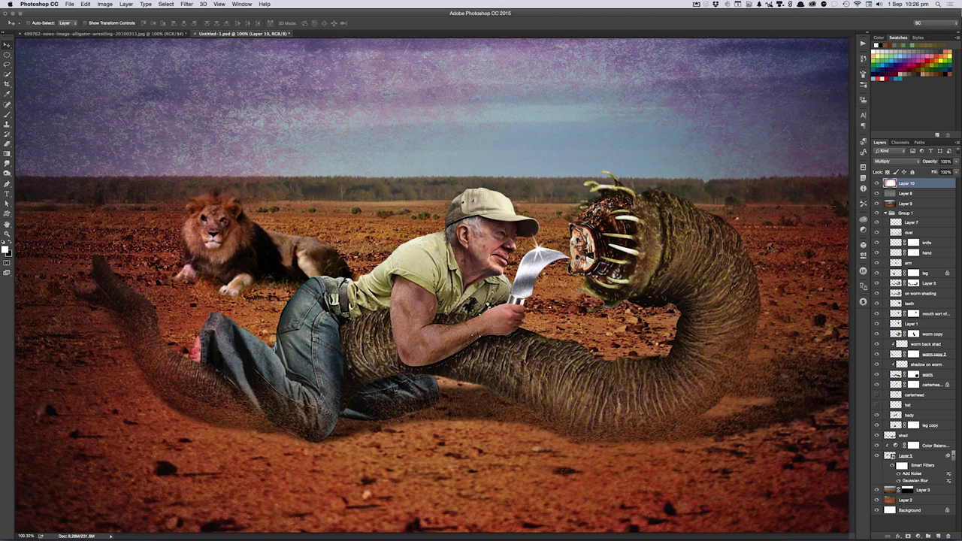
{"action": "left_click", "coordinate": [186, 4]}
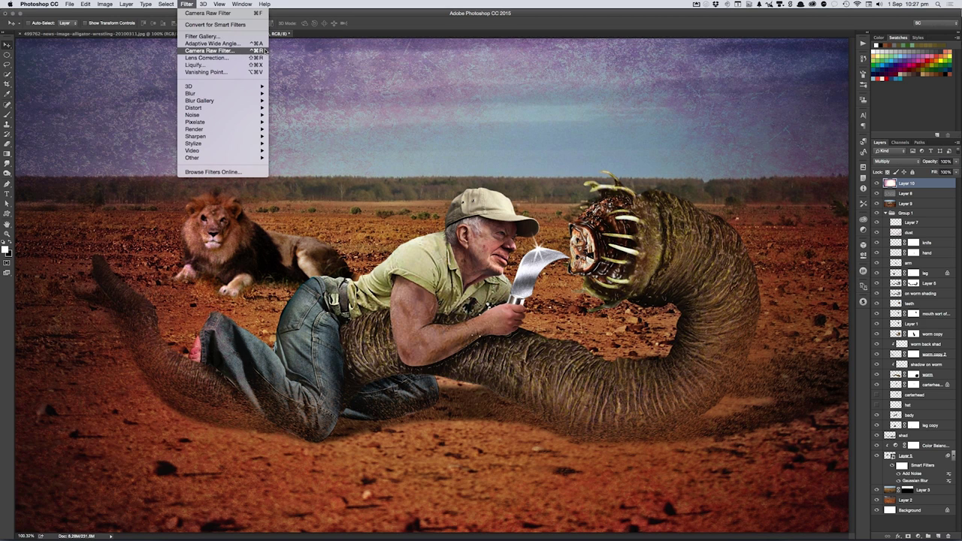
{"action": "left_click", "coordinate": [335, 33]}
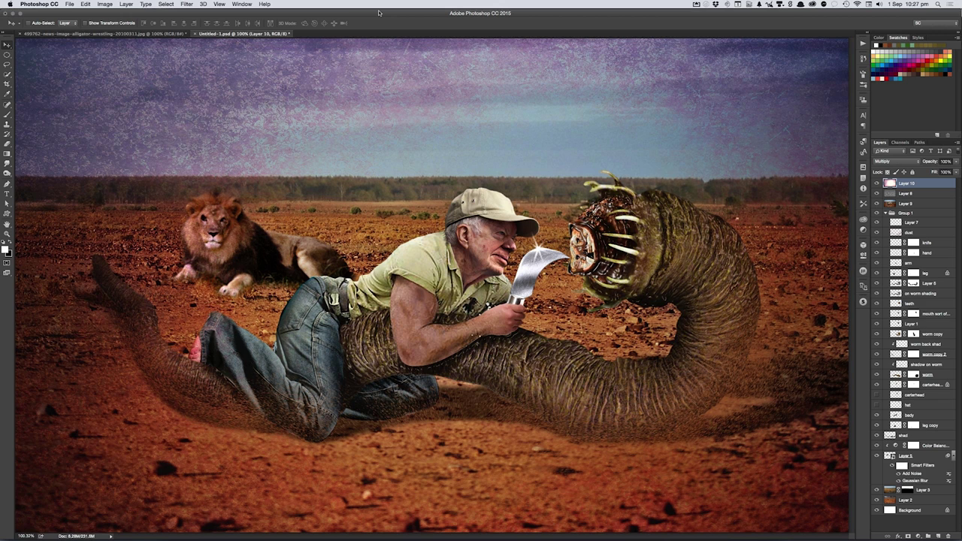